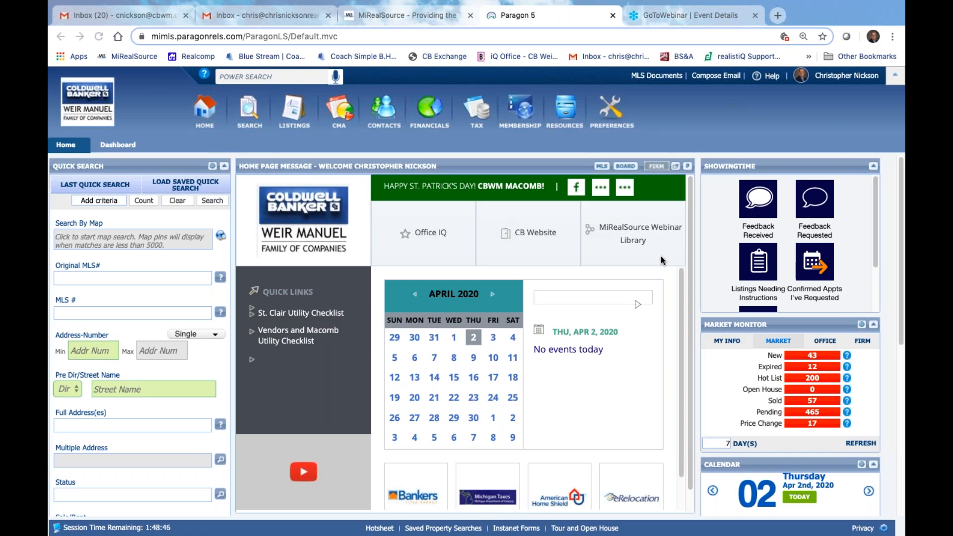
Launch Instant Forms from the Resources menu so TransactionDesk opens in a new tab
click(566, 109)
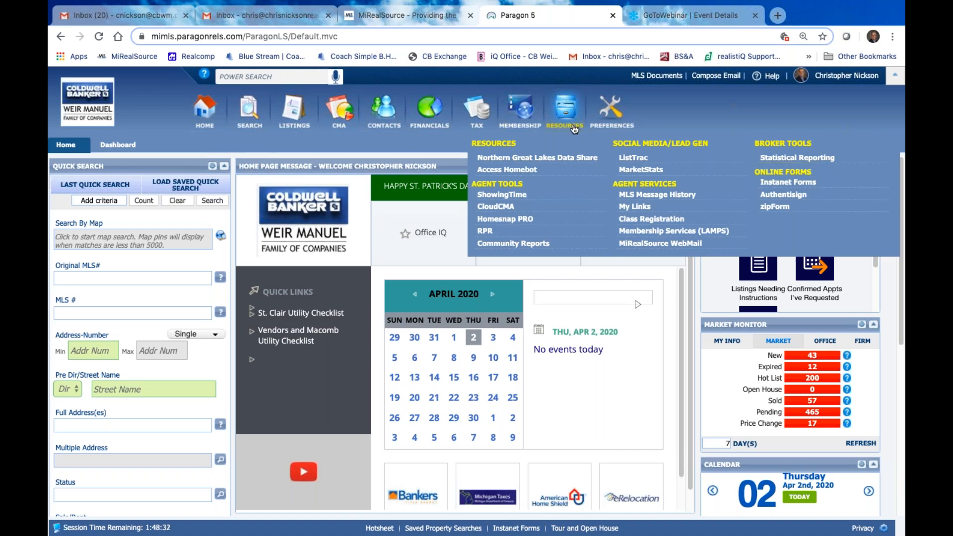
click(804, 184)
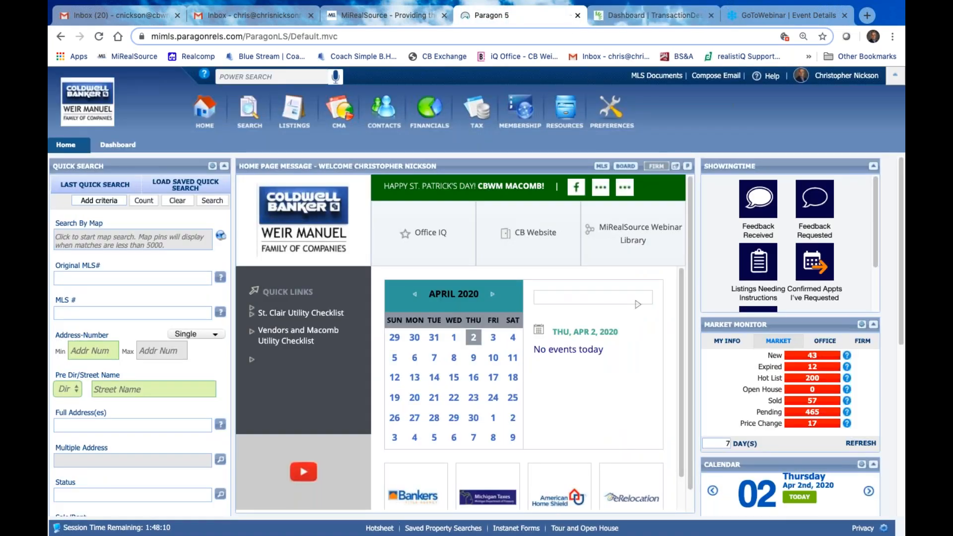
Start a Residential Condo search, then close the empty search
mouse_move(253, 106)
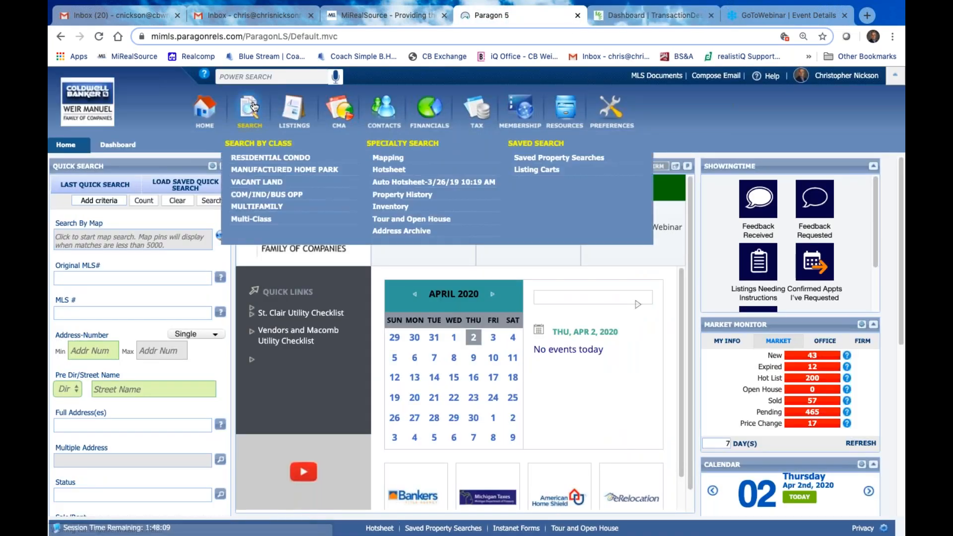
click(276, 157)
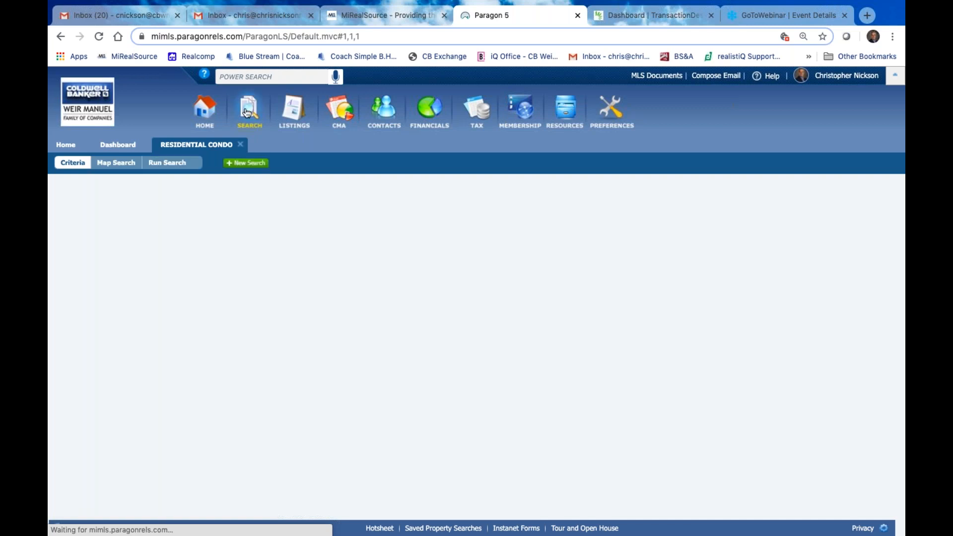
click(241, 144)
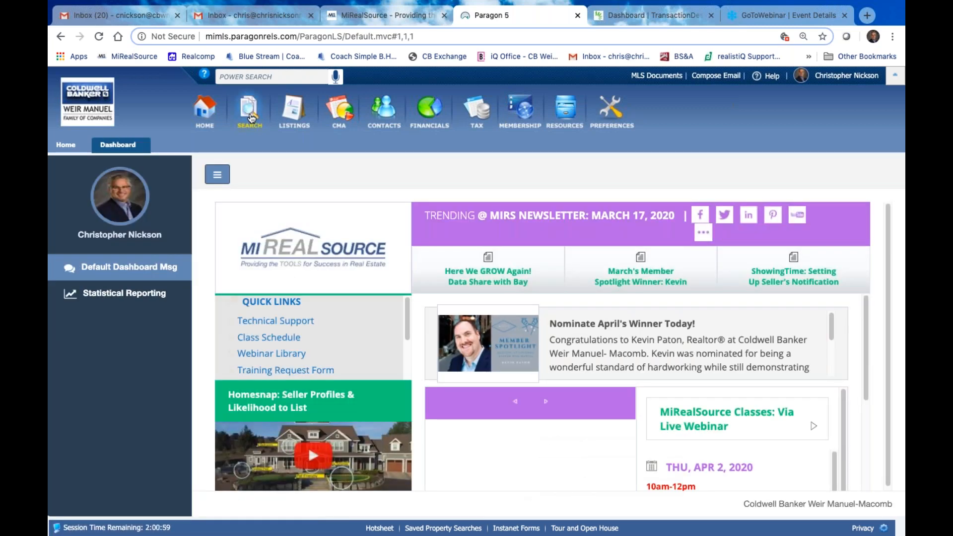
Run the client's 1/17/20 saved property search (17 homes), then close the results
mouse_move(252, 118)
click(547, 156)
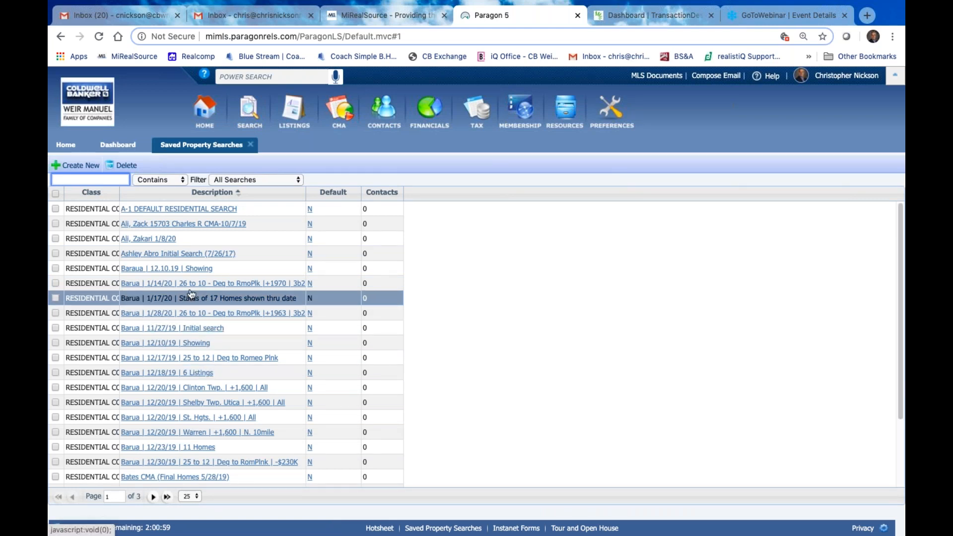
click(201, 298)
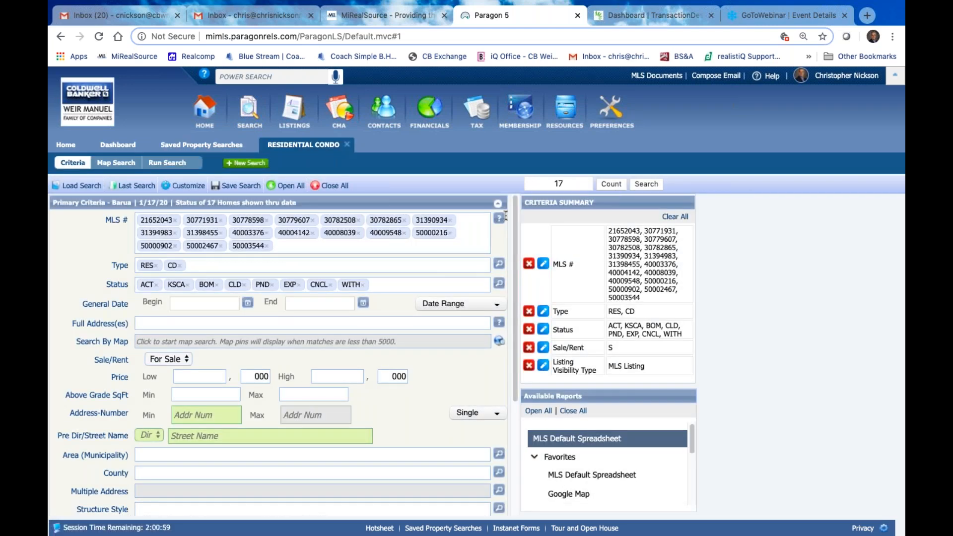
click(646, 184)
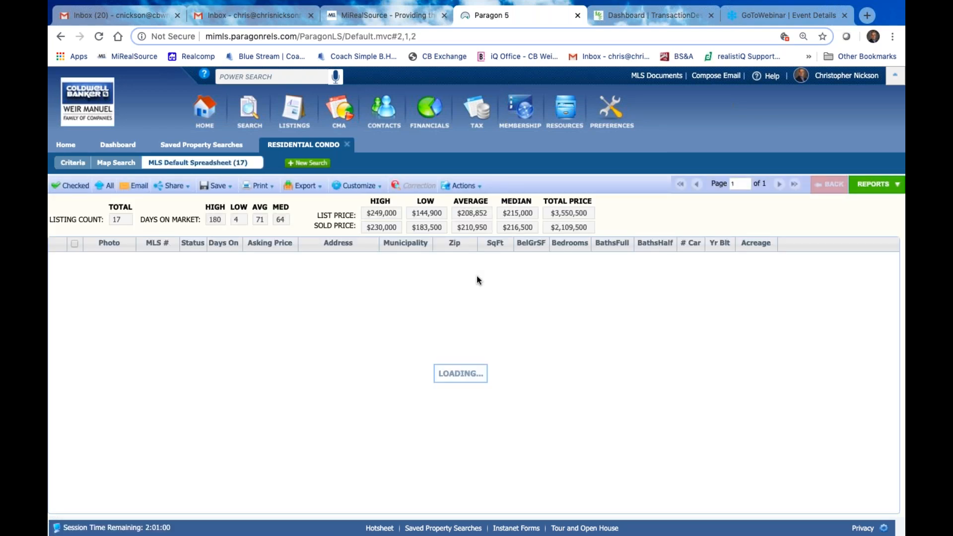
scroll(258, 323, down, 5)
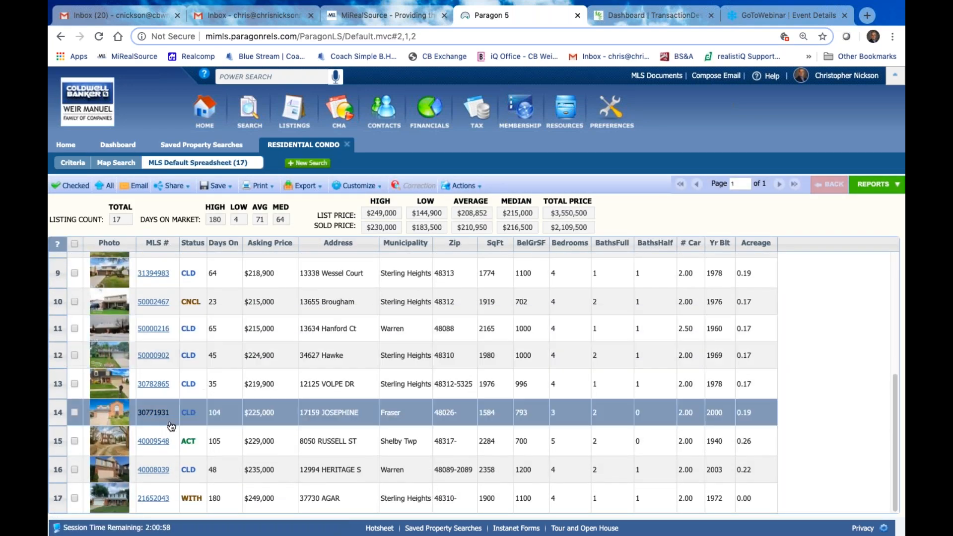
scroll(339, 282, up, 5)
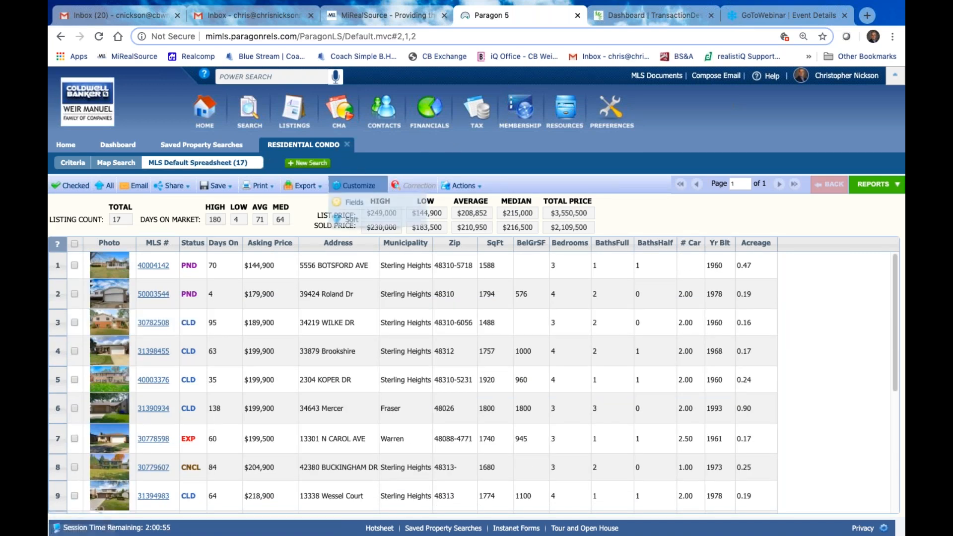
click(350, 145)
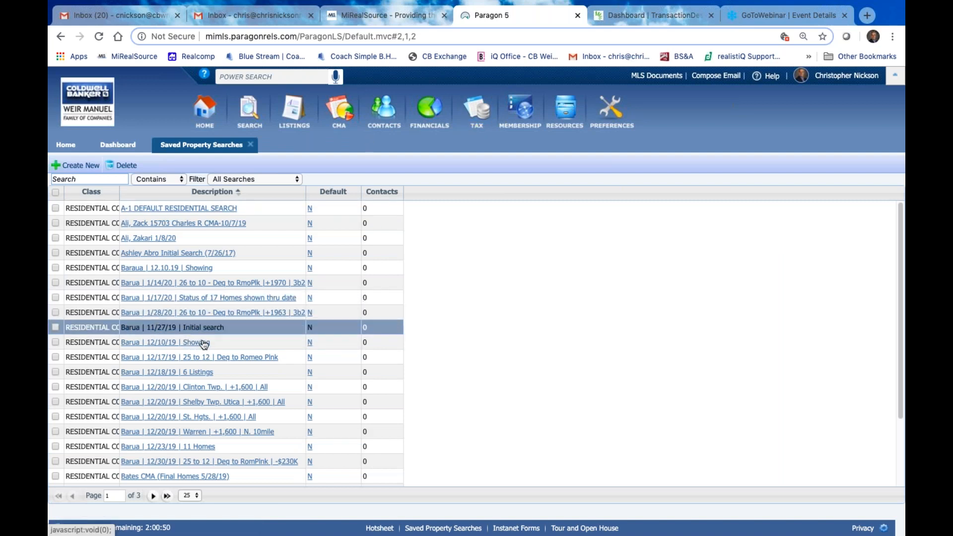
Run the client's 12/17/19 saved search and open full details of listing 50008819
click(230, 366)
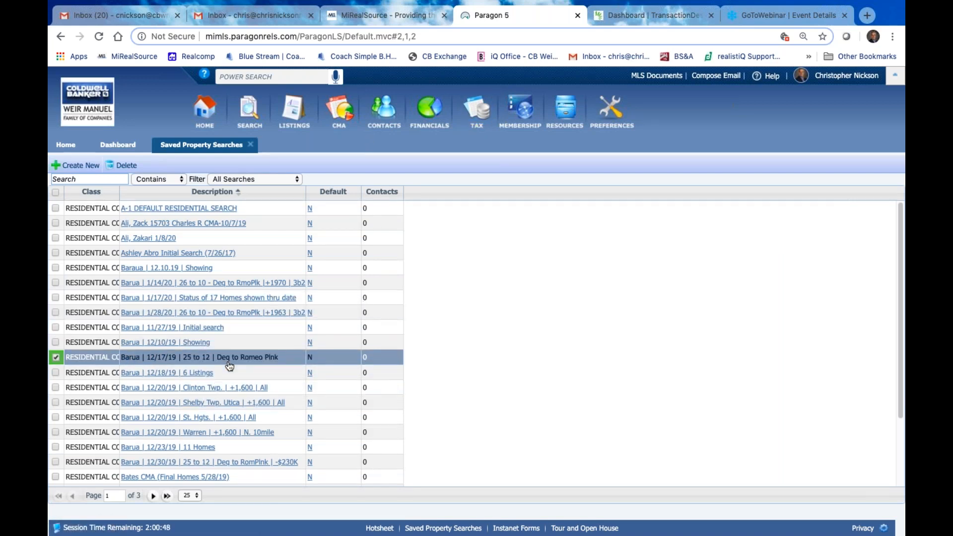
click(230, 366)
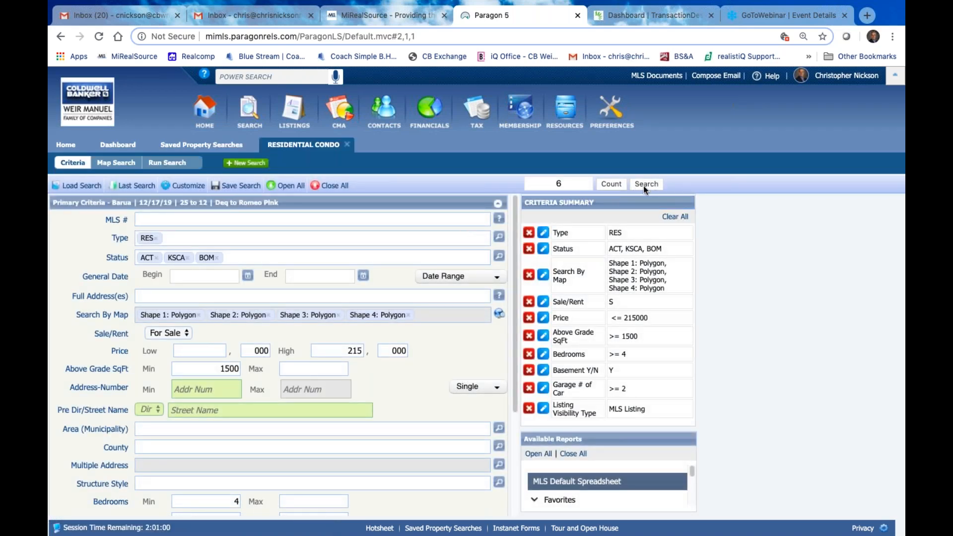
click(651, 182)
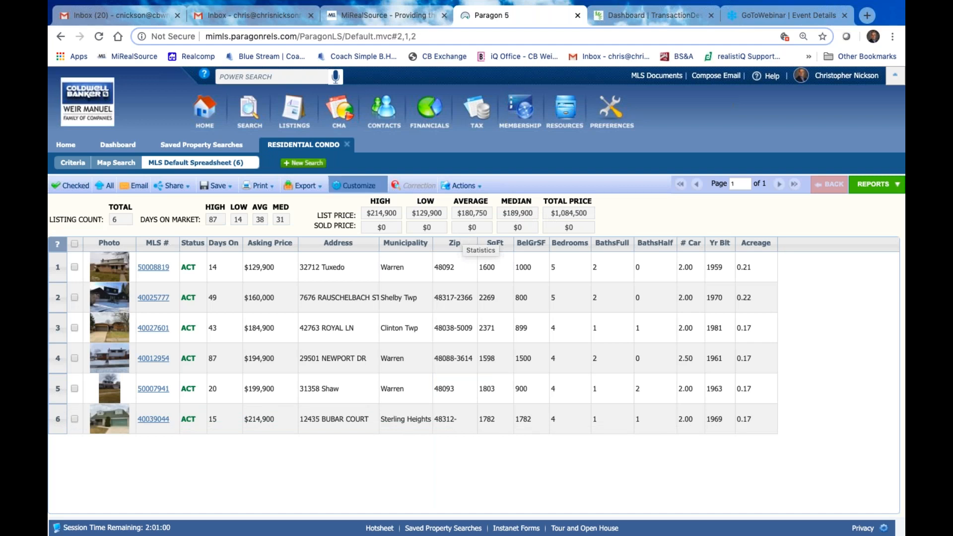
click(179, 270)
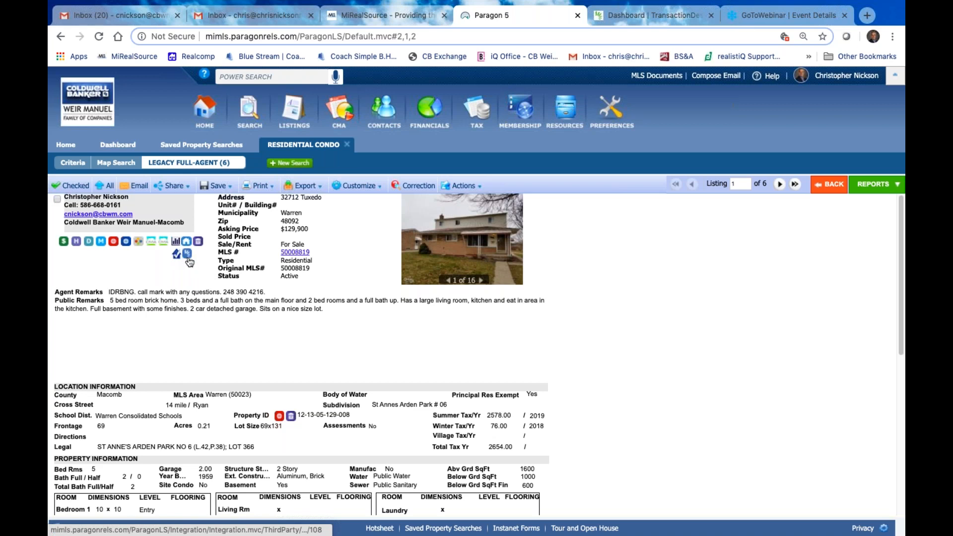
Open the $129,900 Warren listing's transaction in TransactionDesk from the agent toolbar
key(super+equal)
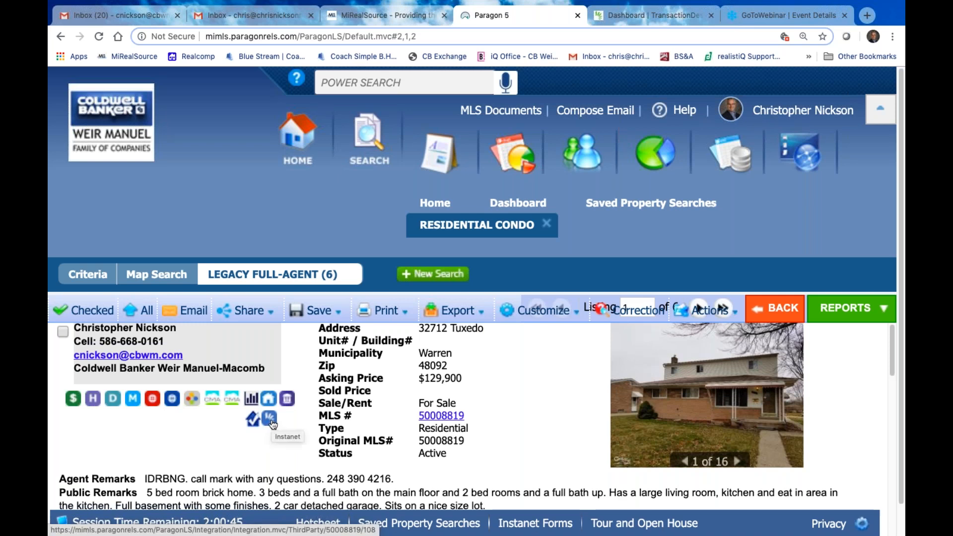
key(ctrl+minus)
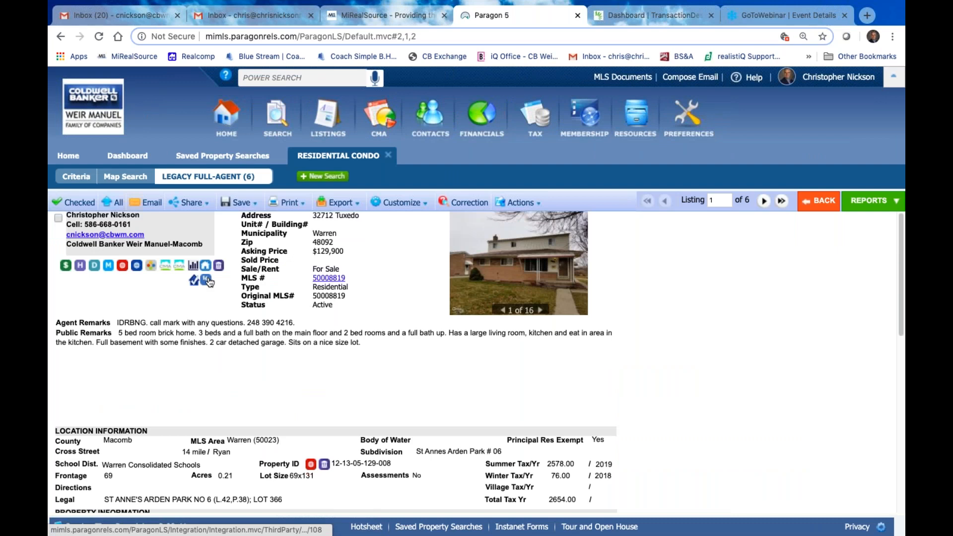
click(208, 281)
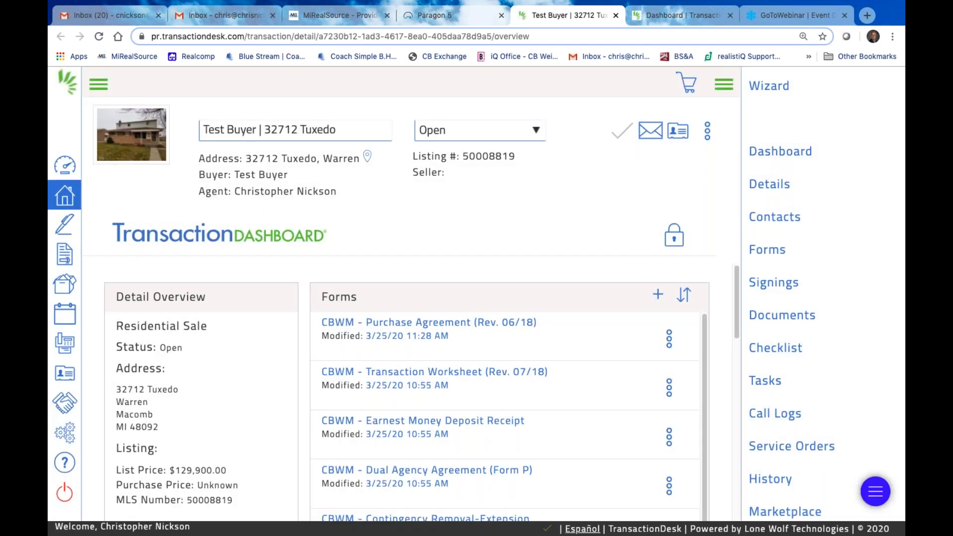
Look over the transaction dashboard and bring up all its contacts
scroll(327, 343, down, 1)
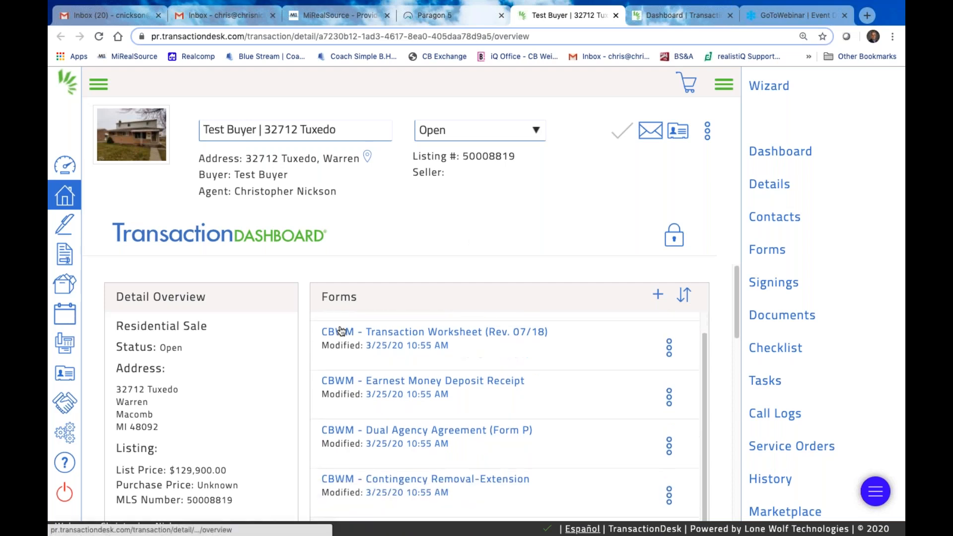
scroll(347, 387, down, 1)
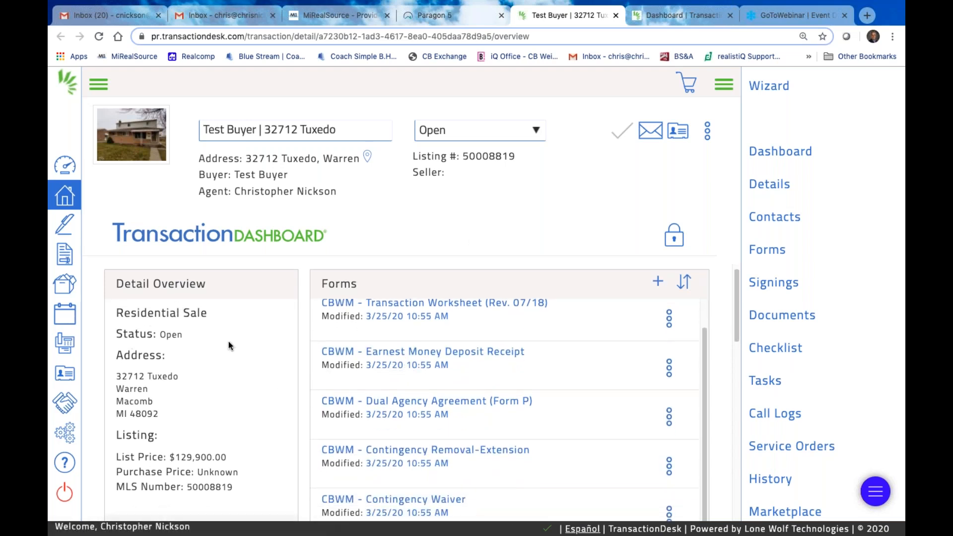
scroll(228, 341, down, 2)
scroll(229, 341, down, 2)
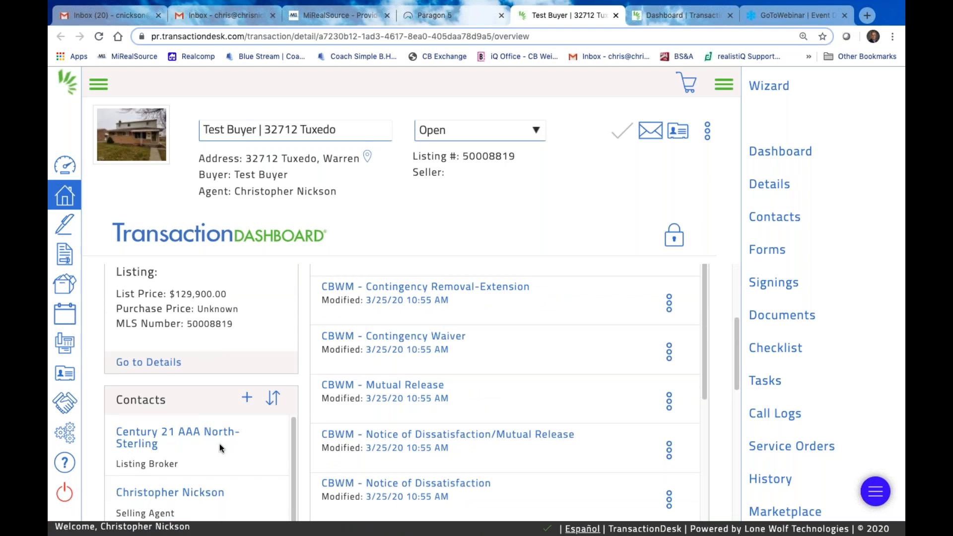
scroll(235, 416, down, 1)
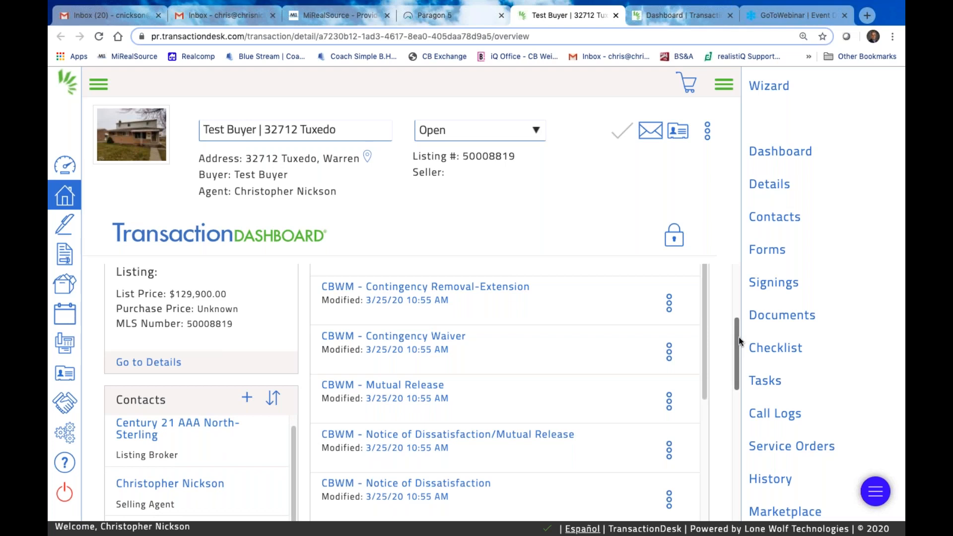
scroll(737, 369, down, 1)
scroll(736, 369, down, 5)
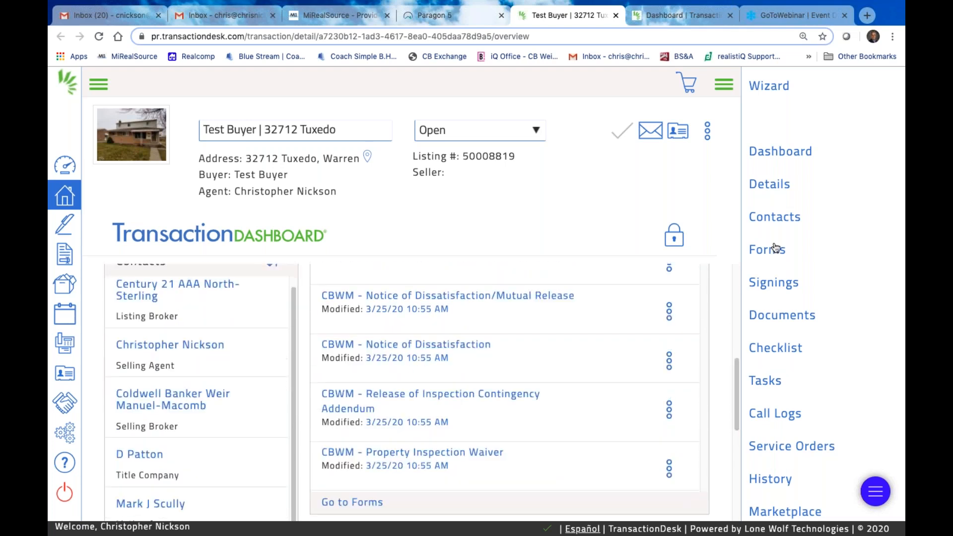
click(776, 217)
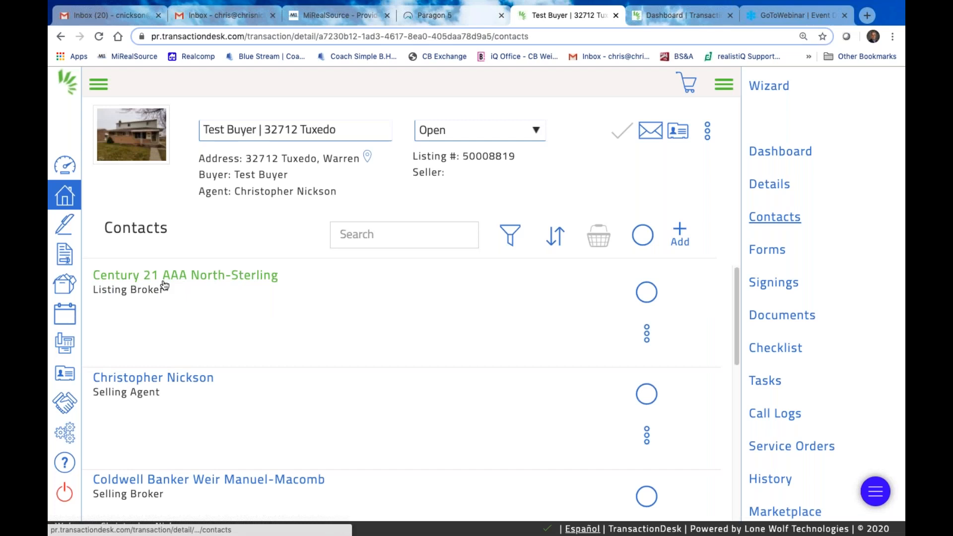
Review the transaction's contact list, then return to the Paragon 5 listing report
scroll(292, 392, down, 1)
scroll(292, 392, down, 3)
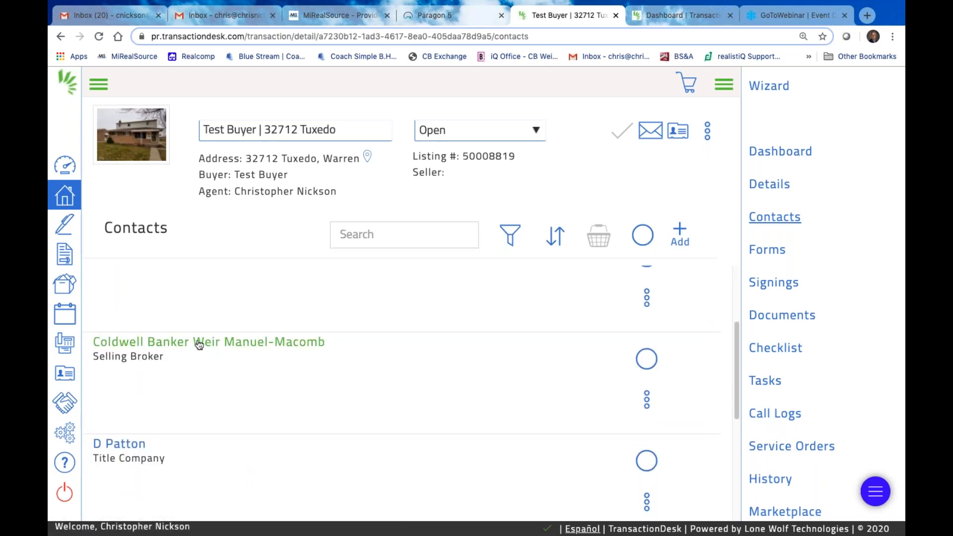
scroll(195, 343, up, 3)
scroll(194, 372, down, 1)
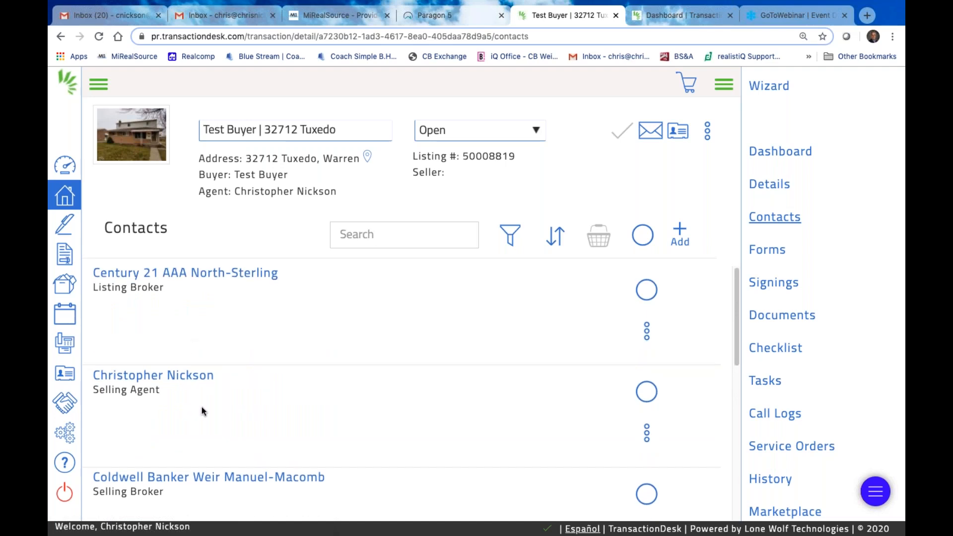
scroll(217, 410, down, 2)
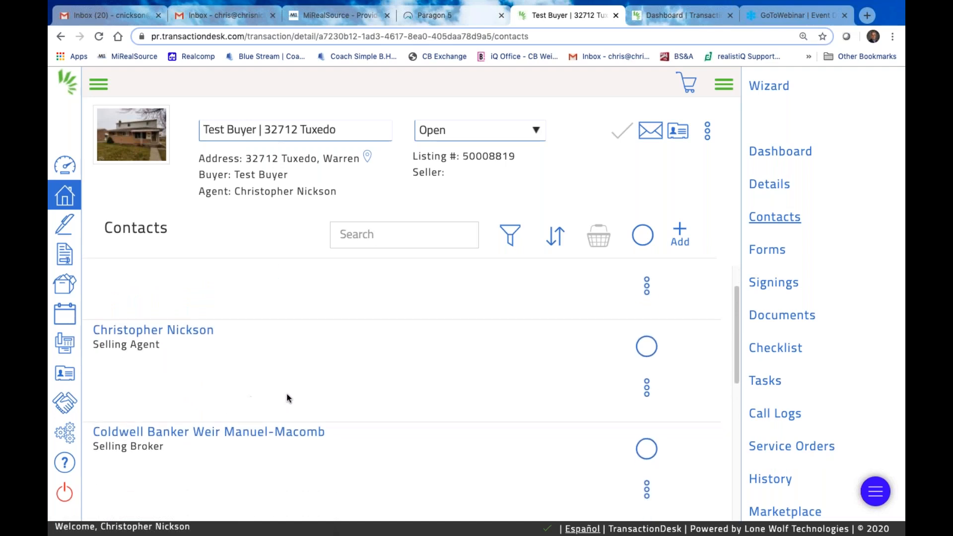
scroll(287, 398, down, 1)
scroll(272, 392, down, 1)
scroll(248, 373, up, 2)
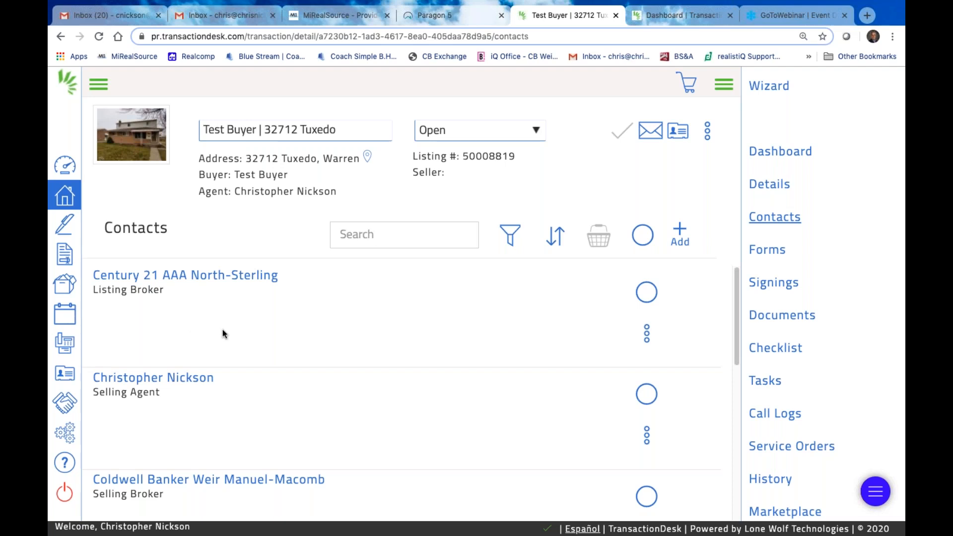
click(440, 21)
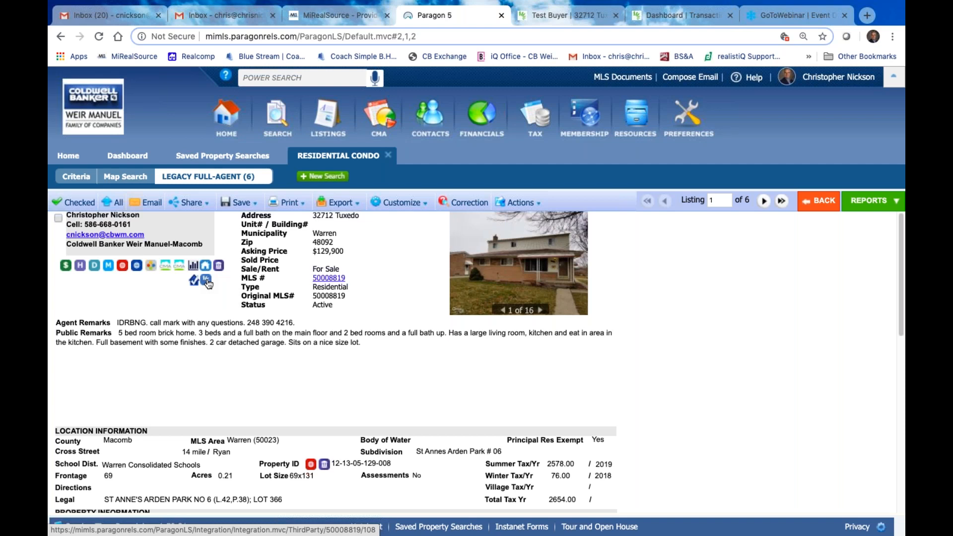
Open BS&A Online from the TAX icon's Tax Integrations menu
mouse_move(545, 123)
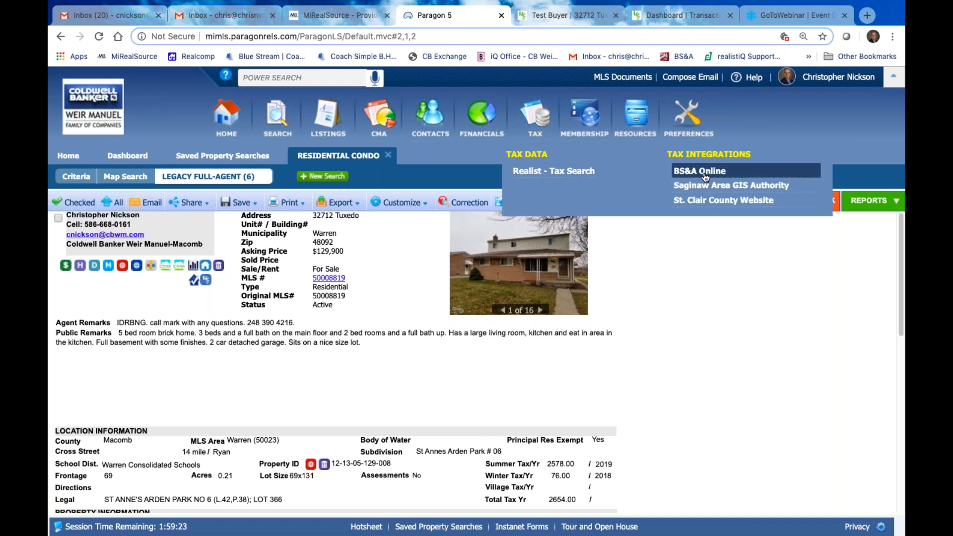
click(706, 175)
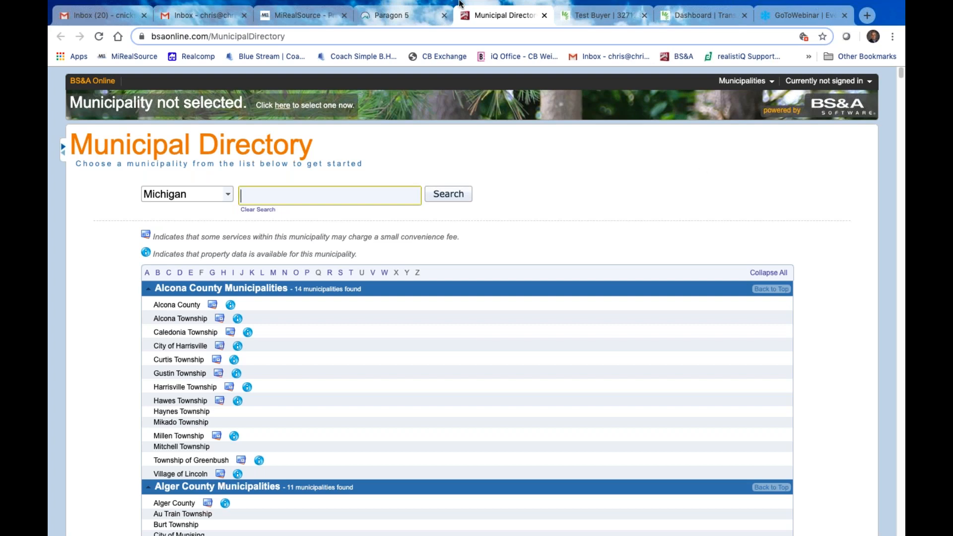
Switch back to the Paragon 5 report for listing 50008819
click(416, 14)
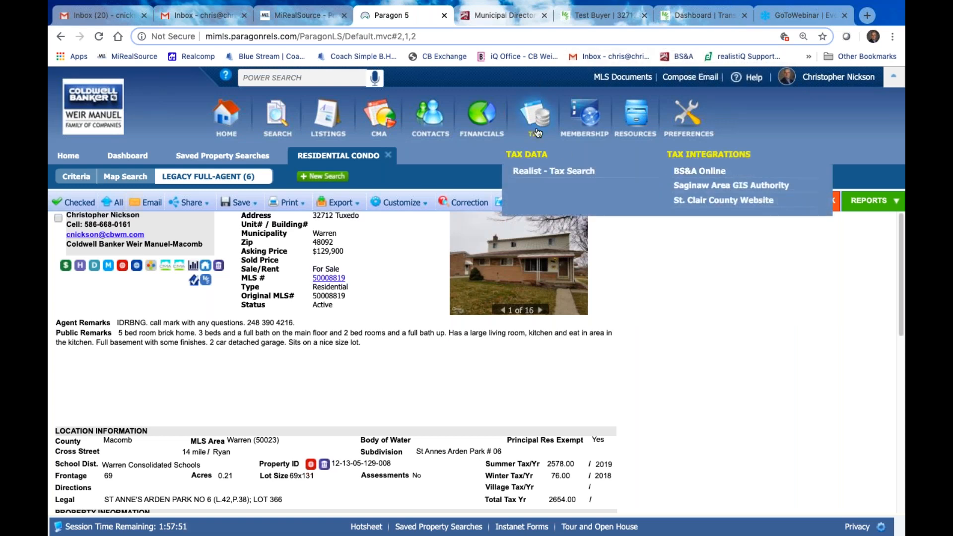
Find and select Shelby Charter Township, Macomb County, in the BS&A municipal directory
click(700, 165)
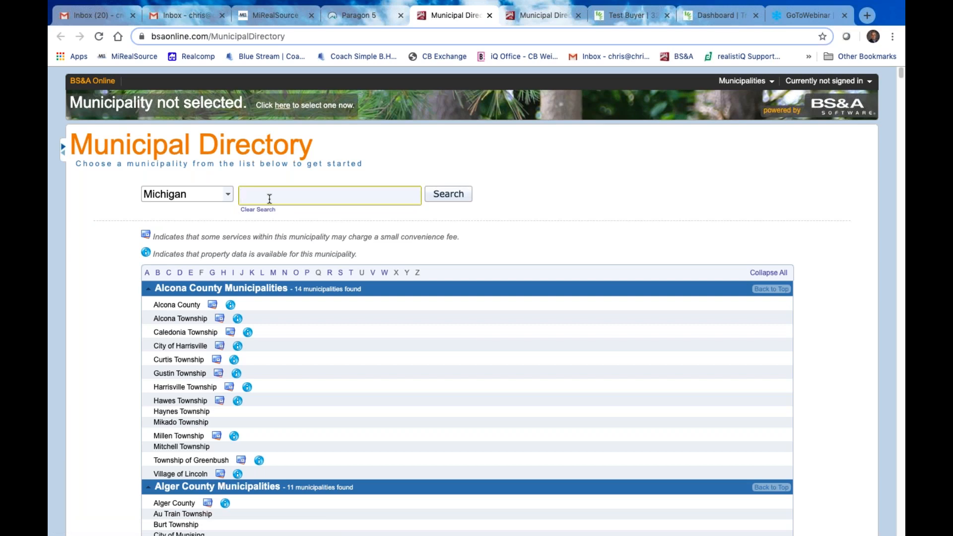
text(shelby)
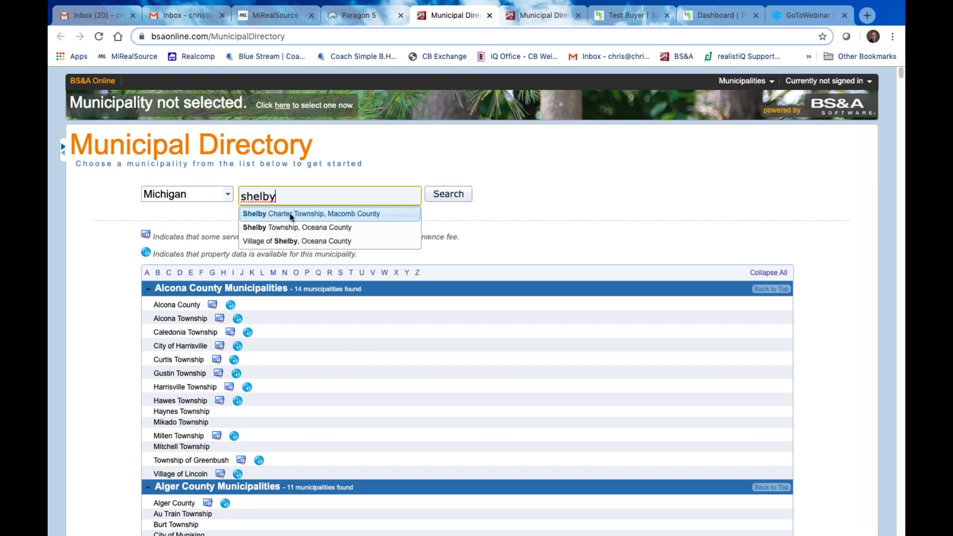
click(359, 215)
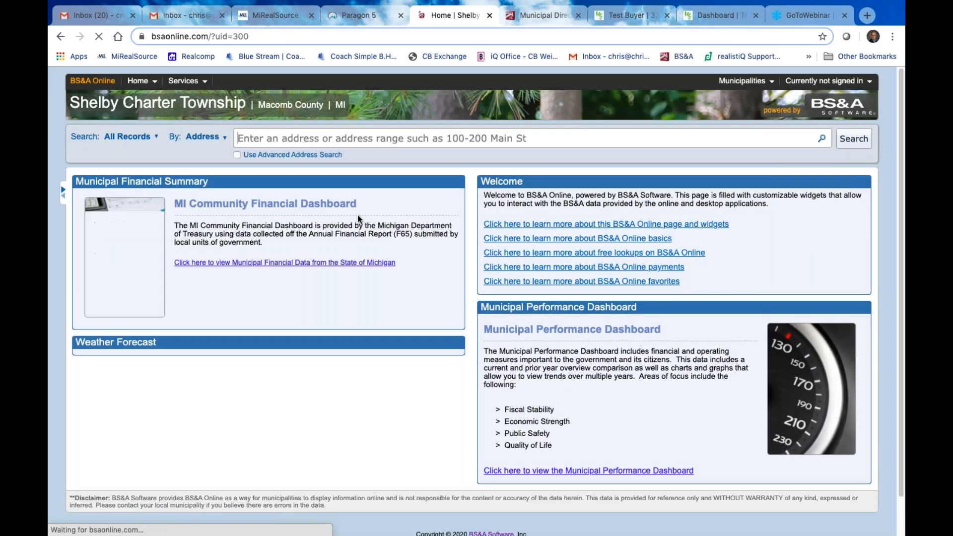
Search the township's records by the seller's street address, returning one parcel
click(299, 139)
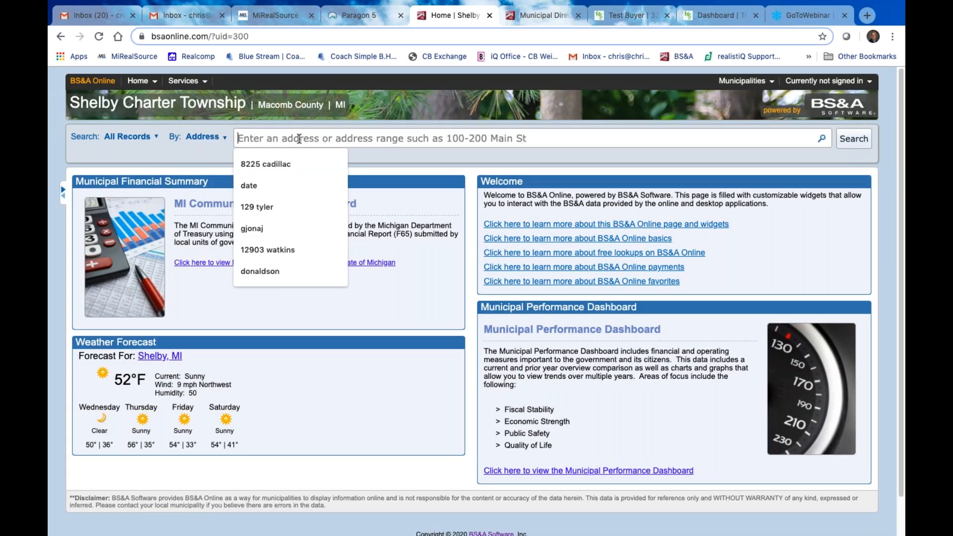
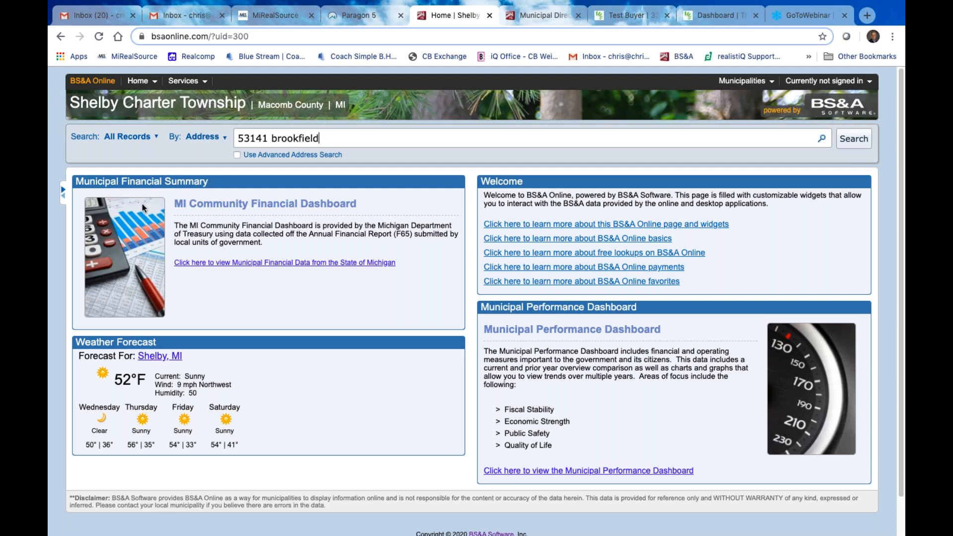
click(223, 136)
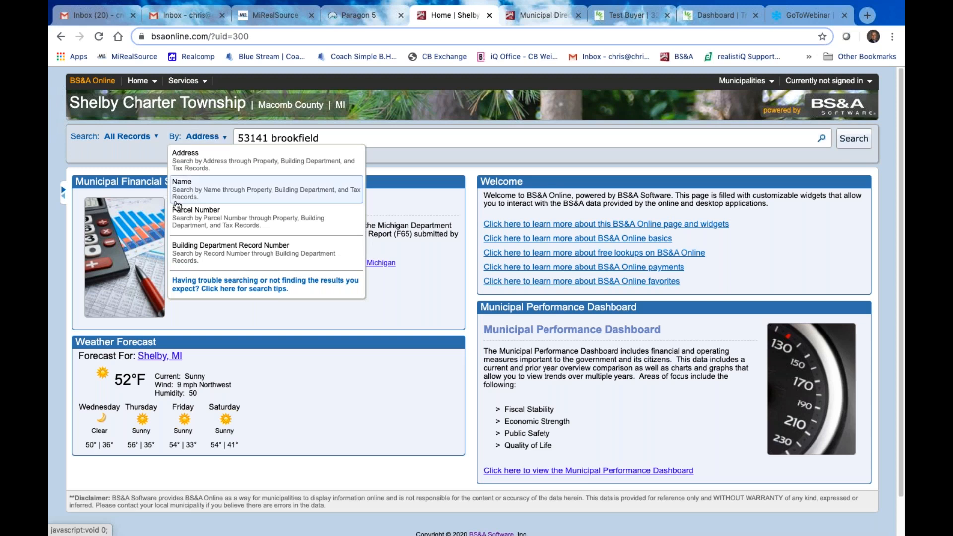
click(339, 132)
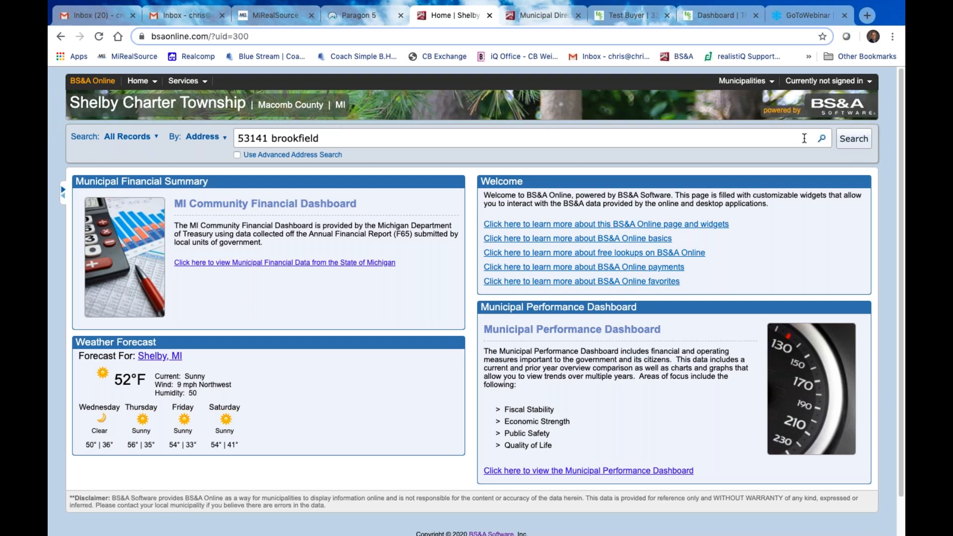
click(823, 141)
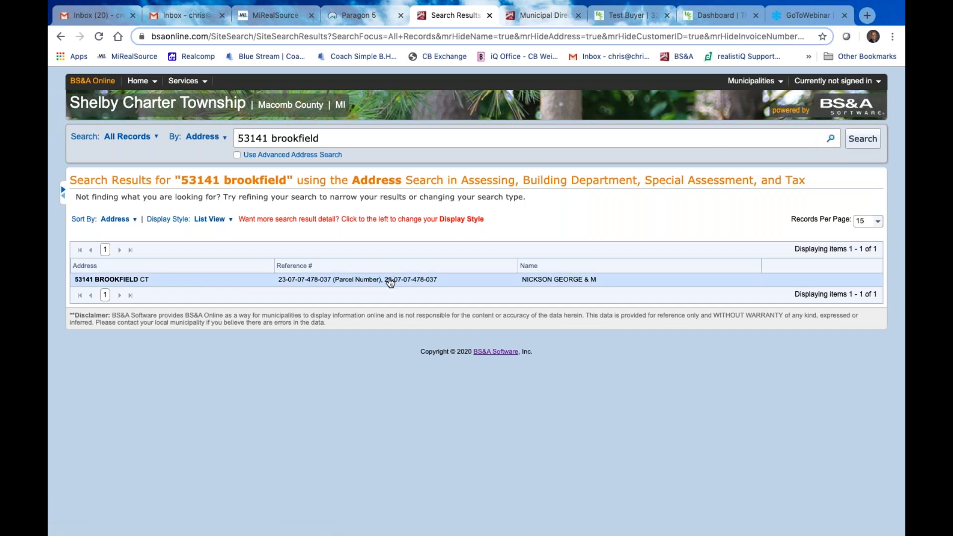
Open the parcel's record details: 1964 residential home, assessed $100,700, taxable $68,893
click(390, 282)
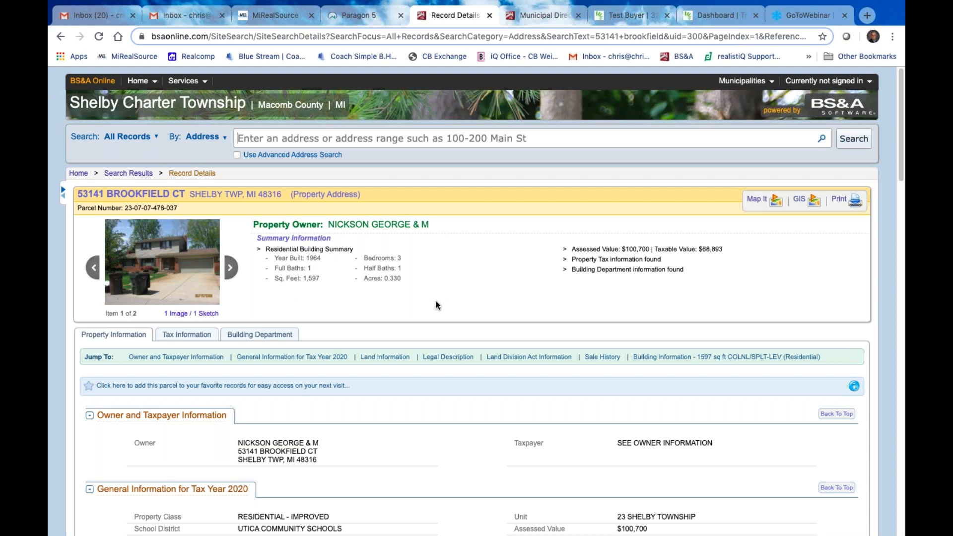
scroll(437, 305, down, 1)
scroll(520, 406, down, 3)
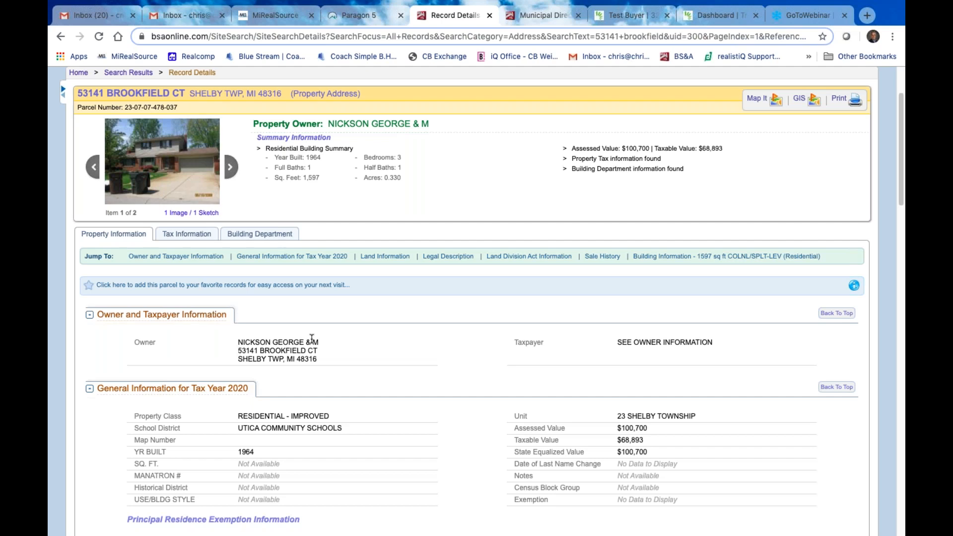
scroll(386, 383, down, 1)
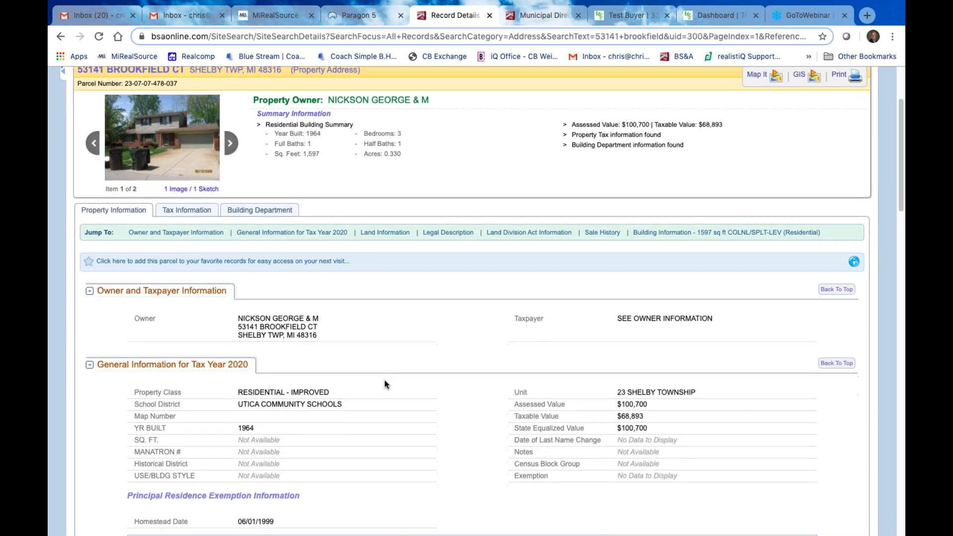
scroll(385, 380, down, 5)
scroll(366, 393, up, 3)
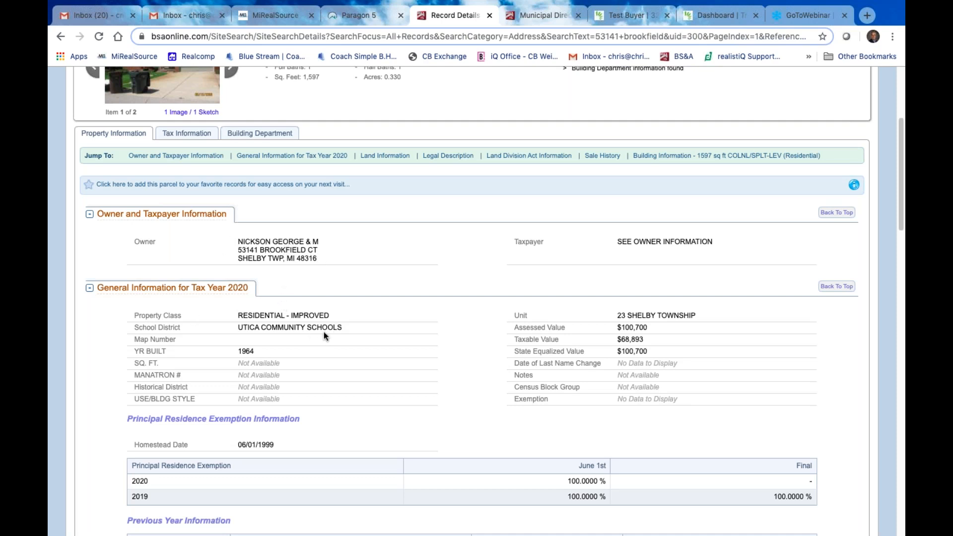
scroll(607, 373, down, 1)
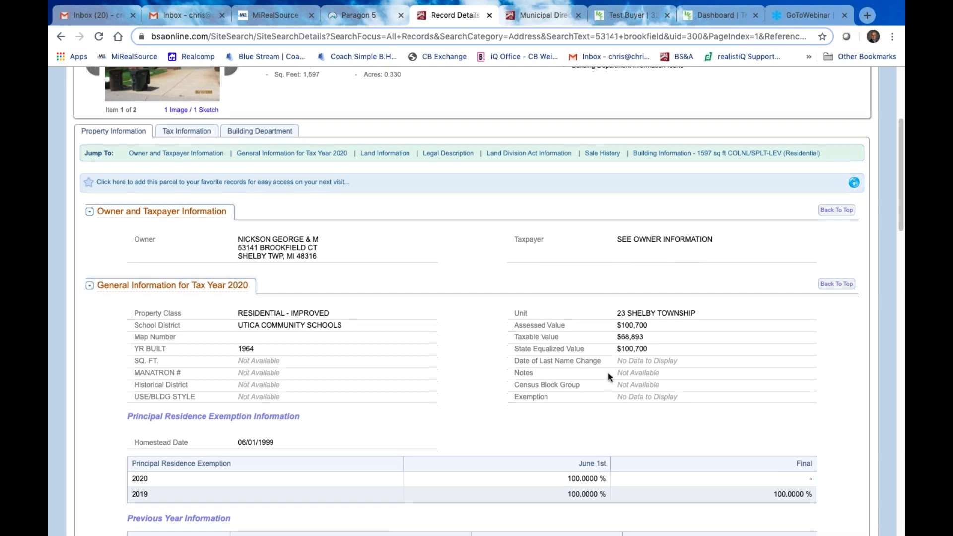
scroll(608, 373, down, 5)
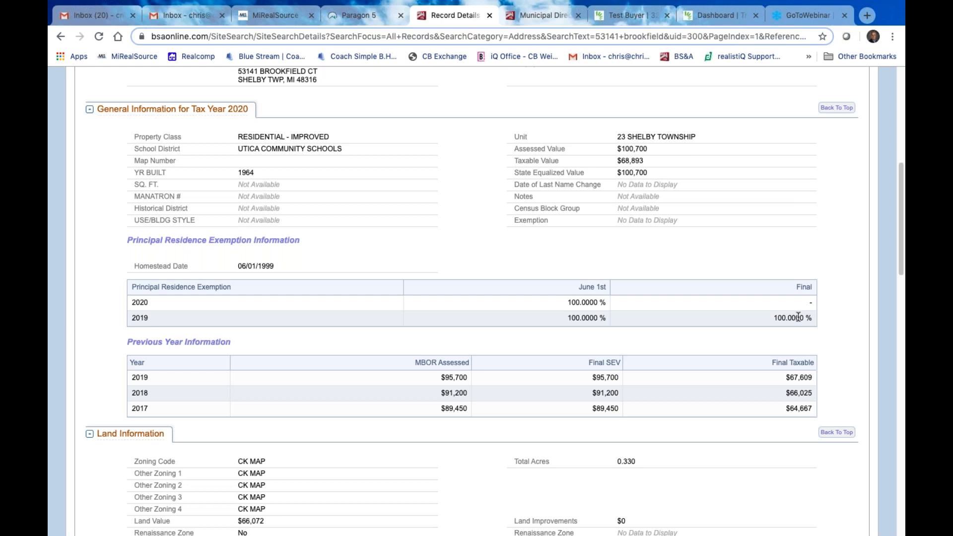
scroll(798, 317, down, 1)
scroll(699, 401, down, 2)
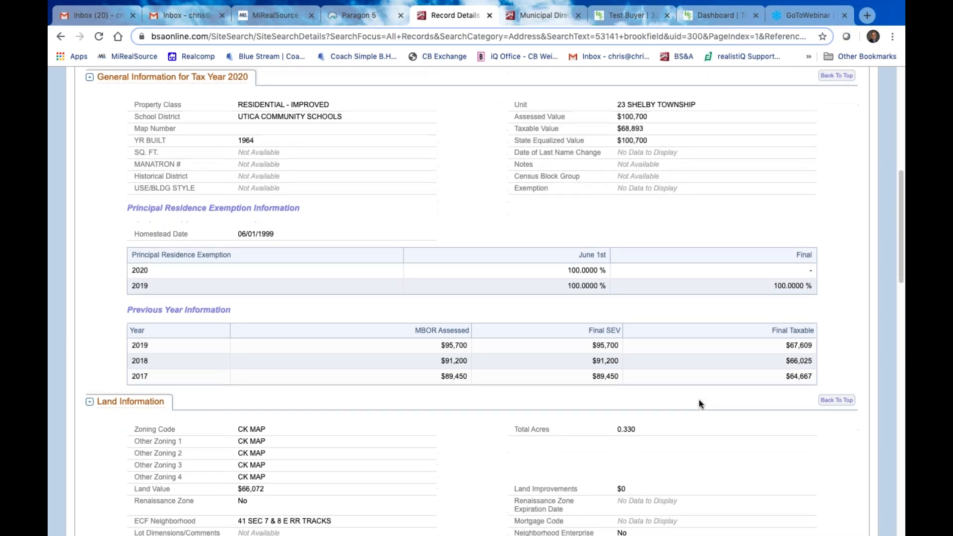
scroll(496, 340, up, 4)
scroll(441, 332, up, 3)
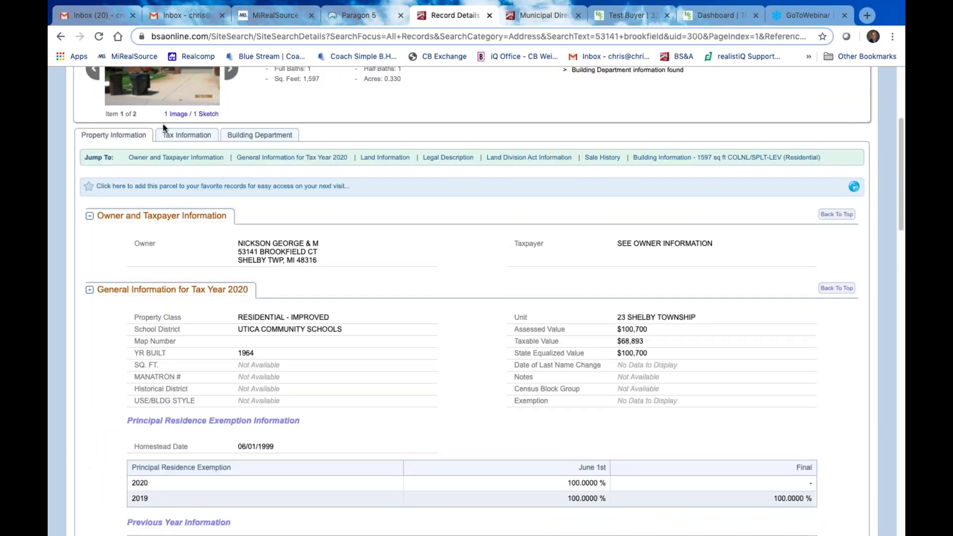
Show the parcel's tax information with its fully paid 2015–2019 tax history
click(191, 135)
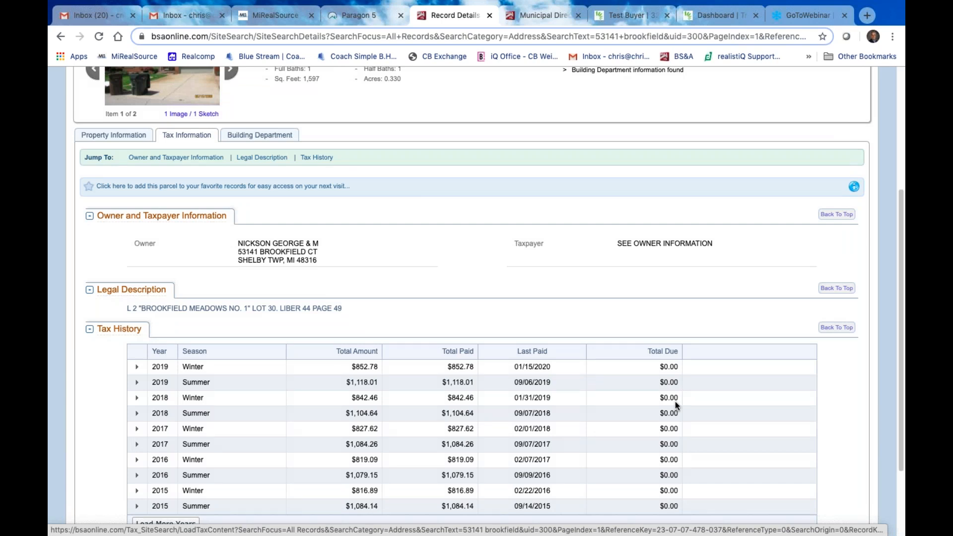
scroll(583, 421, down, 2)
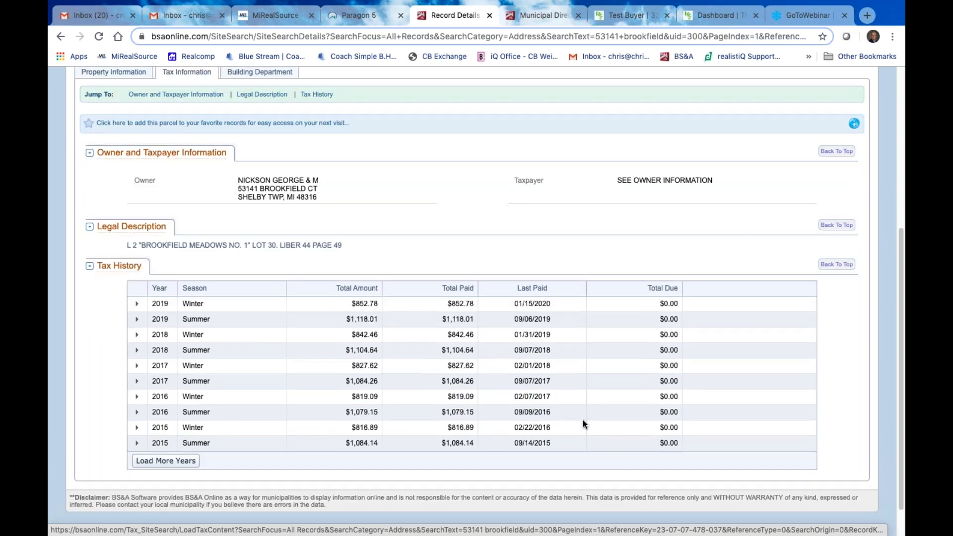
scroll(583, 420, up, 3)
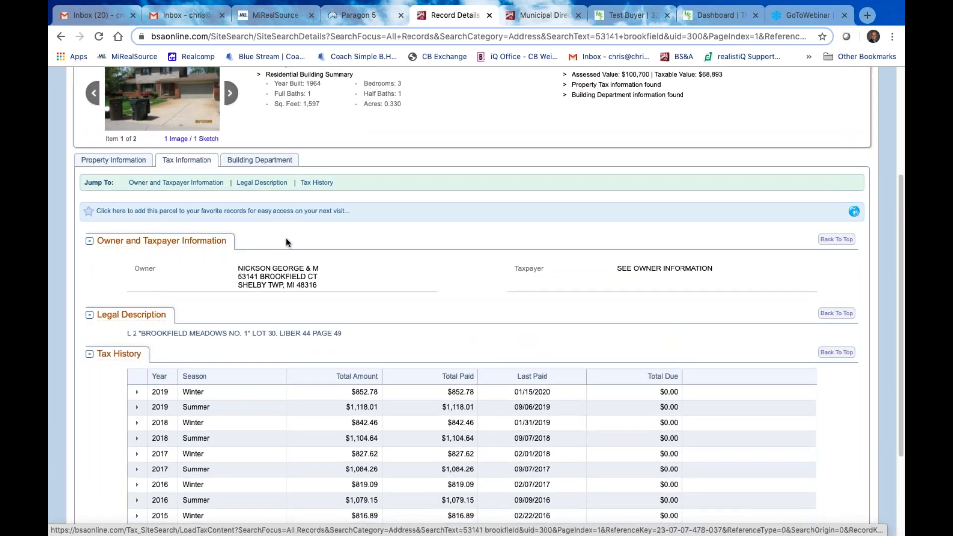
Review the parcel's building department records, then its property information in BS&A Online
click(265, 162)
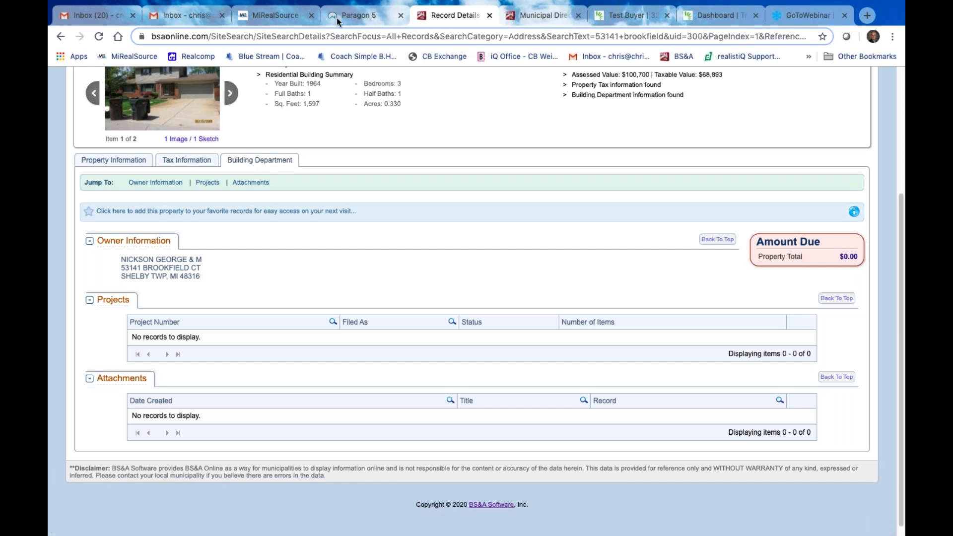
click(120, 161)
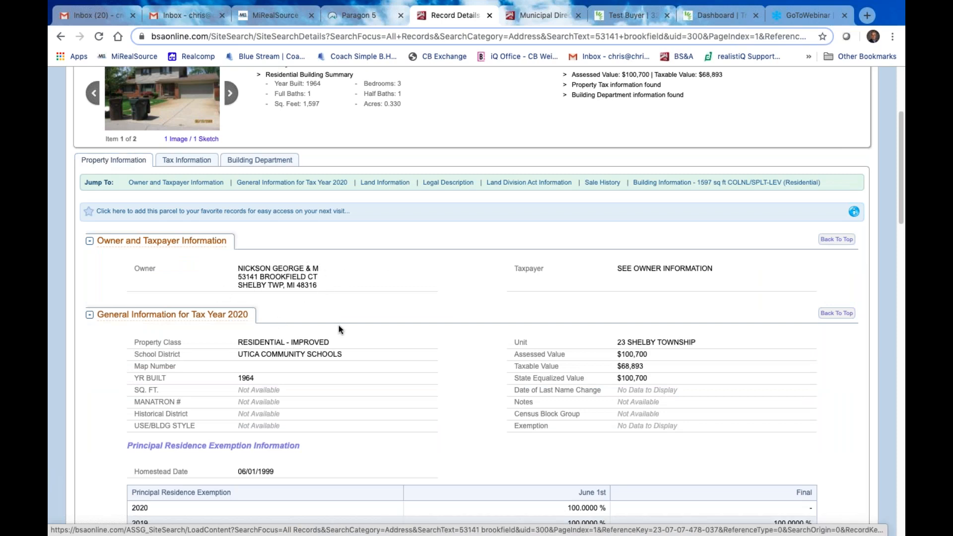
scroll(300, 388, down, 1)
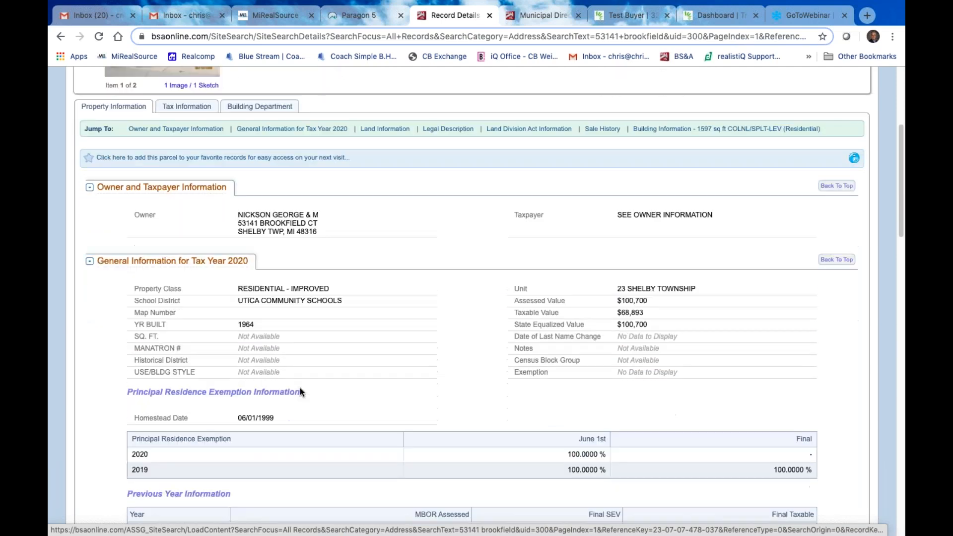
scroll(397, 209, up, 4)
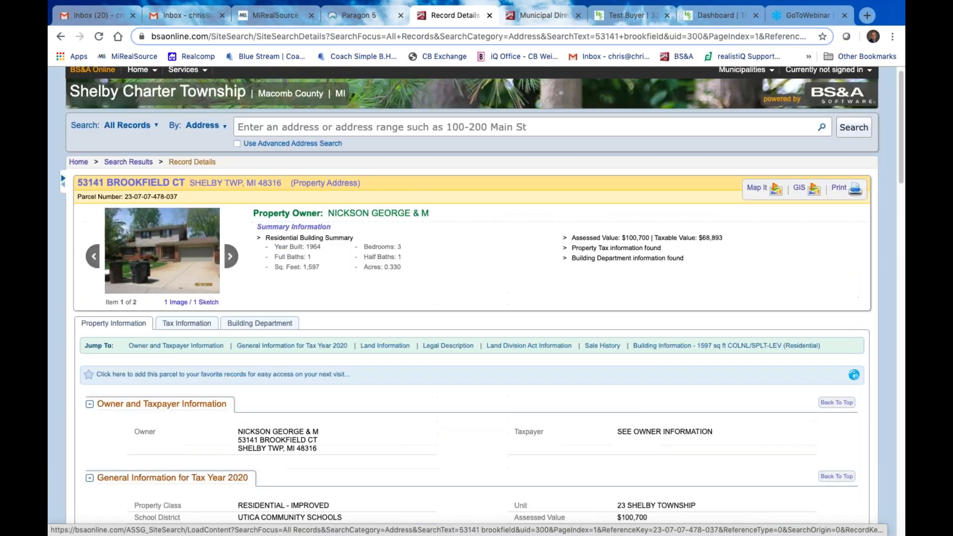
Return to the Paragon 5 listing and bring up the Test Buyer transaction's contacts
click(370, 16)
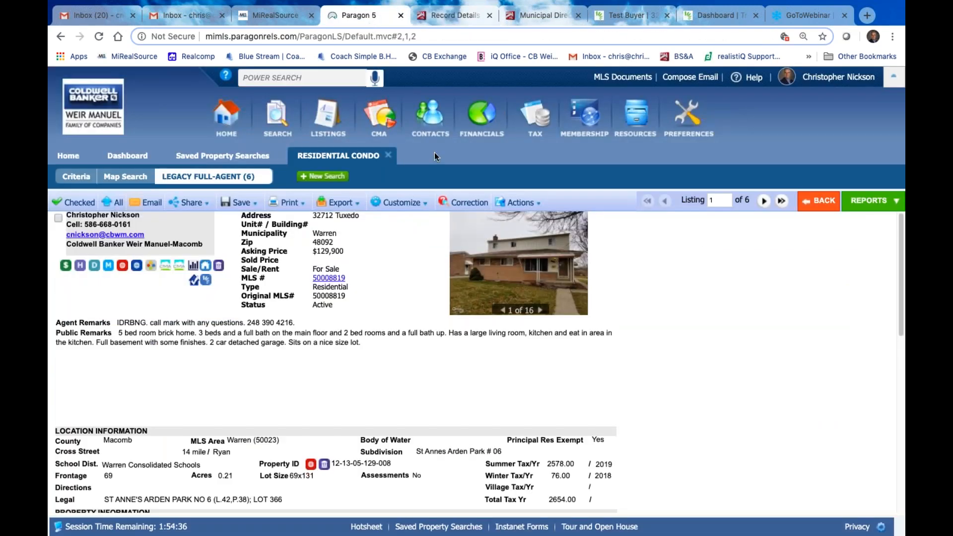
mouse_move(543, 124)
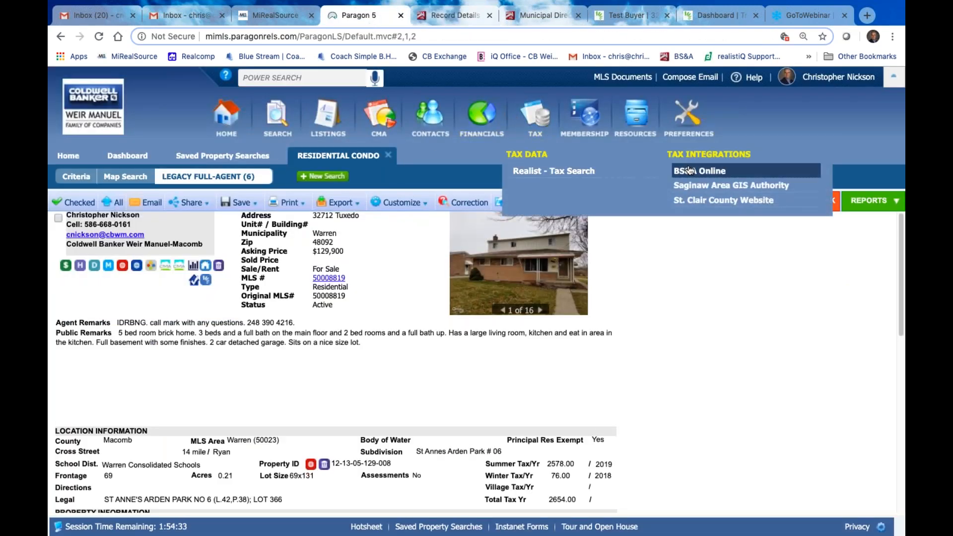
click(623, 20)
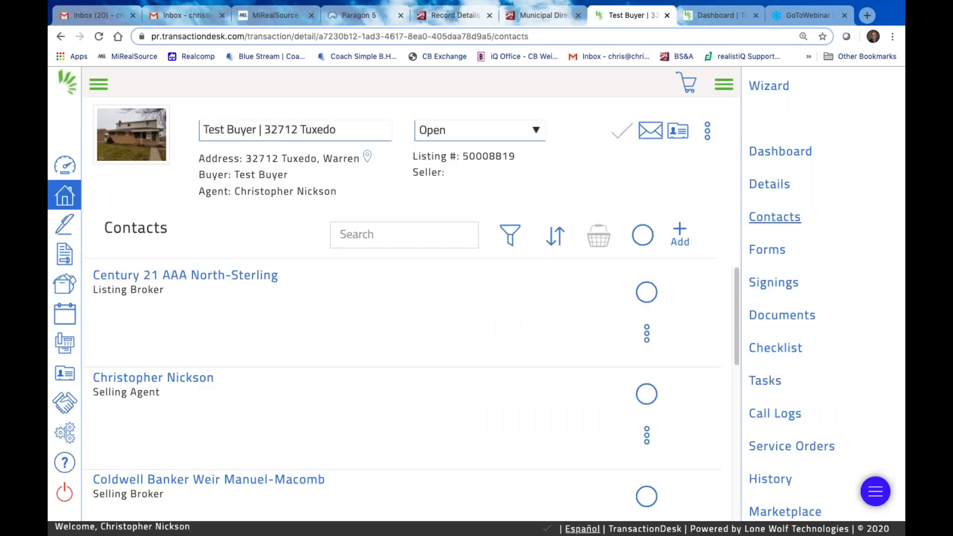
Switch from the Tuxedo transaction's contacts to the Agent Dashboard
click(706, 15)
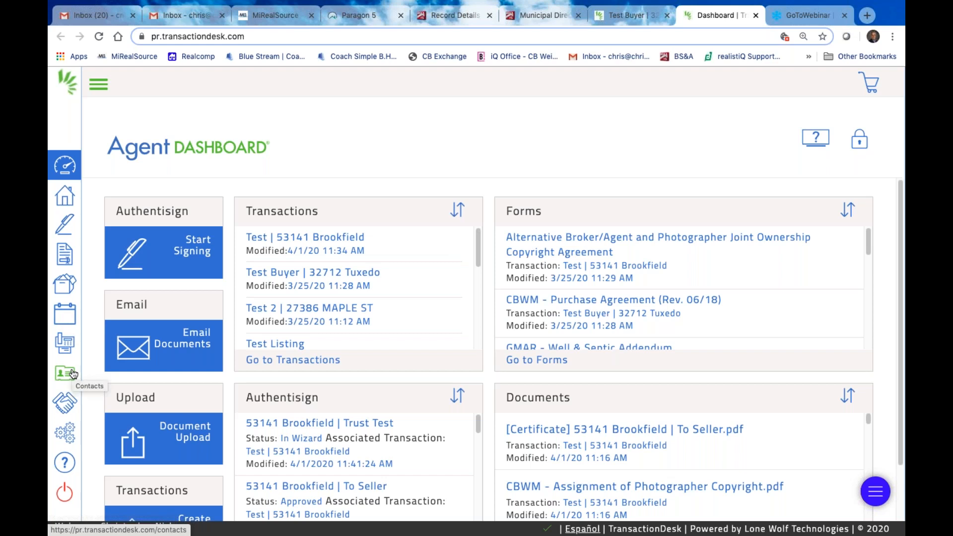
Open Preferences from account settings and look over the User Information section
click(68, 437)
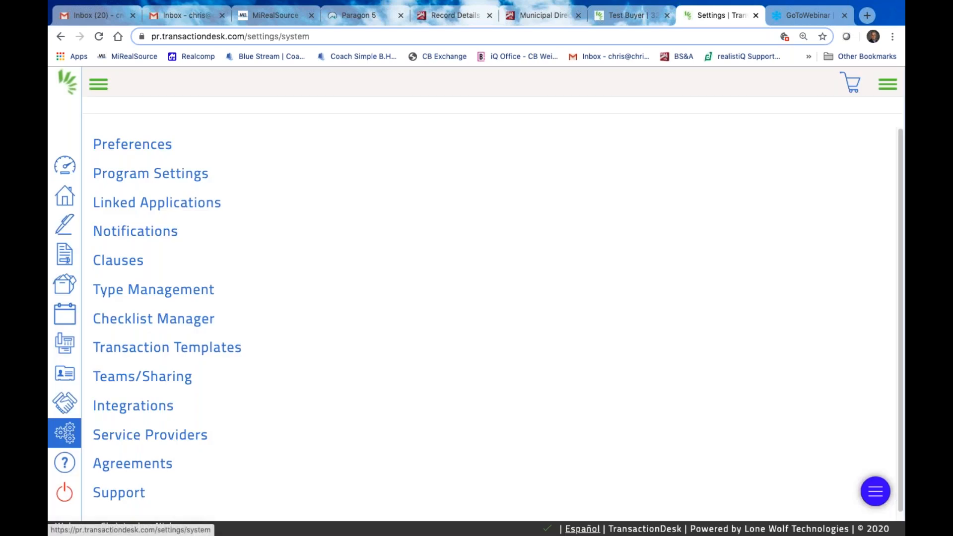
click(133, 144)
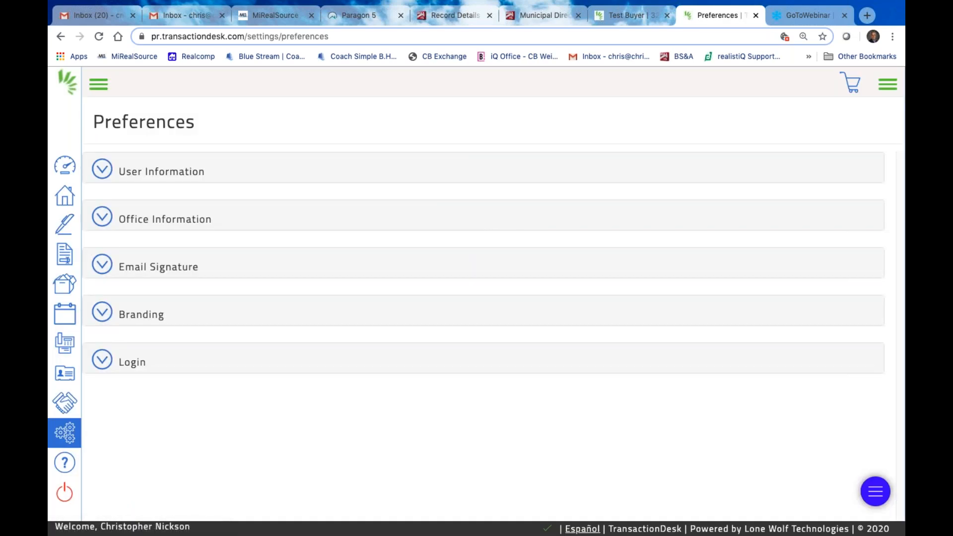
click(149, 171)
scroll(387, 342, down, 3)
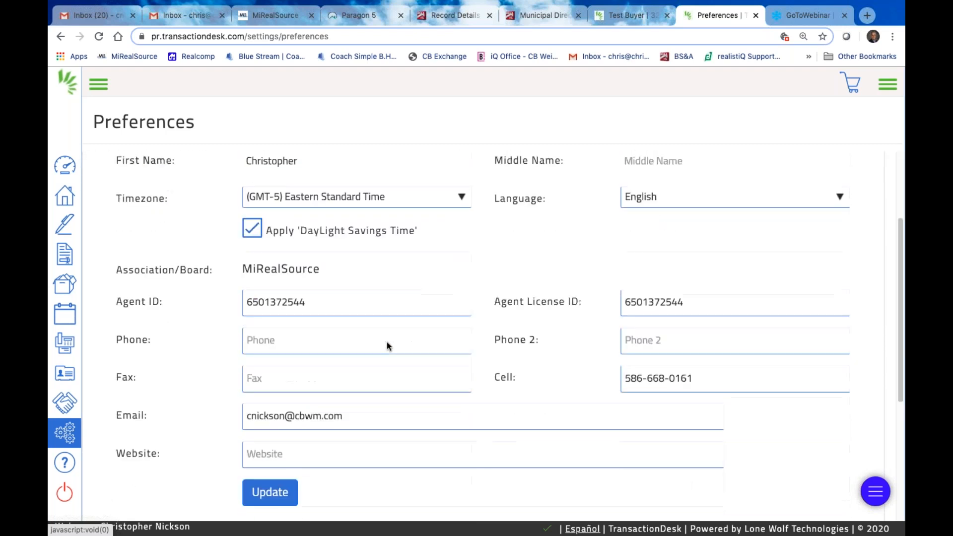
scroll(377, 319, up, 3)
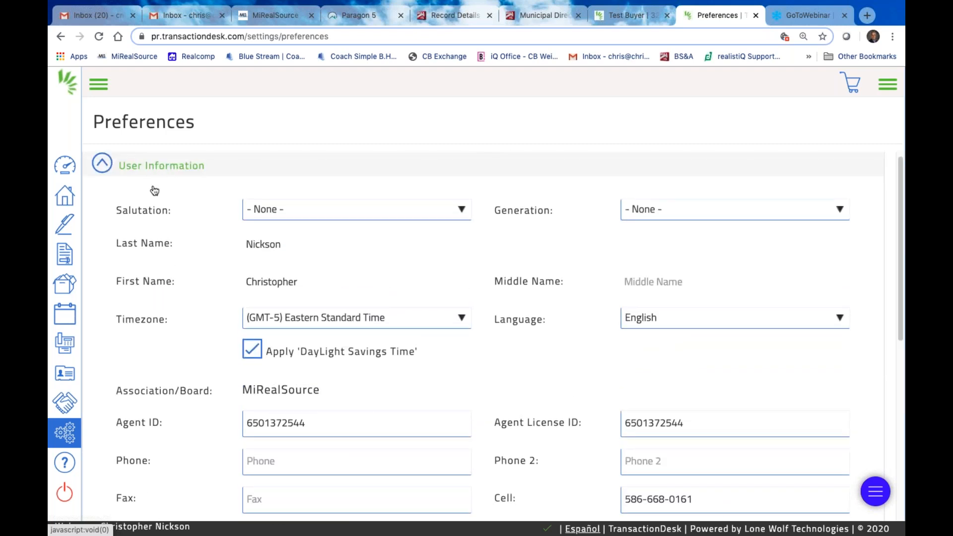
click(98, 85)
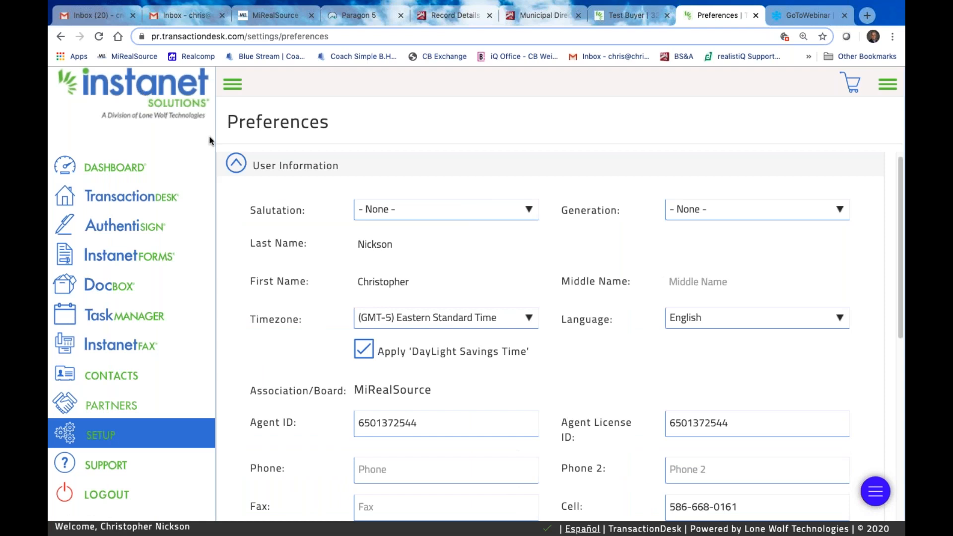
click(236, 164)
Review the Office Information and Email Signature sections without changes
click(235, 84)
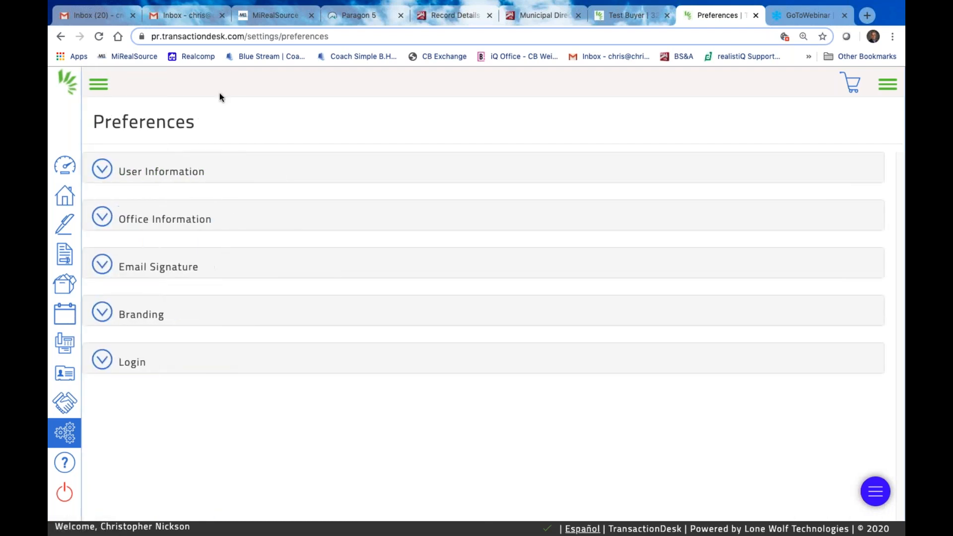
click(161, 222)
scroll(396, 346, down, 2)
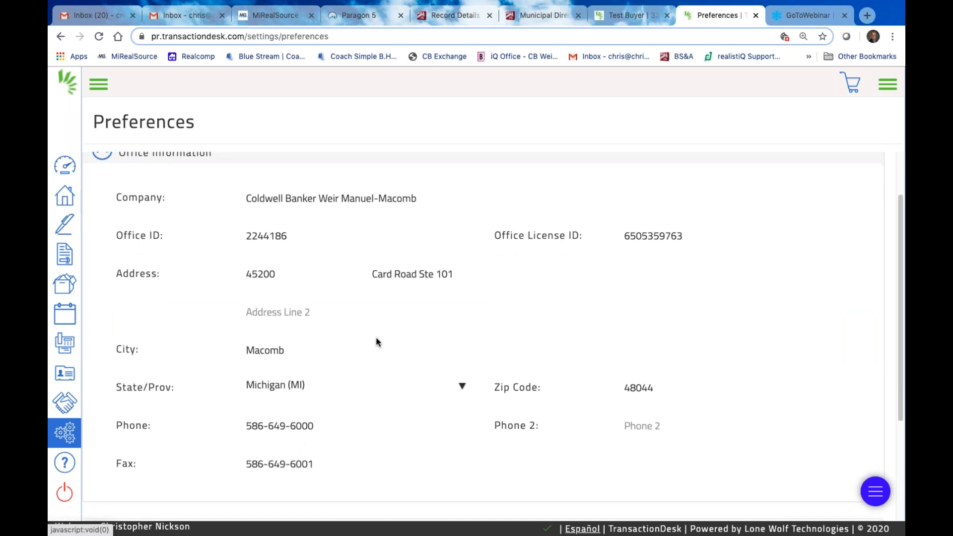
scroll(377, 340, up, 2)
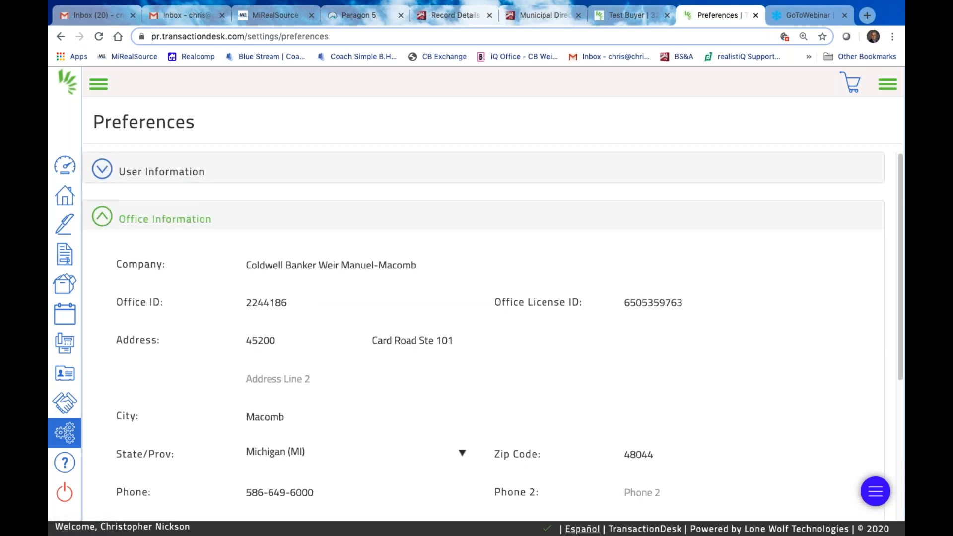
click(103, 218)
click(106, 273)
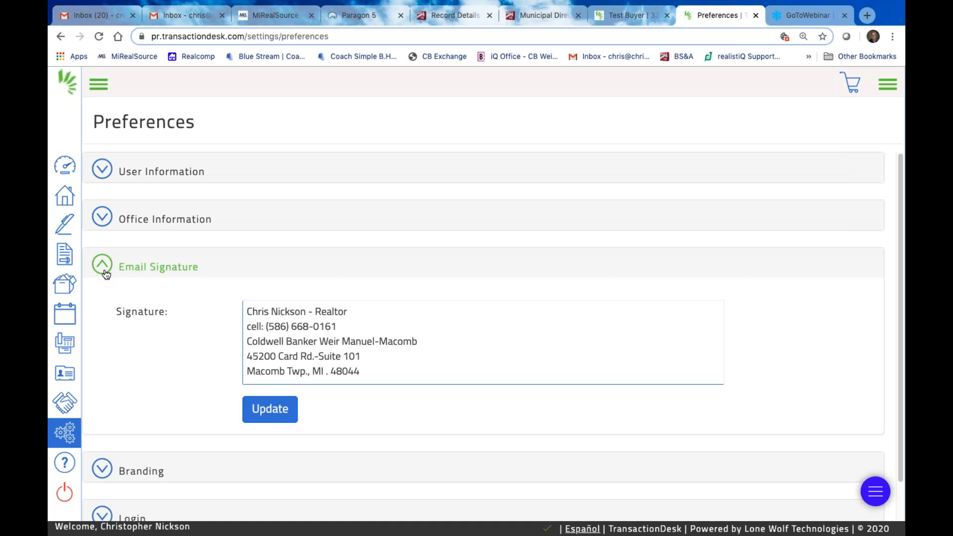
click(104, 271)
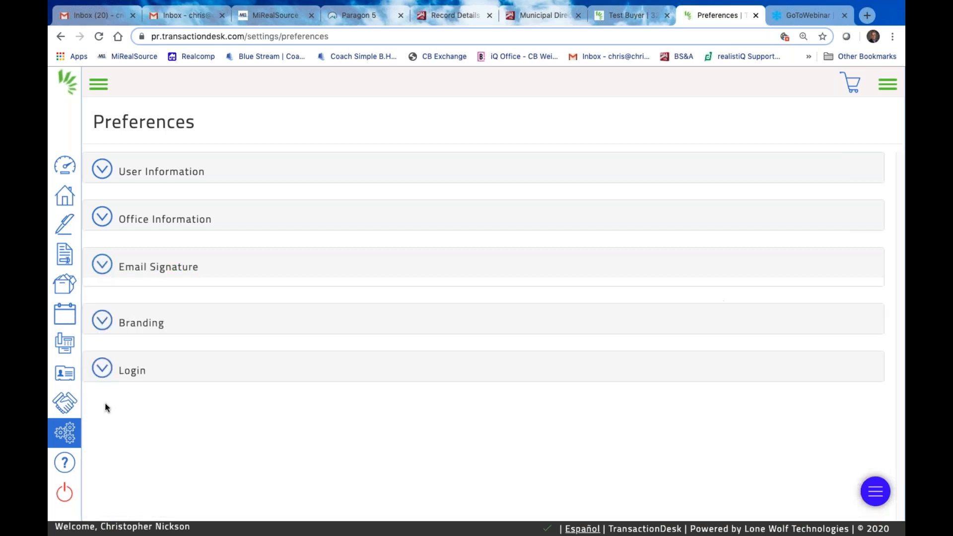
Review the Branding and Login password sections, leaving them unchanged
click(104, 318)
scroll(289, 424, down, 1)
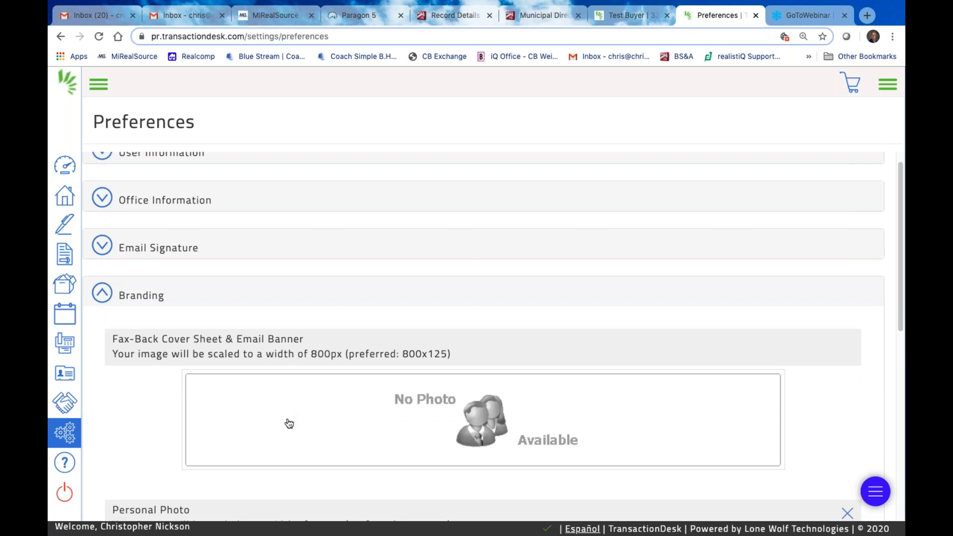
scroll(290, 424, down, 7)
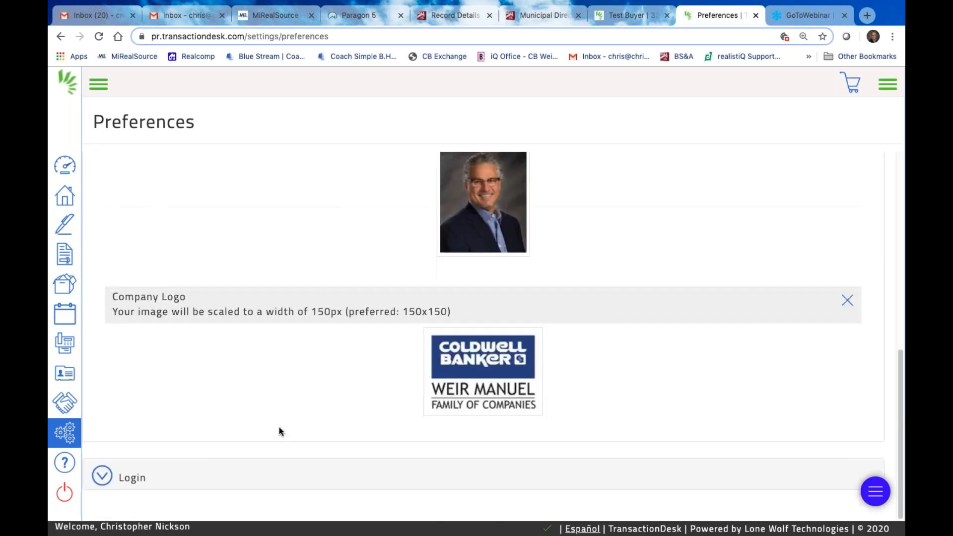
scroll(279, 430, up, 7)
click(104, 314)
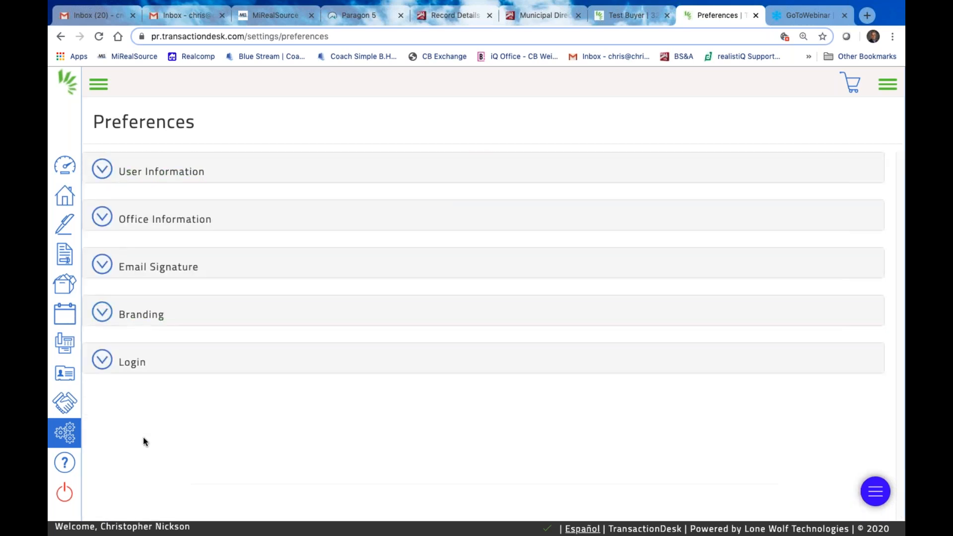
click(102, 360)
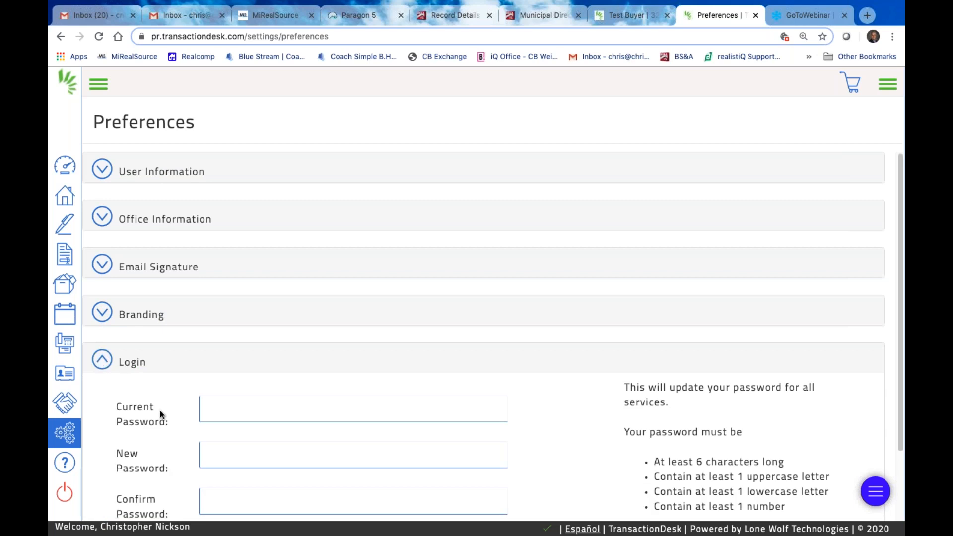
scroll(160, 410, down, 2)
scroll(160, 410, up, 2)
click(102, 360)
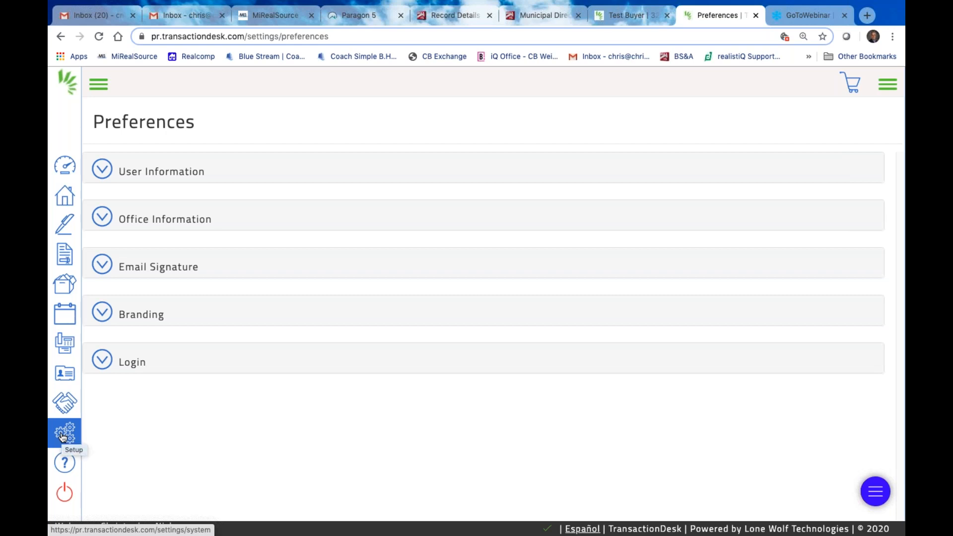
Browse the Support page's contact details, training, guides and videos, then return to settings
click(62, 436)
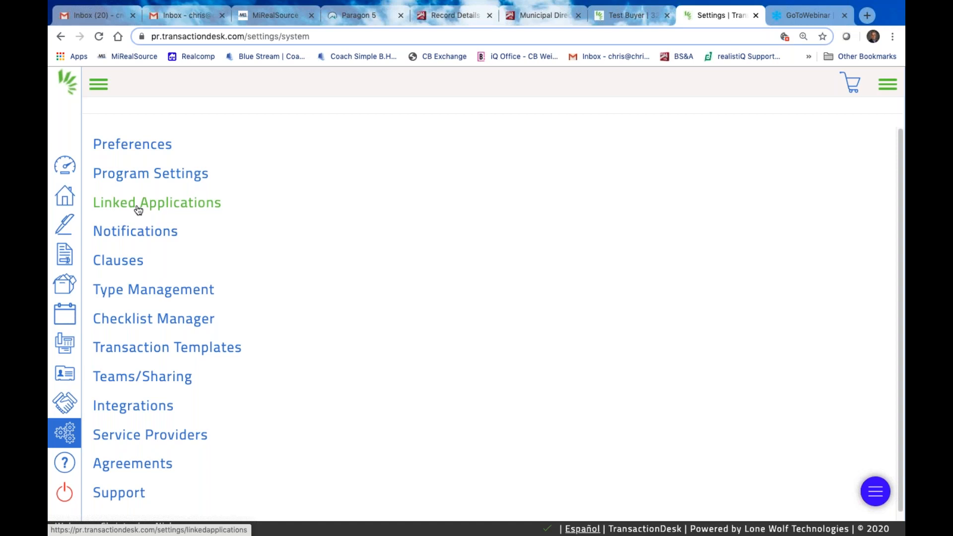
scroll(246, 308, down, 1)
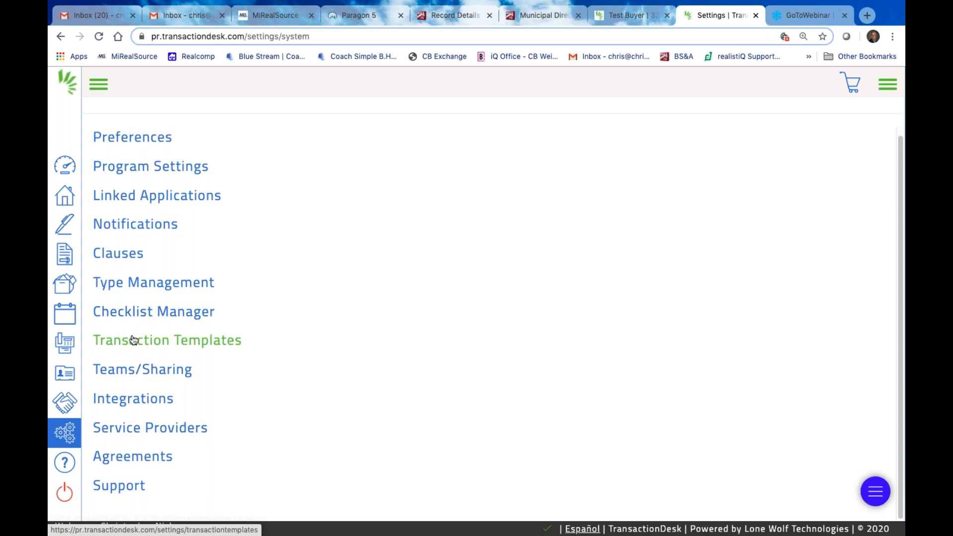
click(132, 493)
scroll(316, 416, down, 2)
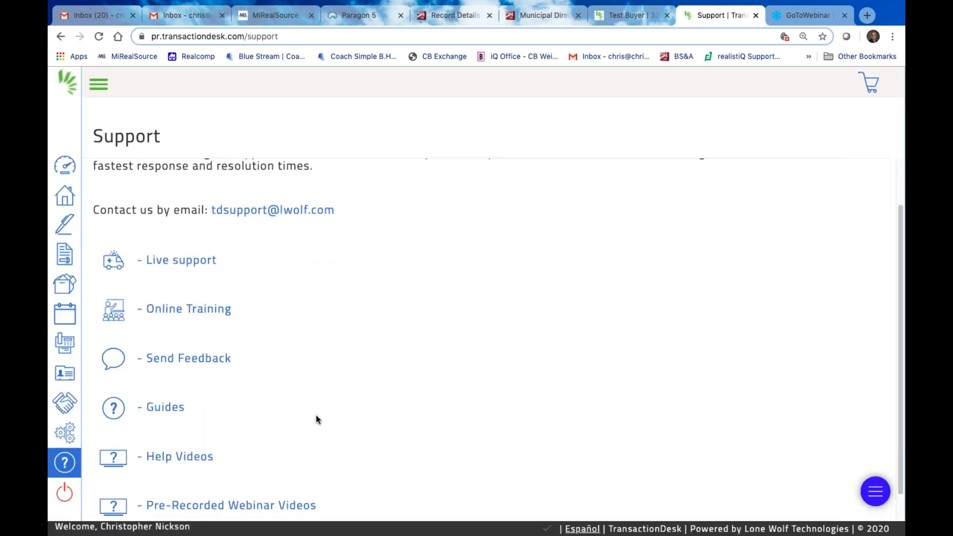
scroll(316, 420, down, 1)
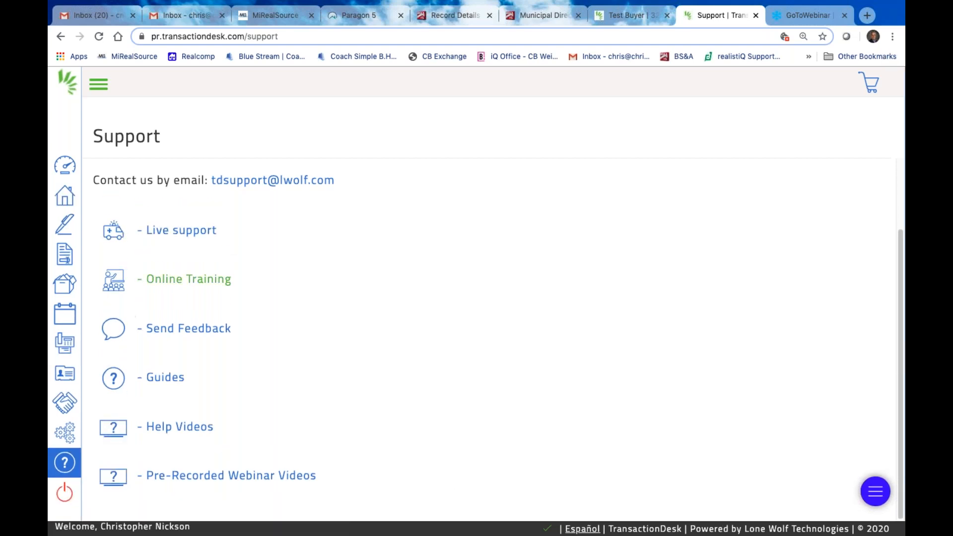
scroll(297, 276, up, 1)
scroll(297, 276, up, 4)
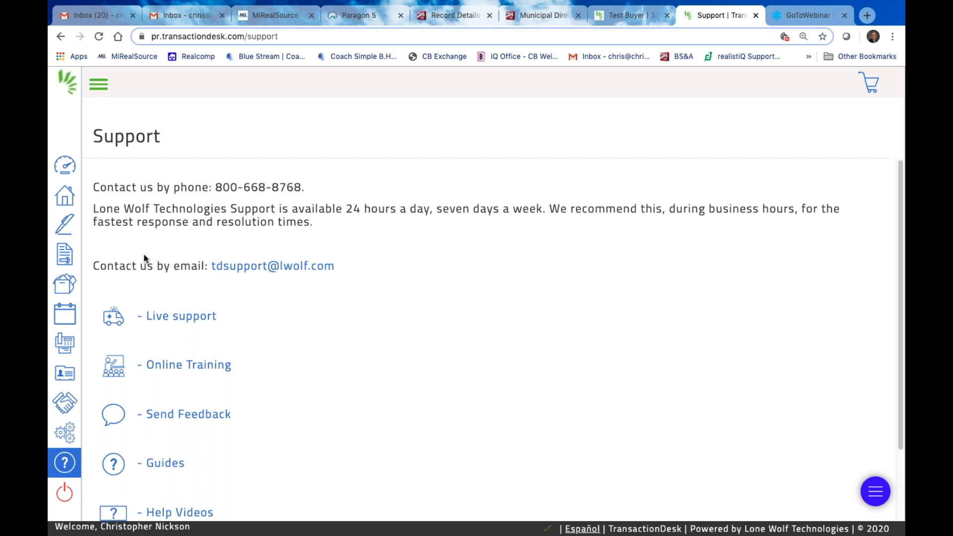
scroll(159, 298, down, 3)
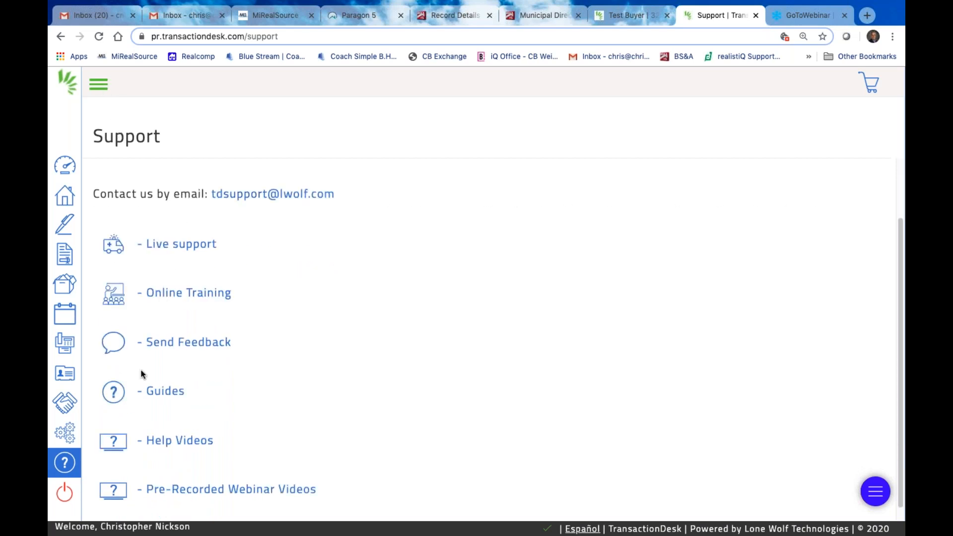
scroll(145, 353, down, 1)
scroll(127, 189, up, 4)
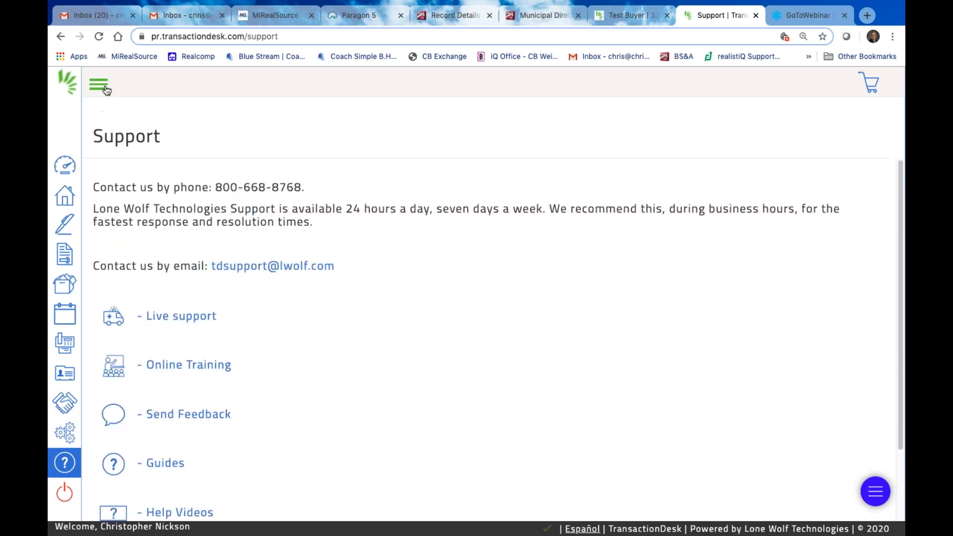
click(61, 36)
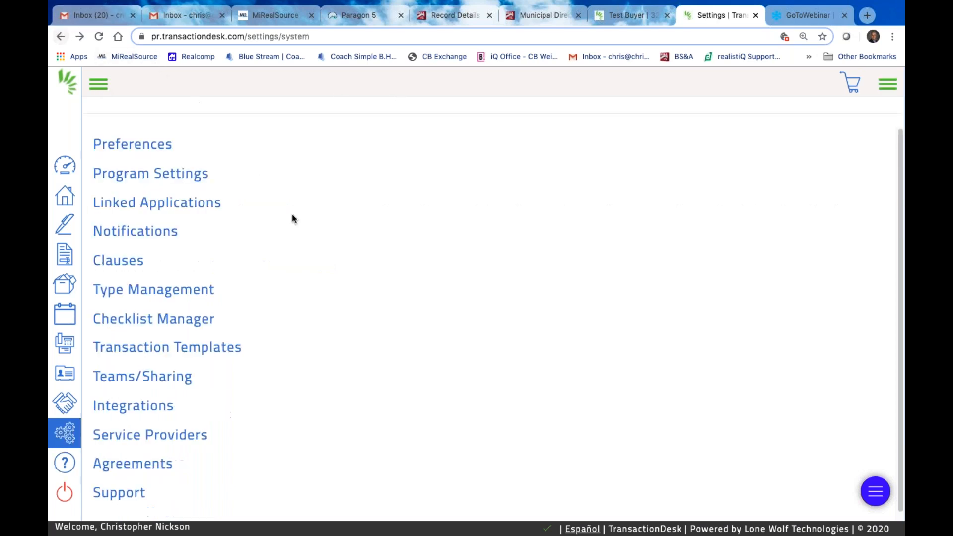
click(117, 263)
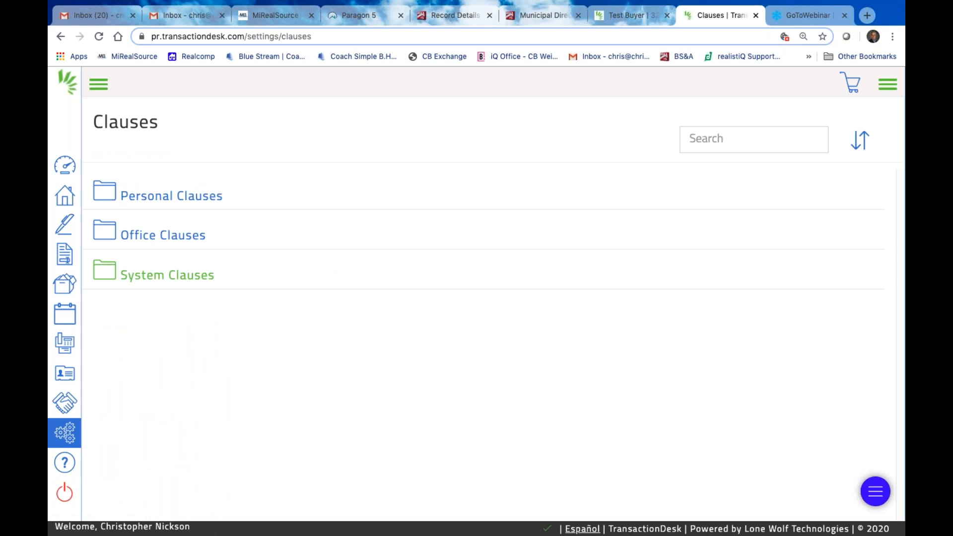
click(99, 86)
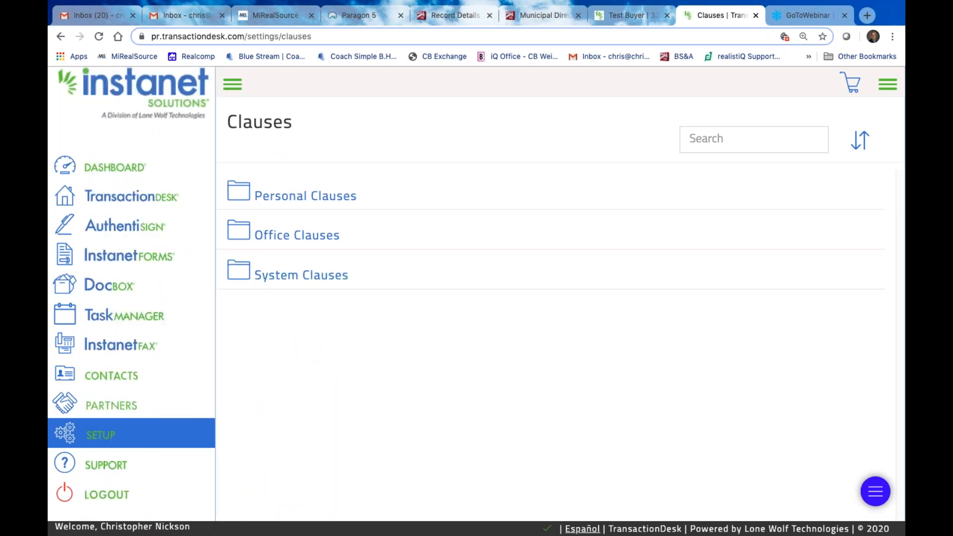
click(59, 37)
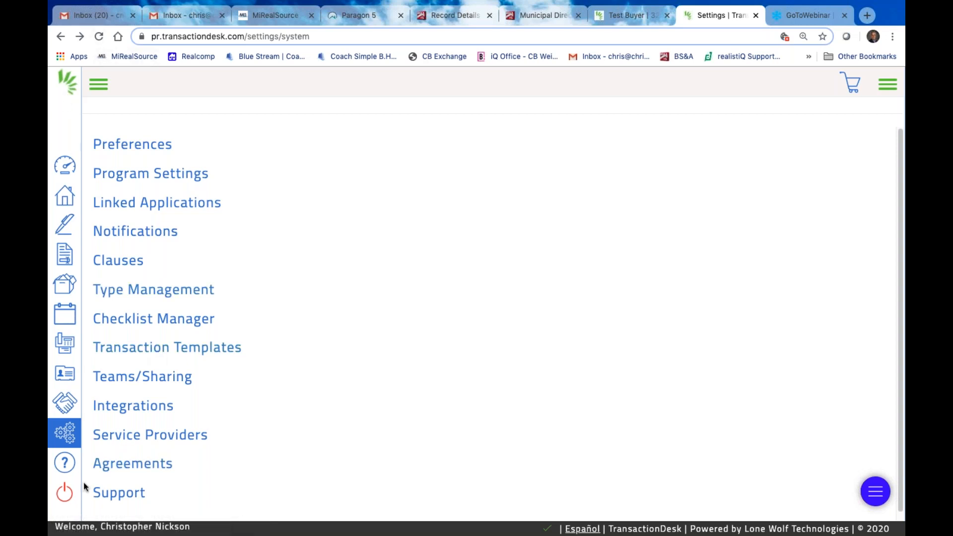
Return to the Agent Dashboard and unlock its layout for editing
click(66, 195)
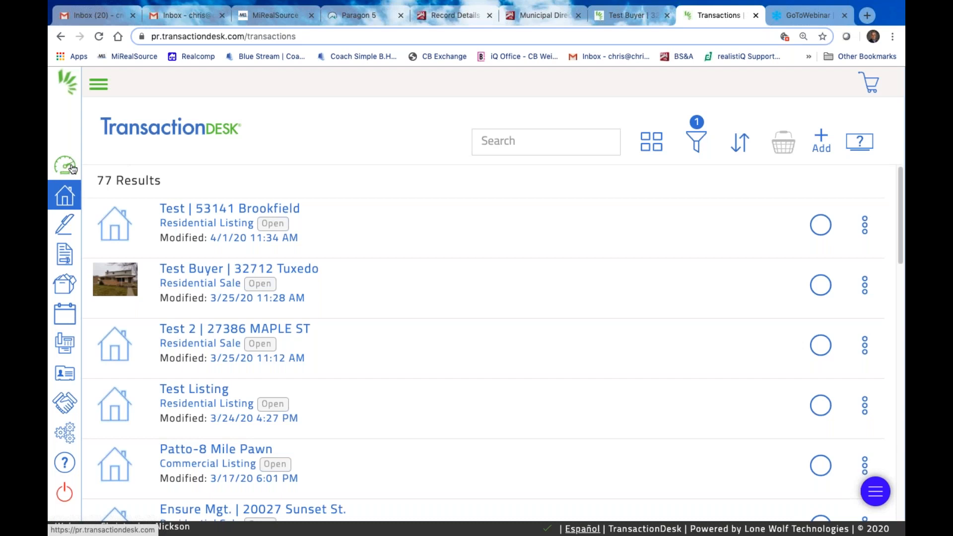
click(71, 169)
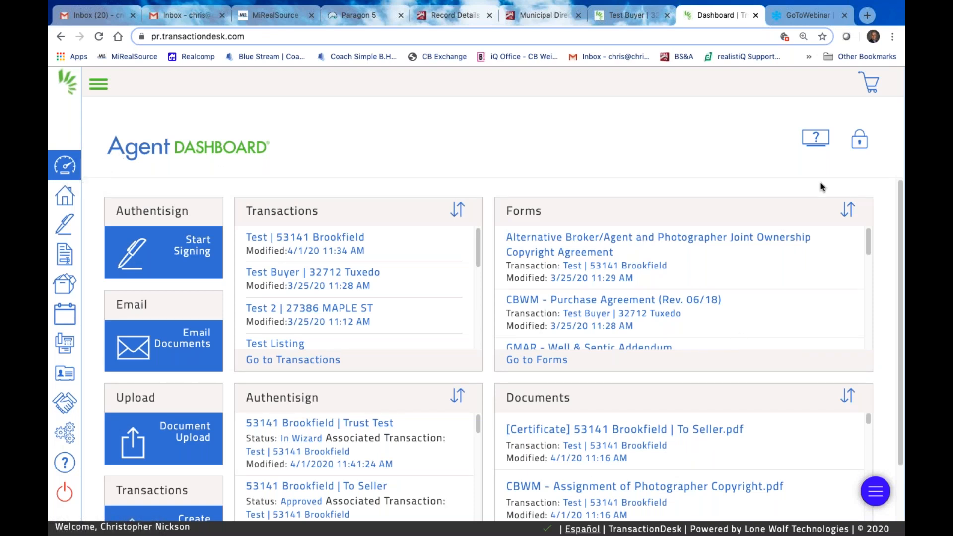
click(862, 141)
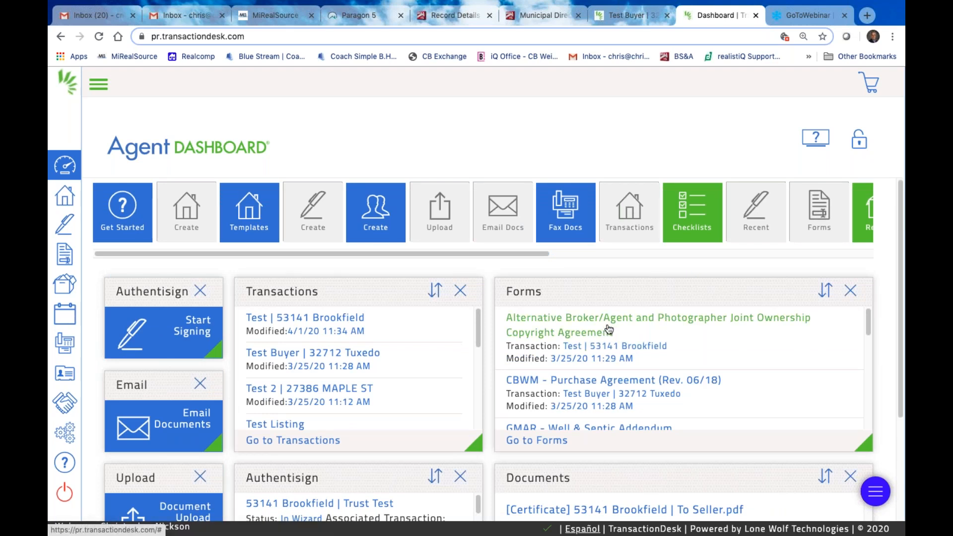
Remove the Forms panel from the dashboard and resize the Documents panel
scroll(412, 363, down, 3)
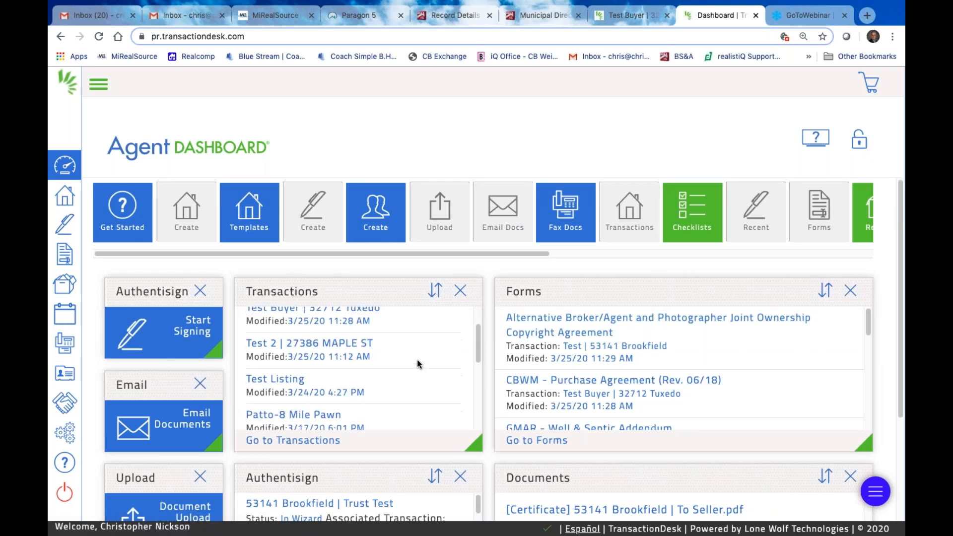
scroll(426, 482, down, 1)
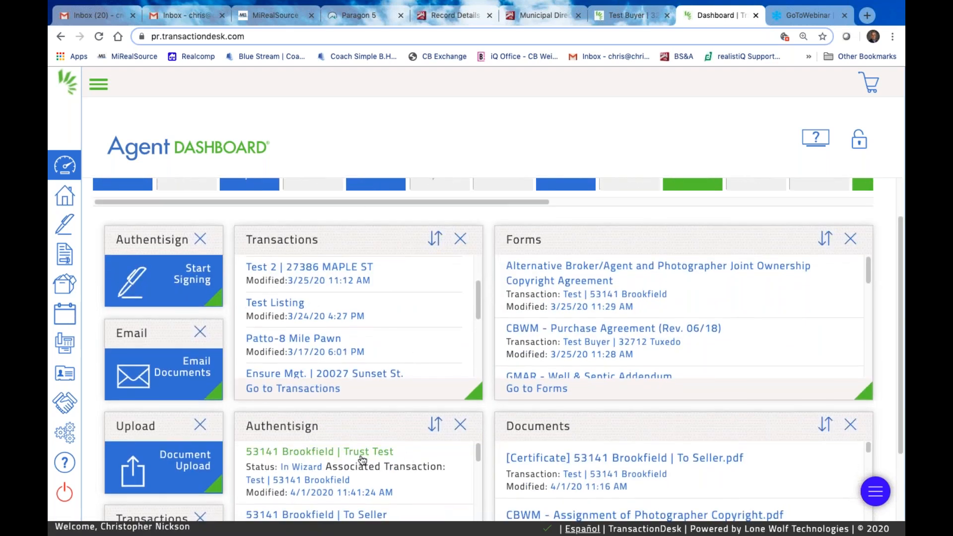
scroll(675, 455, down, 1)
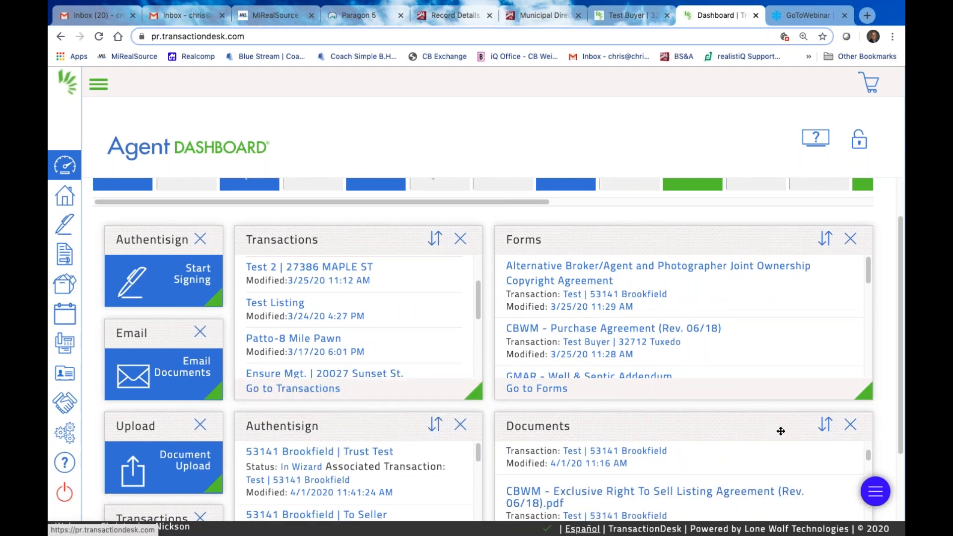
scroll(767, 397, up, 1)
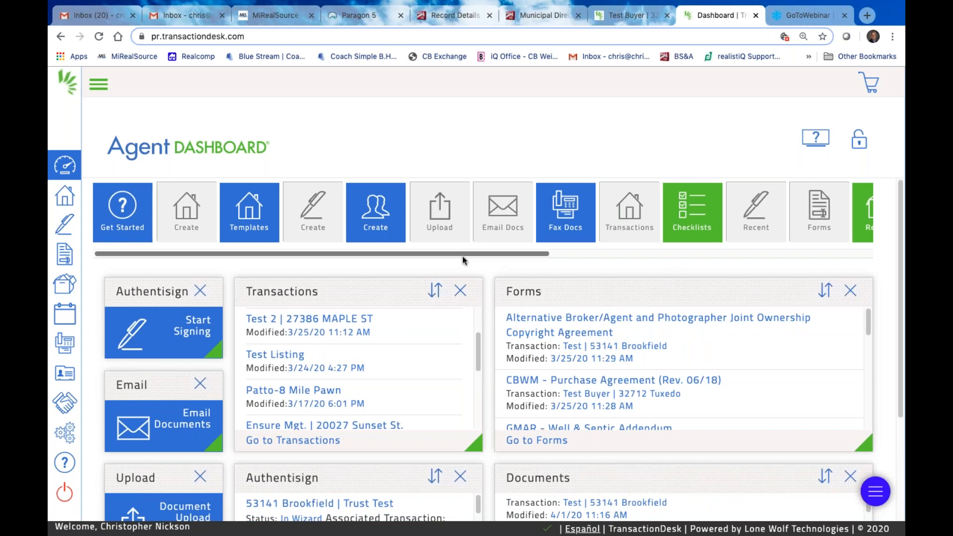
drag(509, 255, 774, 237)
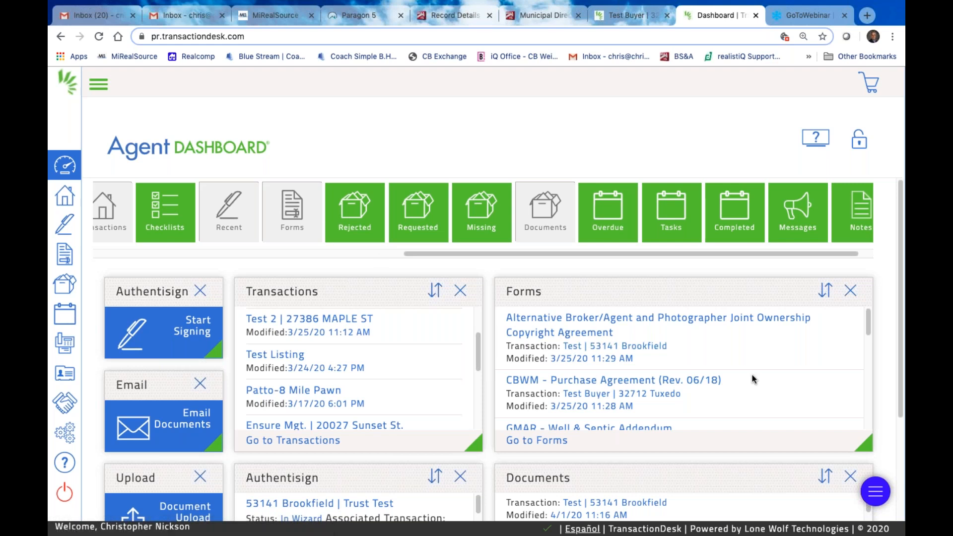
click(851, 293)
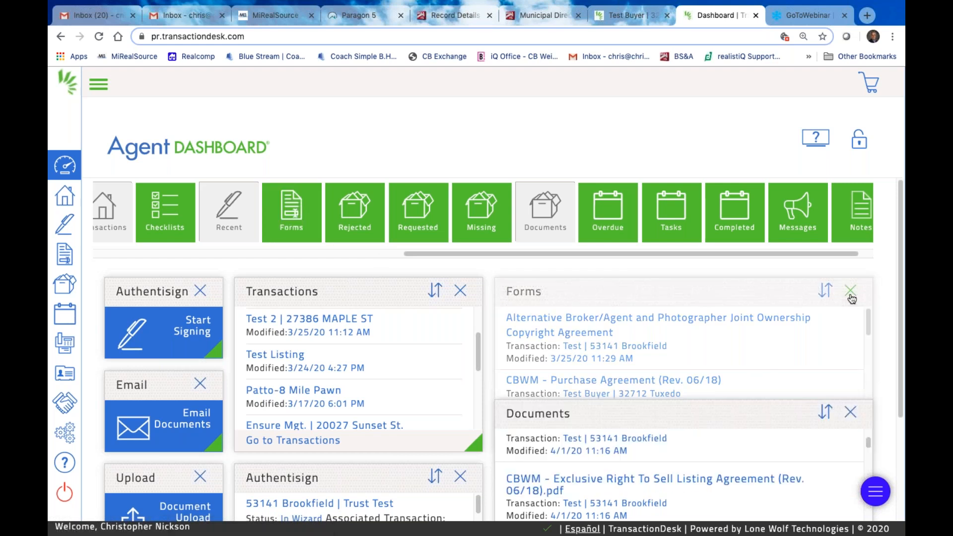
scroll(833, 405, down, 3)
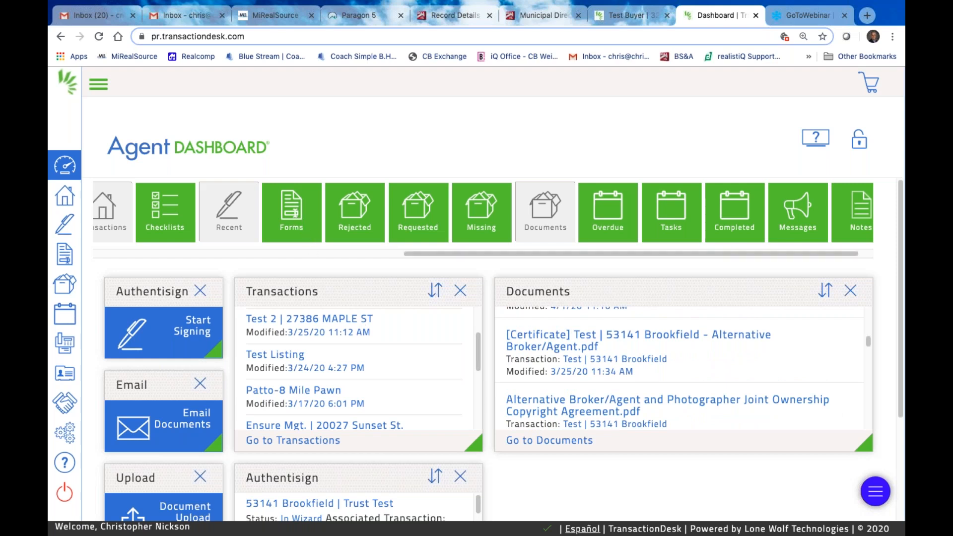
drag(899, 254, 899, 359)
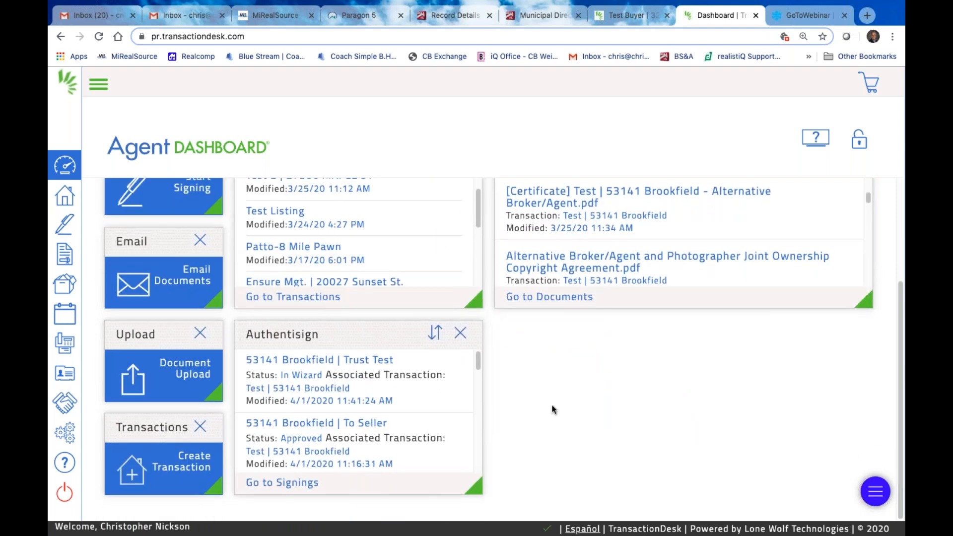
mouse_move(865, 302)
mouse_down()
mouse_move(867, 403)
mouse_move(864, 343)
mouse_move(725, 239)
mouse_move(612, 300)
mouse_move(890, 298)
mouse_move(874, 300)
mouse_up()
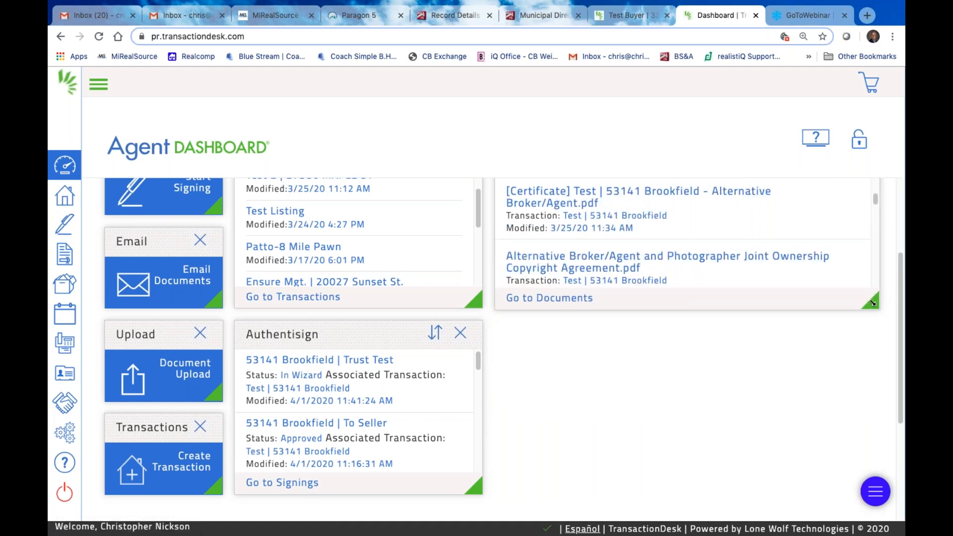
scroll(627, 330, up, 3)
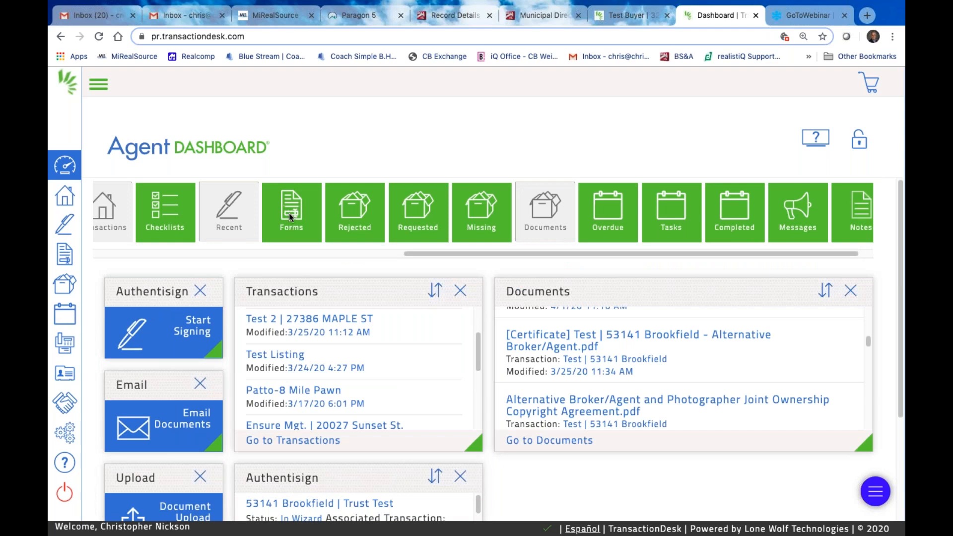
Add the Forms panel back and place it above the Documents panel
drag(289, 213, 873, 492)
scroll(765, 491, down, 3)
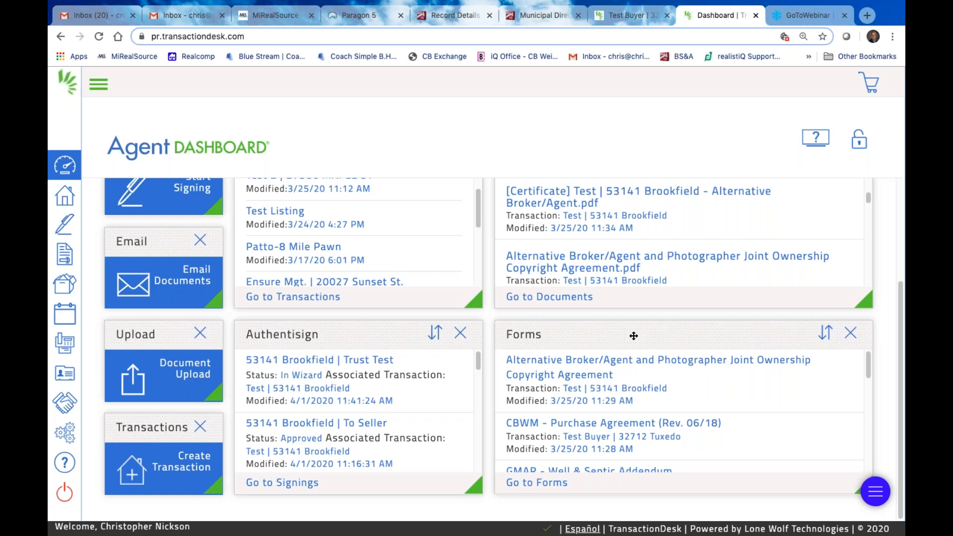
drag(634, 336, 630, 149)
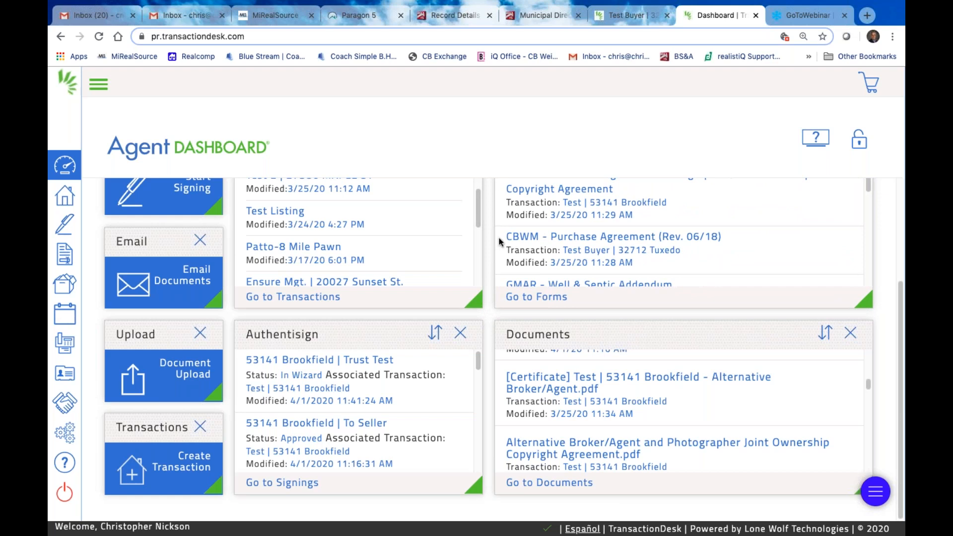
scroll(504, 162, up, 3)
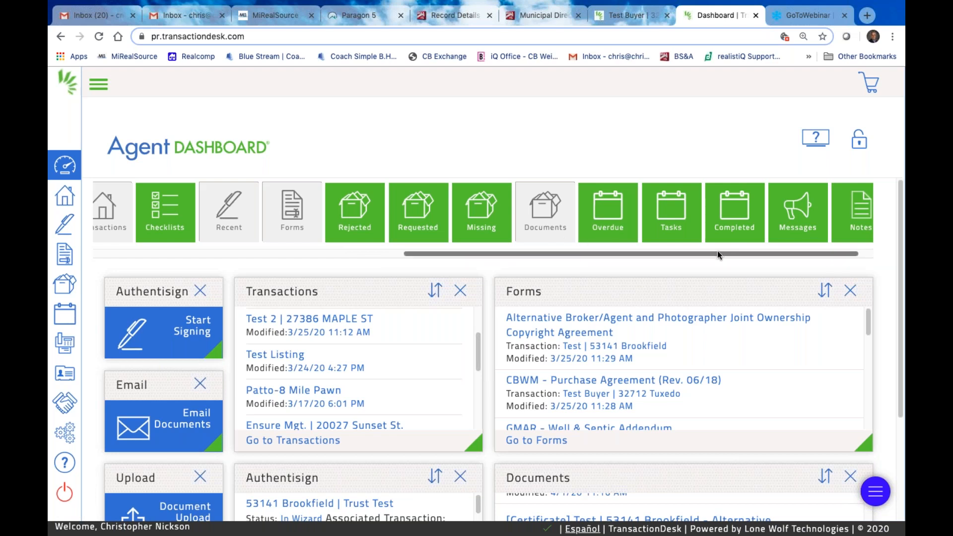
scroll(784, 251, right, 1)
drag(757, 251, 384, 249)
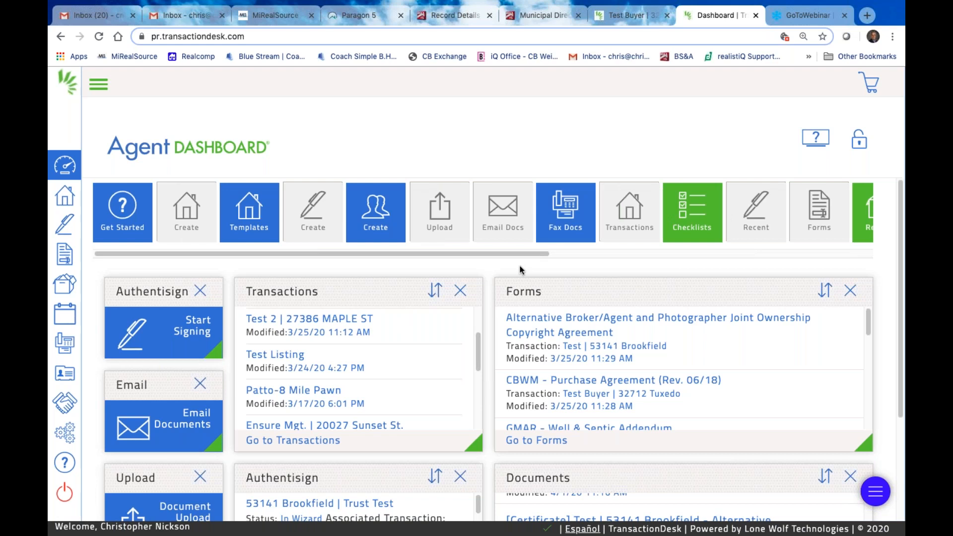
scroll(426, 303, down, 1)
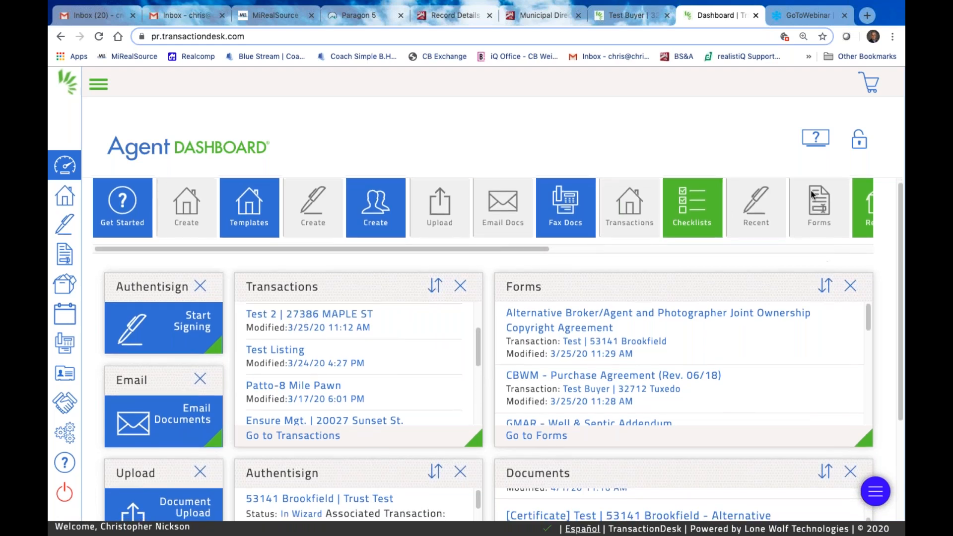
Lock the dashboard layout and scroll through its Transactions, Forms, Authentisign and Documents panels
click(860, 142)
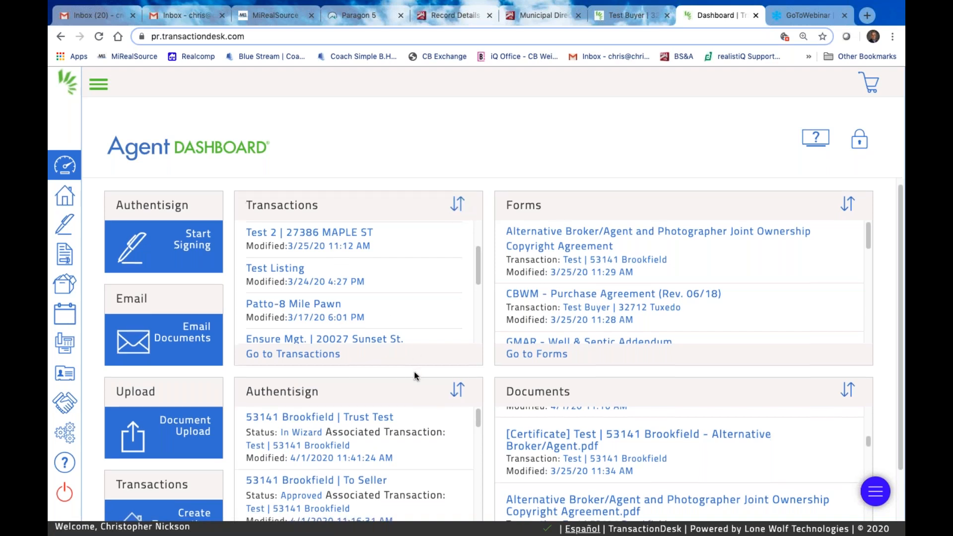
scroll(416, 373, down, 2)
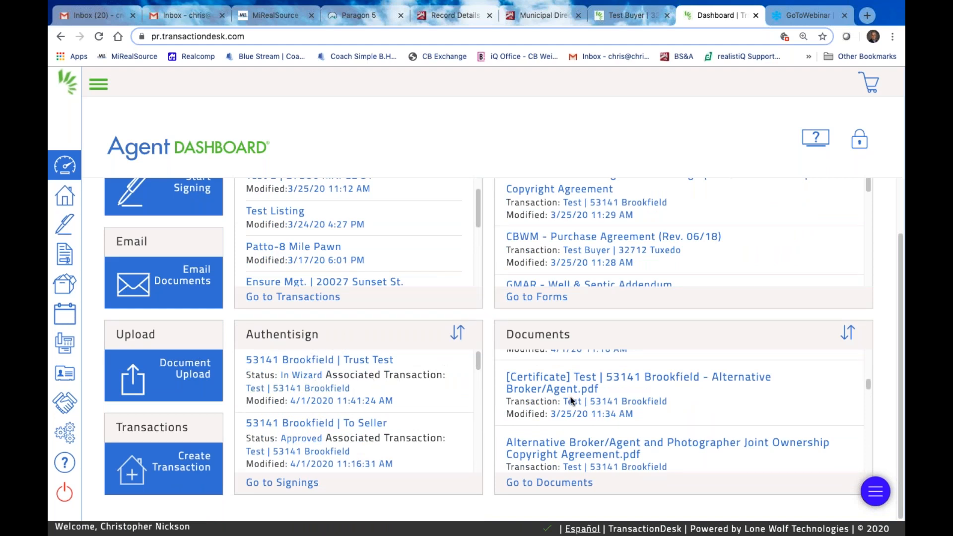
scroll(639, 381, up, 3)
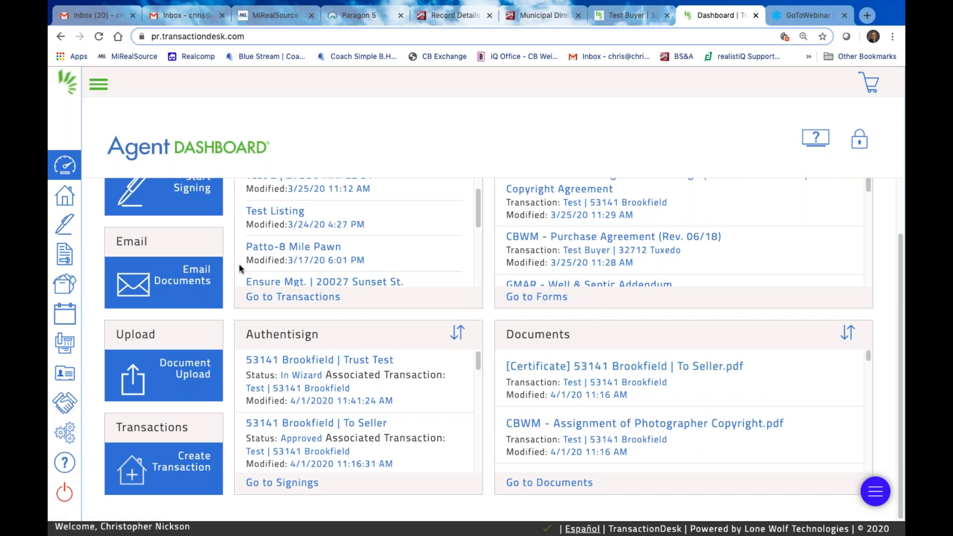
scroll(239, 264, up, 3)
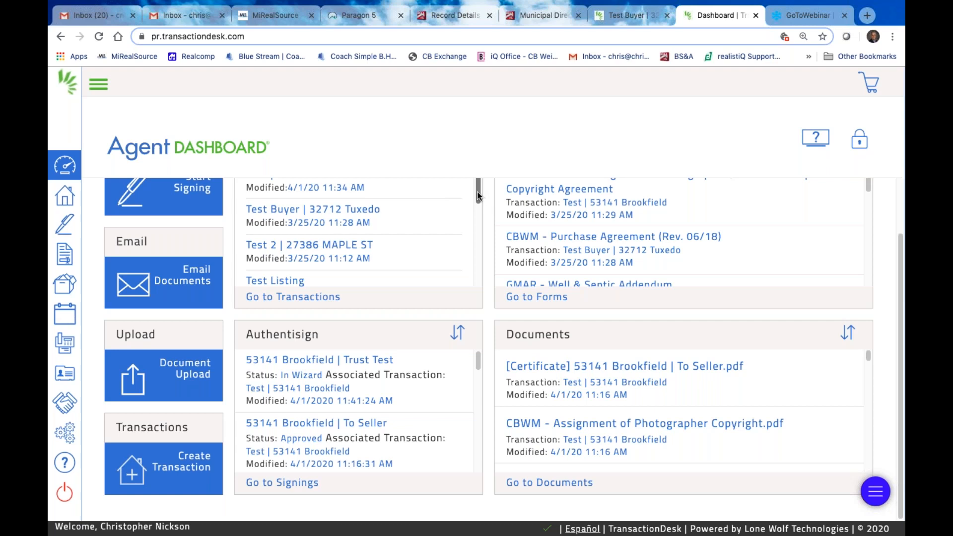
scroll(478, 196, up, 3)
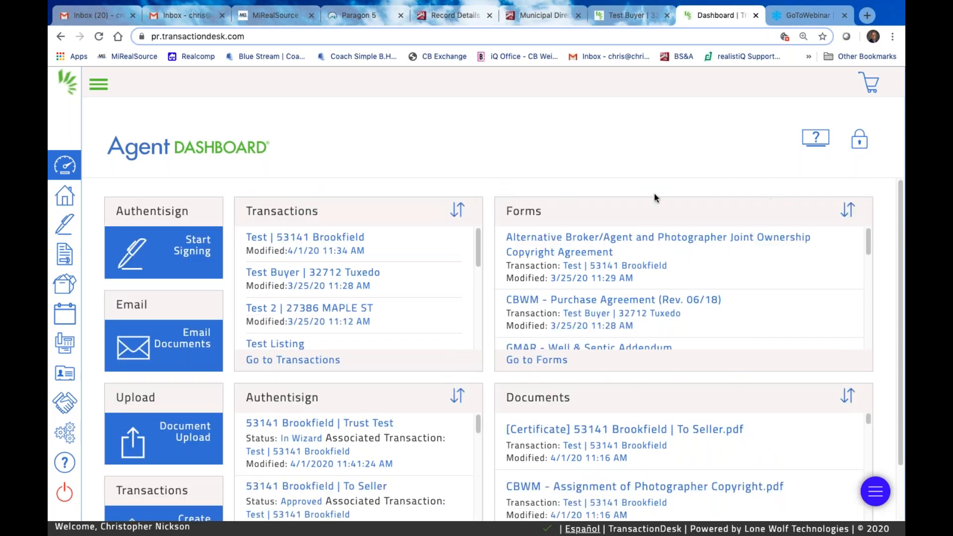
Show the 77 transactions, toggle grid view back to list, and check the filter options
click(69, 199)
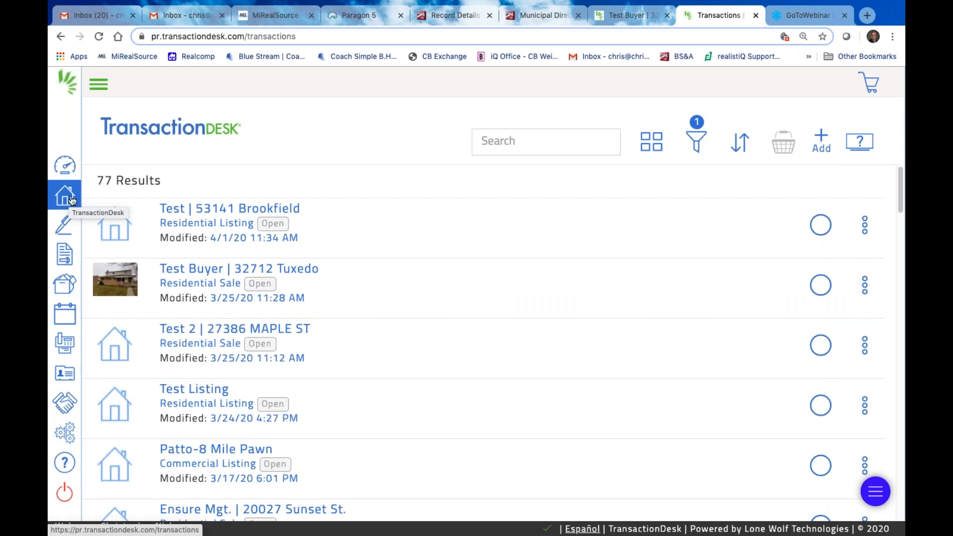
click(652, 146)
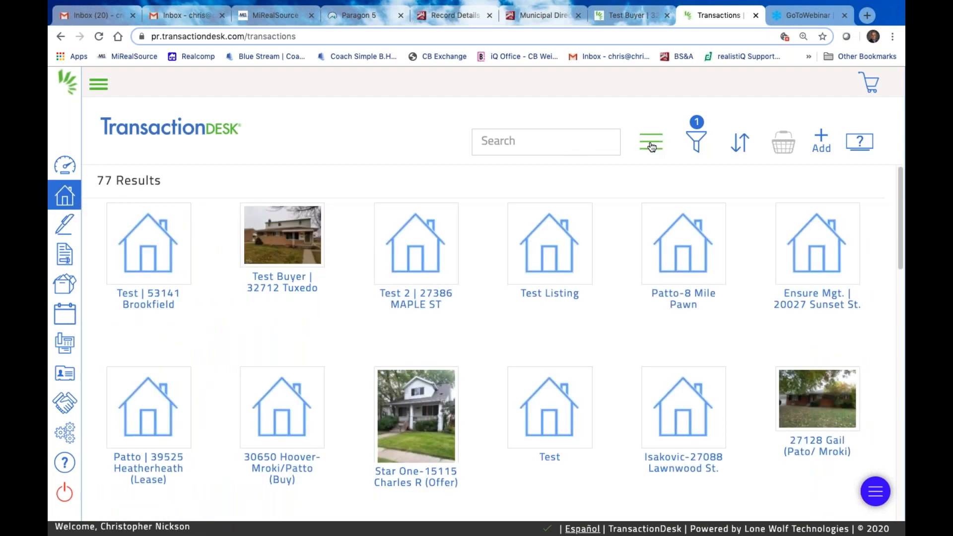
click(652, 146)
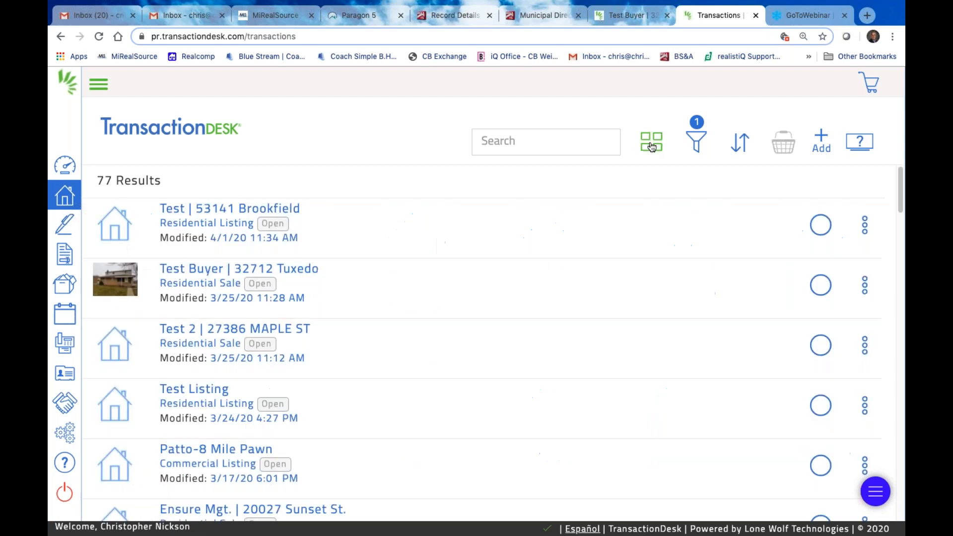
click(700, 145)
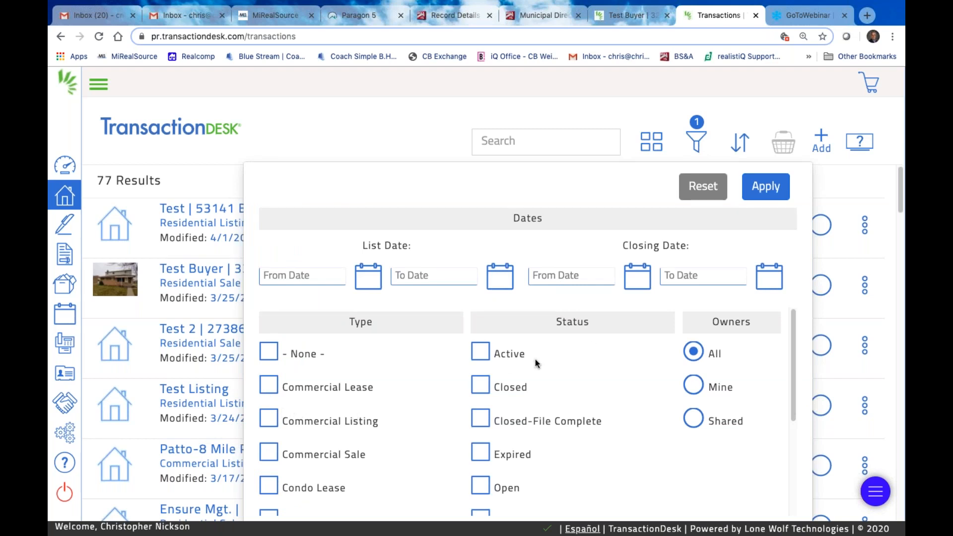
scroll(571, 385, down, 1)
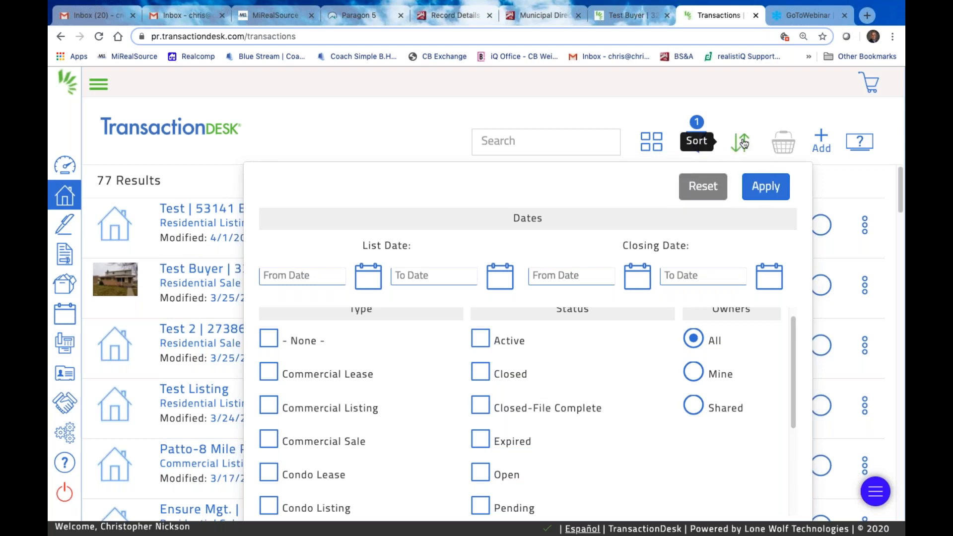
click(819, 183)
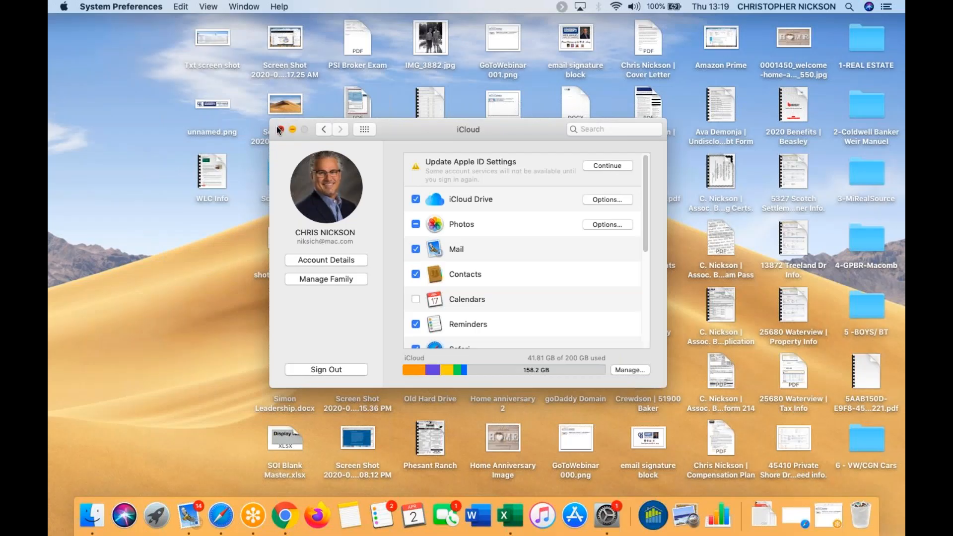
Close iCloud preferences and bring the Chrome window with the transactions list back via Mission Control
click(278, 129)
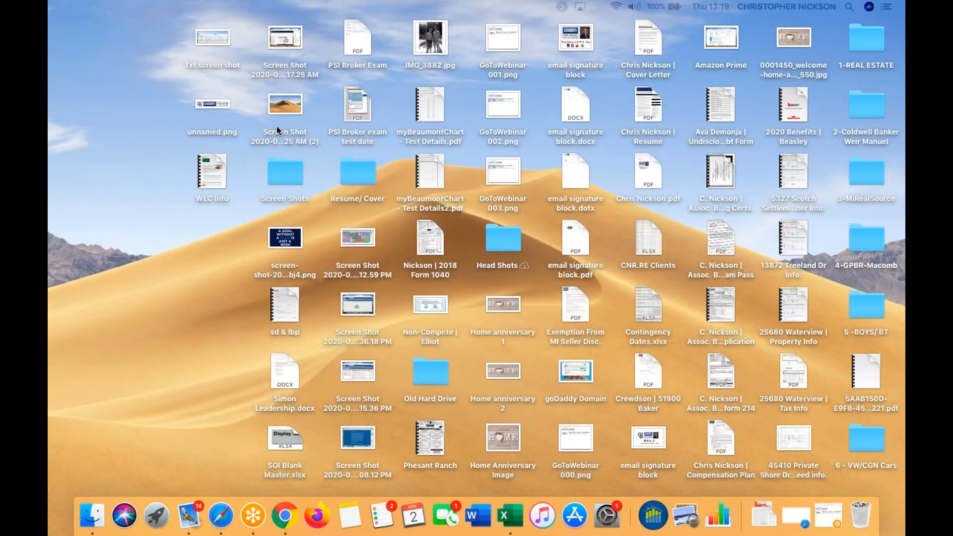
key(ctrl+Up)
mouse_move(600, 88)
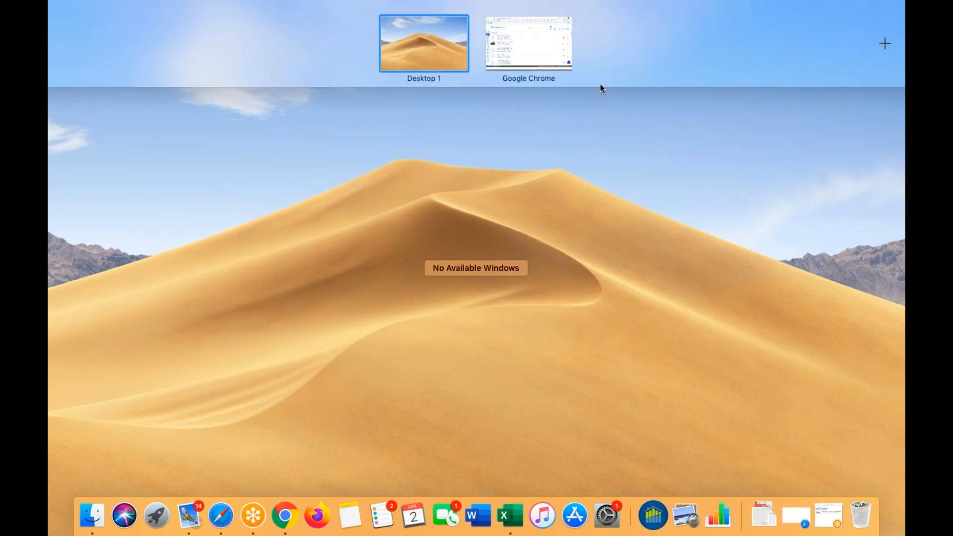
click(533, 50)
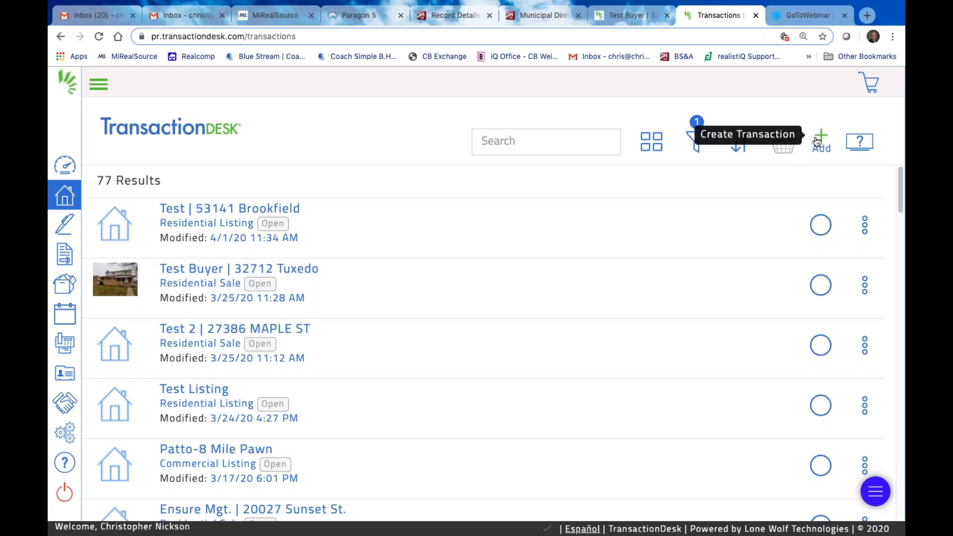
click(819, 140)
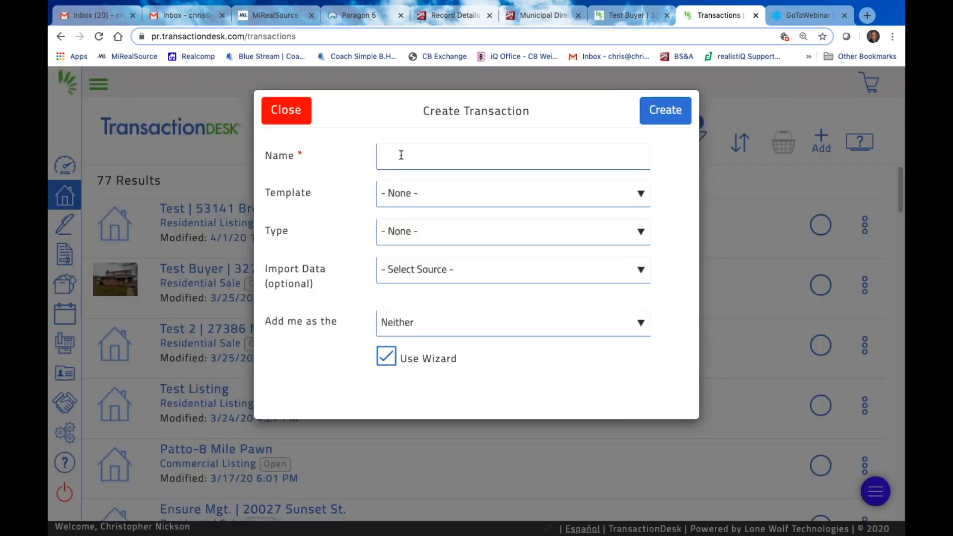
click(286, 111)
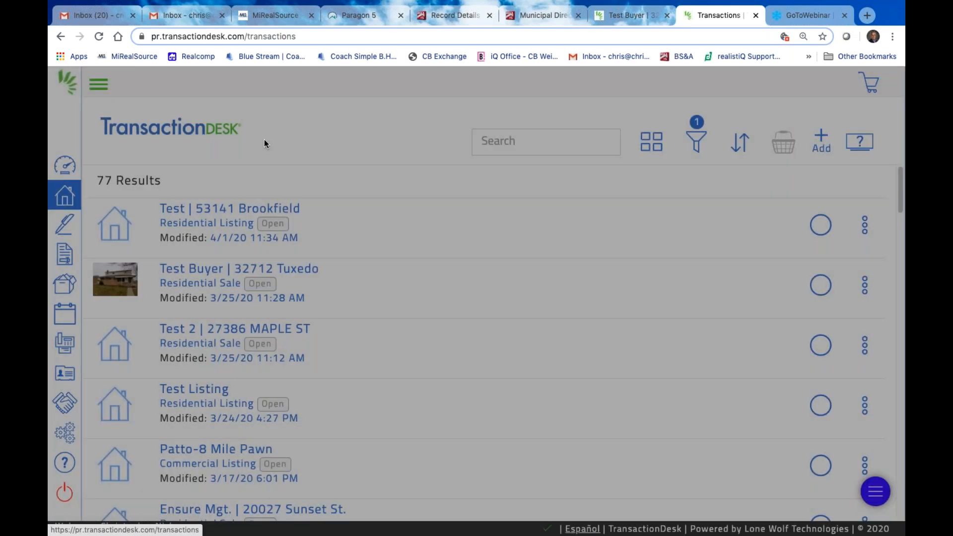
scroll(380, 401, down, 2)
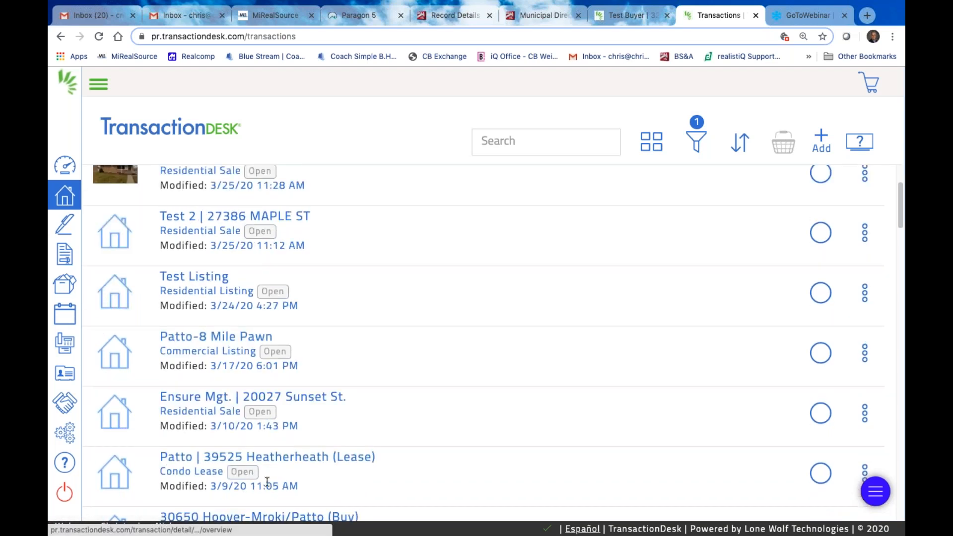
scroll(311, 457, down, 1)
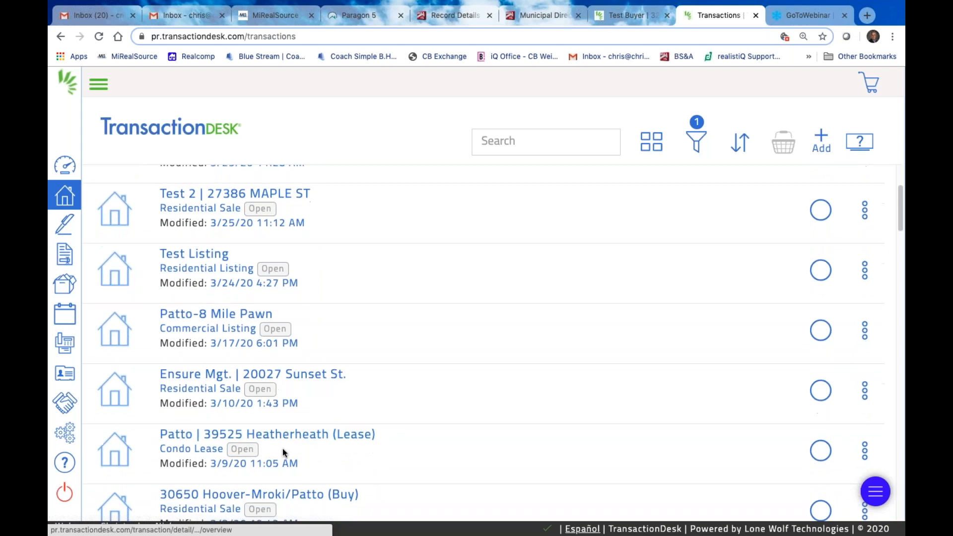
scroll(373, 467, down, 2)
scroll(373, 454, up, 5)
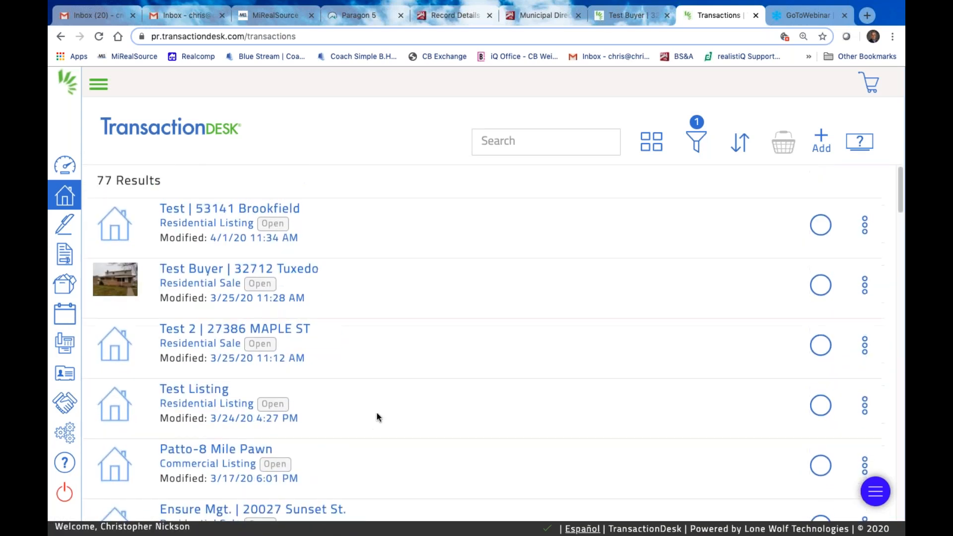
click(822, 142)
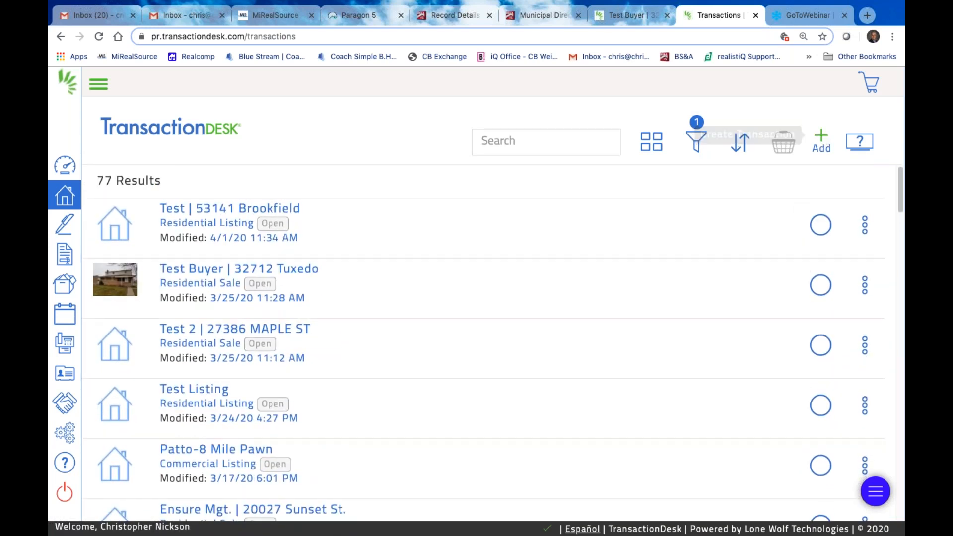
click(396, 158)
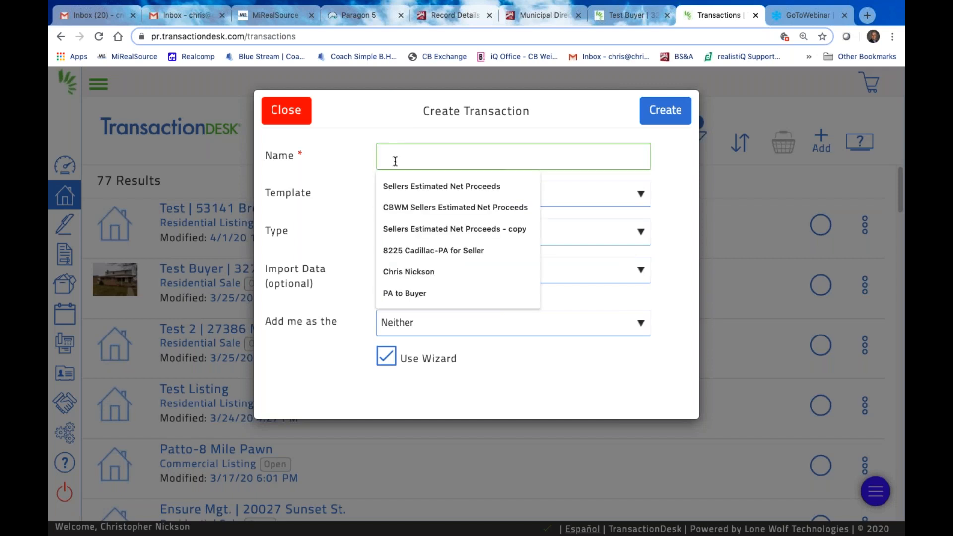
text(Te)
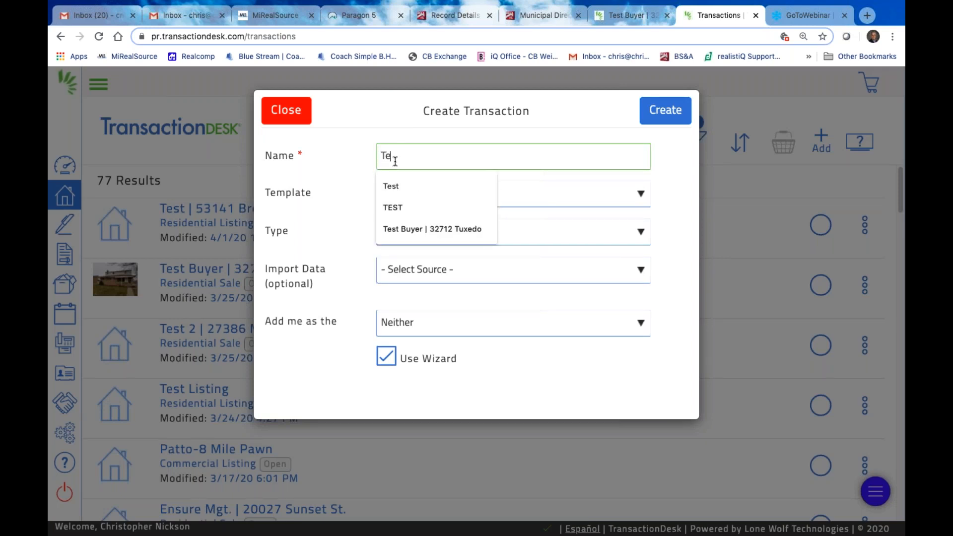
text(st 2 )
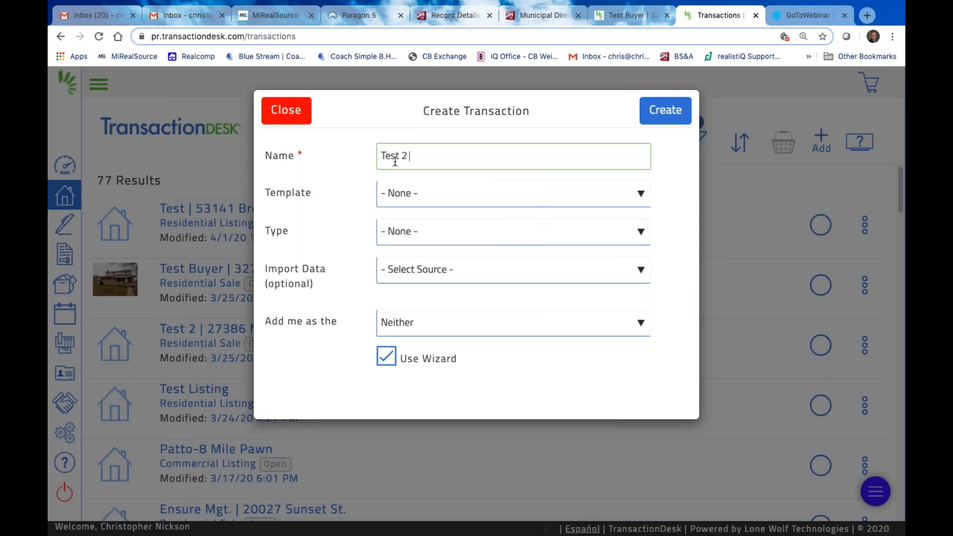
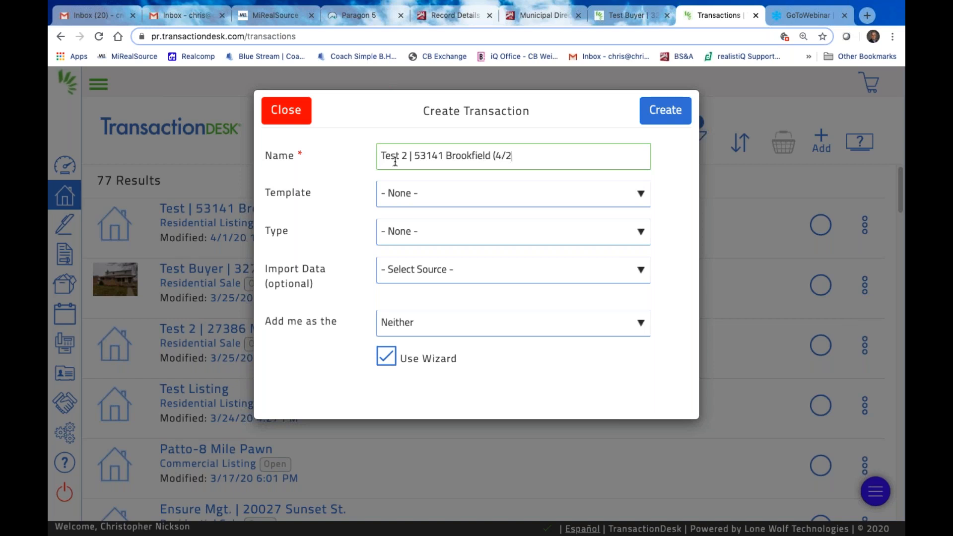
text(/20))
Choose template CBWM Residential/ Condo Listing, import source Realist (MiRealSource), and county Macomb
click(645, 197)
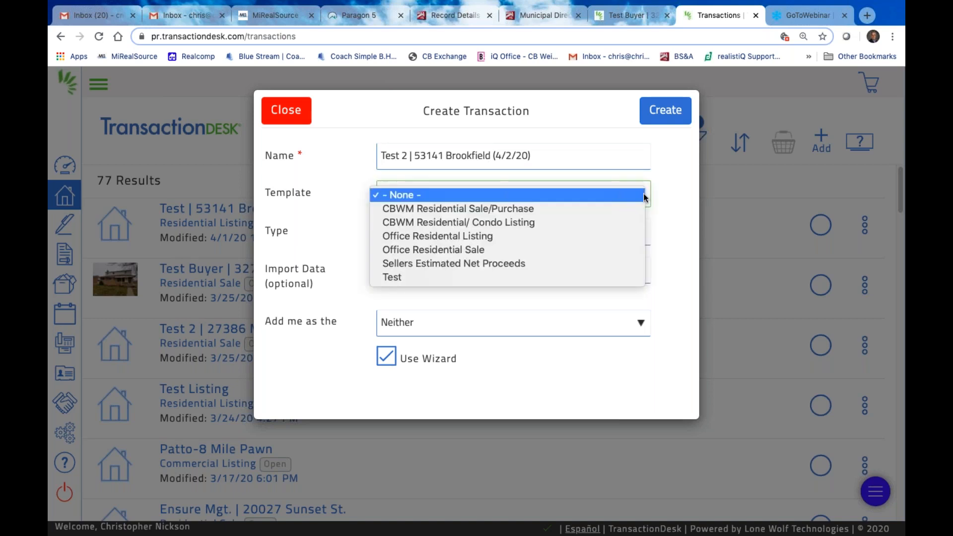
click(493, 224)
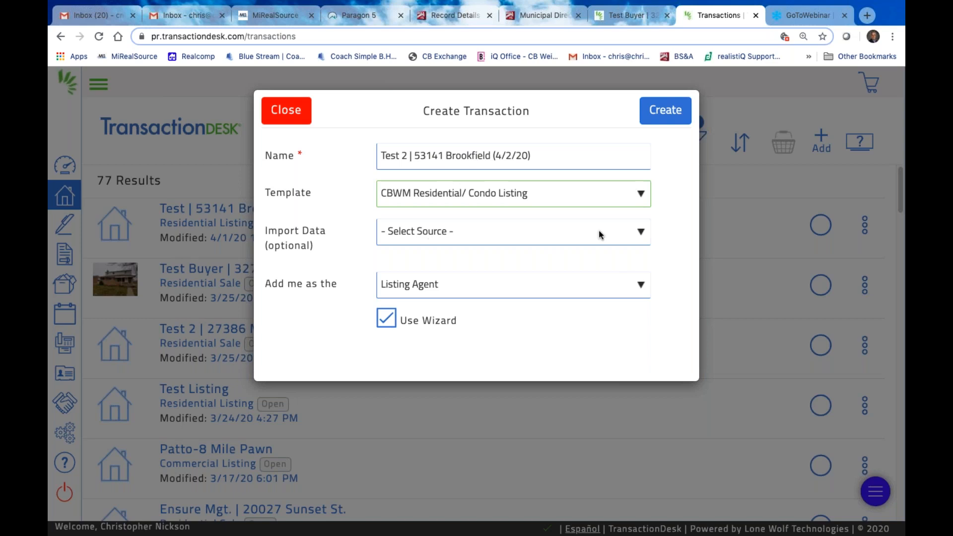
click(645, 231)
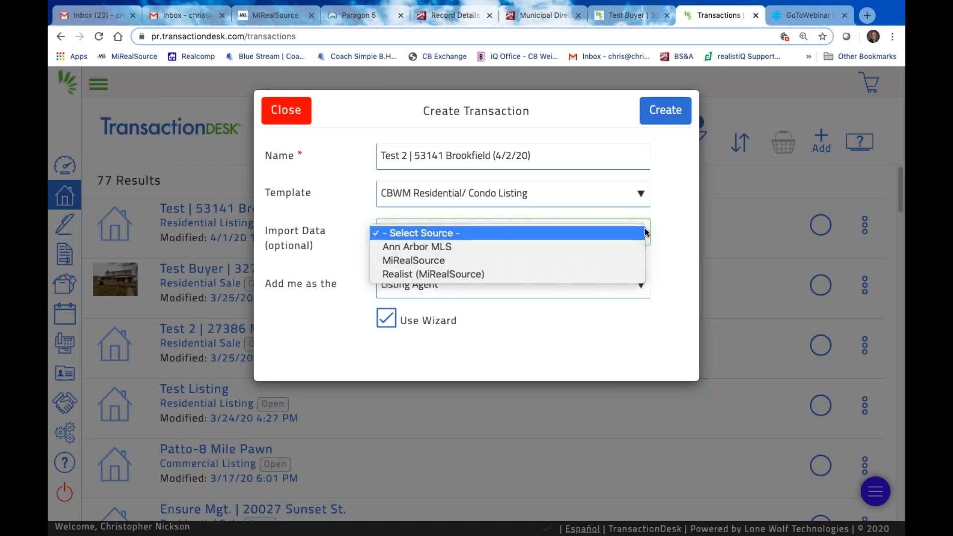
click(461, 274)
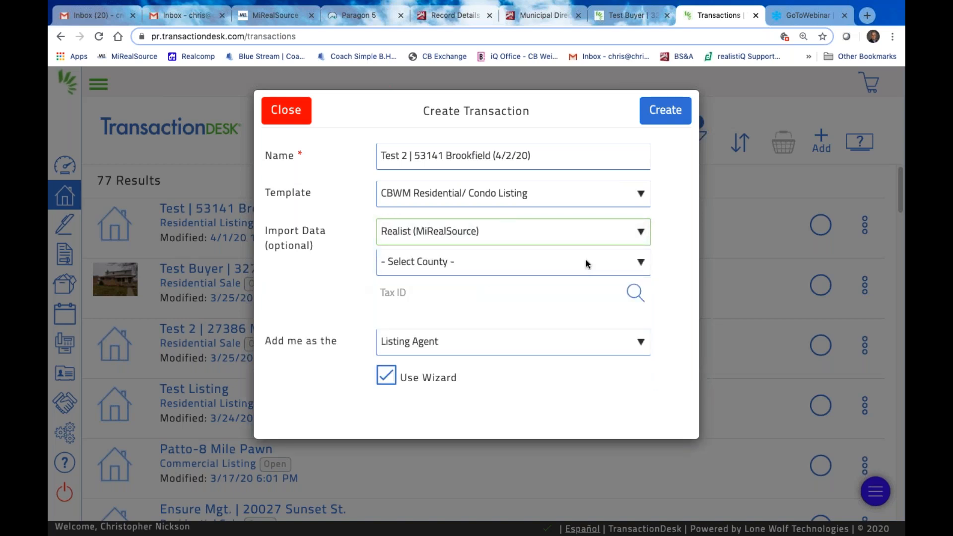
click(641, 262)
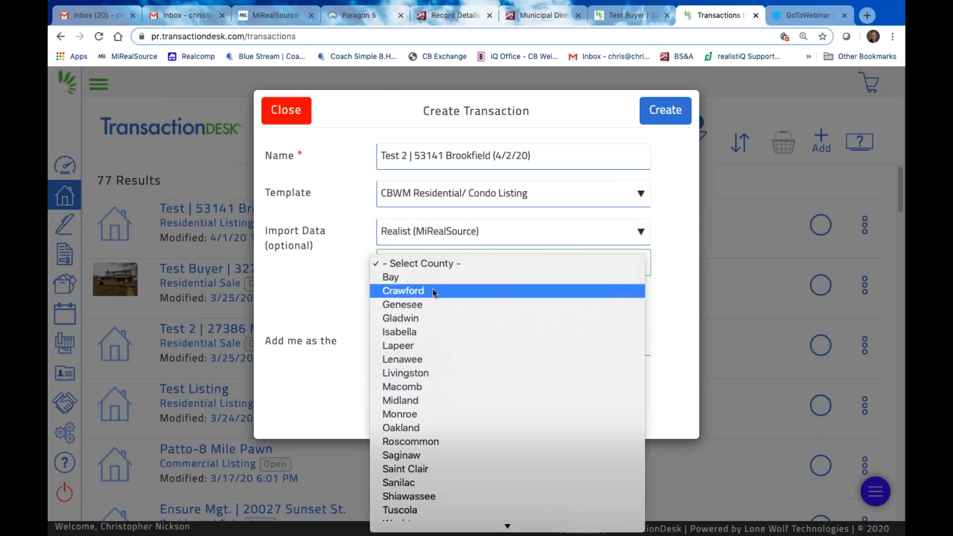
click(410, 387)
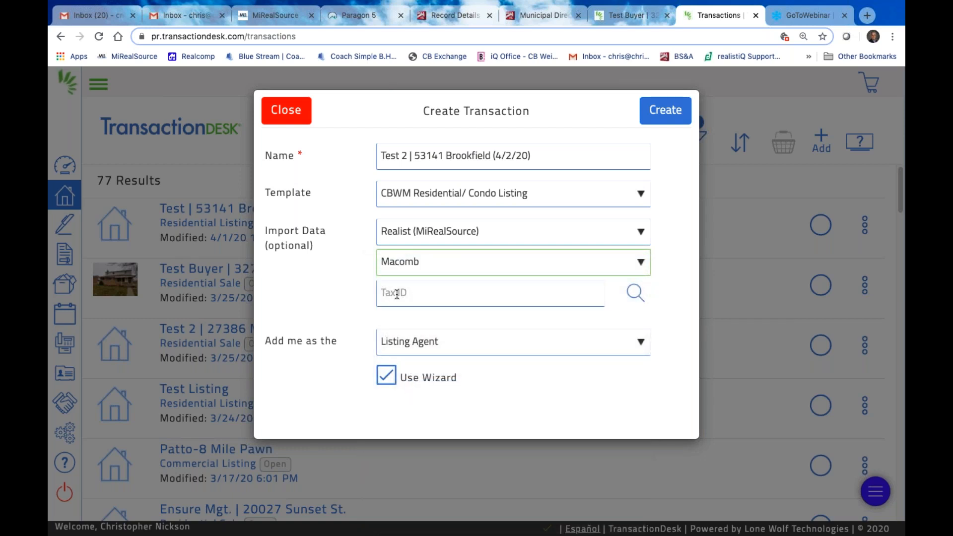
Search the tax records by the property's street number and street name
click(635, 294)
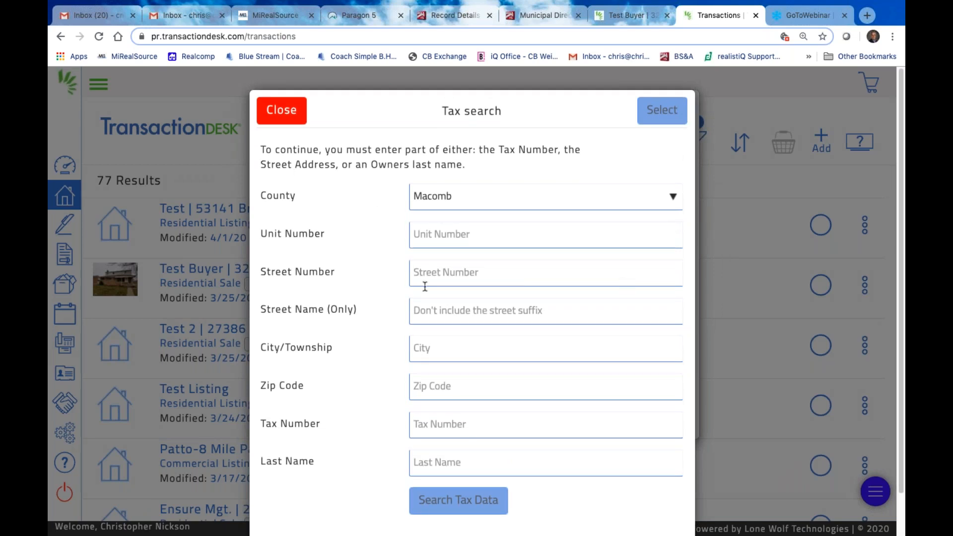
click(426, 280)
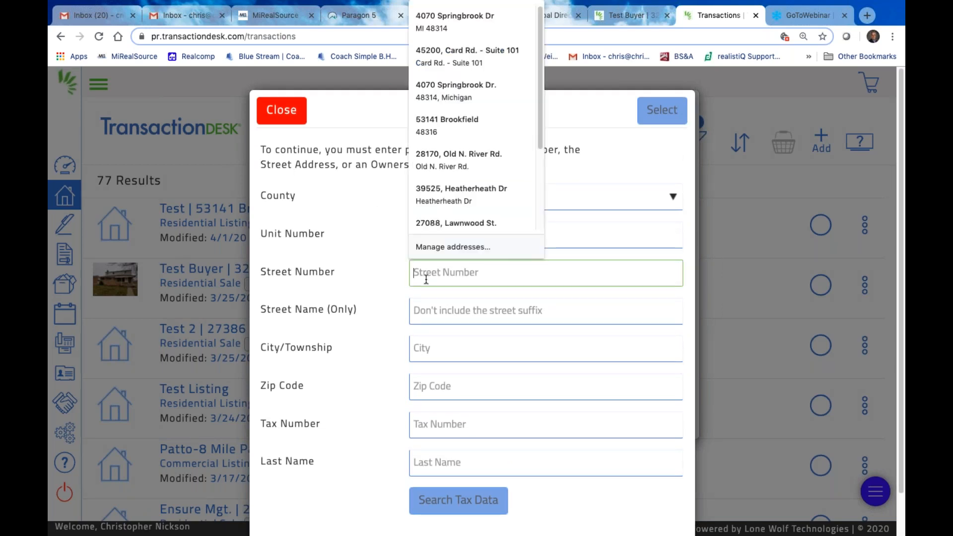
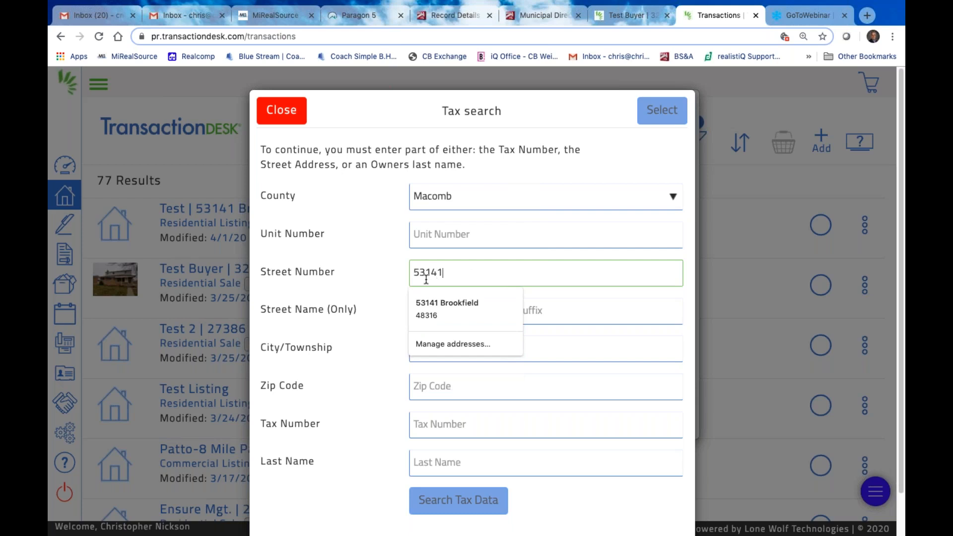
click(599, 339)
click(583, 311)
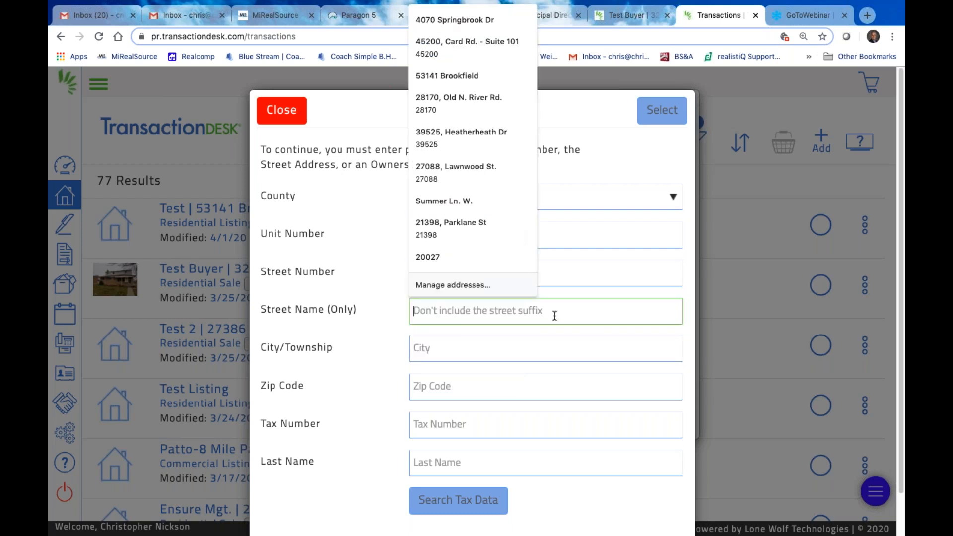
key(Tab)
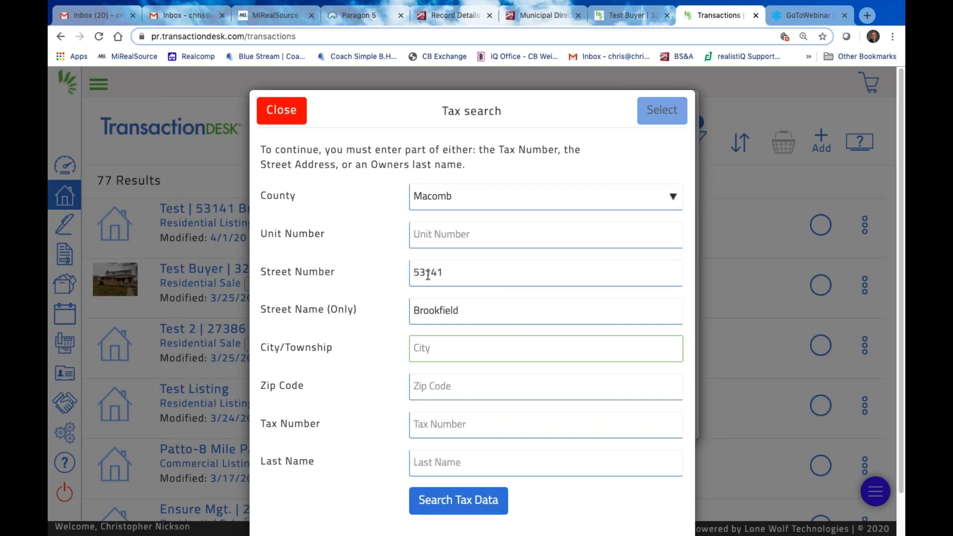
click(466, 506)
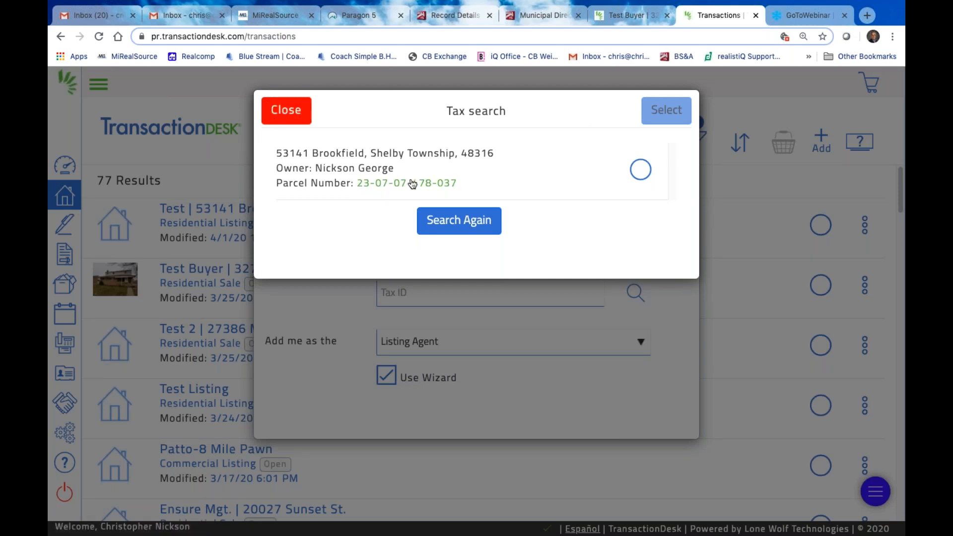
Select the single Shelby Township 48316 parcel result so its parcel number fills Tax ID
click(647, 172)
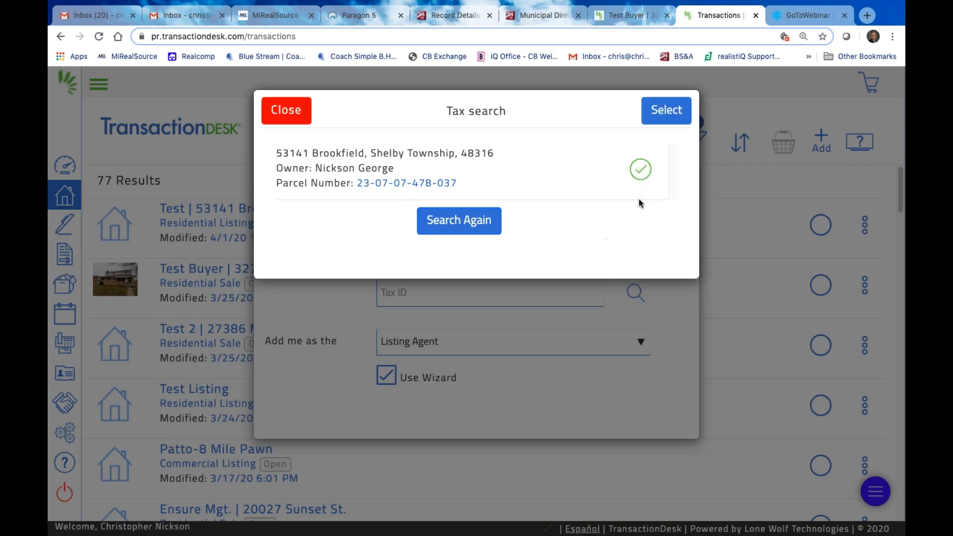
click(641, 171)
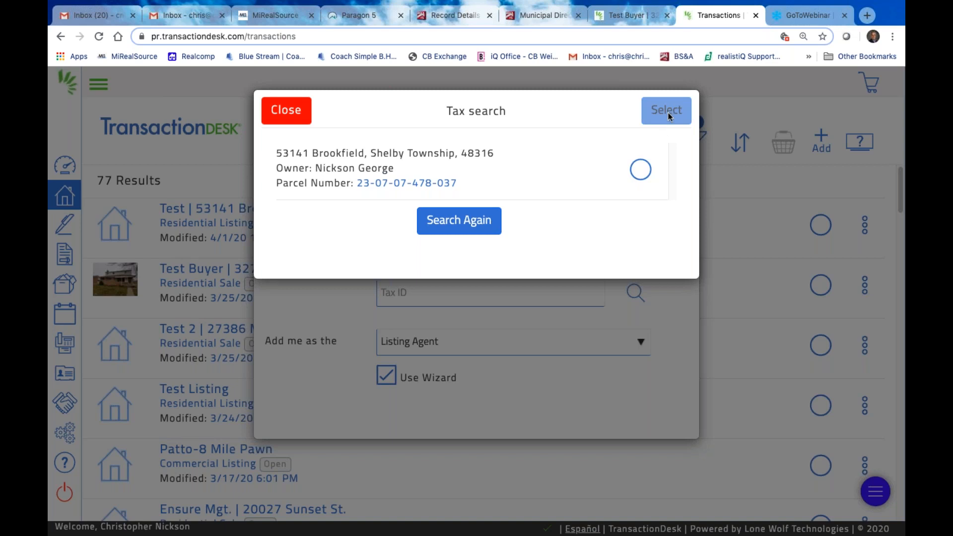
click(640, 171)
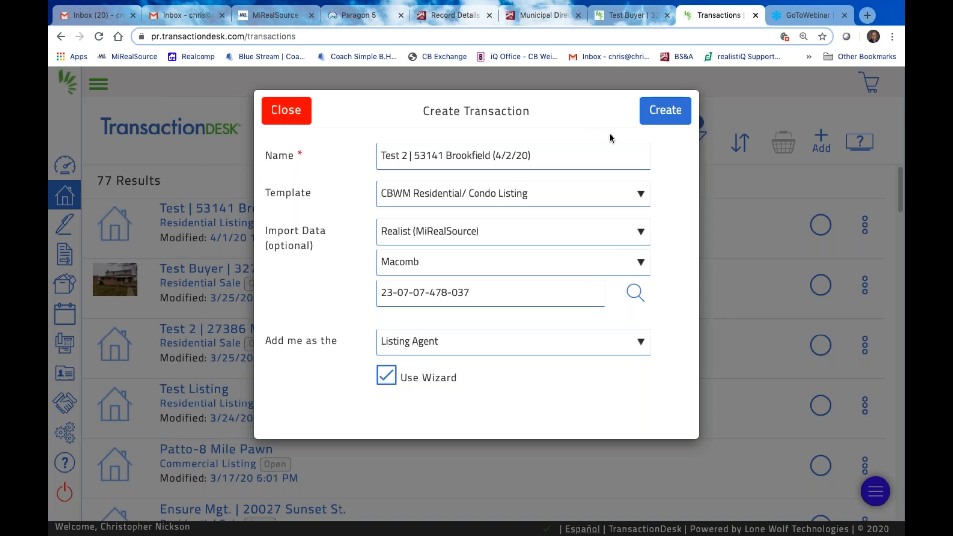
Create the Test 2 transaction so its wizard opens on the Details step
click(665, 116)
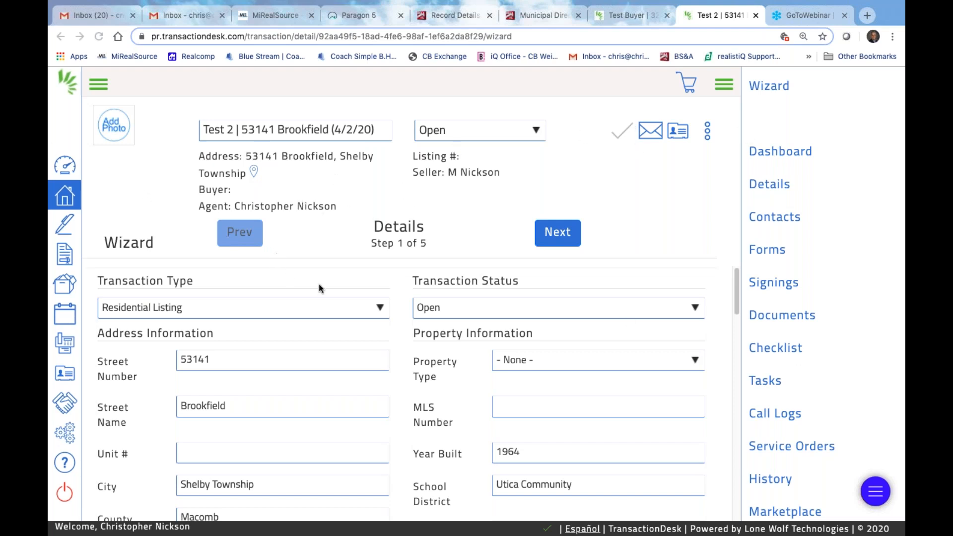
Keep Residential Listing as the transaction type
scroll(255, 363, down, 1)
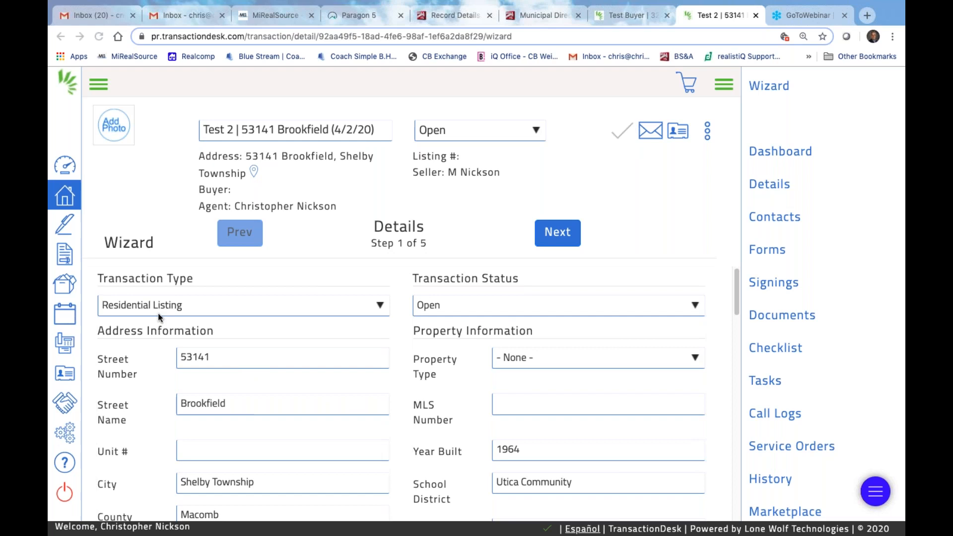
click(380, 307)
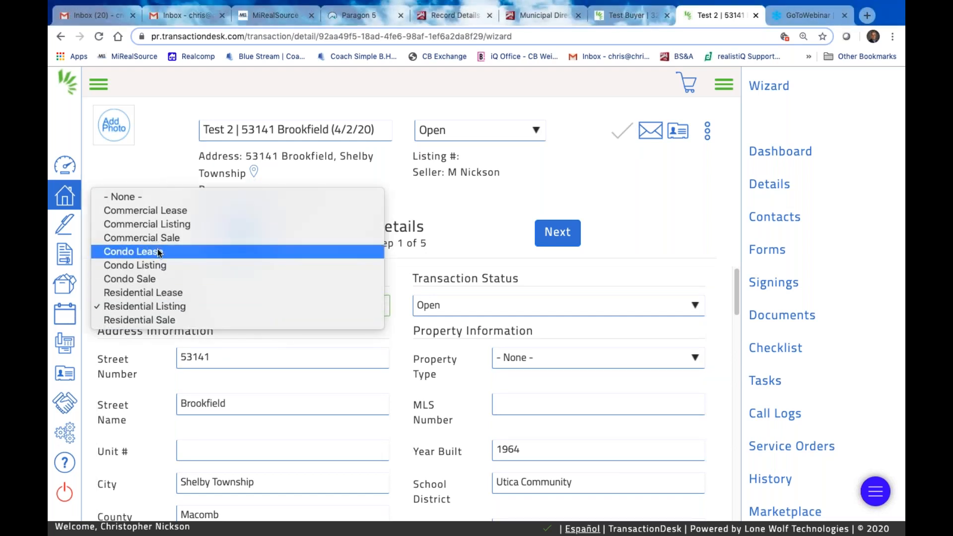
click(405, 330)
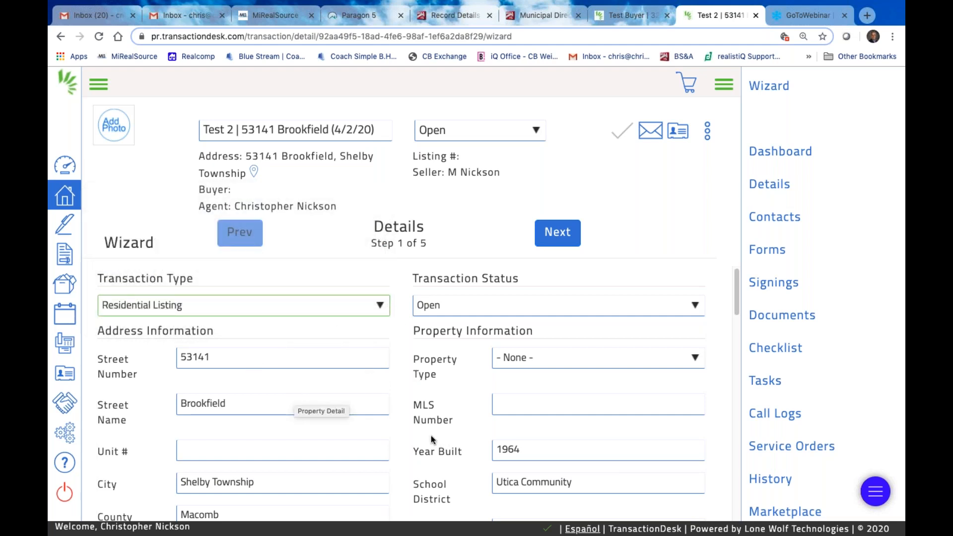
scroll(357, 427, down, 3)
scroll(261, 449, down, 2)
scroll(319, 425, up, 5)
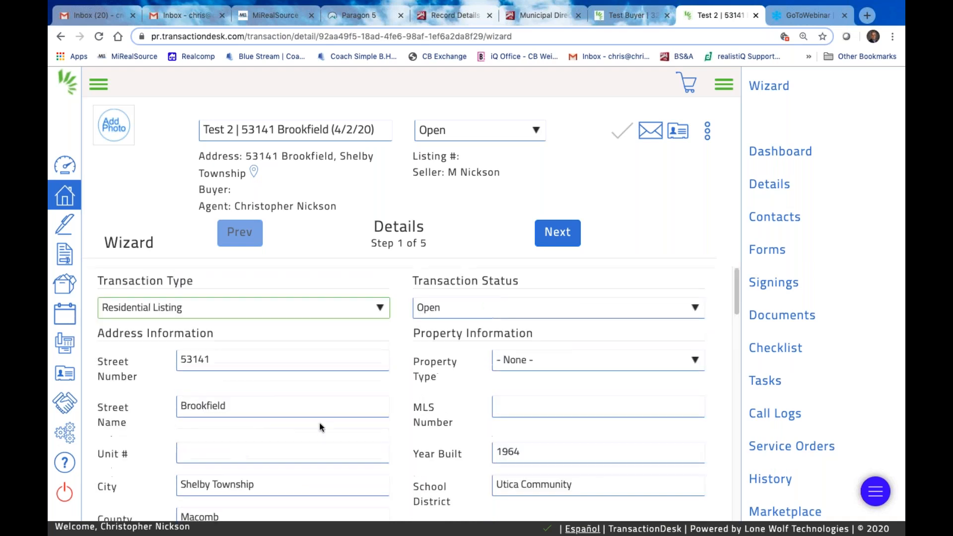
Set Property Type to Residential and review the imported Details fields
click(697, 360)
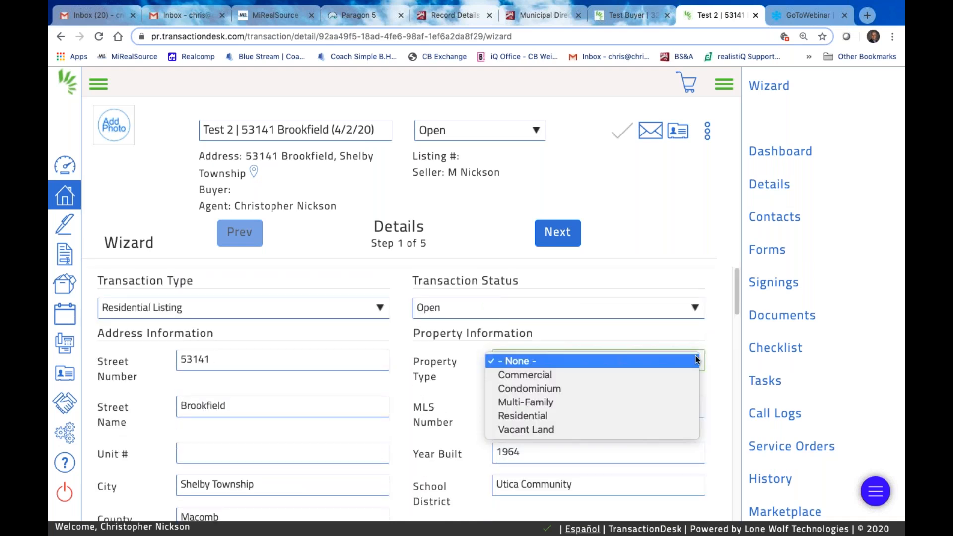
click(554, 417)
scroll(622, 460, down, 5)
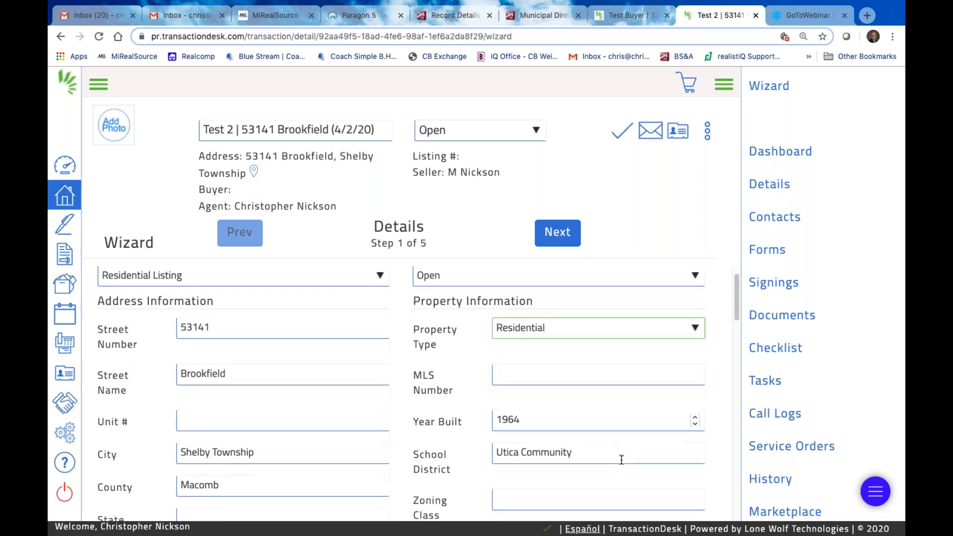
scroll(466, 445, down, 4)
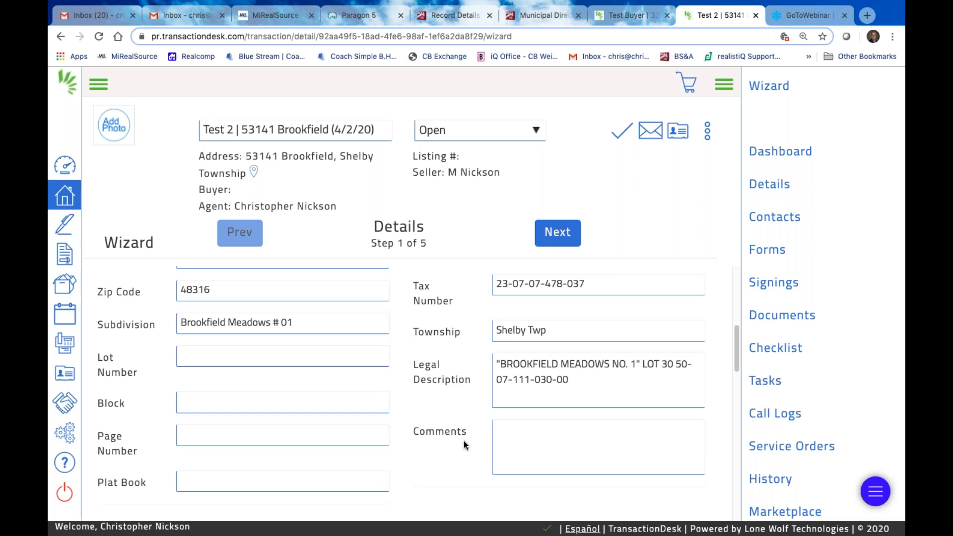
scroll(602, 364, down, 3)
scroll(563, 384, up, 4)
scroll(563, 384, down, 1)
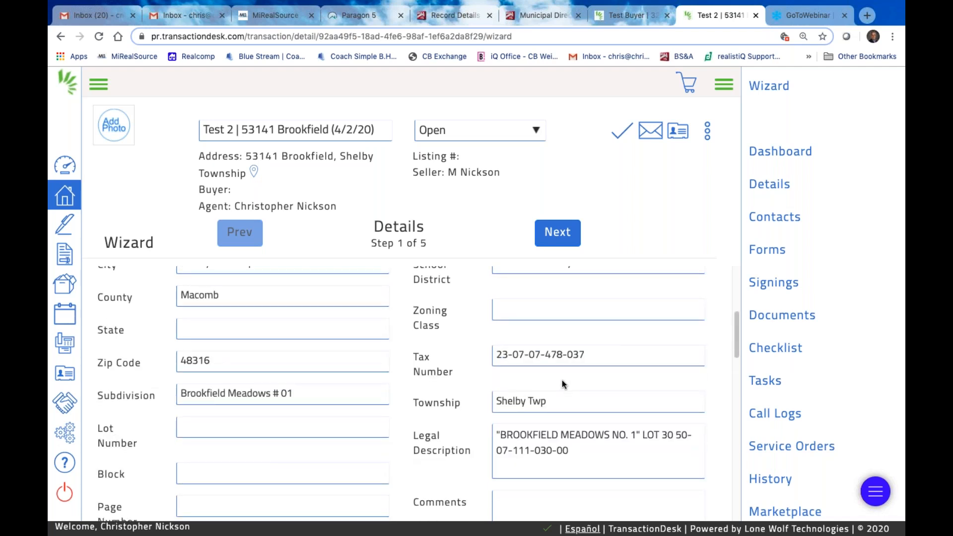
scroll(562, 380, down, 5)
scroll(446, 437, down, 1)
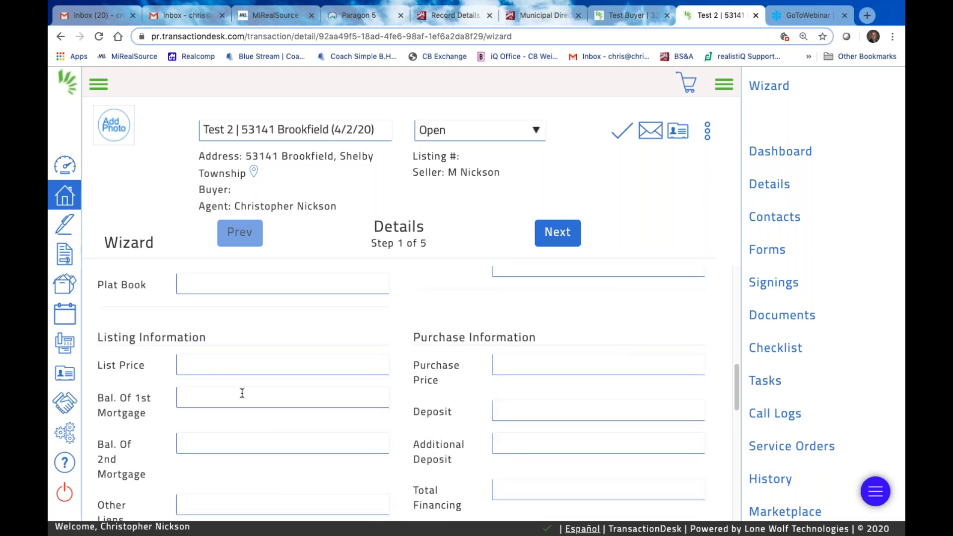
scroll(274, 400, down, 3)
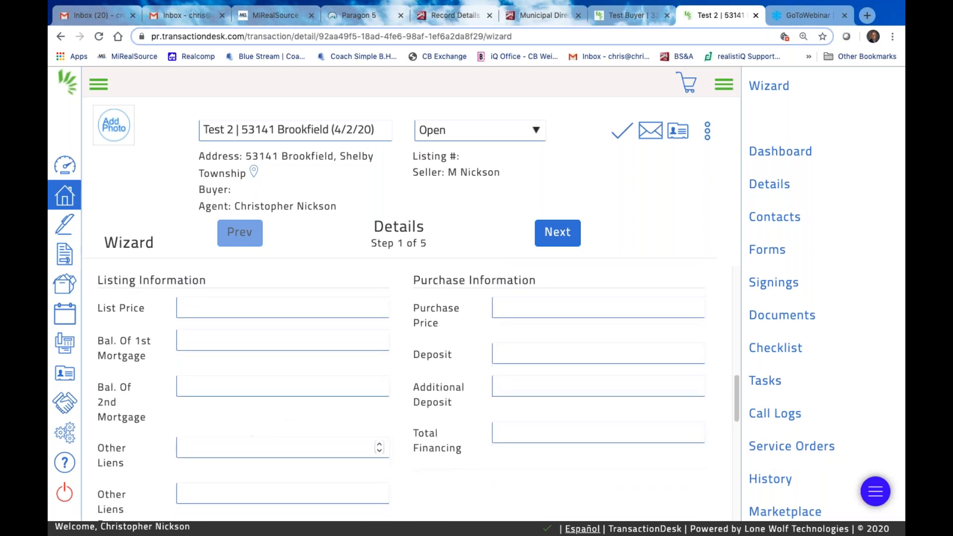
Review the rest of the Details form, leaving Property Includes and the fields below empty
scroll(372, 422, down, 3)
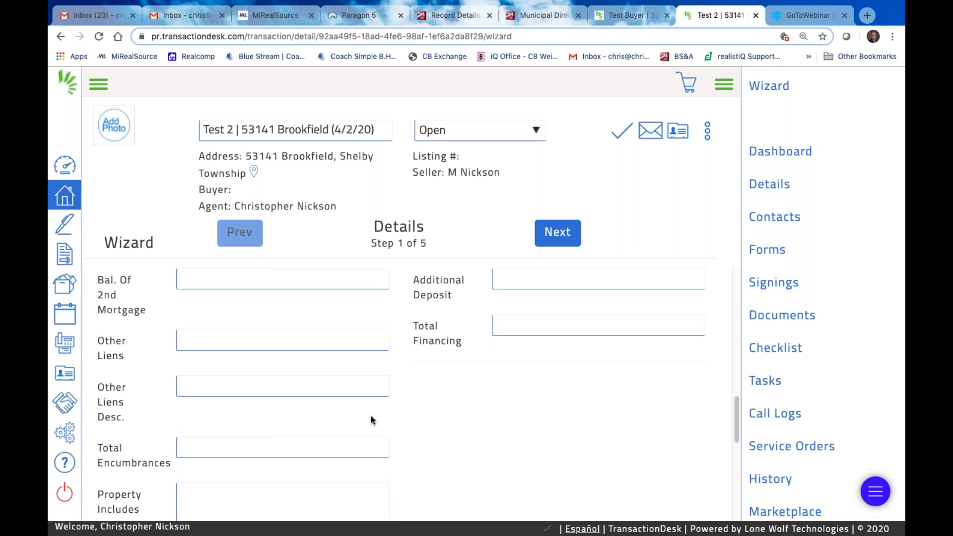
scroll(368, 425, down, 2)
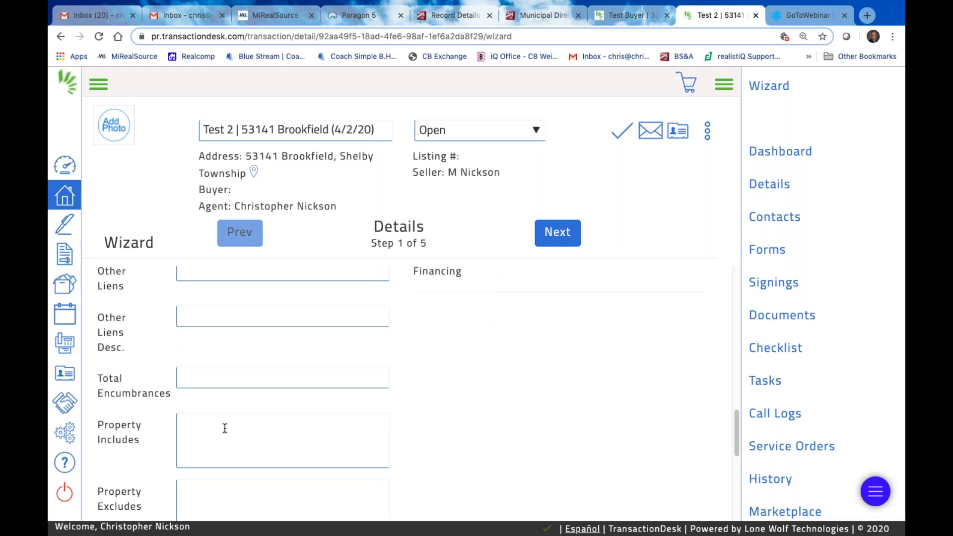
click(198, 410)
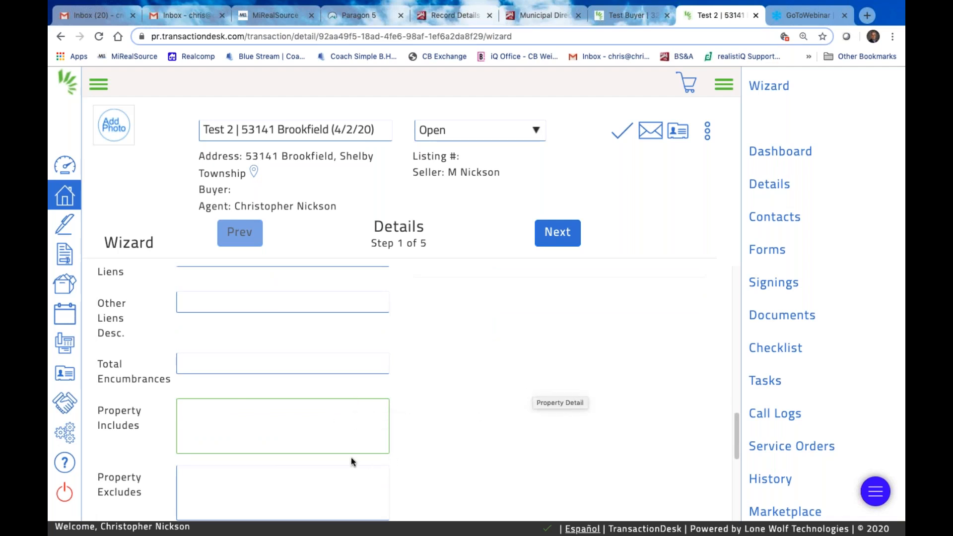
scroll(351, 457, down, 2)
scroll(407, 437, down, 3)
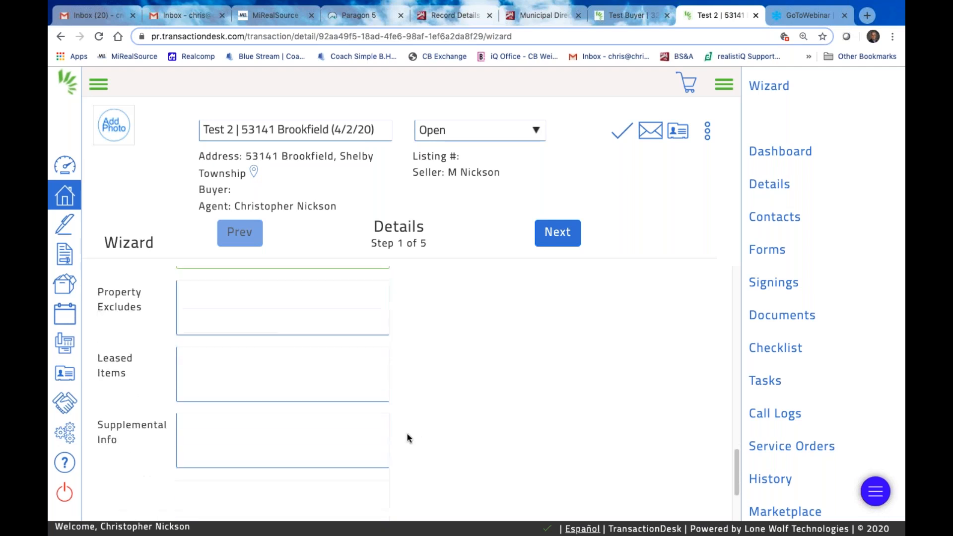
scroll(421, 430, down, 1)
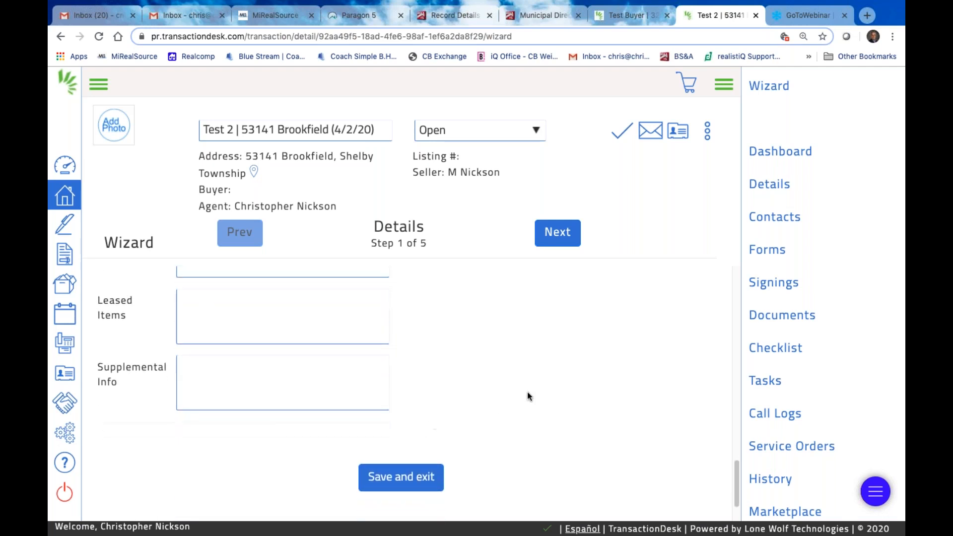
scroll(530, 389, up, 4)
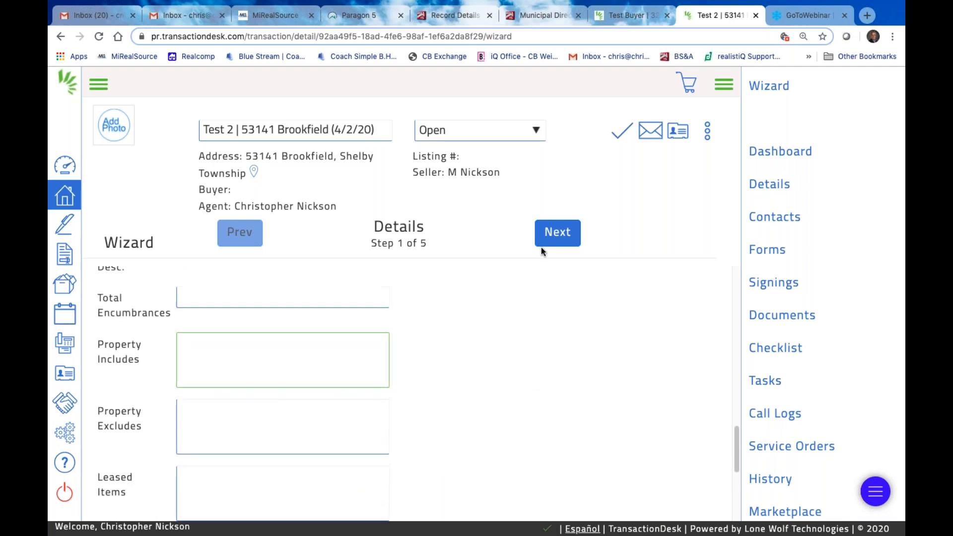
scroll(502, 304, down, 5)
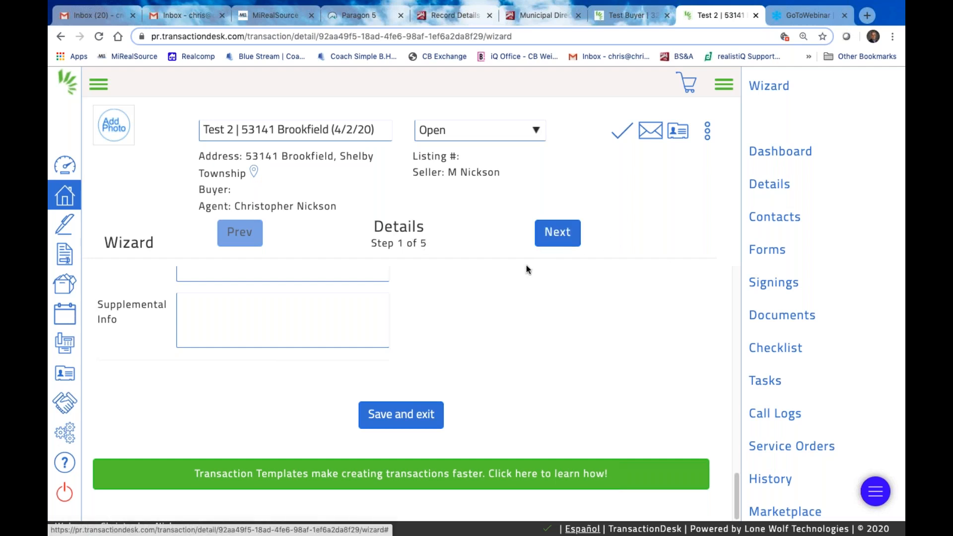
Set the List Date to 04/03/2020 on the Transaction Dates step
click(562, 238)
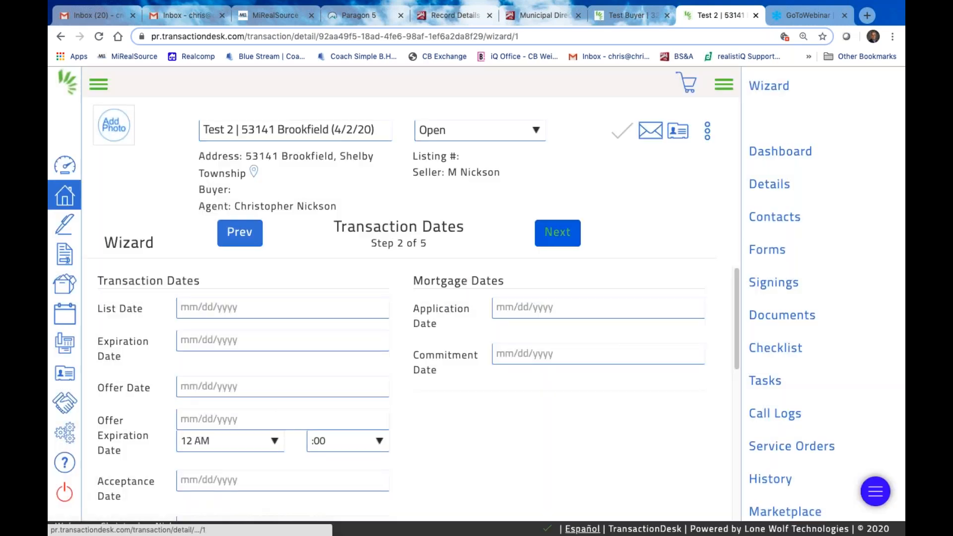
click(281, 309)
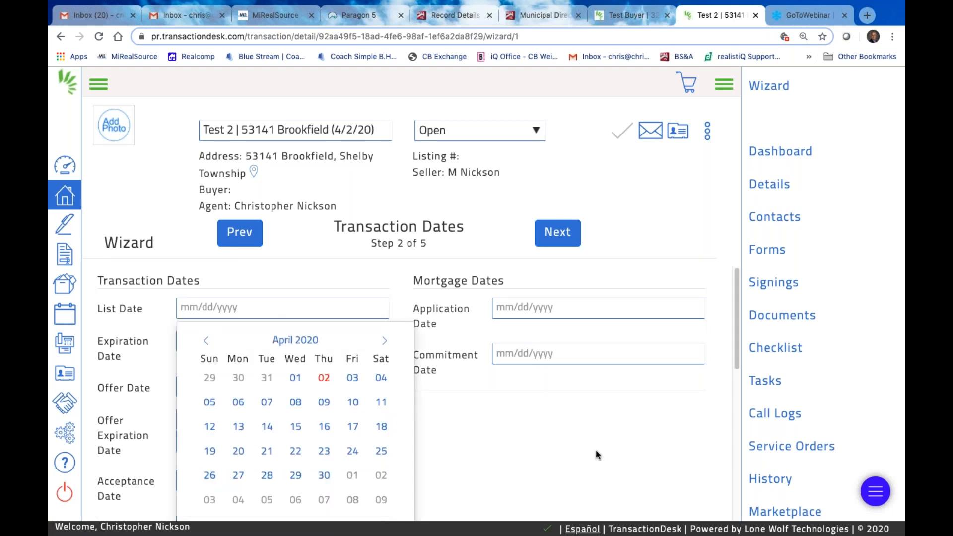
click(458, 377)
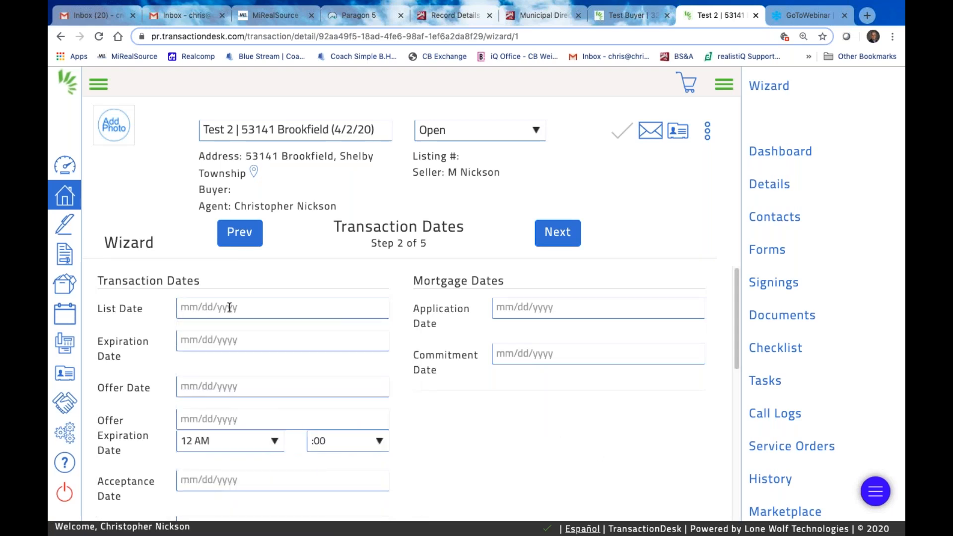
click(279, 311)
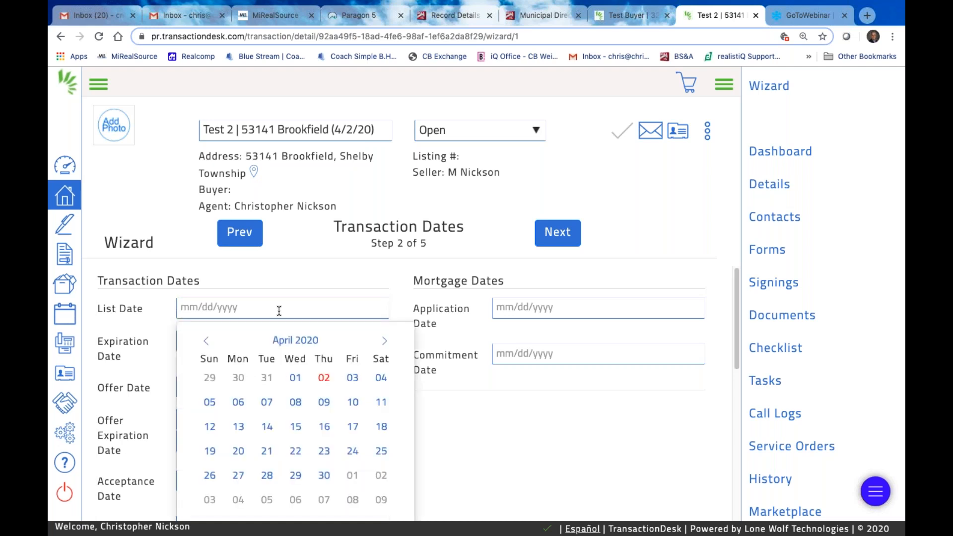
click(353, 379)
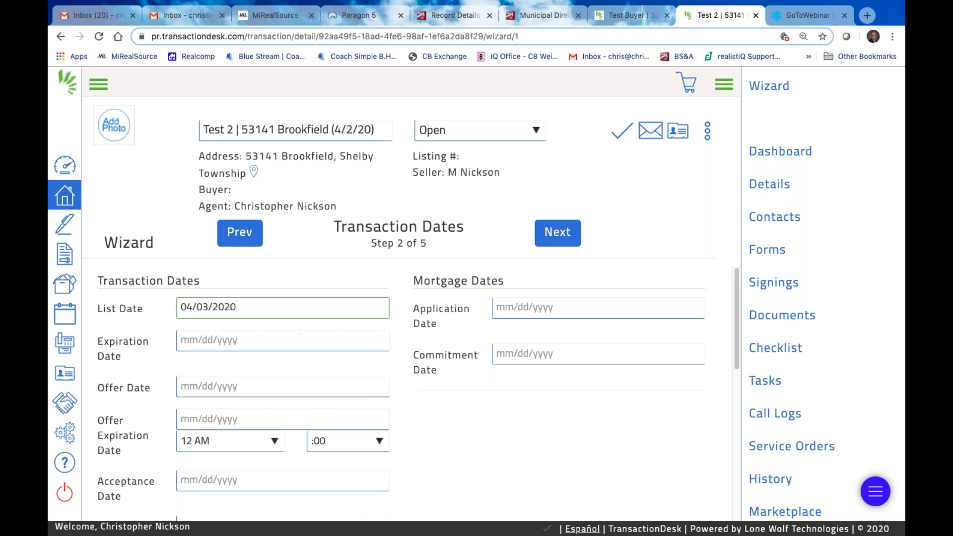
Go back to the Details step of the wizard
scroll(457, 412, down, 2)
scroll(457, 412, down, 6)
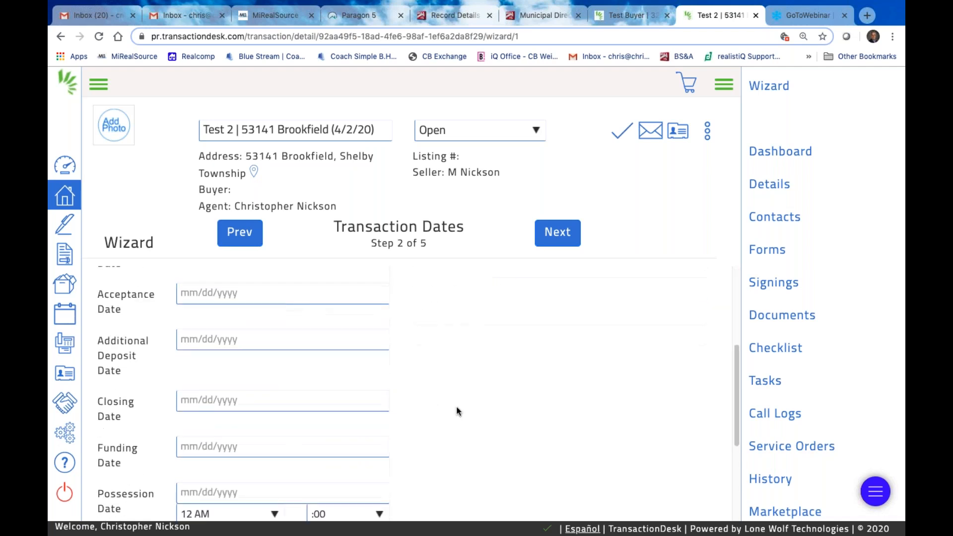
scroll(457, 411, up, 8)
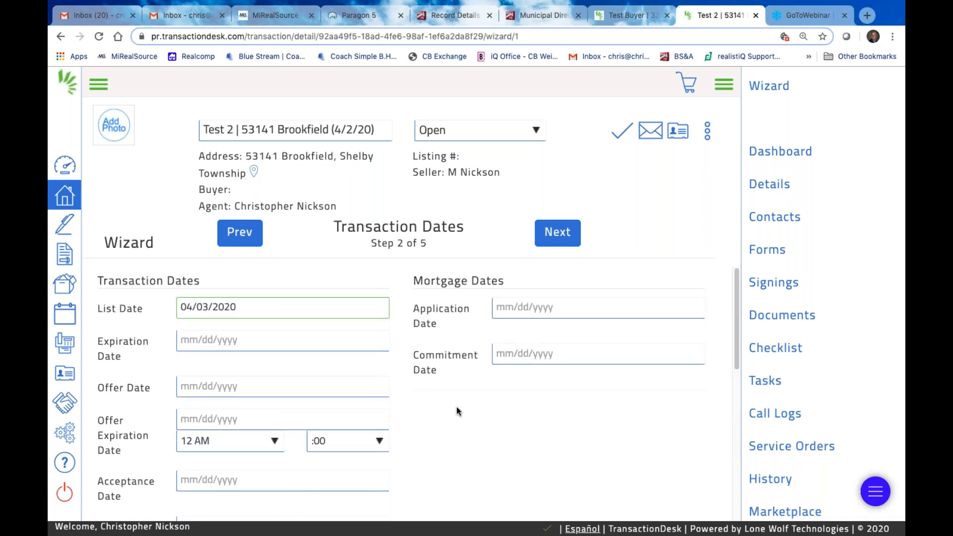
click(240, 233)
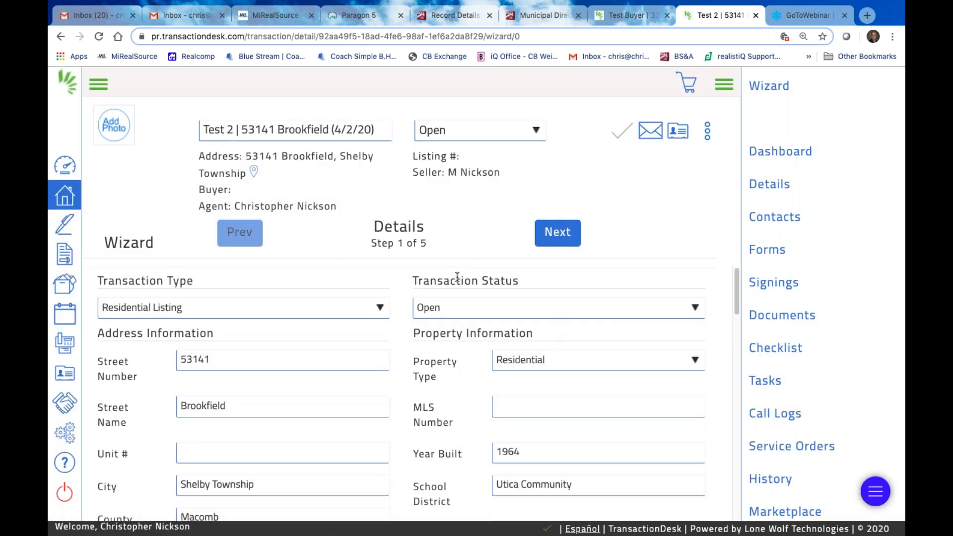
Keep the status Open and return to Transaction Dates to review List Date 04/03/2020
click(697, 308)
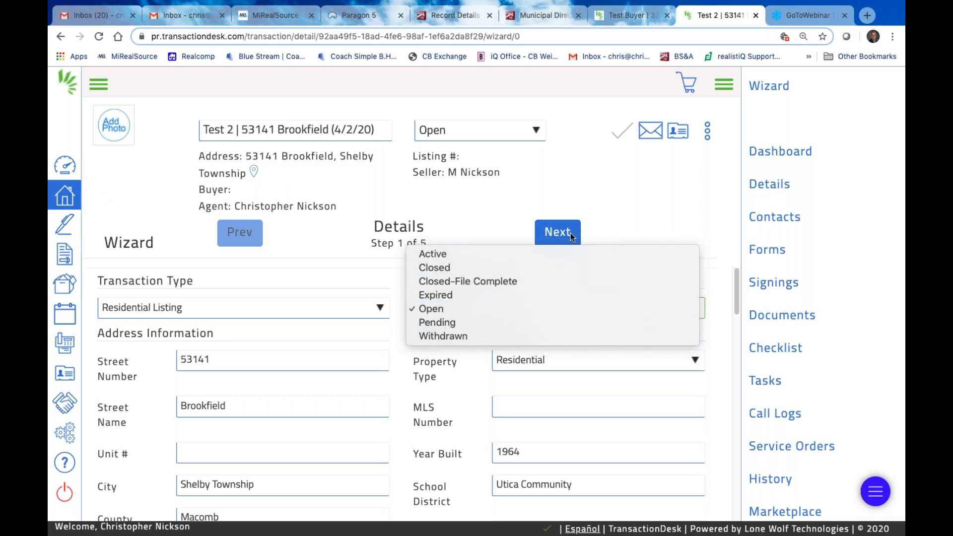
click(656, 216)
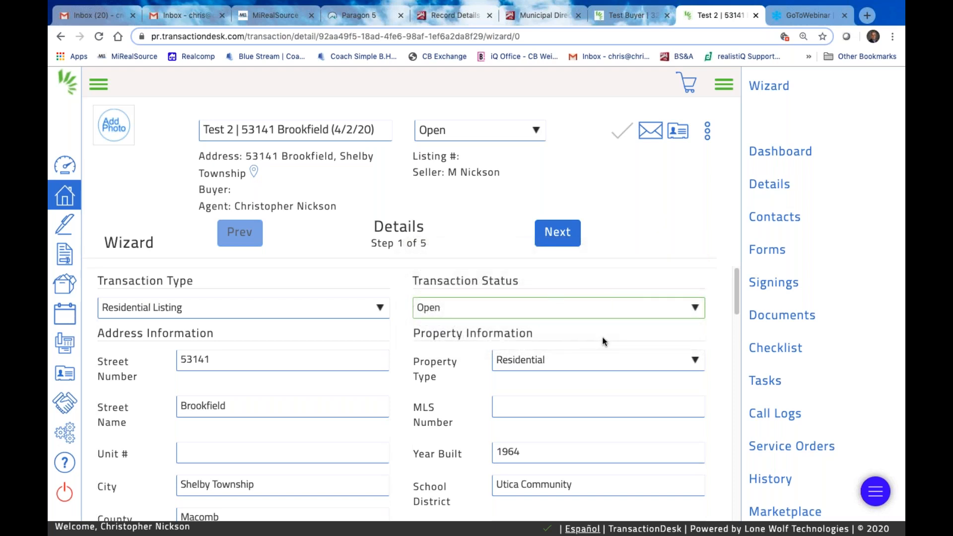
click(556, 232)
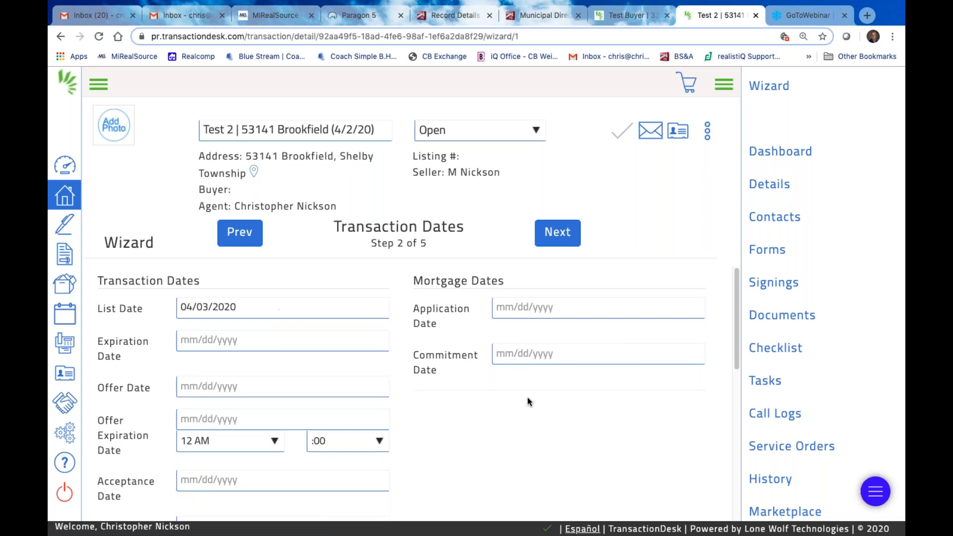
scroll(527, 400, down, 2)
scroll(527, 397, down, 6)
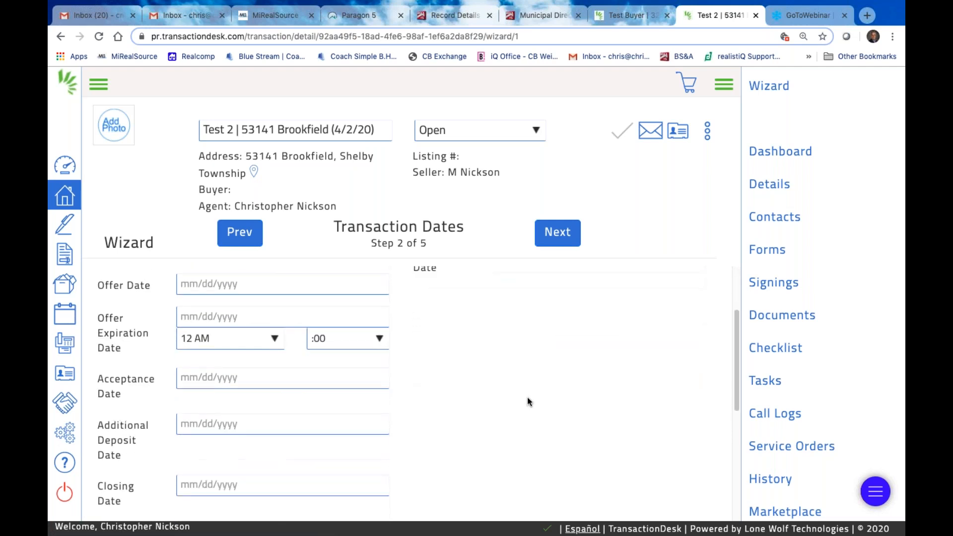
scroll(414, 395, down, 7)
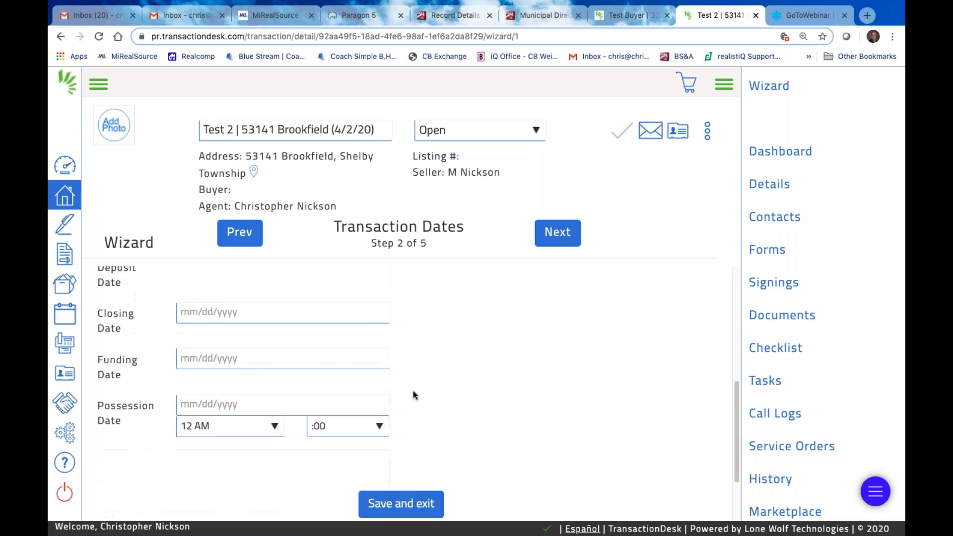
scroll(428, 377, up, 15)
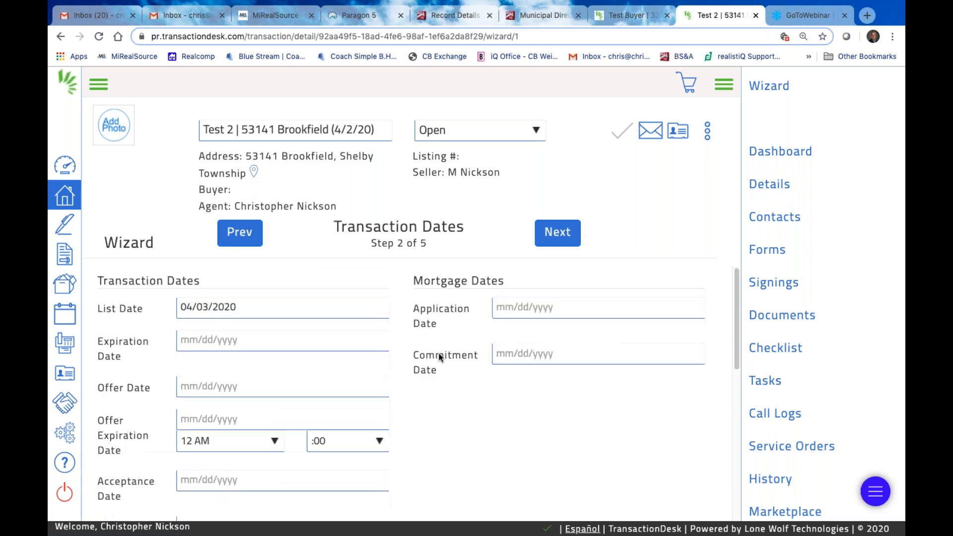
Open the first seller's contact editor on the Contacts step and enter their e-mail address
click(566, 240)
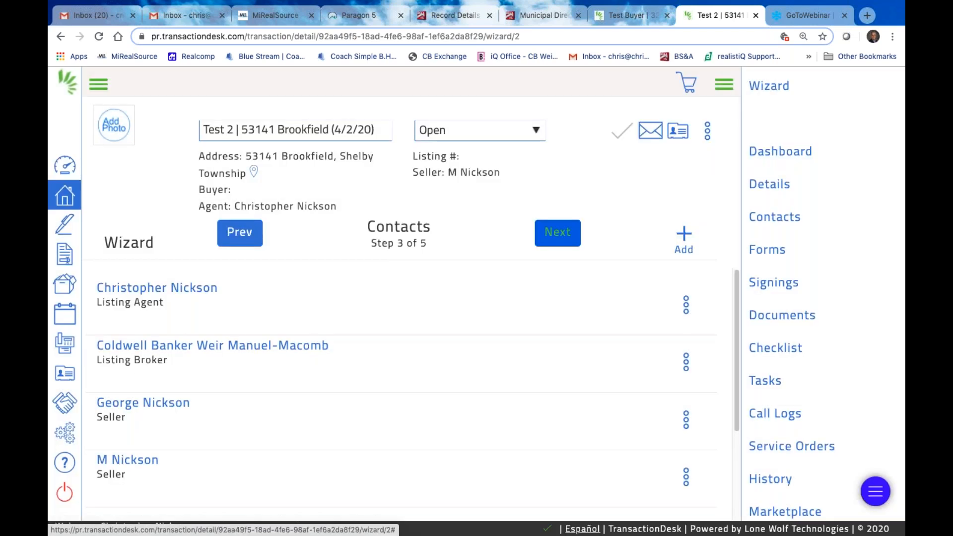
scroll(273, 431, down, 1)
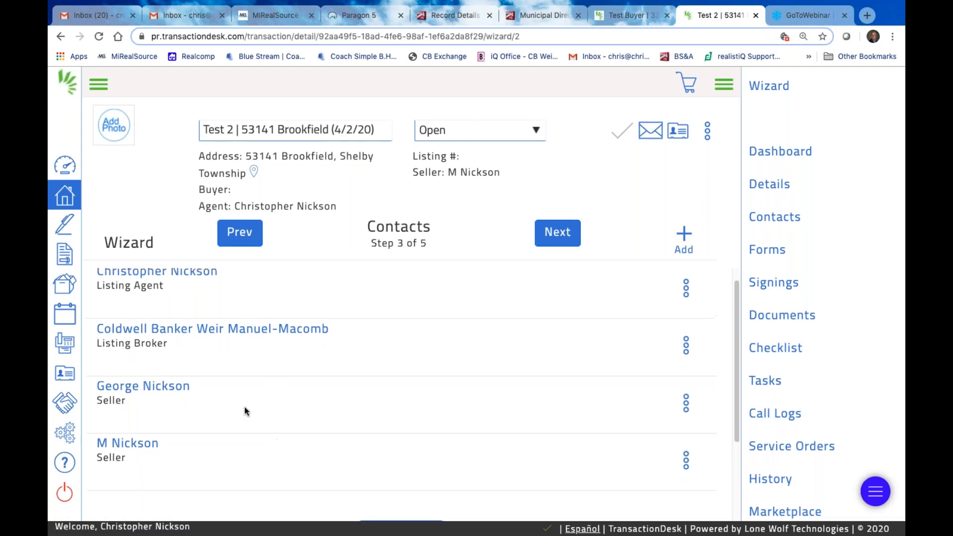
scroll(238, 378, up, 1)
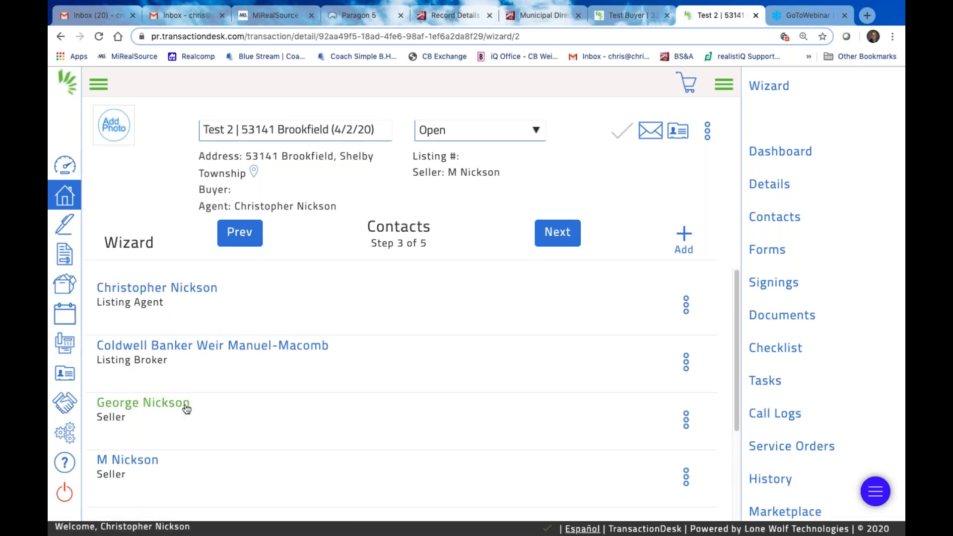
click(687, 422)
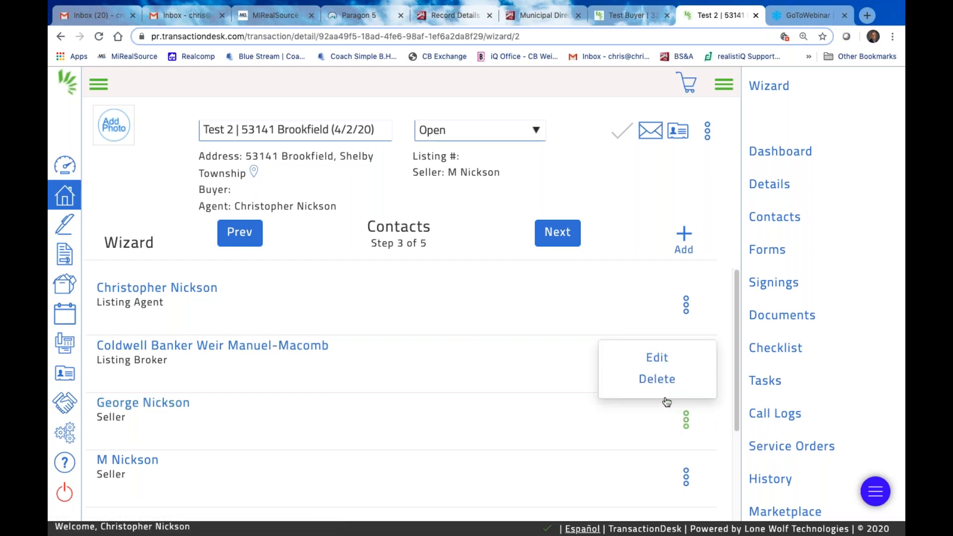
click(659, 359)
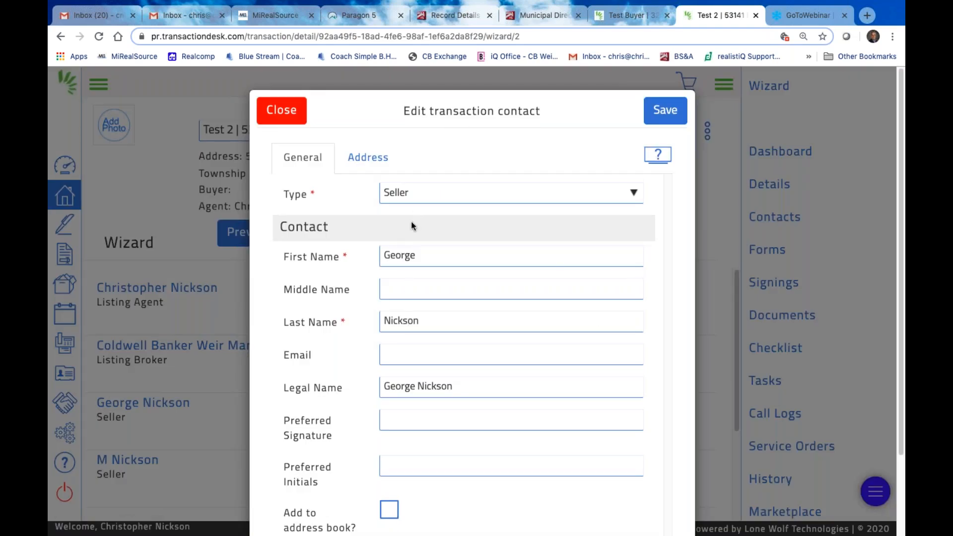
click(409, 360)
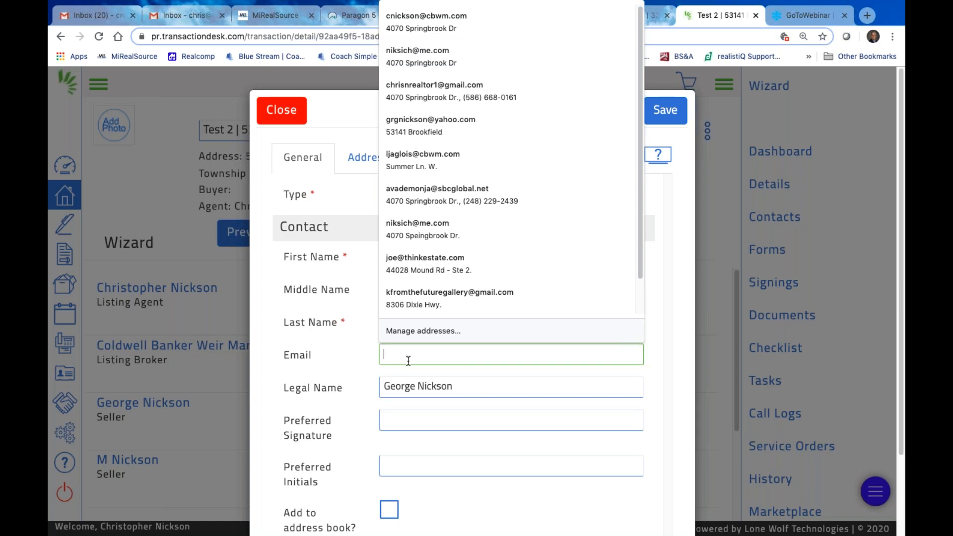
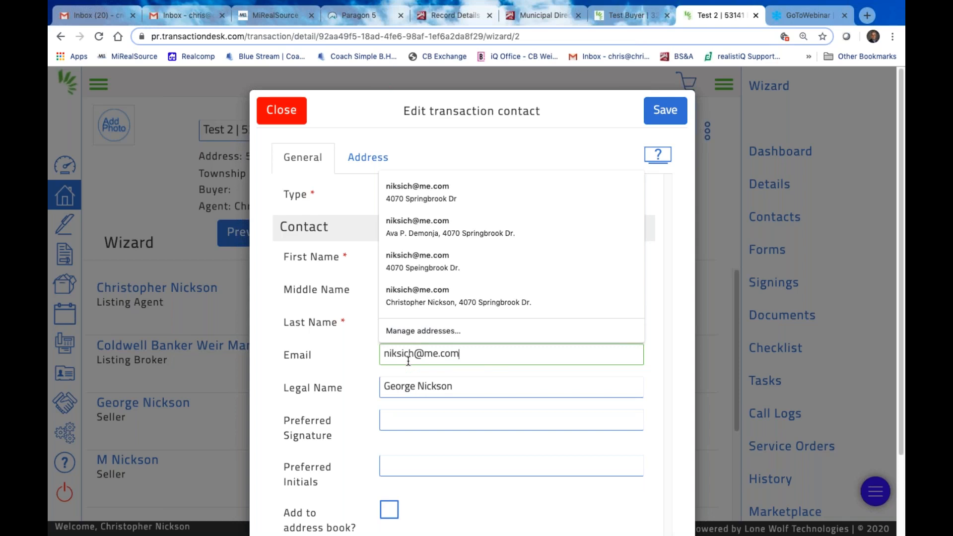
key(Tab)
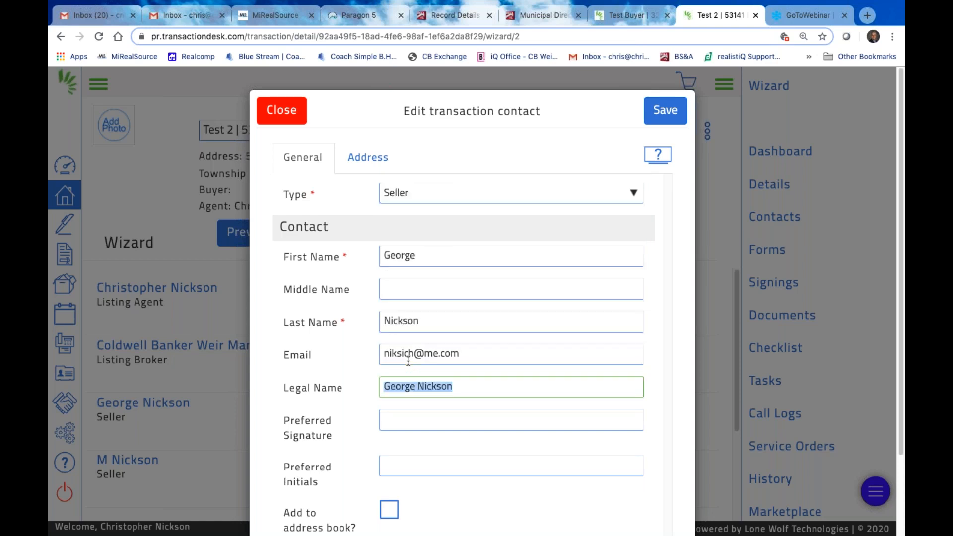
Try edits to the first and middle name fields, restoring the first name and clearing the middle name
click(407, 421)
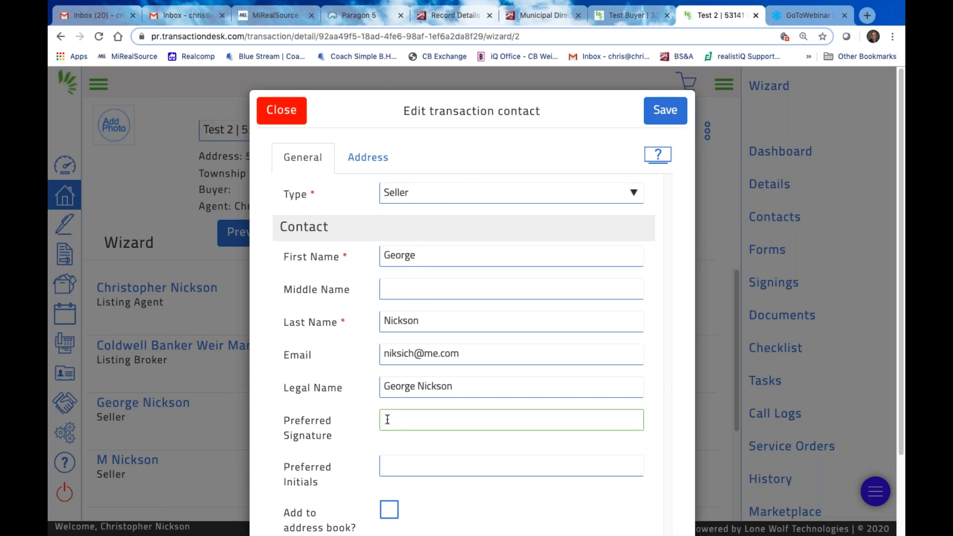
click(386, 388)
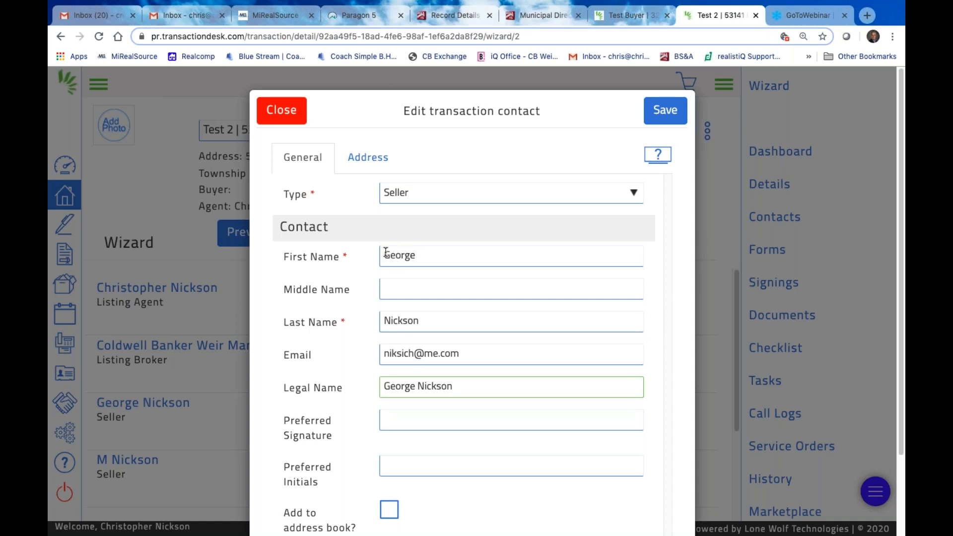
click(387, 286)
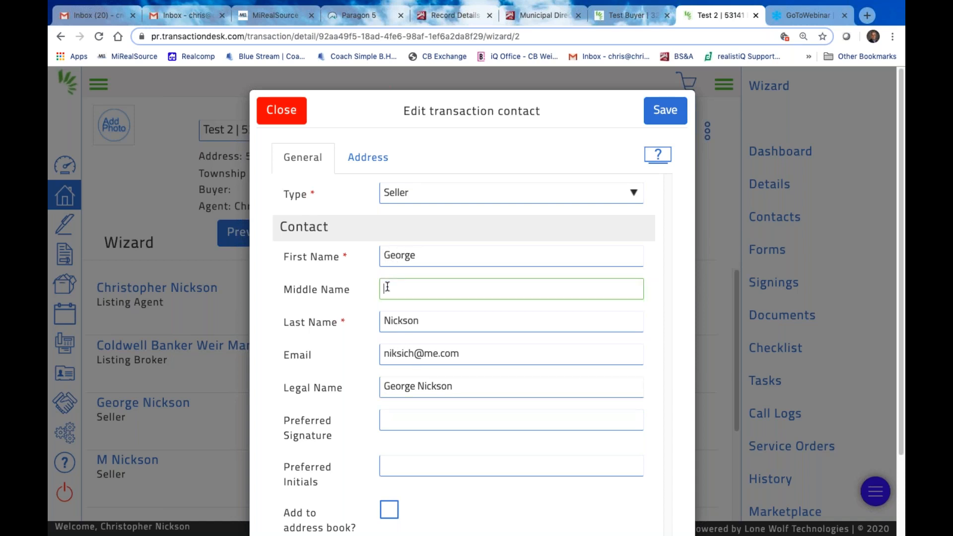
text(George)
drag(391, 259, 498, 261)
text(Alfred)
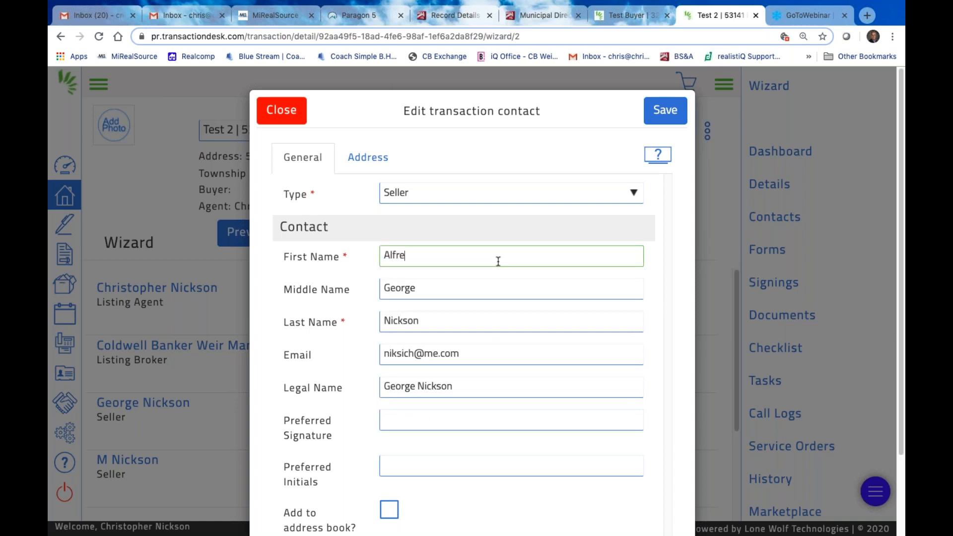
click(521, 333)
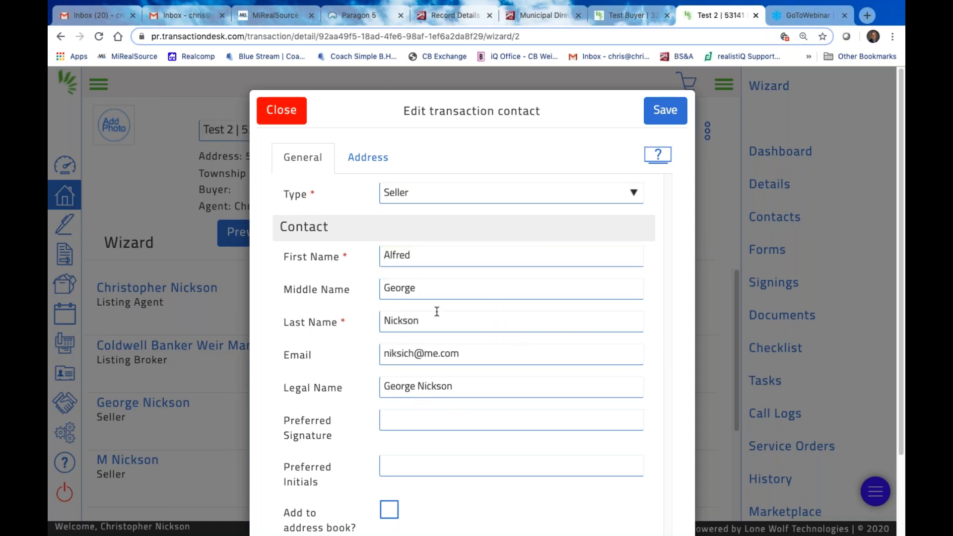
double_click(422, 255)
text(George)
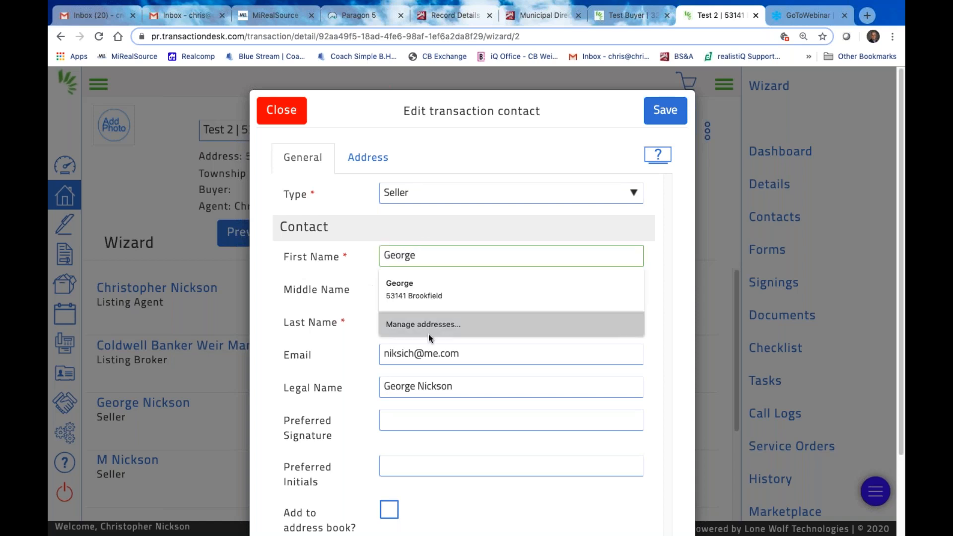
click(414, 289)
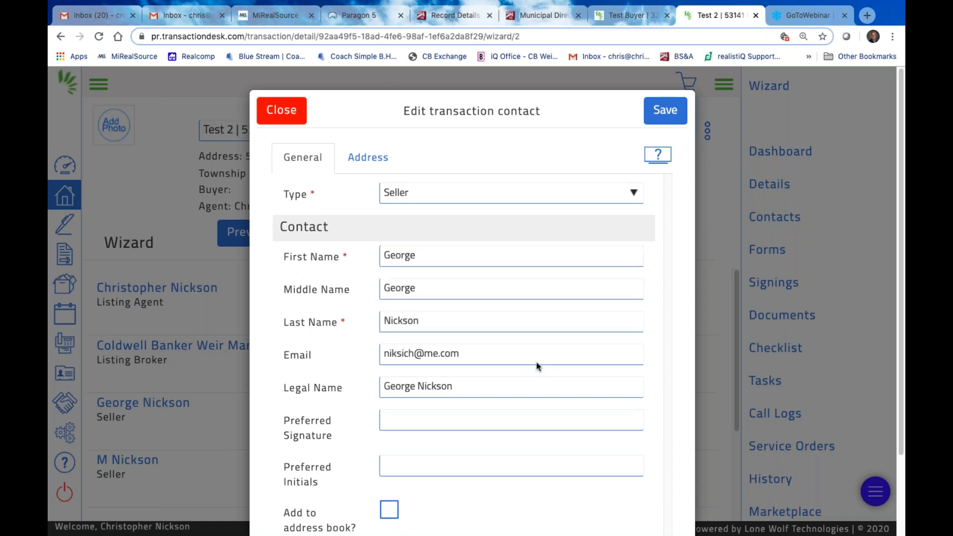
double_click(392, 288)
key(BackSpace)
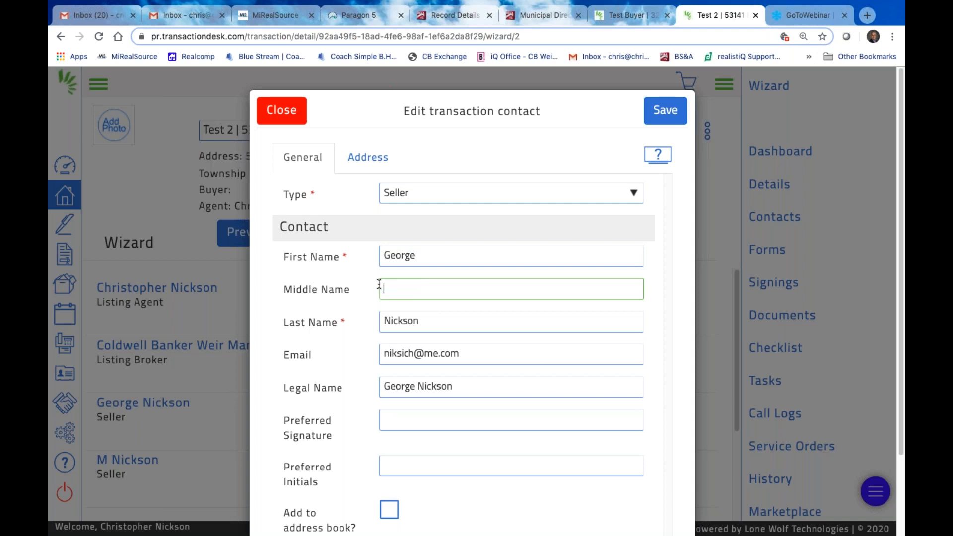
Replace the Legal Name with the seller's full legal name including middle initial
click(382, 387)
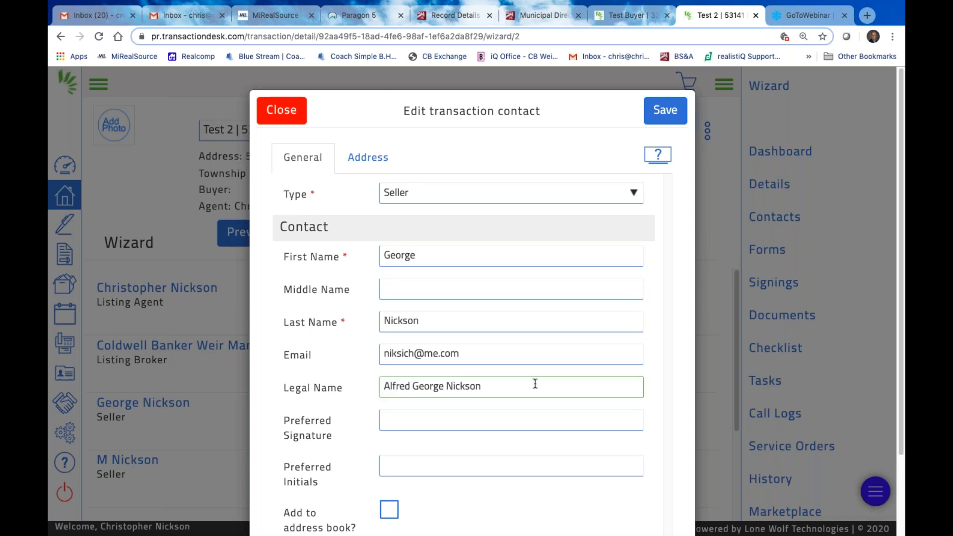
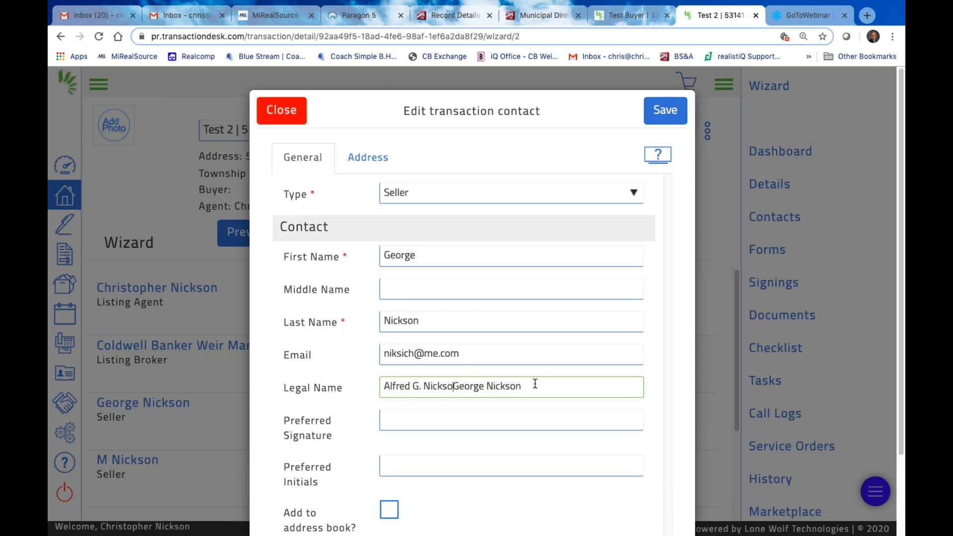
key(alt+Right)
key(BackSpace)
key(BackSpace)
key(BackSpace)
key(BackSpace)
key(BackSpace)
key(BackSpace)
key(BackSpace)
key(BackSpace)
key(BackSpace)
key(BackSpace)
key(BackSpace)
key(BackSpace)
key(BackSpace)
key(BackSpace)
click(395, 416)
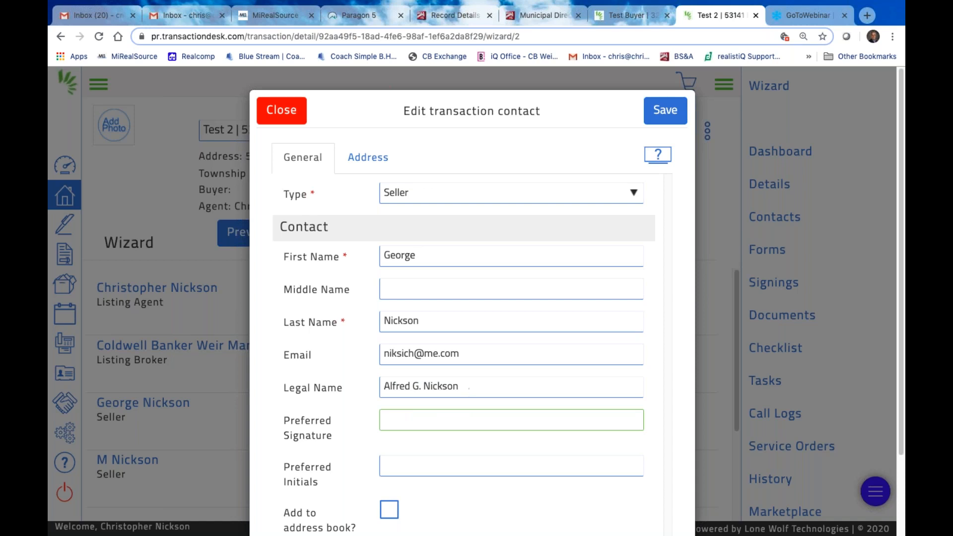
Enter the seller's preferred signature and initials, add them to the address book, and save
scroll(430, 483, down, 2)
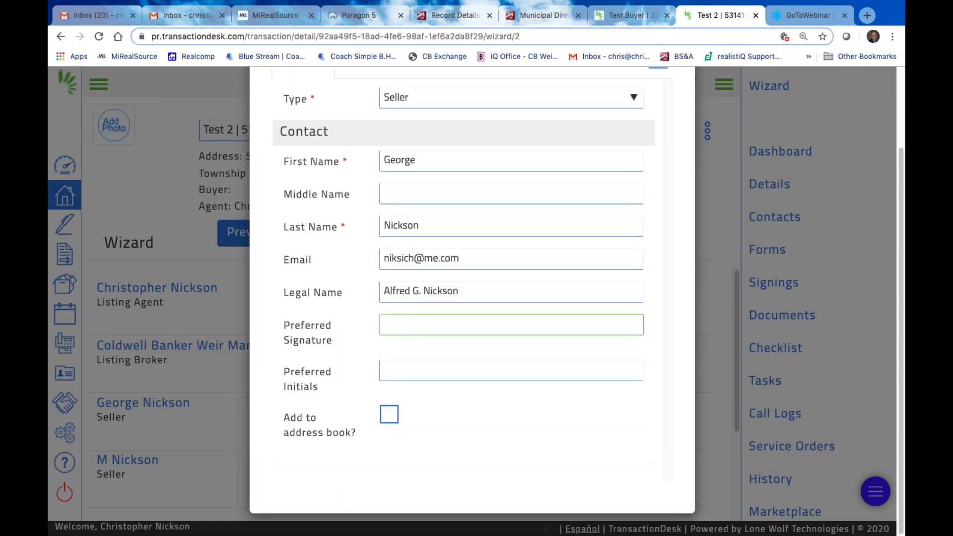
click(423, 374)
text(AGN)
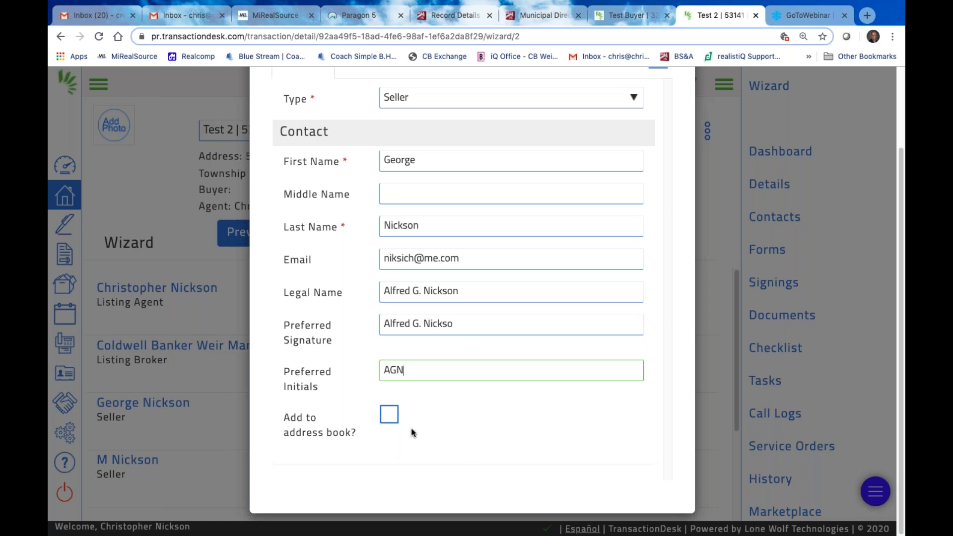
click(387, 417)
scroll(477, 412, up, 2)
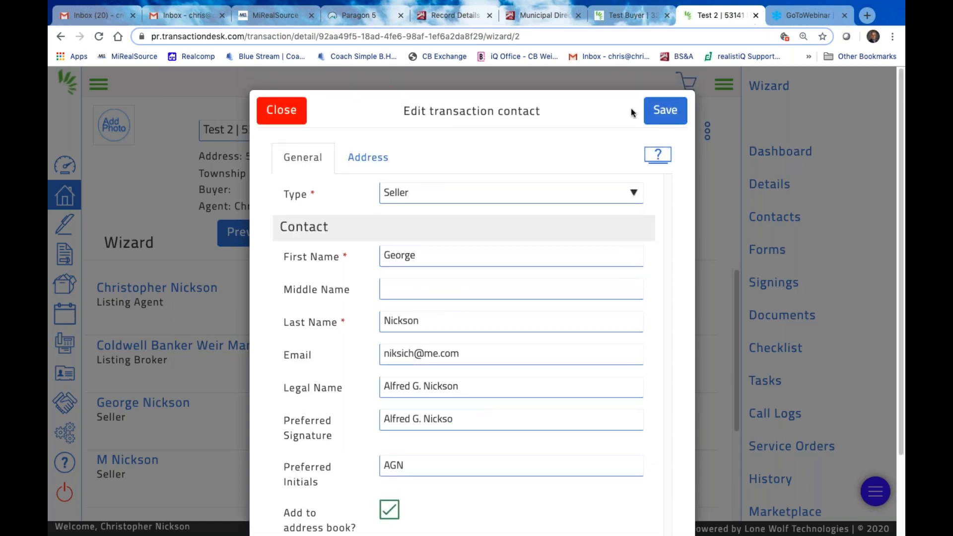
click(367, 157)
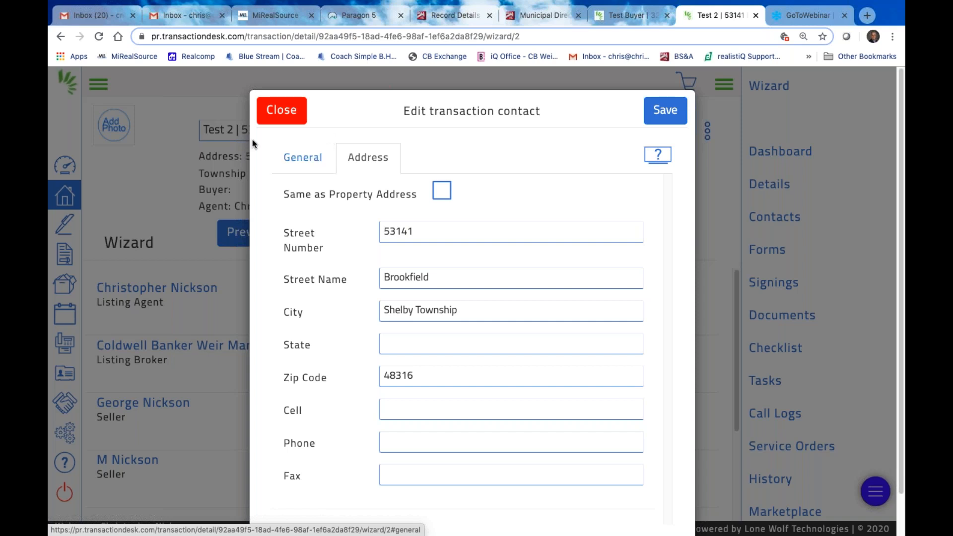
click(671, 118)
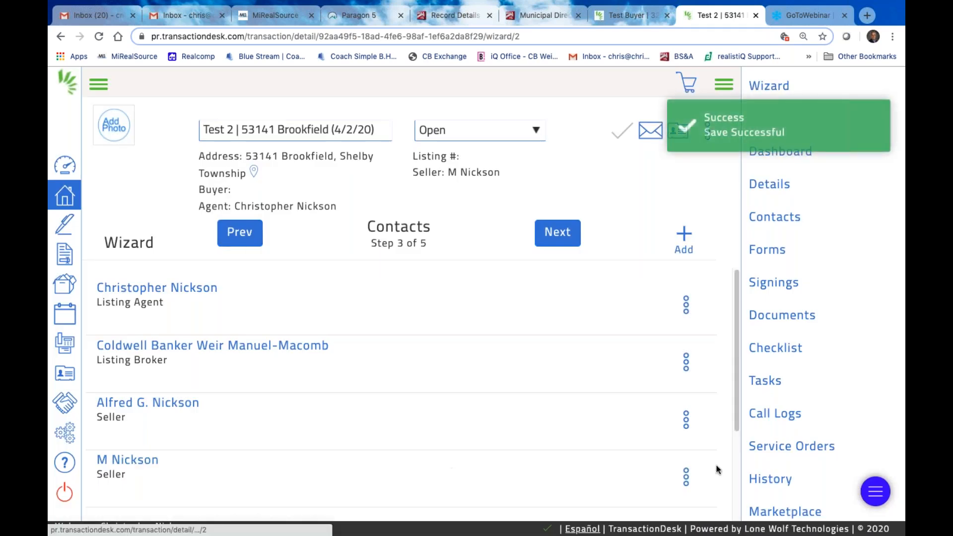
Open the second seller's contact editor, correct her first name and add a middle initial
click(687, 484)
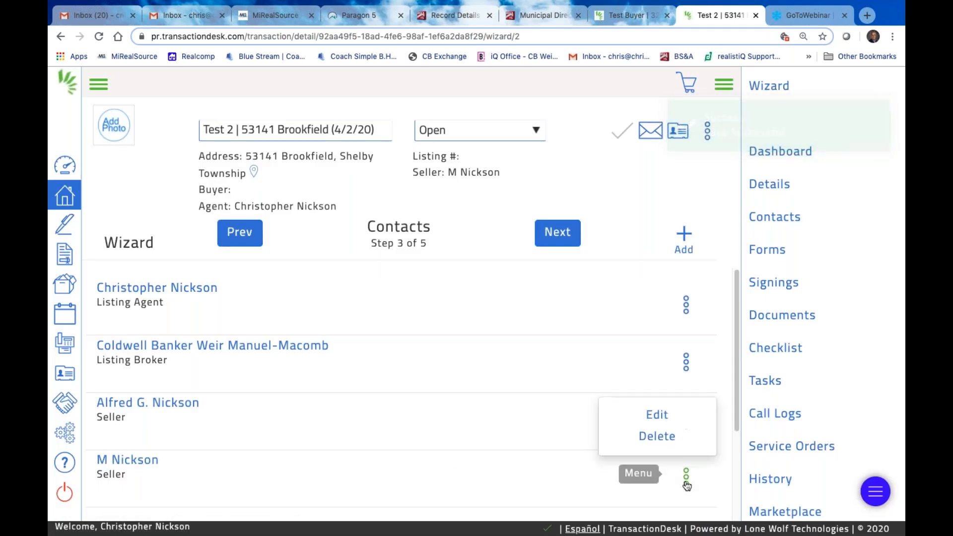
click(653, 416)
click(406, 259)
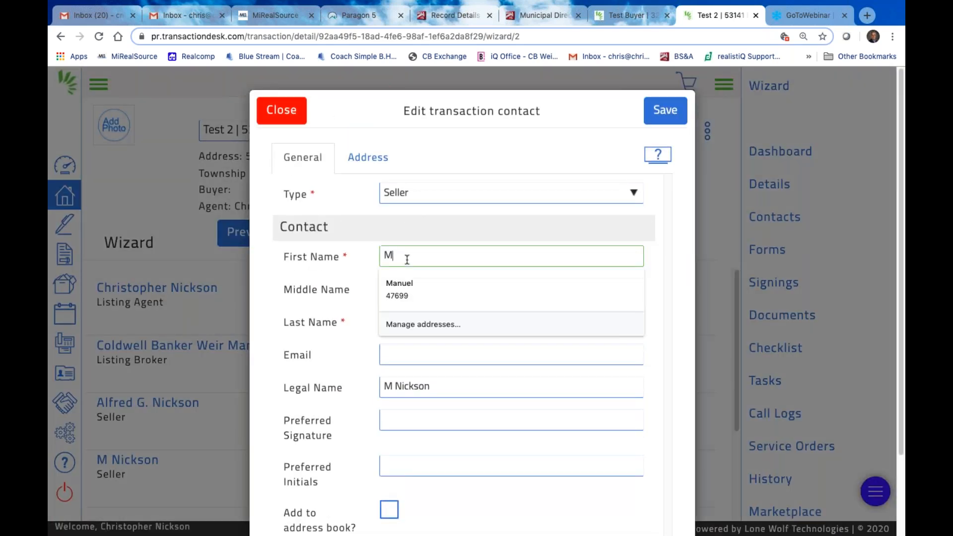
text(arie)
click(398, 287)
text(S.)
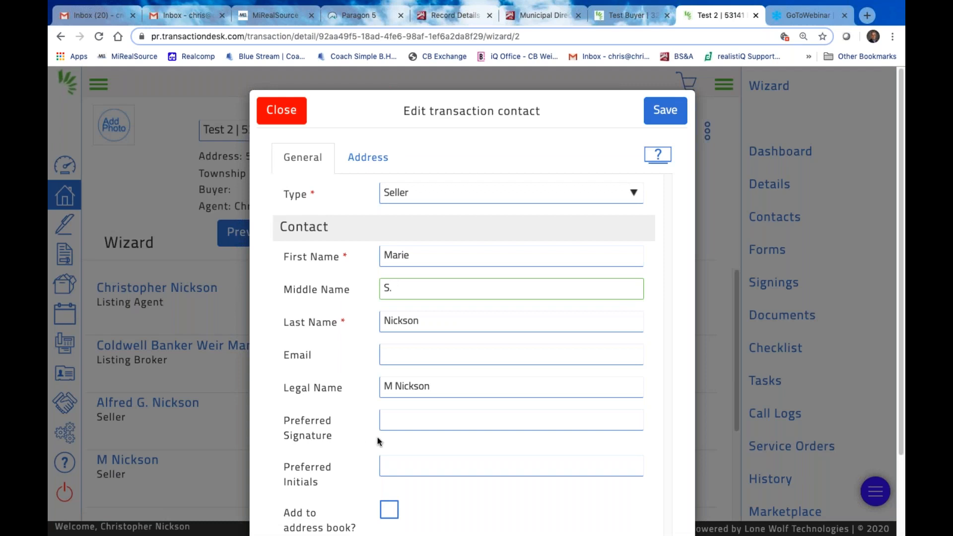
Rewrite her Legal Name as her full name followed by '/ Trustee' of the estate
click(398, 387)
key(BackSpace)
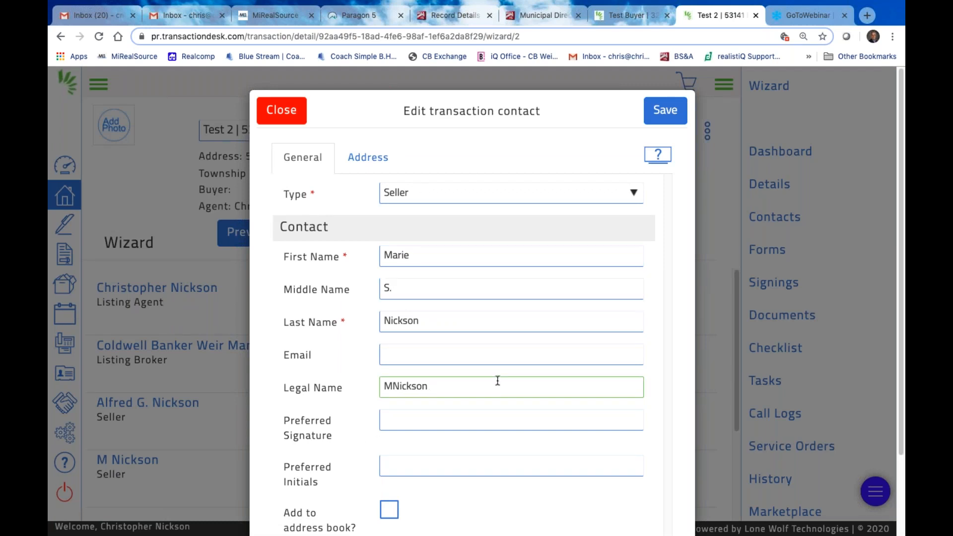
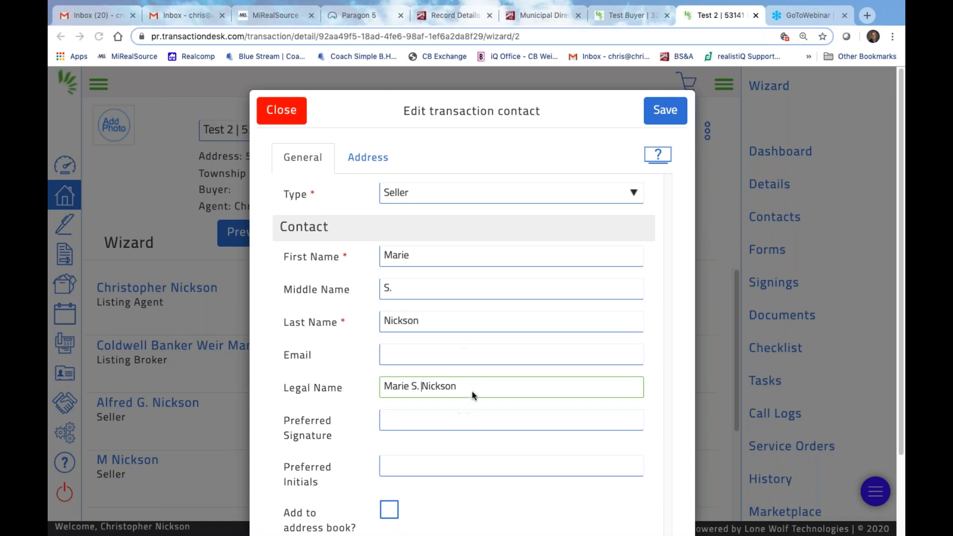
key(super+a)
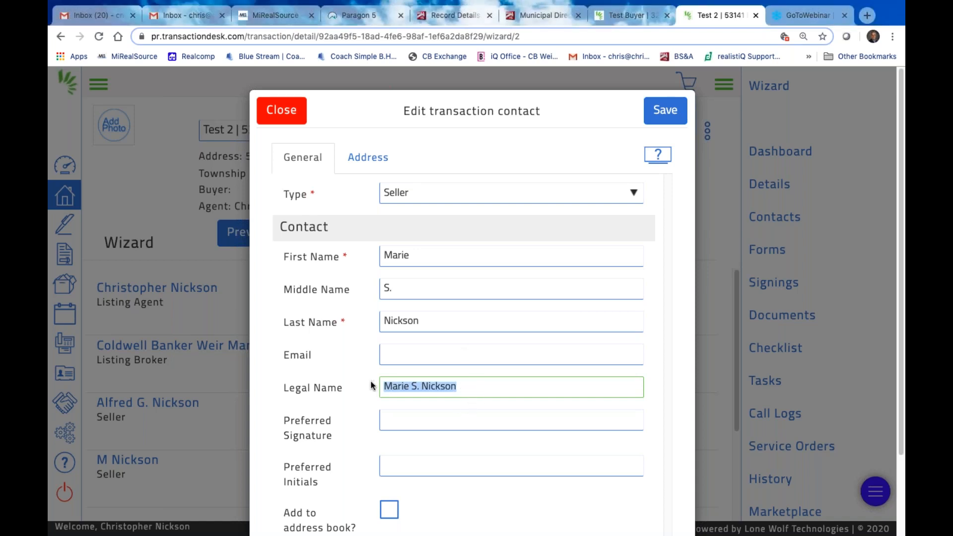
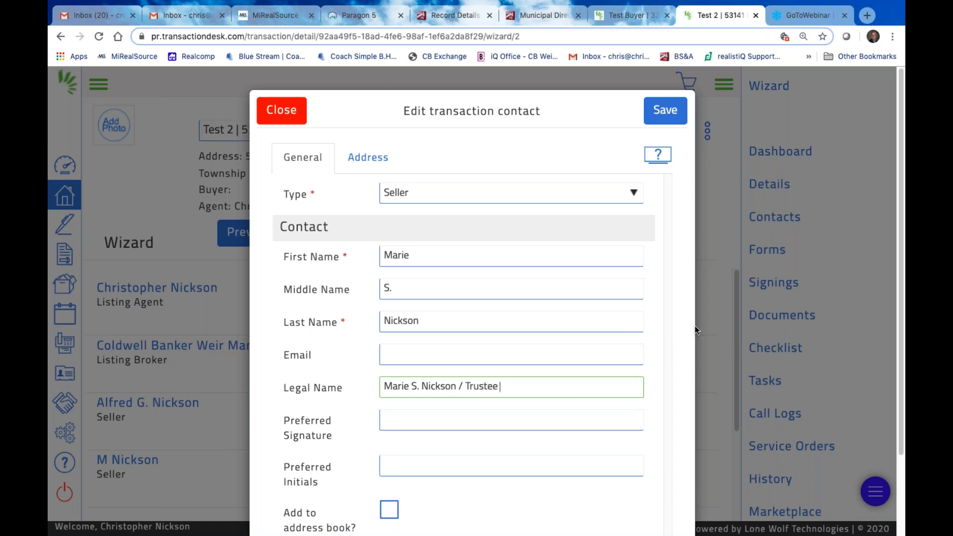
Copy the new legal name into the Preferred Signature field
triple_click(631, 389)
key(super+c)
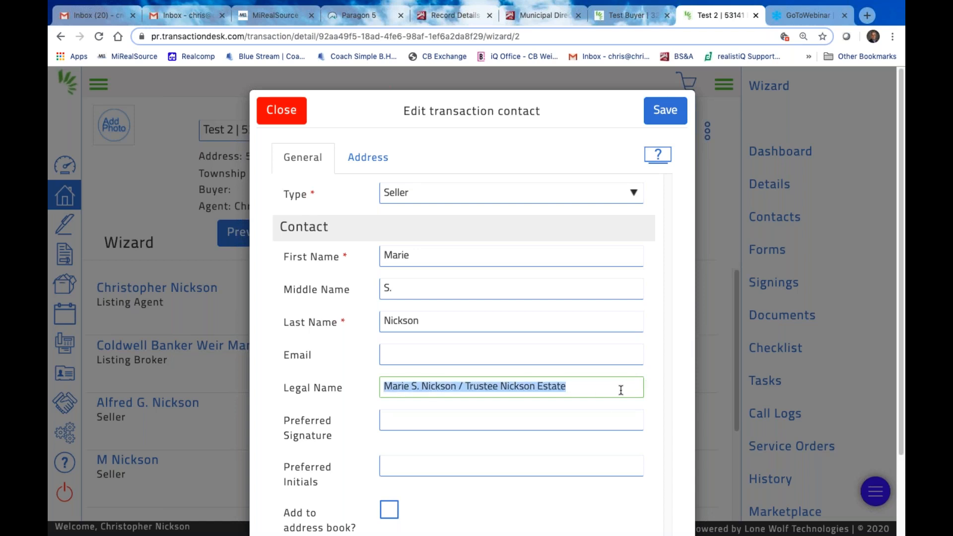
click(422, 427)
key(super+v)
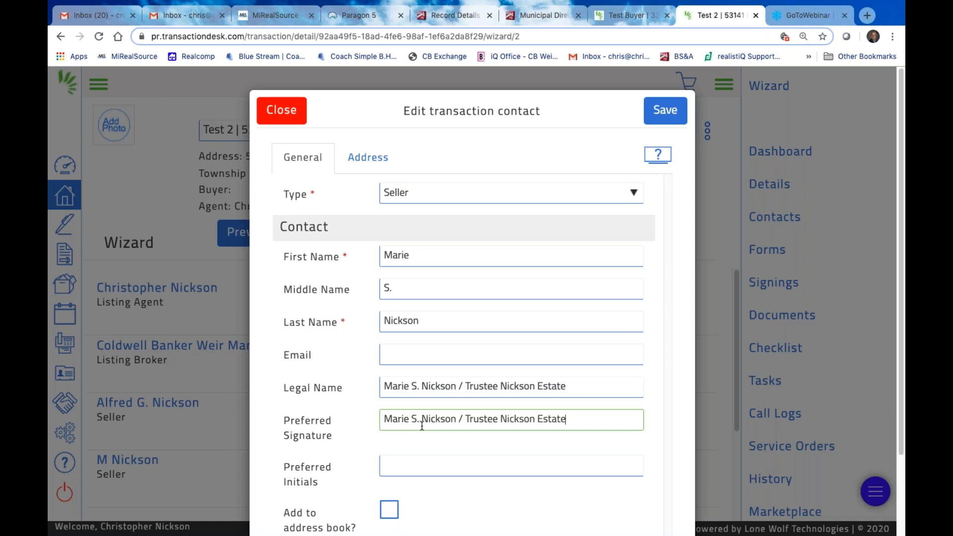
Replace the seller's Legal Name with 'My Real Estate Co., LLC'
click(415, 469)
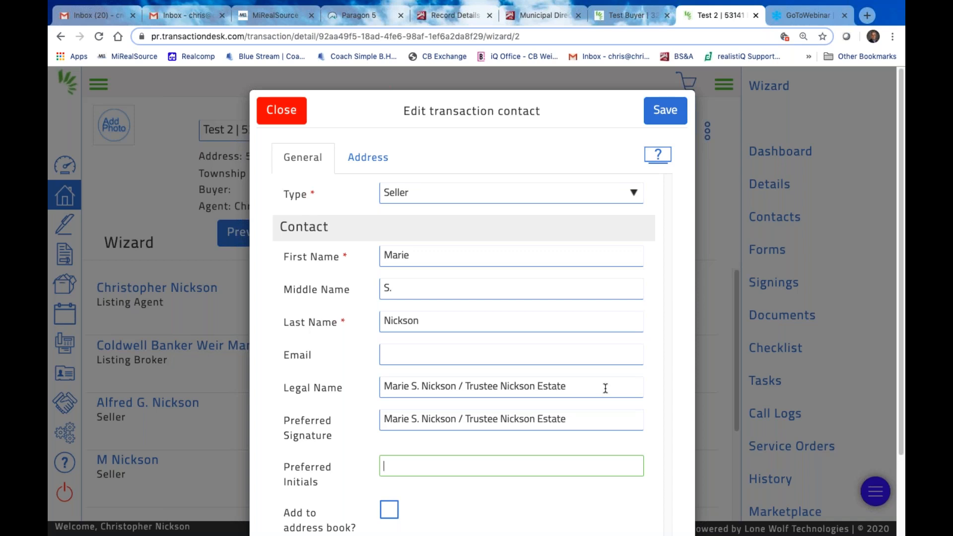
drag(571, 386, 366, 392)
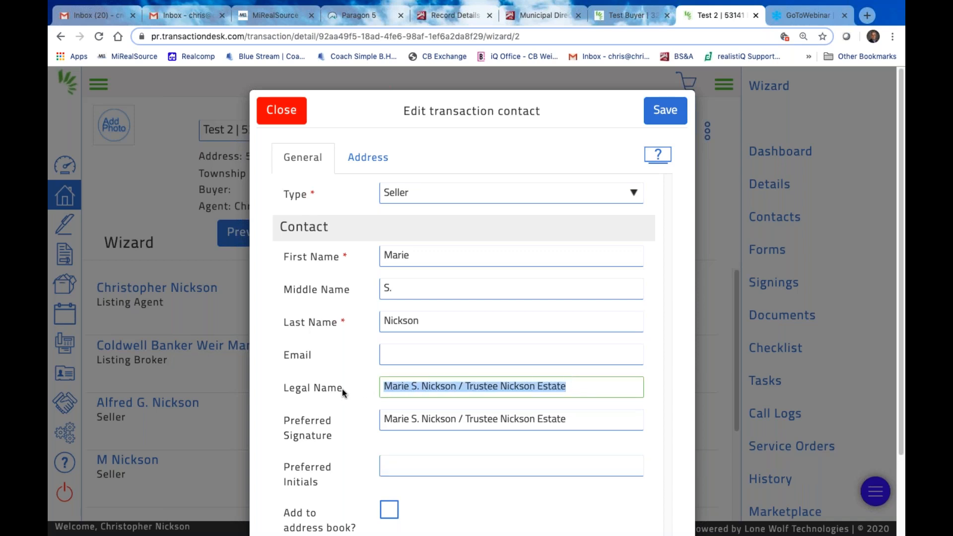
text(G)
key(BackSpace)
text(My Real)
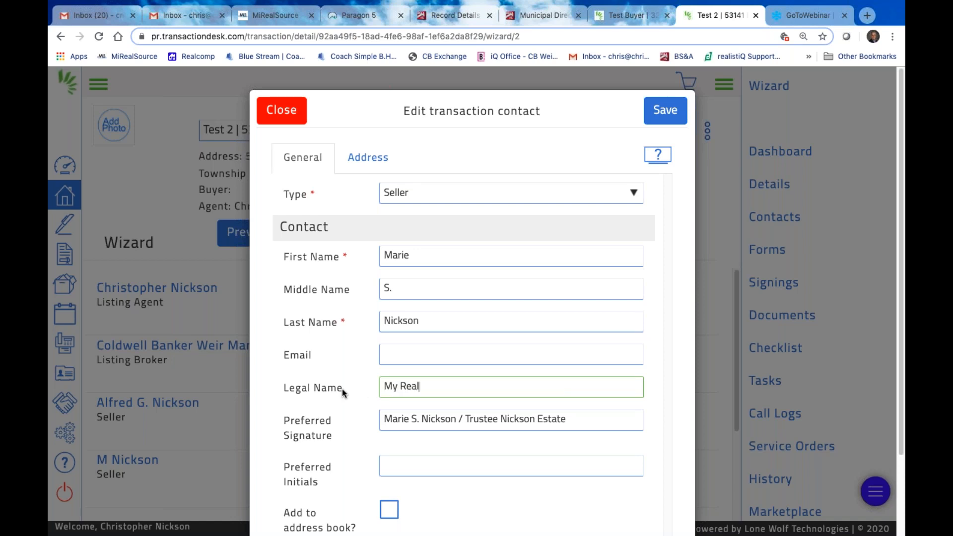
text( Estate Co., LLC)
Copy 'My Real Estate Co., LLC' into the Preferred Signature field, replacing the old signature
click(581, 418)
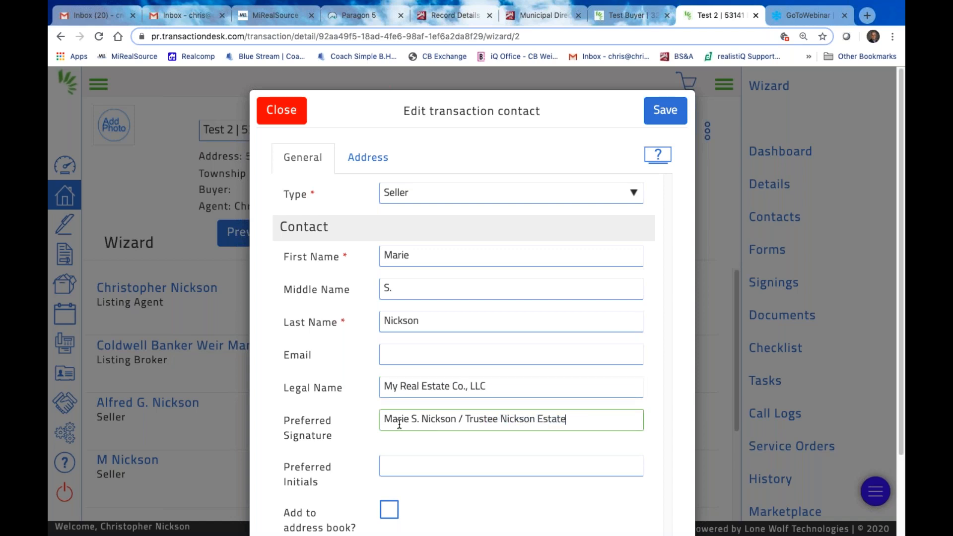
triple_click(447, 419)
click(419, 385)
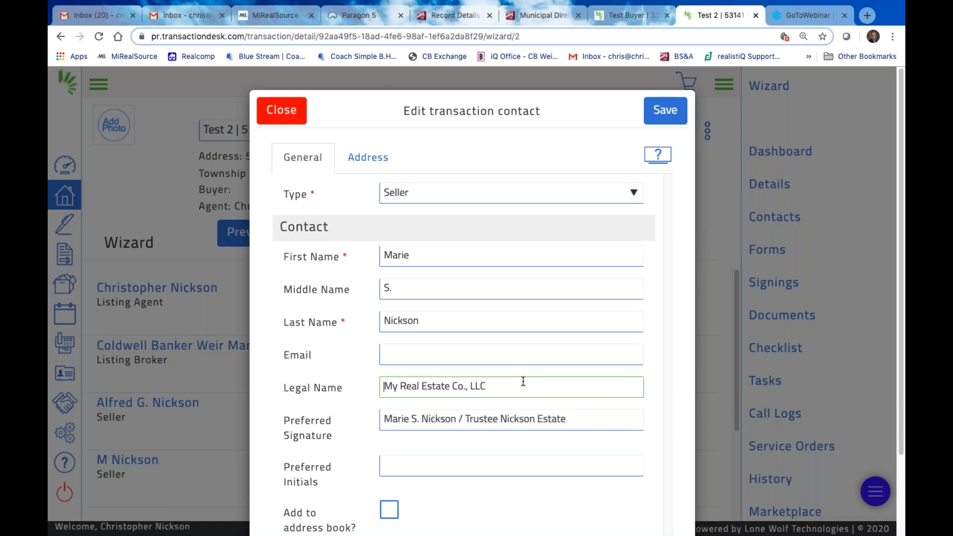
triple_click(430, 387)
key(ctrl+c)
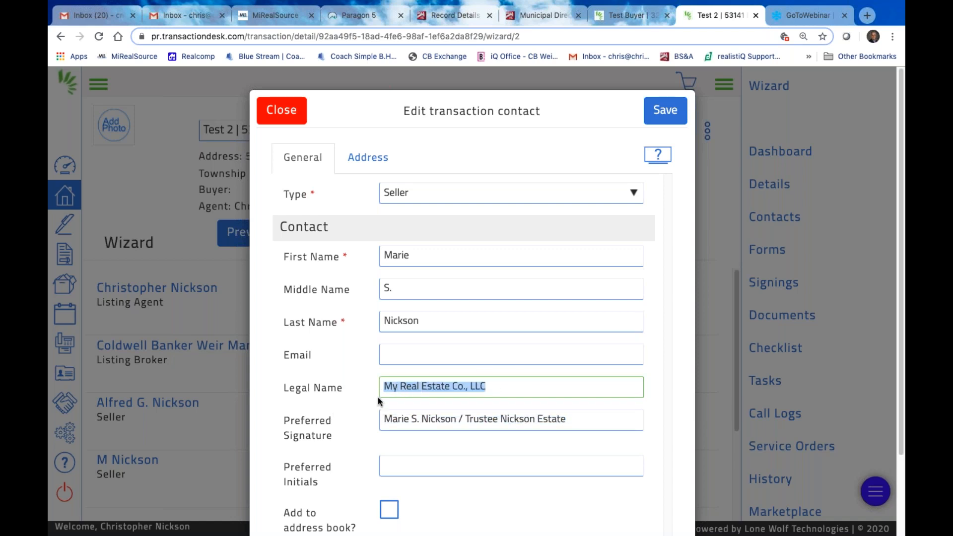
click(382, 420)
triple_click(596, 421)
key(ctrl+v)
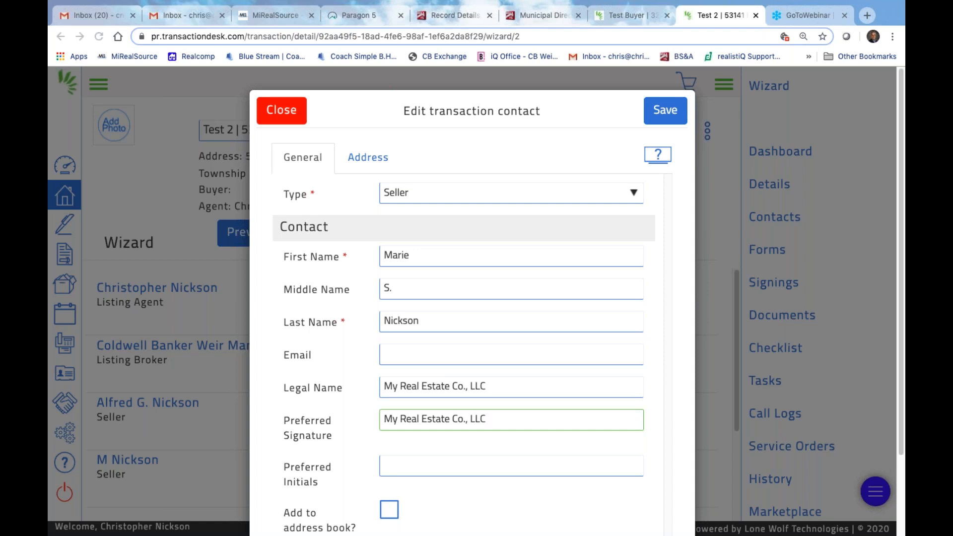
Fill in the seller's e-mail address and save the contact
click(401, 352)
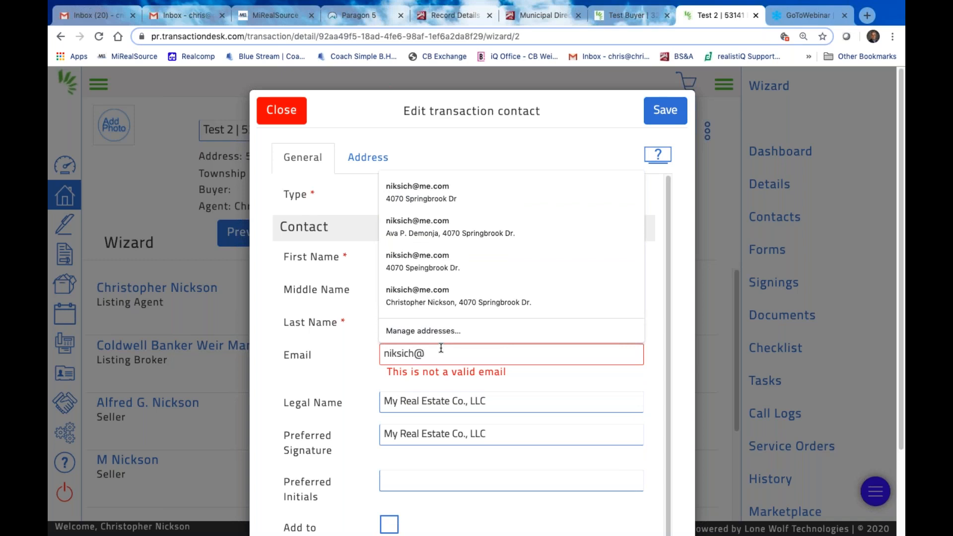
click(666, 110)
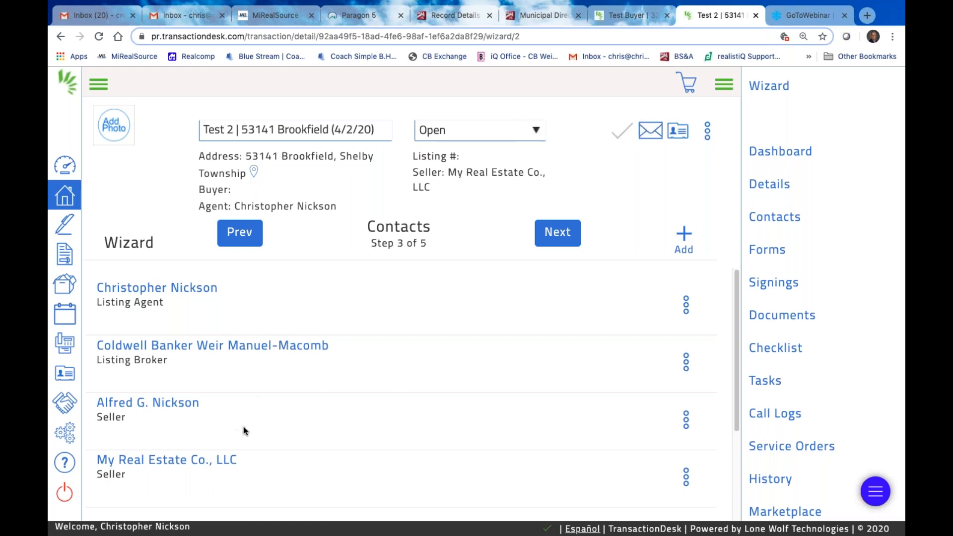
Scroll through the Contacts list to review the agent, broker and both sellers, including My Real Estate Co., LLC
scroll(243, 425, down, 1)
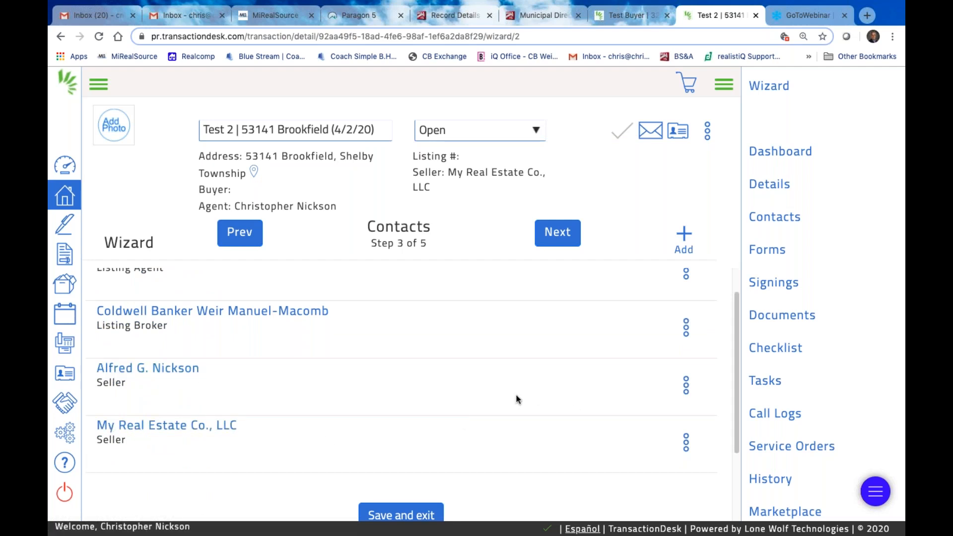
scroll(517, 398, down, 2)
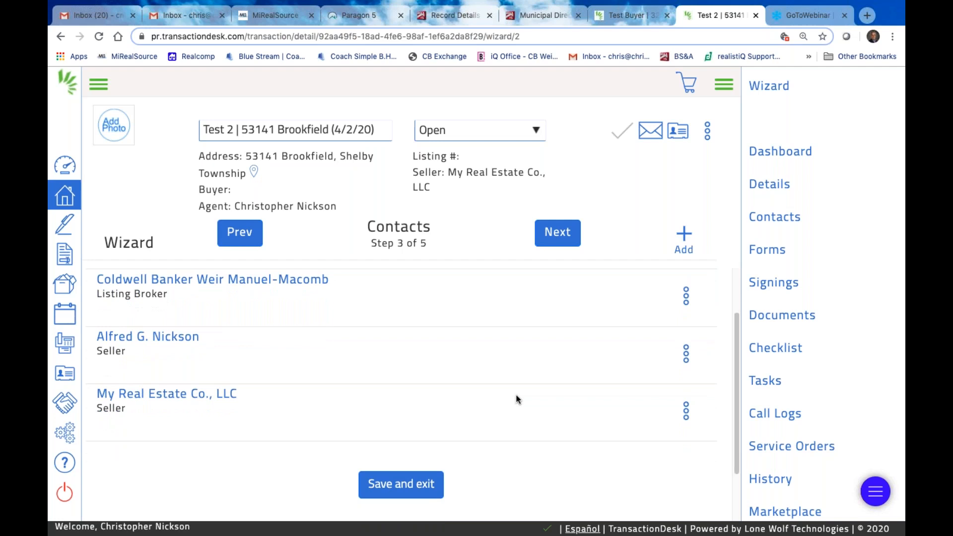
scroll(516, 399, down, 1)
scroll(517, 400, up, 2)
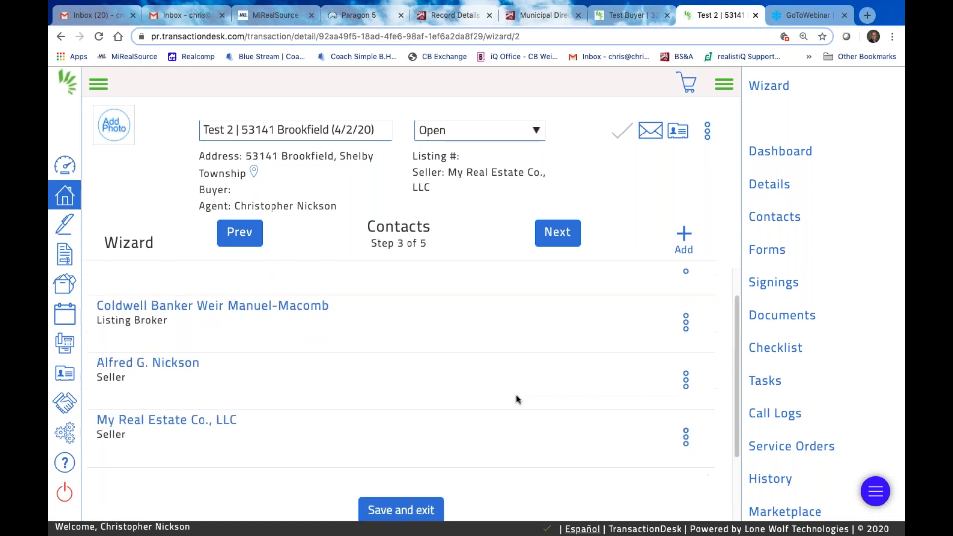
Edit the LLC seller contact, prefixing its Legal Name with the seller's full name and '/ Owner'
click(687, 440)
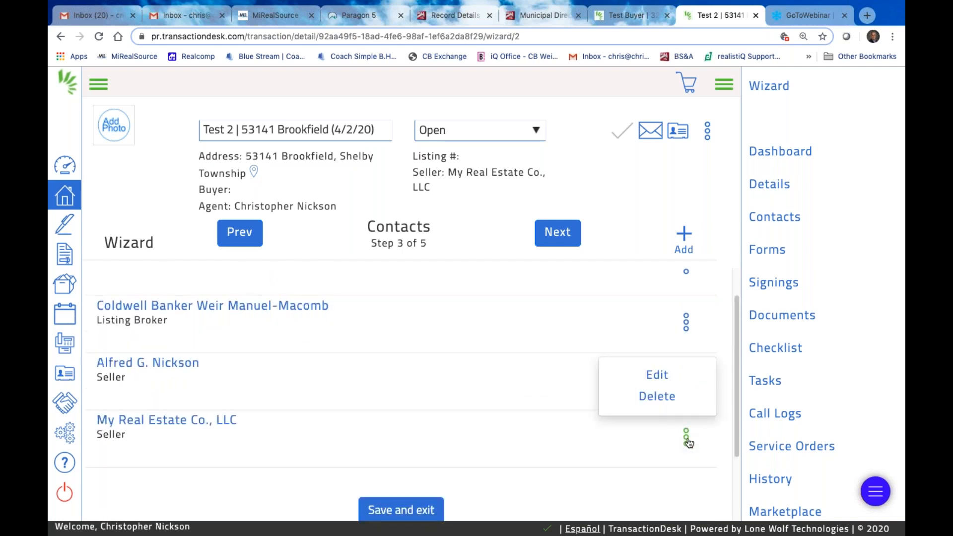
click(649, 377)
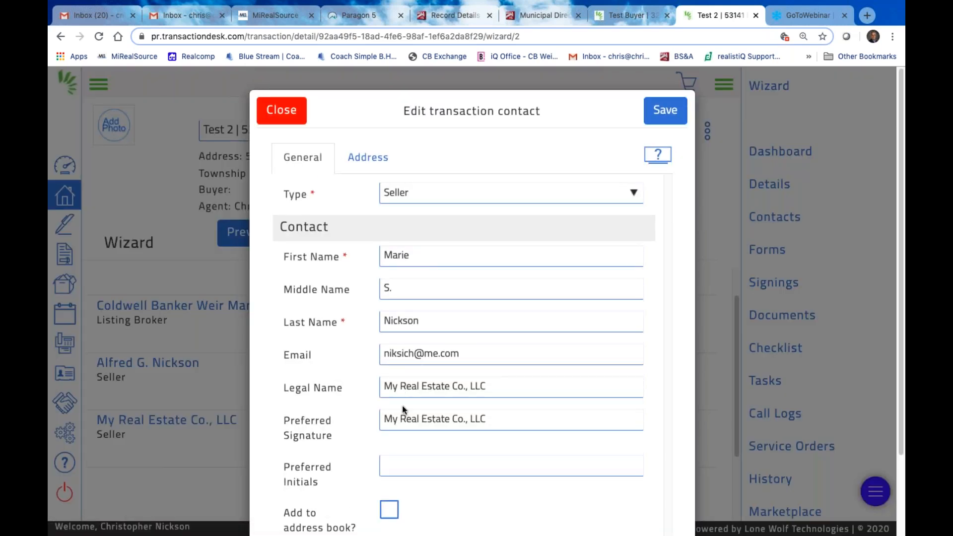
click(385, 388)
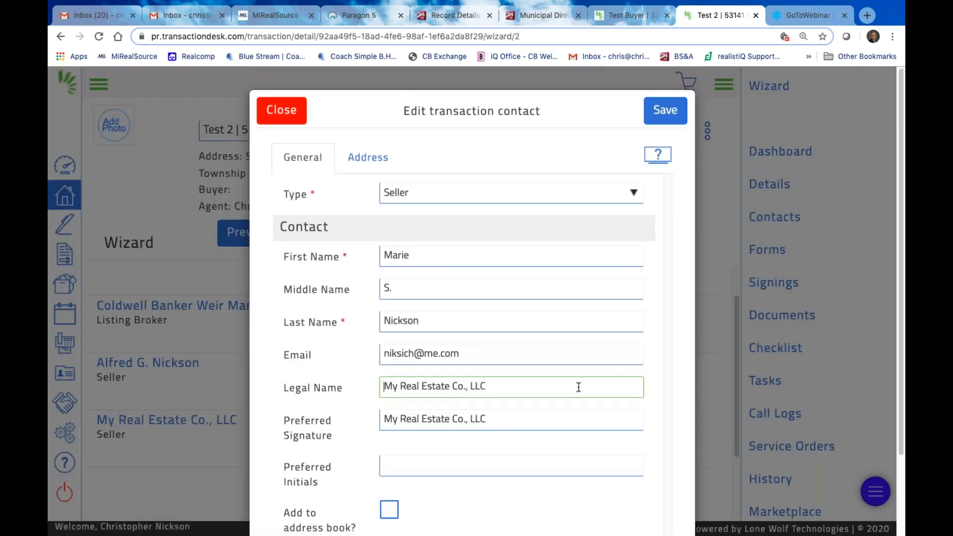
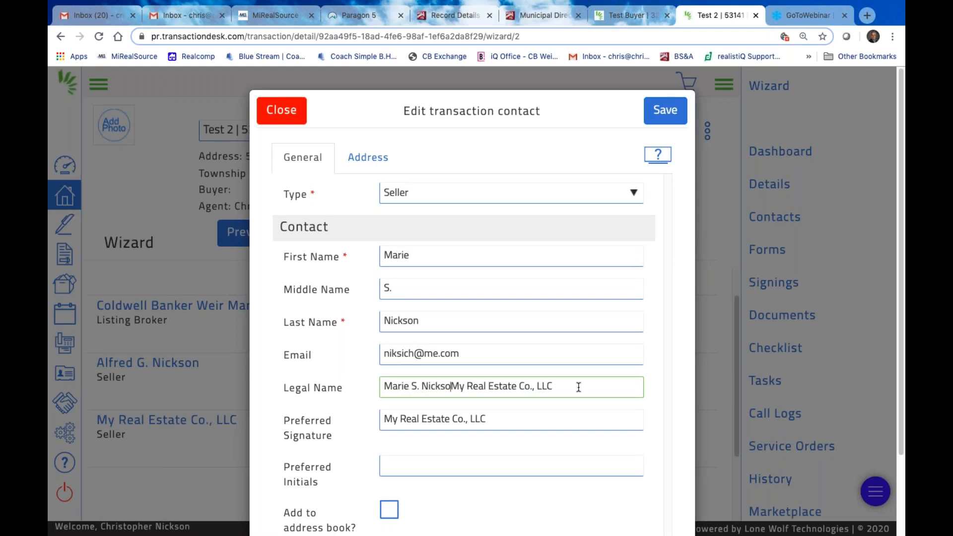
text(/ Owner)
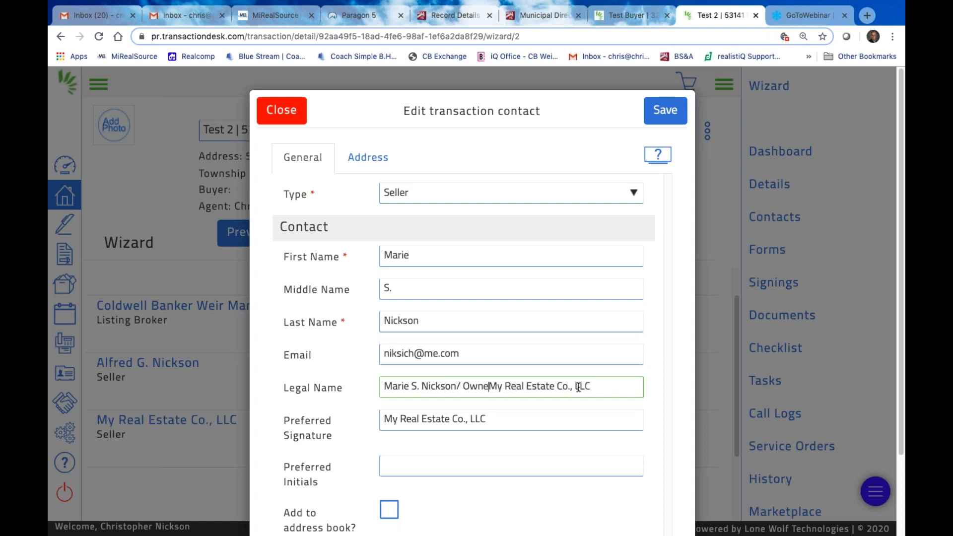
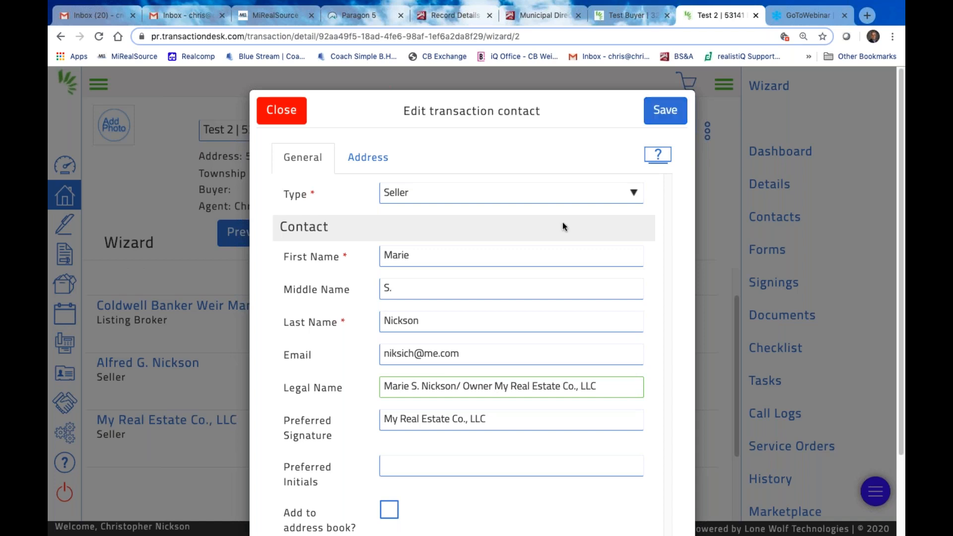
Tick 'Add to address book?' for the LLC seller contact and save it
scroll(466, 311, down, 2)
click(389, 415)
scroll(619, 176, up, 2)
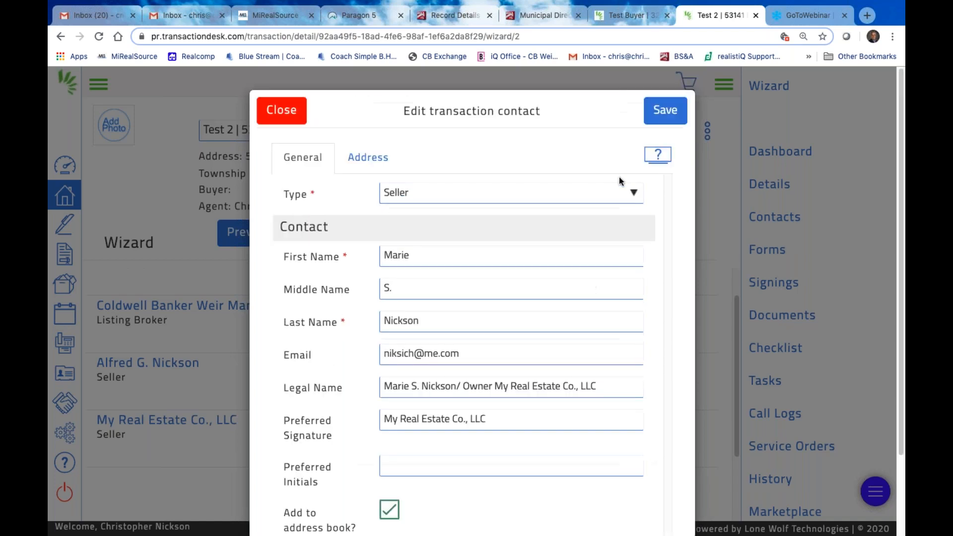
click(665, 110)
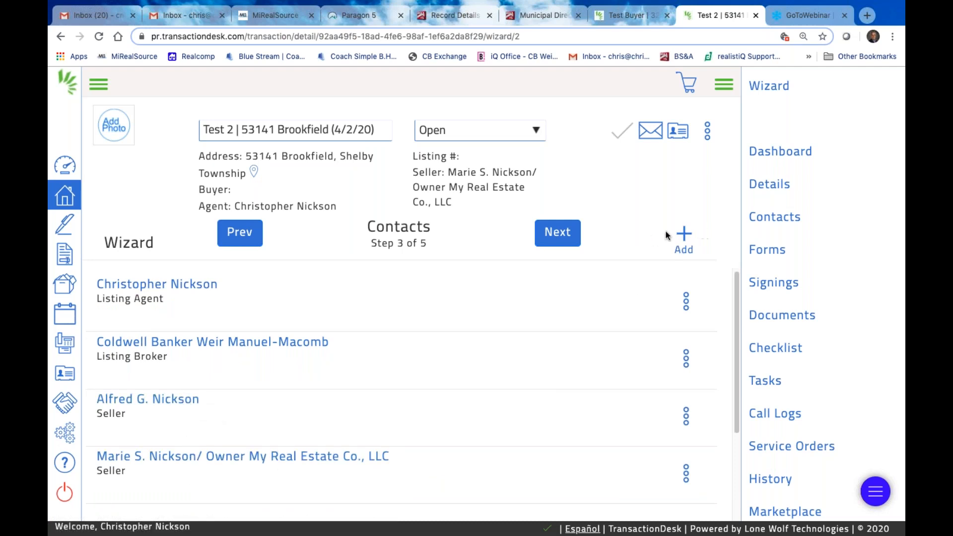
click(686, 235)
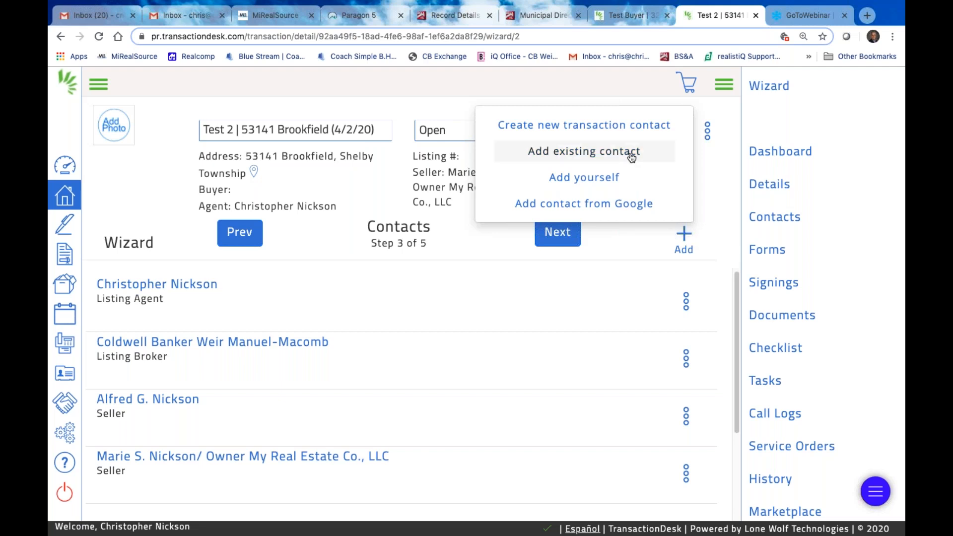
click(589, 128)
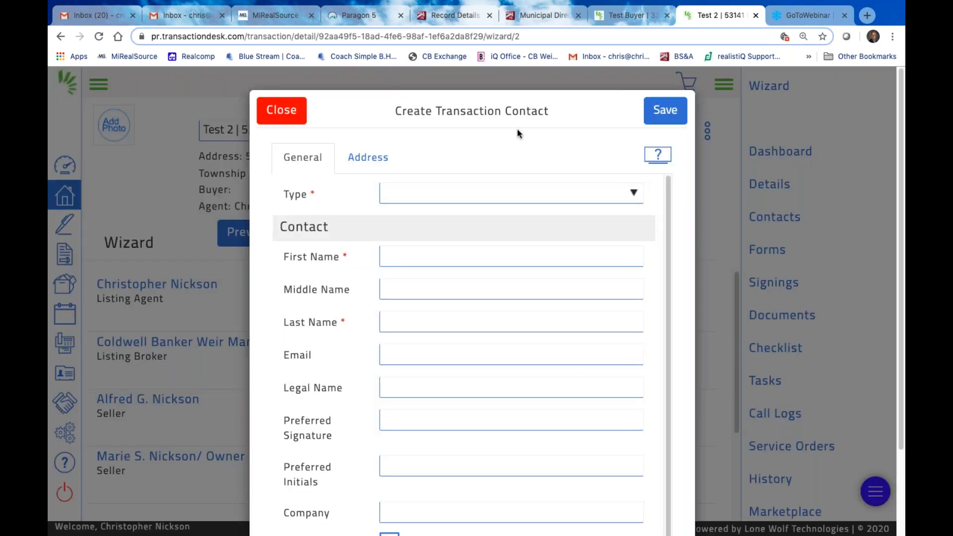
click(633, 192)
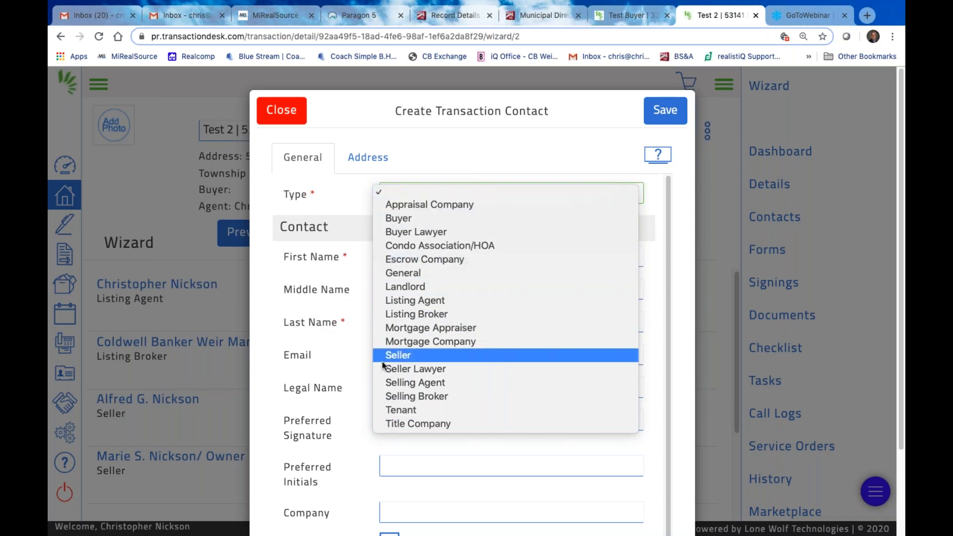
click(268, 106)
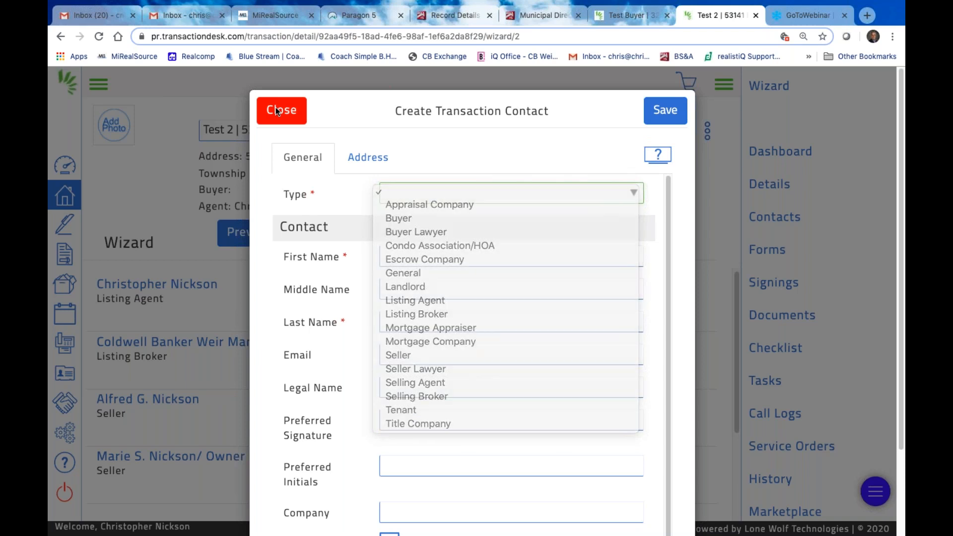
click(268, 105)
click(546, 236)
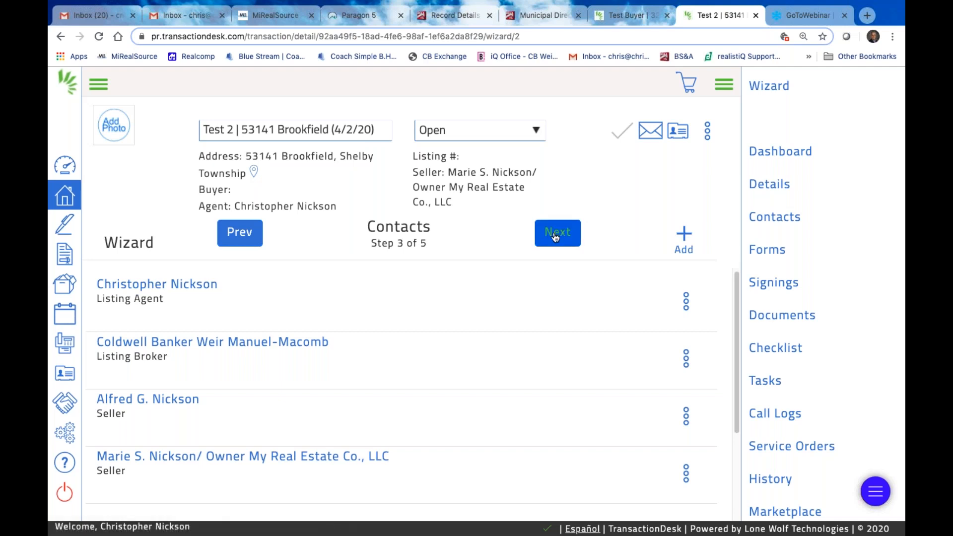
Advance to the Forms step (4 of 5) and review the listed CBWM forms
click(555, 237)
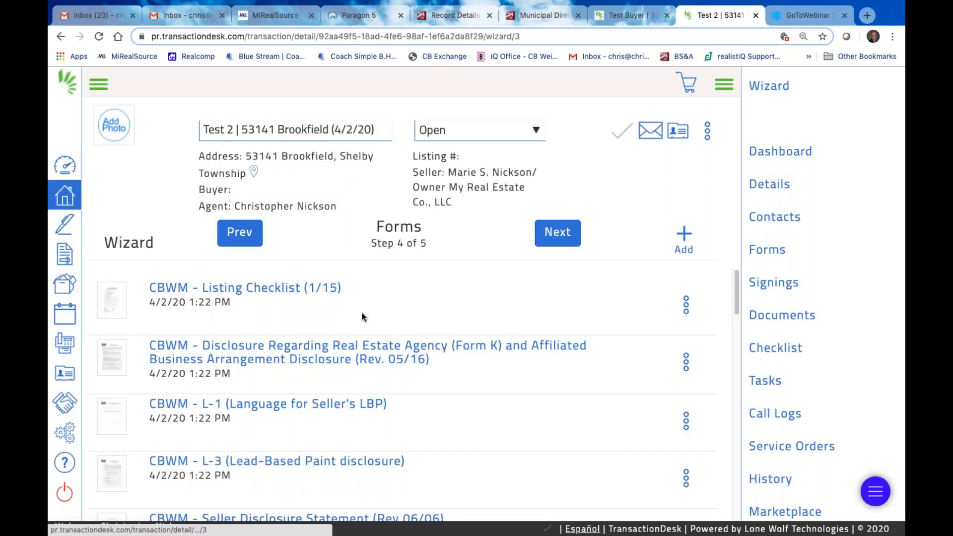
scroll(508, 368, down, 4)
scroll(508, 368, down, 12)
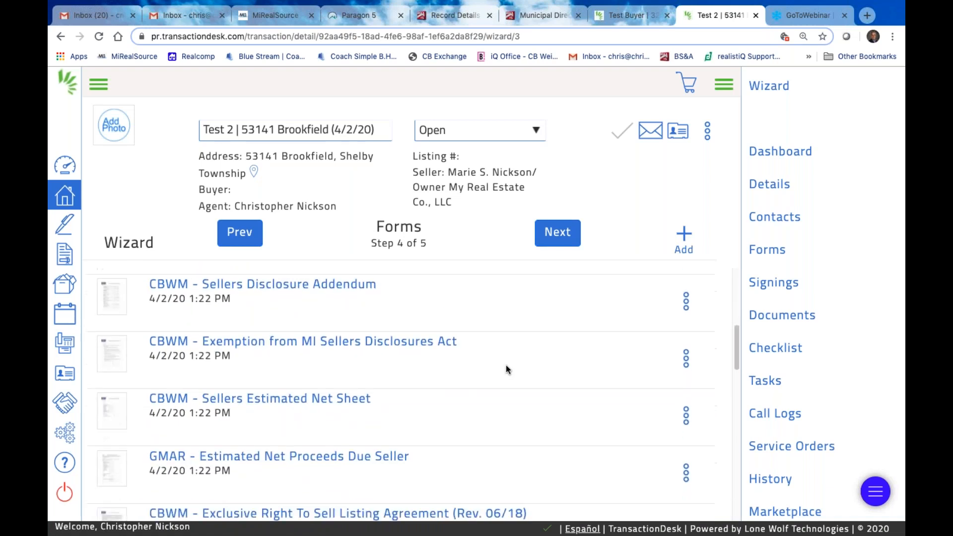
scroll(505, 365, down, 3)
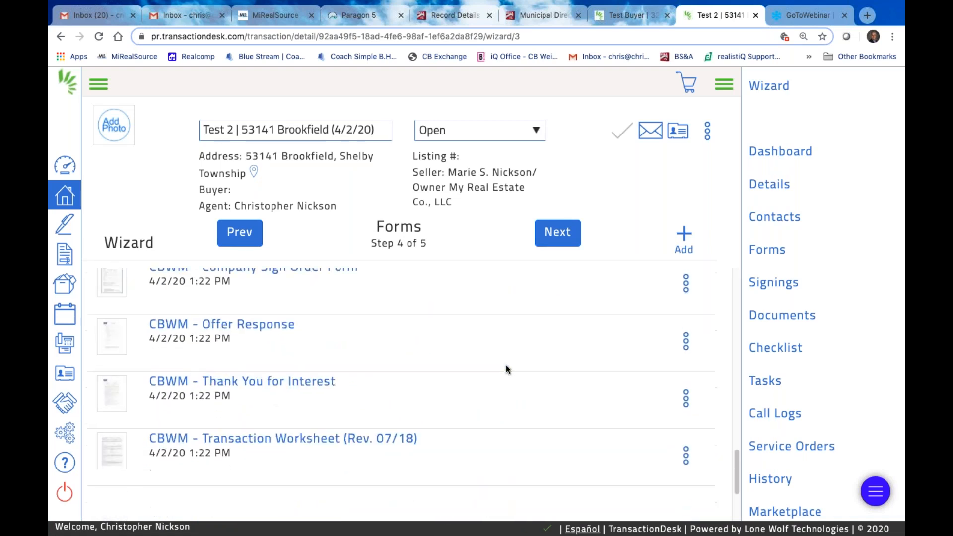
scroll(505, 365, up, 8)
scroll(507, 369, up, 5)
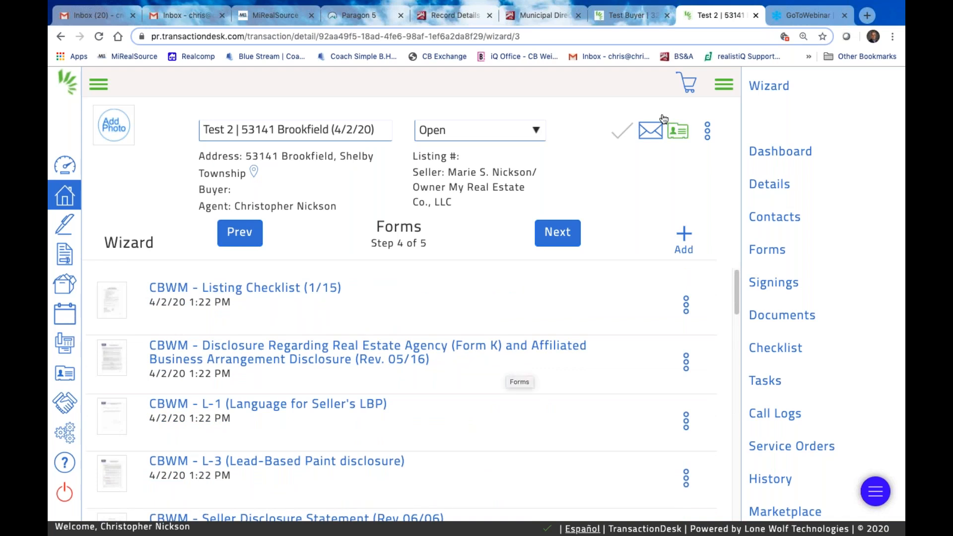
scroll(601, 312, down, 1)
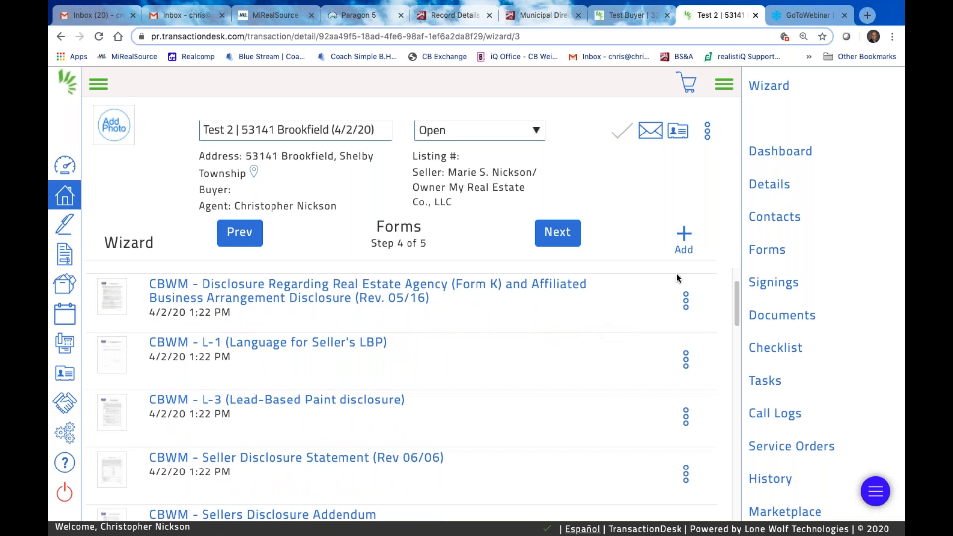
scroll(509, 333, down, 4)
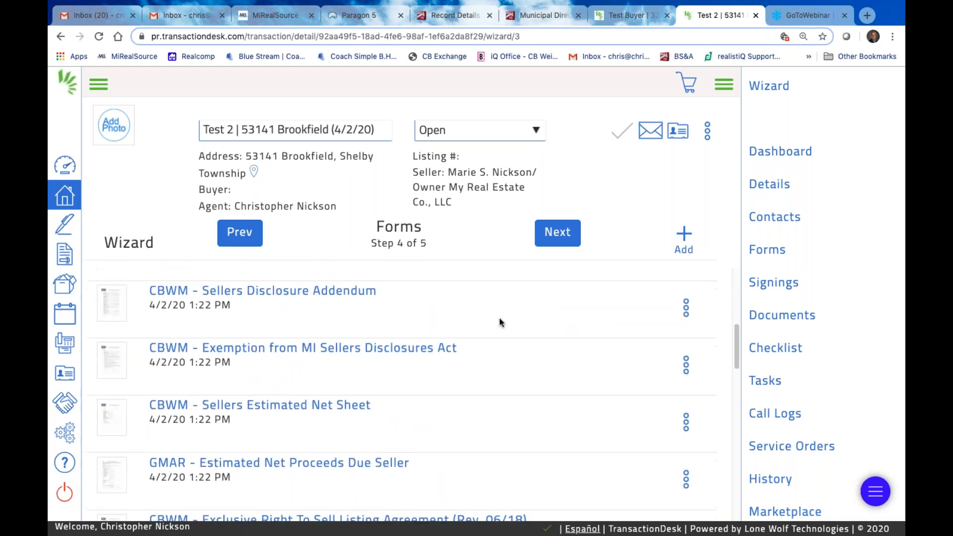
scroll(501, 327, up, 5)
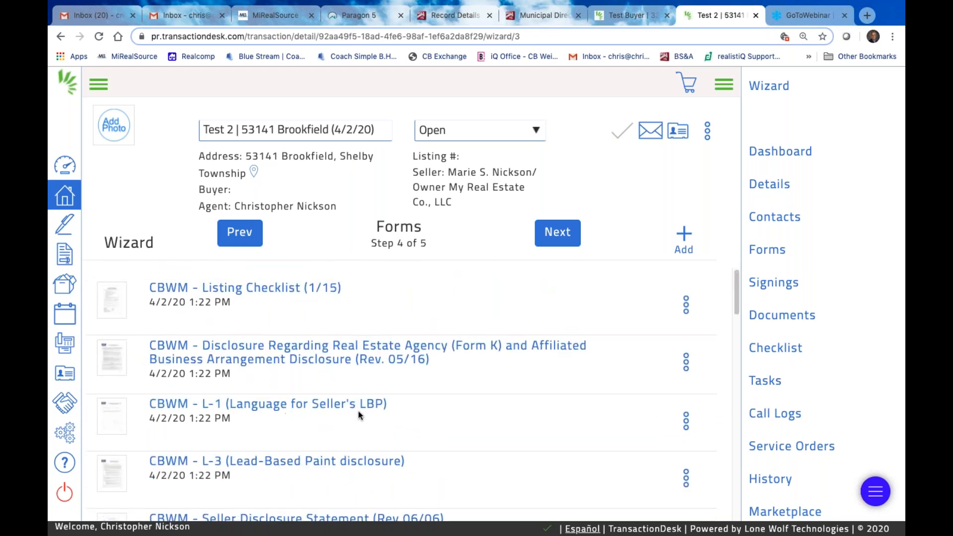
scroll(461, 377, down, 1)
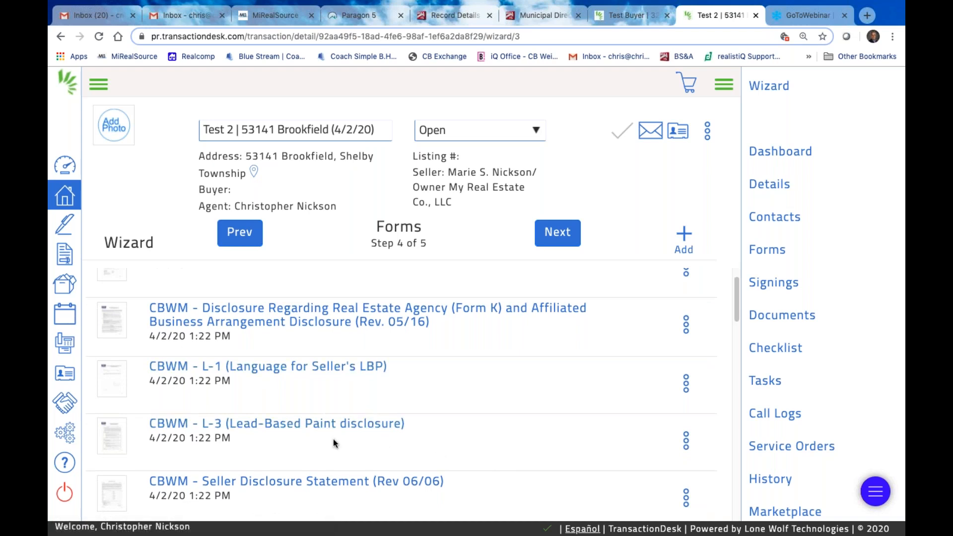
scroll(333, 439, up, 1)
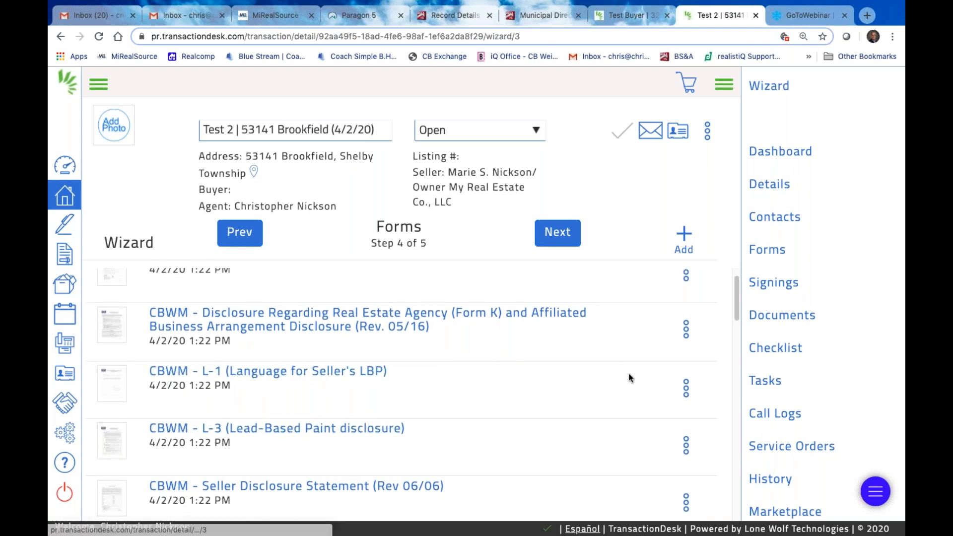
Delete the L-1 form and the Sellers Disclosure Addendum, confirming each
click(686, 391)
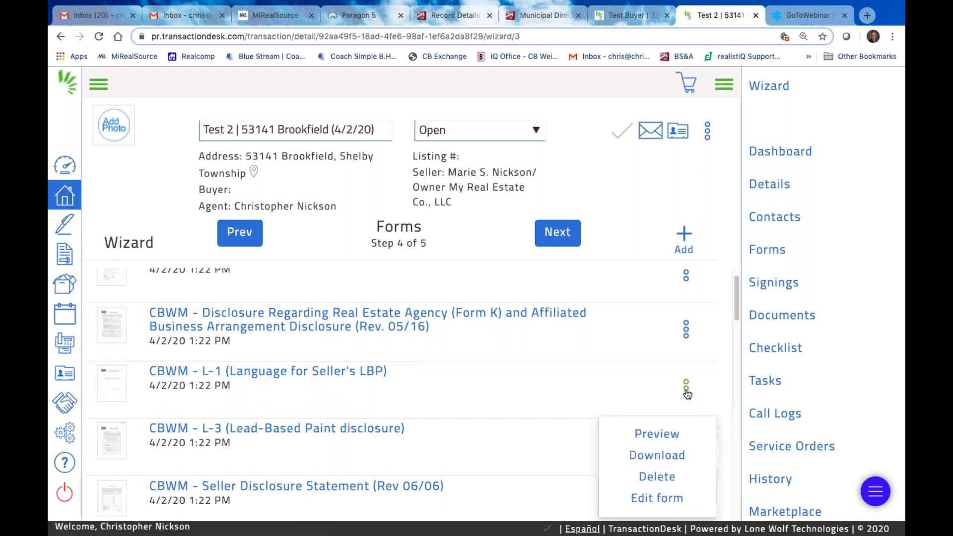
scroll(592, 401, down, 1)
click(653, 427)
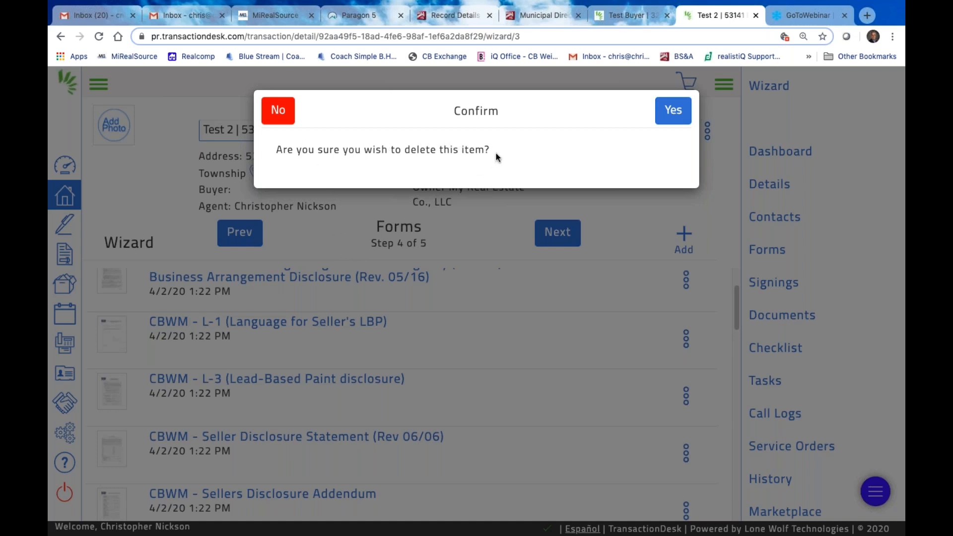
click(674, 109)
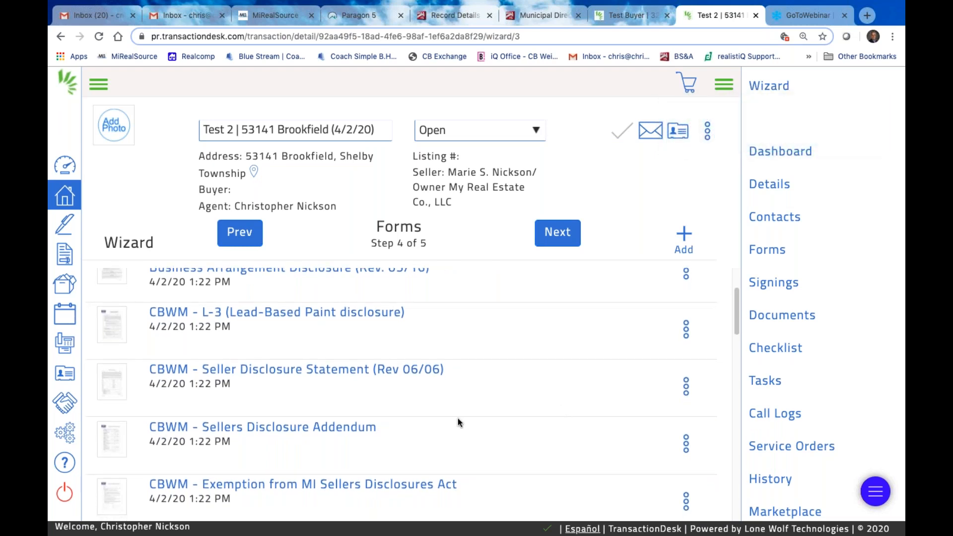
scroll(468, 393, down, 2)
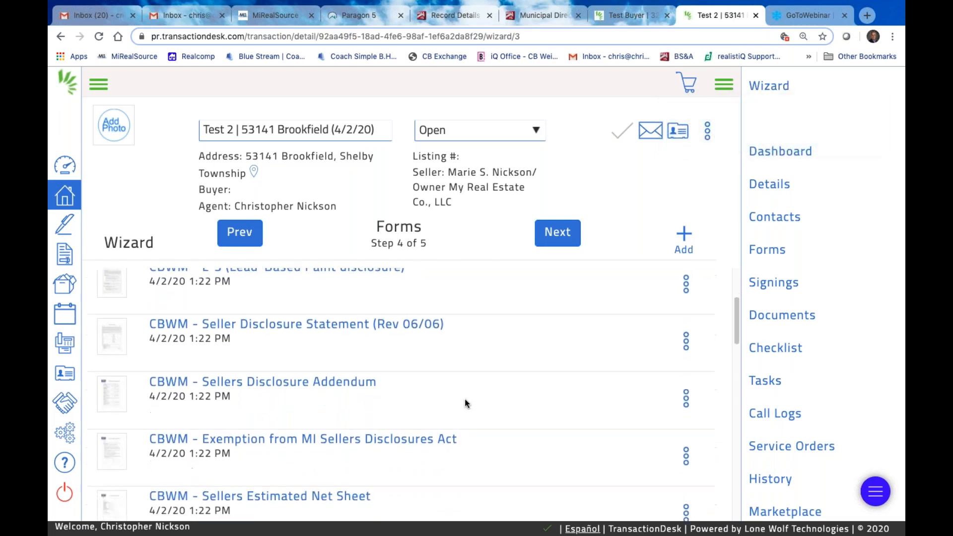
click(686, 377)
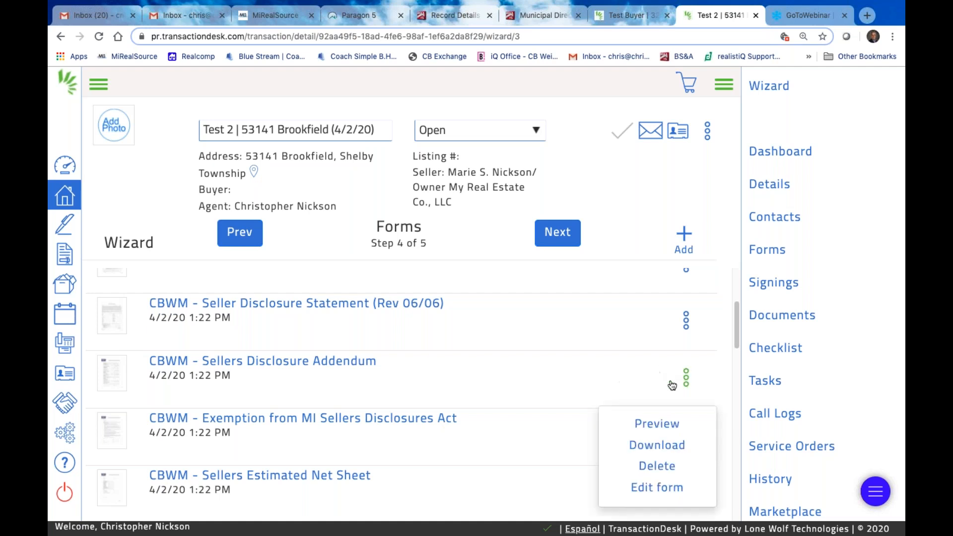
click(657, 466)
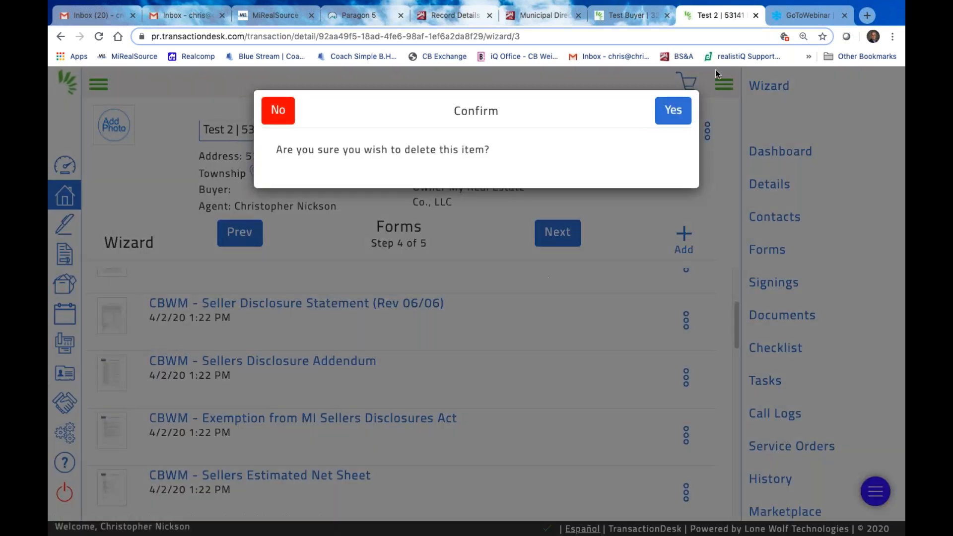
click(673, 104)
Delete the Private Road Addendum from the forms list
scroll(500, 430, down, 2)
scroll(501, 435, down, 3)
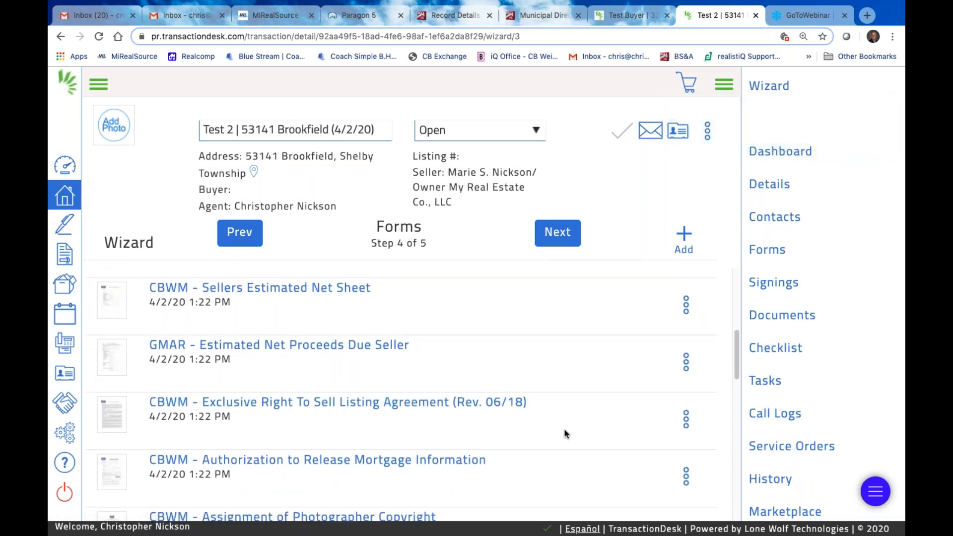
scroll(602, 449, down, 3)
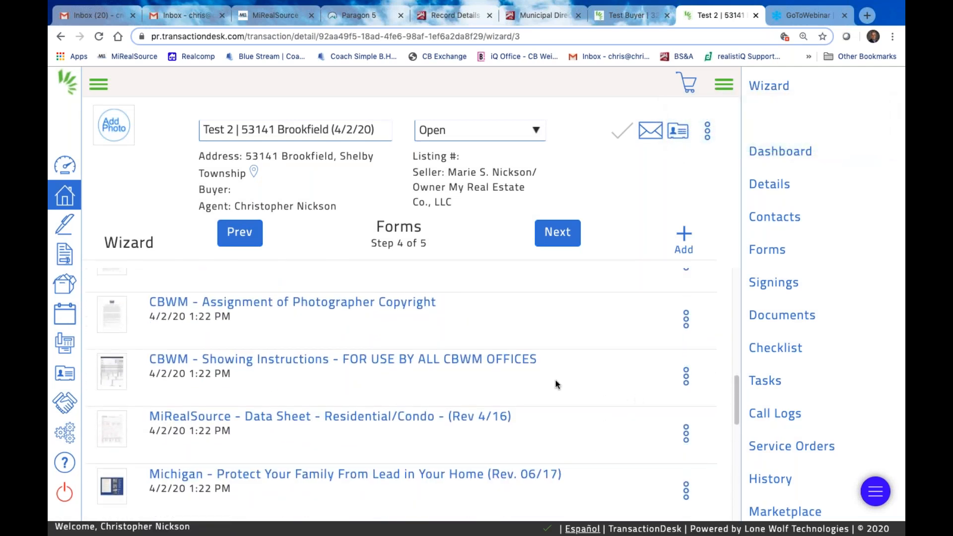
scroll(572, 373, down, 1)
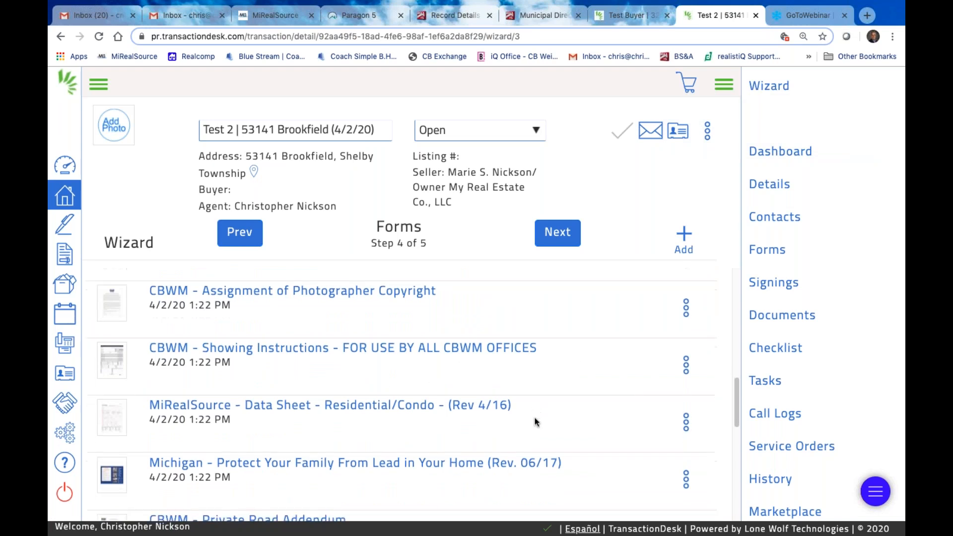
scroll(575, 454, down, 3)
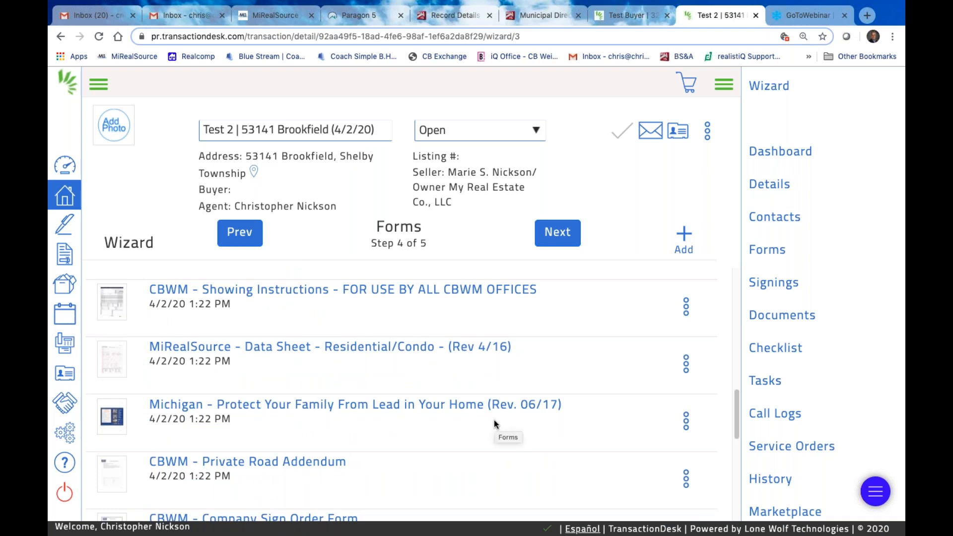
scroll(422, 436, down, 9)
scroll(399, 418, up, 1)
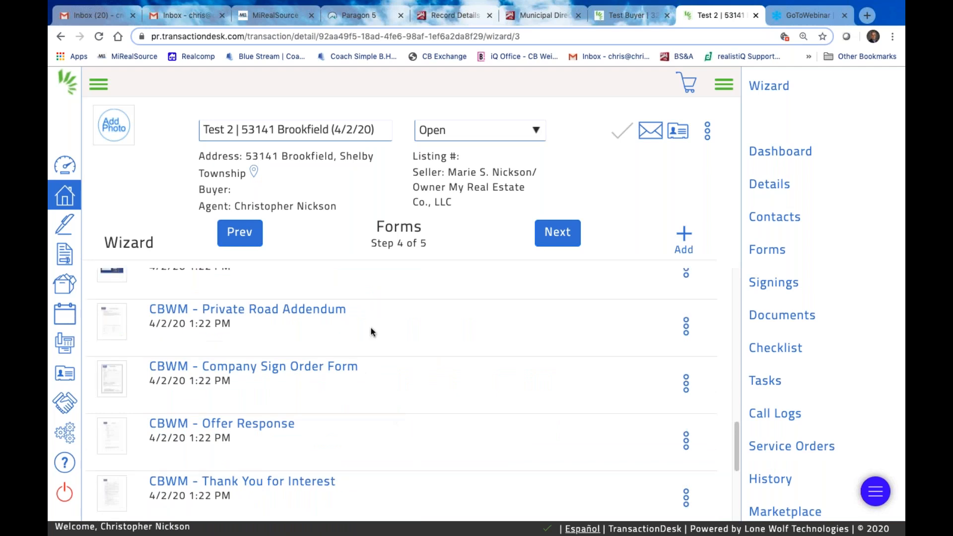
click(686, 326)
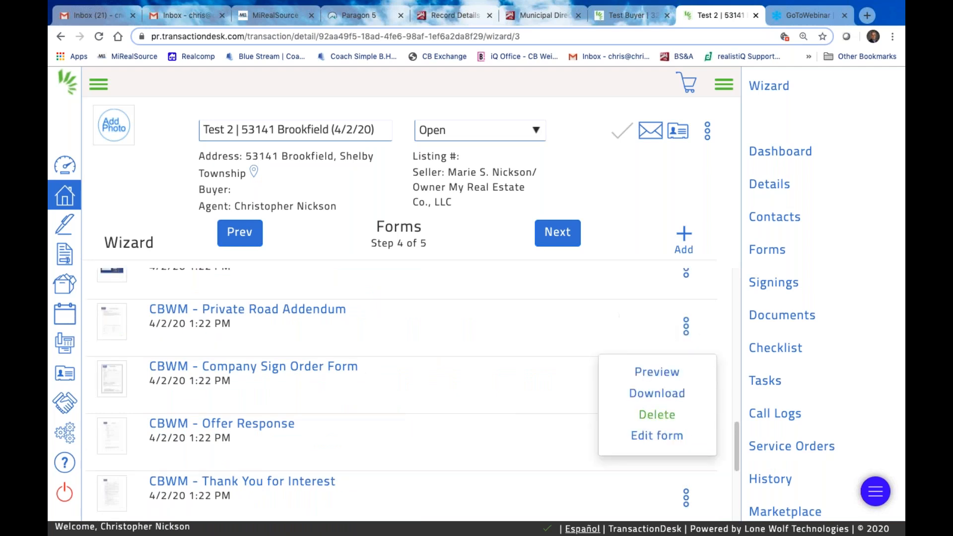
click(657, 415)
click(674, 111)
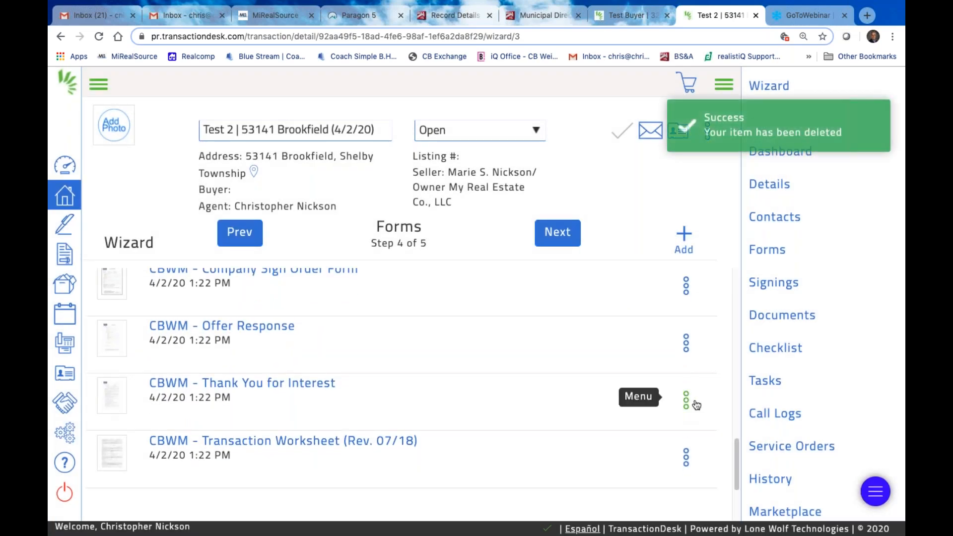
Delete the Thank You for Interest and Offer Response forms, confirming each
click(686, 400)
click(671, 489)
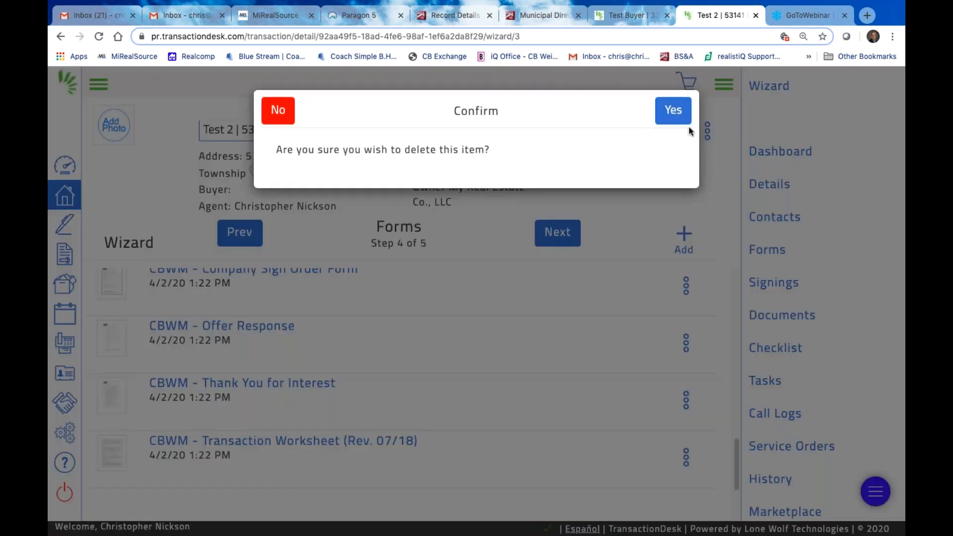
click(678, 114)
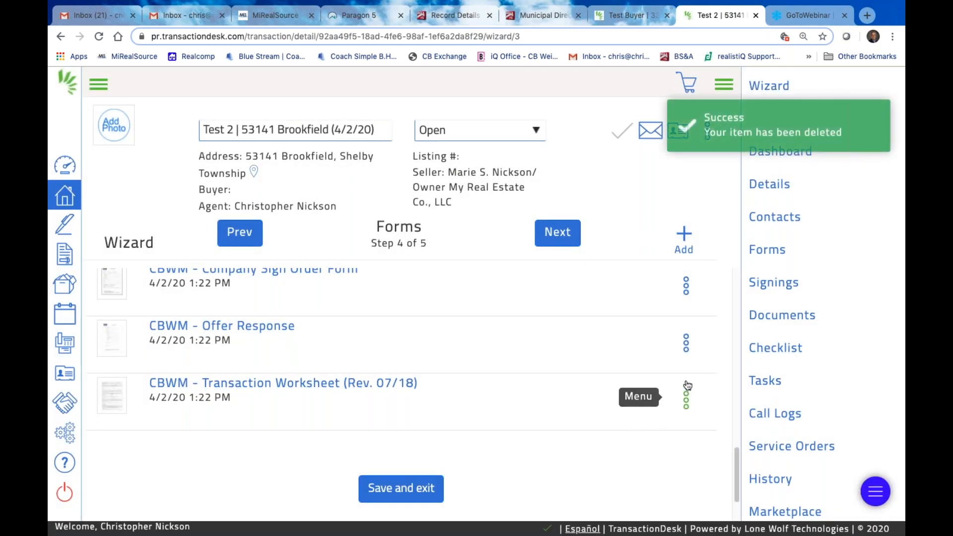
click(686, 344)
click(667, 432)
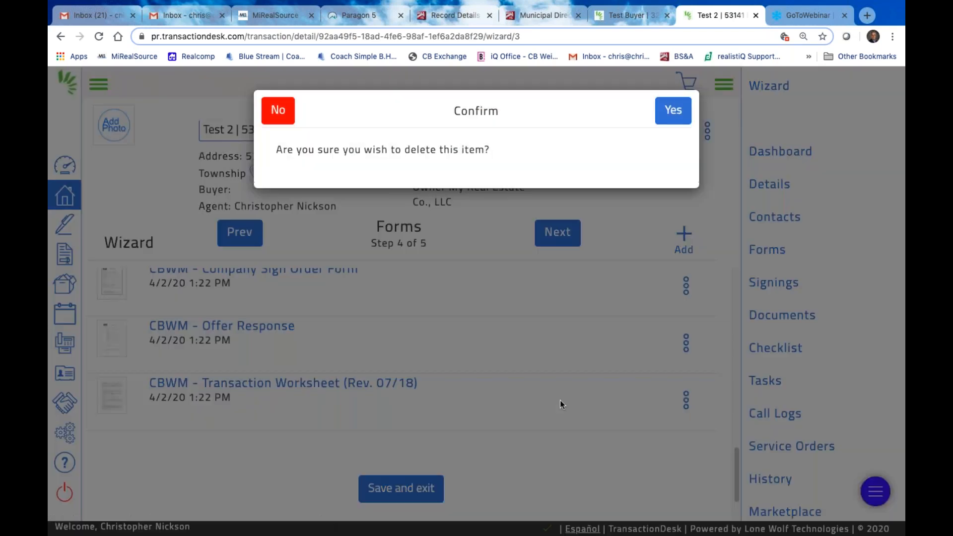
click(675, 110)
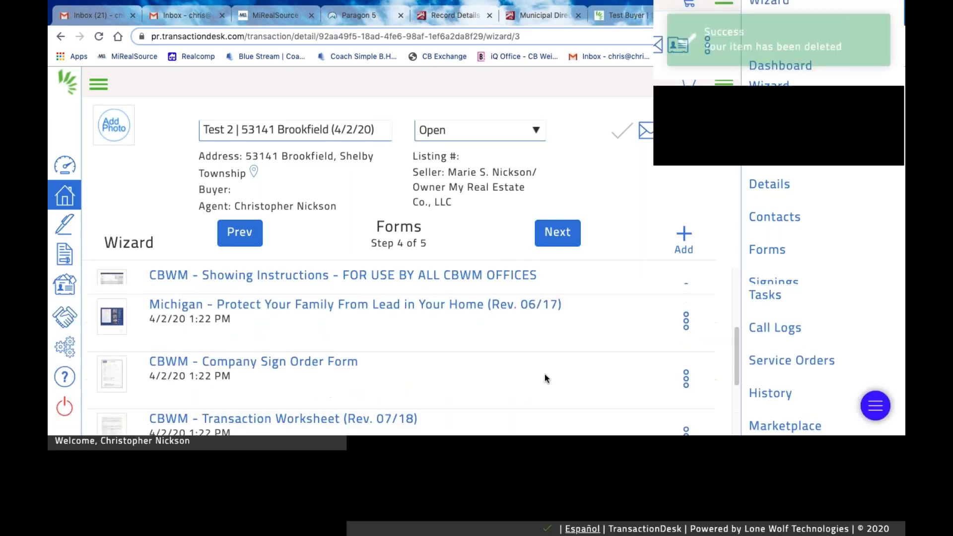
scroll(550, 365, up, 2)
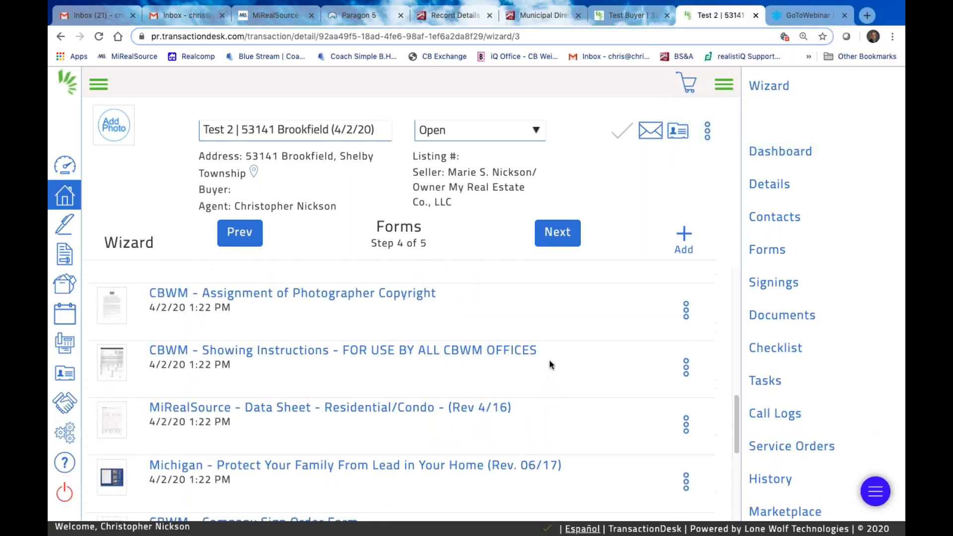
scroll(472, 348, up, 1)
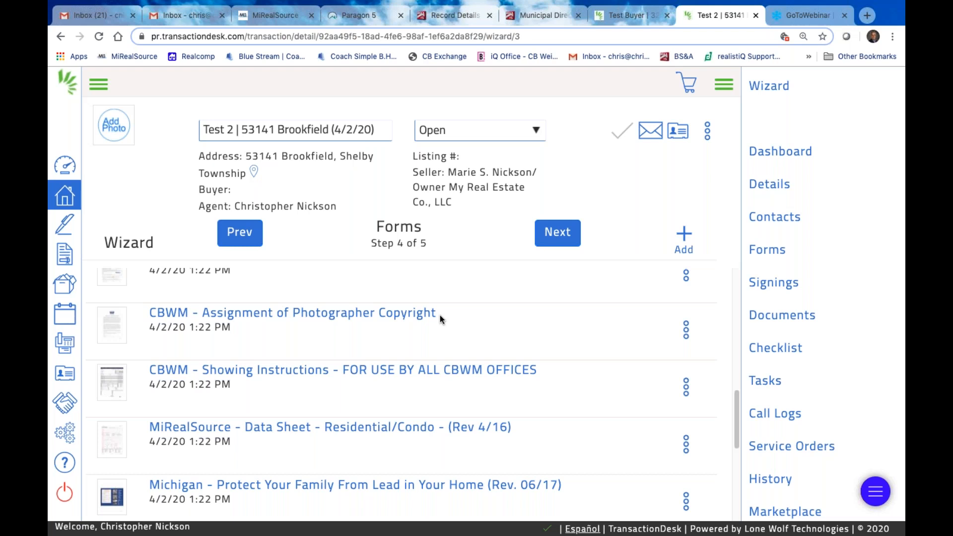
Delete the CBWM - Assignment of Photographer Copyright form, confirming with Yes
scroll(287, 331, up, 1)
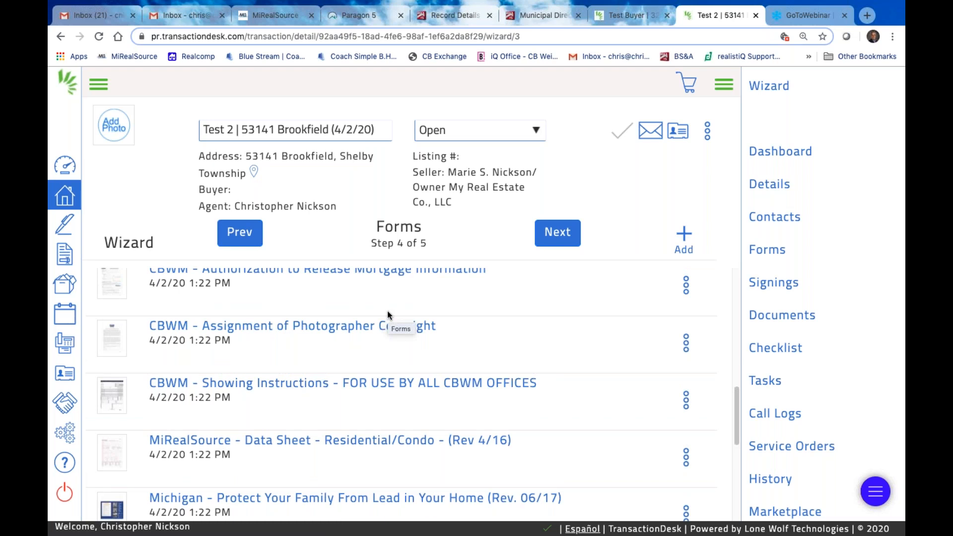
scroll(371, 371, down, 2)
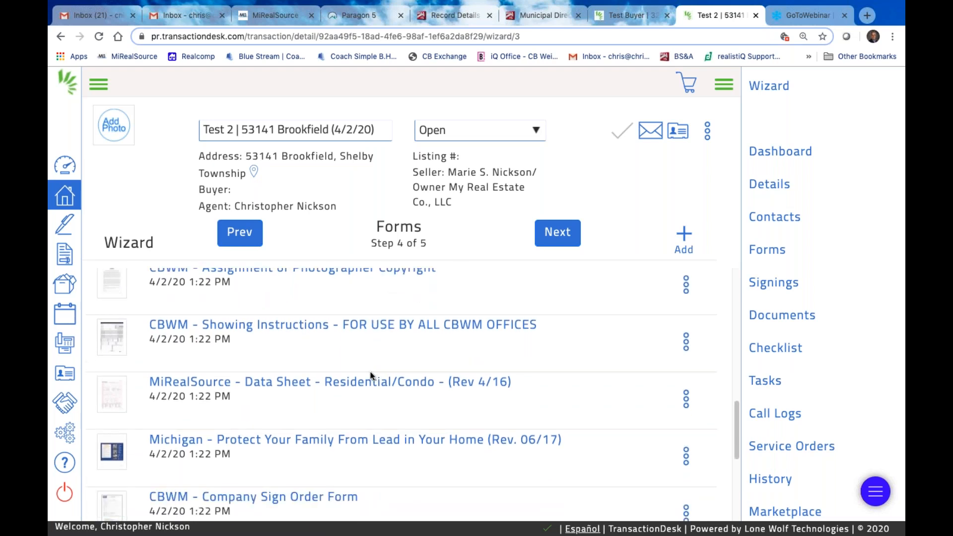
scroll(371, 376, down, 3)
scroll(213, 335, up, 4)
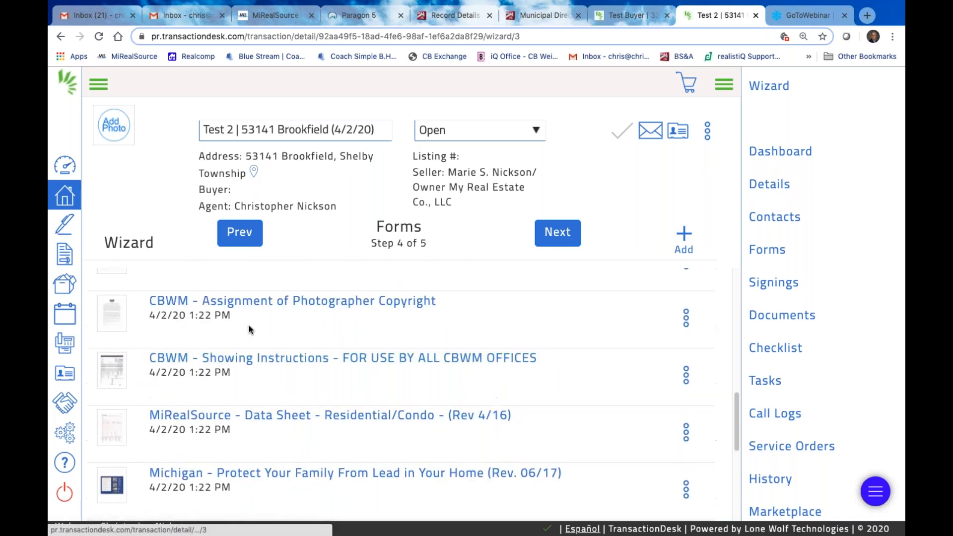
click(687, 321)
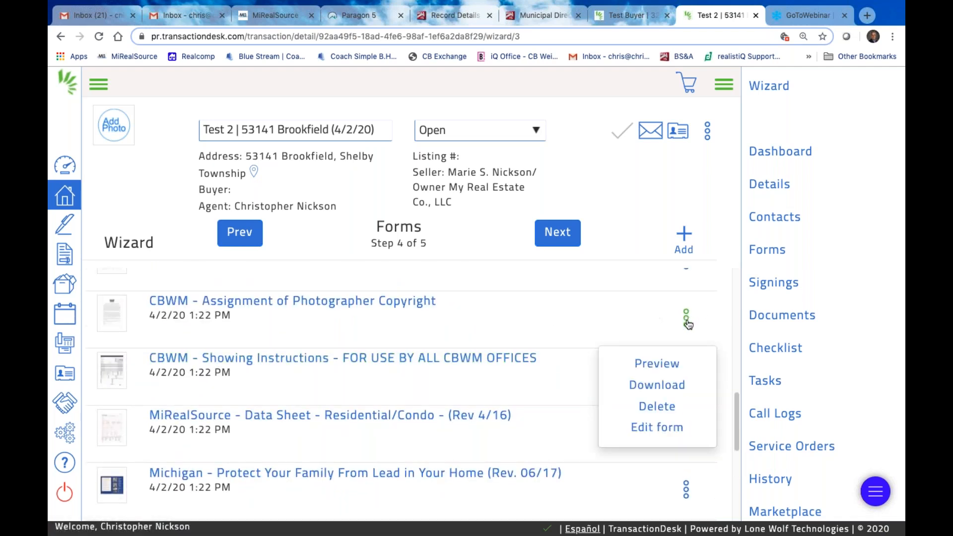
click(660, 403)
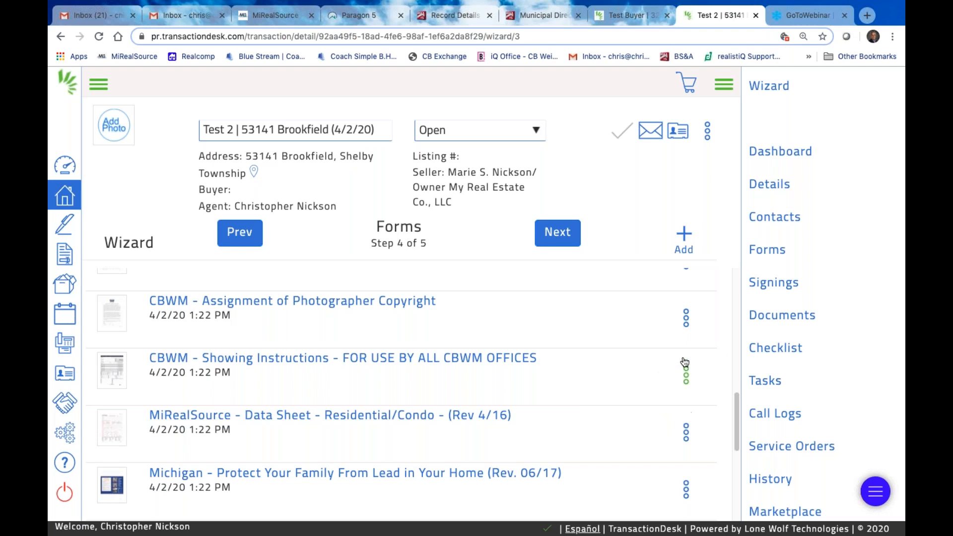
click(684, 319)
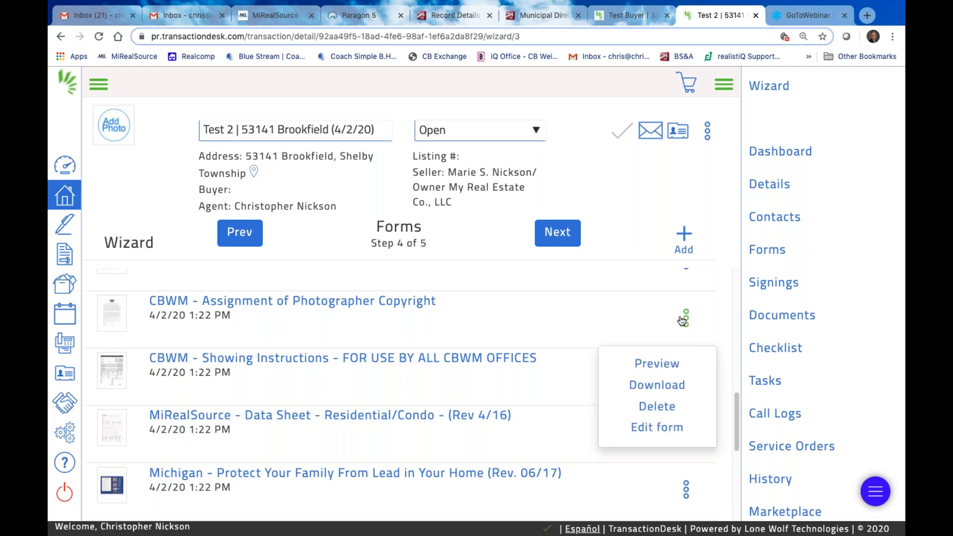
click(657, 407)
click(676, 112)
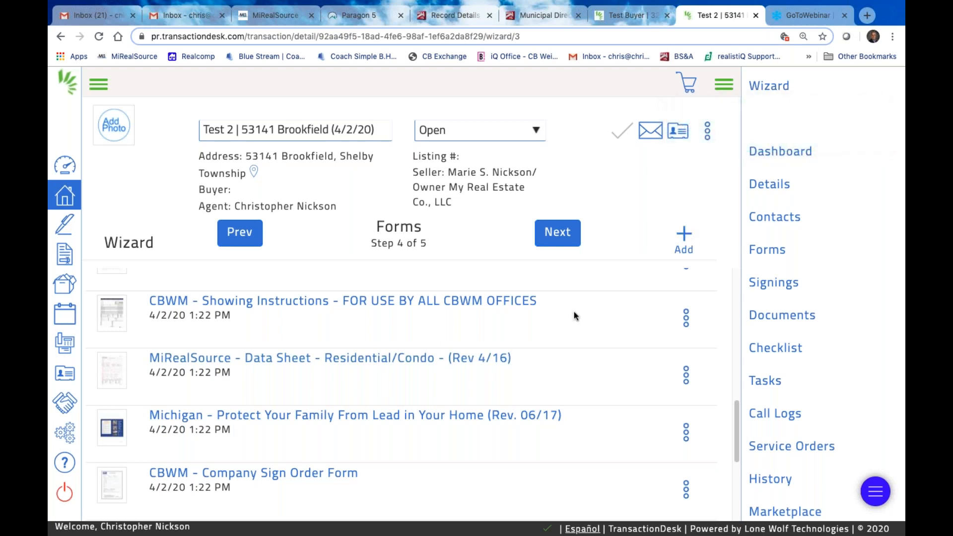
scroll(561, 367, down, 5)
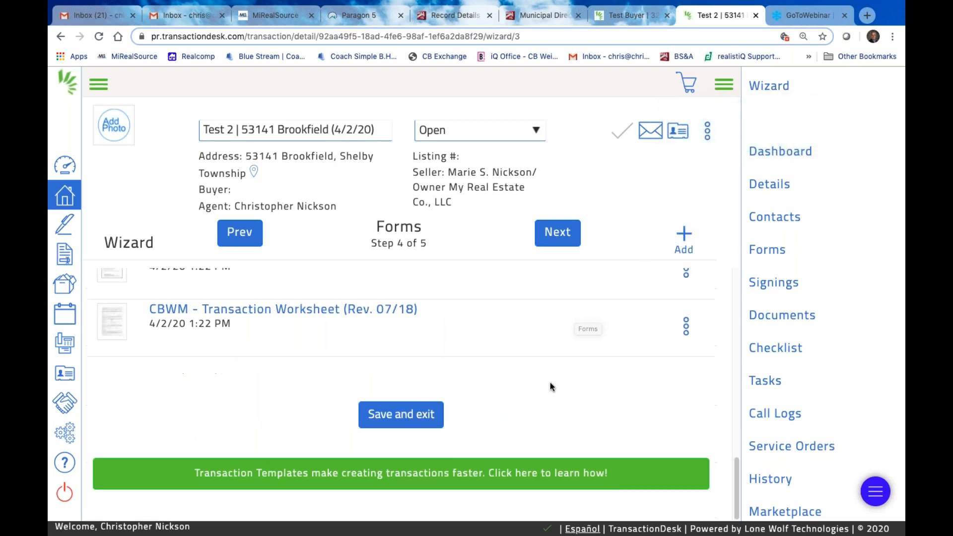
scroll(548, 382, up, 7)
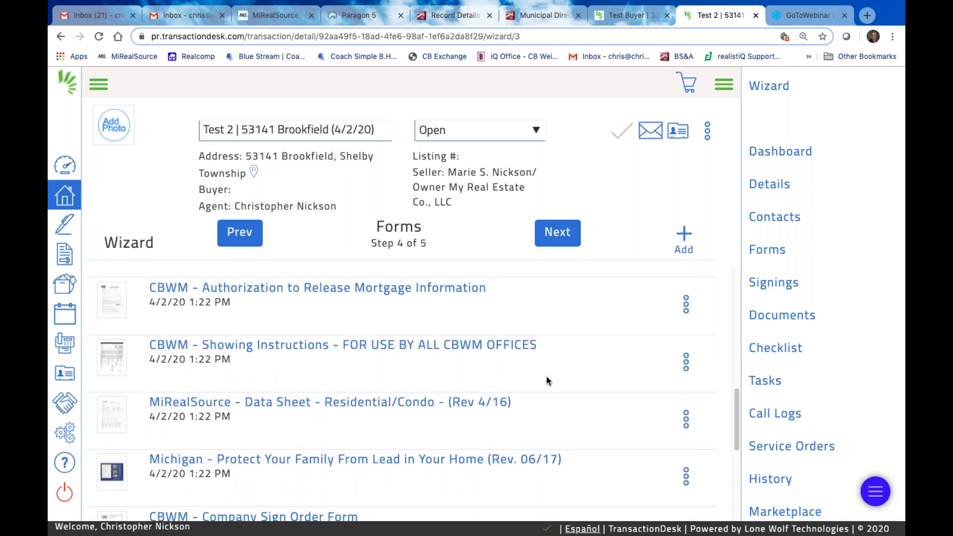
scroll(547, 381, up, 8)
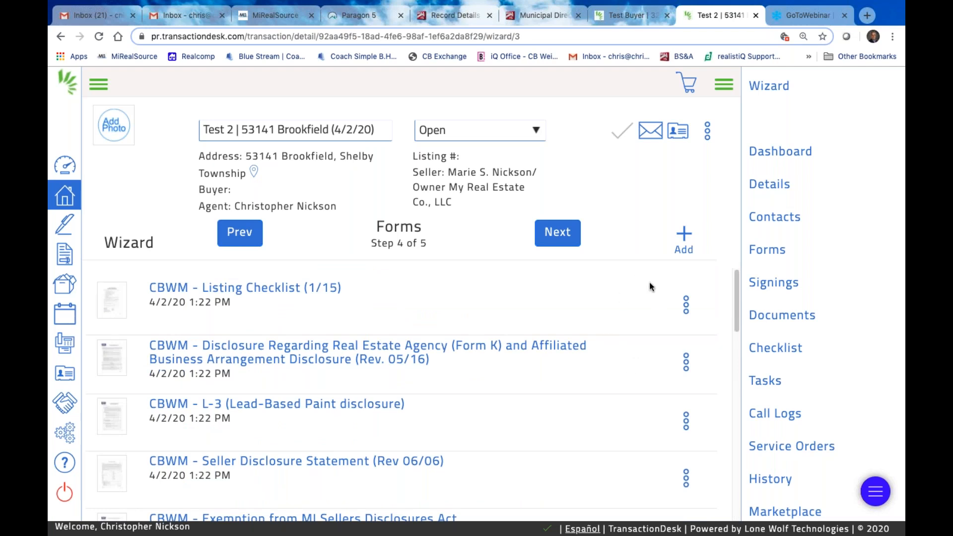
Open the Add forms to transaction library and browse its forms
click(684, 235)
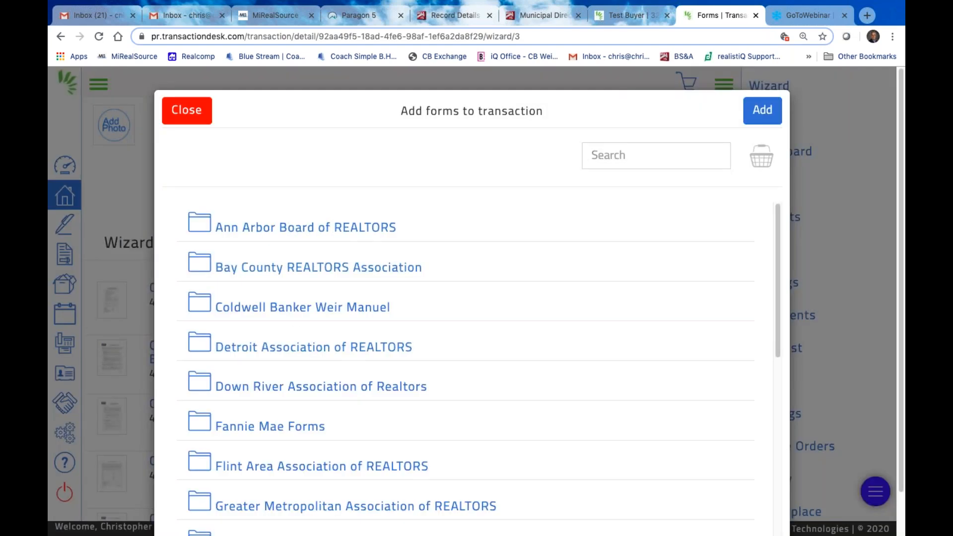
scroll(304, 262, down, 1)
scroll(316, 374, down, 8)
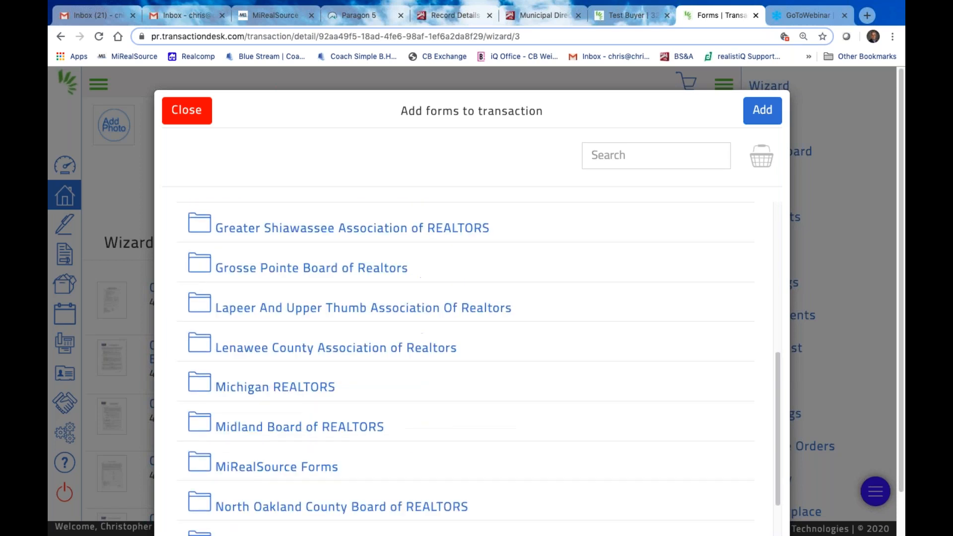
scroll(313, 367, up, 10)
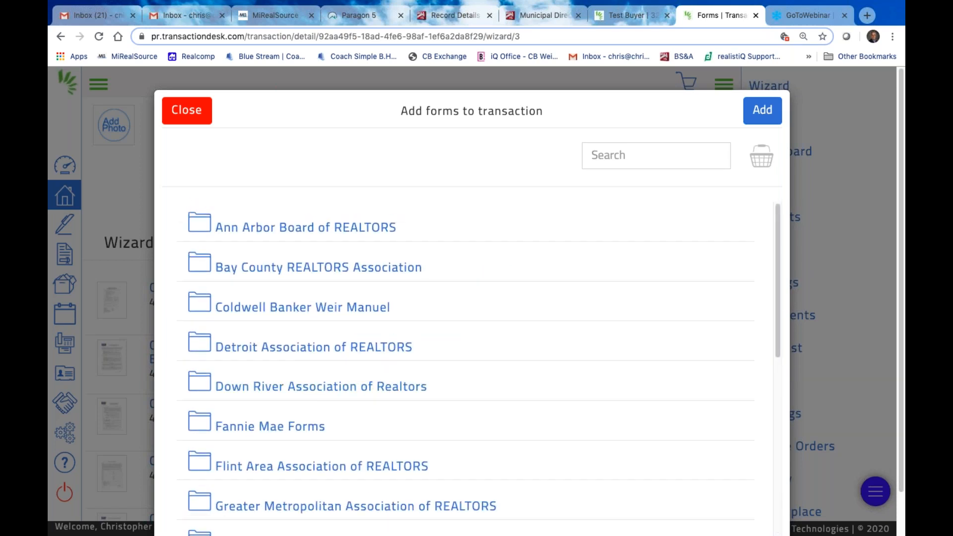
scroll(415, 342, down, 1)
scroll(415, 305, up, 1)
scroll(415, 304, down, 5)
scroll(415, 304, up, 5)
Search the form library for 'copyright'
click(647, 155)
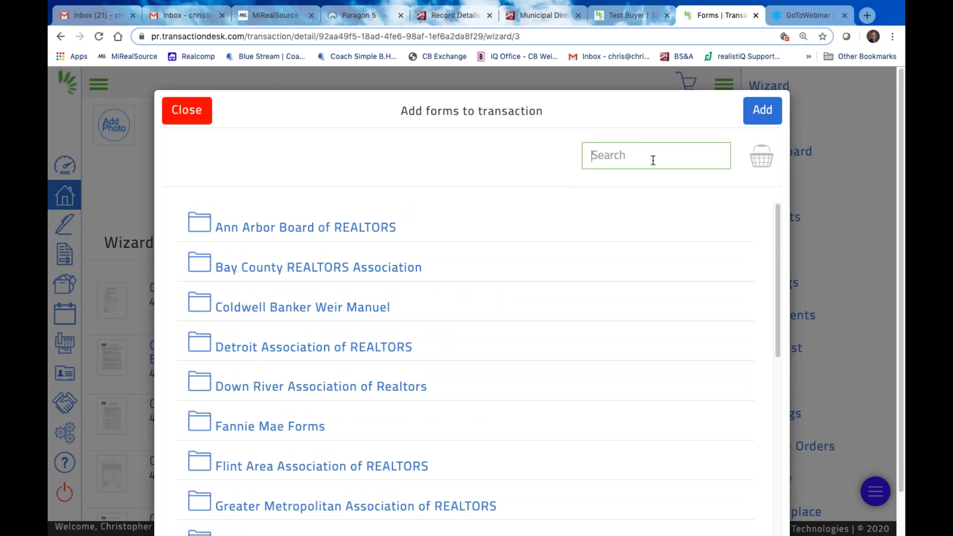
text(copyright)
click(720, 157)
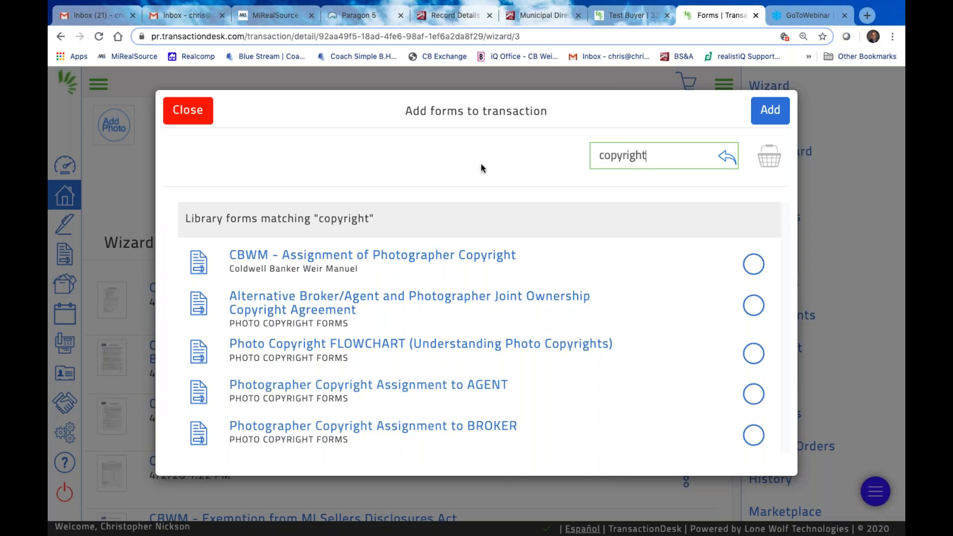
Try the search 'mirealsource copyrigh', then trim it back to copyright and rerun it
drag(645, 156, 573, 165)
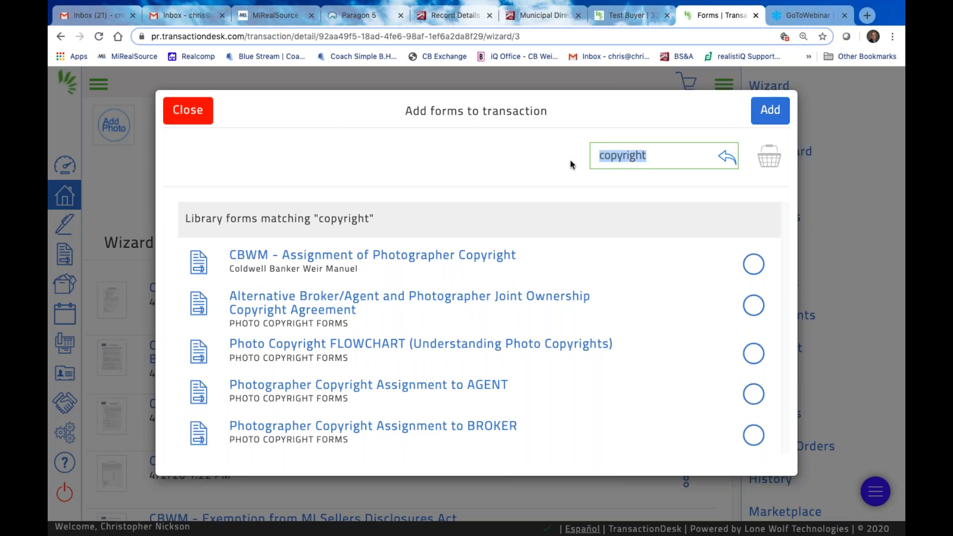
text(mi)
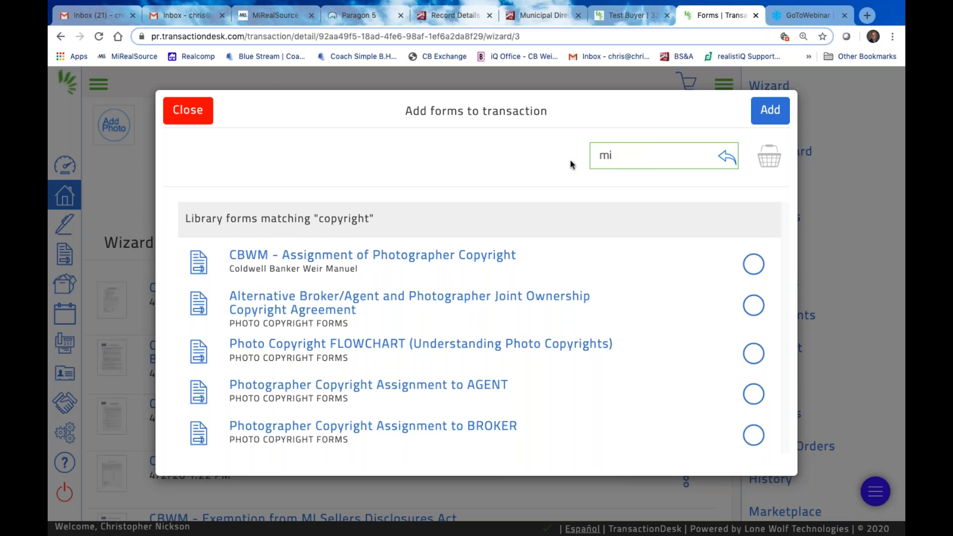
text(realsourc)
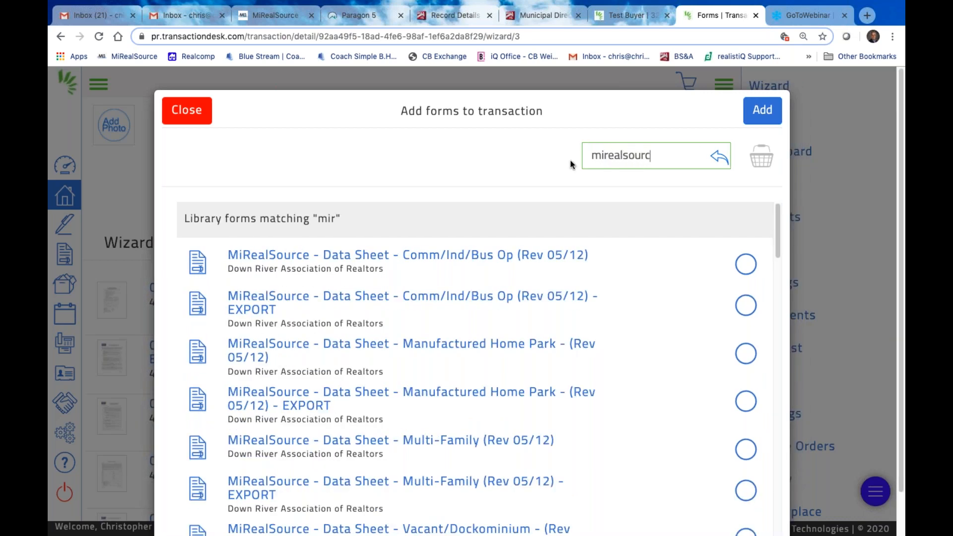
text(e copyright)
key(Return)
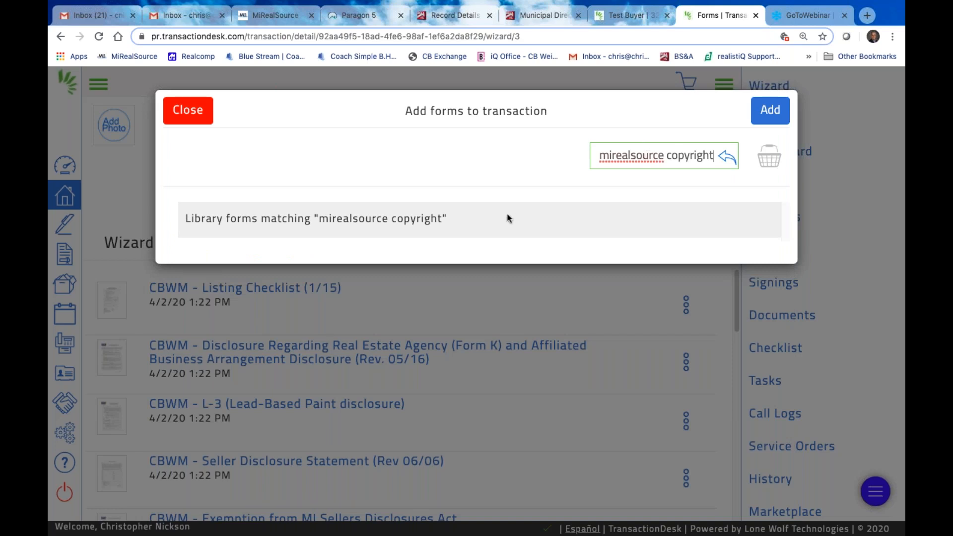
double_click(666, 155)
click(566, 170)
click(666, 156)
key(BackSpace)
key(BackSpace)
key(BackSpace)
key(BackSpace)
key(BackSpace)
key(BackSpace)
key(BackSpace)
key(BackSpace)
key(BackSpace)
key(BackSpace)
key(BackSpace)
key(BackSpace)
key(BackSpace)
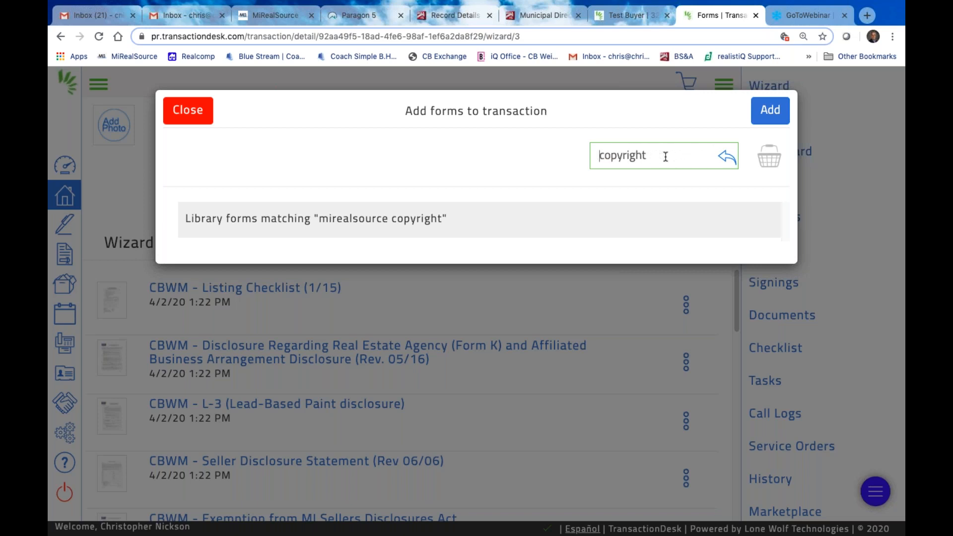
key(Return)
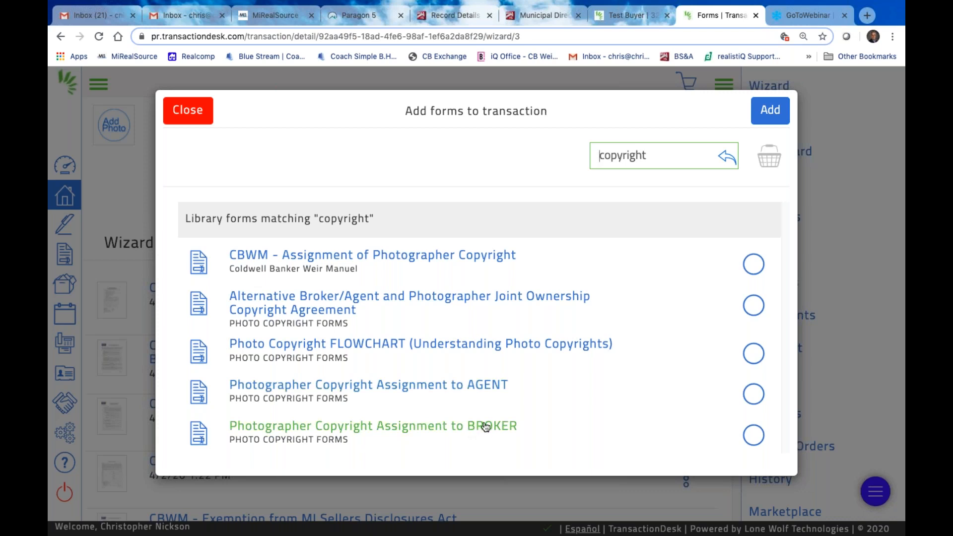
Add the Photographer Copyright Assignment to AGENT and to BROKER forms to the transaction
click(755, 394)
click(754, 435)
click(752, 394)
click(754, 438)
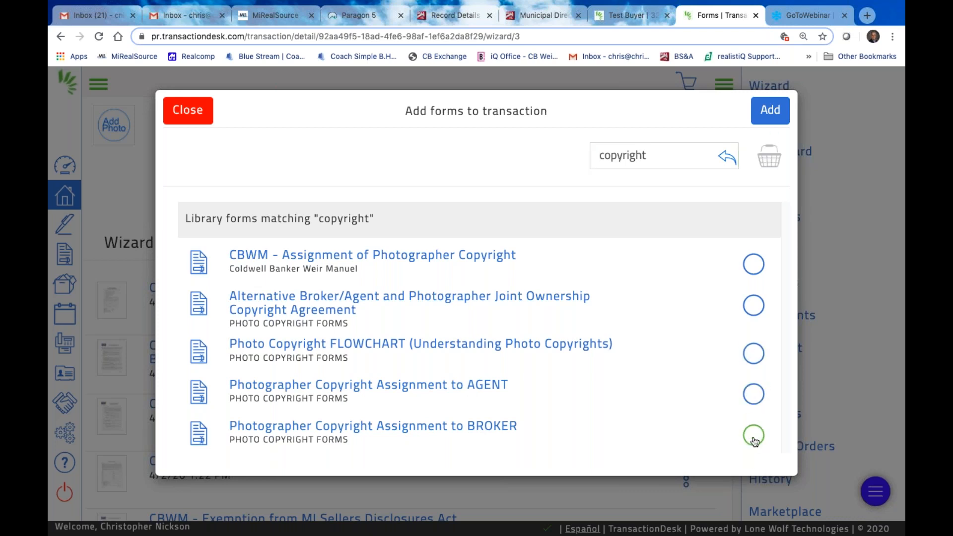
click(754, 395)
click(760, 438)
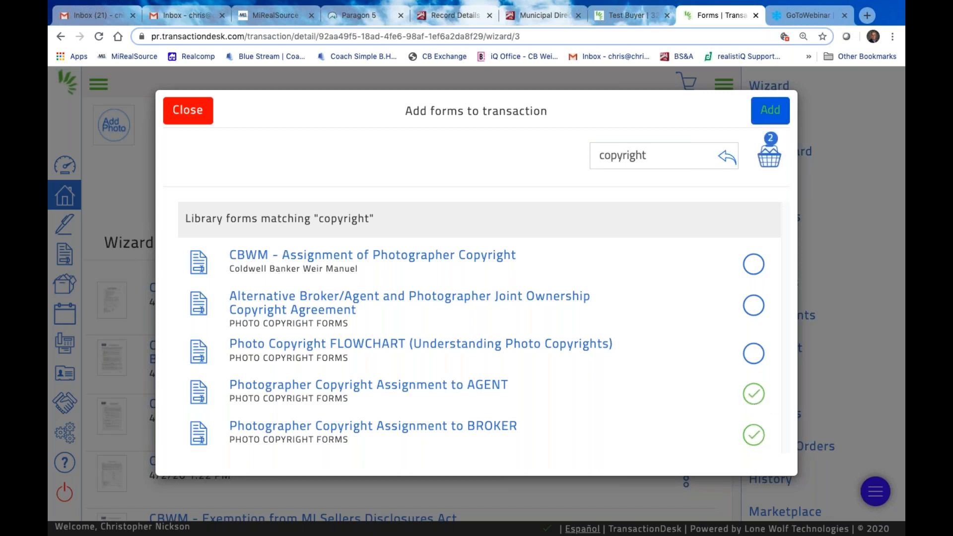
click(773, 111)
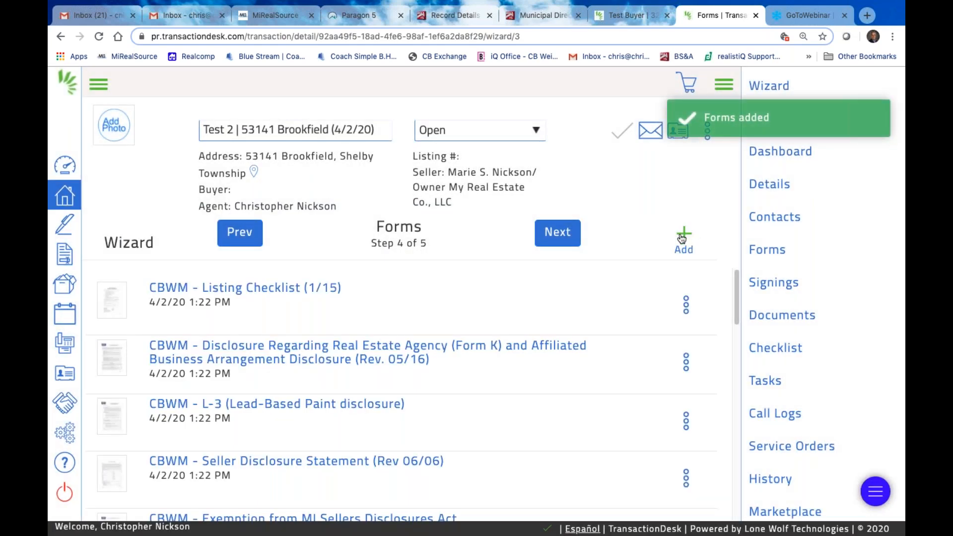
click(683, 237)
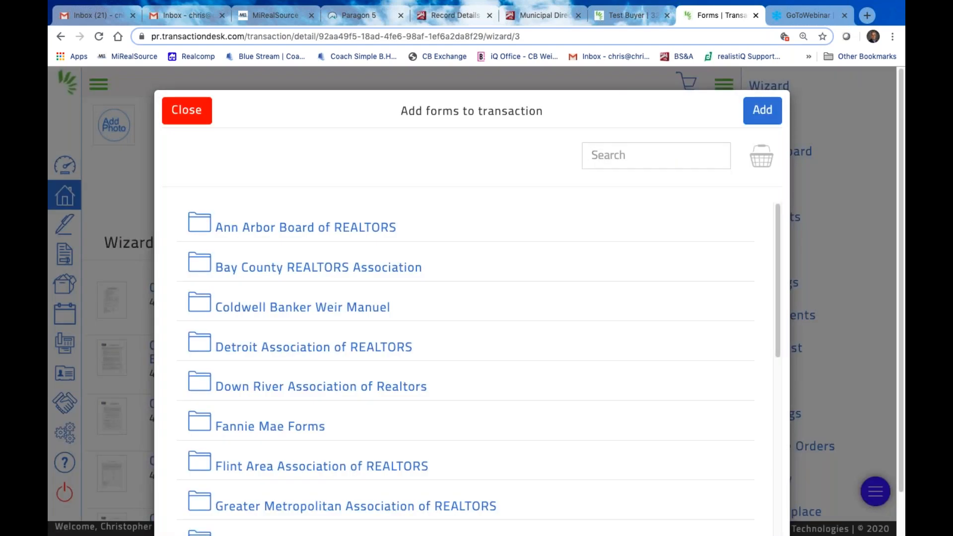
click(635, 155)
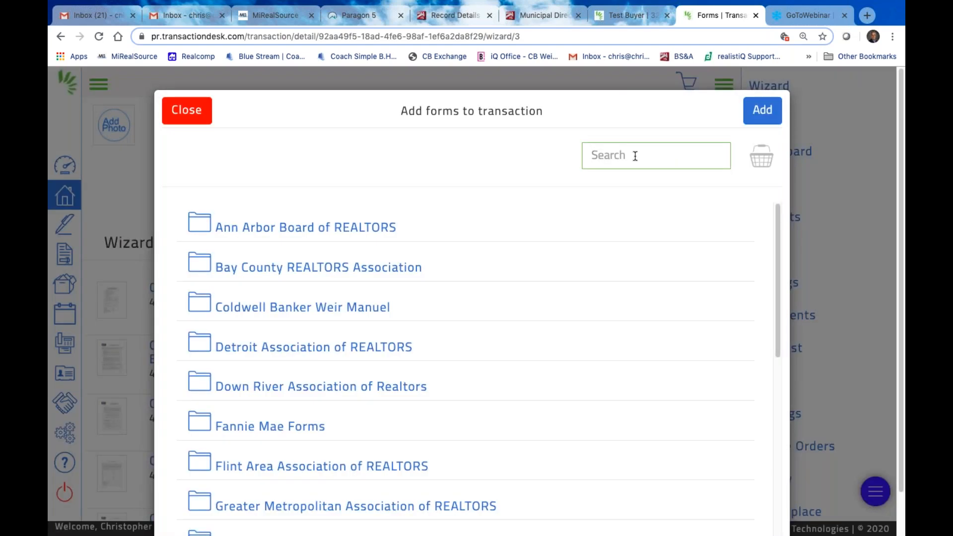
scroll(280, 377, down, 2)
scroll(278, 377, up, 2)
scroll(594, 362, down, 3)
scroll(251, 294, up, 1)
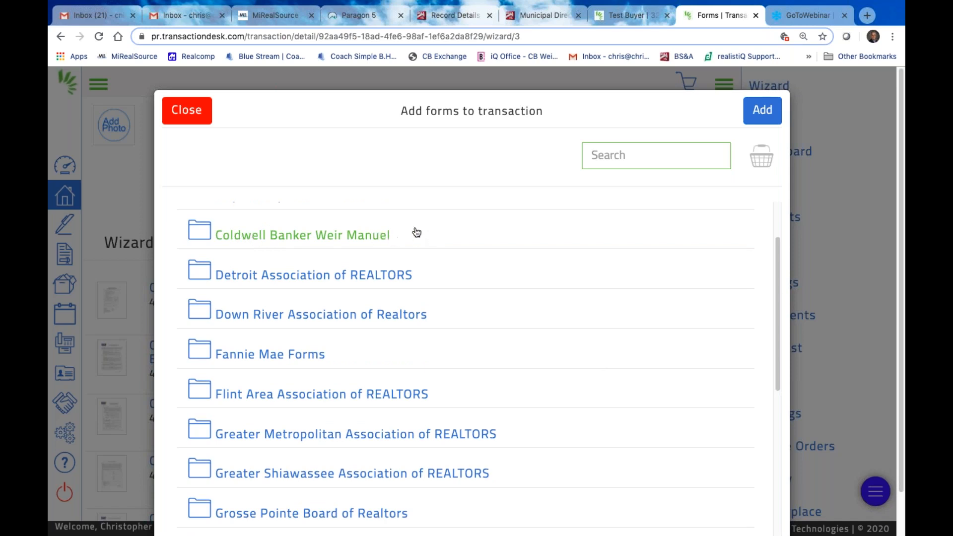
scroll(335, 237, up, 1)
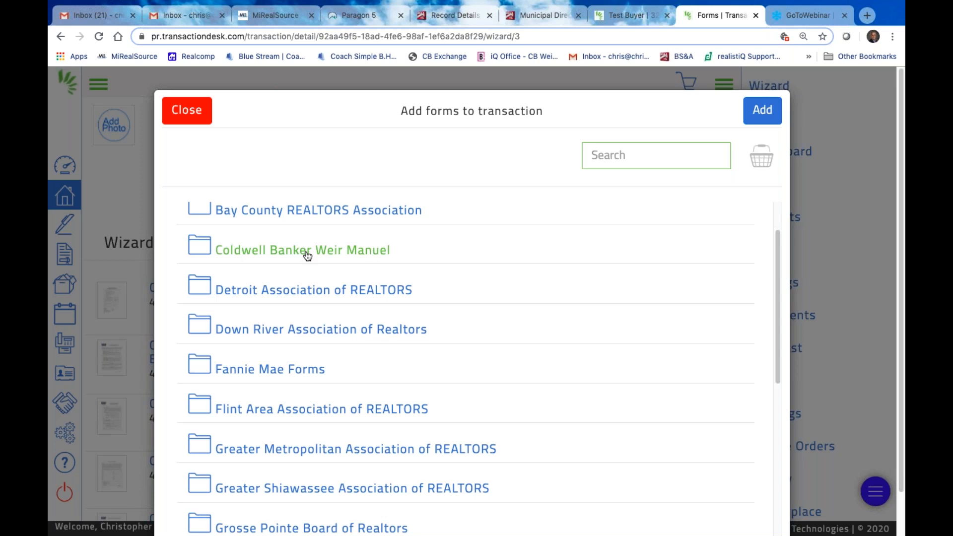
scroll(307, 255, up, 1)
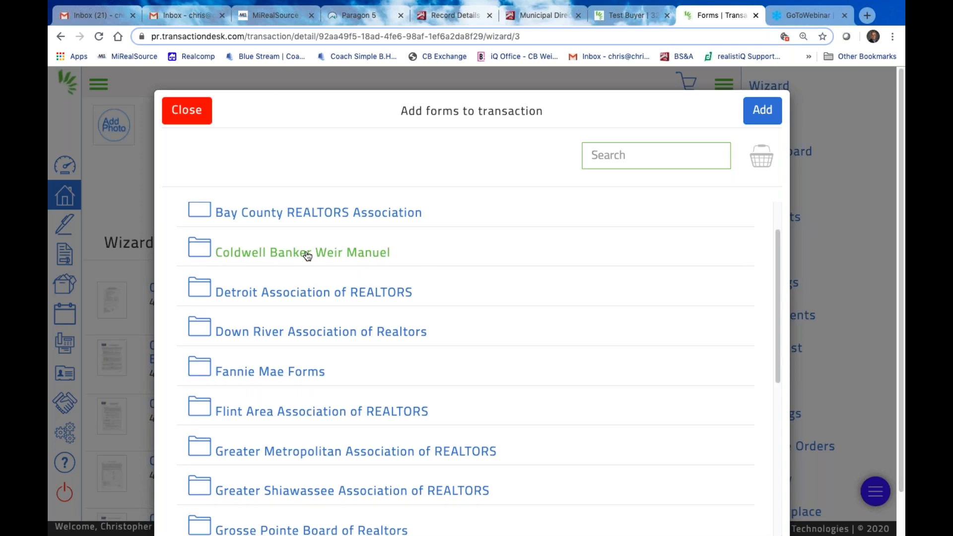
text(coldwell)
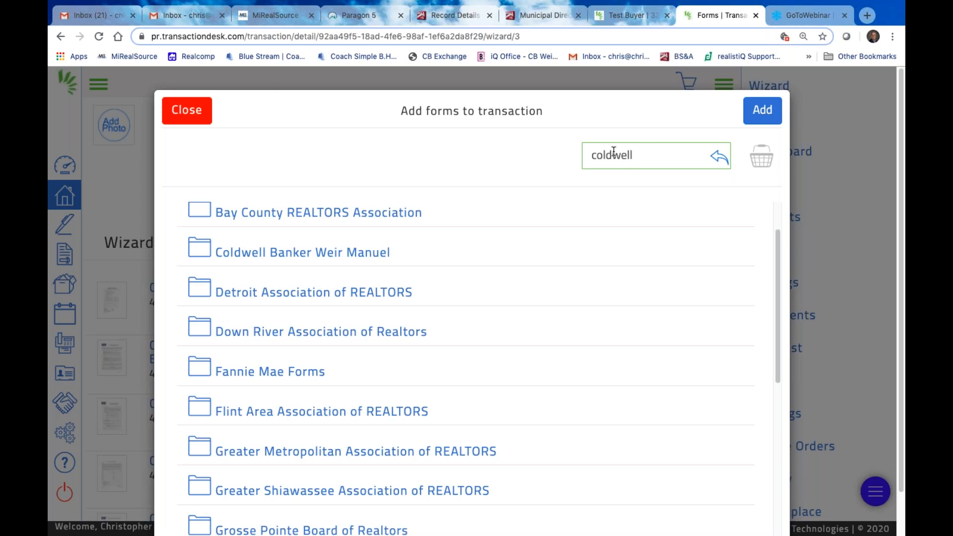
click(724, 160)
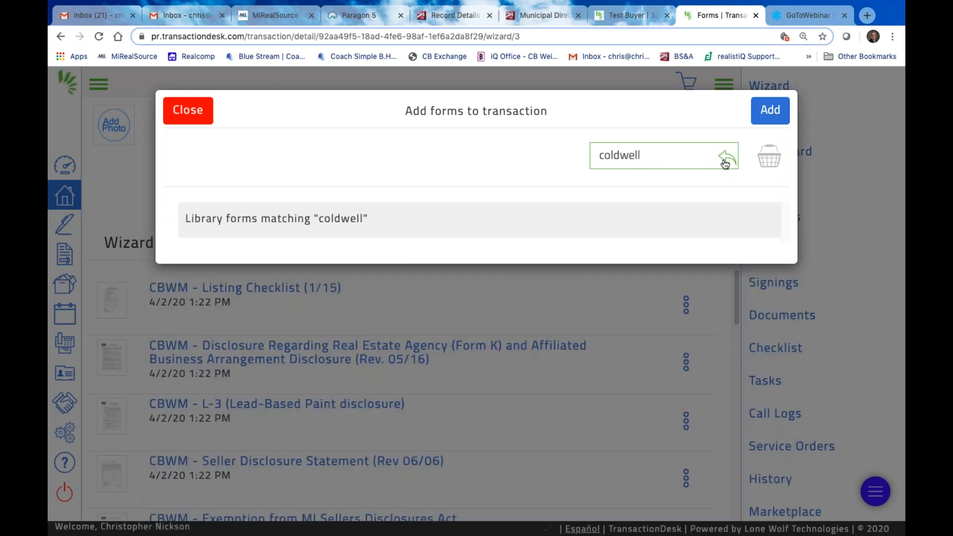
click(726, 161)
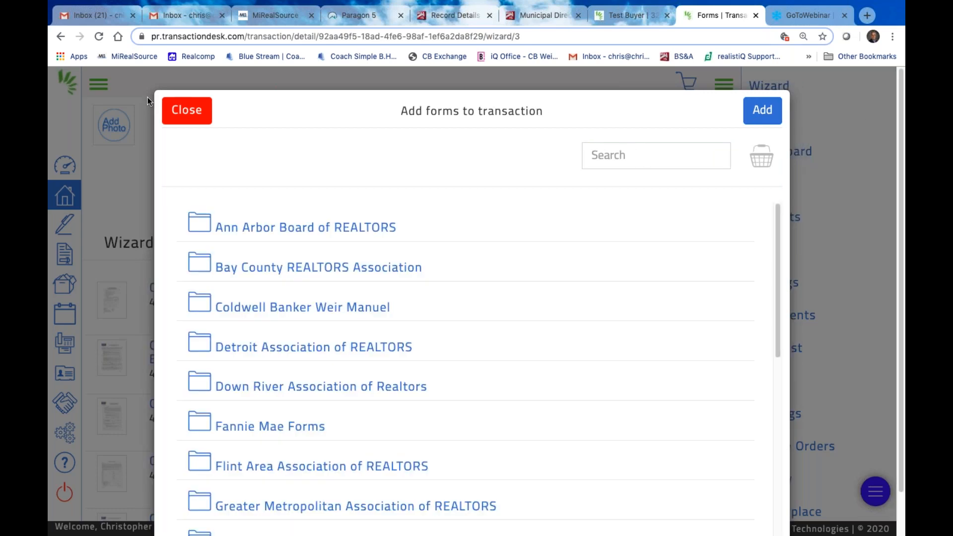
Browse the Coldwell Banker Weir Manuel folder, then close the add-forms window without adding anything
click(291, 308)
scroll(457, 410, down, 10)
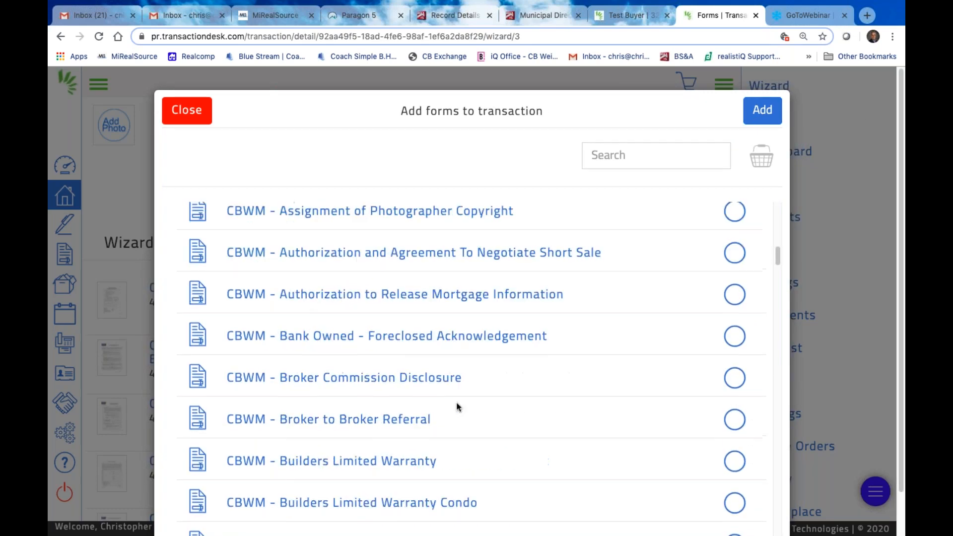
scroll(457, 400, down, 10)
scroll(457, 400, up, 15)
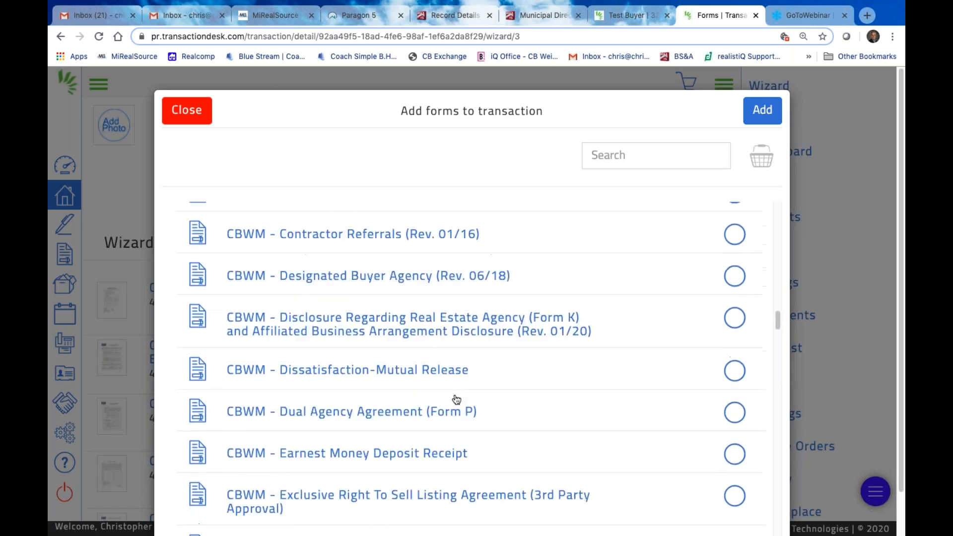
scroll(457, 400, up, 10)
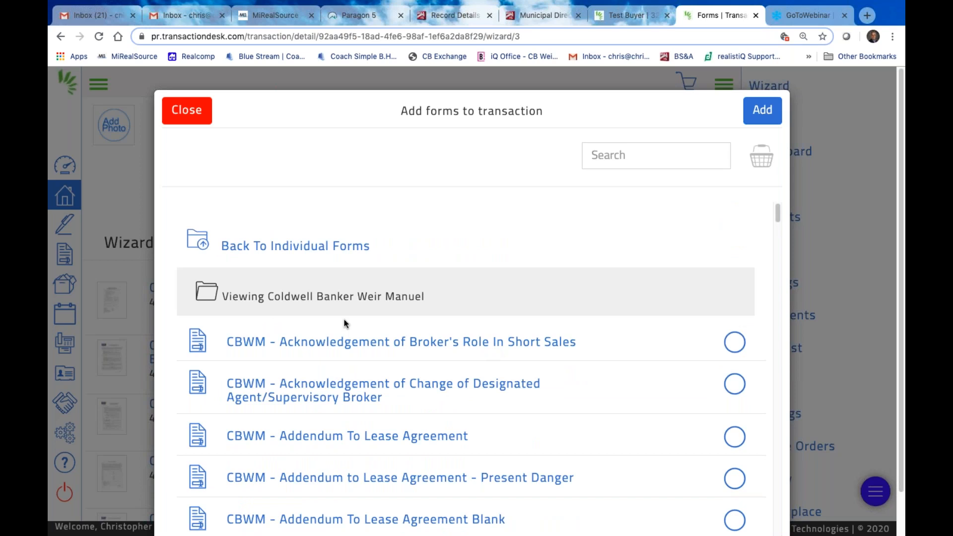
click(188, 111)
Advance the wizard to the Documents step (5 of 5)
scroll(586, 410, down, 1)
scroll(584, 416, down, 1)
click(561, 234)
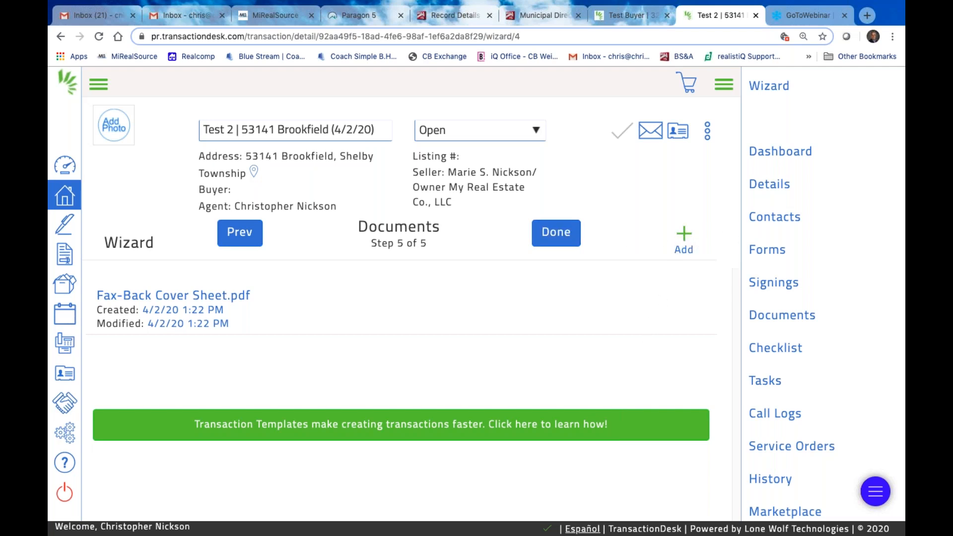
Open the Create New upload window and exit Chrome's full screen to select the 1-REAL ESTATE folder
click(684, 238)
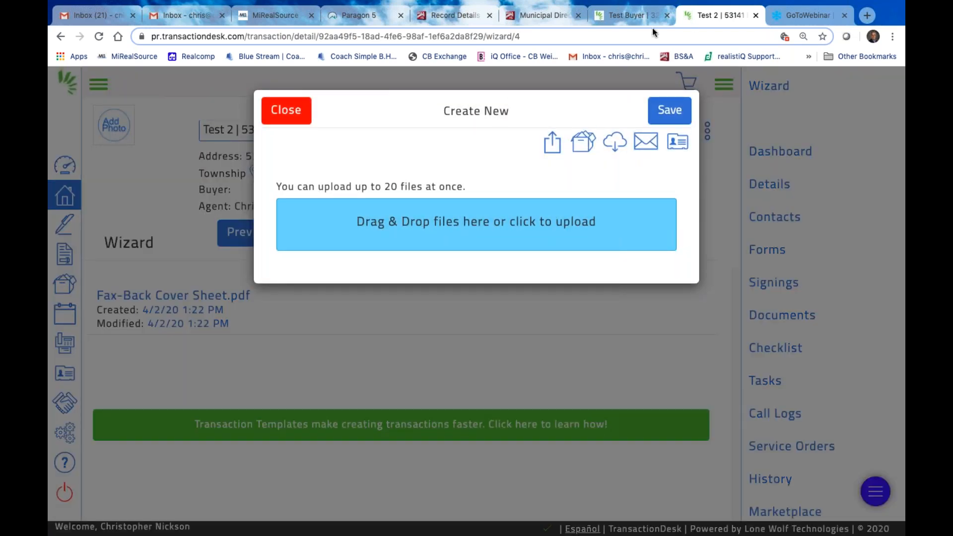
click(893, 37)
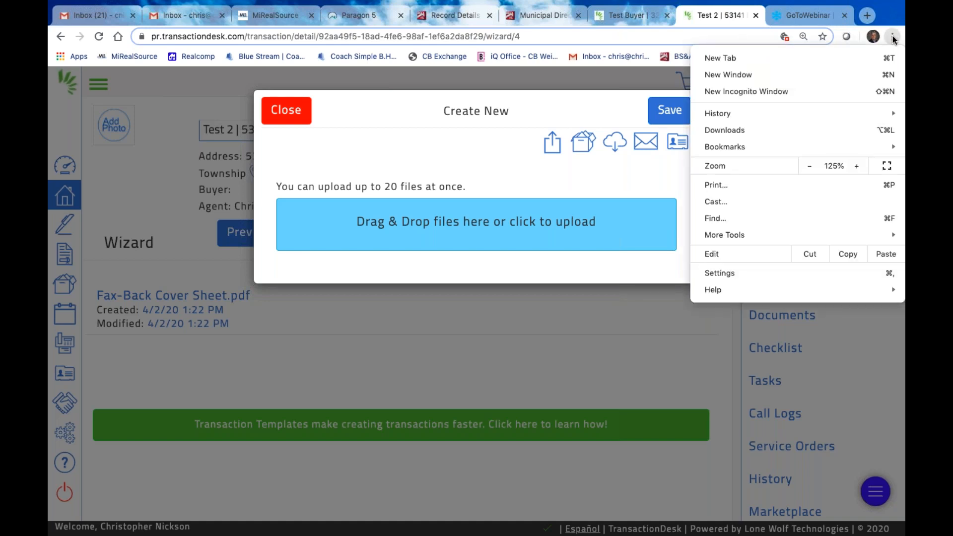
click(886, 166)
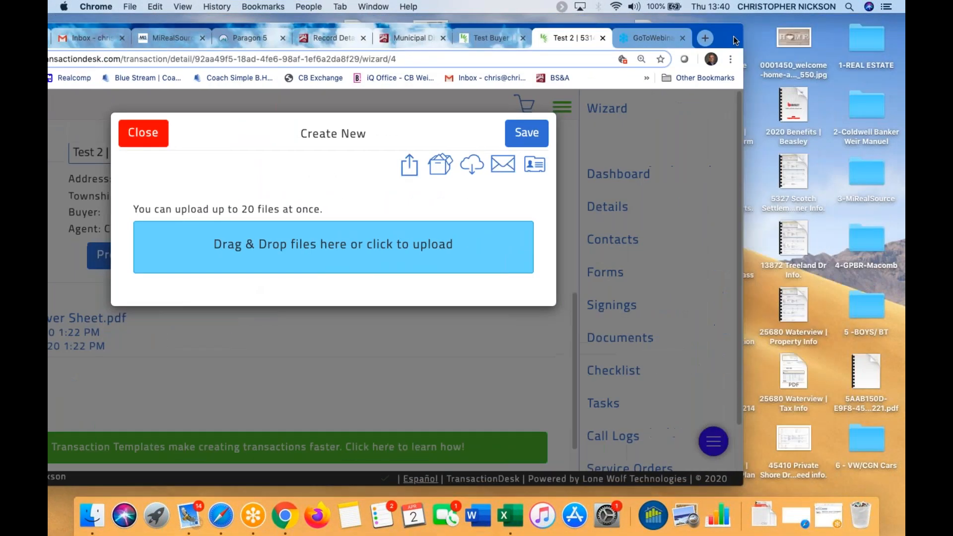
click(867, 35)
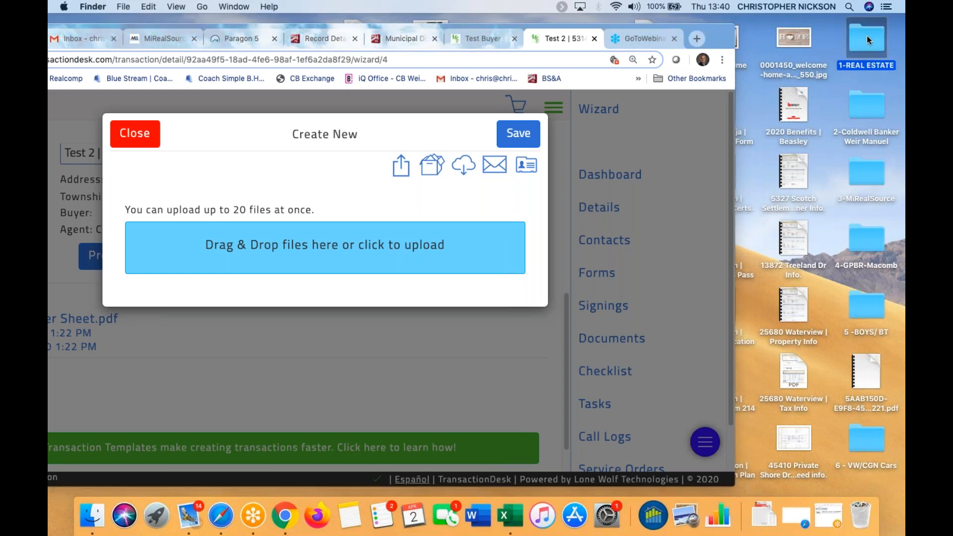
Drag Protect Your Family From Lead | 2017.pdf from Lead Paint Booklet | email into the upload area
double_click(867, 34)
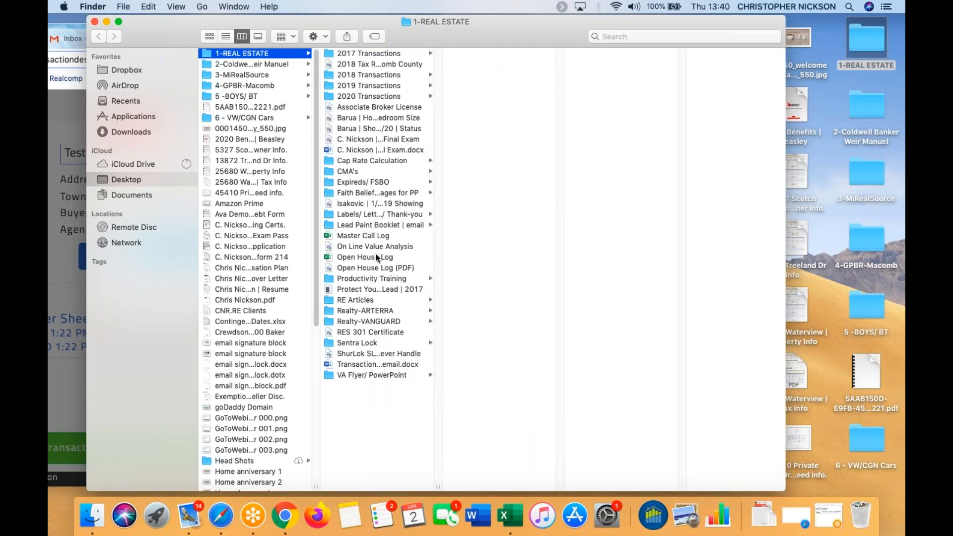
click(399, 225)
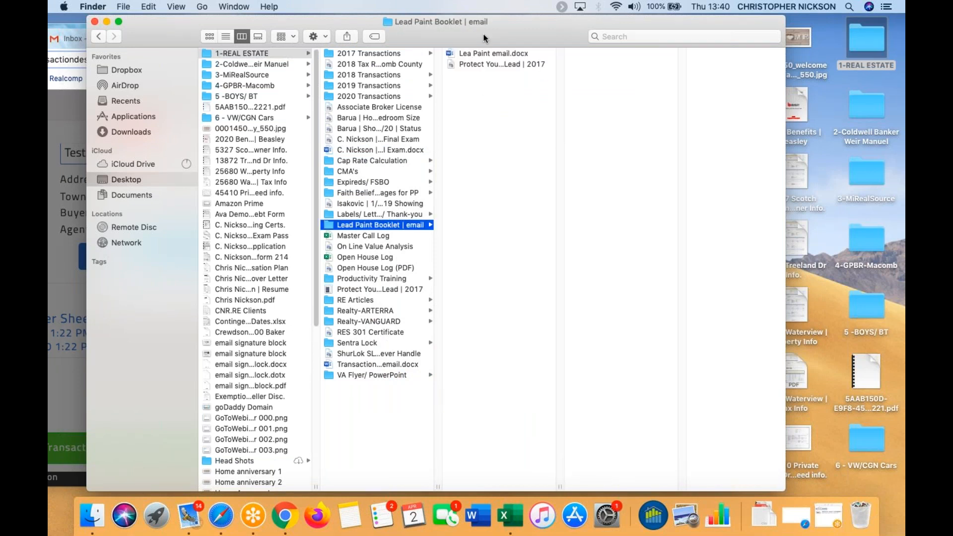
drag(532, 20, 790, 19)
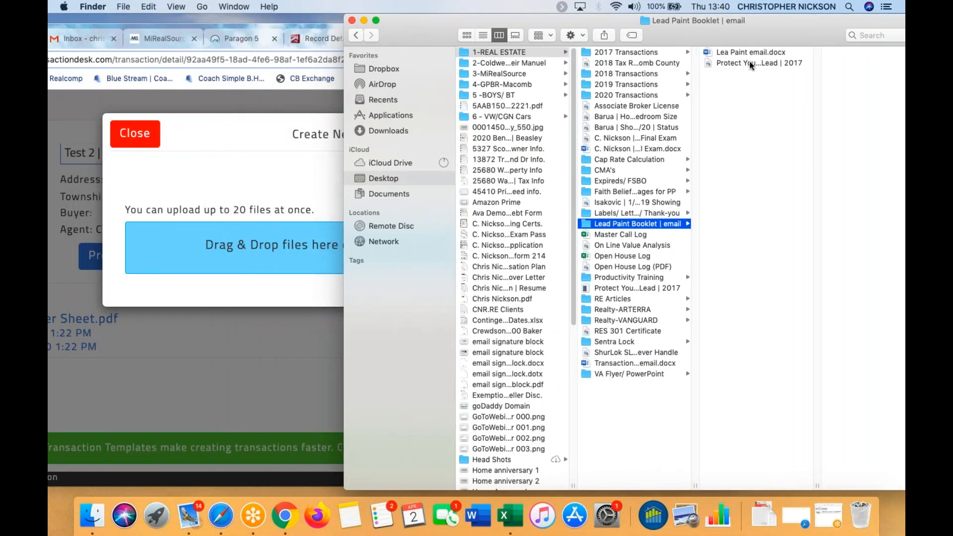
drag(750, 61, 194, 242)
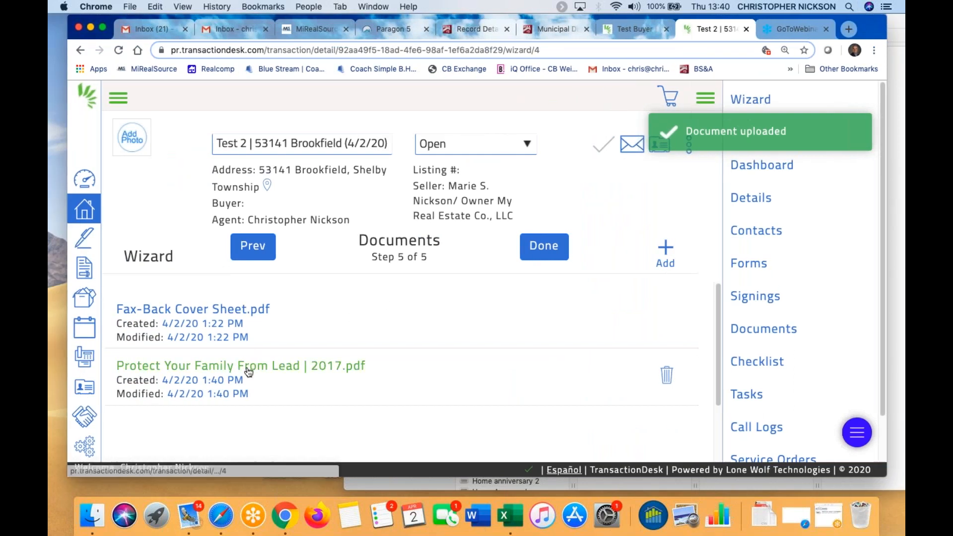
click(249, 367)
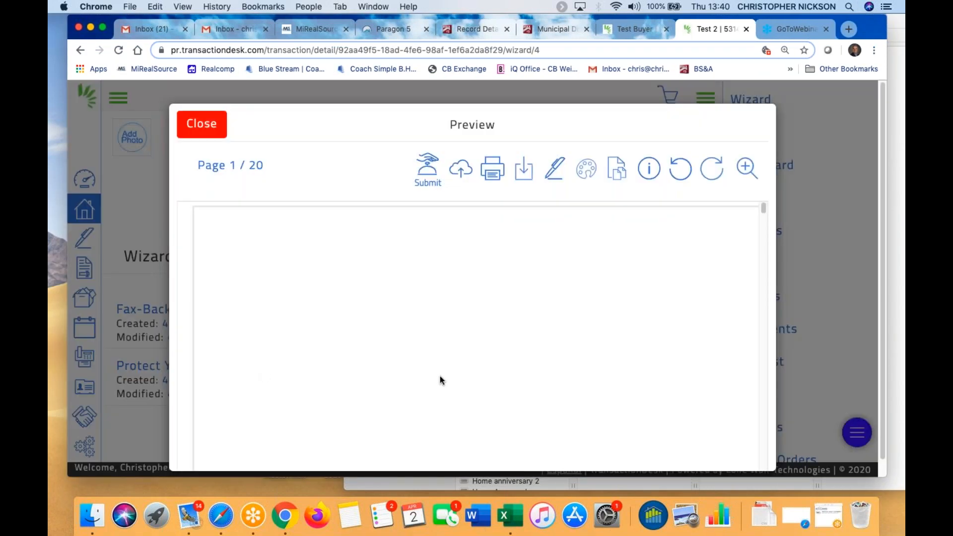
scroll(440, 381, down, 10)
scroll(440, 379, down, 20)
scroll(440, 380, up, 10)
scroll(442, 373, up, 15)
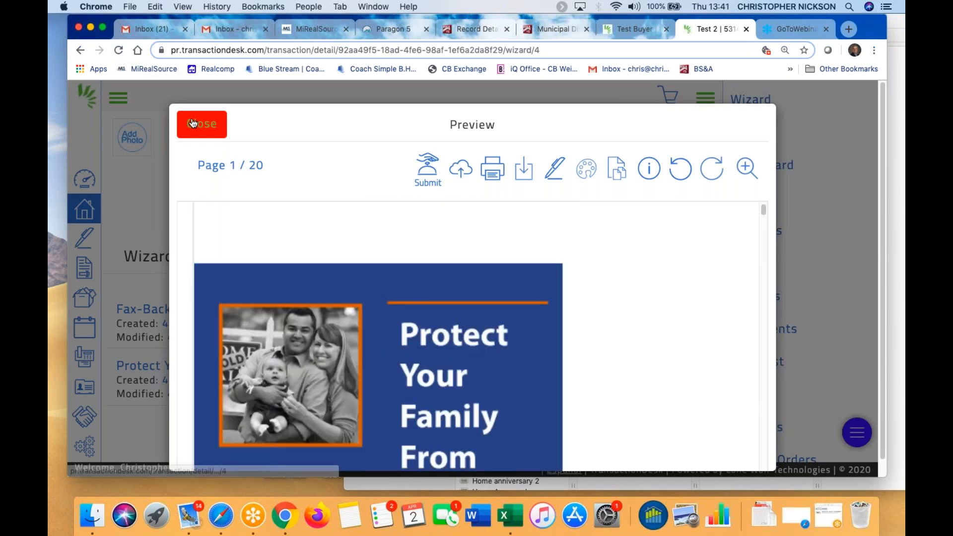
click(193, 123)
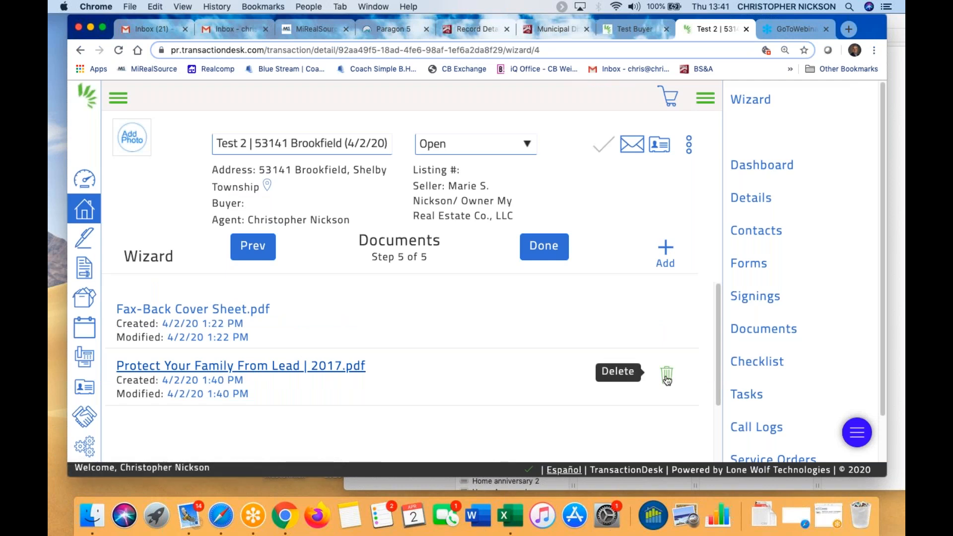
Delete the lead paint booklet from Documents and finish the wizard with Done
click(667, 376)
click(672, 129)
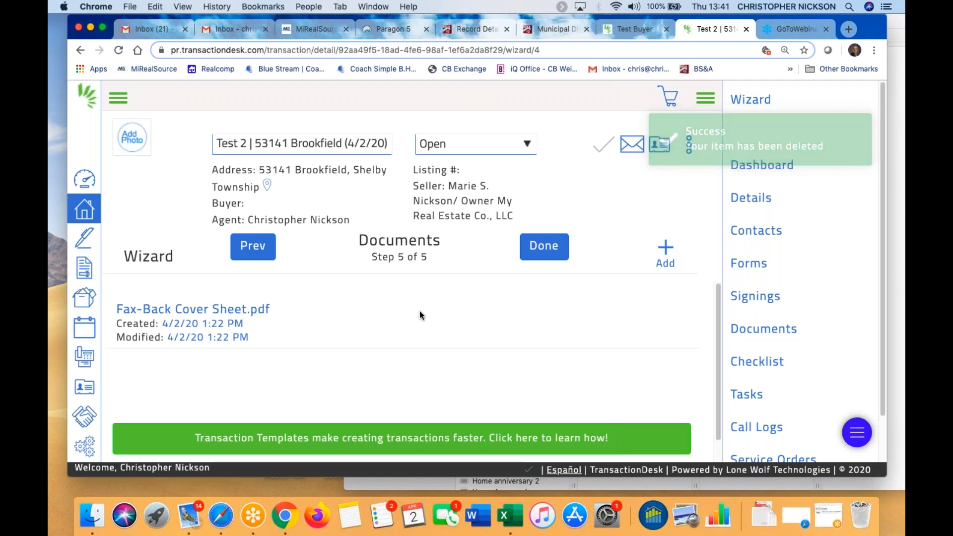
click(546, 247)
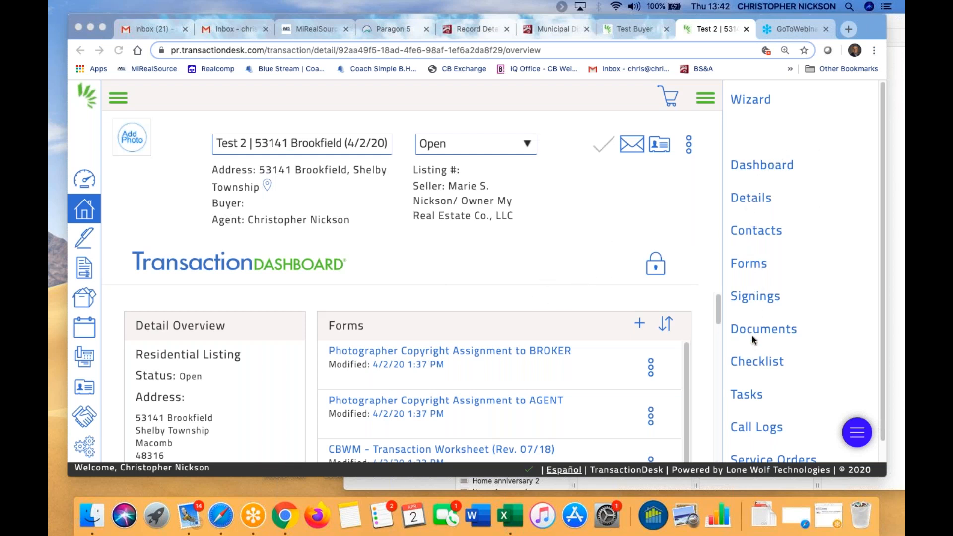
Bring the browser window with TransactionDesk back to the front
click(752, 232)
View the Test 2 transaction's contacts, then go back to its Dashboard
click(758, 235)
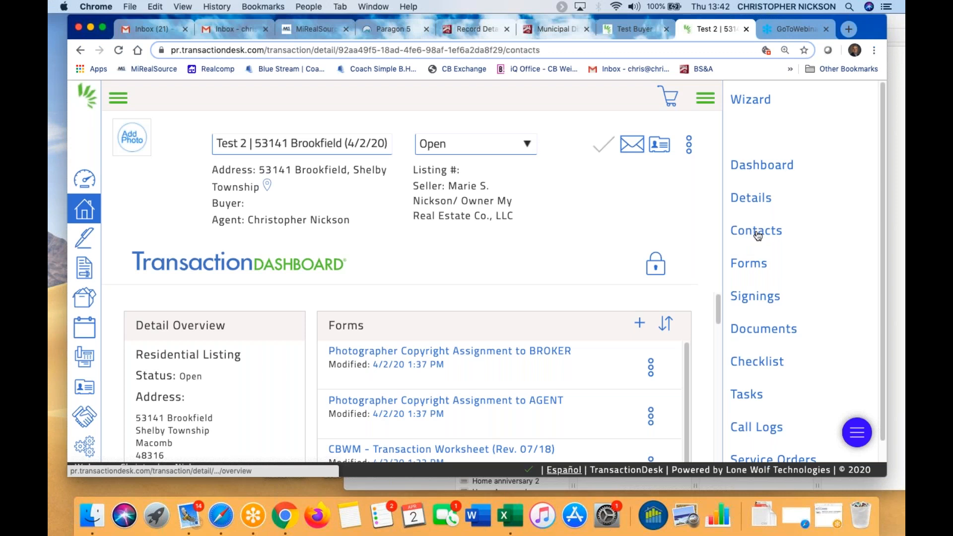
scroll(338, 333, down, 5)
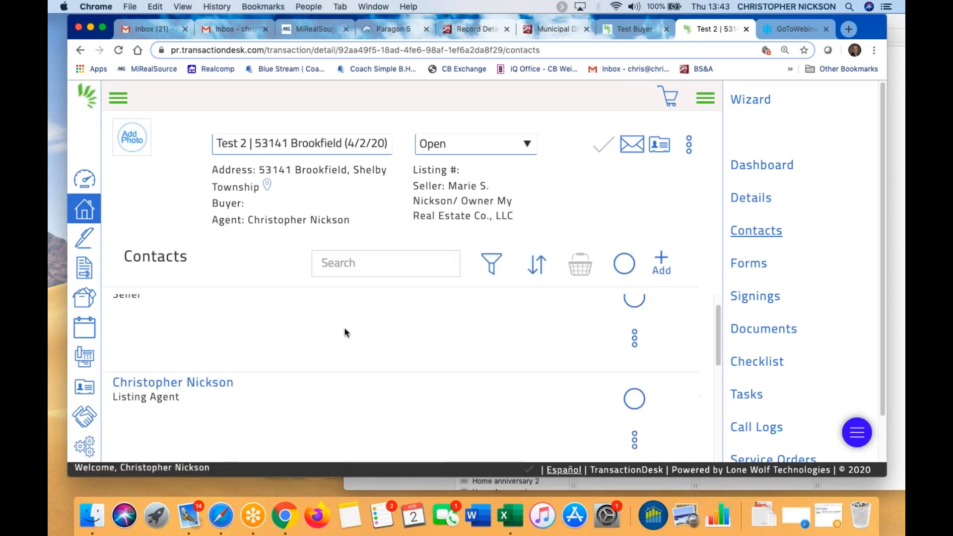
scroll(343, 332, up, 5)
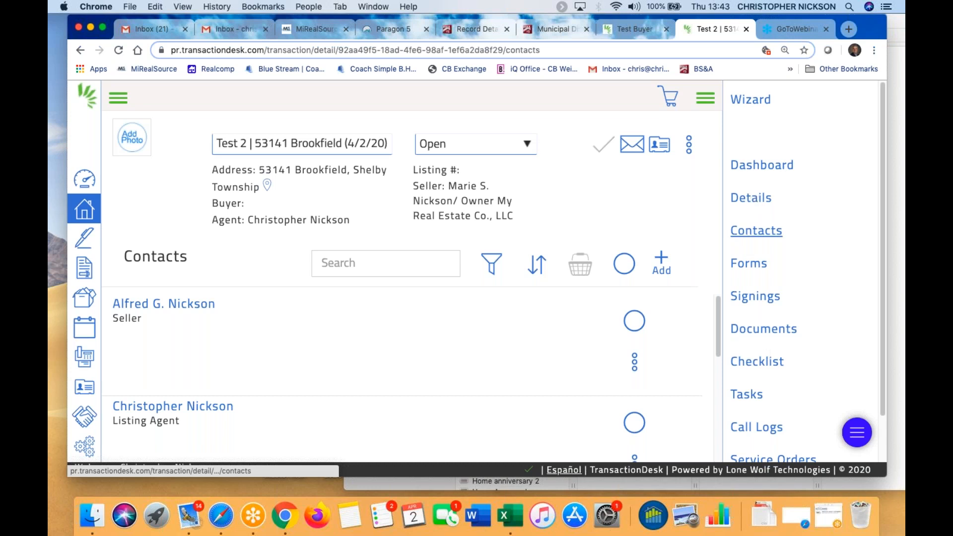
click(765, 167)
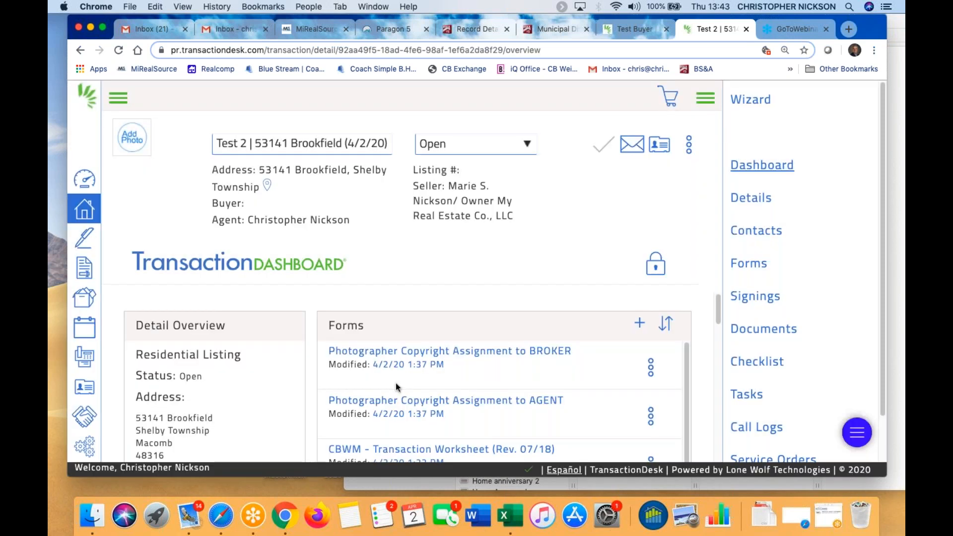
click(656, 267)
click(656, 265)
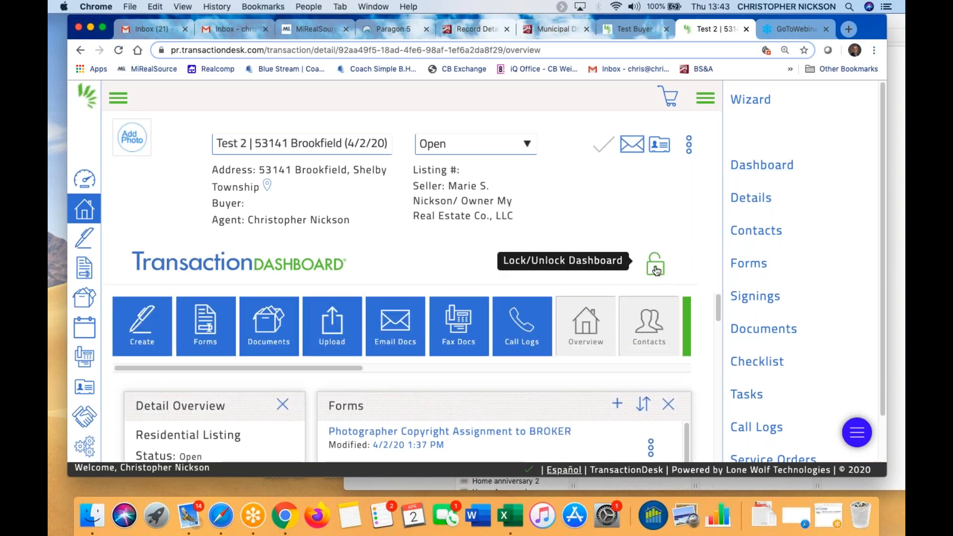
scroll(494, 311, down, 3)
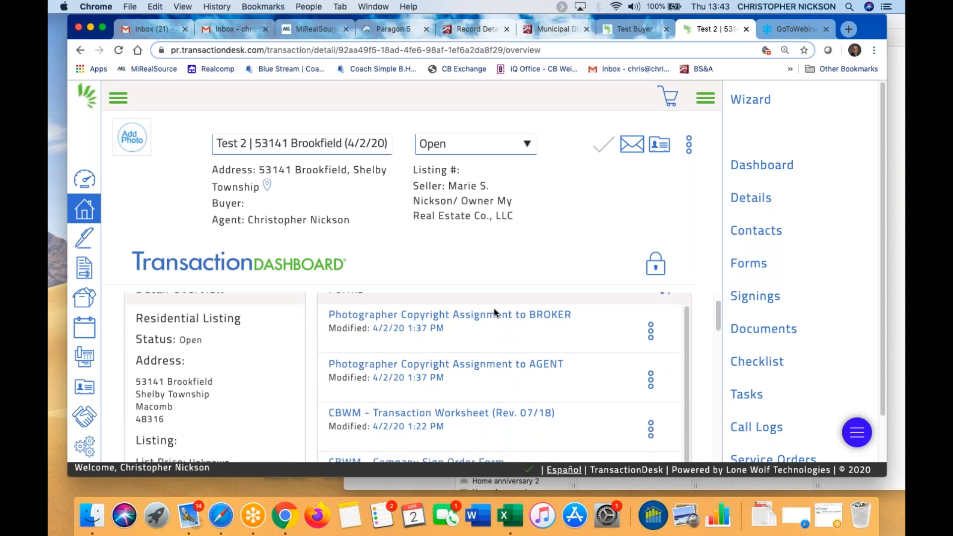
scroll(431, 345, down, 3)
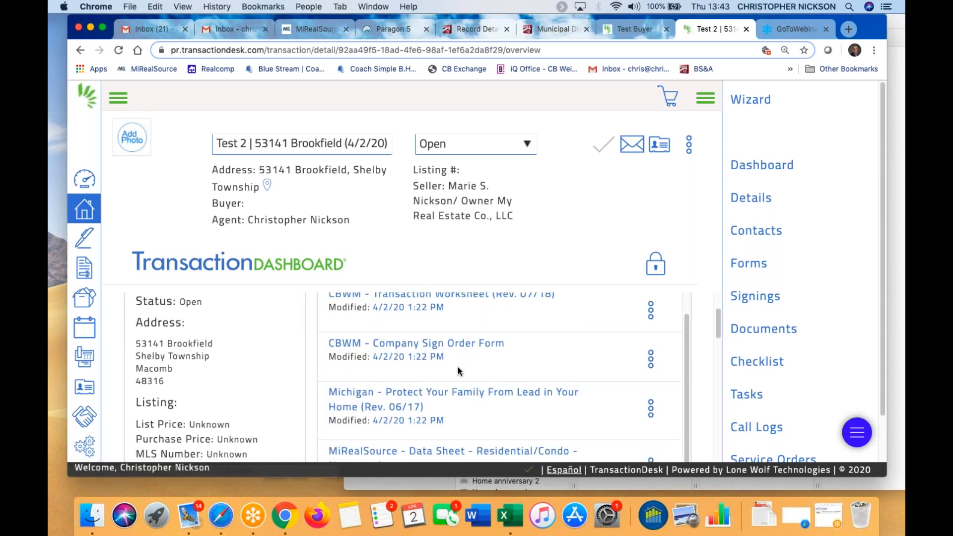
scroll(452, 333, up, 5)
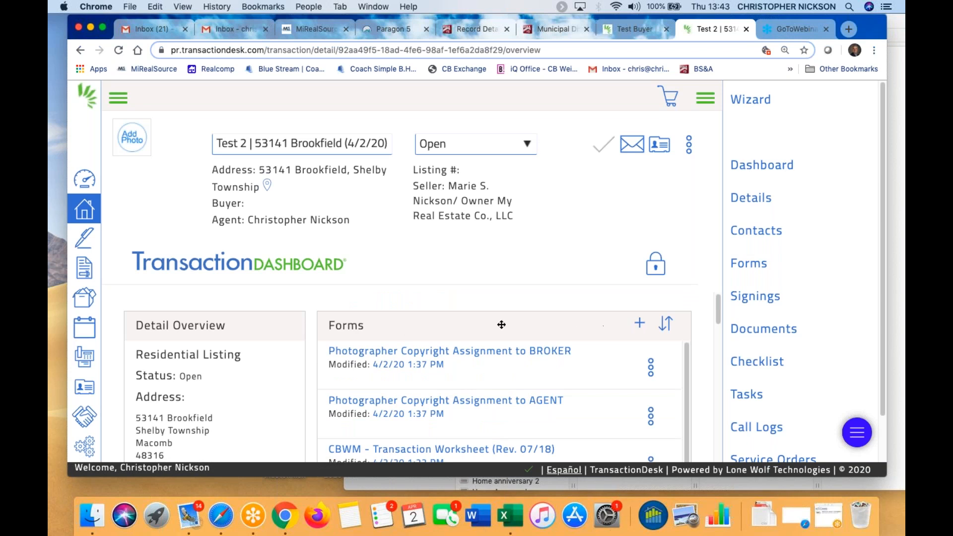
scroll(540, 392, down, 1)
scroll(540, 392, down, 4)
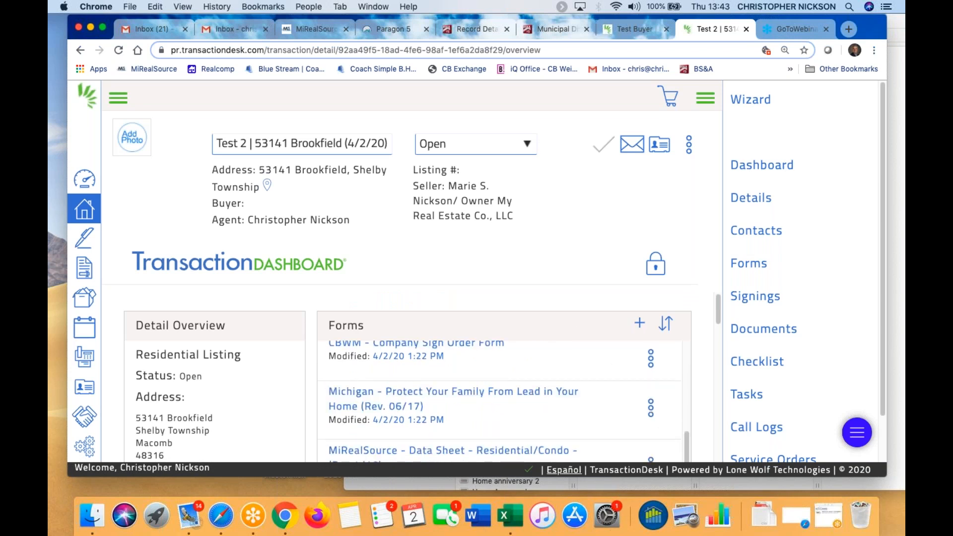
mouse_move(720, 315)
mouse_down()
mouse_move(718, 358)
mouse_move(718, 310)
mouse_up()
scroll(867, 228, down, 3)
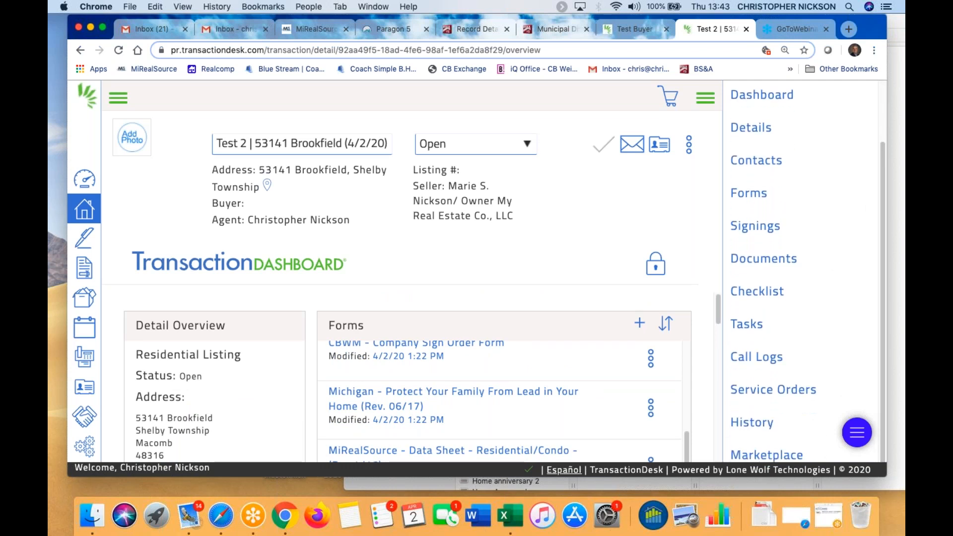
scroll(526, 360, up, 5)
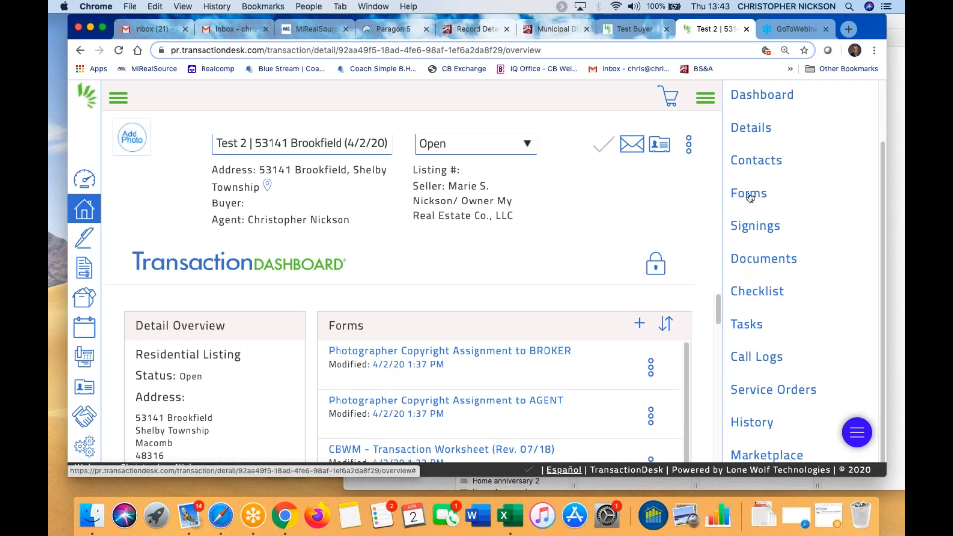
drag(718, 309, 694, 400)
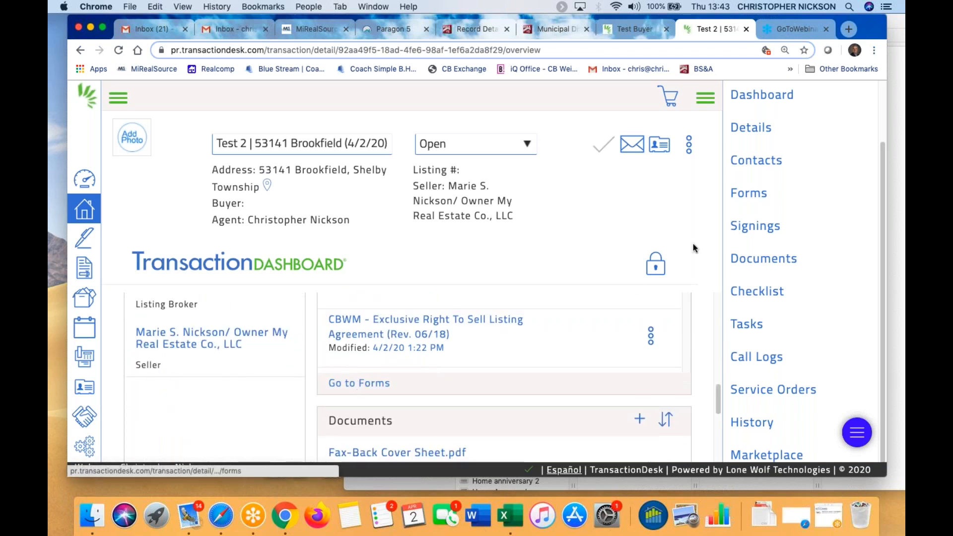
Open the Test 2 transaction's Forms page and look over its forms
click(761, 195)
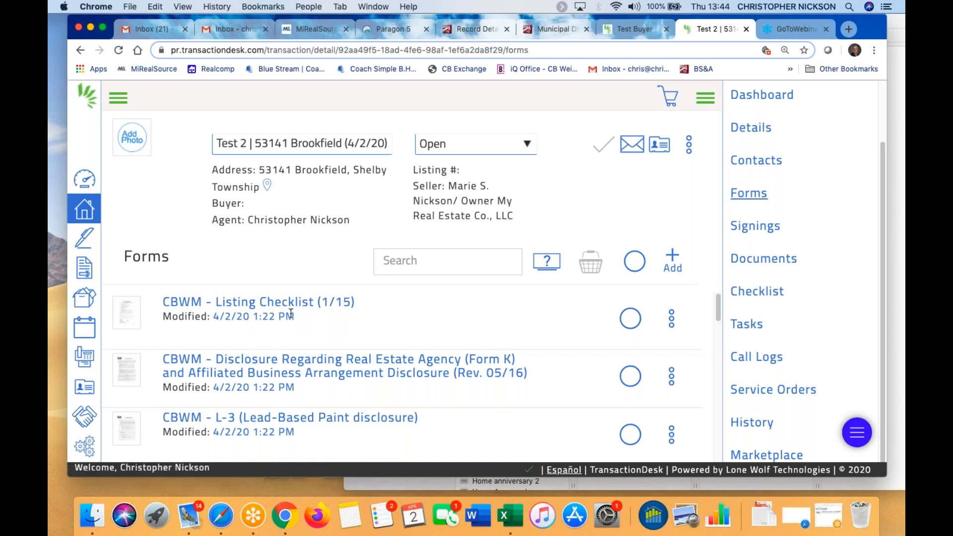
scroll(348, 373, down, 5)
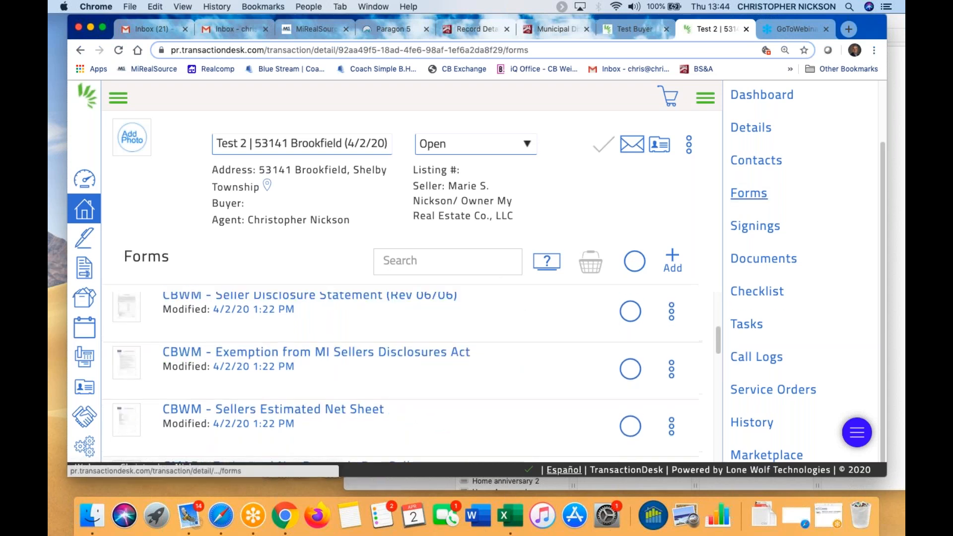
scroll(646, 358, up, 8)
scroll(643, 413, down, 2)
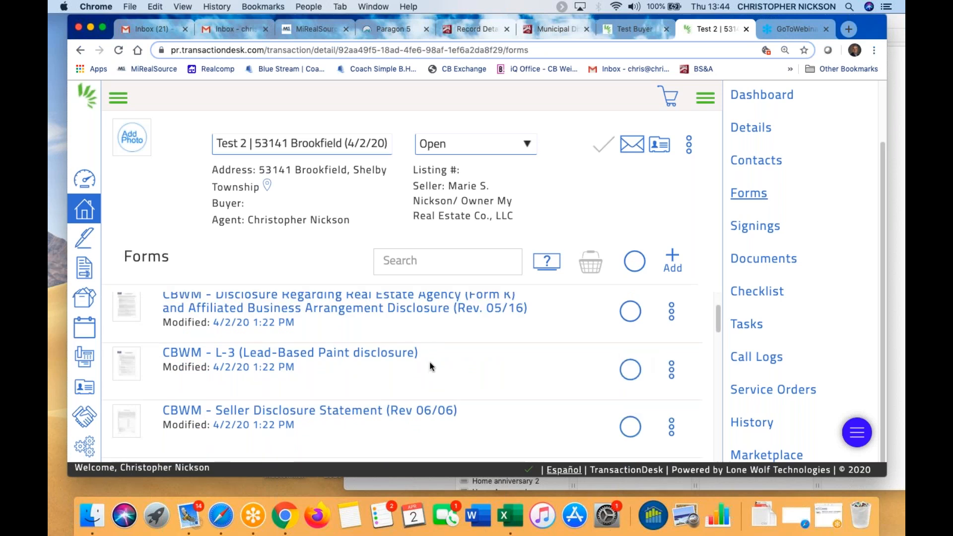
Select the L-3 Lead-Based Paint disclosure, check its actions menu, then deselect it
click(636, 375)
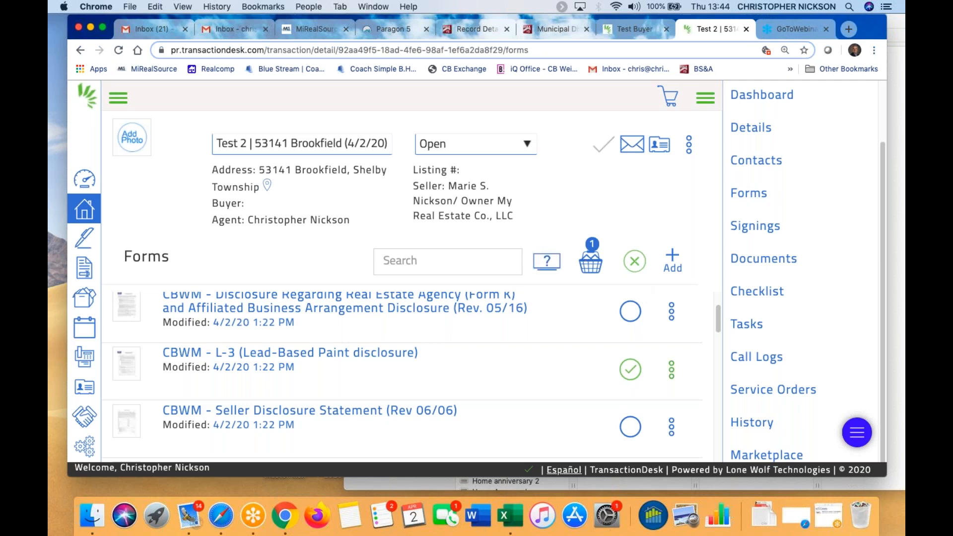
click(672, 369)
scroll(656, 408, down, 1)
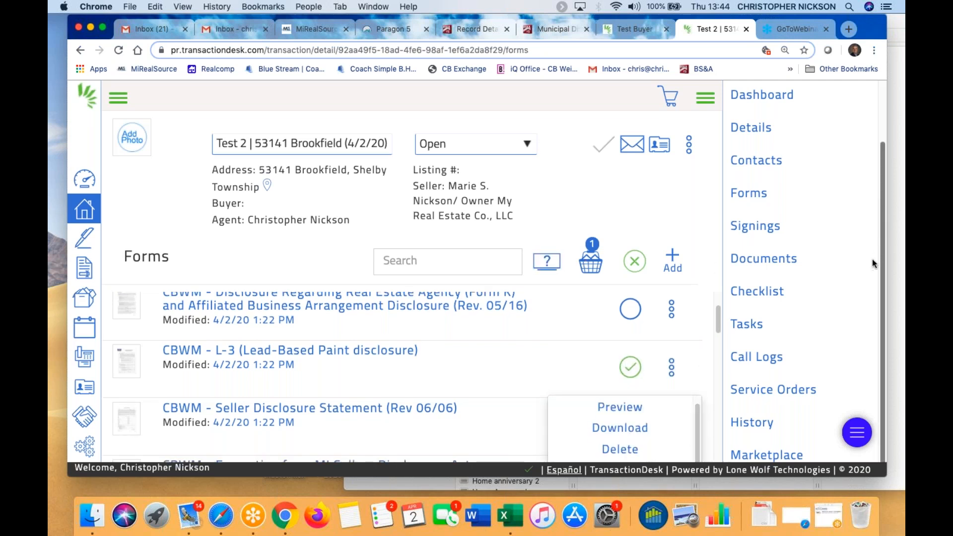
scroll(721, 328, down, 3)
scroll(721, 329, down, 3)
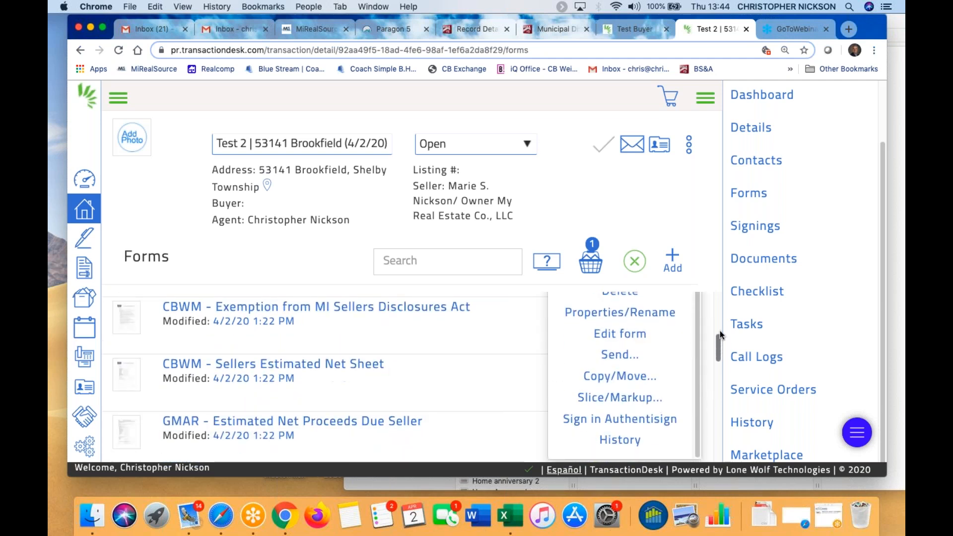
scroll(720, 331, up, 2)
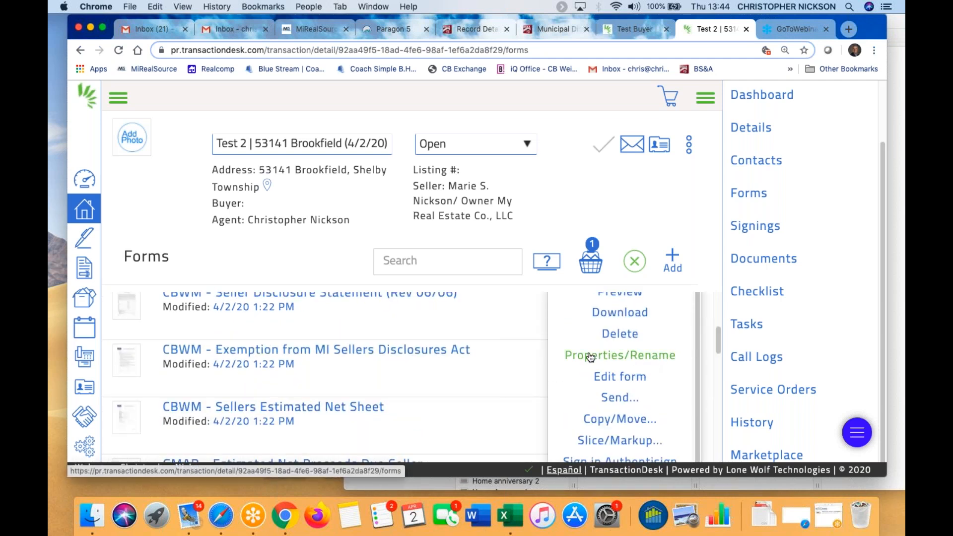
scroll(427, 394, up, 2)
scroll(426, 395, up, 5)
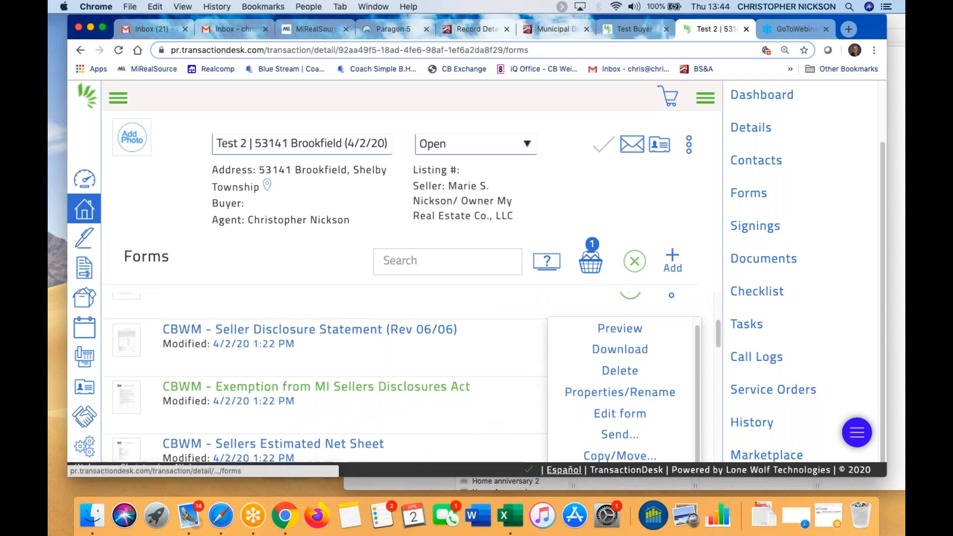
scroll(430, 388, up, 1)
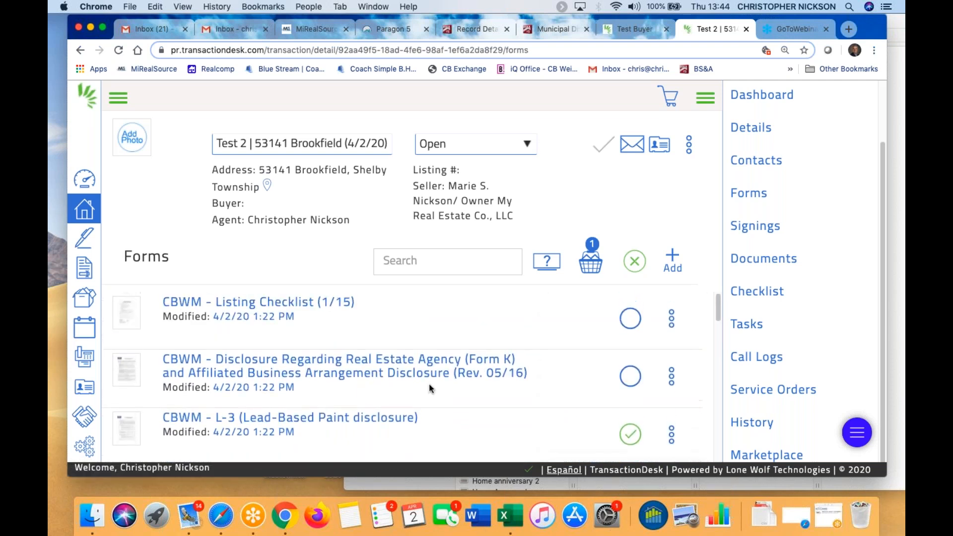
scroll(431, 387, down, 2)
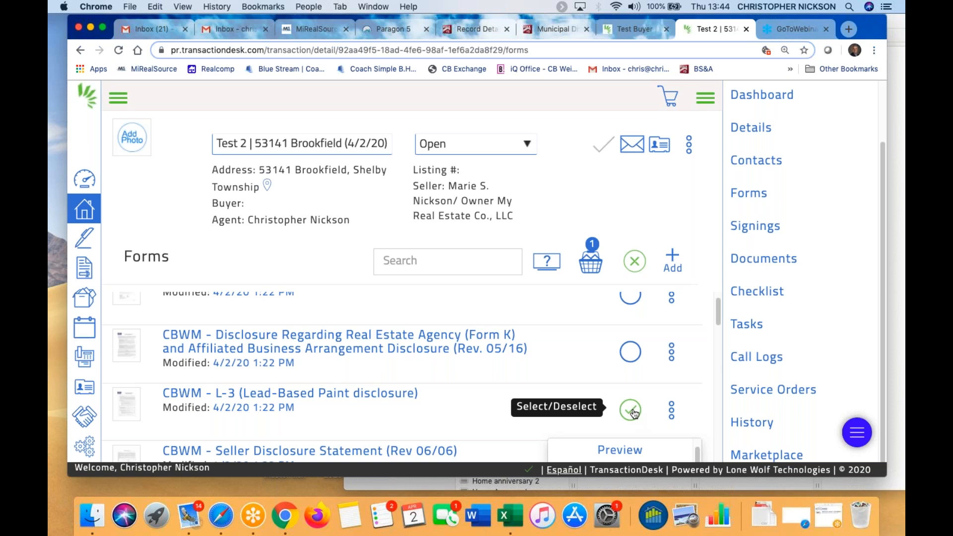
click(631, 409)
Start adding forms and open the Coldwell Banker Weir Manuel forms folder
click(671, 259)
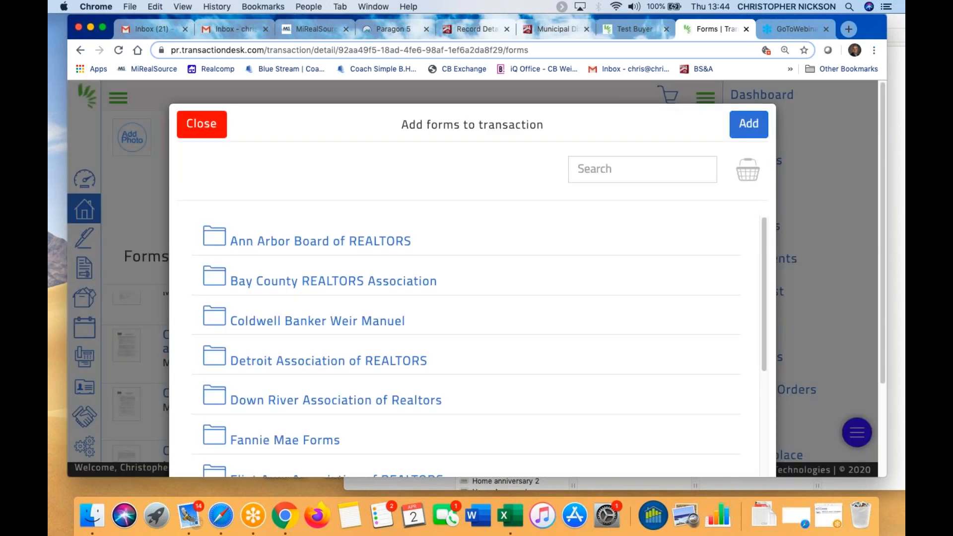
scroll(466, 289, down, 2)
scroll(464, 302, down, 1)
scroll(465, 304, down, 1)
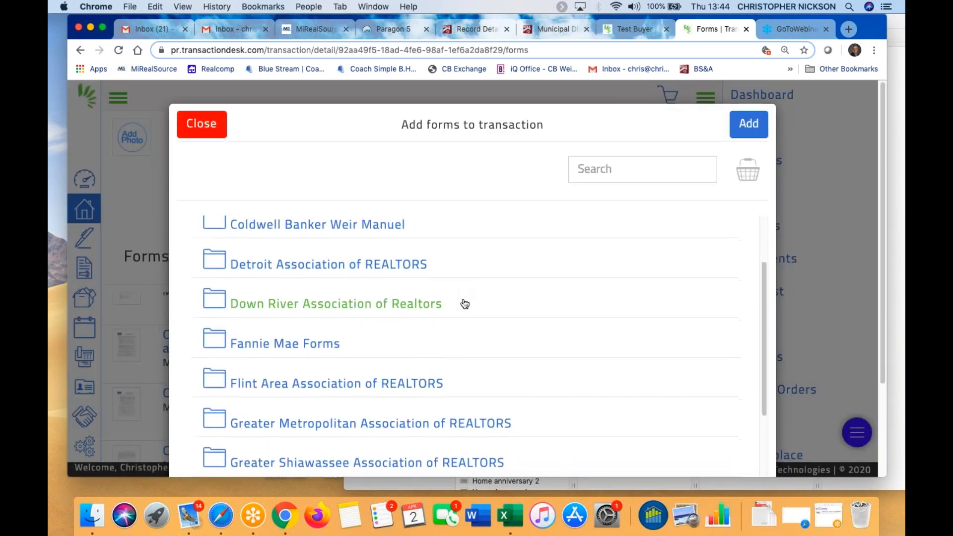
scroll(465, 304, down, 3)
scroll(467, 303, up, 2)
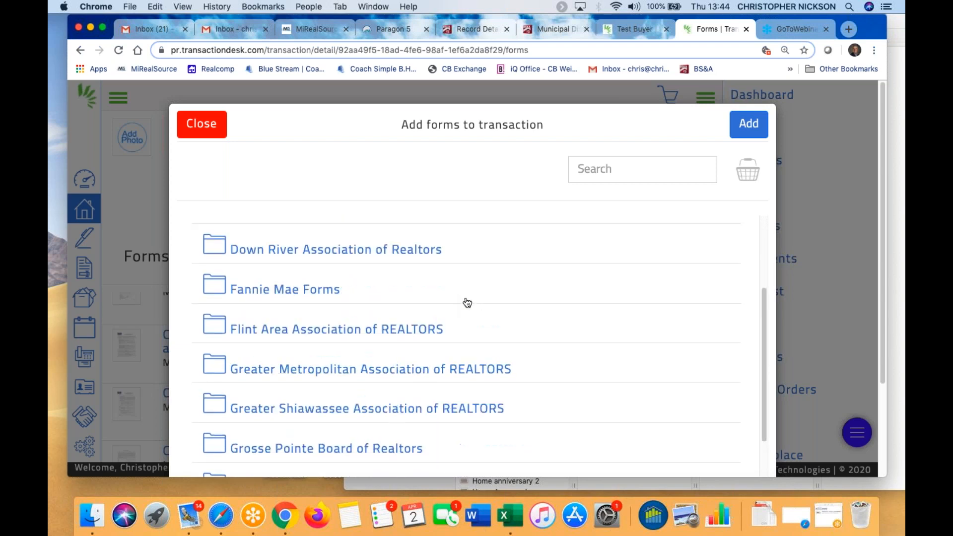
scroll(468, 301, up, 4)
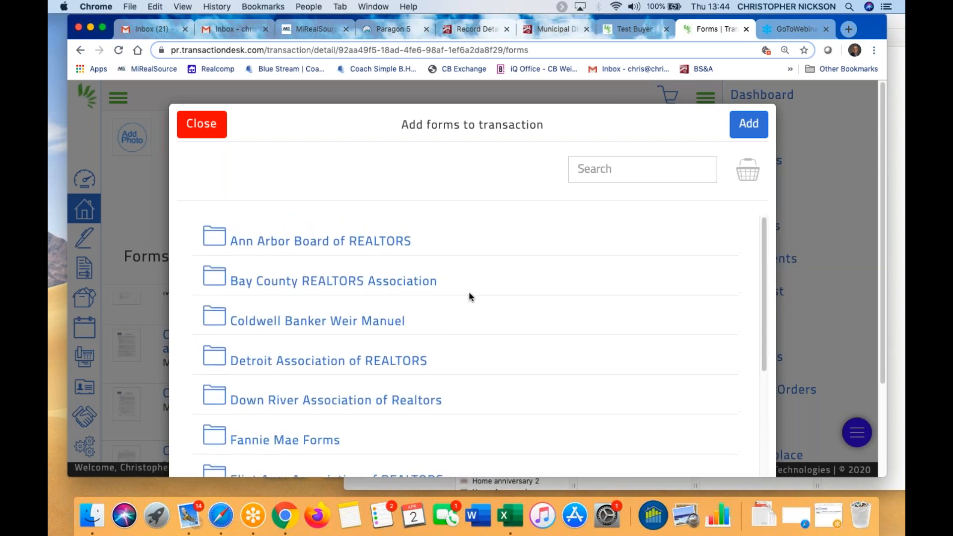
click(370, 323)
scroll(462, 320, down, 1)
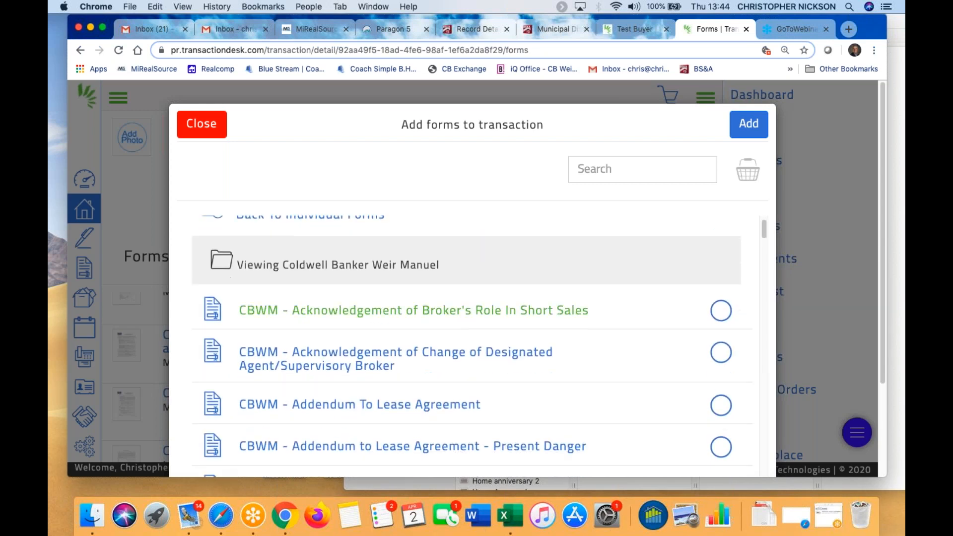
Search 'ame' and add the CBWM - Addendum/Amendment form to the transaction
click(611, 170)
text(amend)
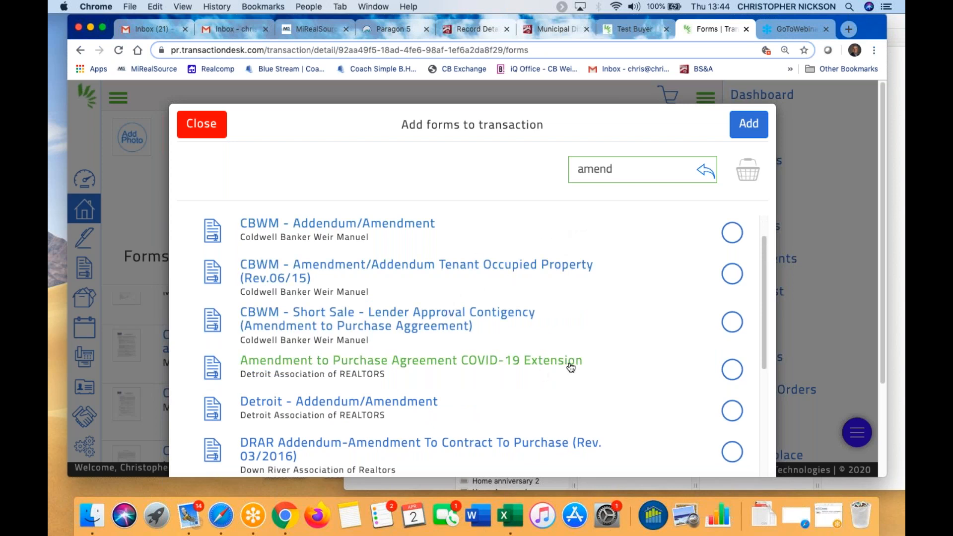
scroll(570, 366, down, 1)
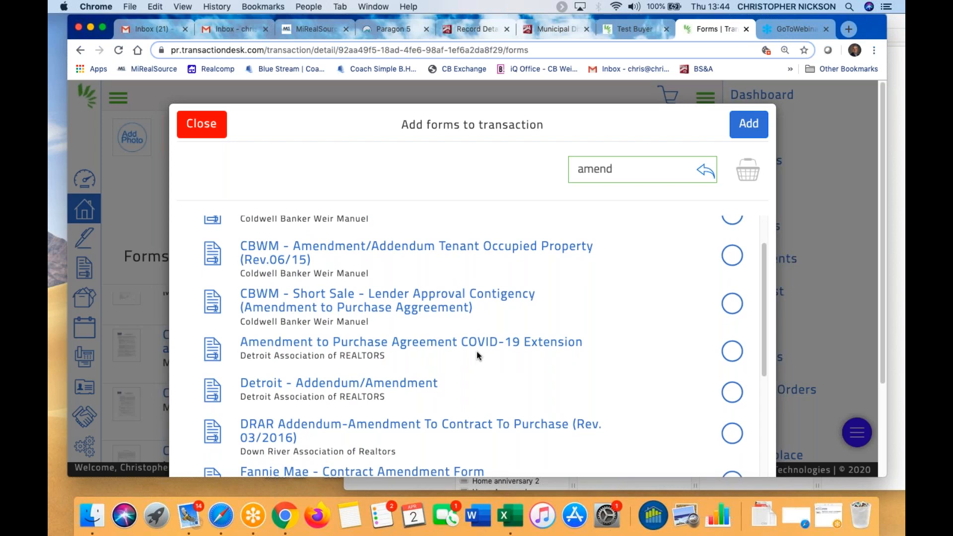
scroll(491, 345, down, 5)
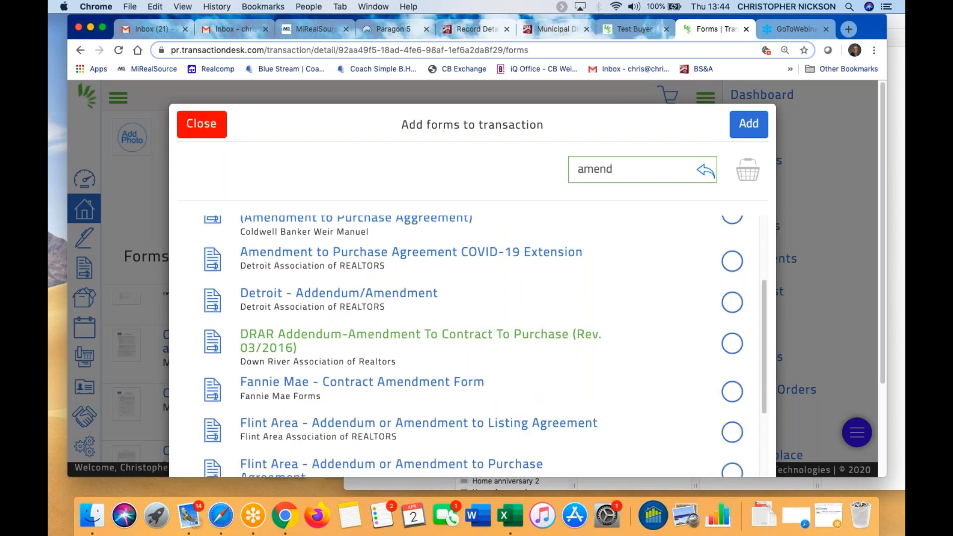
scroll(441, 315, up, 7)
click(732, 251)
click(747, 119)
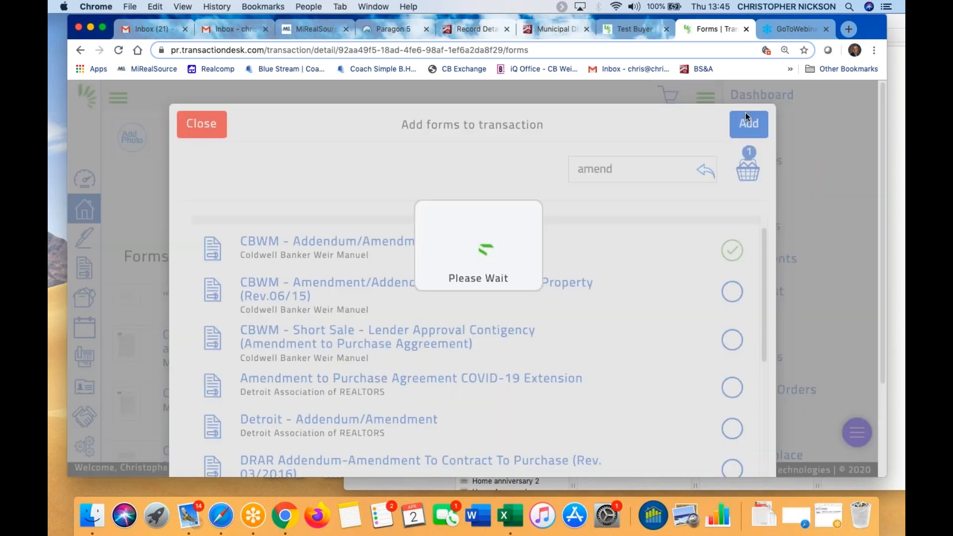
Move CBWM - Addendum/Amendment up between the Listing Checklist and the Disclosure form
scroll(598, 344, down, 10)
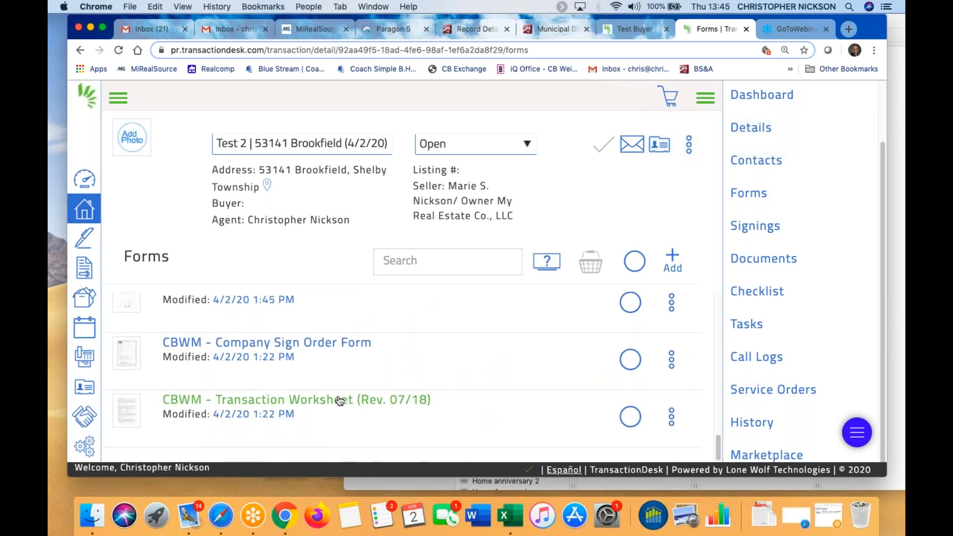
scroll(336, 400, up, 3)
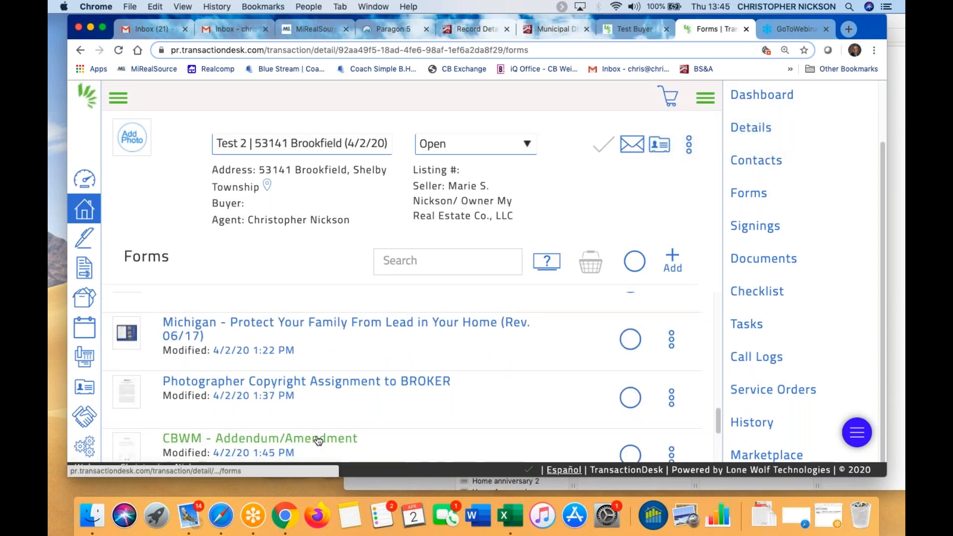
scroll(396, 432, down, 2)
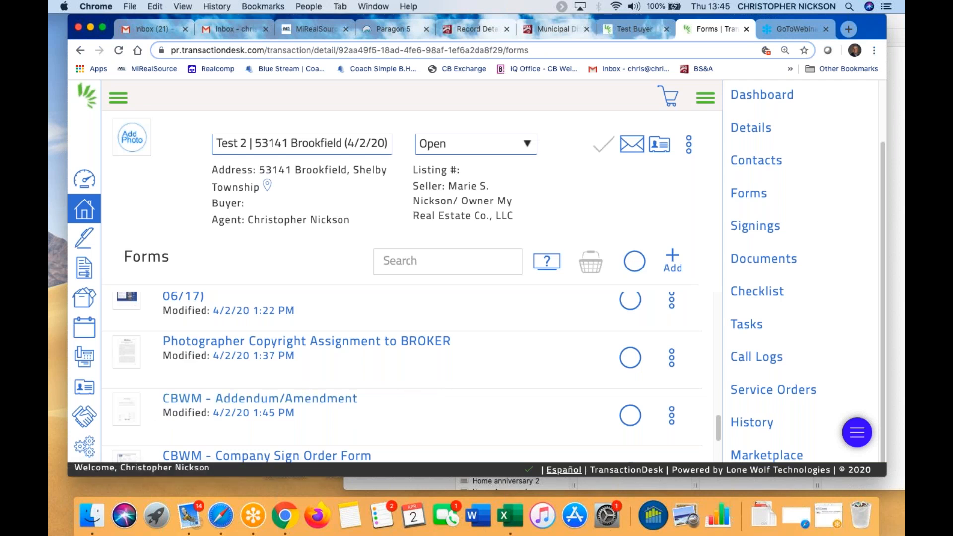
drag(124, 408, 156, 322)
mouse_move(146, 387)
mouse_down()
mouse_move(145, 313)
mouse_move(149, 376)
mouse_move(142, 372)
mouse_up()
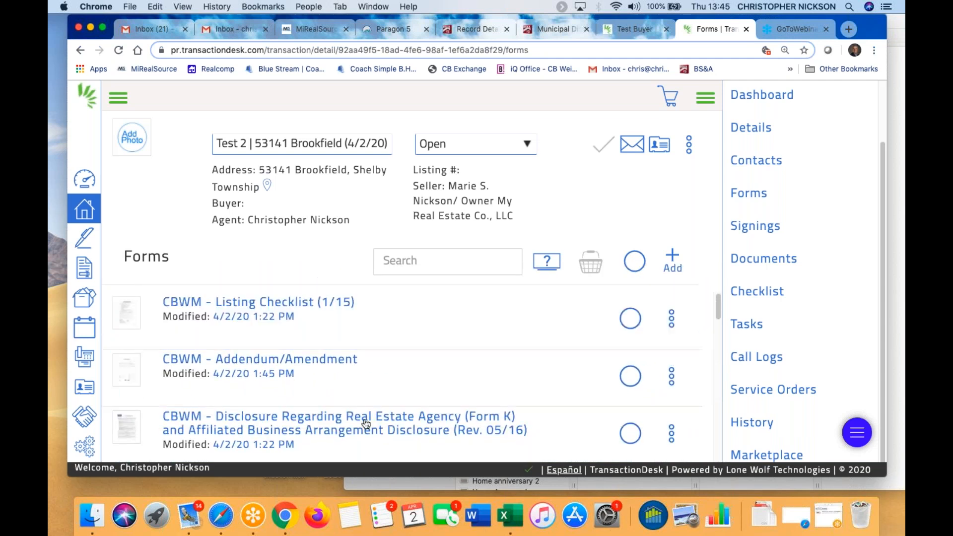
scroll(373, 426, down, 1)
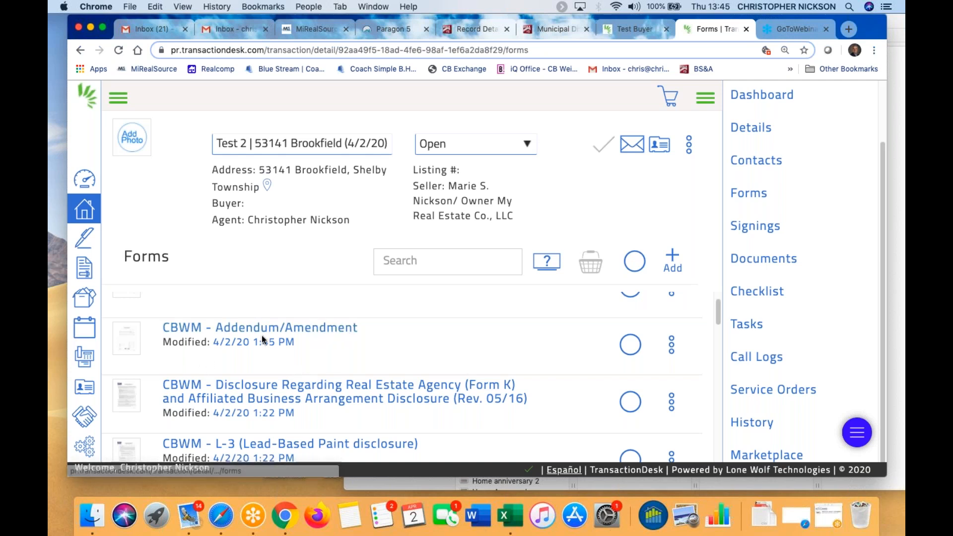
click(672, 345)
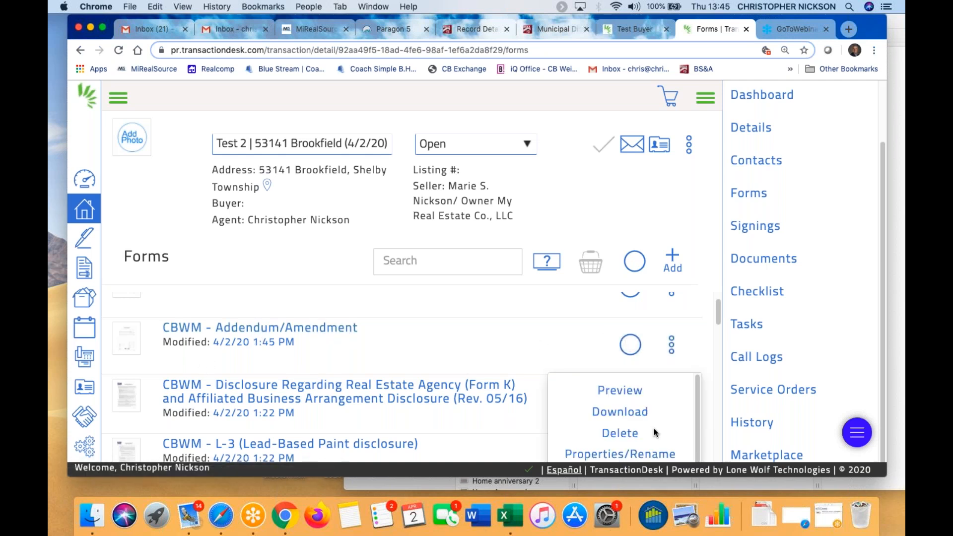
click(636, 454)
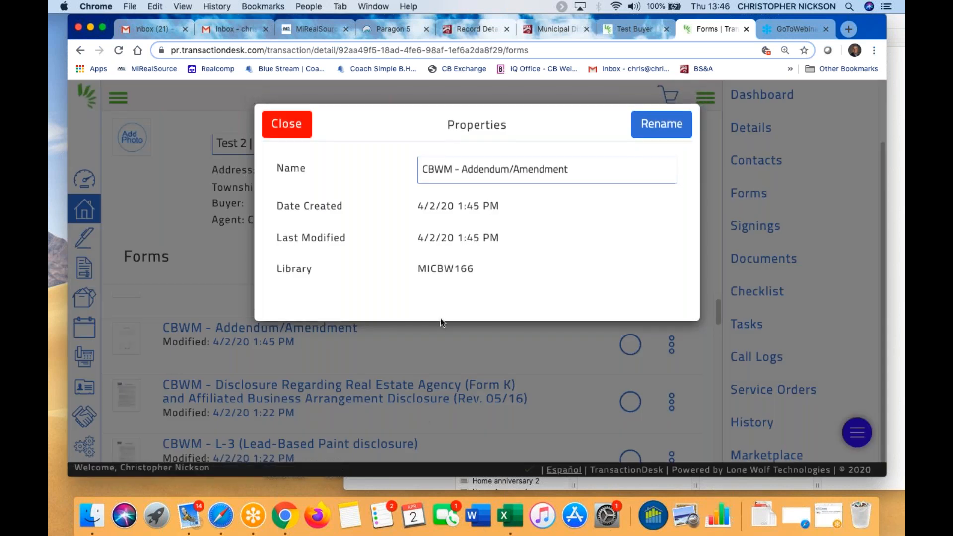
drag(577, 167, 368, 168)
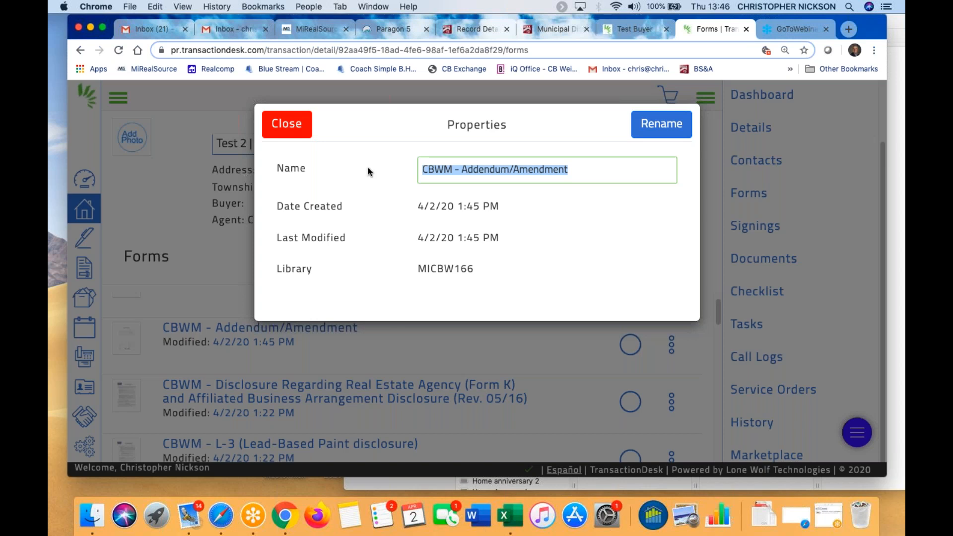
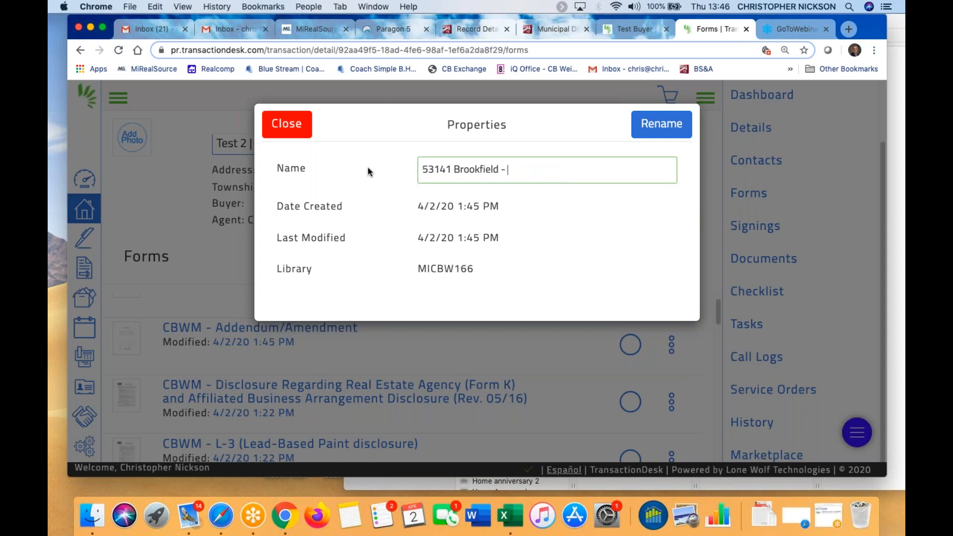
text(Listig Amendment)
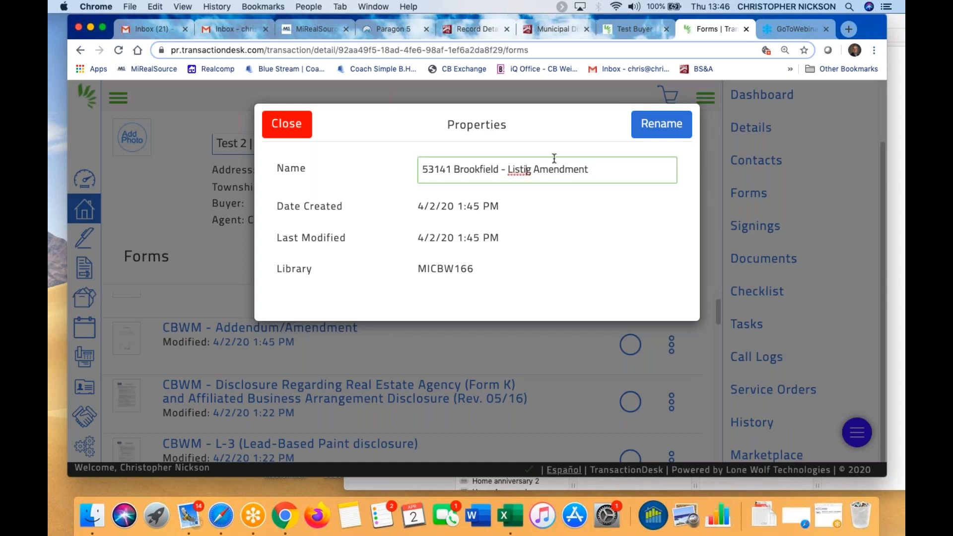
text(n)
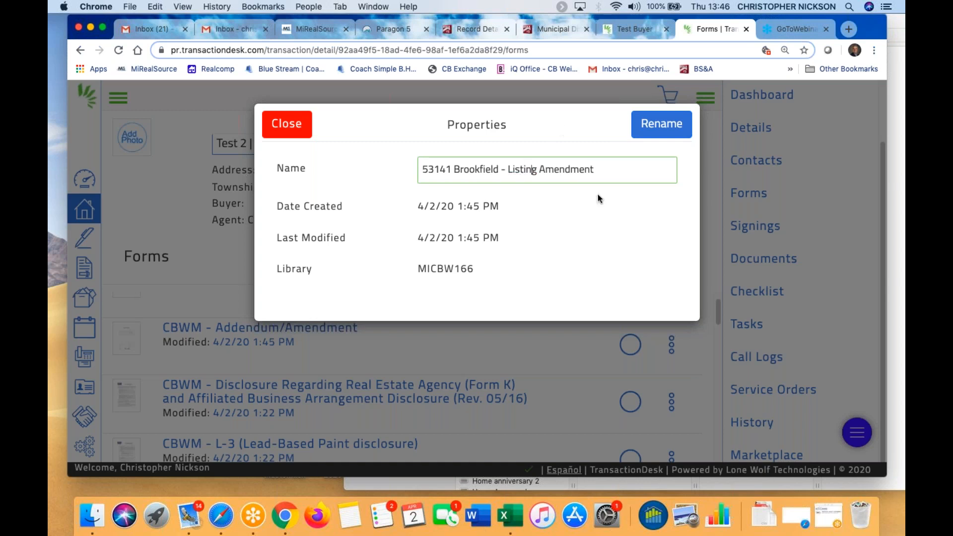
click(662, 124)
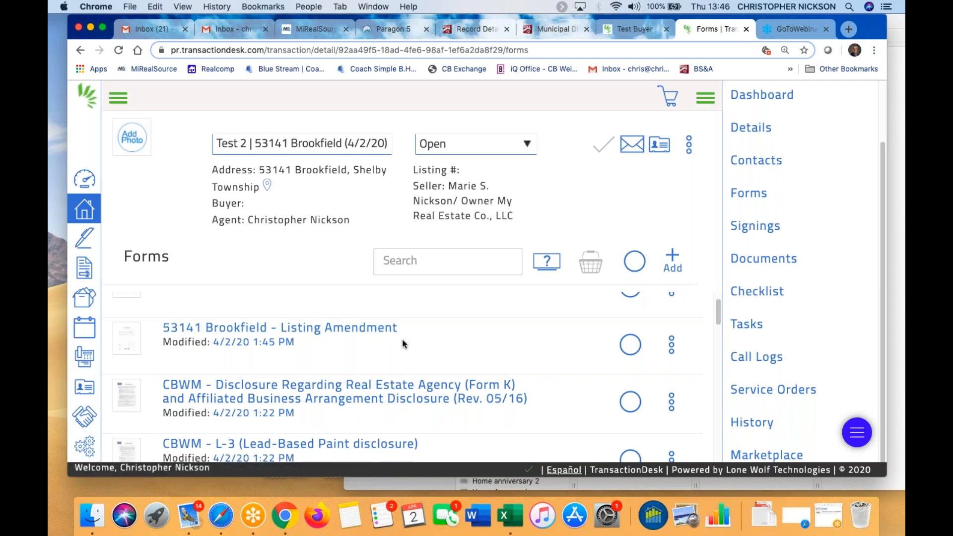
scroll(430, 343, up, 2)
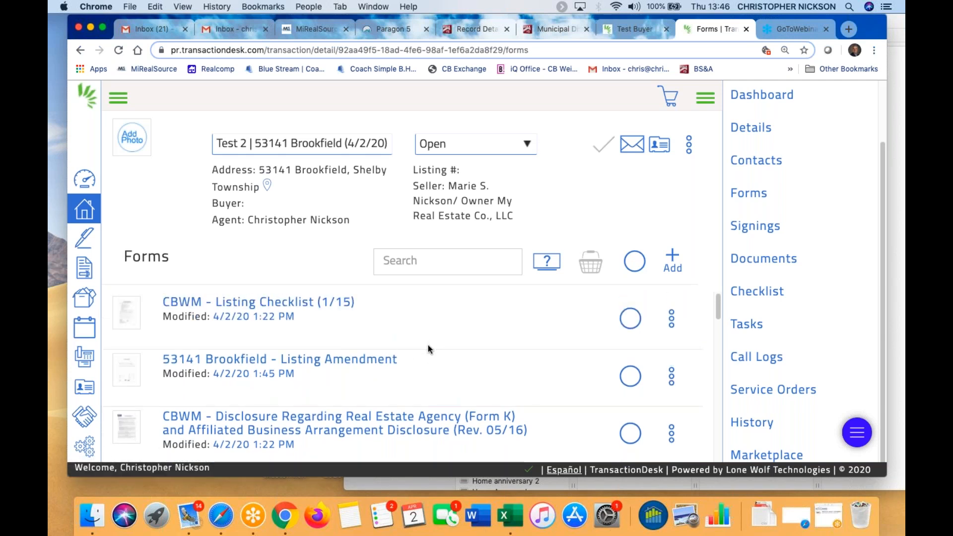
click(672, 373)
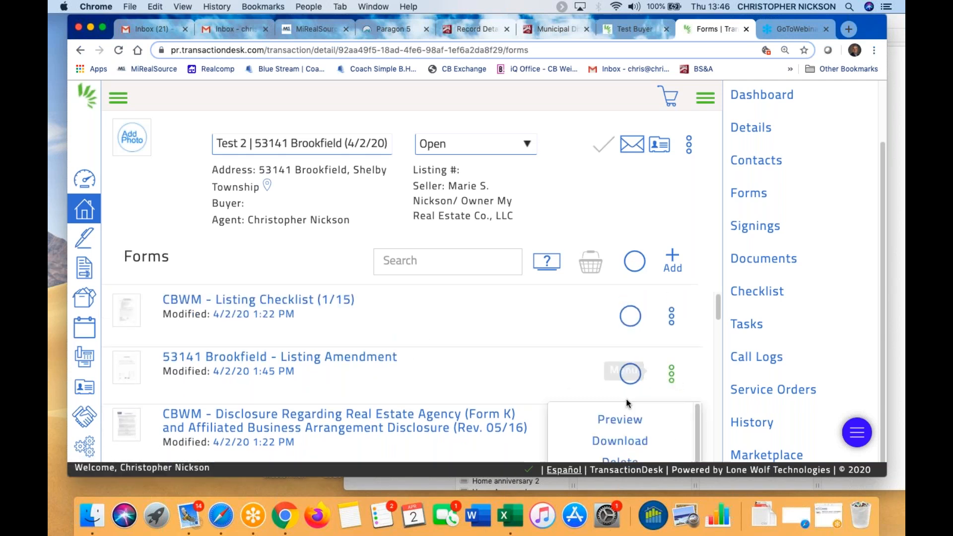
scroll(628, 413, down, 4)
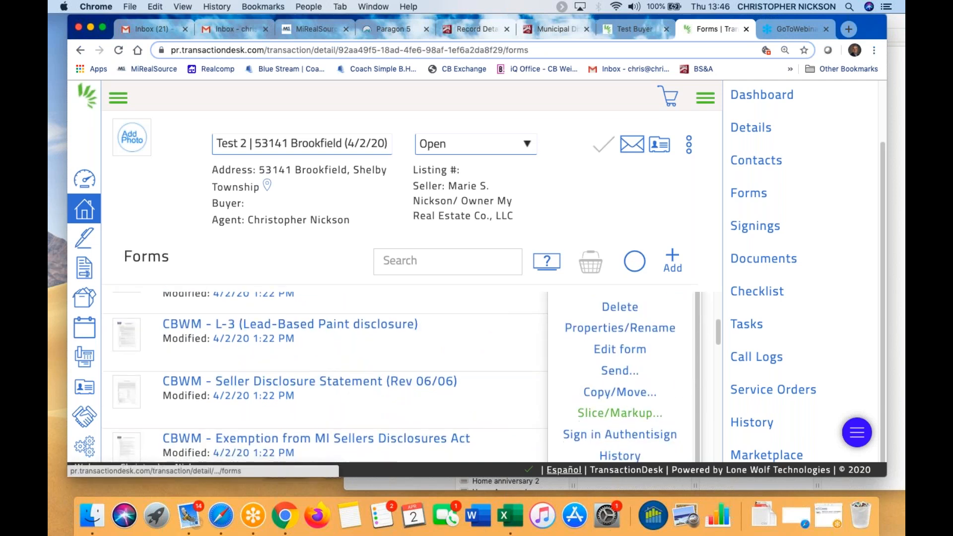
scroll(571, 383, up, 4)
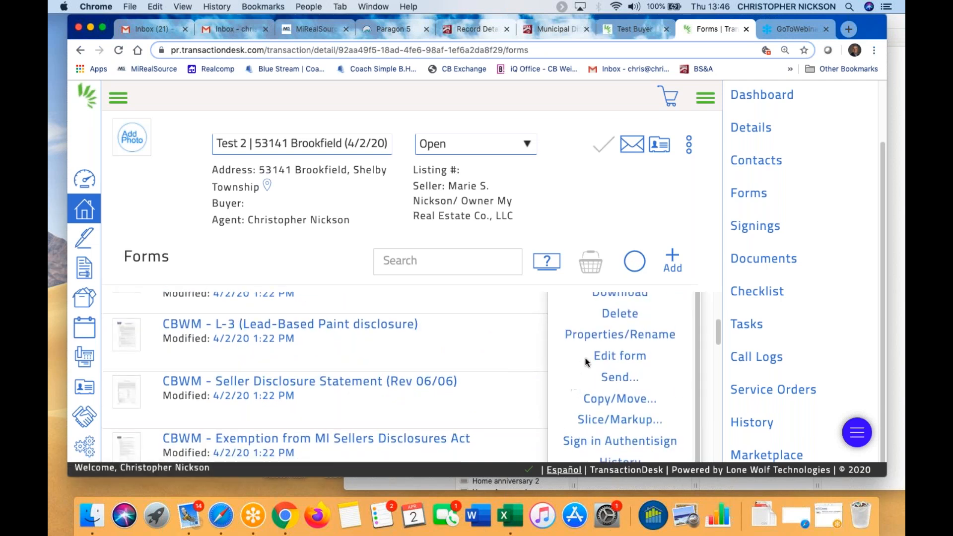
click(672, 335)
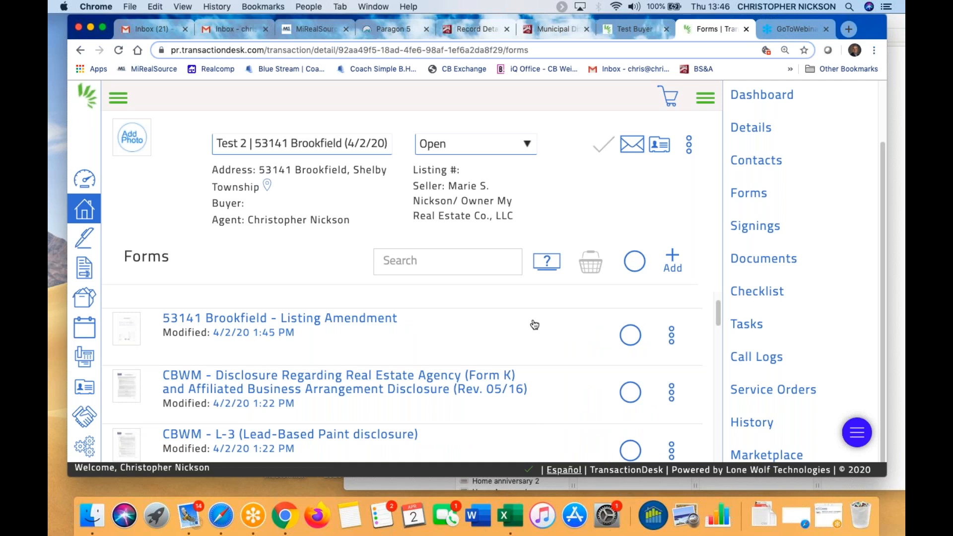
drag(718, 313, 712, 264)
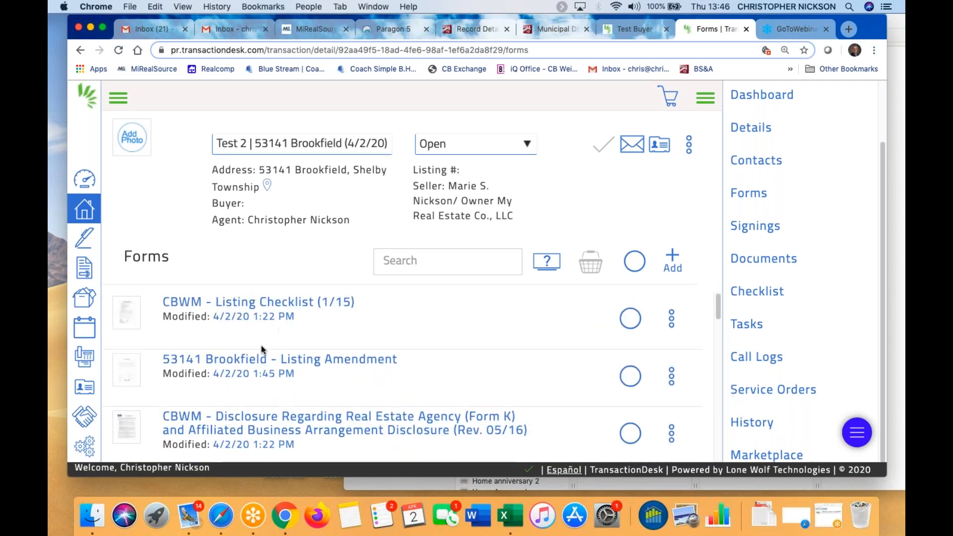
scroll(361, 375, down, 2)
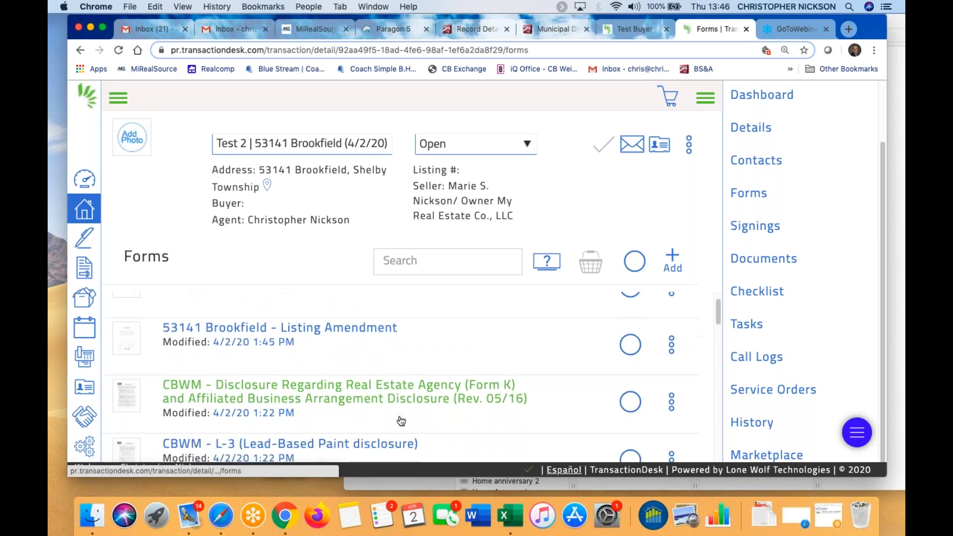
scroll(399, 413, down, 3)
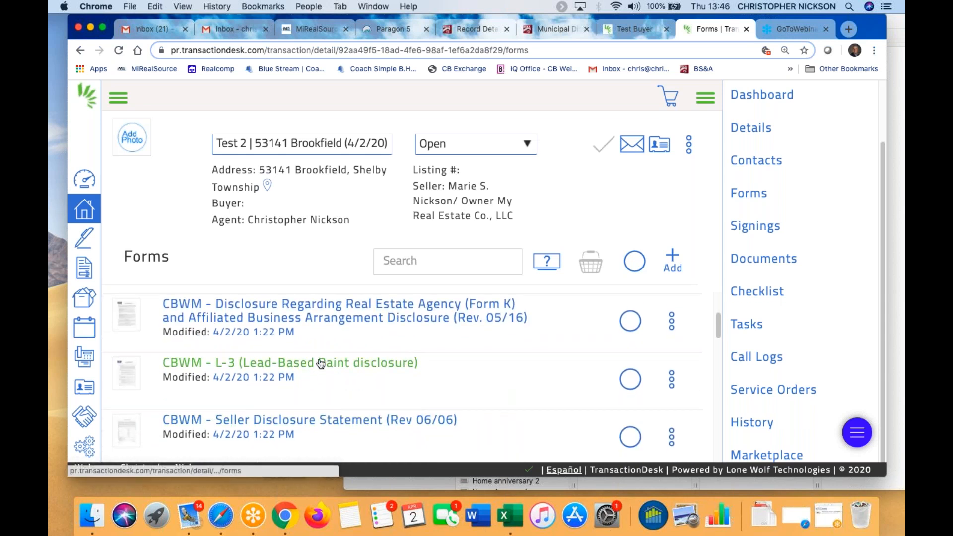
scroll(316, 412, down, 1)
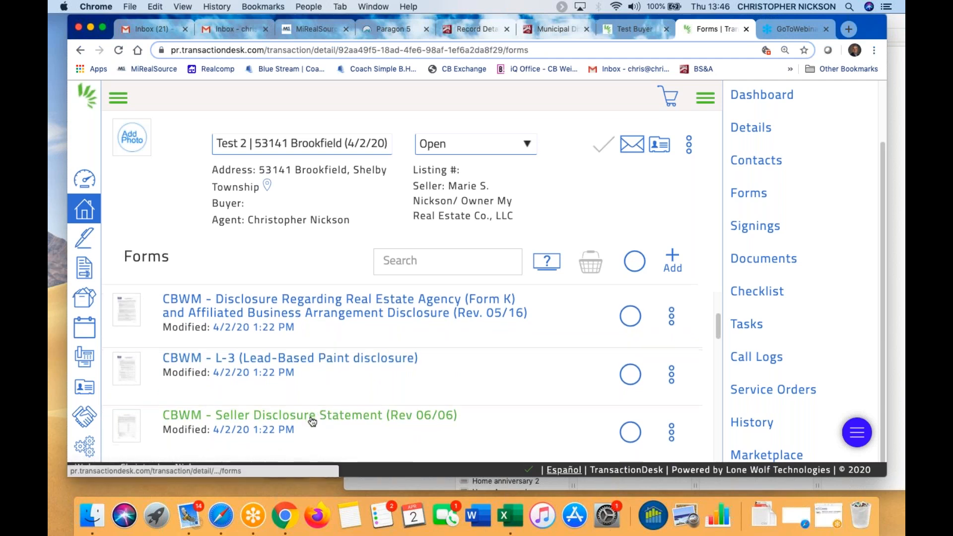
scroll(313, 422, down, 3)
scroll(401, 420, down, 1)
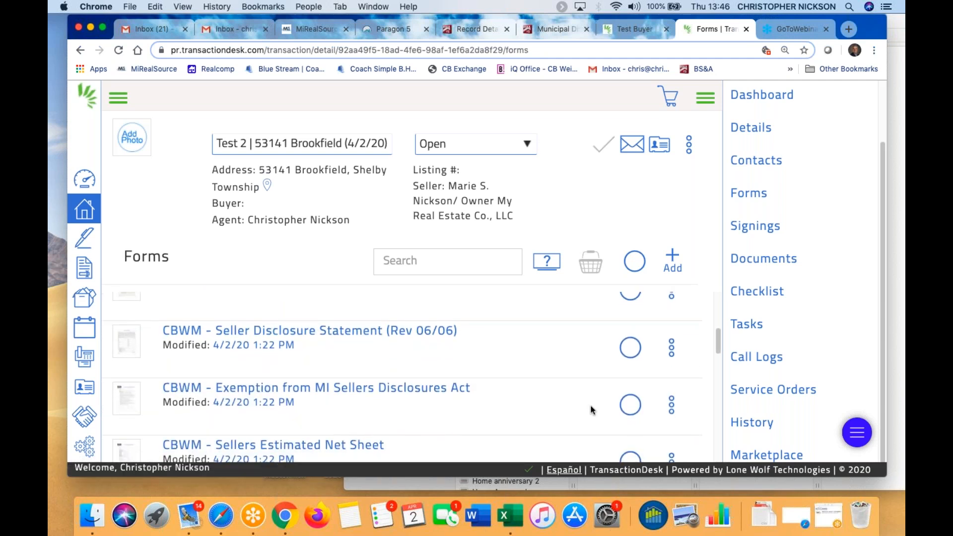
Delete the Exemption from MI Sellers Disclosures Act form from the transaction
click(631, 404)
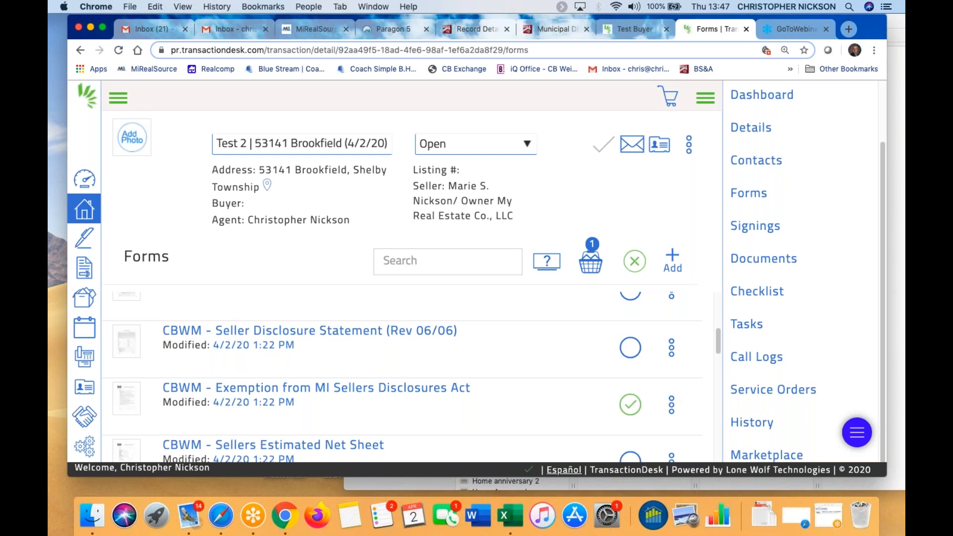
click(591, 263)
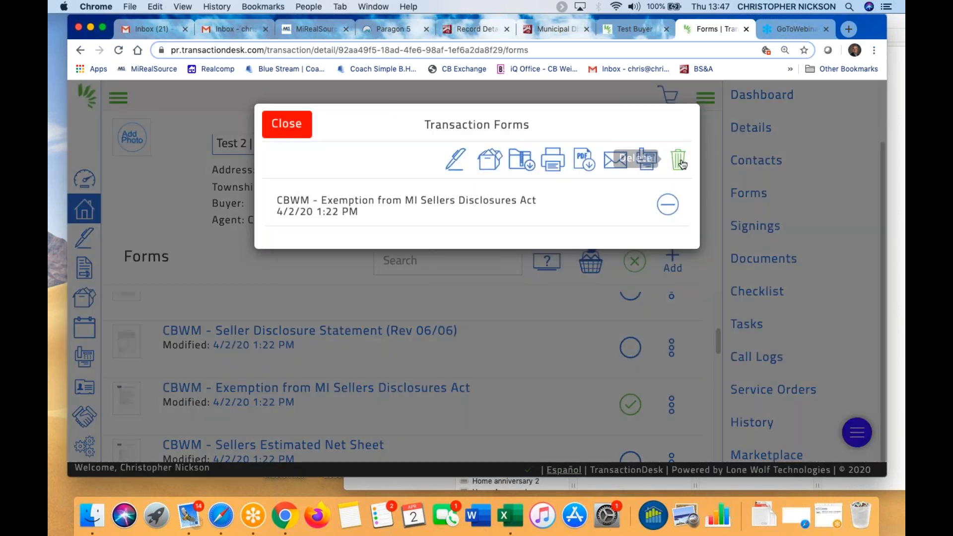
click(647, 159)
click(672, 130)
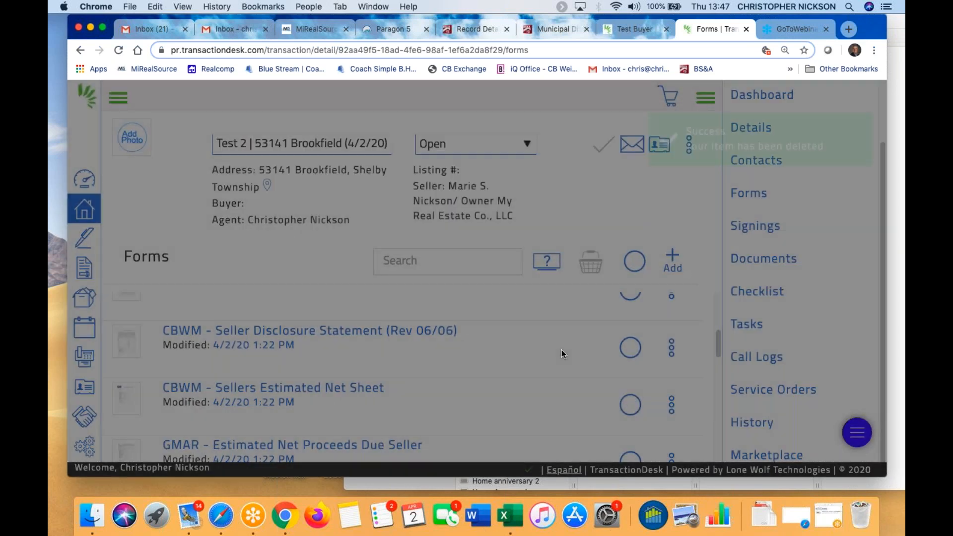
Move the Exclusive Right To Sell Listing Agreement beneath the Listing Checklist
scroll(559, 368, down, 2)
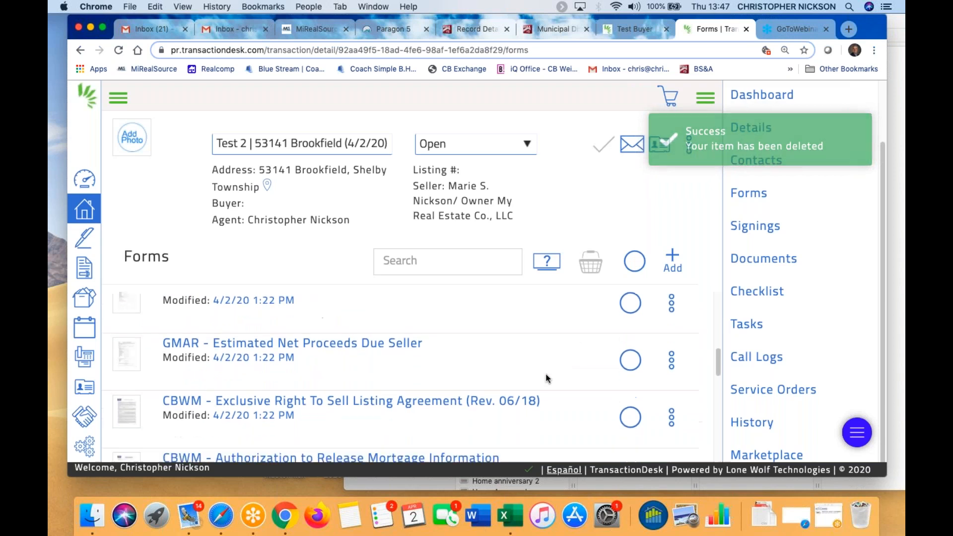
drag(123, 425, 130, 368)
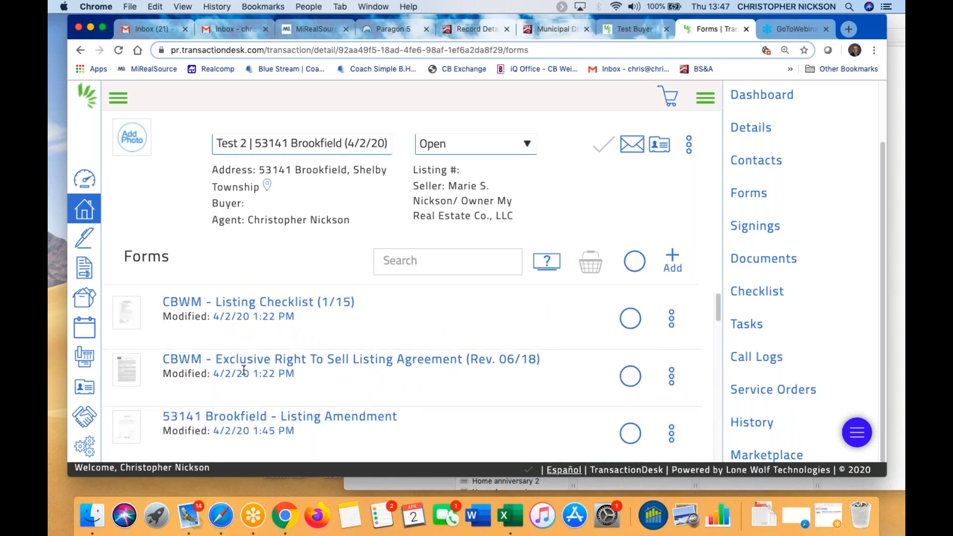
scroll(222, 407, down, 3)
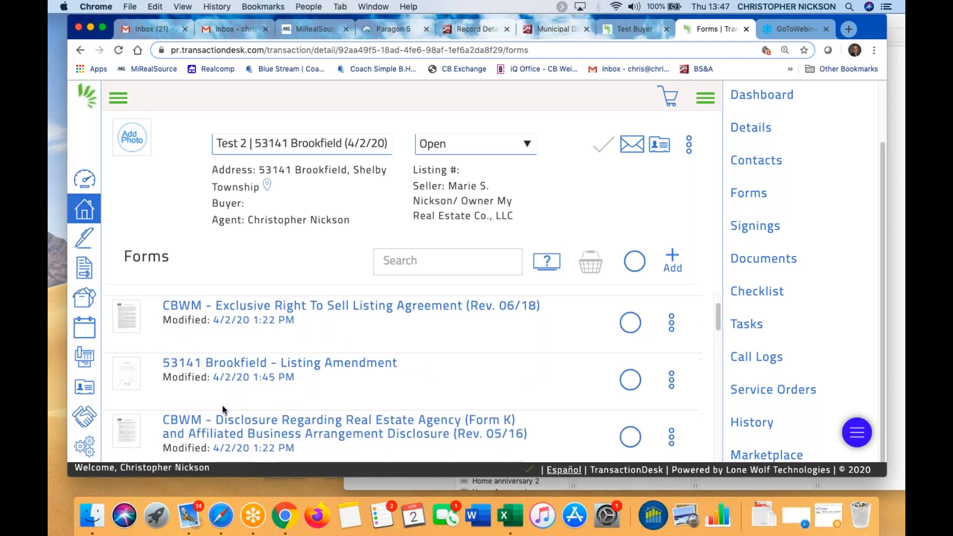
scroll(449, 379, down, 2)
scroll(441, 368, up, 2)
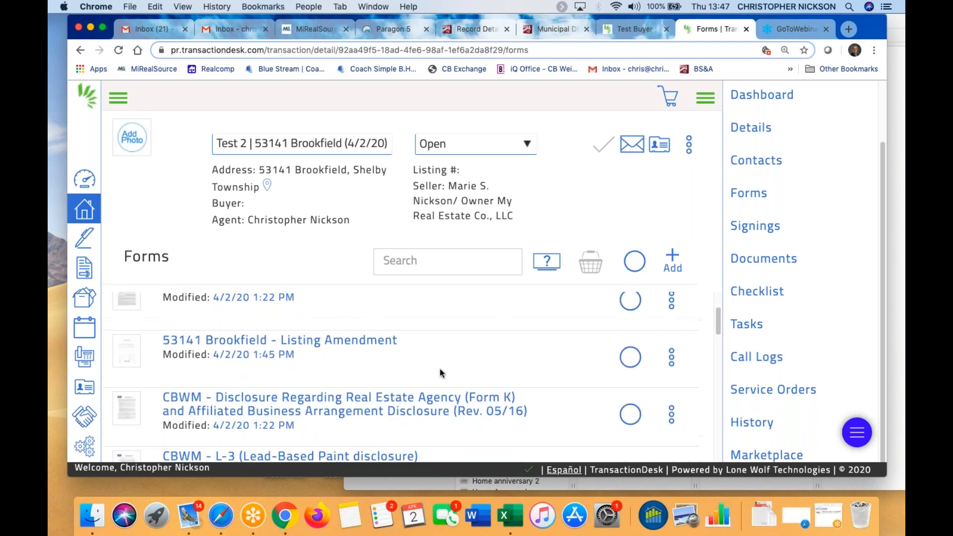
scroll(440, 373, up, 1)
scroll(420, 373, up, 1)
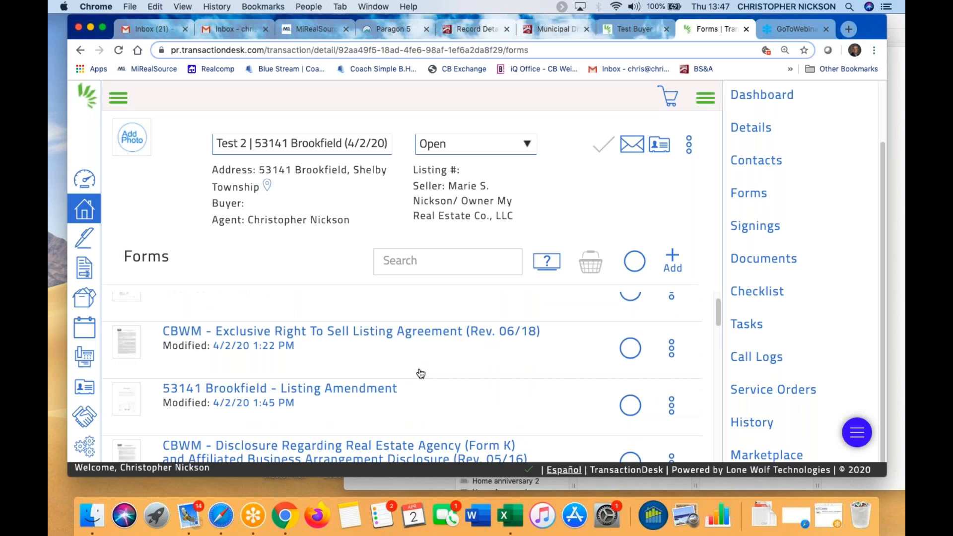
scroll(437, 373, down, 4)
scroll(387, 377, up, 4)
scroll(363, 377, down, 5)
scroll(364, 377, up, 3)
scroll(366, 373, up, 4)
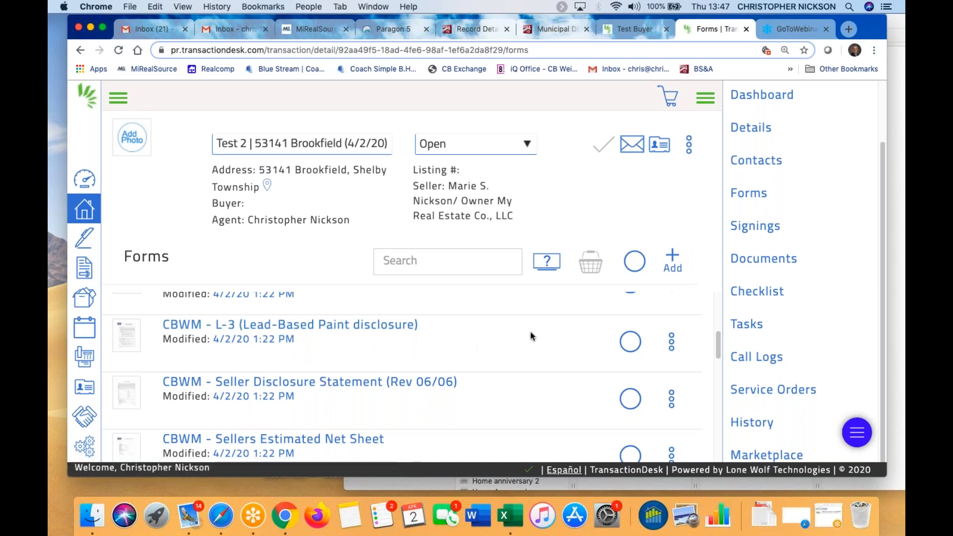
Open the L-3 Lead-Based Paint disclosure and scroll to Section I
click(317, 329)
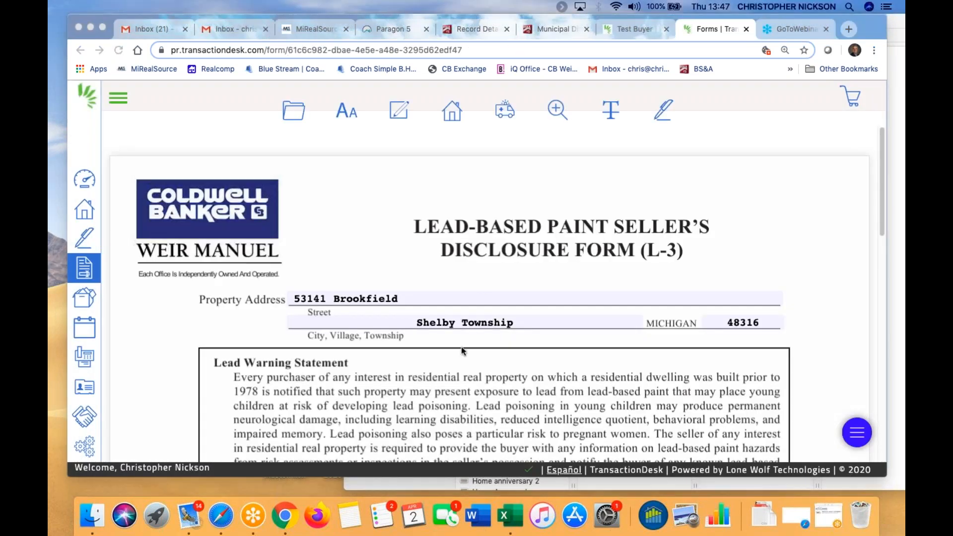
scroll(537, 295, down, 2)
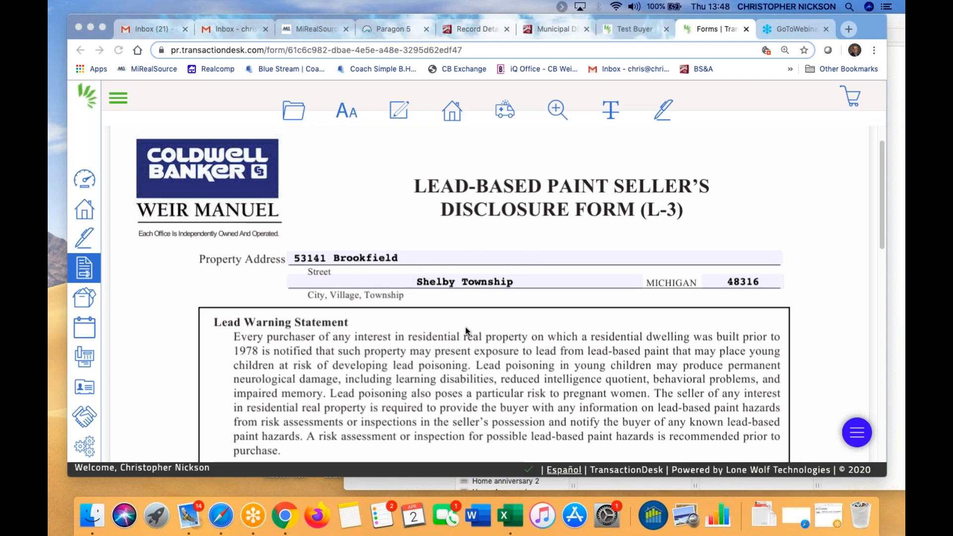
scroll(467, 331, down, 3)
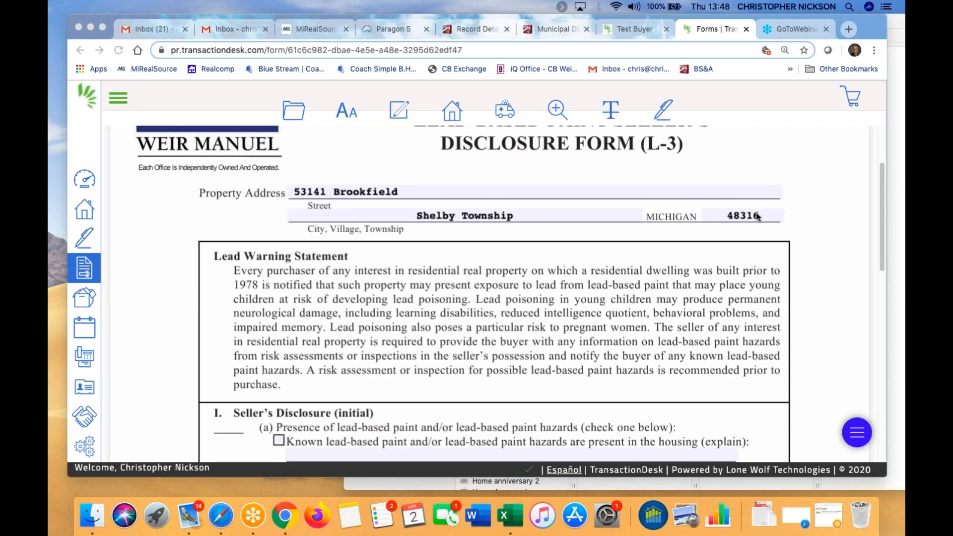
scroll(634, 310, down, 1)
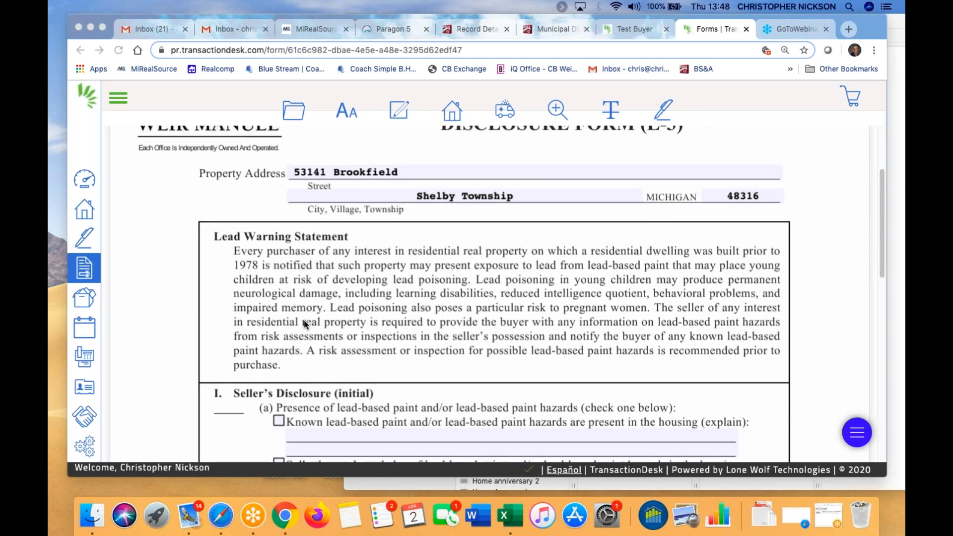
scroll(305, 324, down, 5)
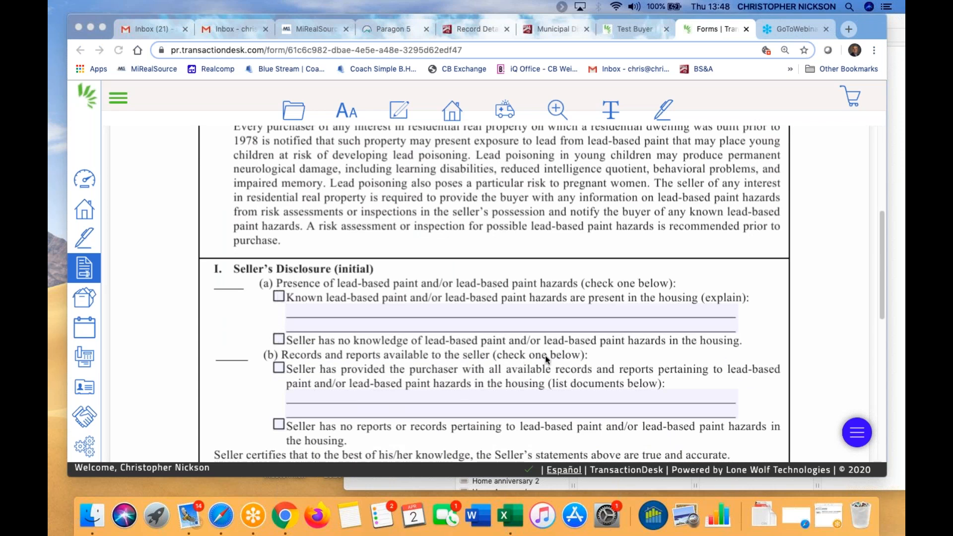
Tick the 'Seller has no knowledge' and 'Seller has no reports or records' boxes
click(280, 338)
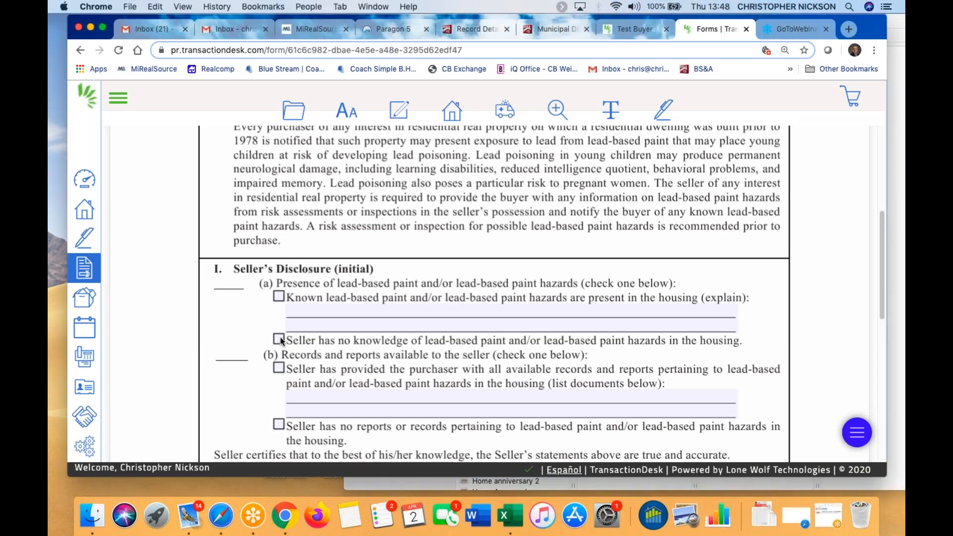
scroll(321, 383, down, 3)
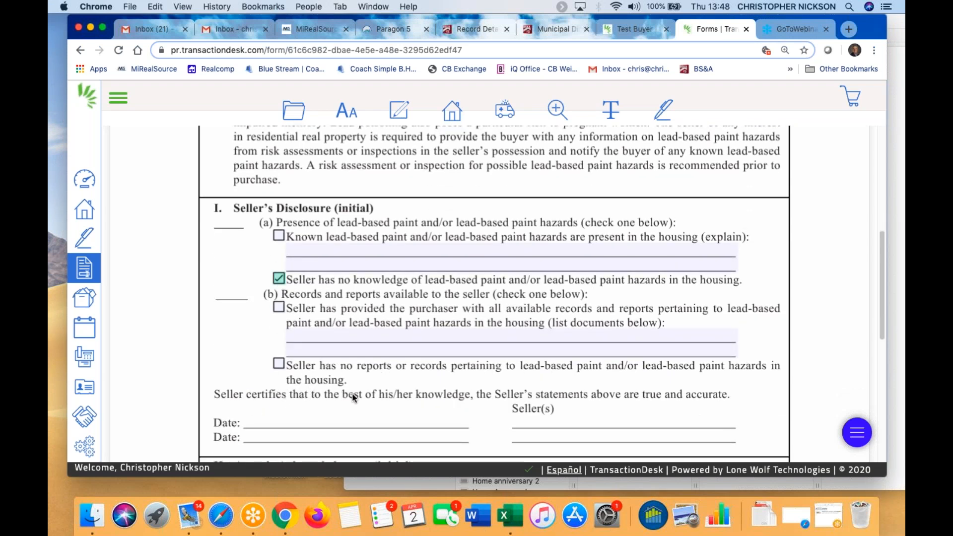
click(279, 364)
scroll(349, 422, down, 3)
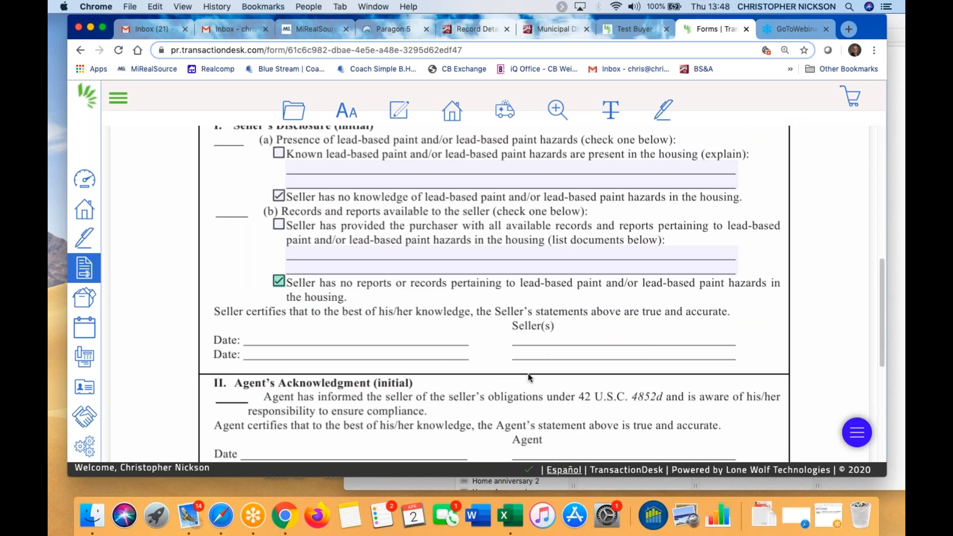
scroll(525, 318, down, 2)
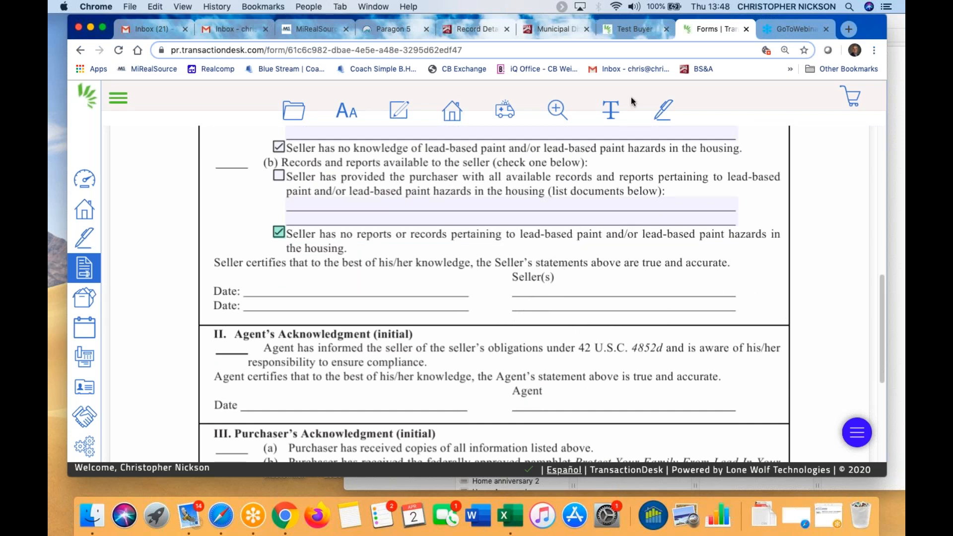
mouse_move(610, 111)
Add an Annotate text box with the first seller's name on the first Seller(s) line
click(611, 110)
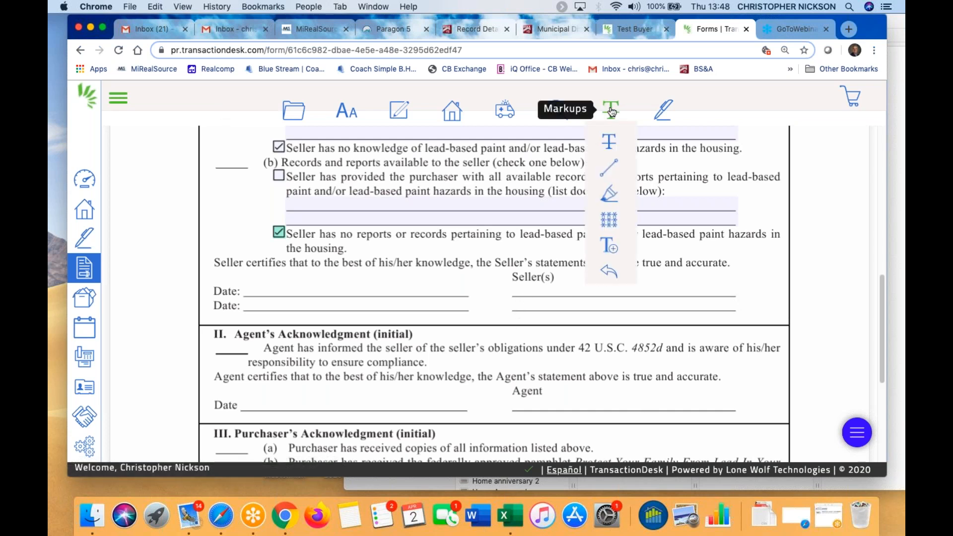
click(610, 249)
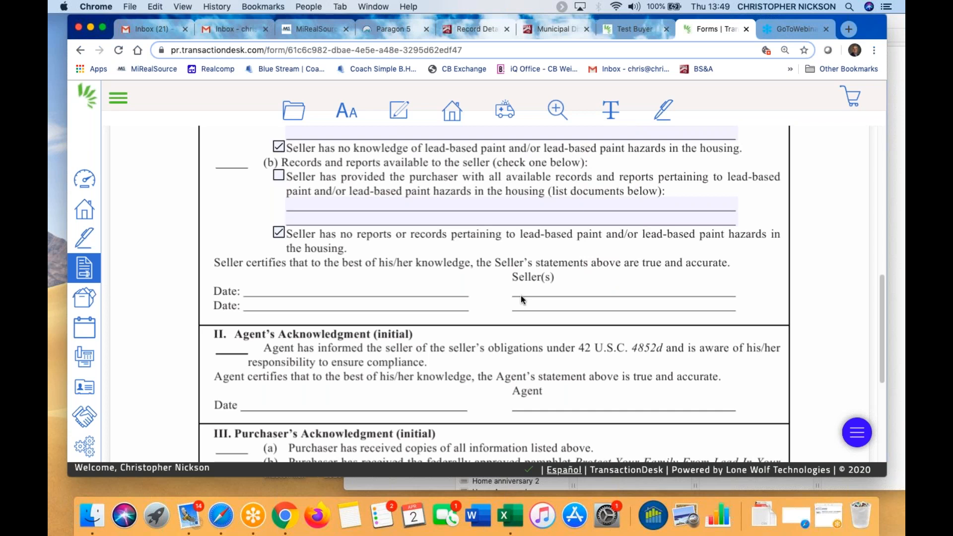
drag(520, 296, 719, 306)
Add the second seller's name with 'Owner My Real Estate Co.', fixing the typo and widening the box
mouse_move(616, 111)
drag(520, 314, 693, 330)
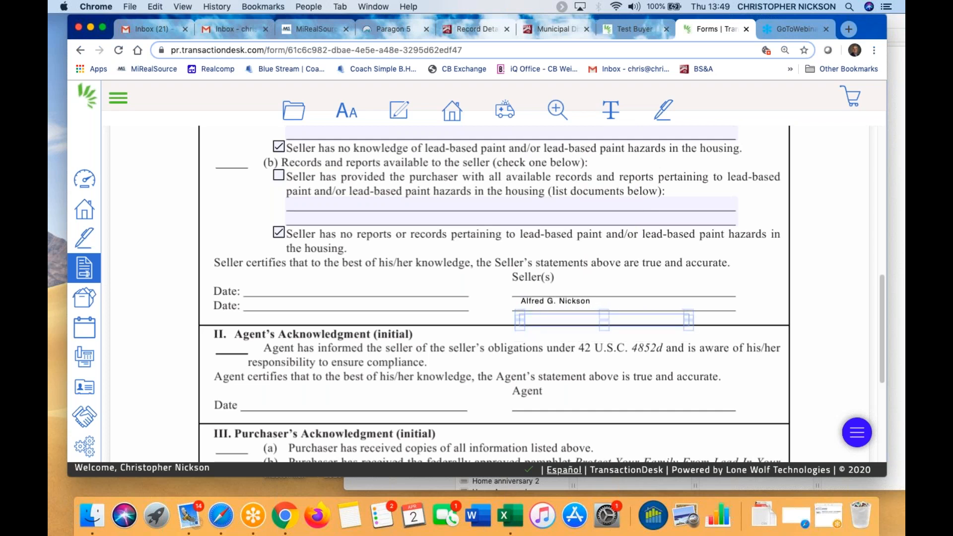
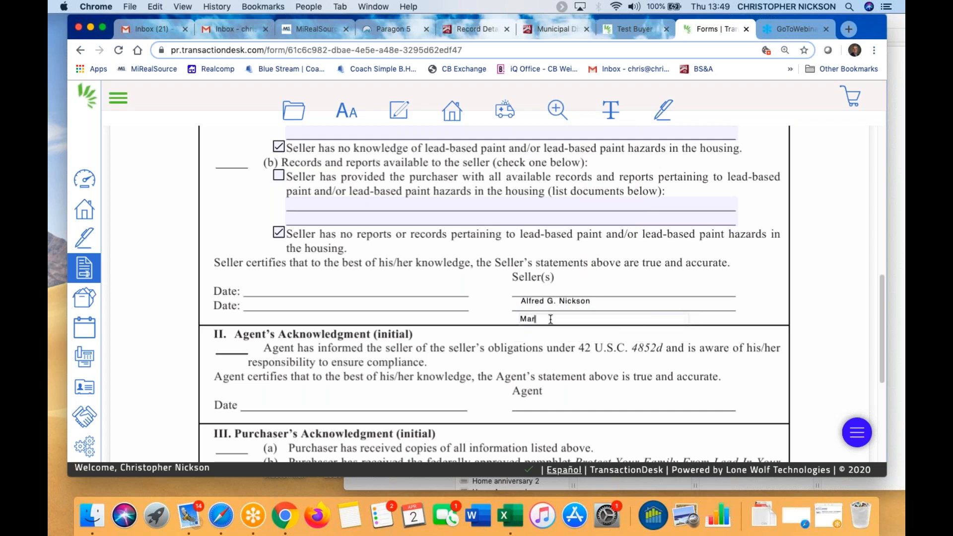
text( Rep)
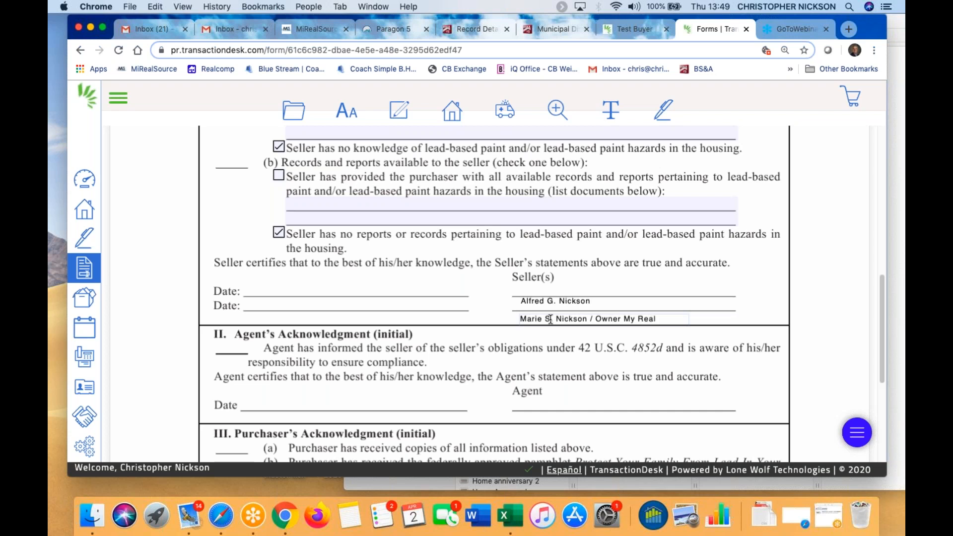
text(l Estate Co,LLC)
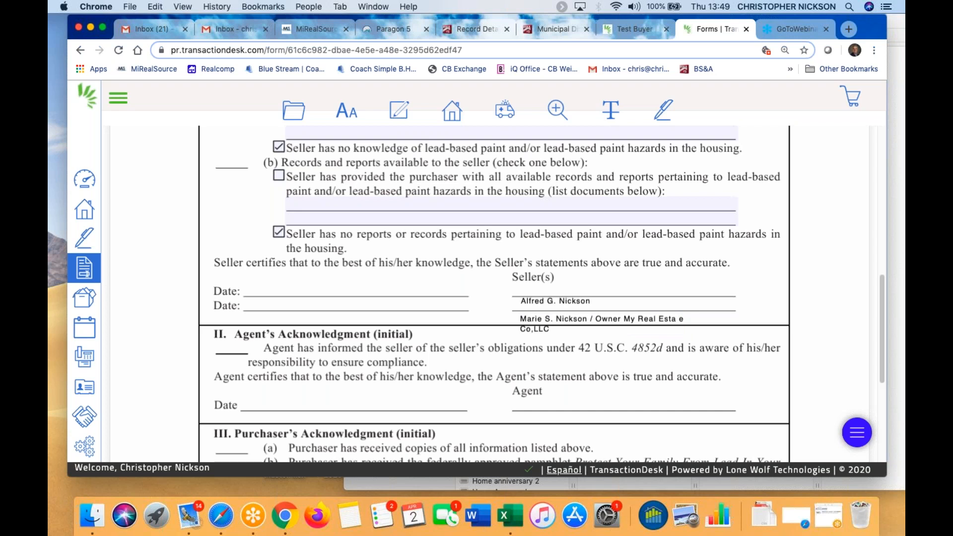
click(548, 328)
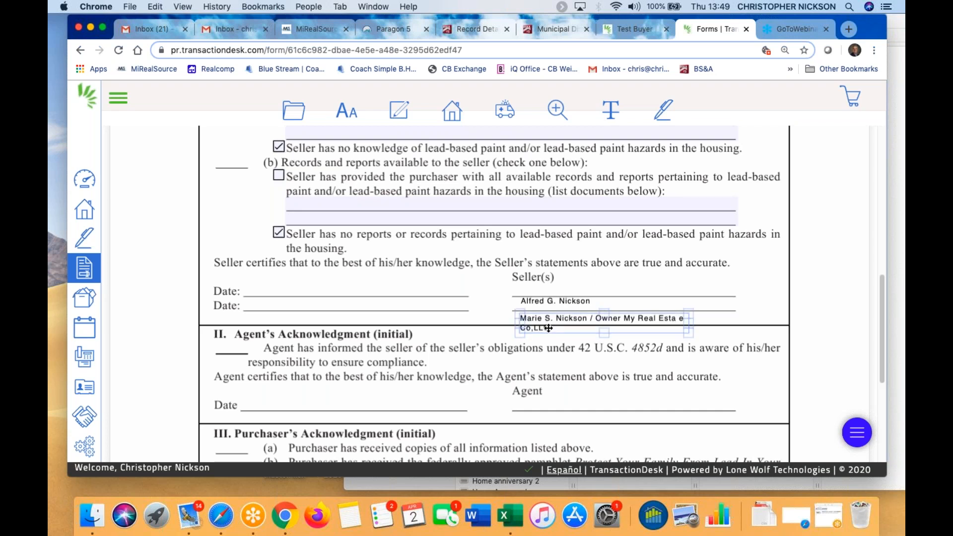
click(543, 319)
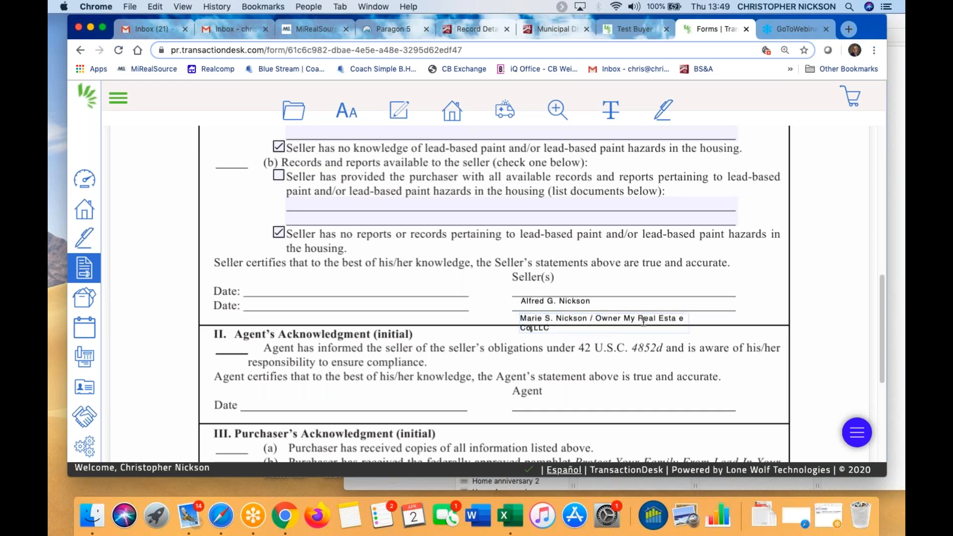
key(BackSpace)
key(BackSpace)
key(BackSpace)
key(BackSpace)
key(BackSpace)
text(te Co.)
click(723, 338)
click(666, 320)
mouse_move(687, 330)
mouse_down()
mouse_move(770, 322)
mouse_move(740, 322)
mouse_up()
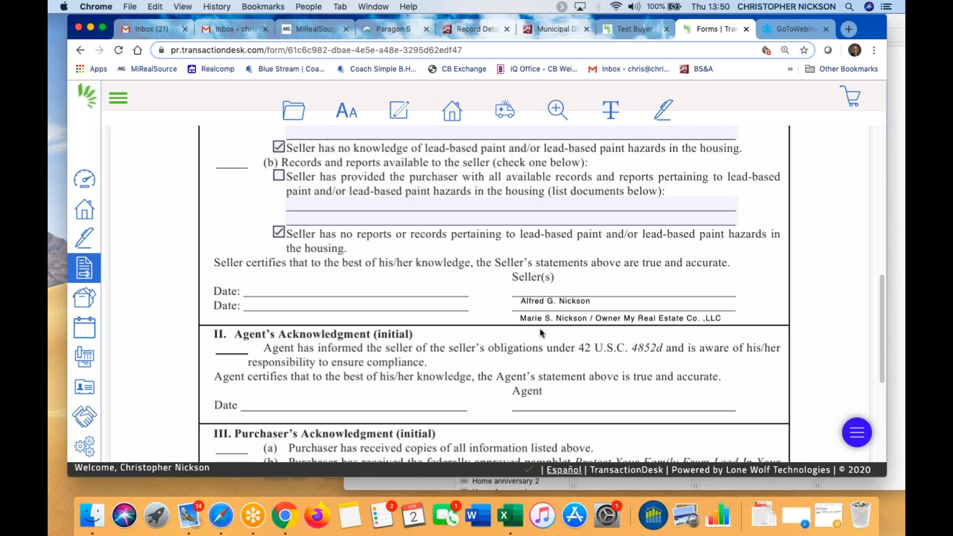
Review the first seller name's text settings, keeping Helvetica, and close them unchanged
click(540, 302)
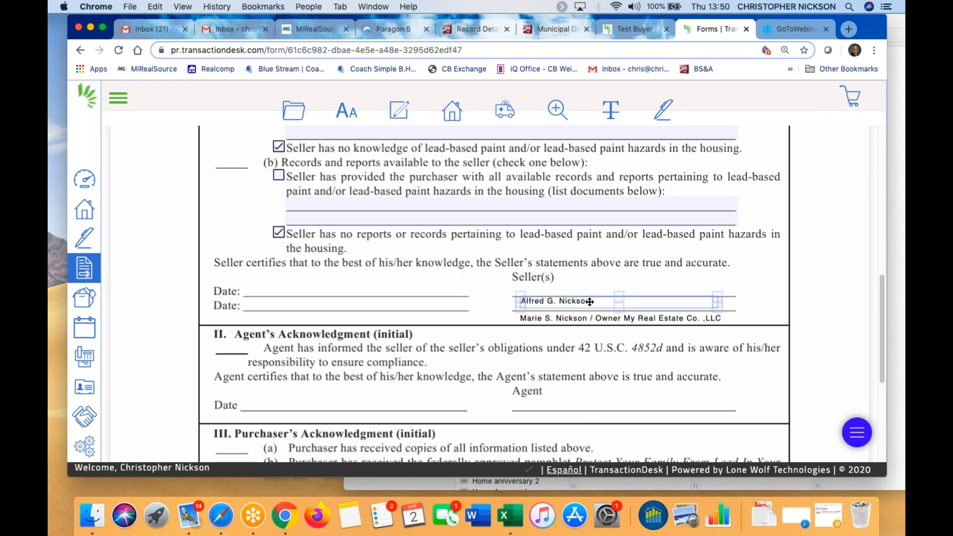
click(657, 301)
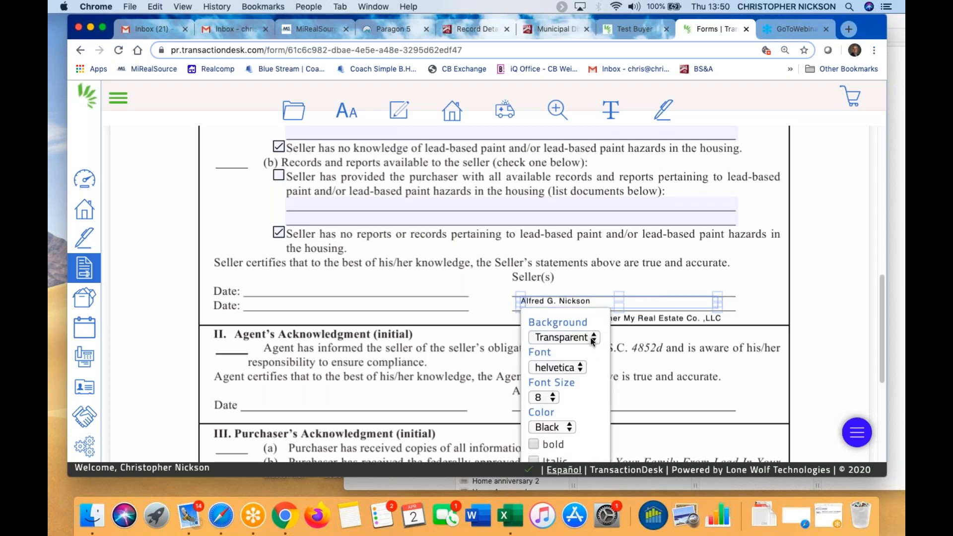
click(583, 369)
click(583, 369)
scroll(705, 389, down, 2)
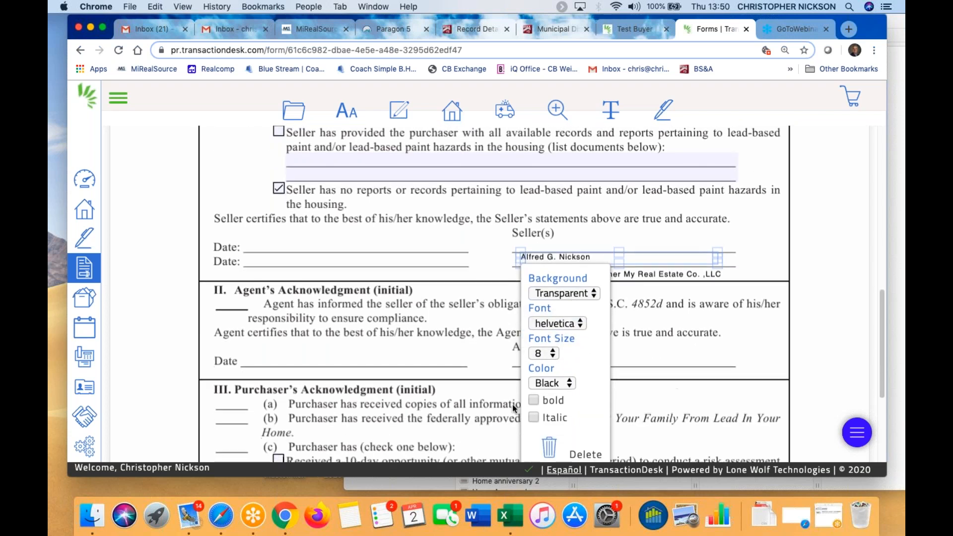
scroll(666, 389, down, 2)
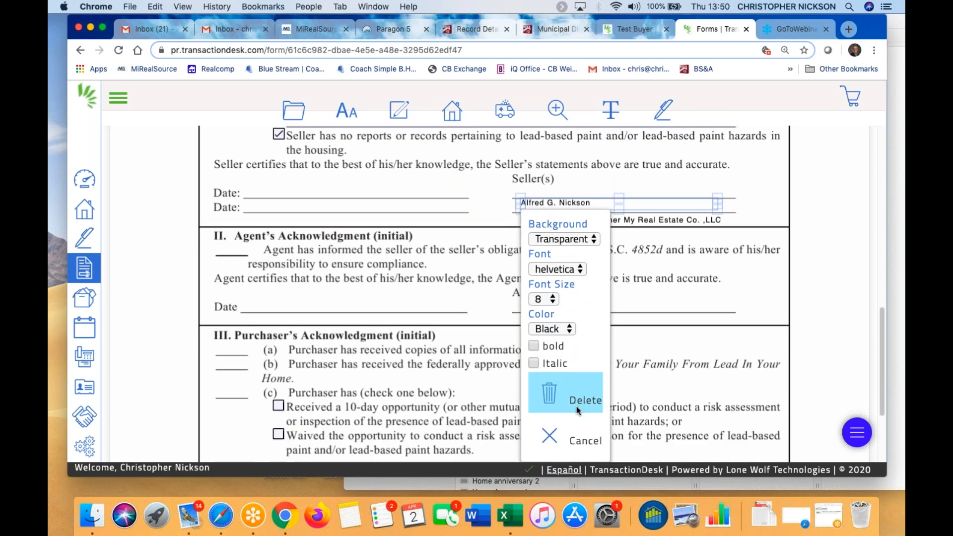
click(727, 302)
Return to the top of the form and bring up its file actions menu
scroll(597, 359, down, 4)
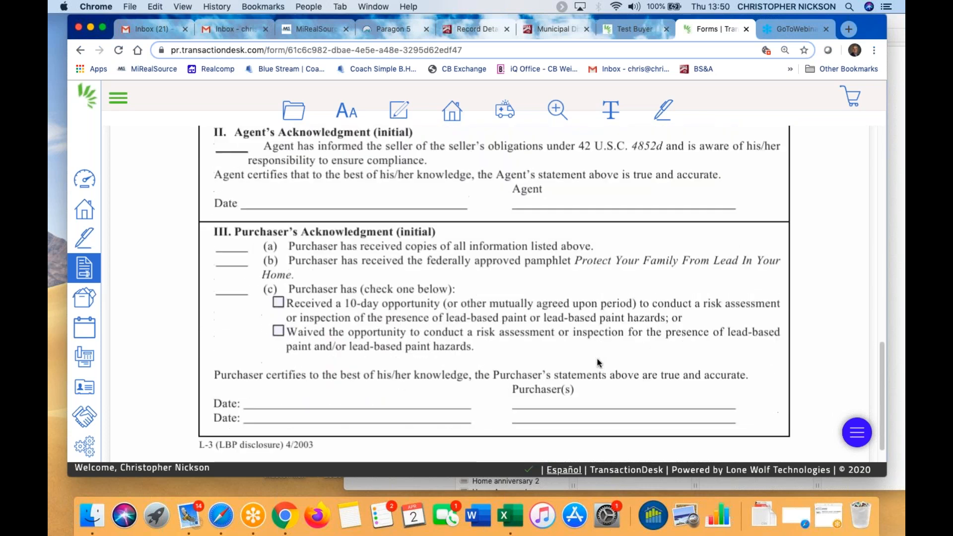
scroll(597, 362, down, 1)
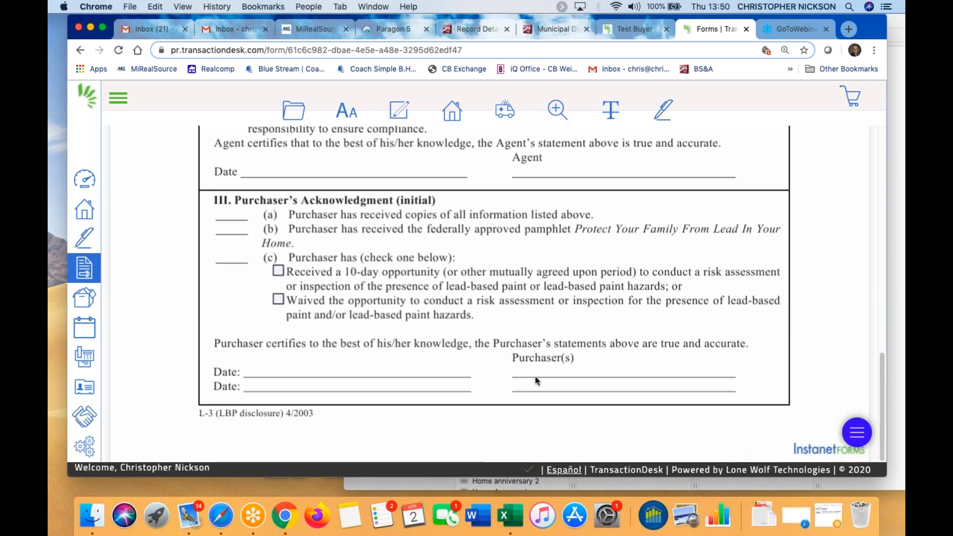
scroll(535, 376, up, 1)
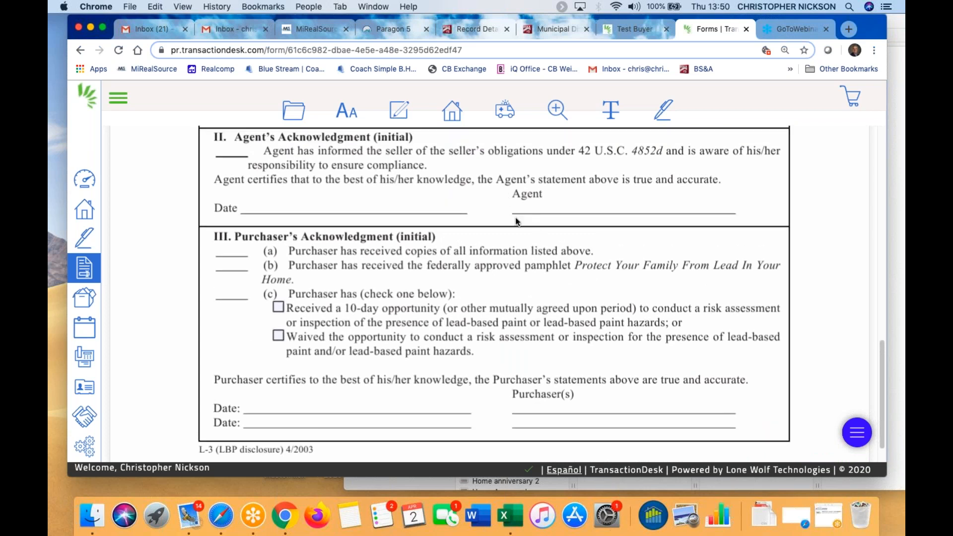
scroll(568, 222, up, 1)
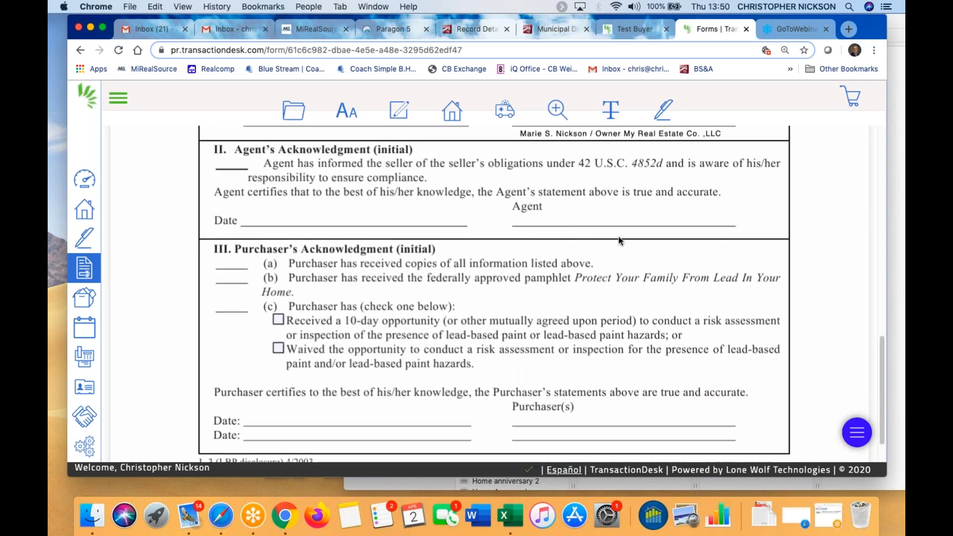
scroll(591, 238, up, 5)
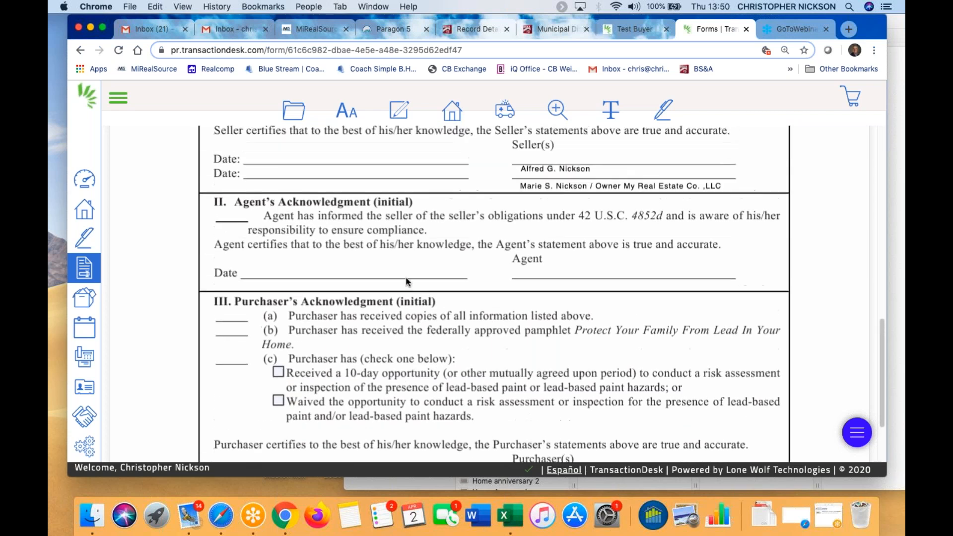
scroll(393, 308, up, 3)
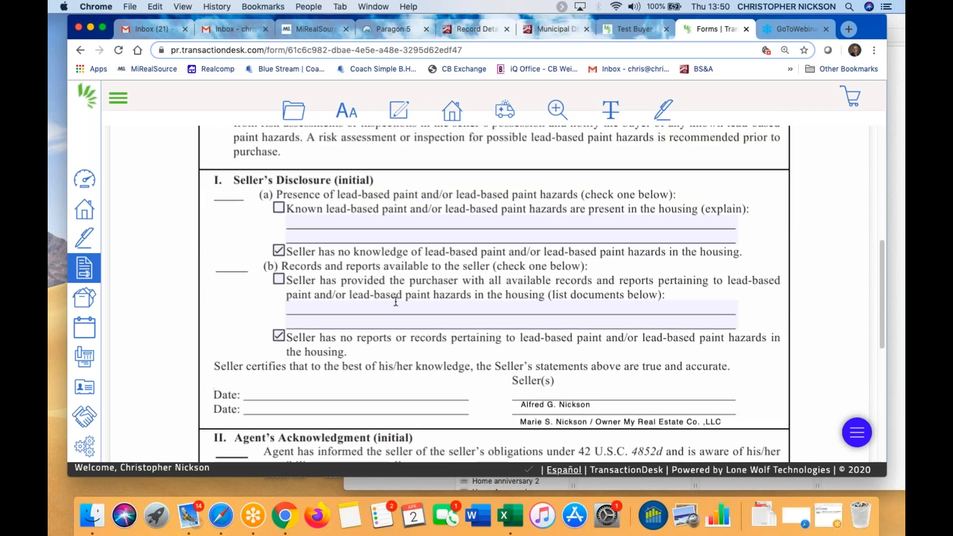
click(300, 110)
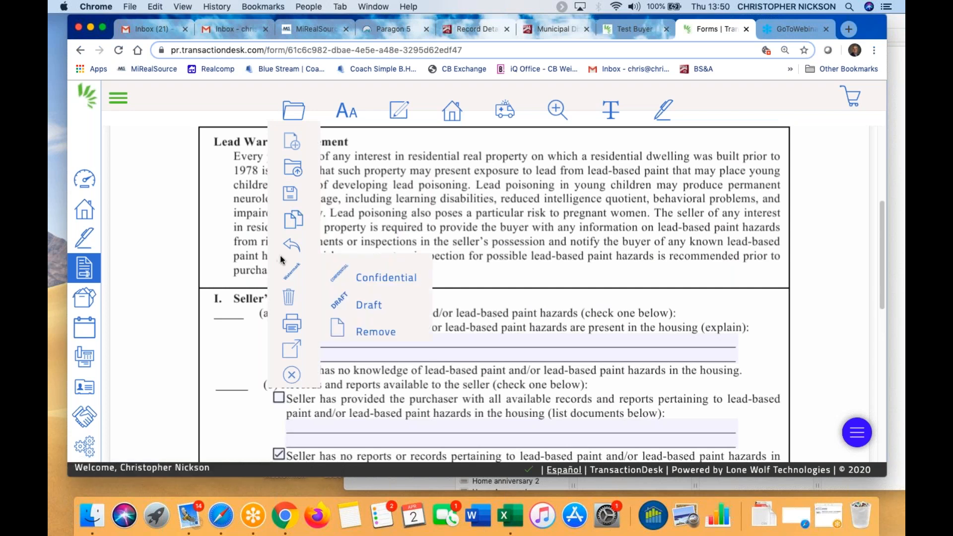
Save the filled-in form and close it to return to the transaction
mouse_move(291, 194)
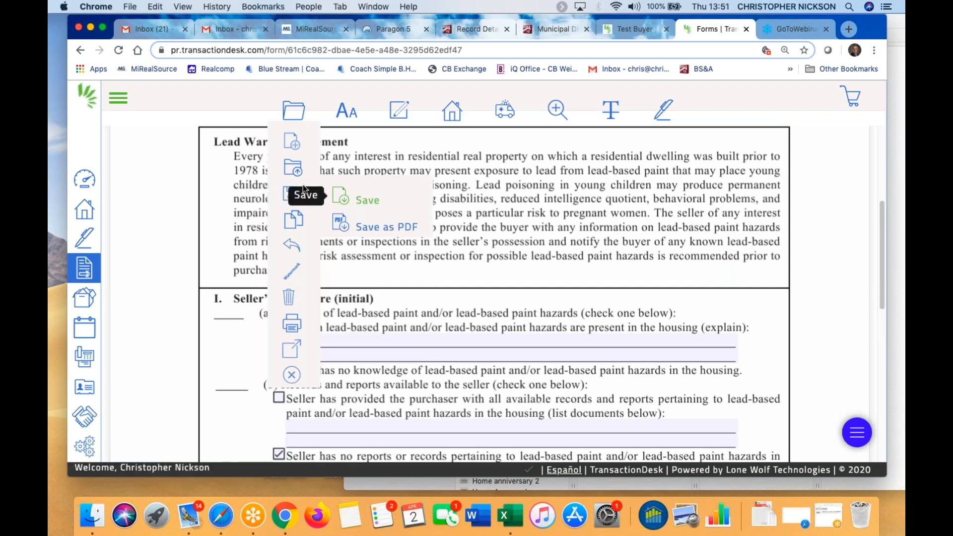
click(374, 199)
mouse_move(298, 367)
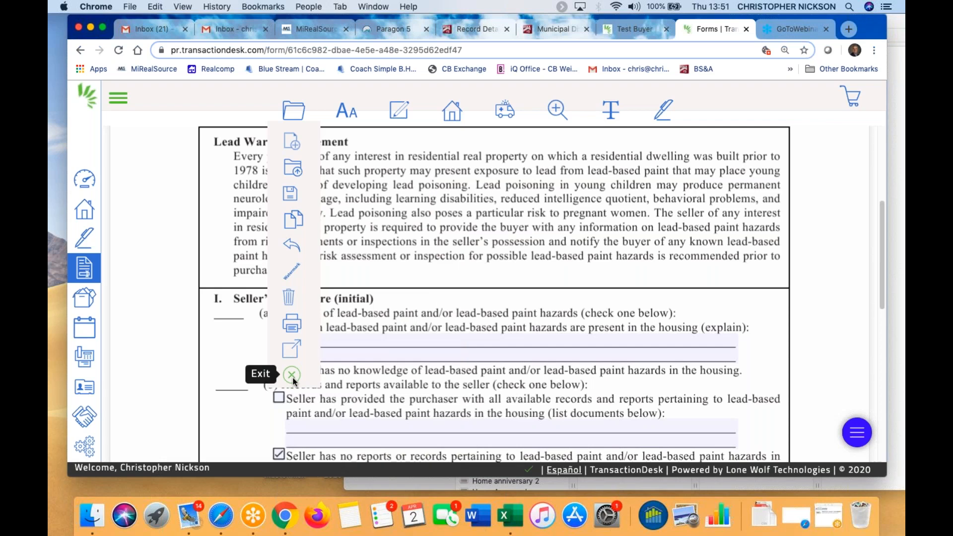
click(293, 376)
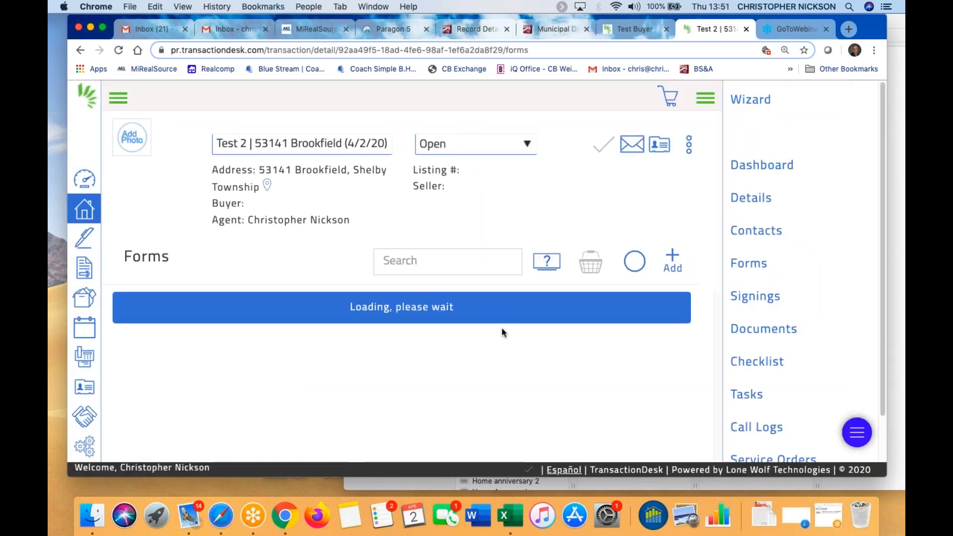
Open the 'CBWM - Exclusive Right To Sell Listing Agreement (Rev. 06/18)' form from the Forms list
scroll(501, 338, down, 2)
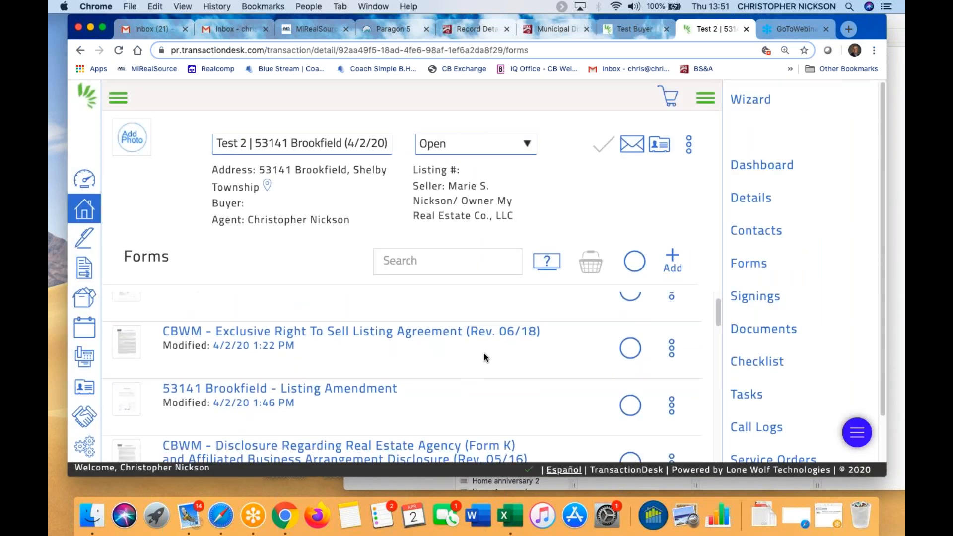
scroll(425, 350, down, 2)
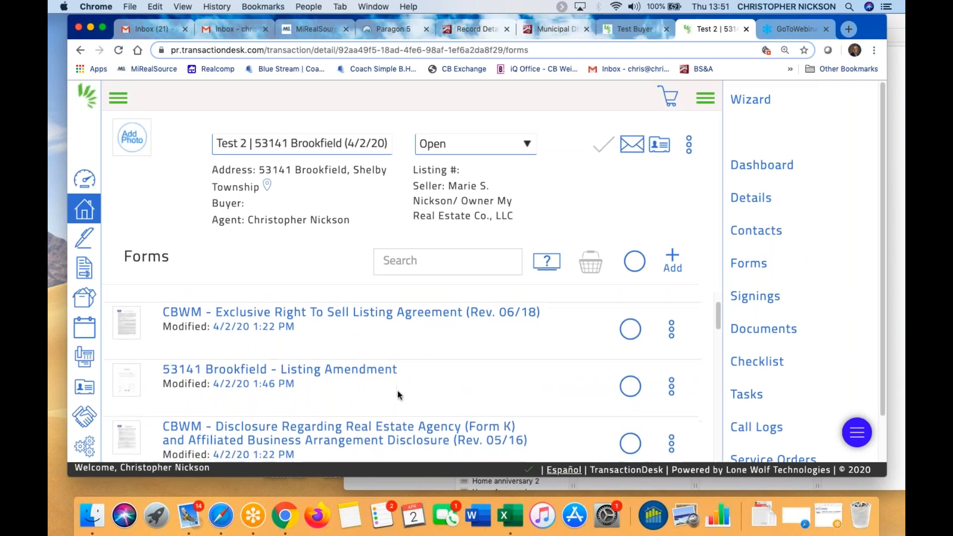
scroll(470, 365, down, 1)
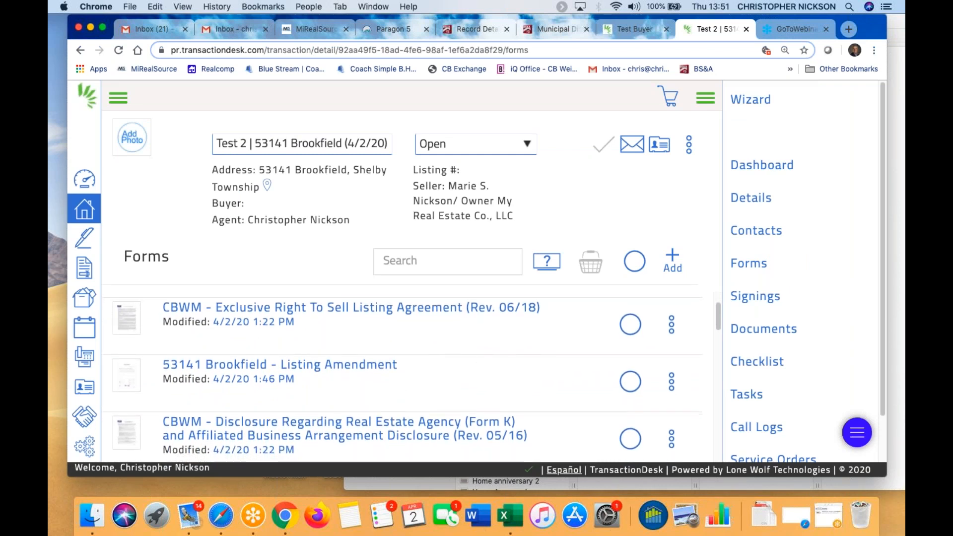
click(441, 309)
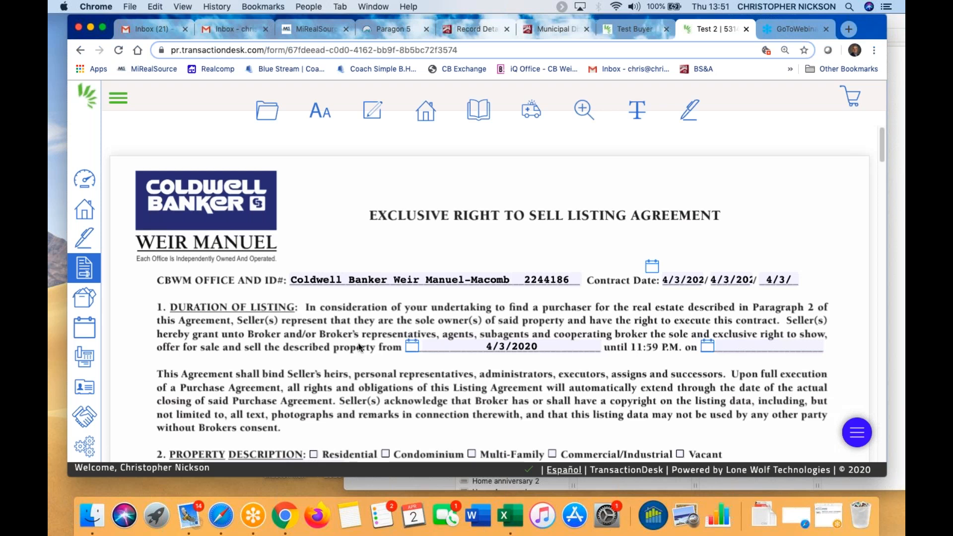
scroll(360, 348, down, 2)
scroll(359, 351, down, 1)
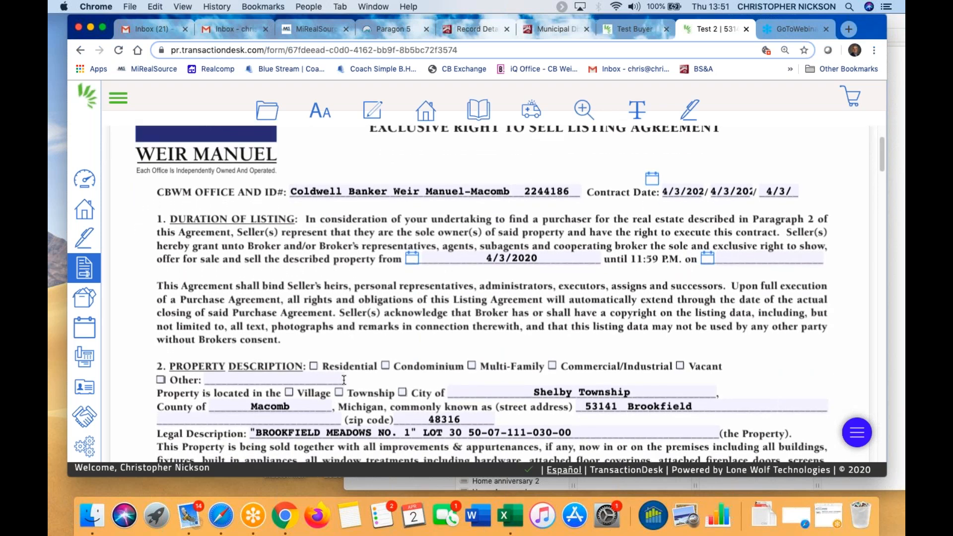
scroll(344, 380, down, 1)
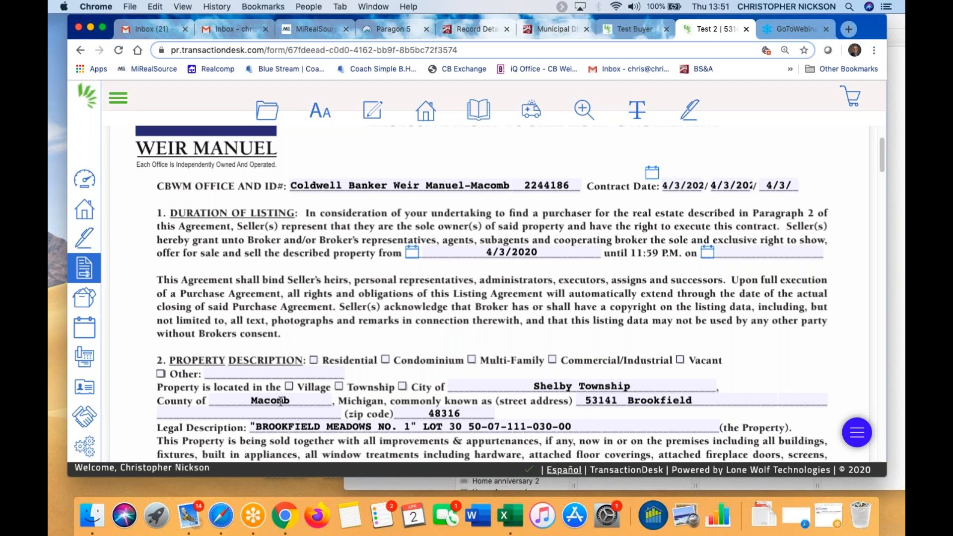
scroll(368, 368, down, 3)
scroll(368, 368, up, 5)
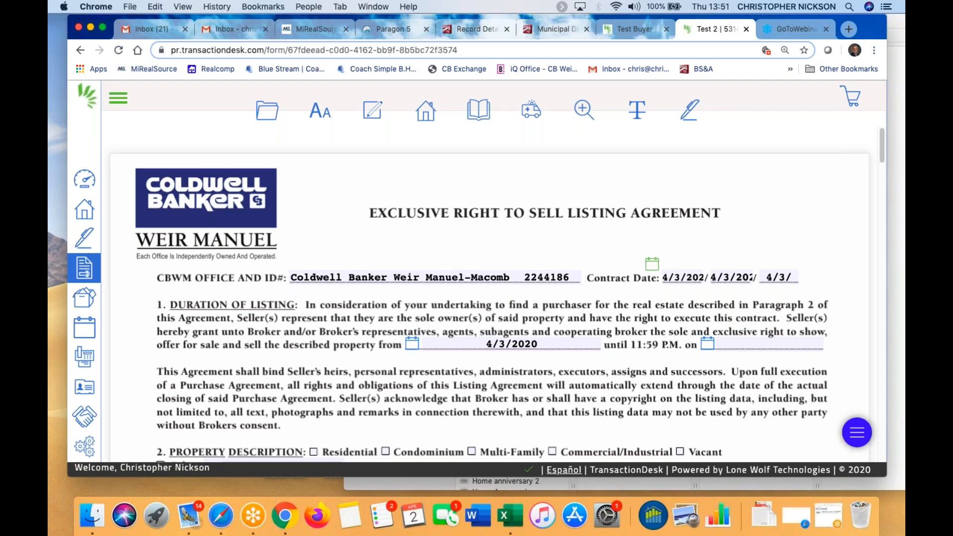
Set the contract date and the listing start date both to 04/03/2020
click(652, 264)
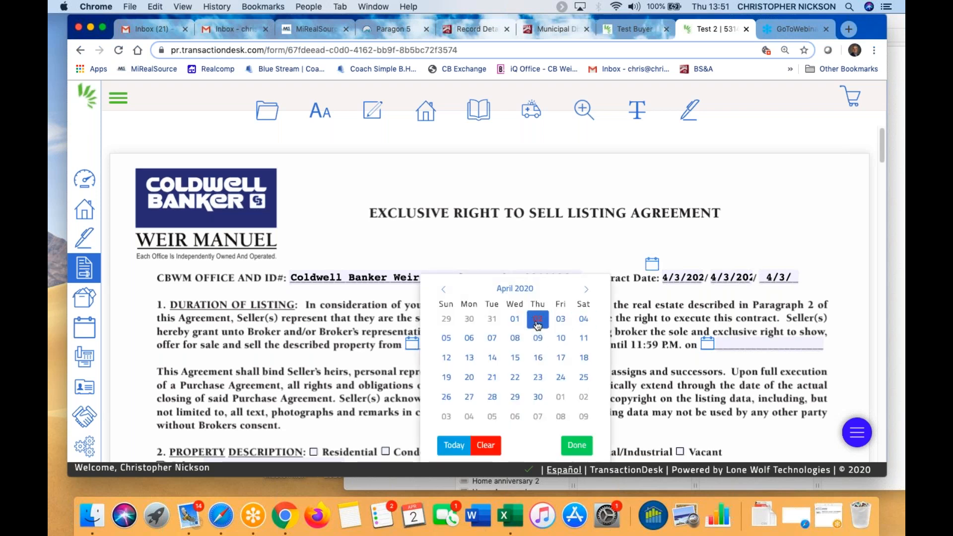
click(561, 319)
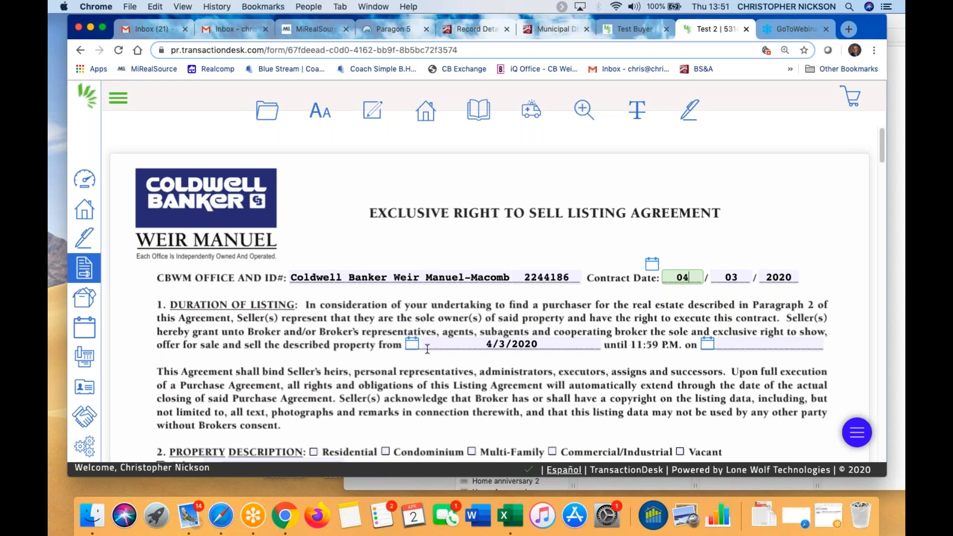
click(412, 350)
click(572, 325)
click(572, 325)
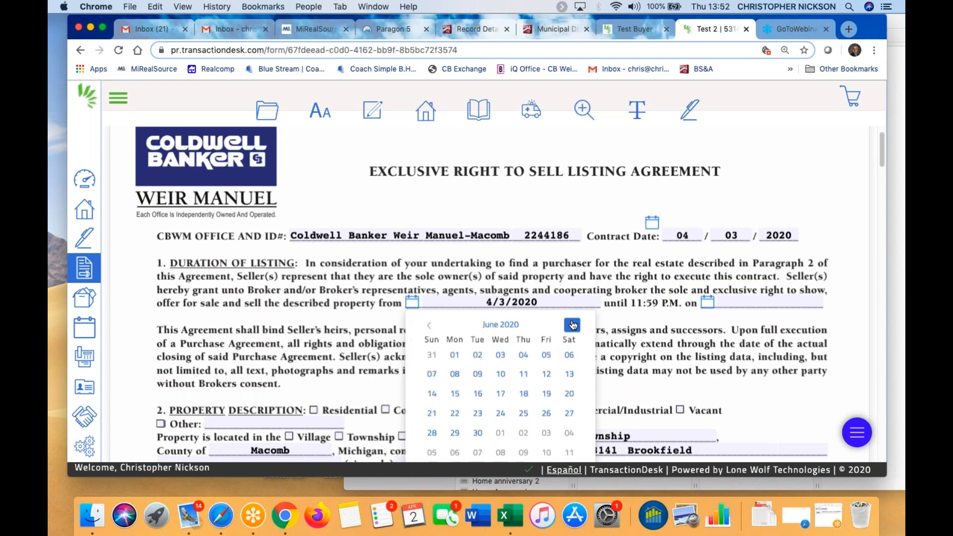
click(500, 356)
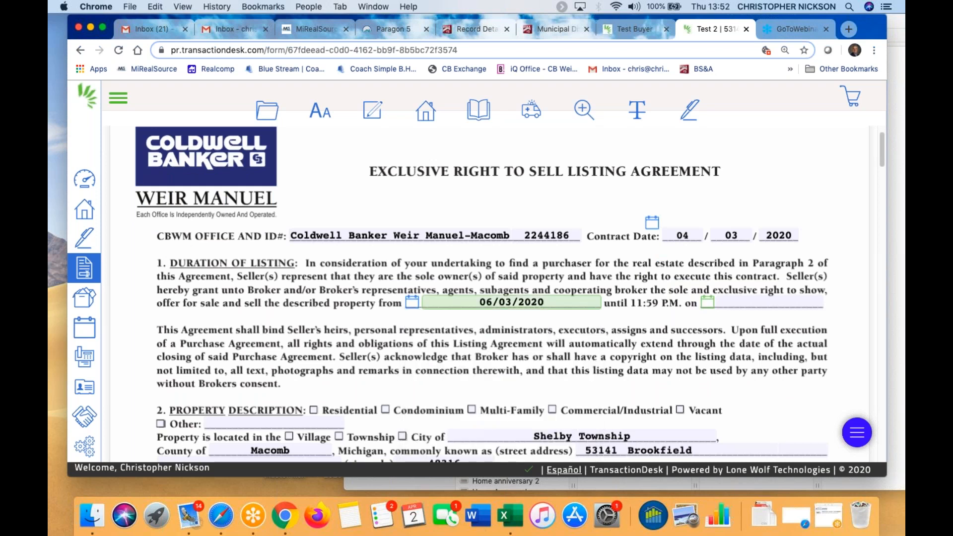
click(412, 302)
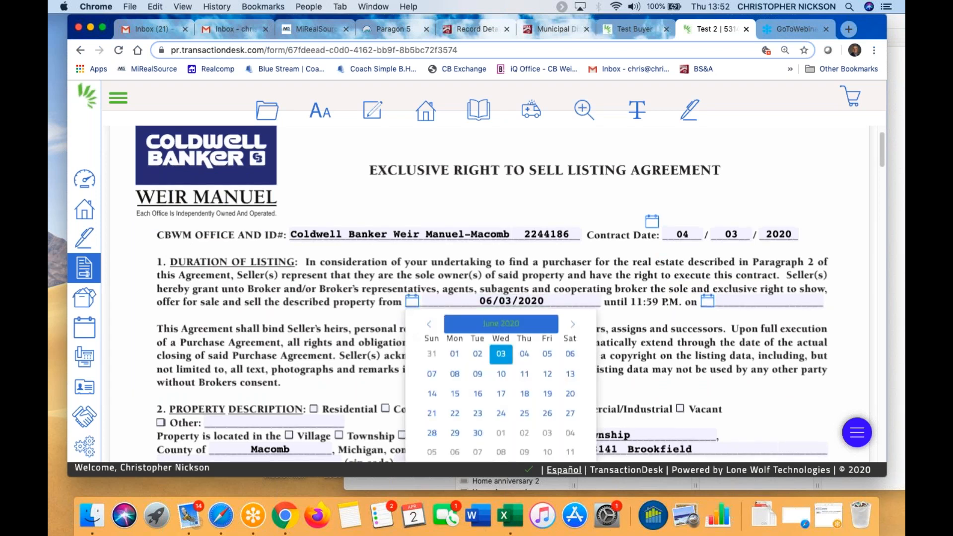
click(428, 325)
click(428, 325)
click(428, 326)
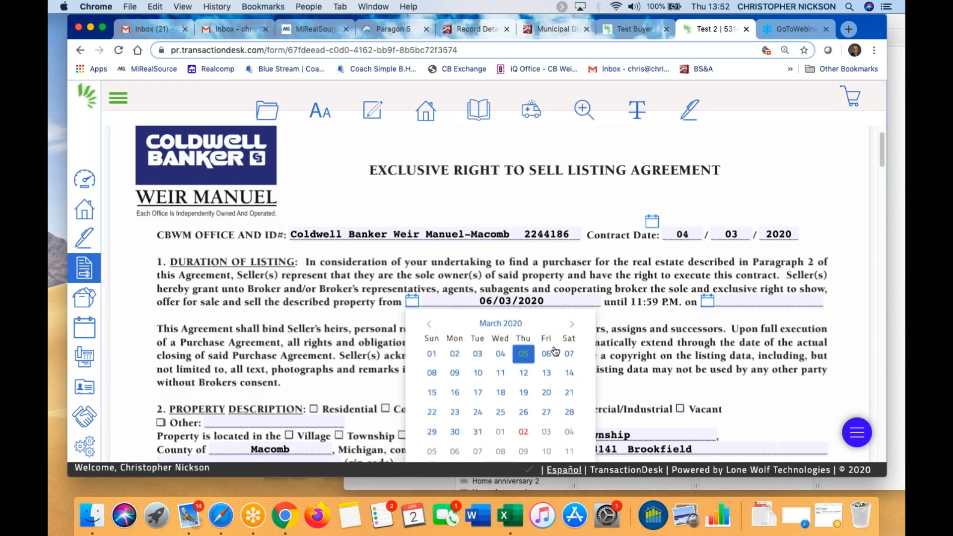
click(544, 434)
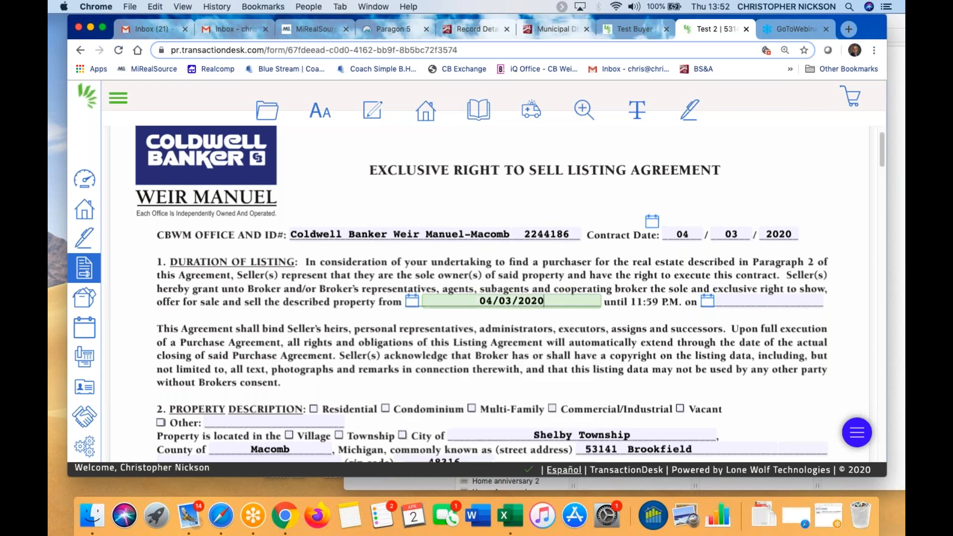
Set the listing end date to 05/03/2020
click(709, 302)
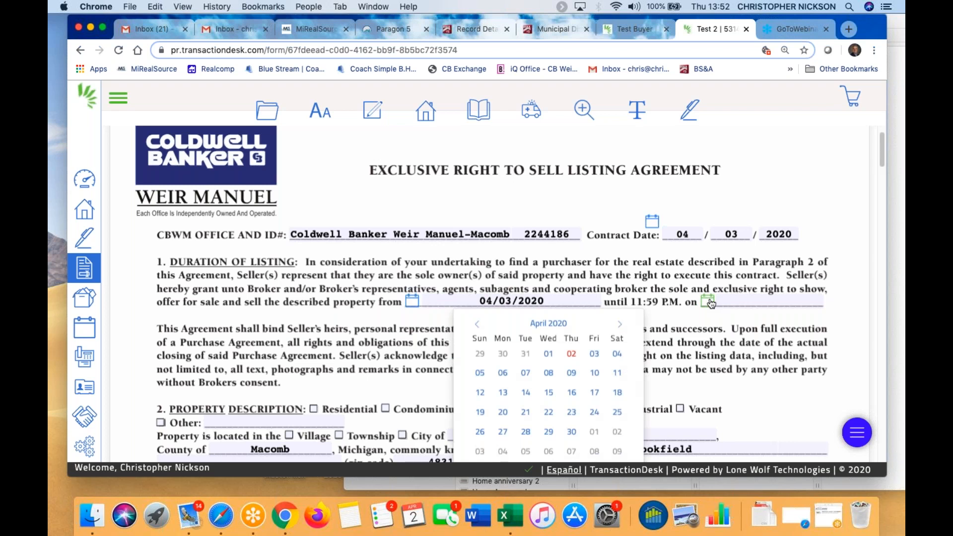
click(620, 324)
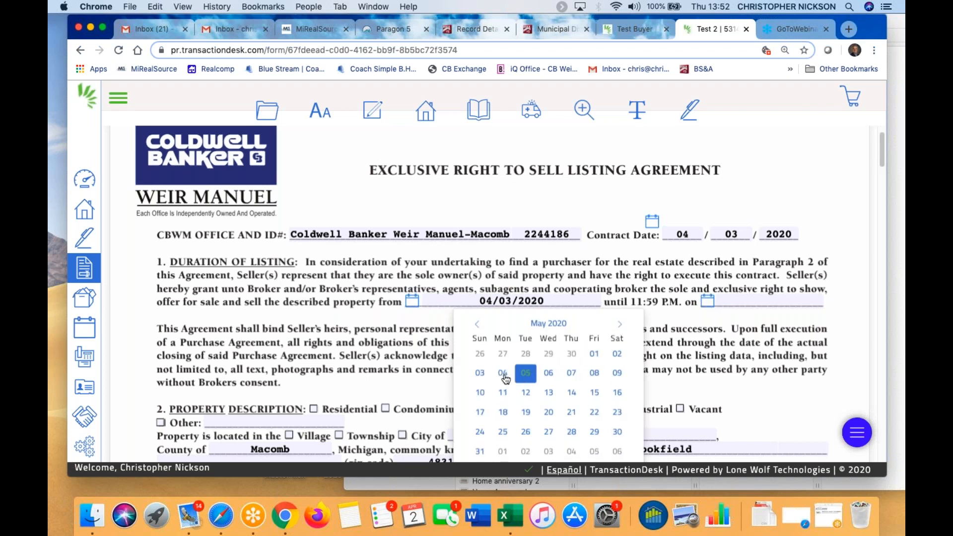
click(479, 373)
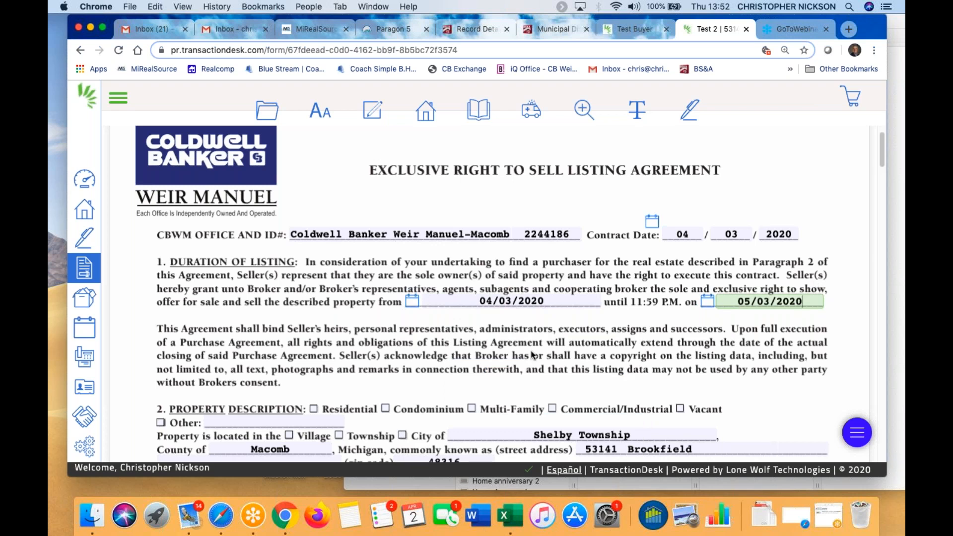
scroll(433, 233, down, 3)
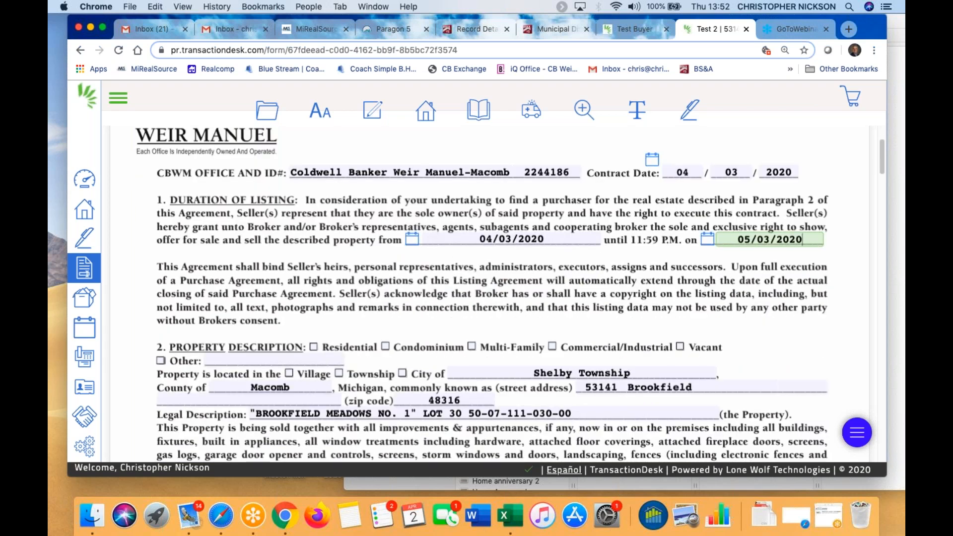
Check the Township box for the property's location
scroll(343, 348, down, 1)
scroll(342, 345, down, 2)
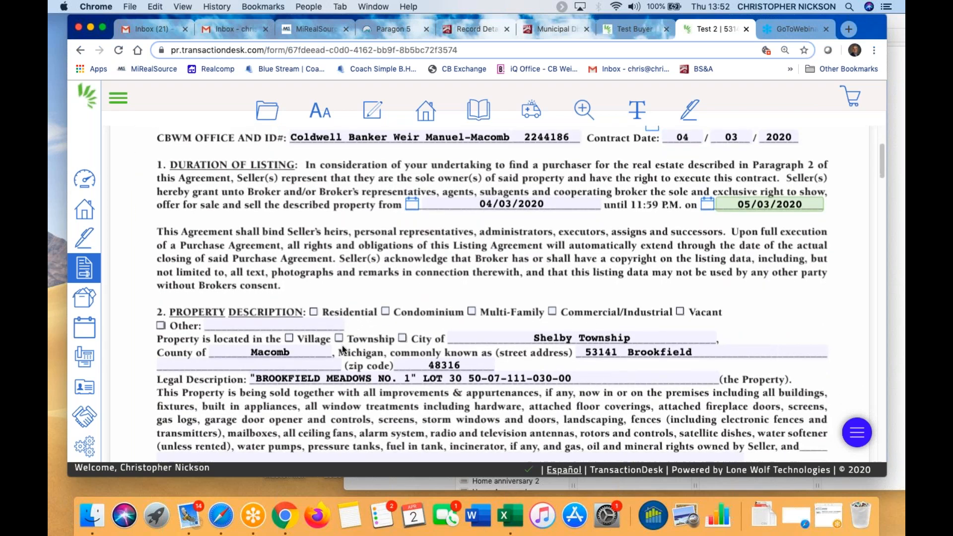
scroll(316, 353, down, 2)
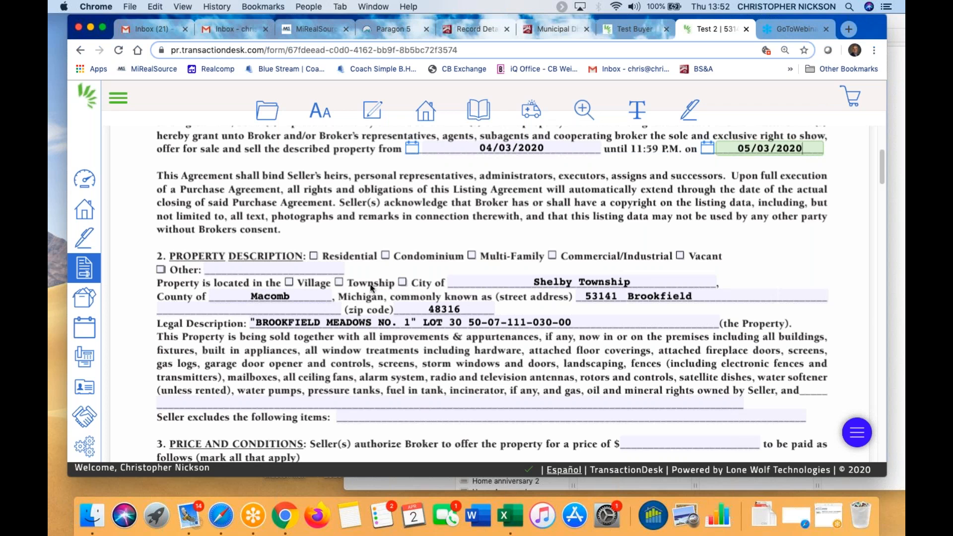
click(339, 281)
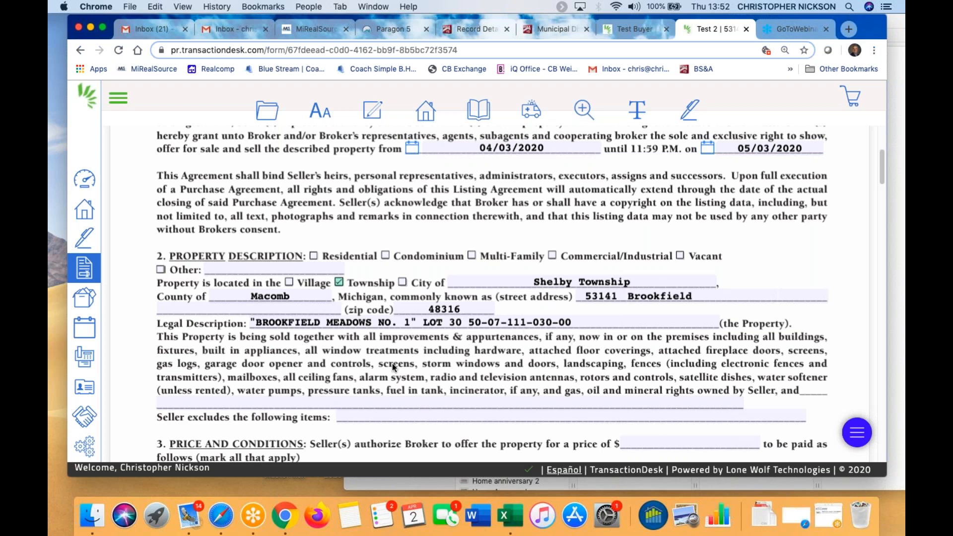
Enter 'All appliances (washer, dryer, stove, refrigerator)' as the included items, fixing the typo
scroll(398, 356, down, 2)
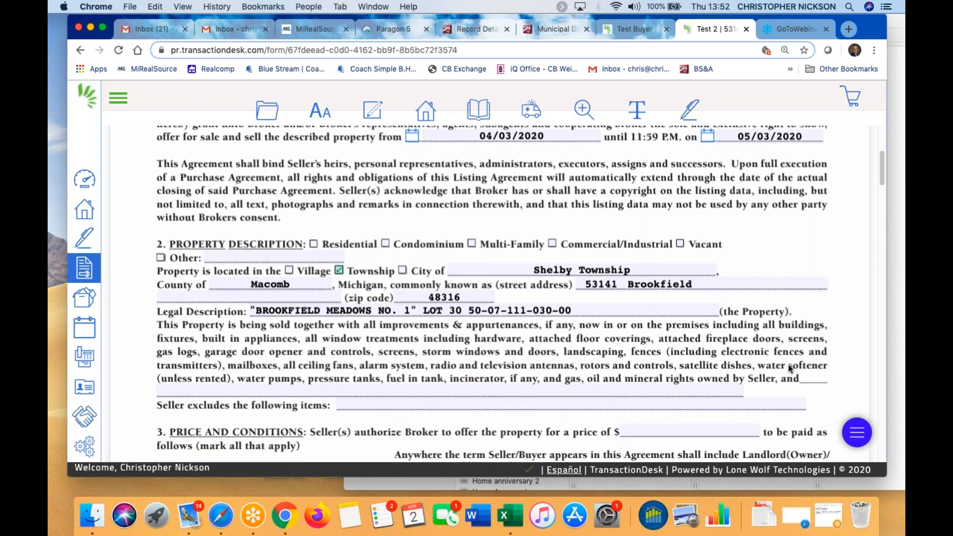
click(176, 390)
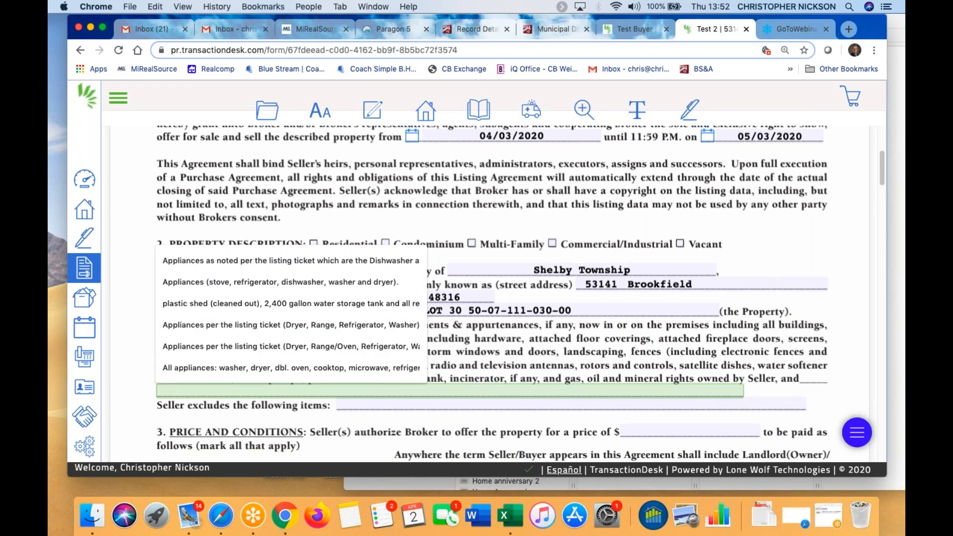
text(All a)
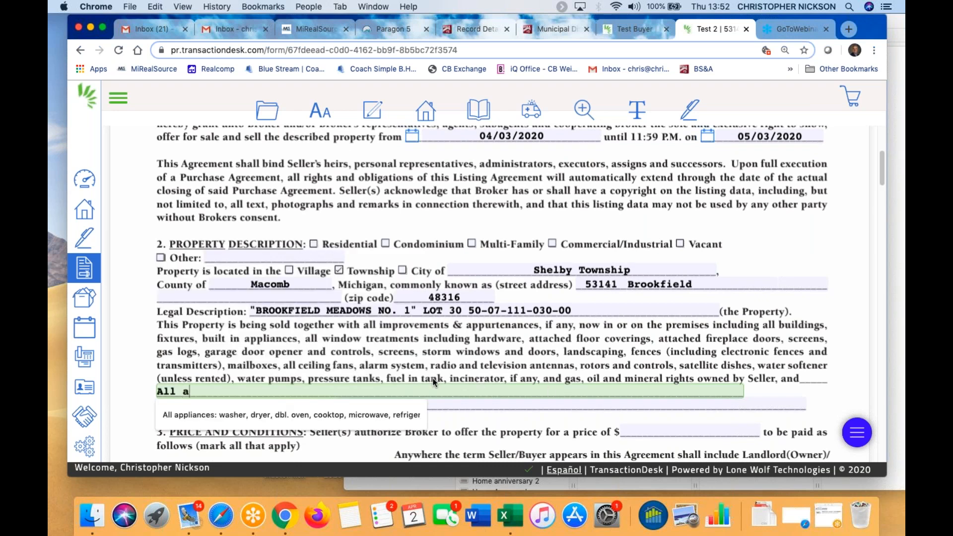
text(ppliance)
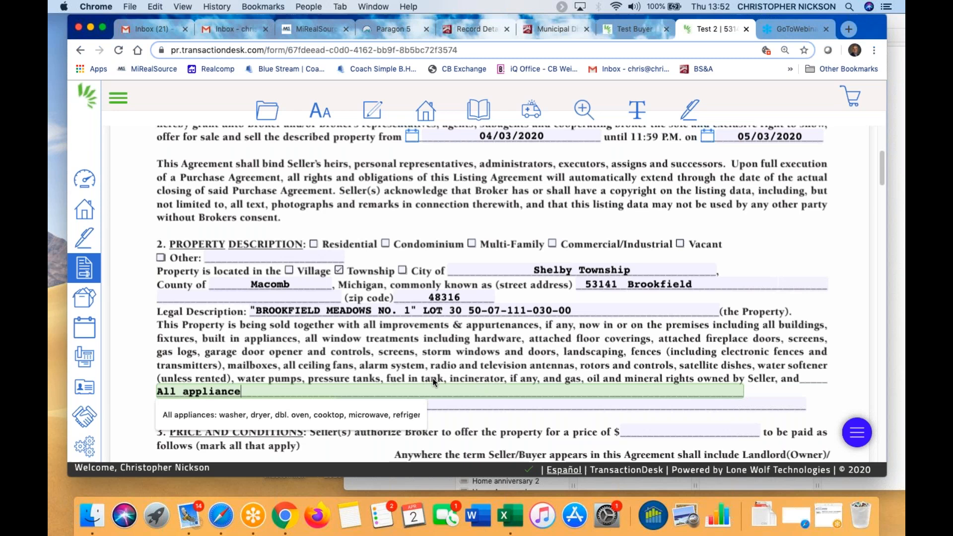
text(s ()
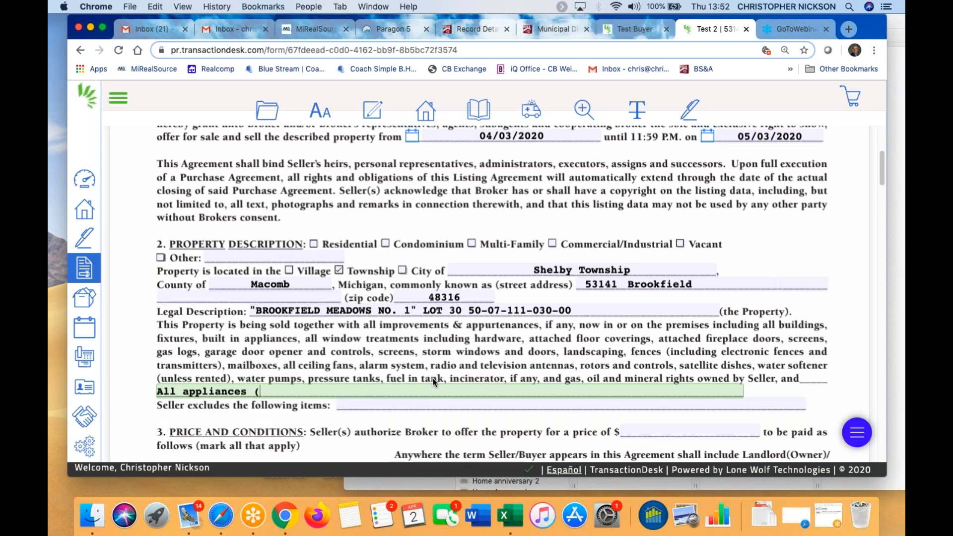
text(washer, d)
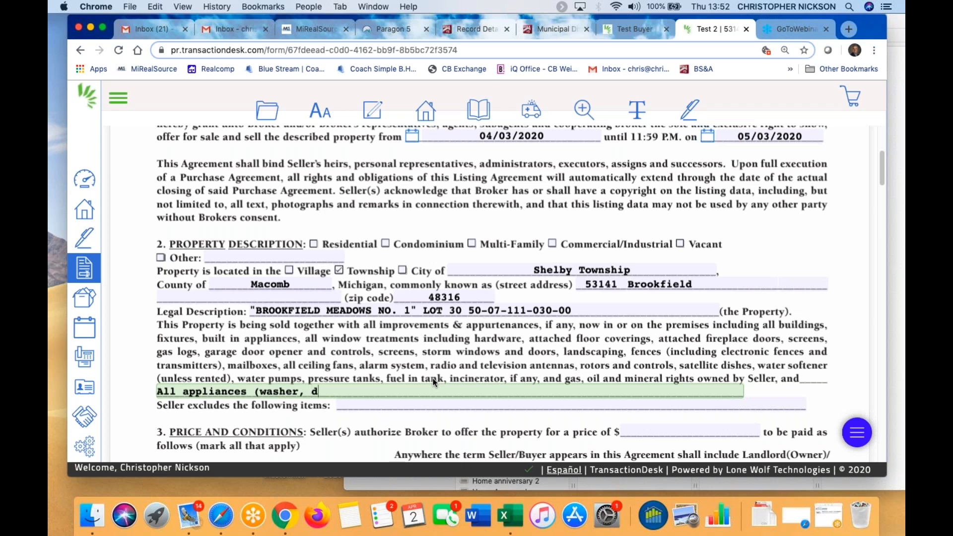
text(ryer, stove, refrigera)
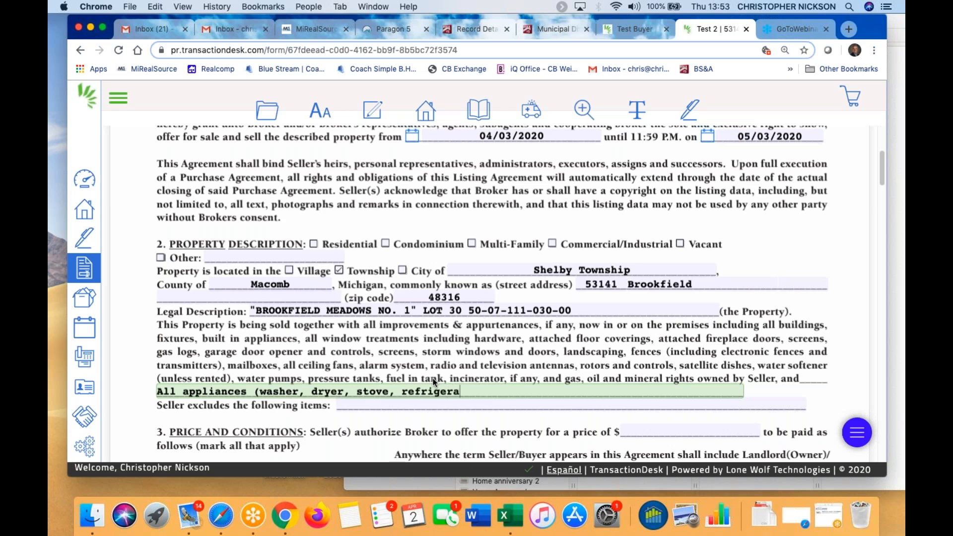
text(tot))
key(BackSpace)
key(BackSpace)
key(BackSpace)
text(or))
Type 'Freezer in Basement' into the Seller excludes the following items line
click(358, 404)
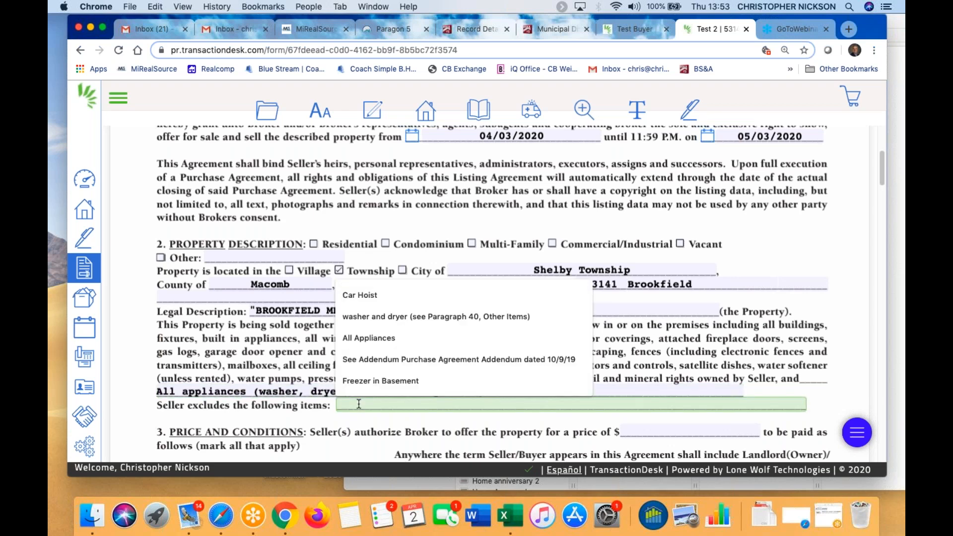
click(775, 311)
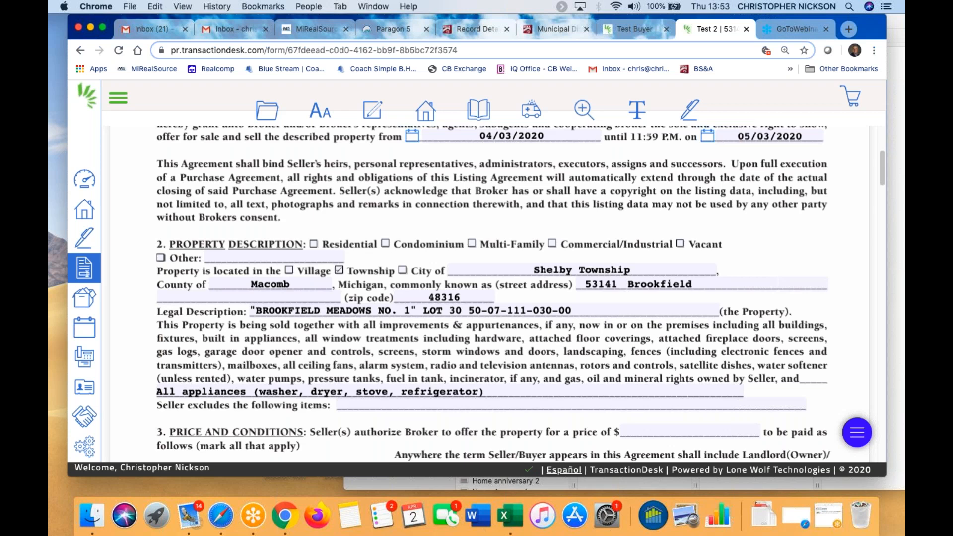
click(404, 404)
text(Freezer in Basement)
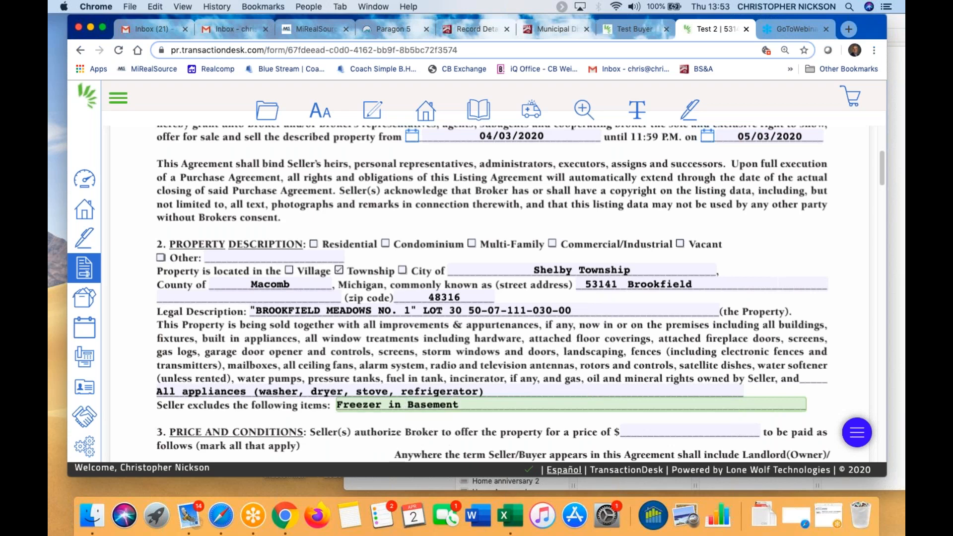
Scroll down to the Signatures of the Parties section on page 3
scroll(645, 325, down, 3)
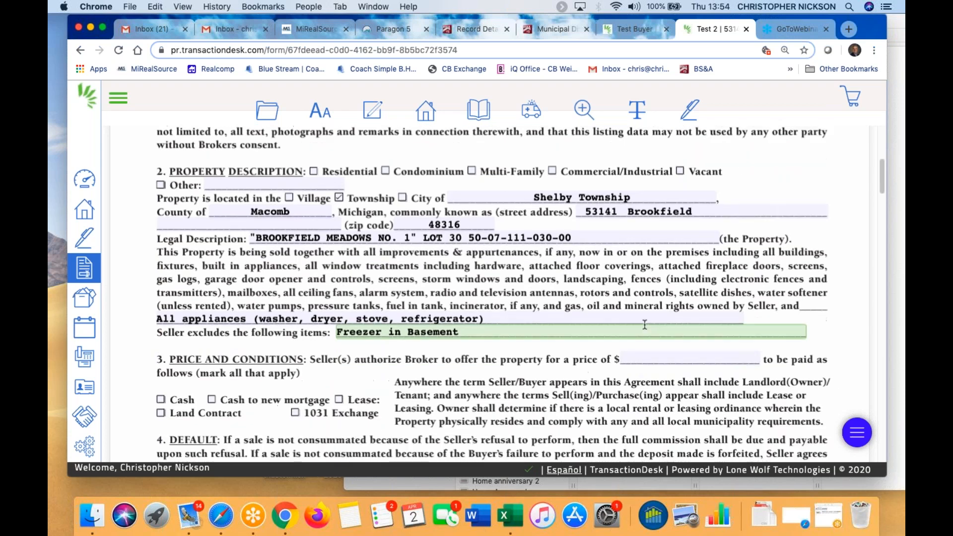
scroll(478, 355, down, 1)
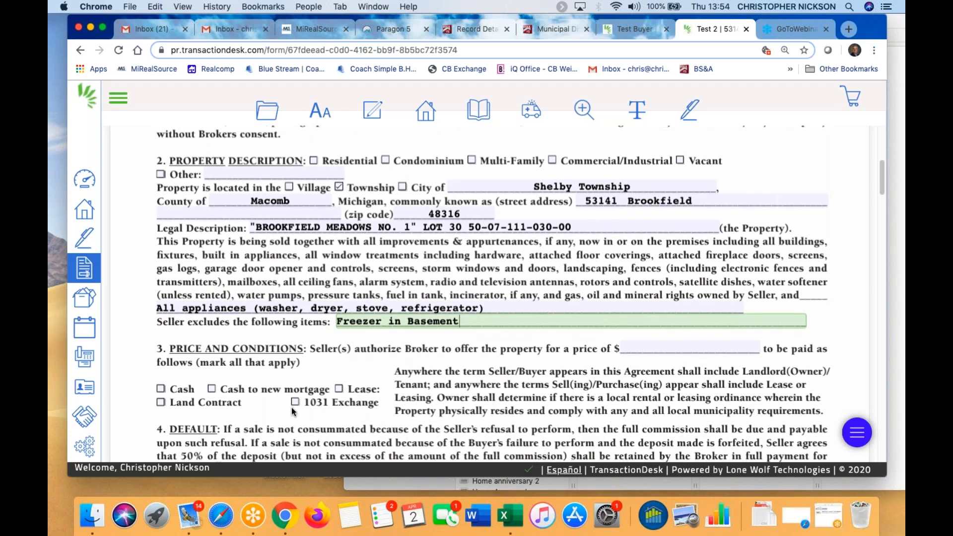
scroll(291, 408, down, 1)
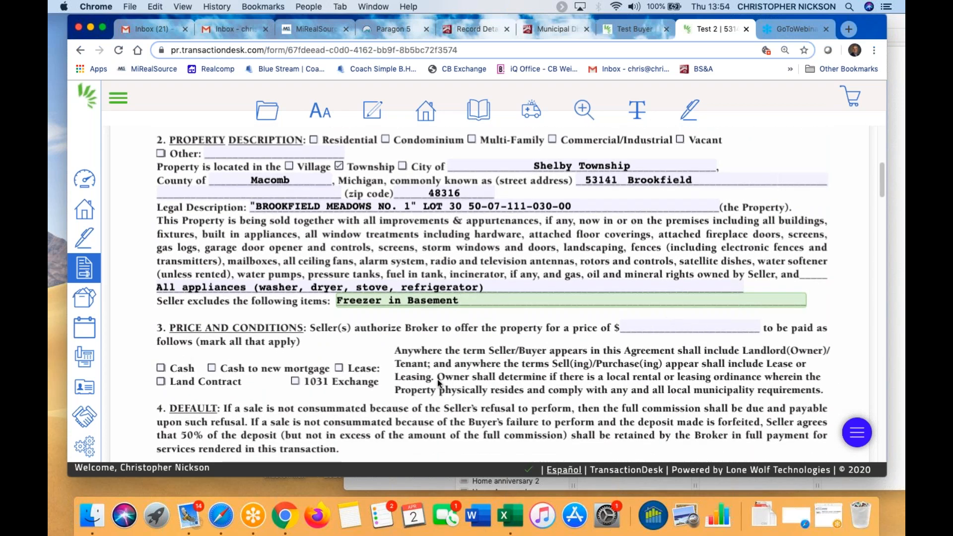
scroll(437, 380, down, 10)
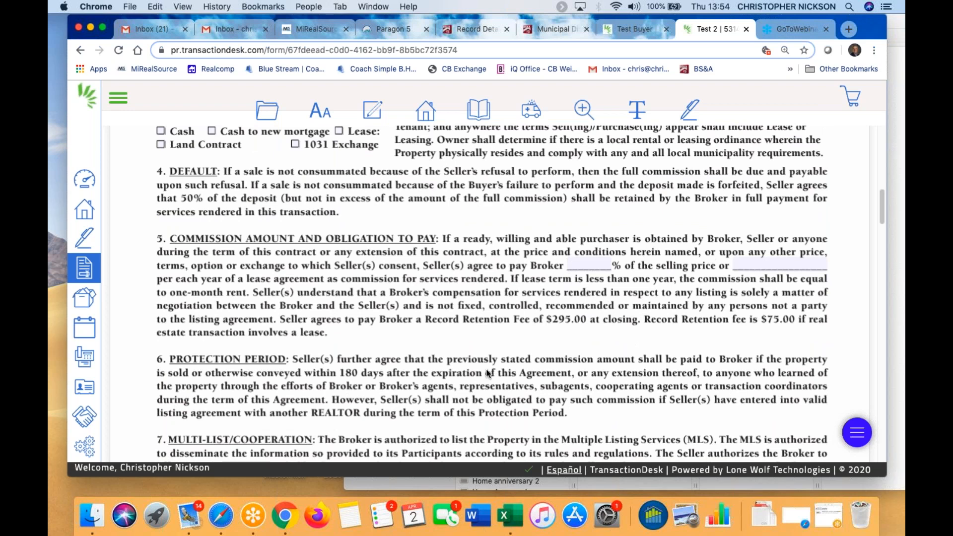
scroll(489, 373, down, 12)
scroll(503, 350, up, 1)
scroll(505, 347, down, 16)
scroll(505, 351, down, 18)
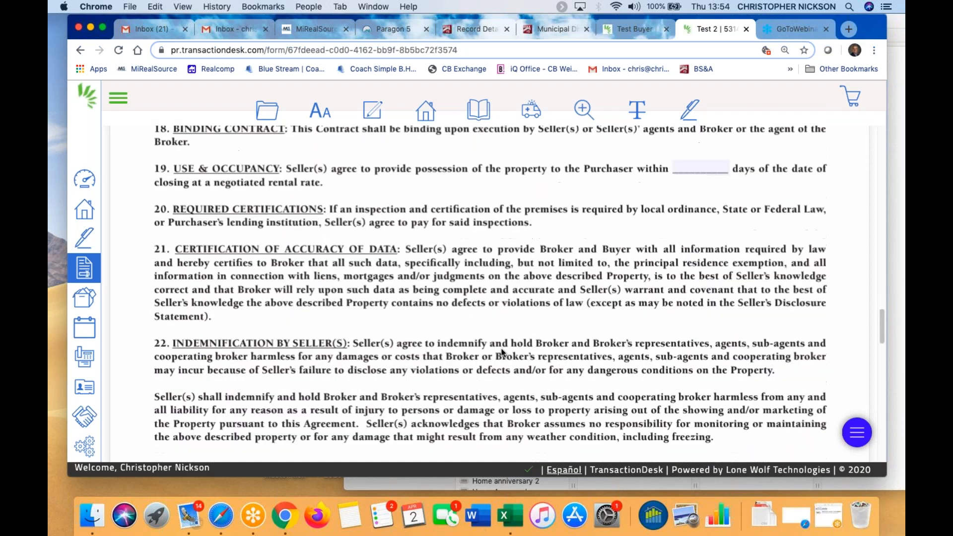
scroll(503, 353, down, 5)
scroll(560, 336, down, 15)
scroll(554, 350, down, 14)
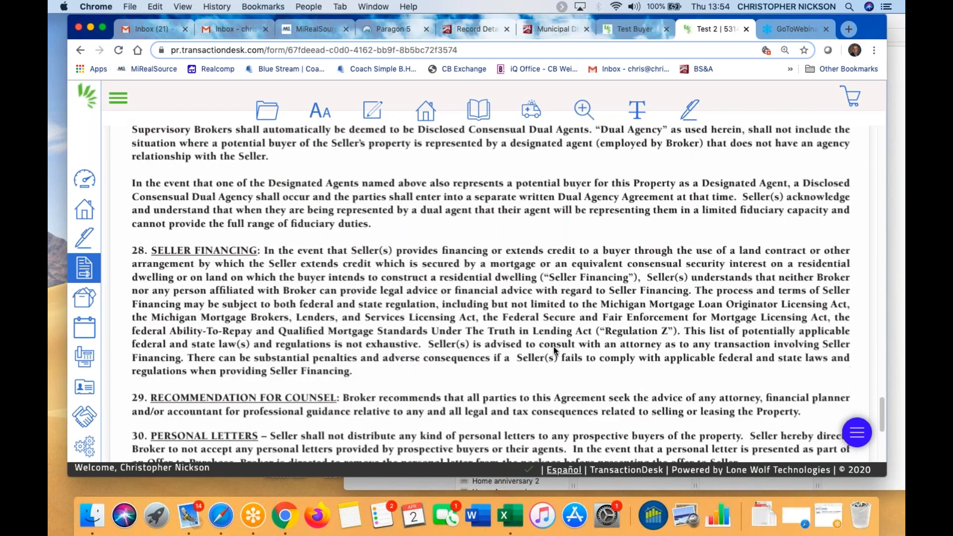
scroll(553, 347, down, 10)
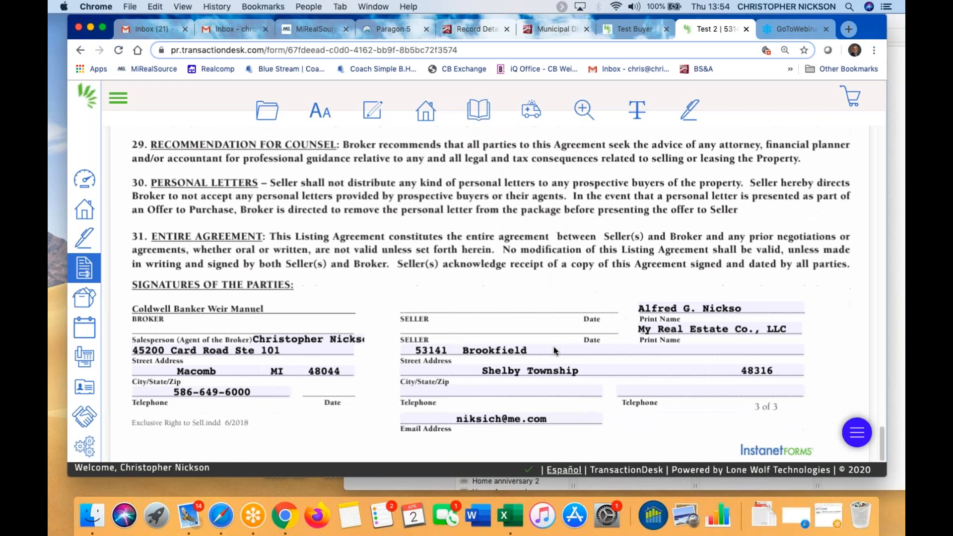
Add the missing final 'n' to the first seller's printed name
click(748, 305)
click(735, 340)
click(745, 304)
text(n)
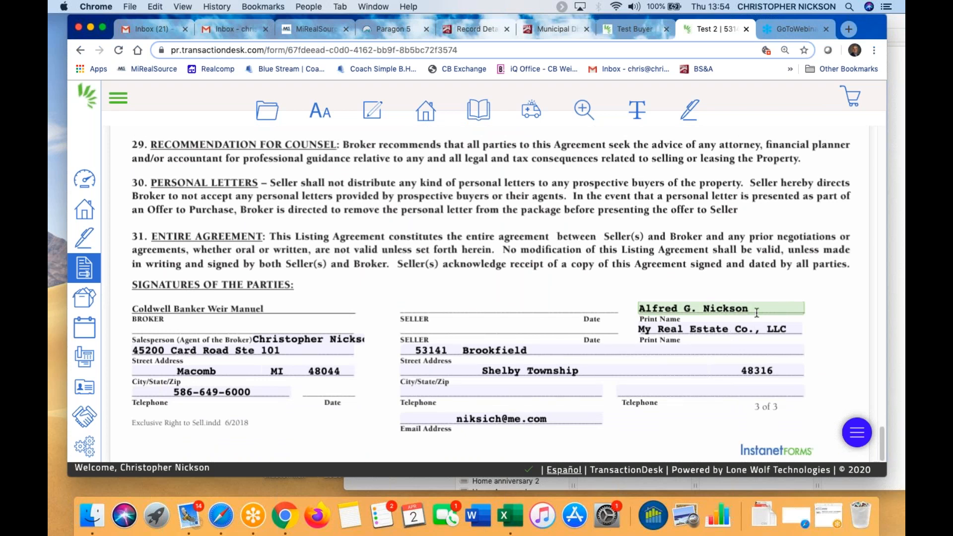
Replace the company name in the second Print Name field with the co-seller's name and a slash
click(643, 331)
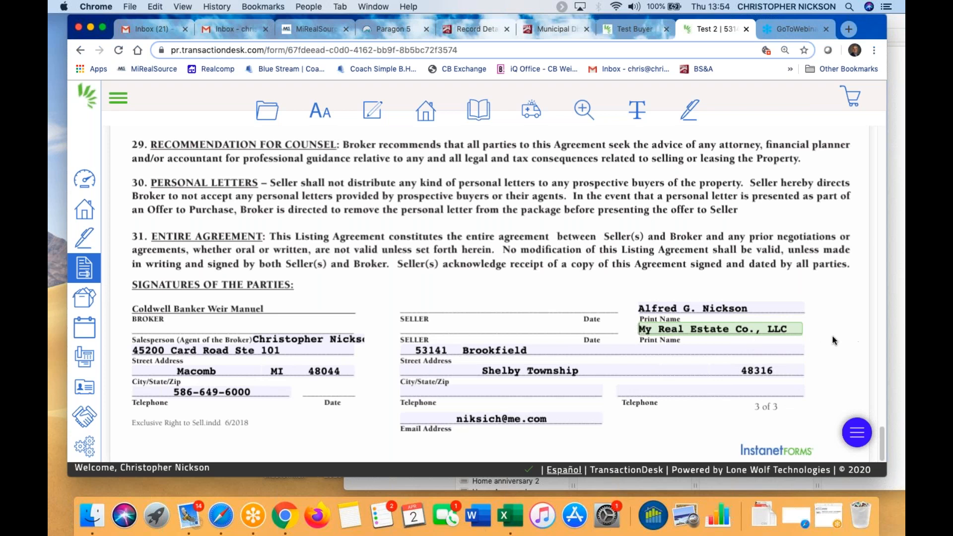
triple_click(797, 326)
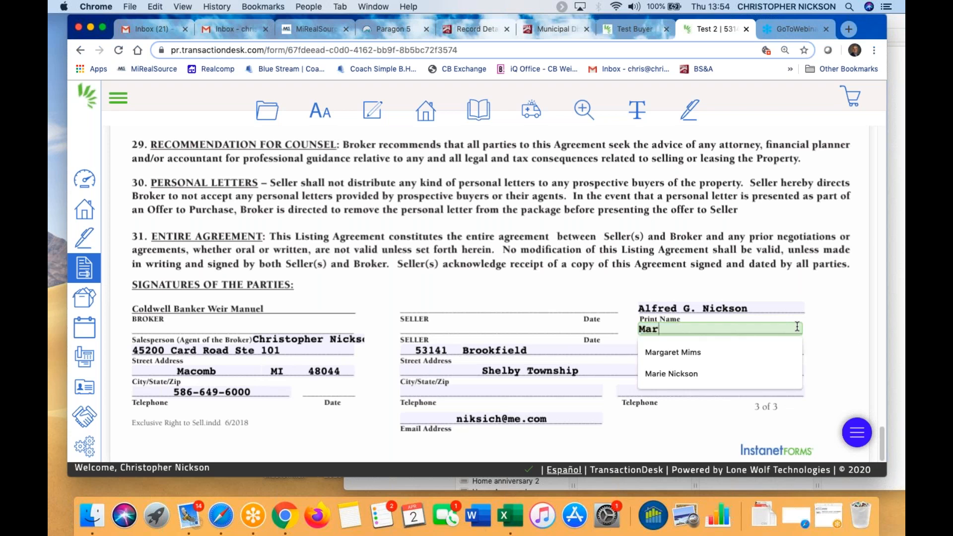
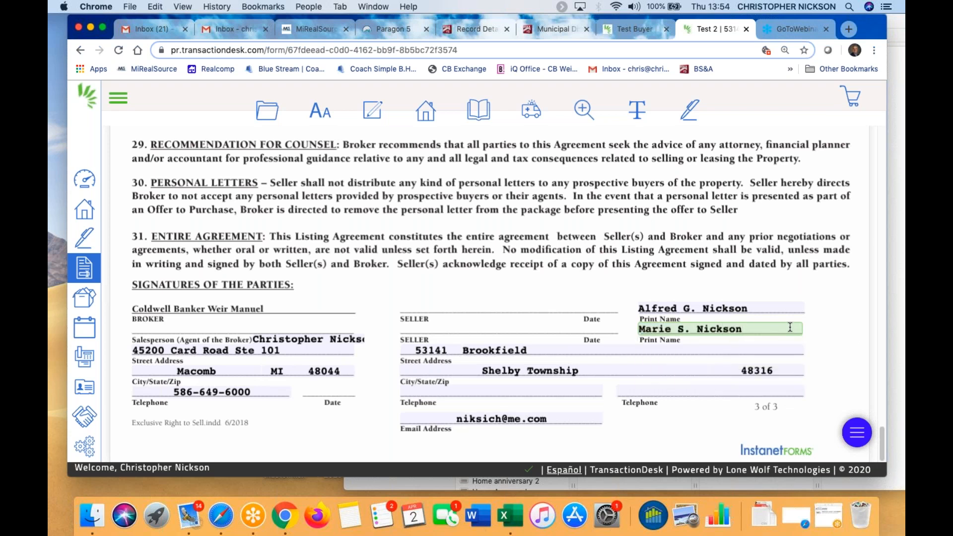
text( /)
Add a text annotation reading 'Owner My Real Estate LLC' under the second seller's name
click(637, 109)
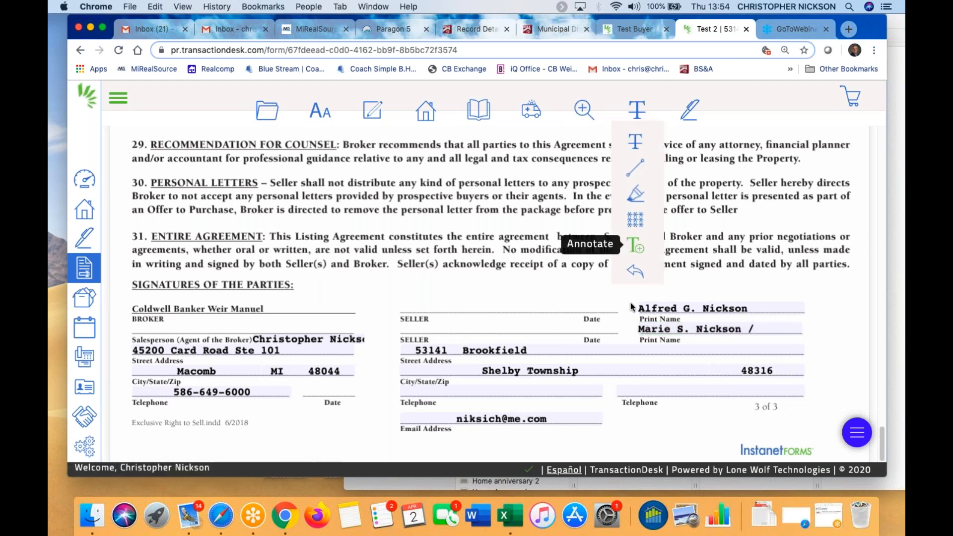
drag(640, 338, 805, 350)
text(Owner)
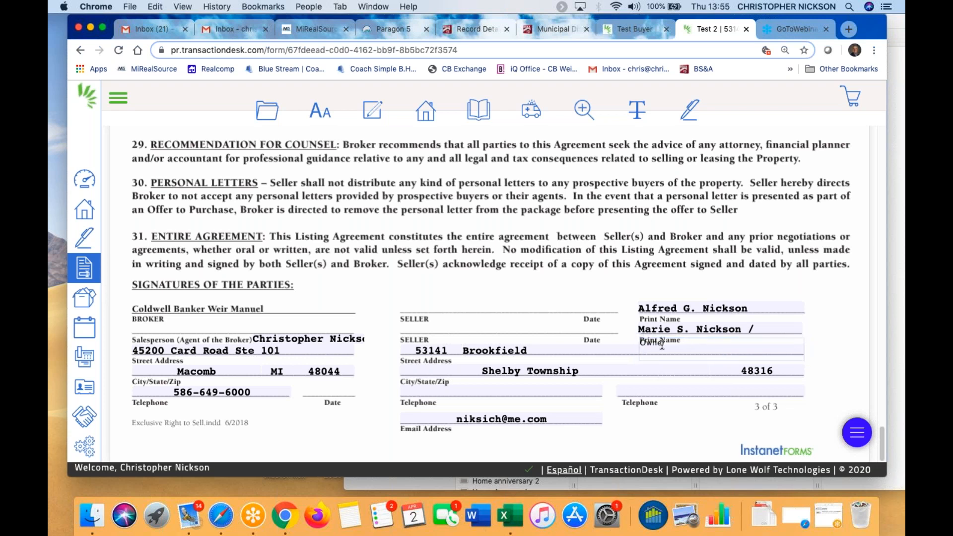
text( My Real Estate LLC)
click(812, 344)
click(763, 348)
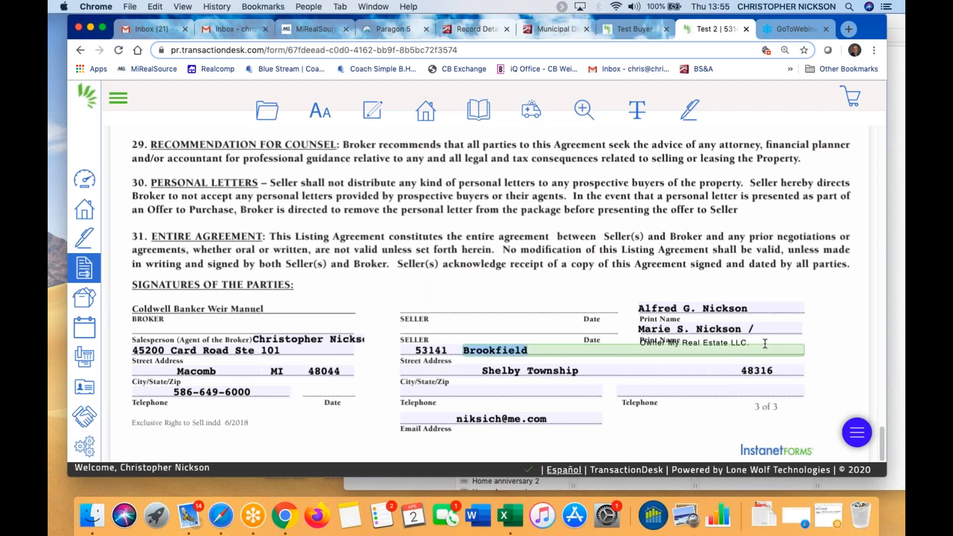
click(745, 340)
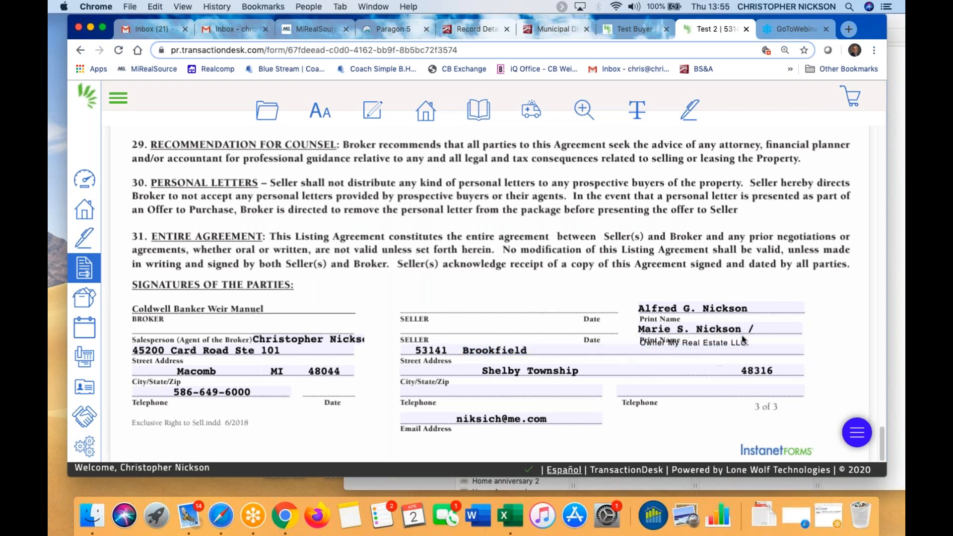
Give the owner note a white background, shorten its box, and nudge it into place
click(694, 341)
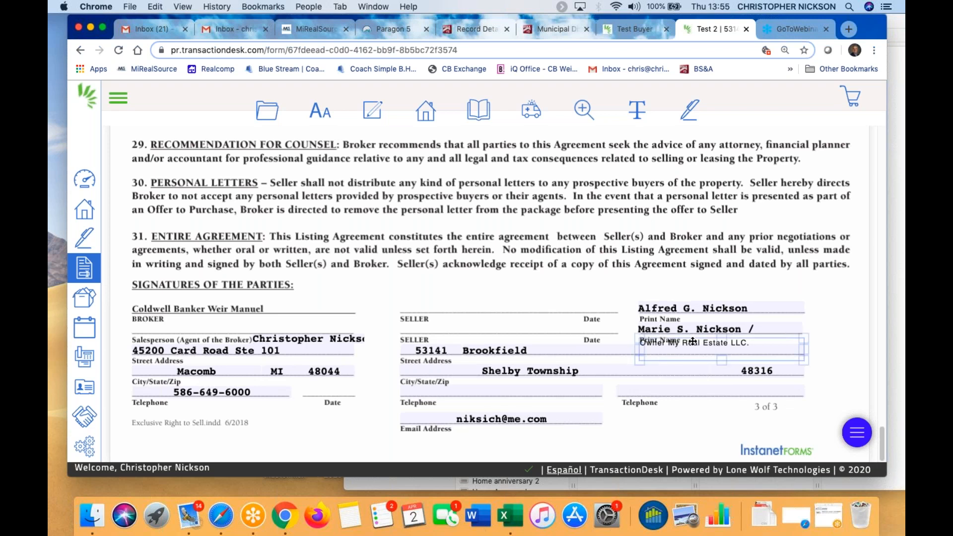
click(693, 342)
click(716, 206)
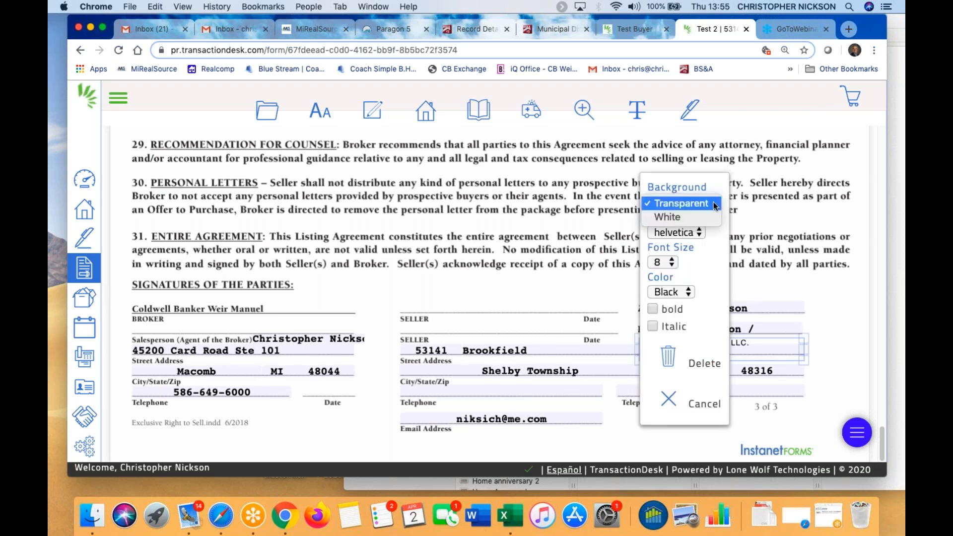
click(668, 217)
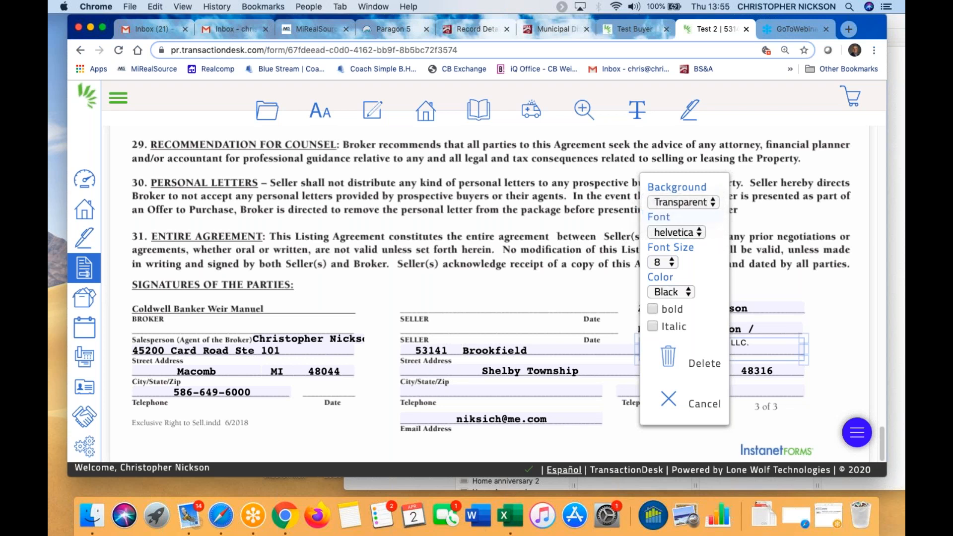
click(836, 360)
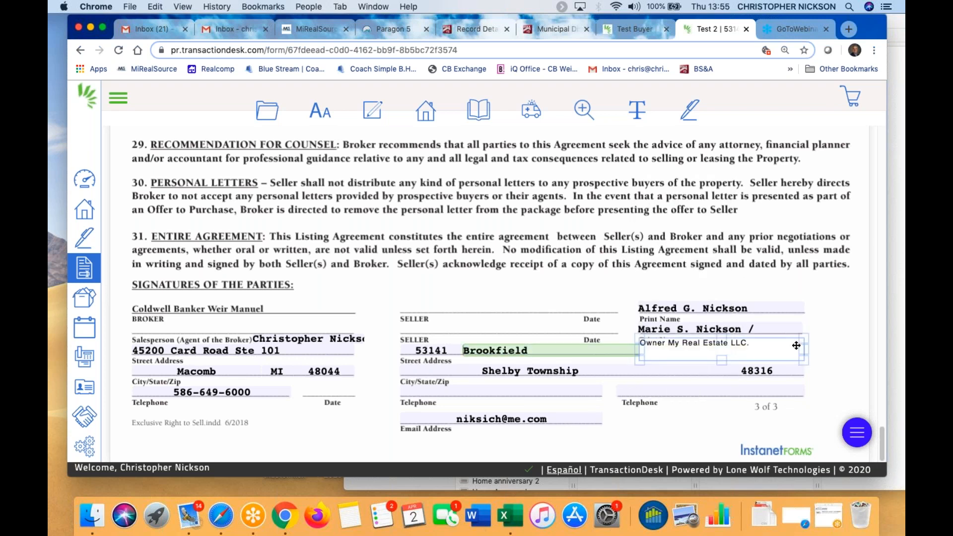
drag(804, 360, 803, 347)
click(851, 373)
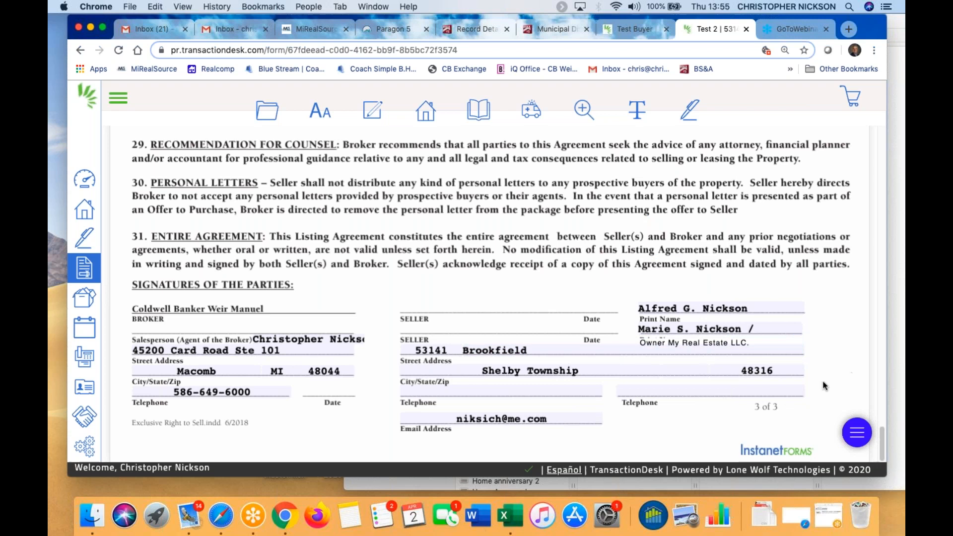
drag(694, 342, 692, 340)
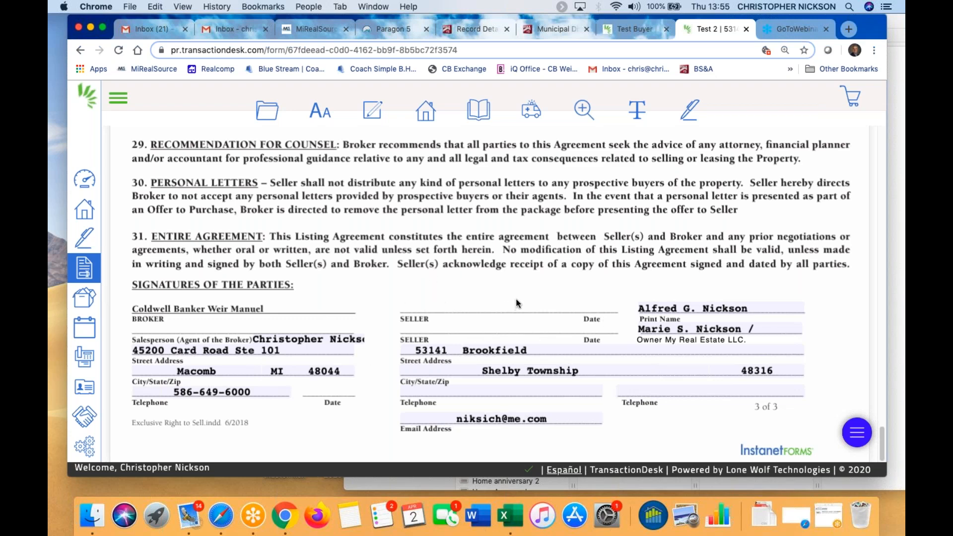
Scroll back to the top of the agreement and bring up the folder icon's file menu
scroll(502, 290, up, 2)
scroll(502, 290, up, 15)
mouse_move(259, 122)
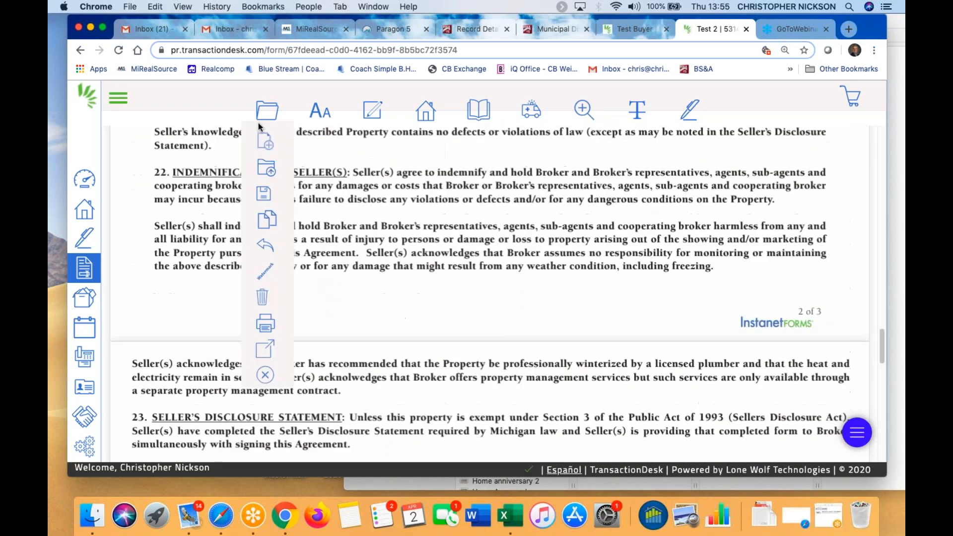
Exit the listing agreement and open 'CBWM - Seller Disclosure Statement (Rev 06/06)'
click(266, 376)
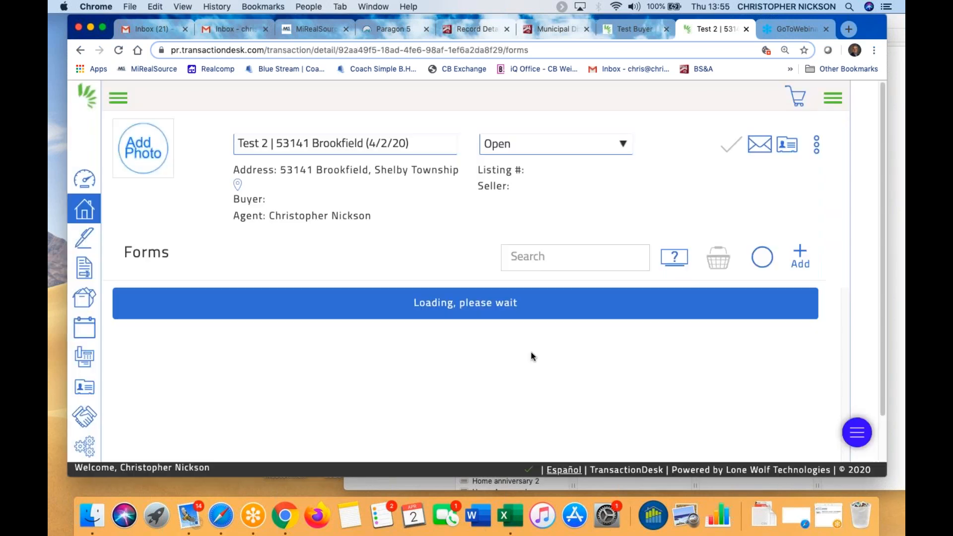
scroll(431, 365, down, 3)
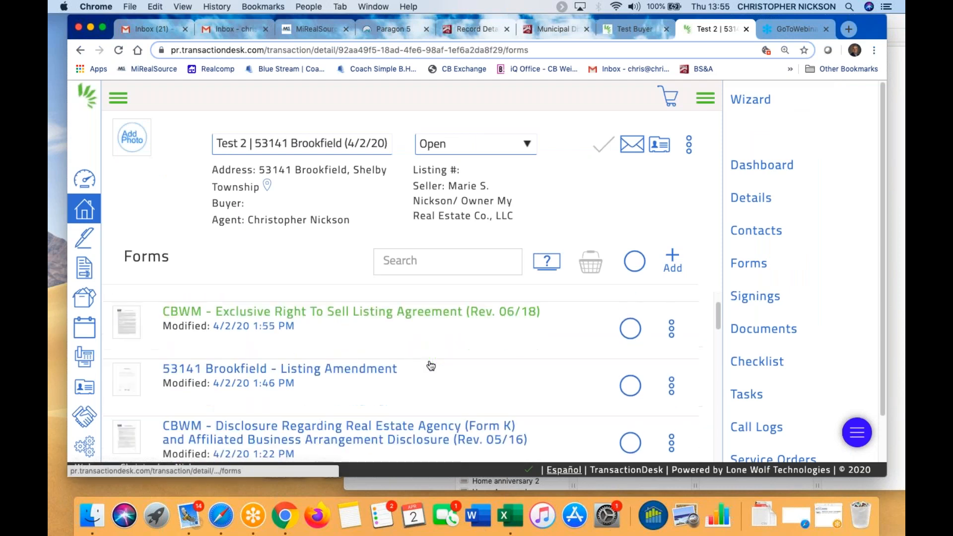
scroll(429, 391, down, 2)
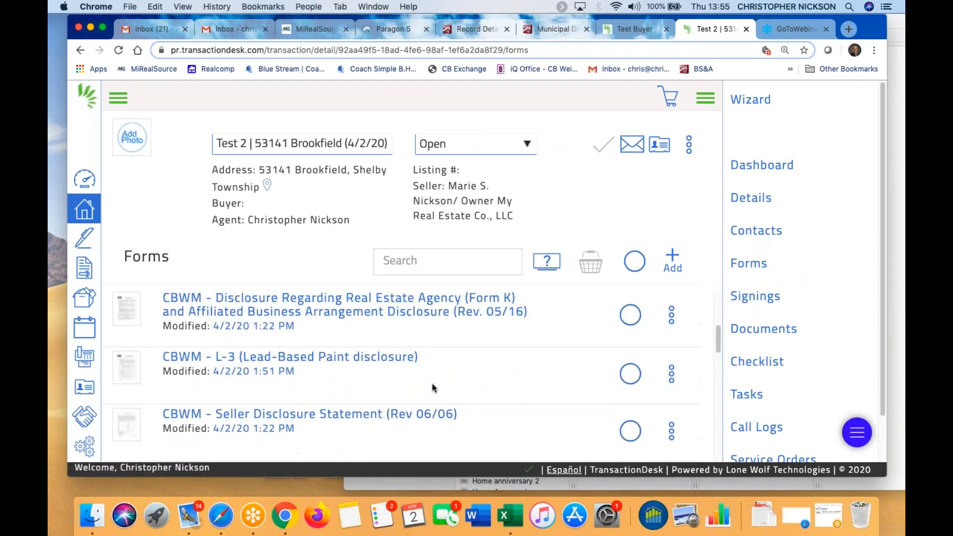
click(354, 415)
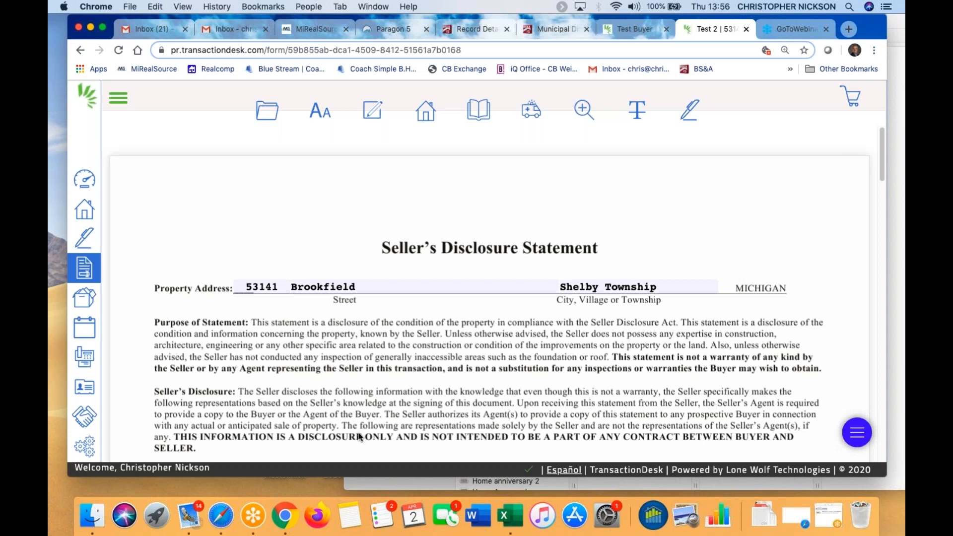
scroll(396, 385, down, 2)
scroll(392, 387, down, 3)
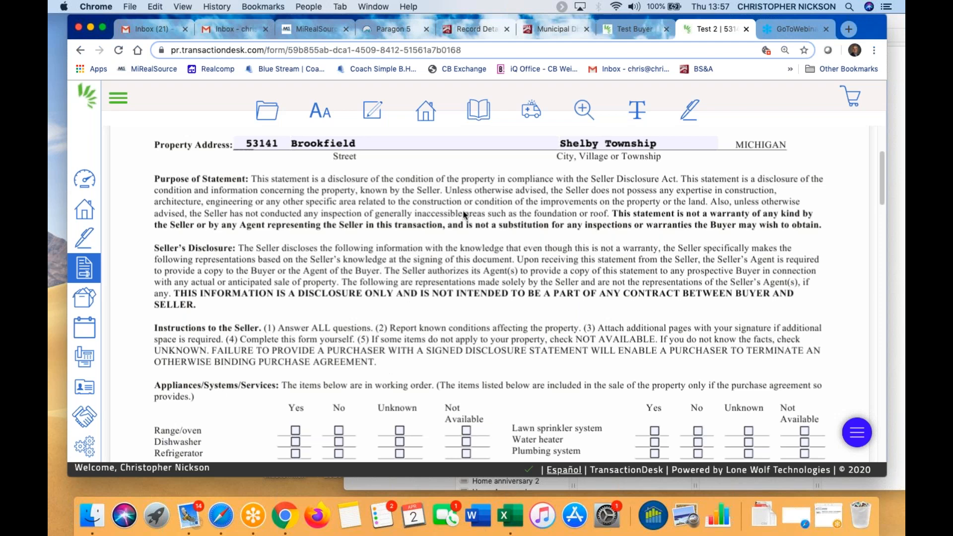
scroll(506, 324, down, 2)
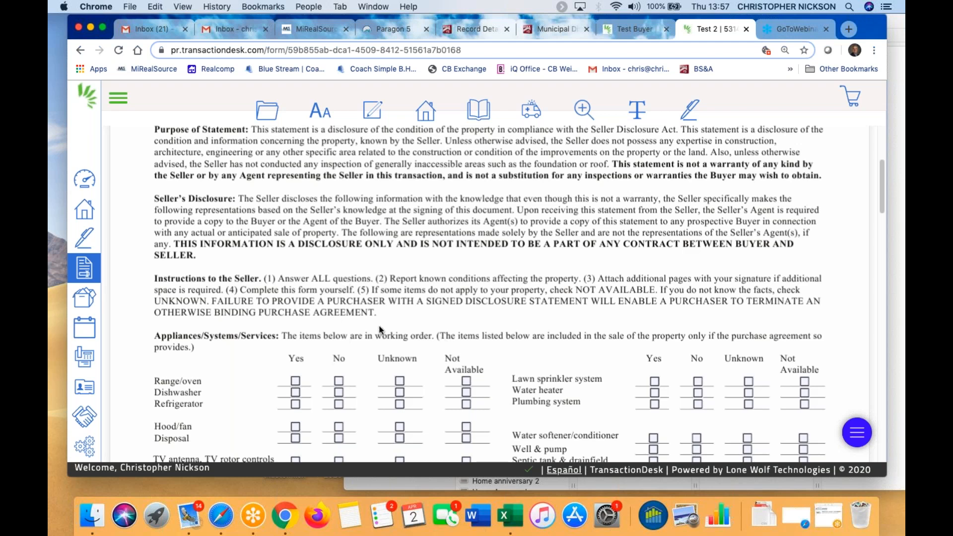
scroll(378, 323, down, 3)
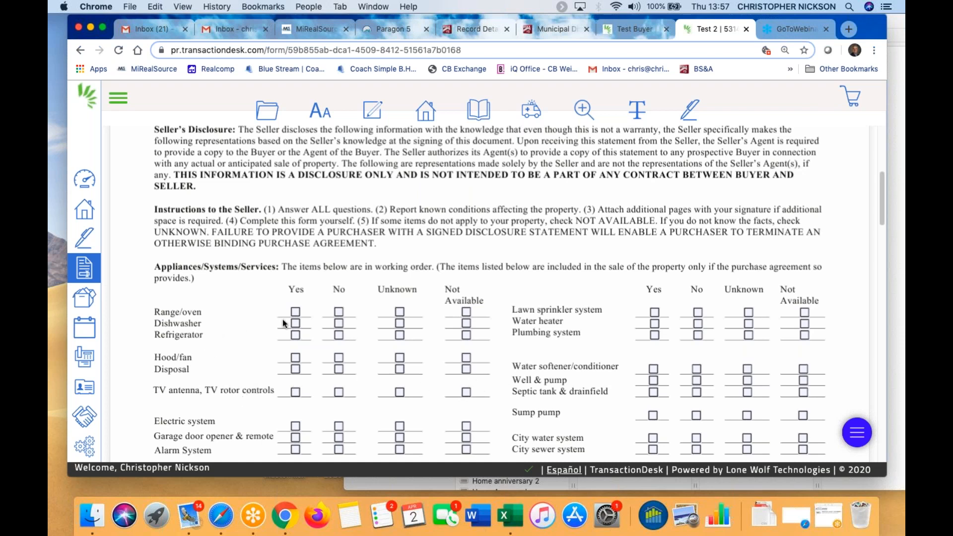
scroll(586, 362, down, 4)
scroll(586, 361, down, 3)
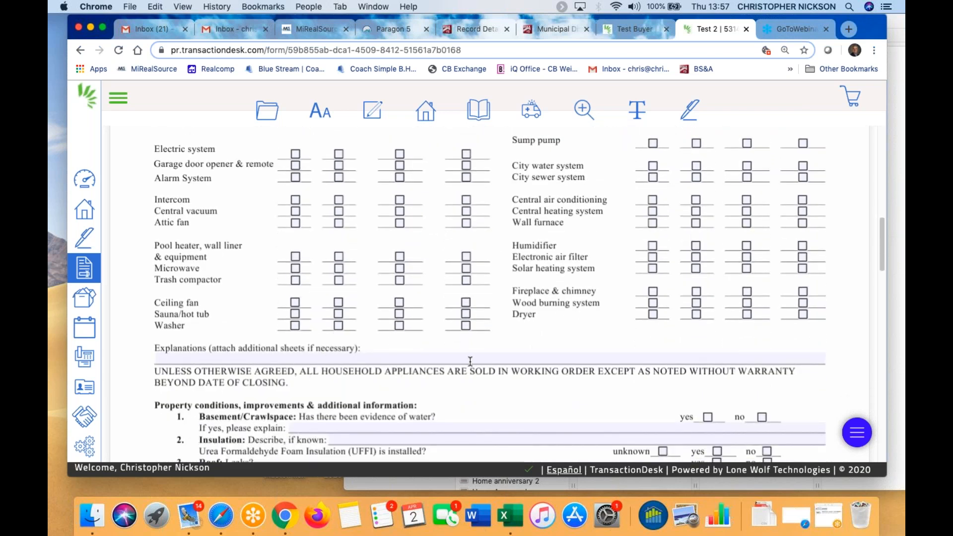
scroll(472, 394, down, 2)
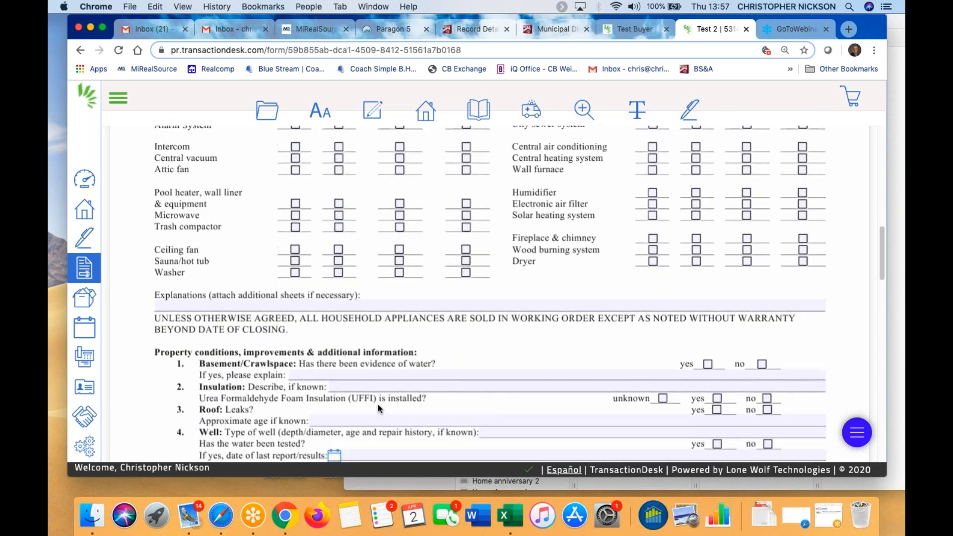
scroll(422, 384, down, 2)
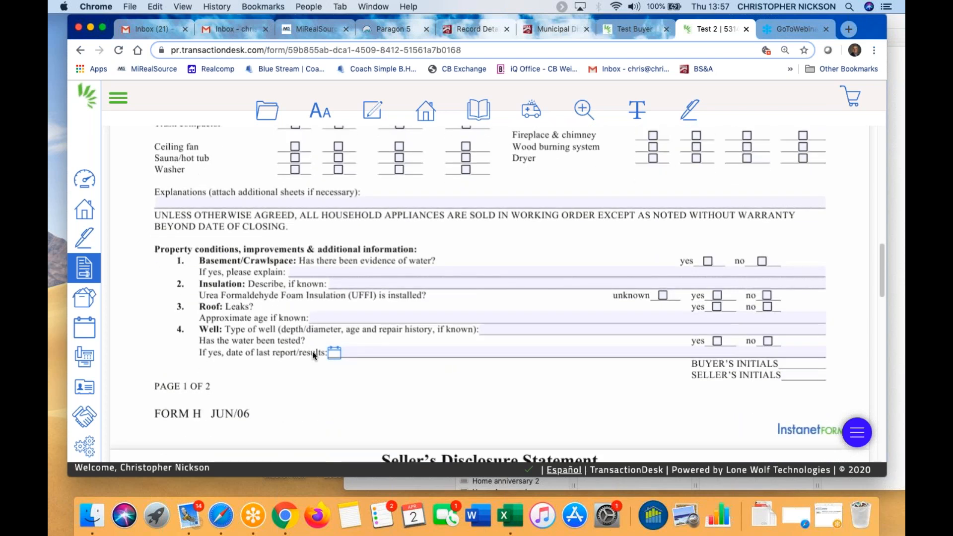
scroll(427, 404, down, 4)
scroll(430, 394, down, 3)
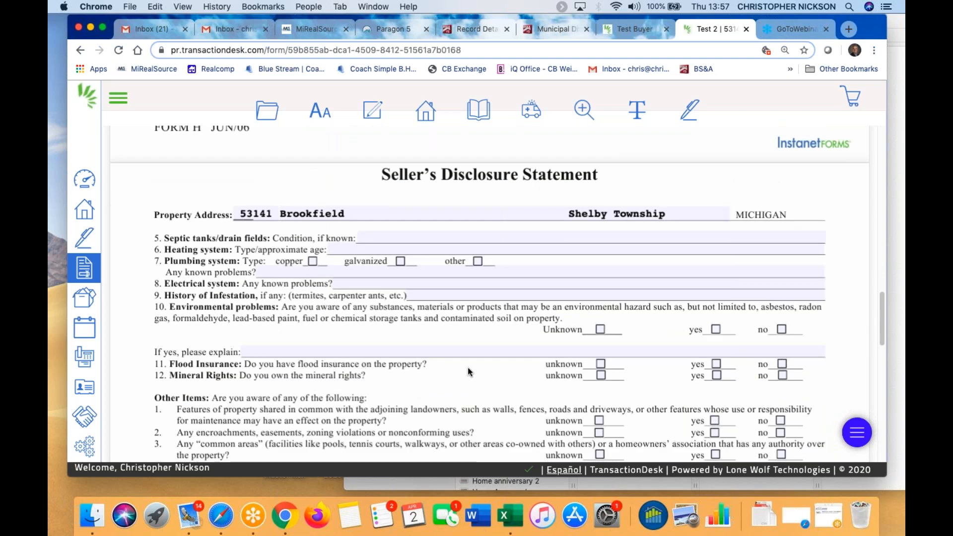
scroll(468, 368, up, 1)
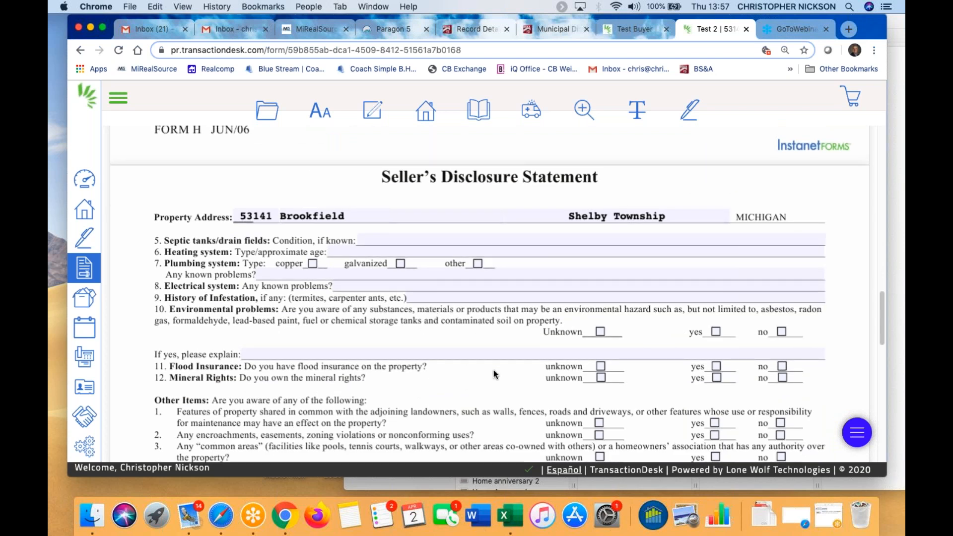
scroll(495, 372, down, 5)
scroll(494, 370, down, 15)
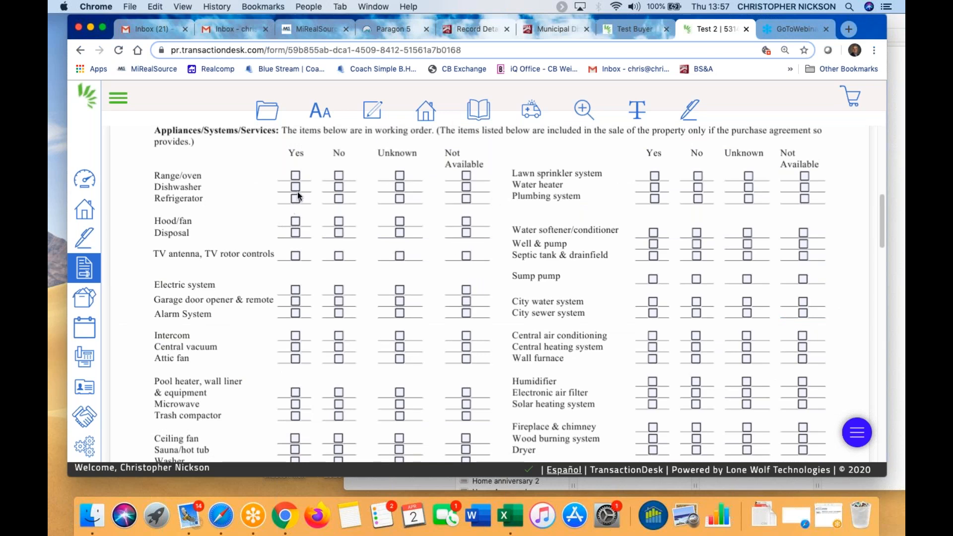
Bring up the File menu's Send flyout with its Email, Fax and DocBox options
mouse_move(349, 112)
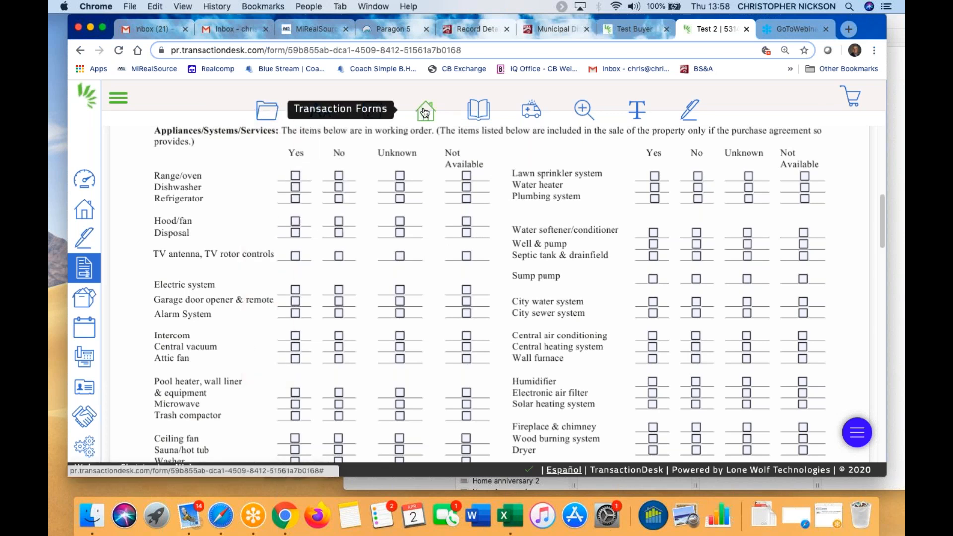
mouse_move(480, 117)
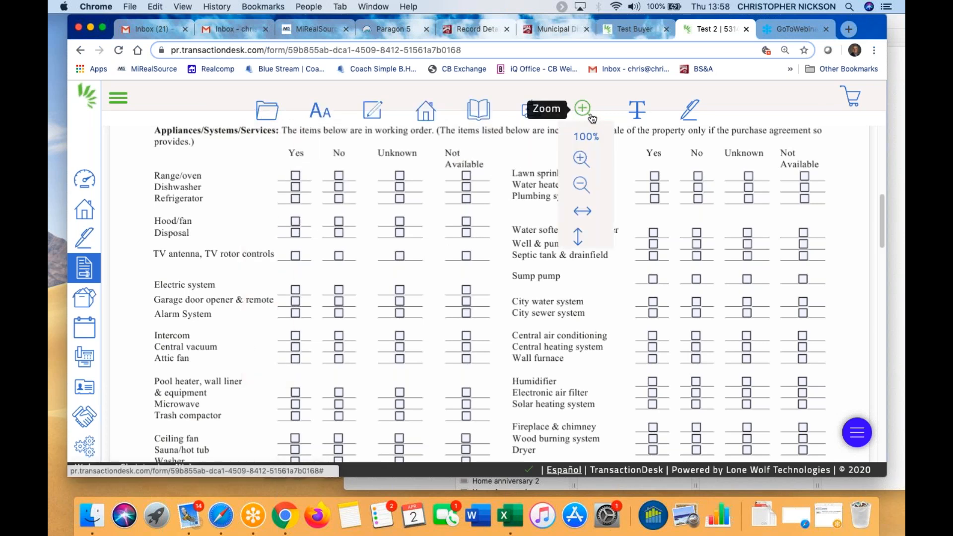
mouse_move(267, 110)
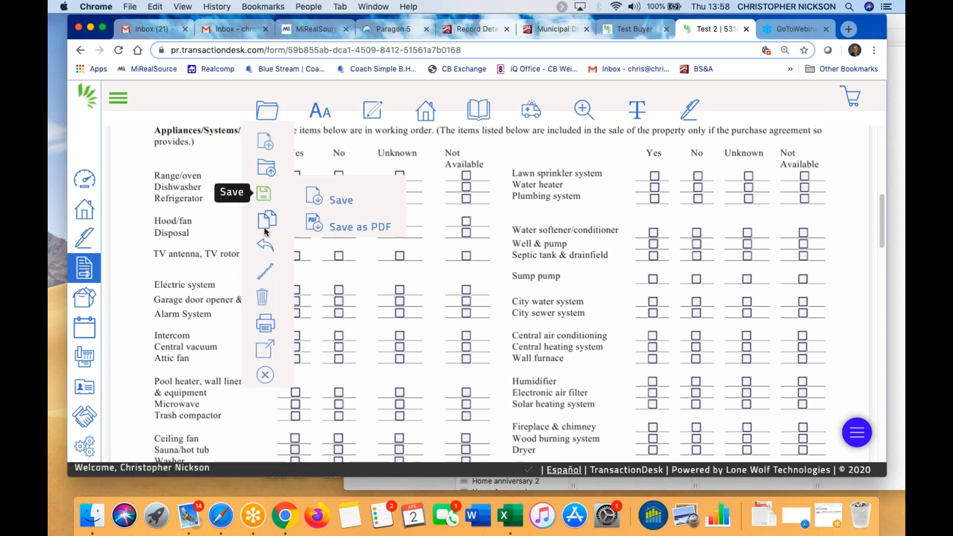
mouse_move(269, 253)
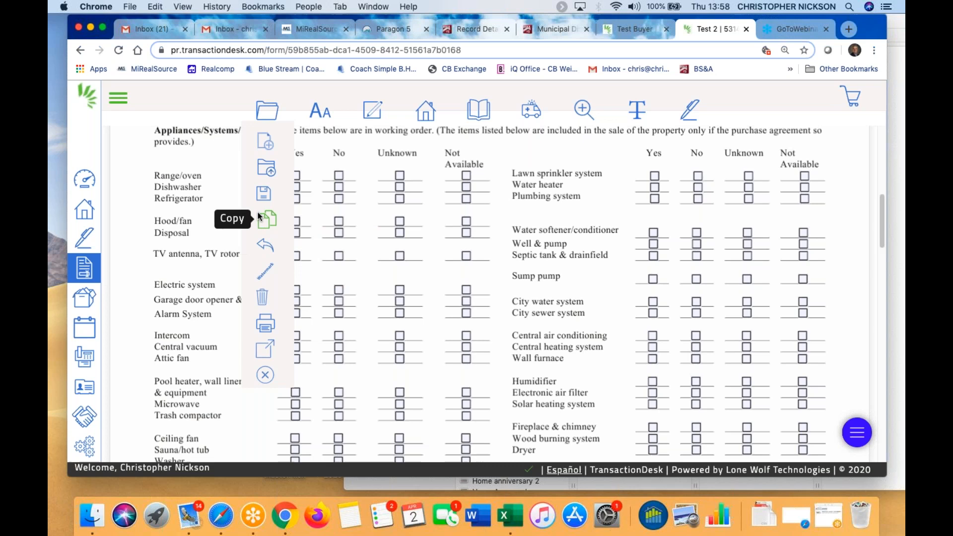
mouse_move(265, 349)
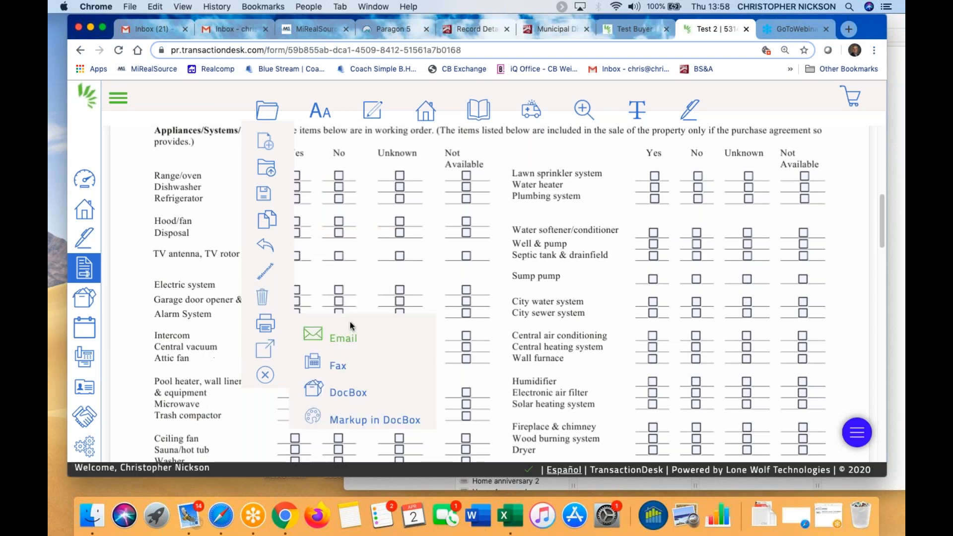
Choose Seller Disclosure Statement (Rev 06/06) from the Email Transaction Forms list and confirm
click(340, 342)
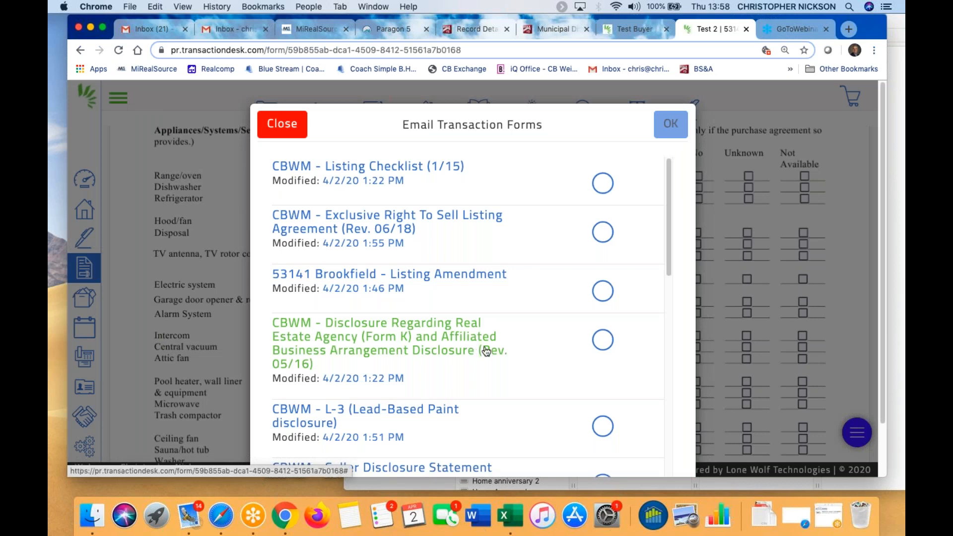
scroll(526, 361, down, 1)
scroll(526, 361, down, 2)
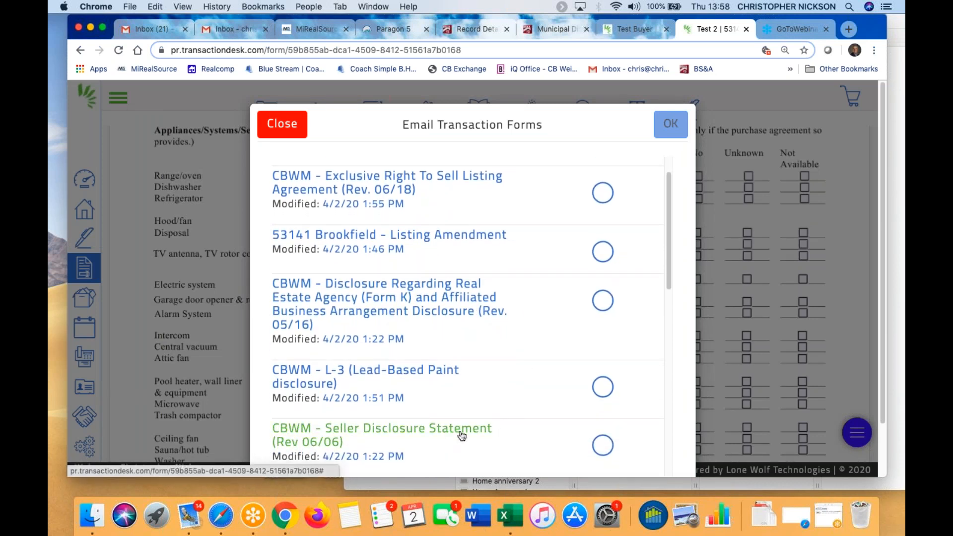
click(604, 446)
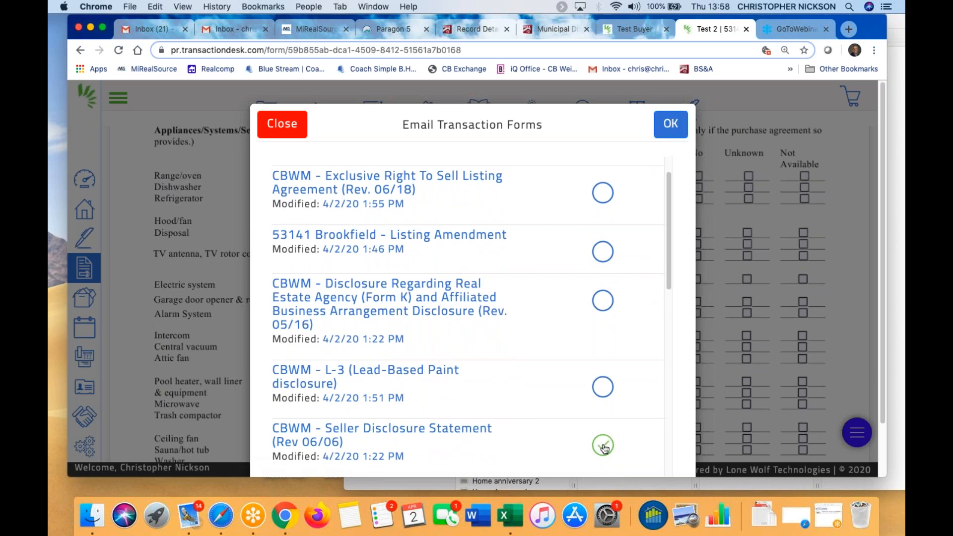
click(671, 130)
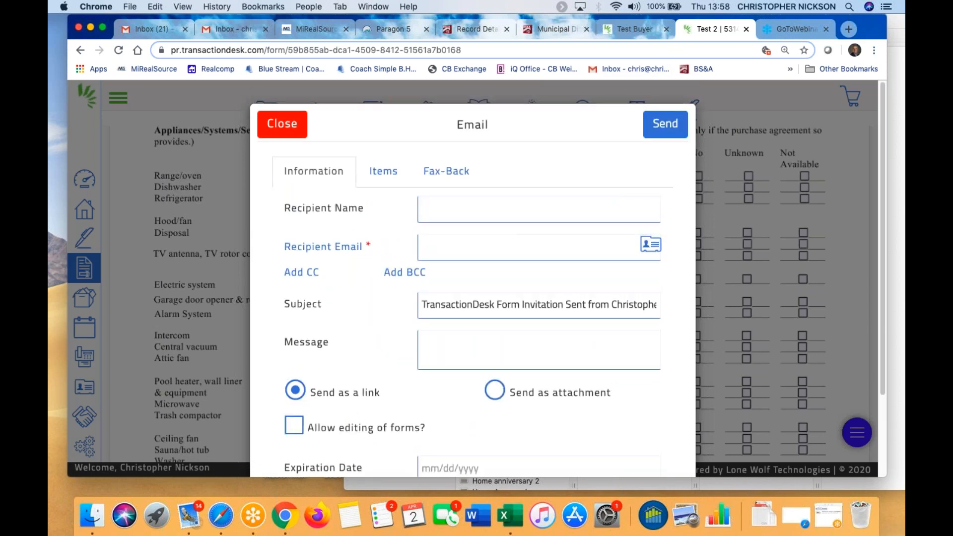
Fill Recipient Email with the seller's saved address and tick Allow editing of forms?
click(444, 250)
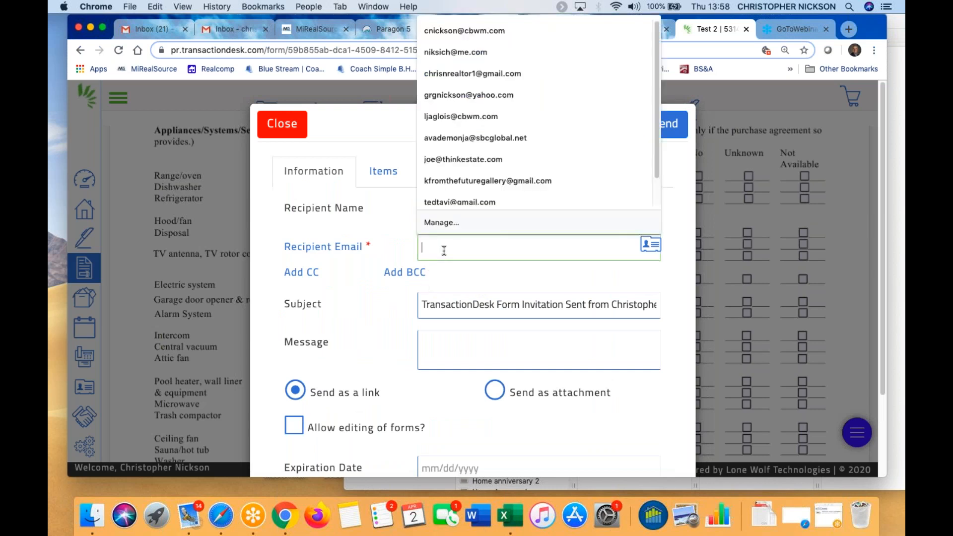
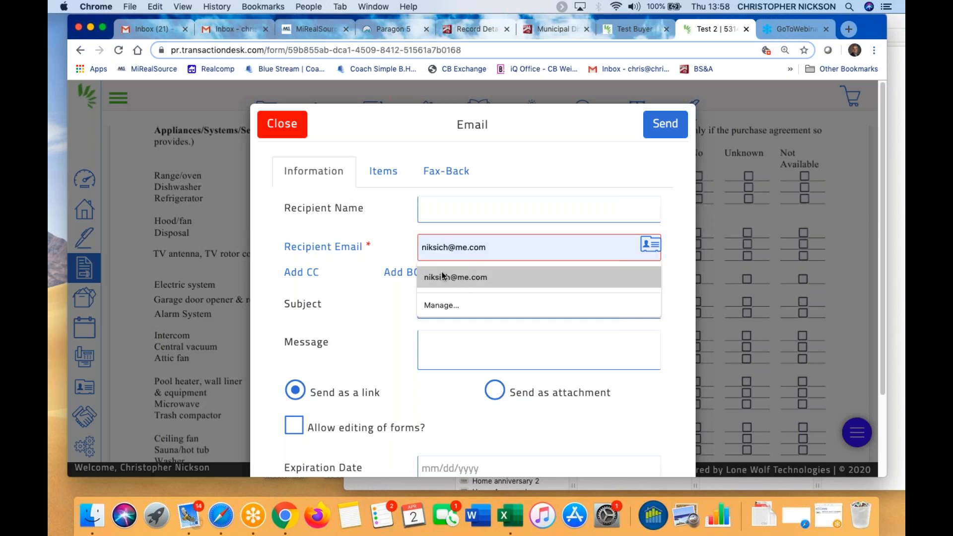
click(444, 277)
scroll(423, 403, down, 3)
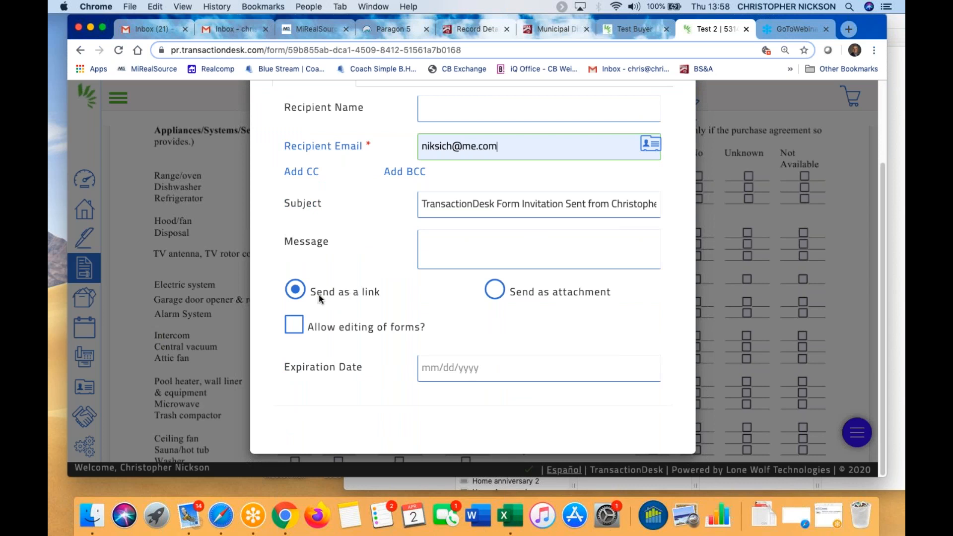
click(293, 328)
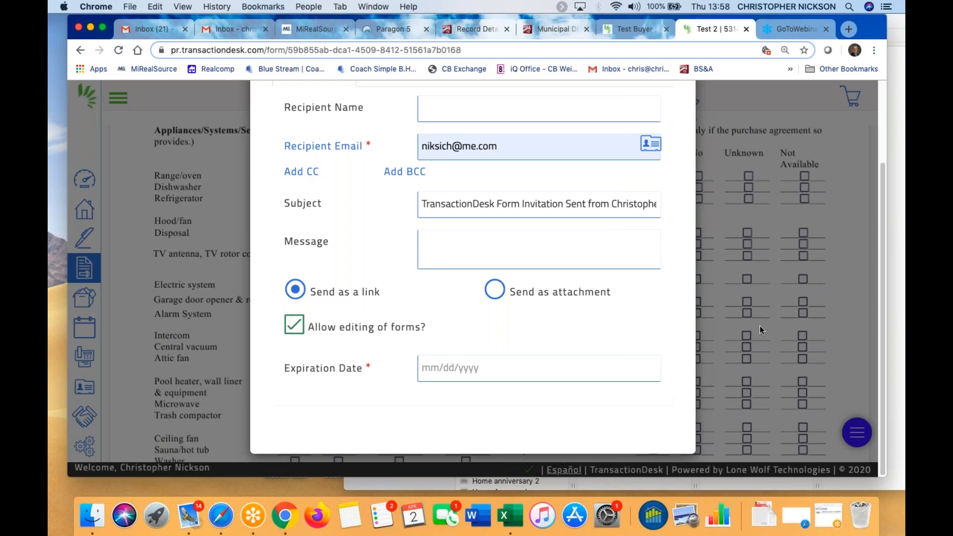
Try the attachment option, revert to Send as a link, and leave the expiration date unset
click(495, 290)
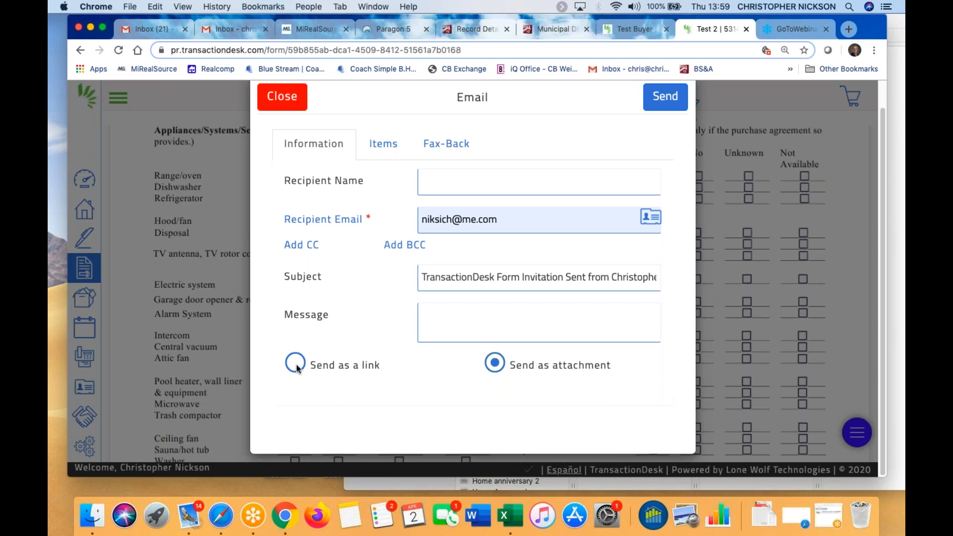
click(296, 365)
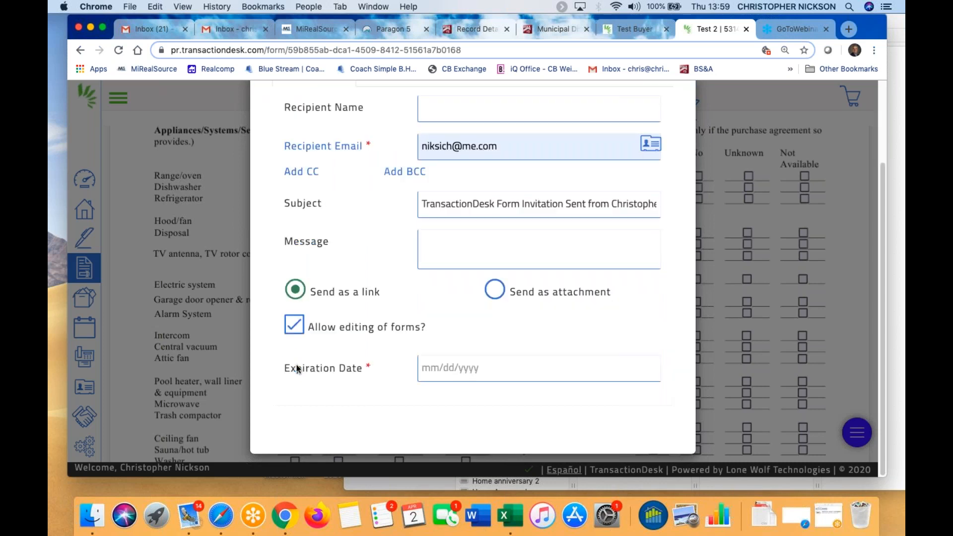
click(430, 366)
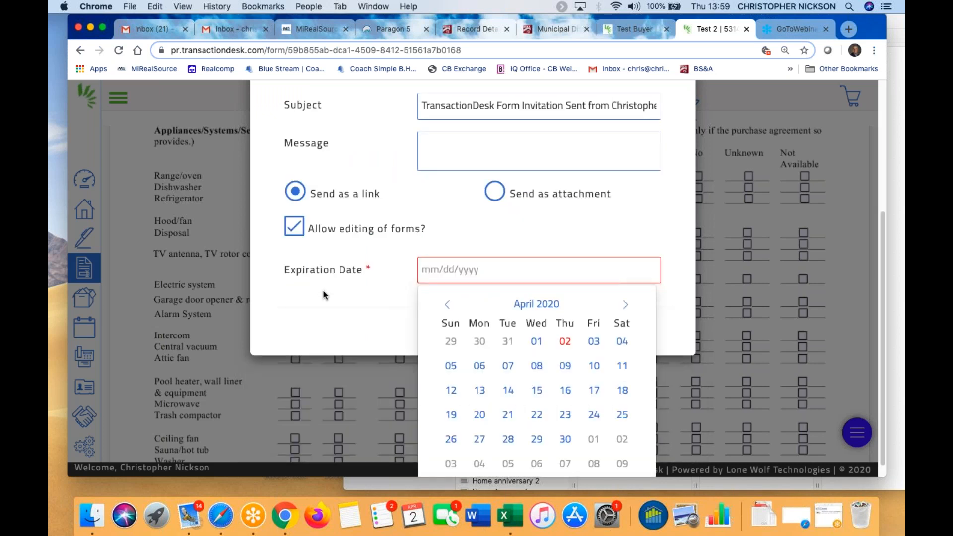
click(681, 228)
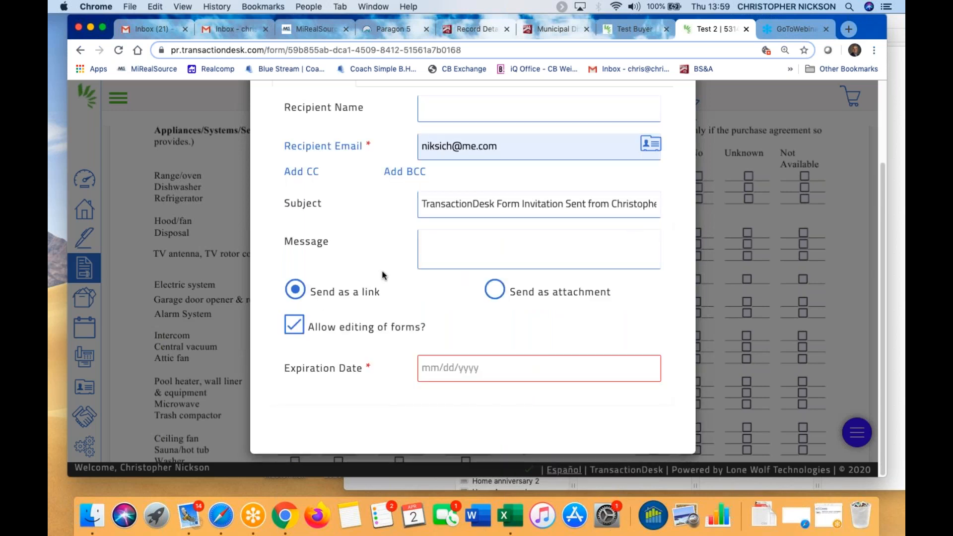
scroll(380, 269, up, 3)
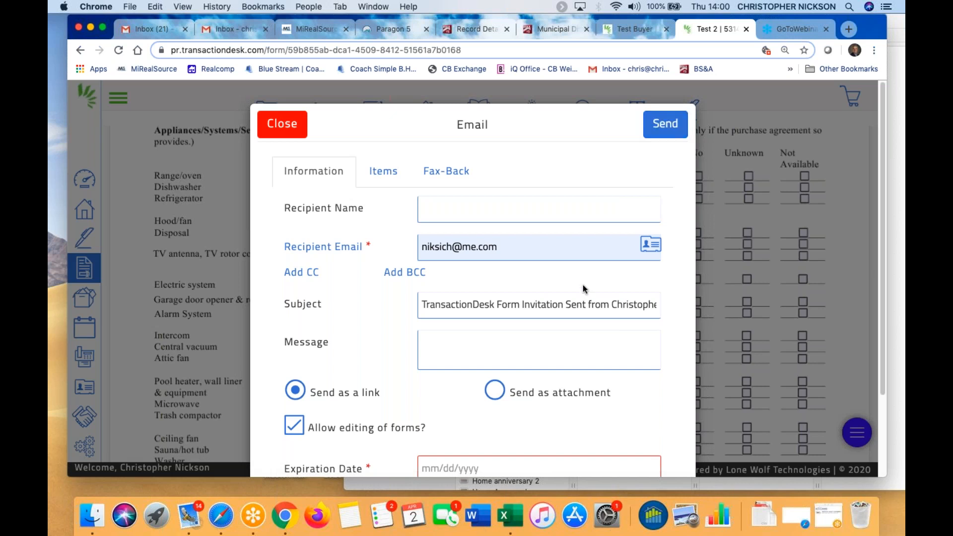
Enter the recipient's full name in the invitation email
scroll(546, 273, down, 2)
click(433, 168)
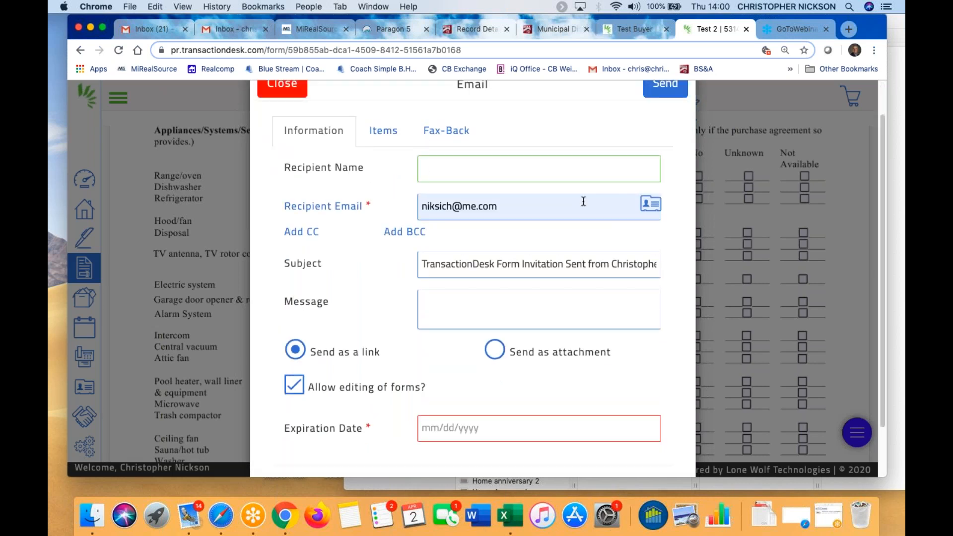
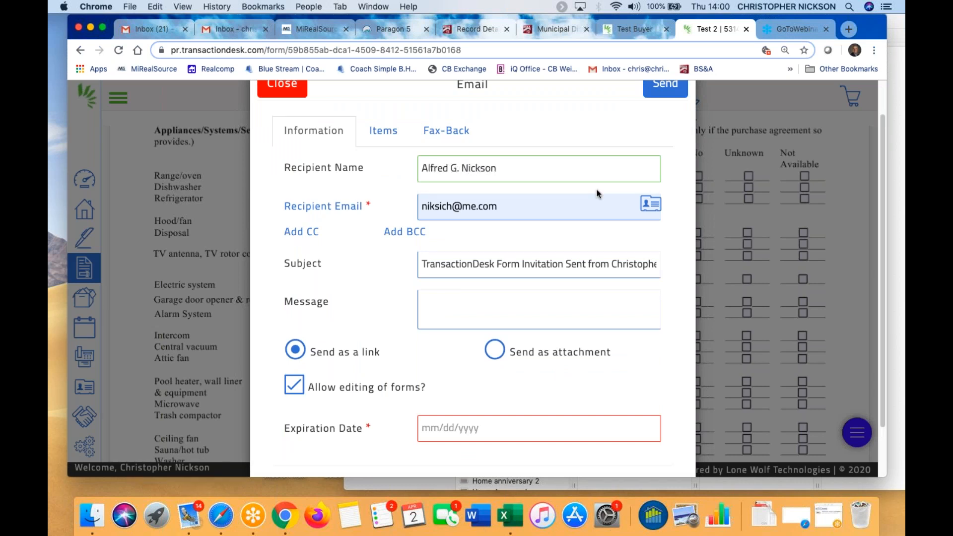
Set the expiration date to 04/03/2020 and send the form invitation
click(463, 423)
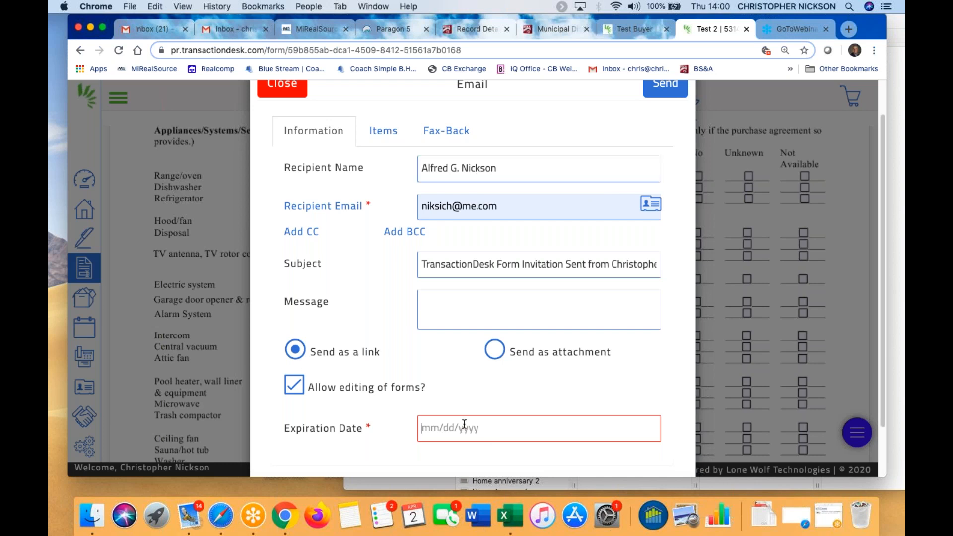
click(594, 341)
scroll(596, 298, up, 3)
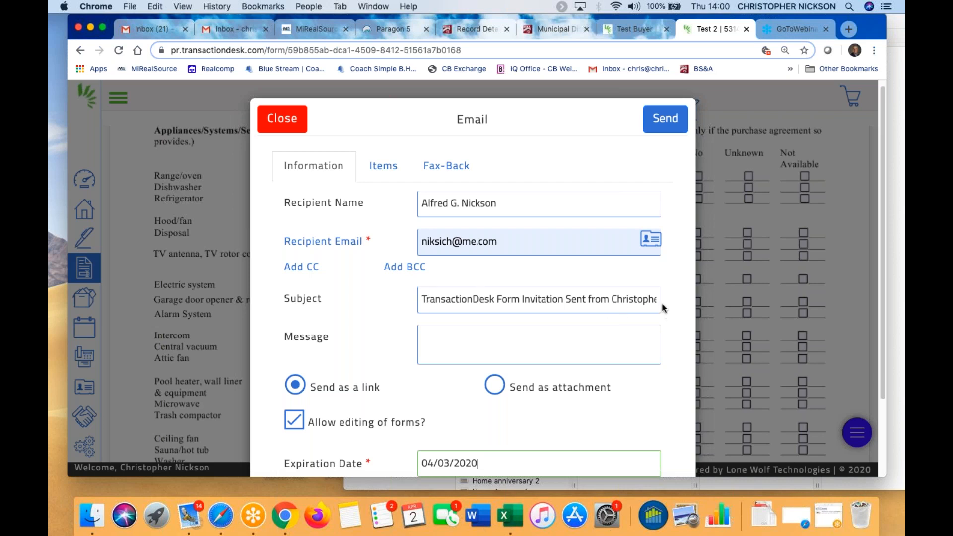
click(660, 118)
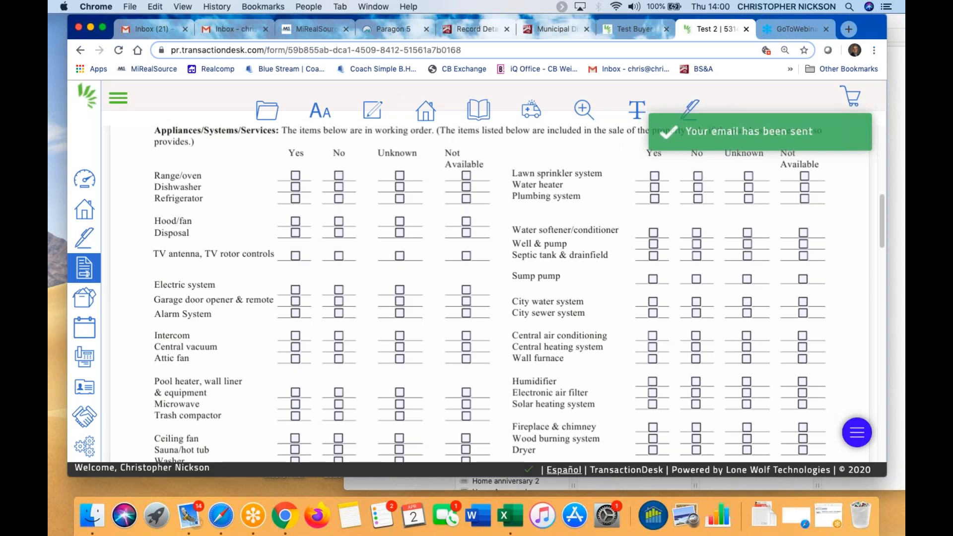
Start emailing the Seller Disclosure Statement with form editing allowed
mouse_move(261, 117)
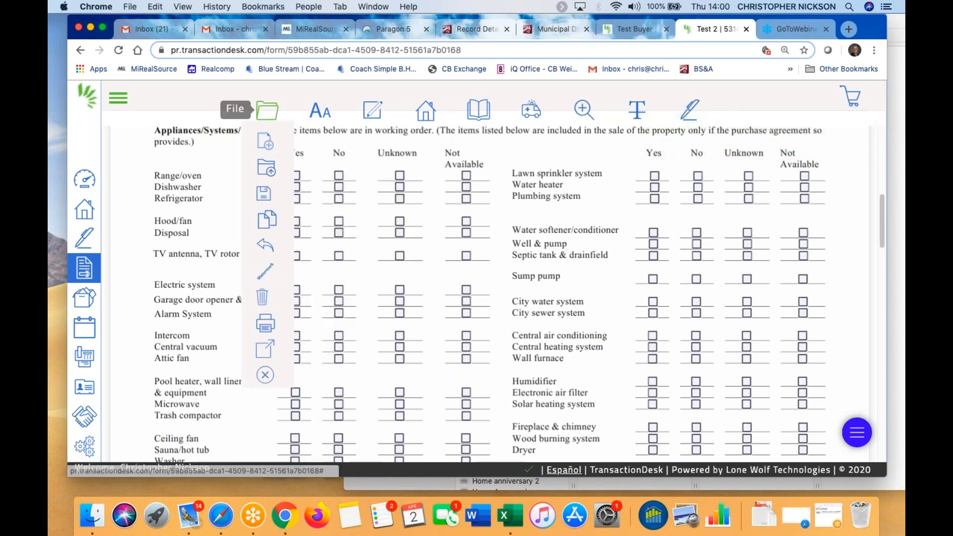
mouse_move(262, 218)
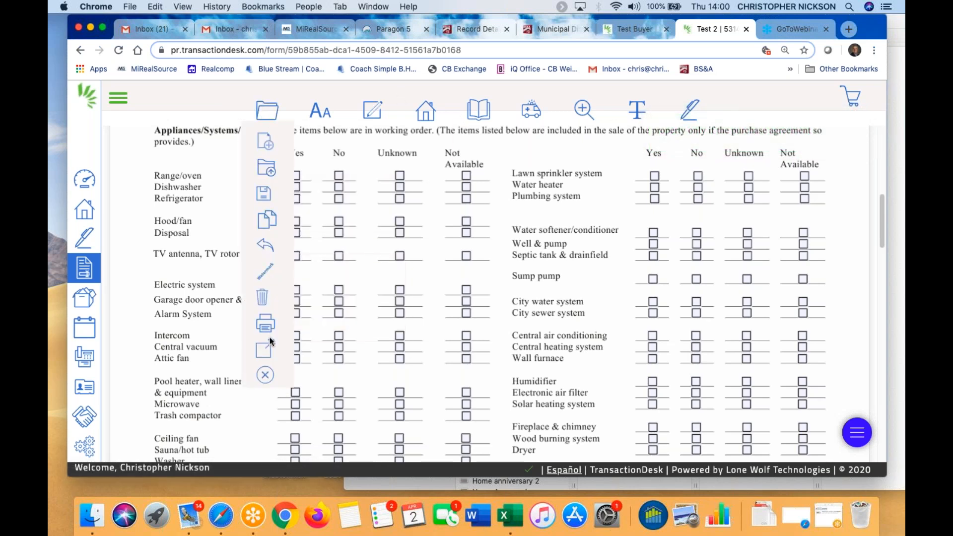
mouse_move(267, 349)
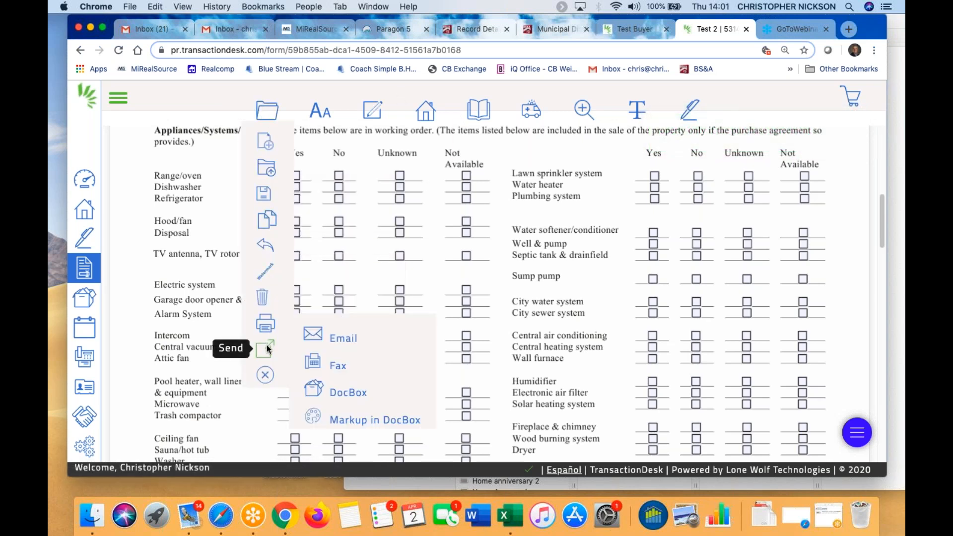
click(330, 334)
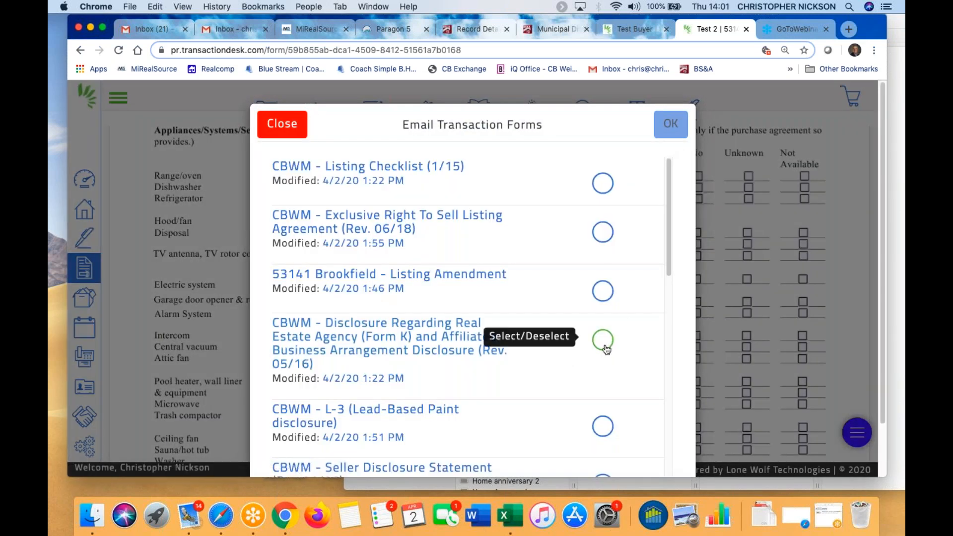
scroll(603, 367, down, 1)
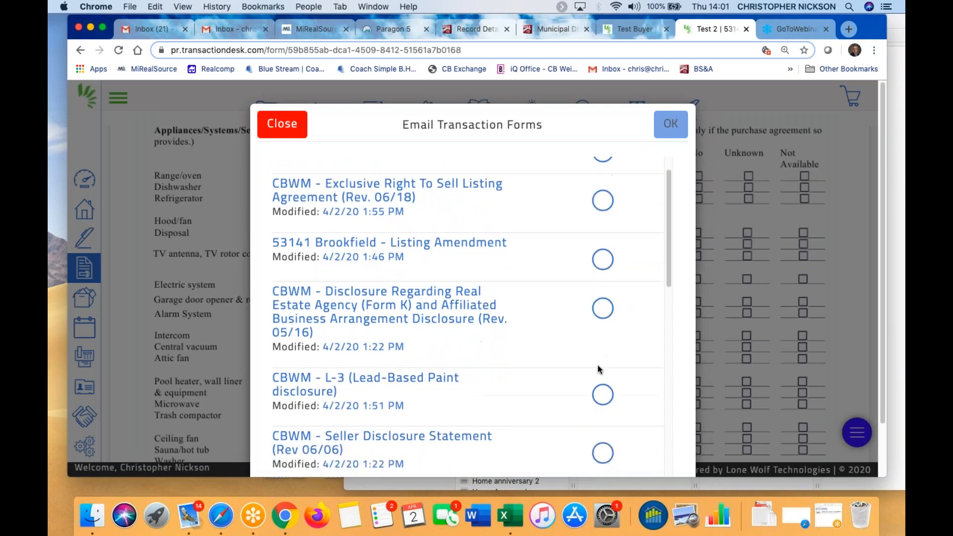
click(605, 447)
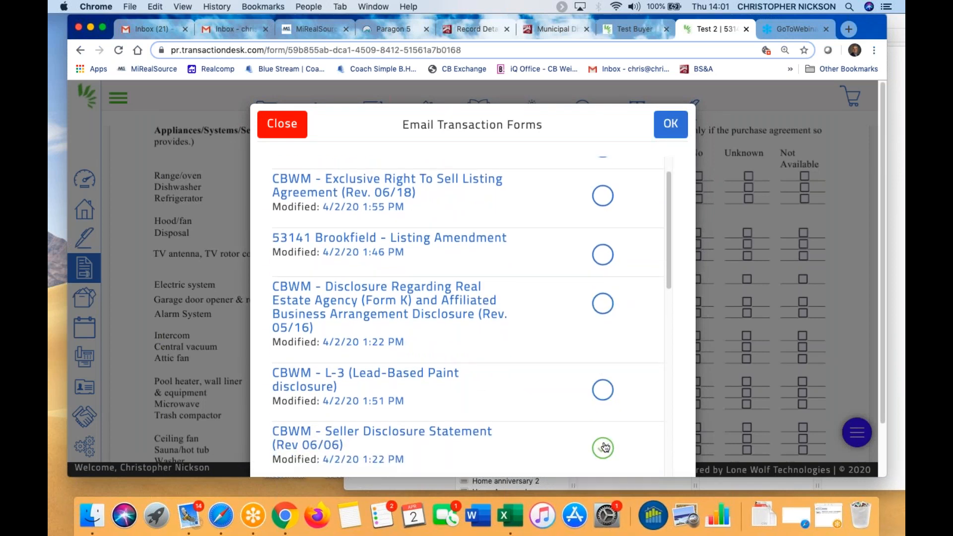
click(667, 122)
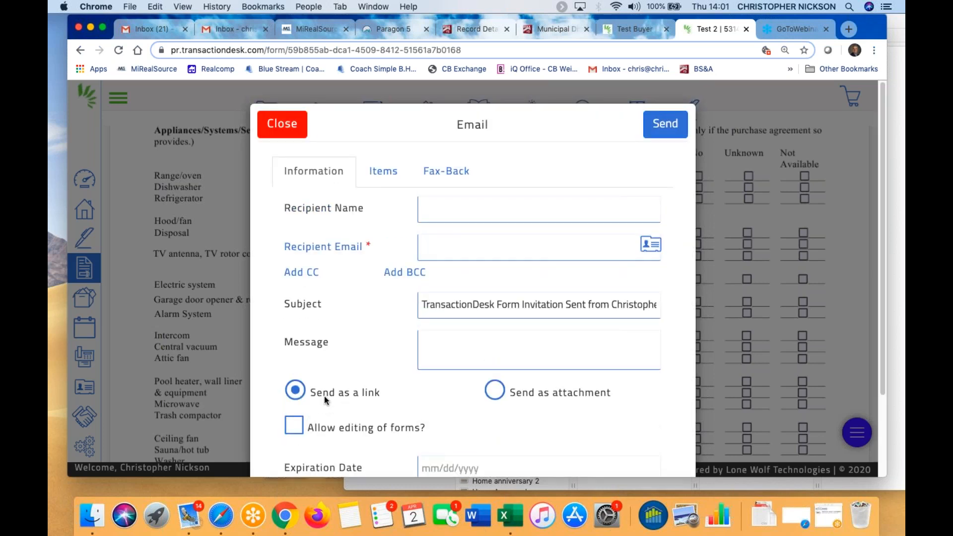
click(294, 426)
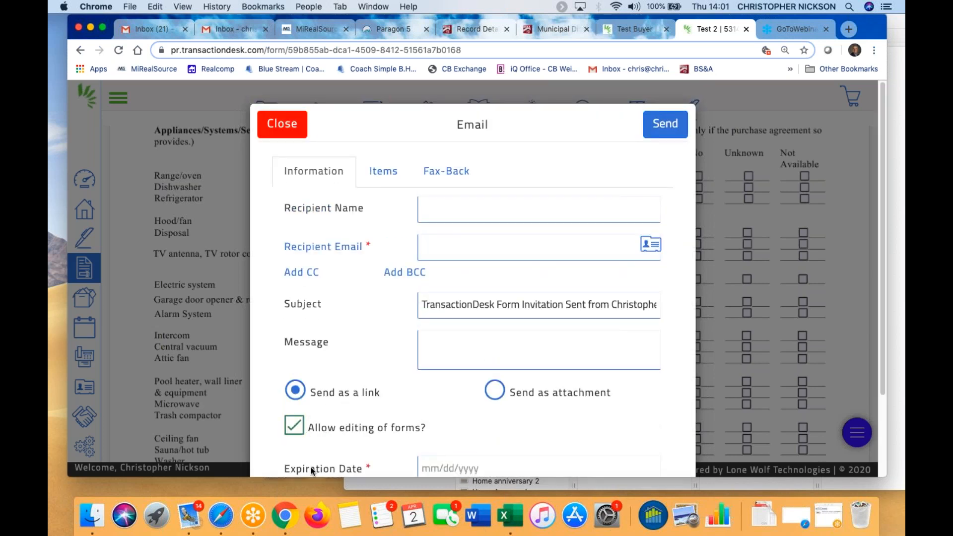
Cancel the email and exit the form back to the transaction
click(274, 121)
mouse_move(267, 110)
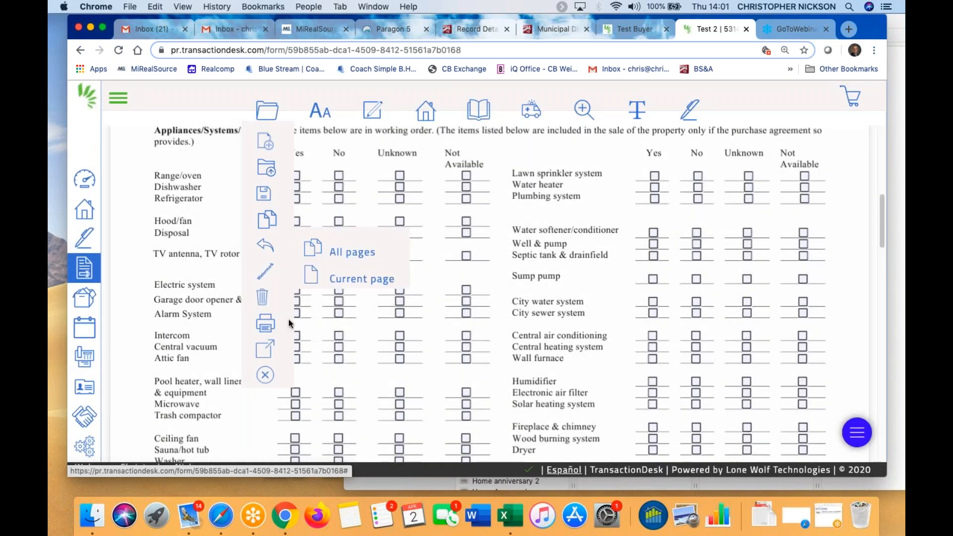
click(265, 374)
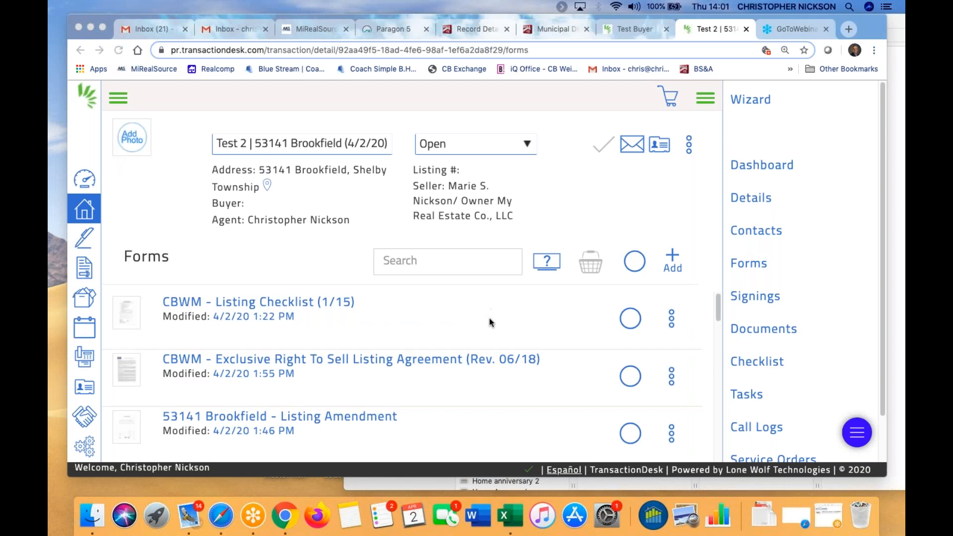
scroll(489, 412, down, 4)
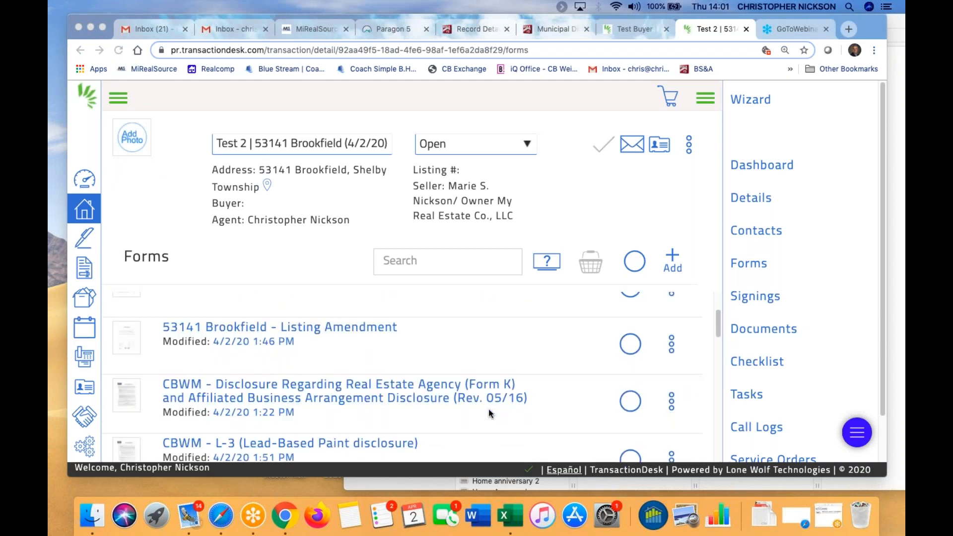
scroll(472, 400, down, 1)
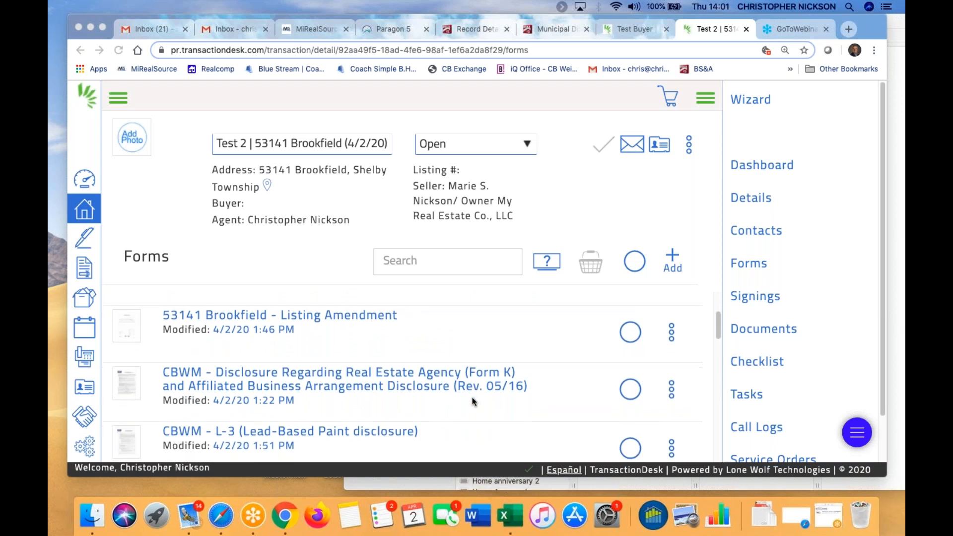
scroll(472, 397, down, 6)
scroll(466, 404, down, 5)
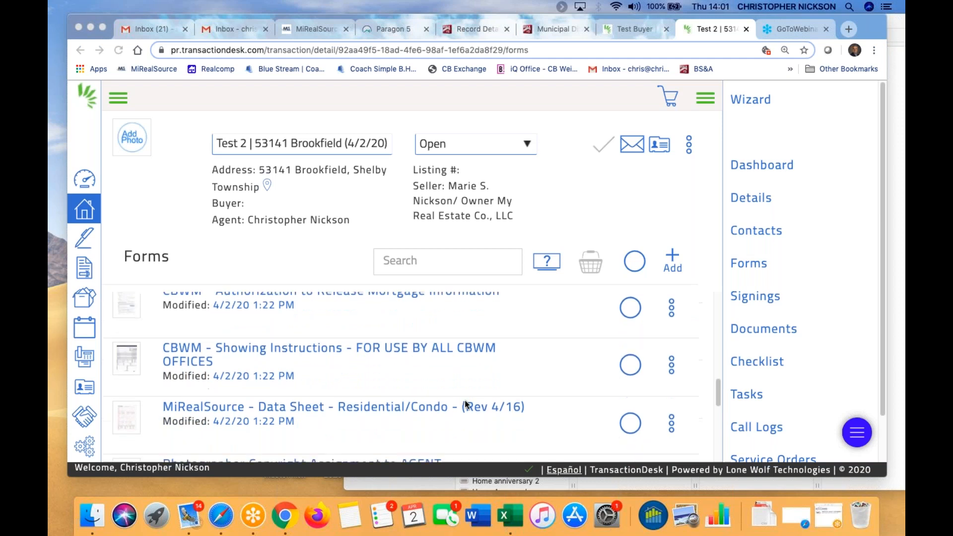
scroll(466, 403, down, 3)
scroll(466, 404, up, 5)
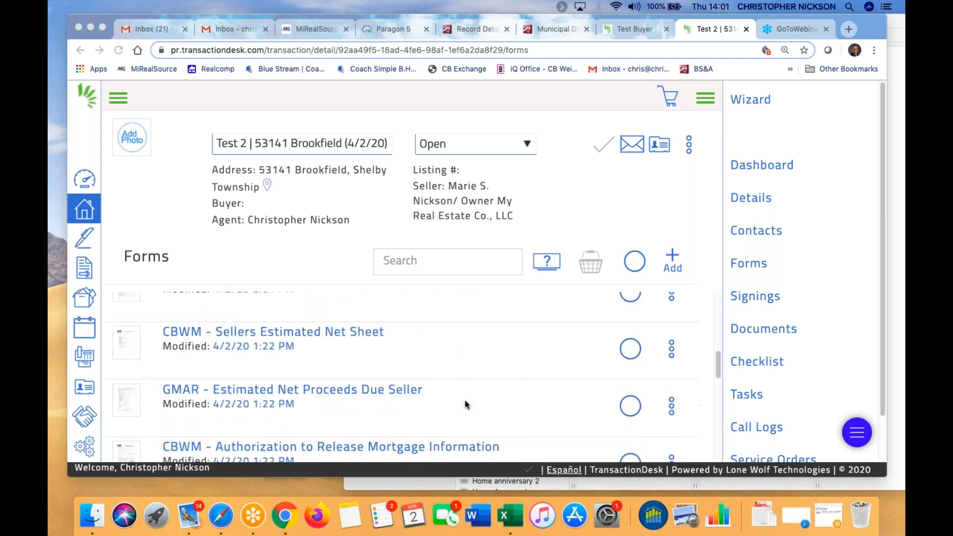
scroll(464, 402, up, 5)
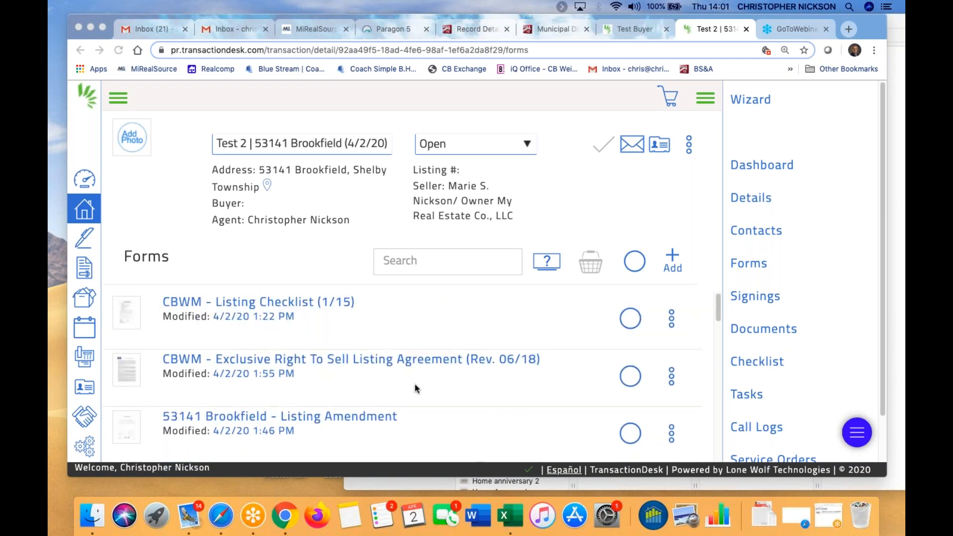
scroll(410, 404, down, 1)
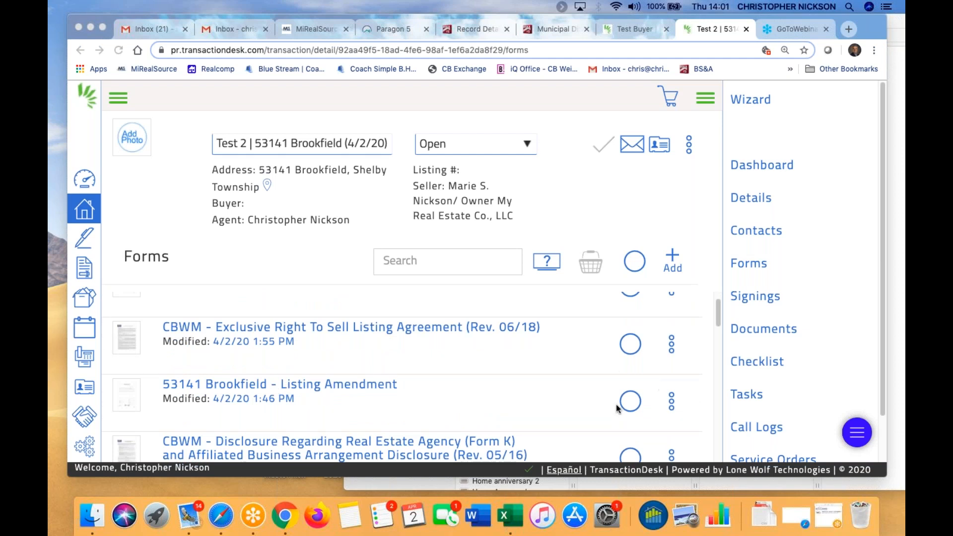
click(375, 383)
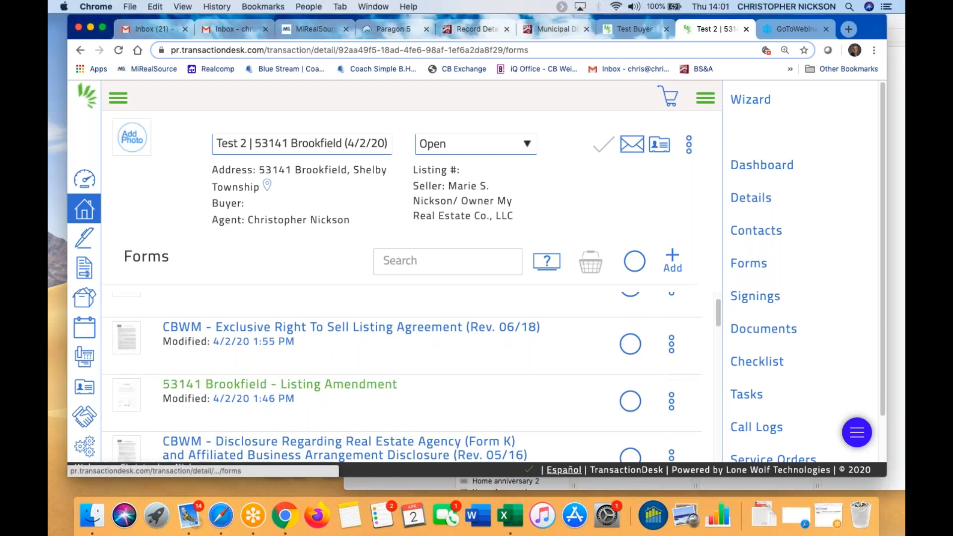
Open the Listing Amendment and set the amendment and purchase agreement dates to 04/03/2020
click(373, 387)
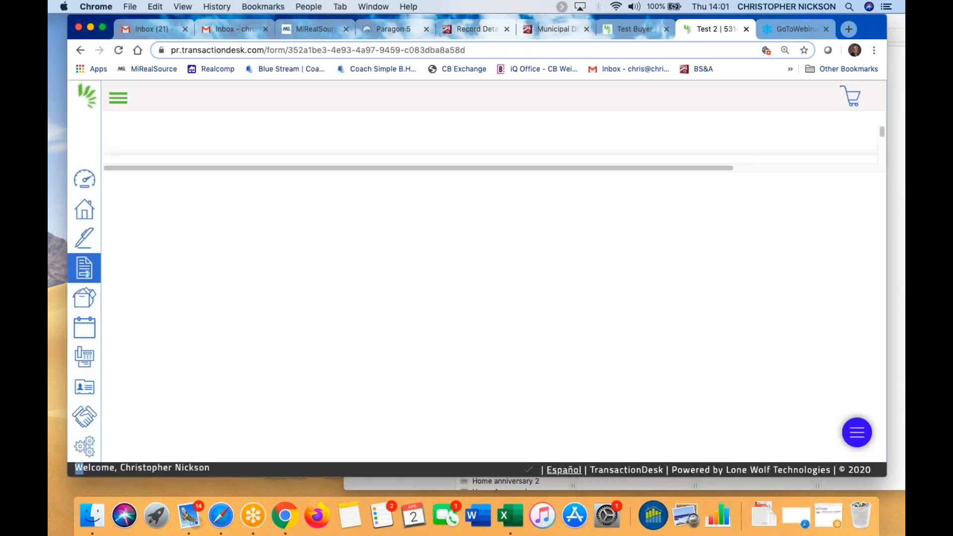
scroll(396, 347, down, 4)
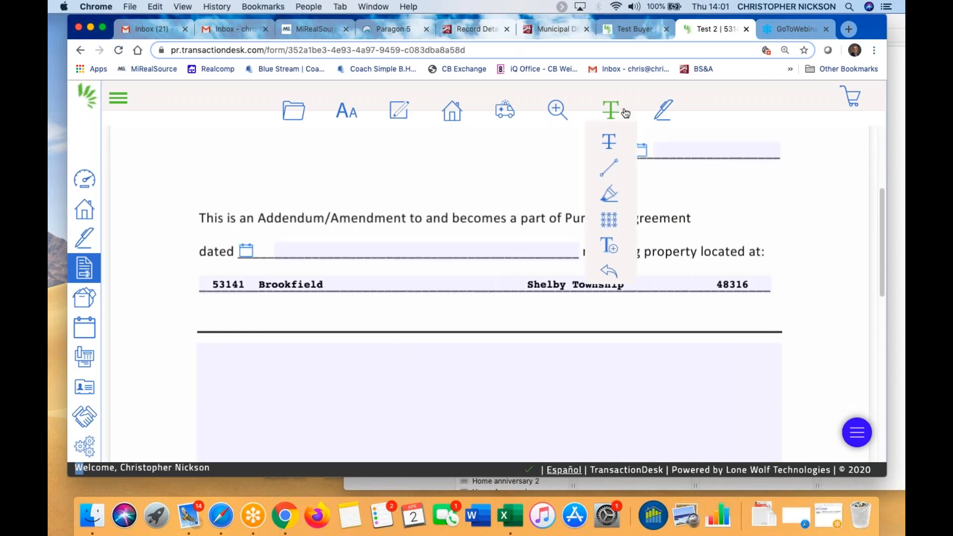
click(642, 152)
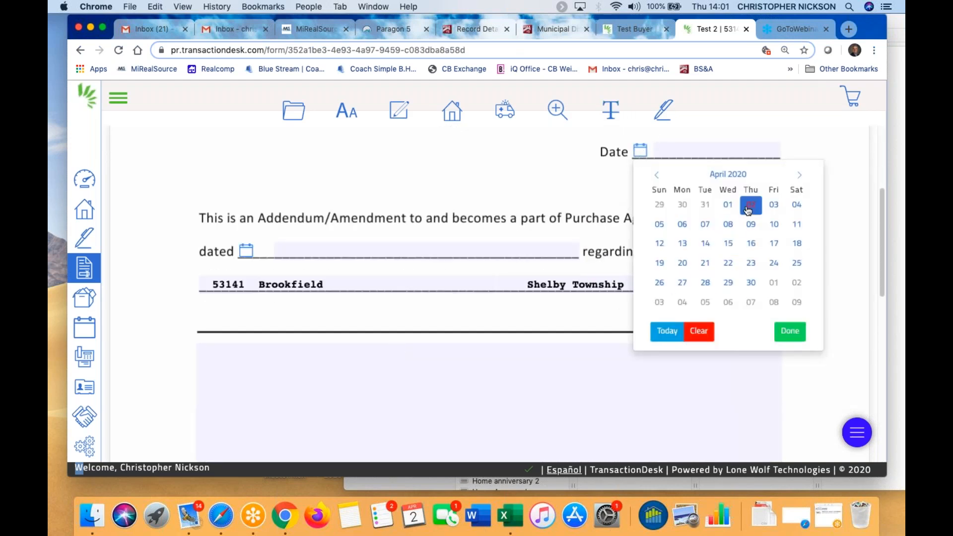
click(771, 205)
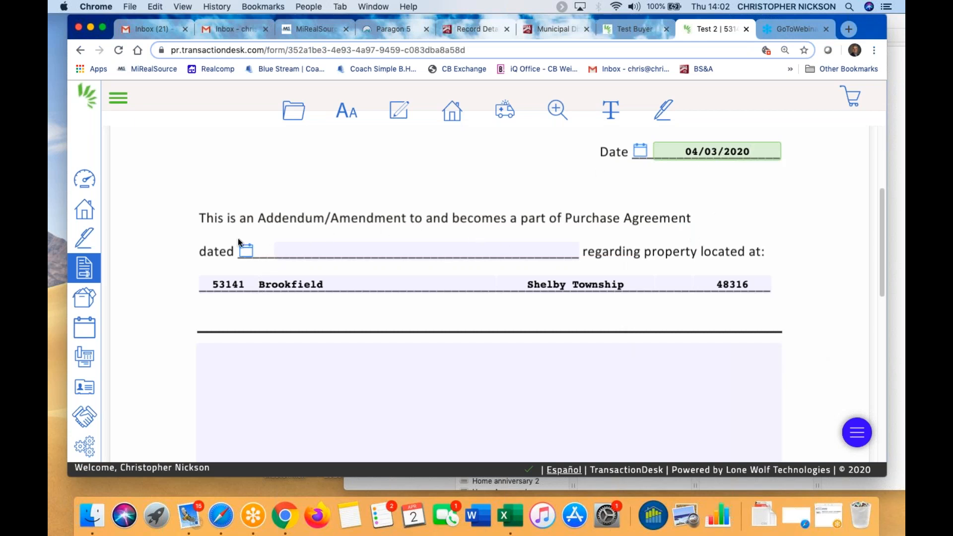
click(245, 250)
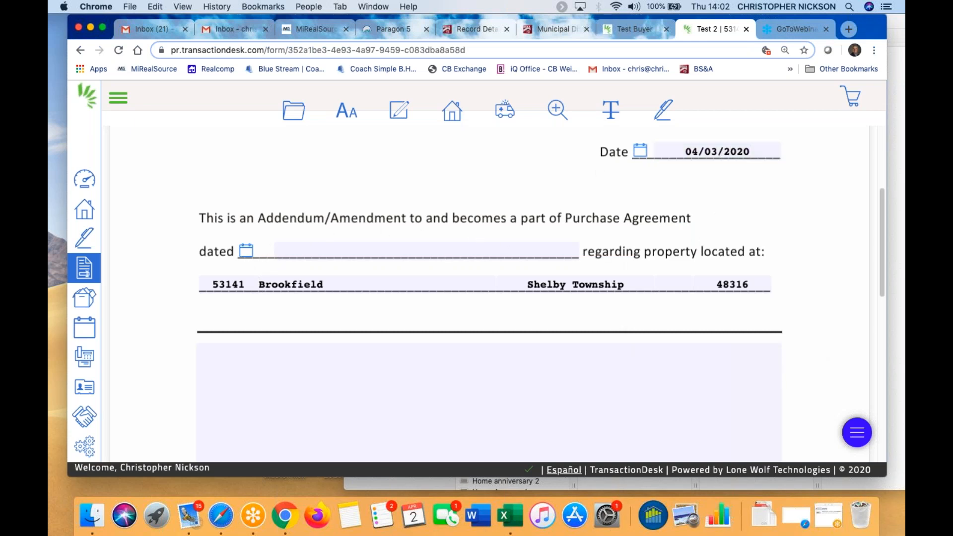
click(641, 151)
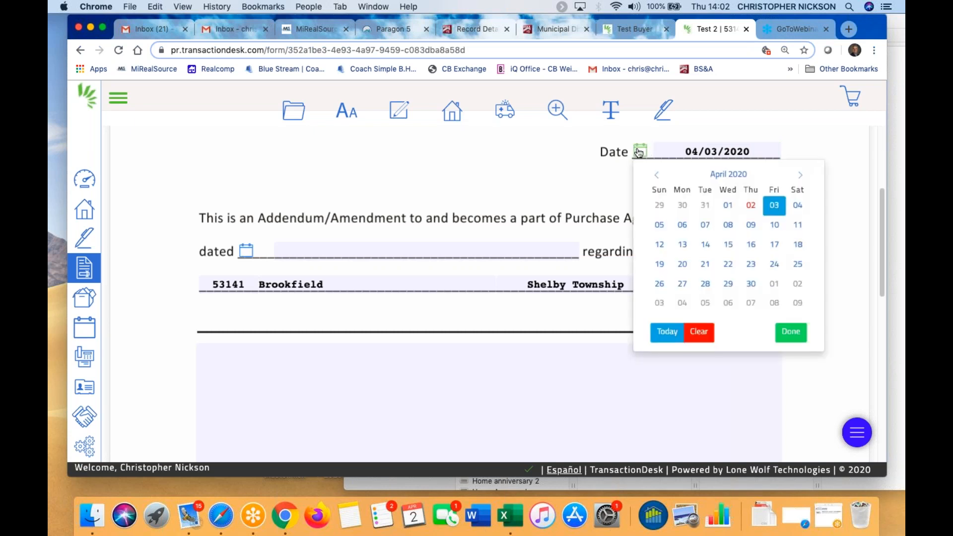
click(246, 251)
click(389, 305)
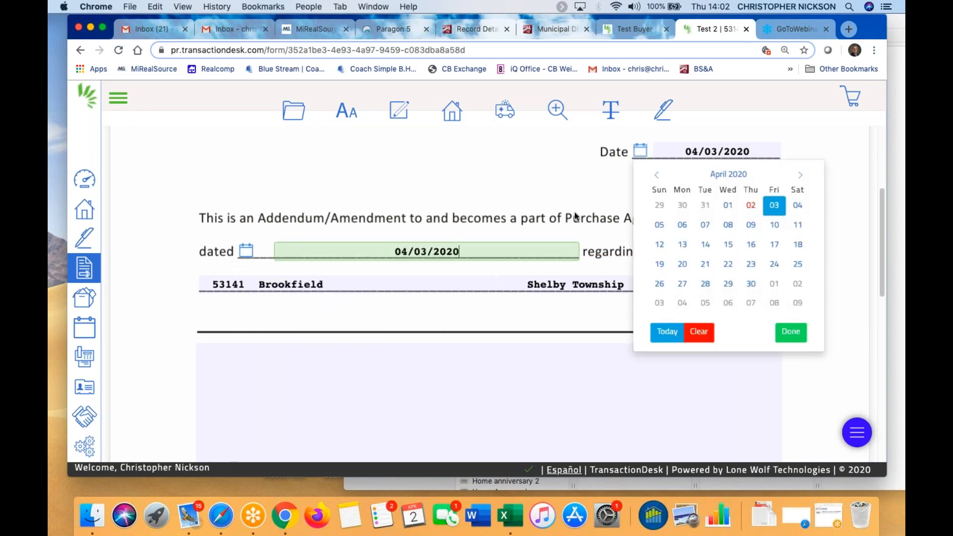
click(794, 333)
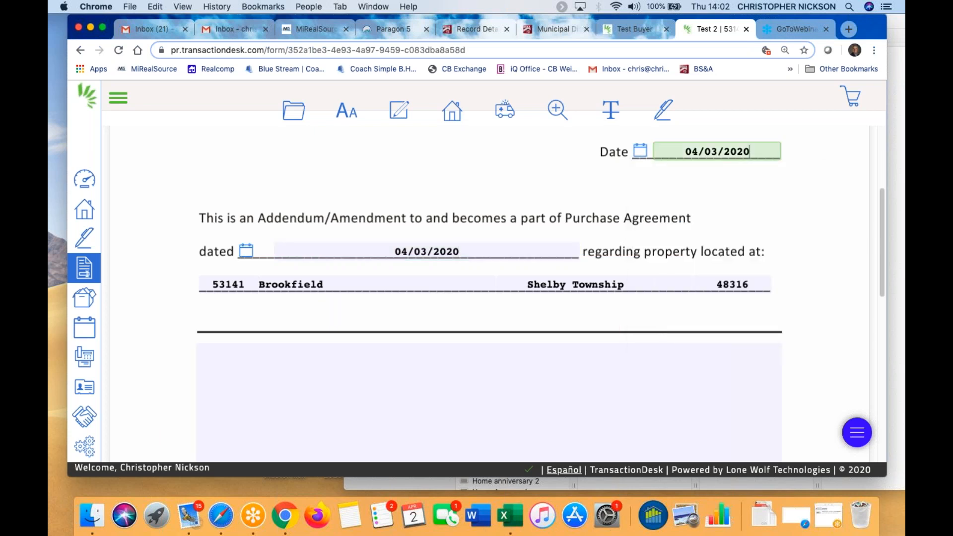
Add the missing final 'n' to the seller's name in the signature field
scroll(421, 341, down, 3)
scroll(339, 320, down, 3)
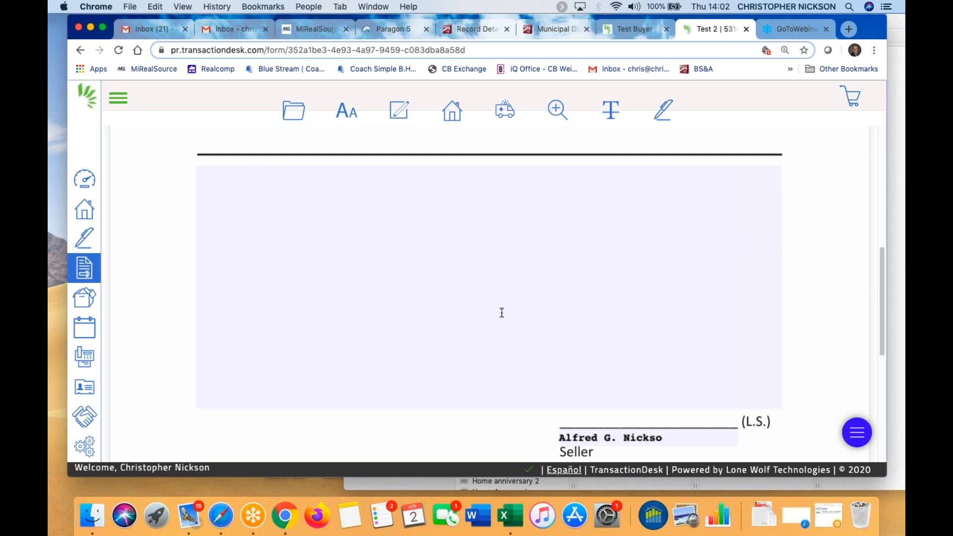
scroll(500, 313, down, 5)
click(677, 292)
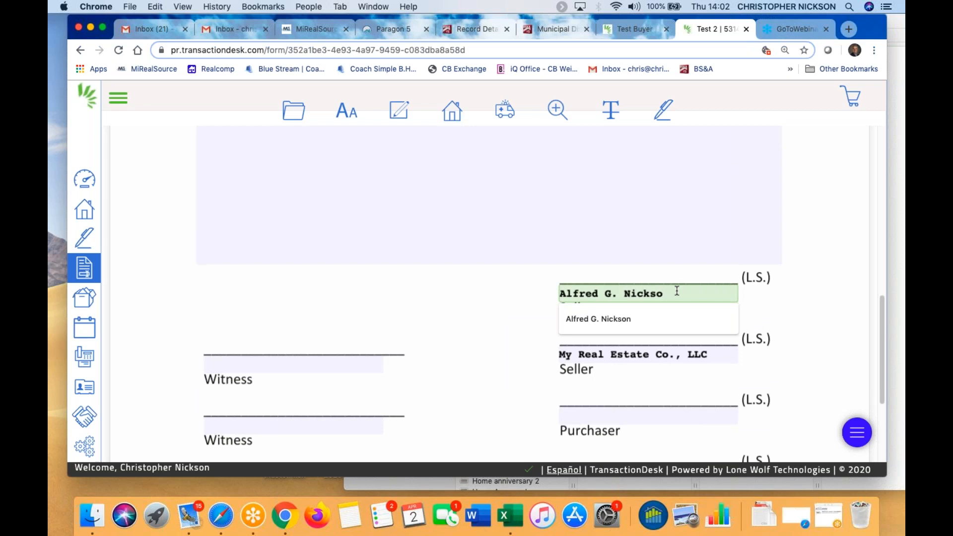
text(n)
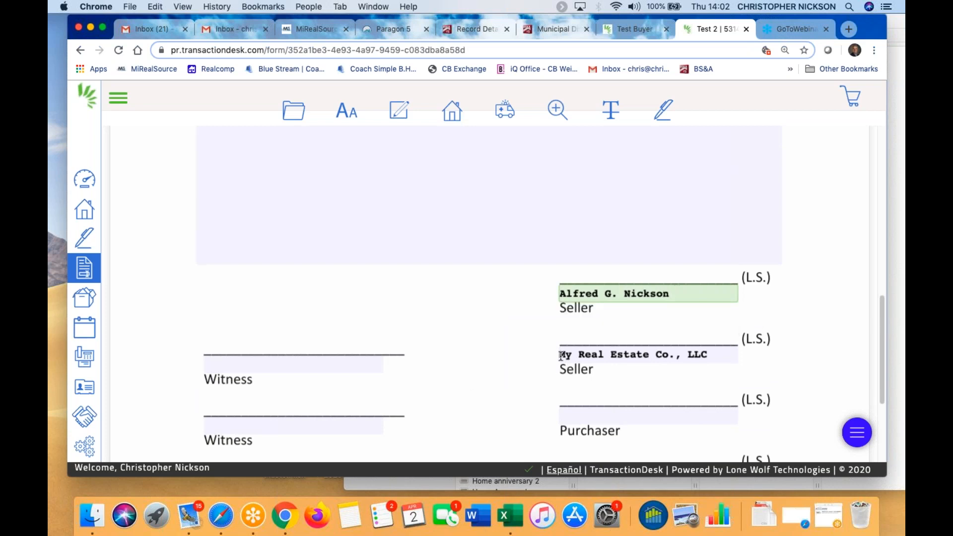
Place the cursor in the large clause text area
scroll(345, 242, down, 1)
scroll(345, 242, up, 2)
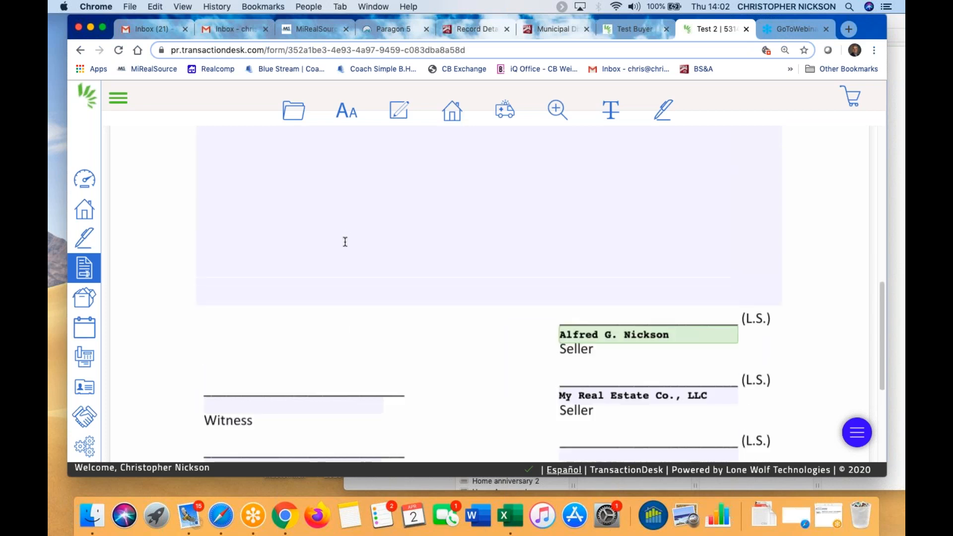
scroll(344, 243, up, 3)
click(288, 221)
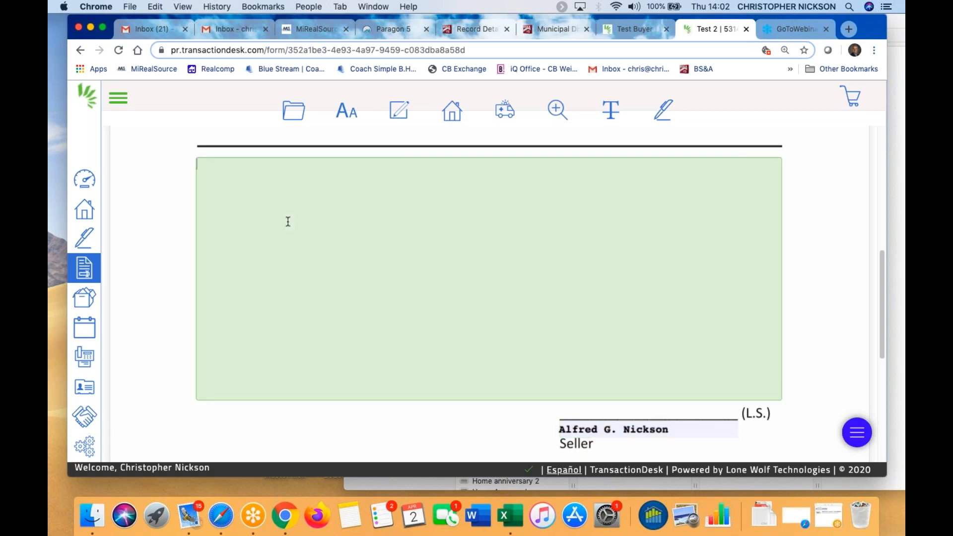
click(313, 437)
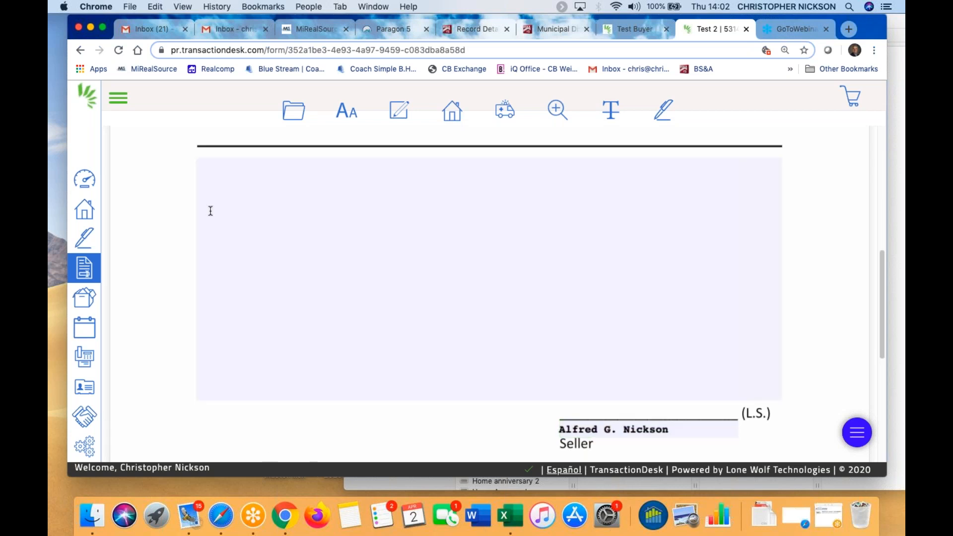
click(224, 182)
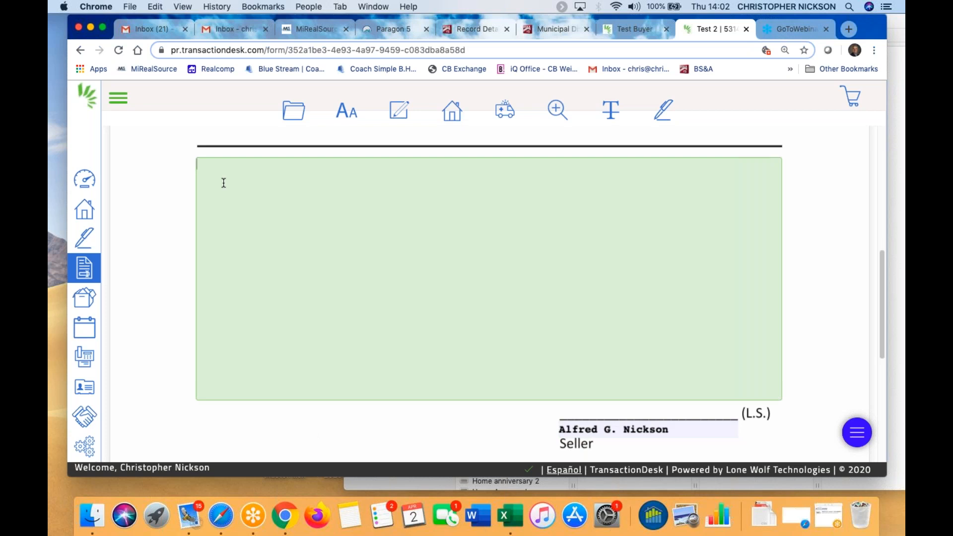
Open Personal Clauses in the clause picker and scroll to the Test clause
click(400, 111)
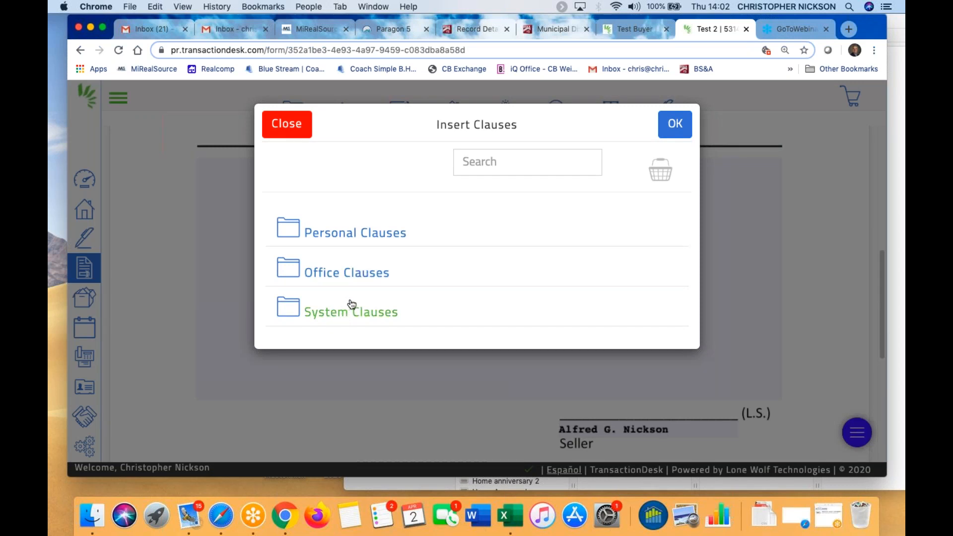
click(352, 235)
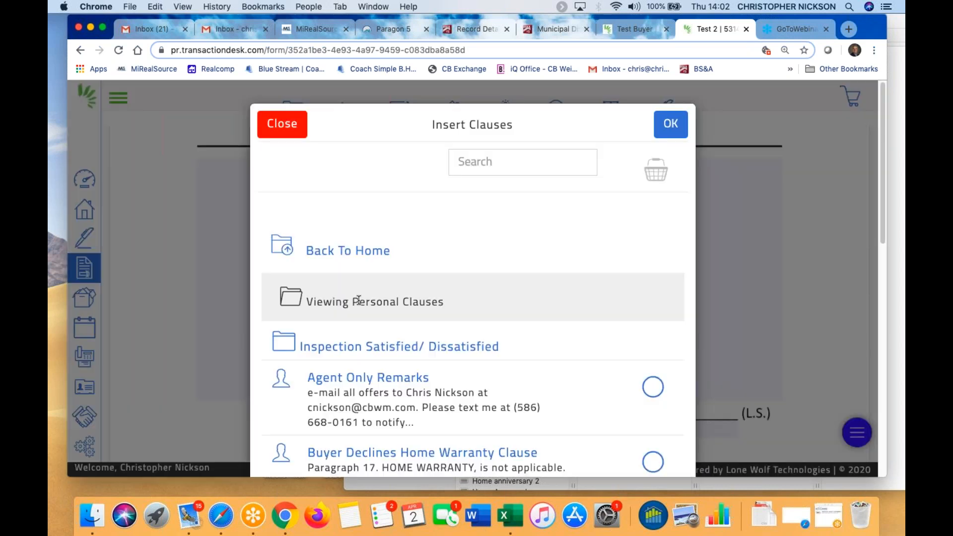
scroll(485, 329, down, 3)
scroll(436, 330, down, 2)
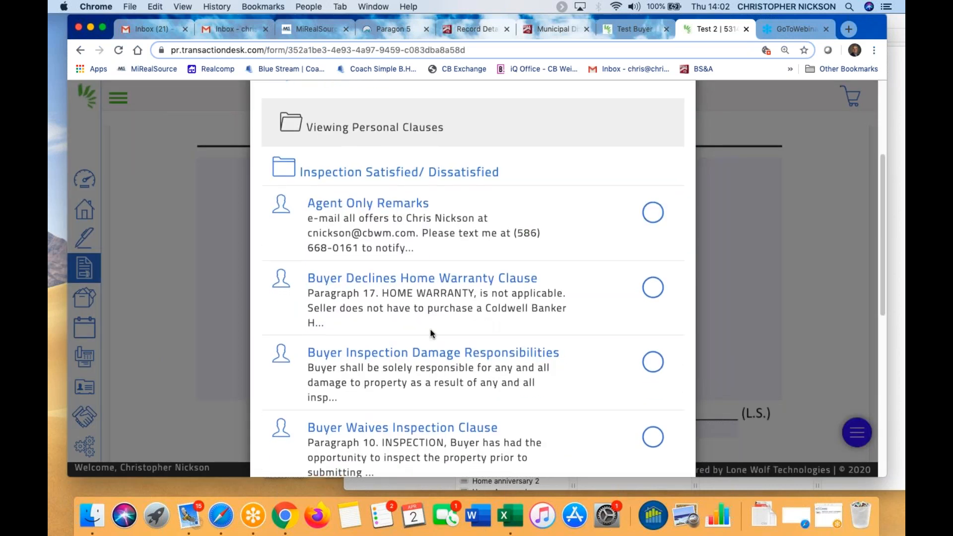
scroll(430, 329, down, 2)
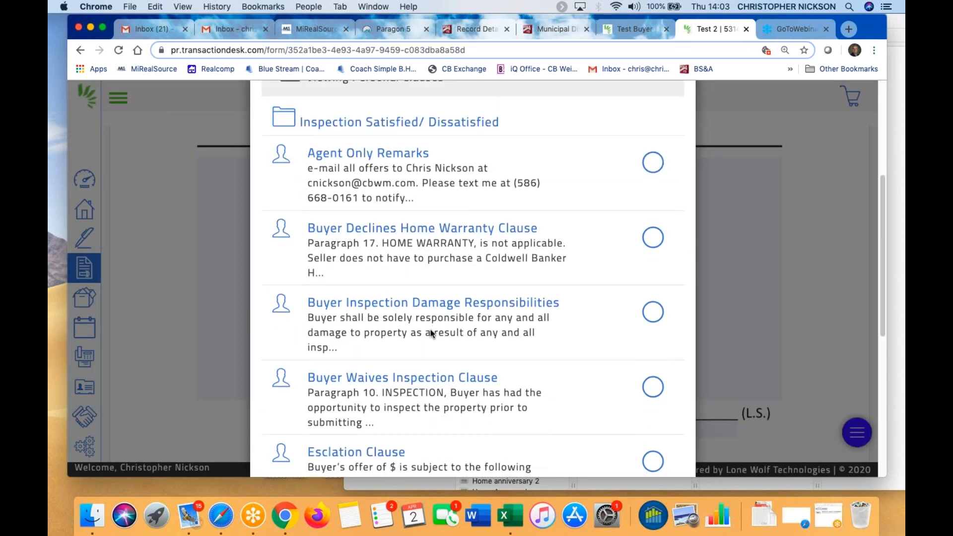
scroll(431, 330, down, 1)
scroll(451, 373, up, 2)
scroll(451, 373, down, 3)
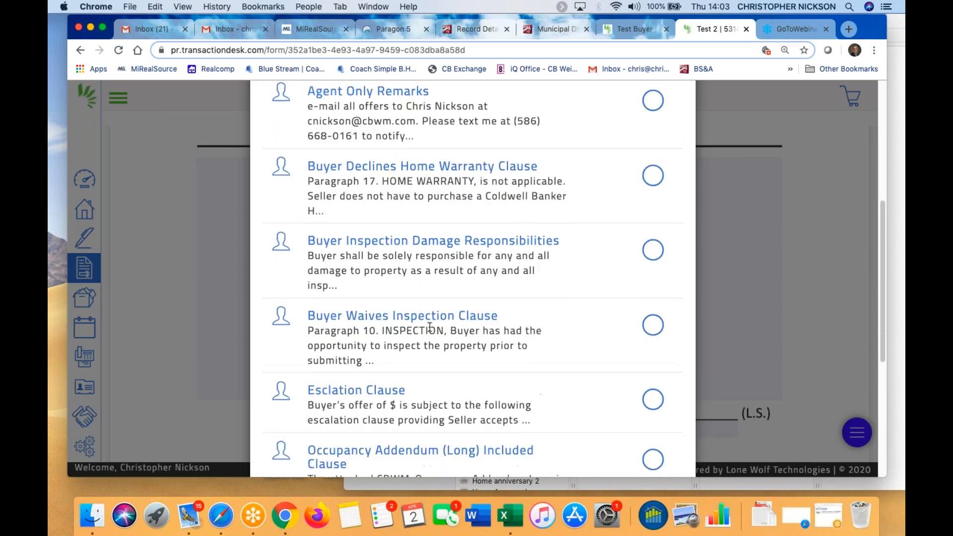
scroll(448, 362, down, 3)
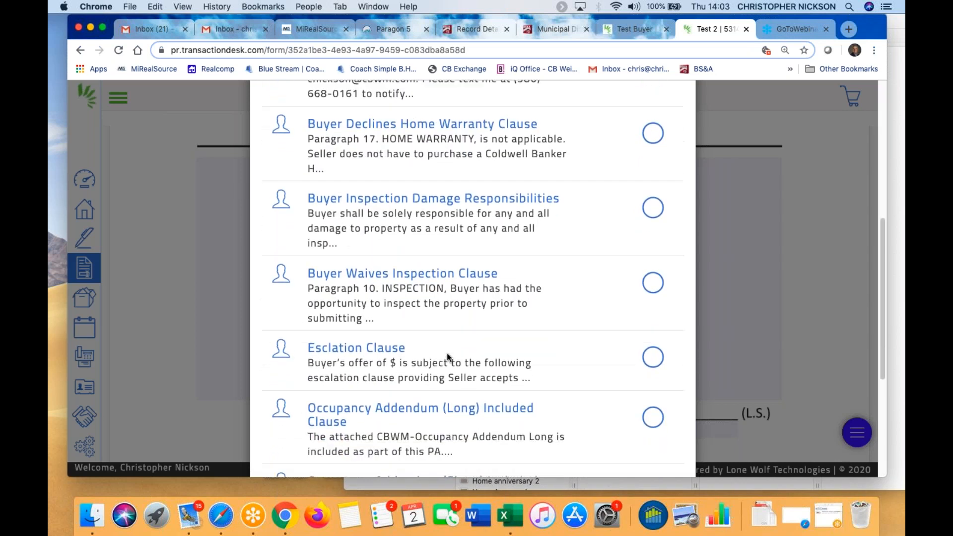
scroll(430, 401, down, 3)
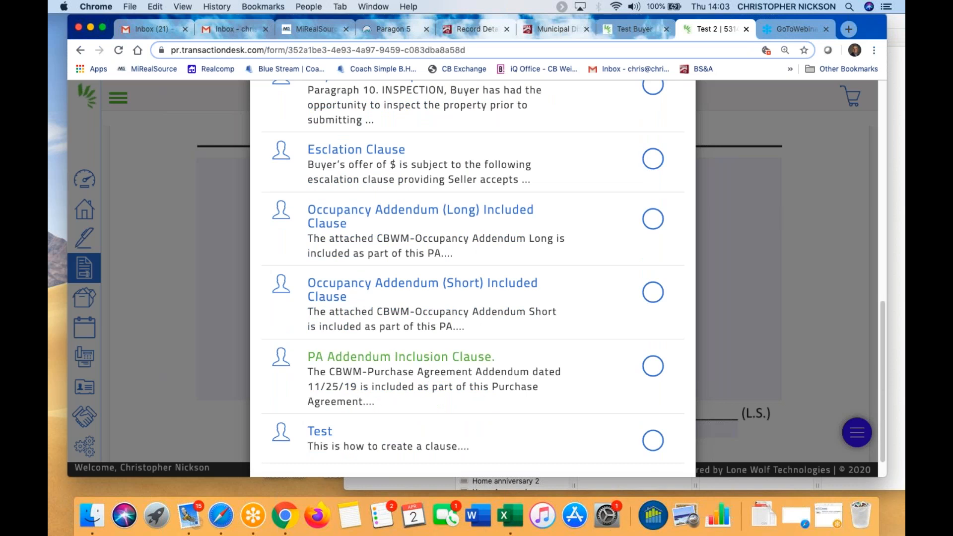
scroll(430, 402, down, 1)
scroll(430, 401, down, 1)
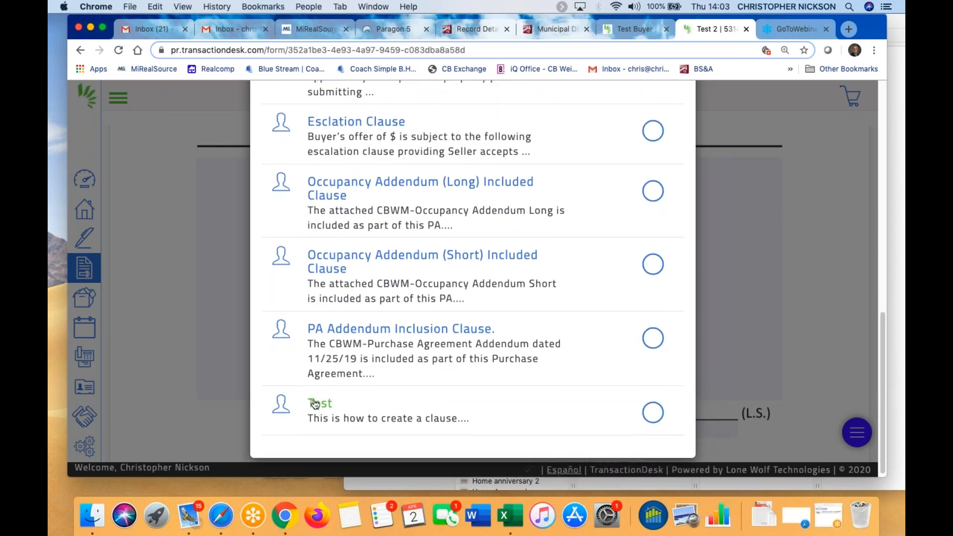
Tick the Test clause and insert it into the amendment text
click(653, 412)
scroll(675, 395, up, 15)
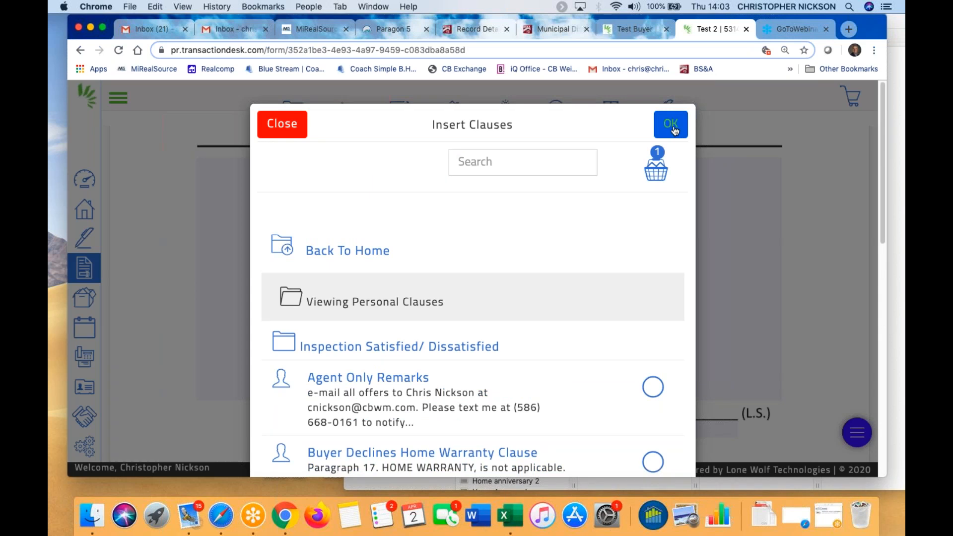
click(675, 128)
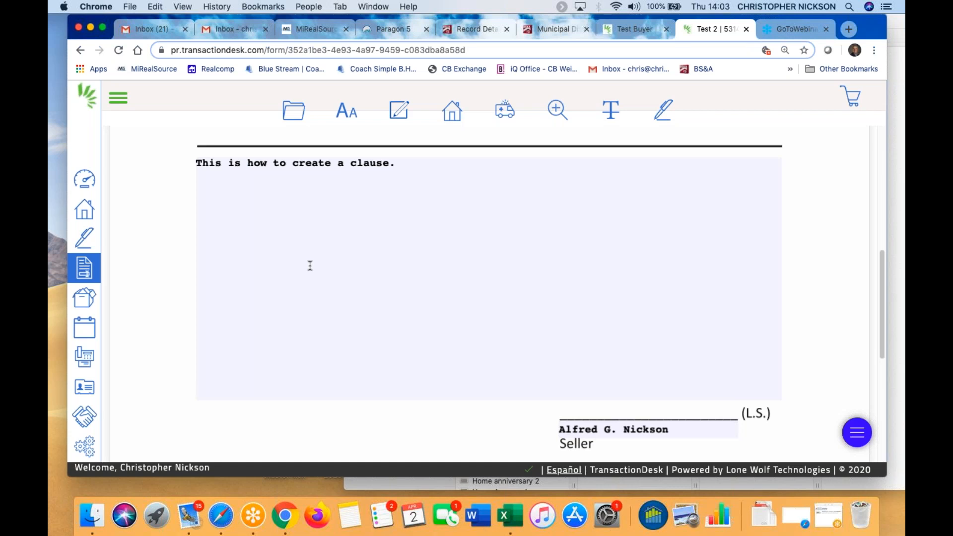
Insert the office Concessions clause below the Test clause text
click(397, 113)
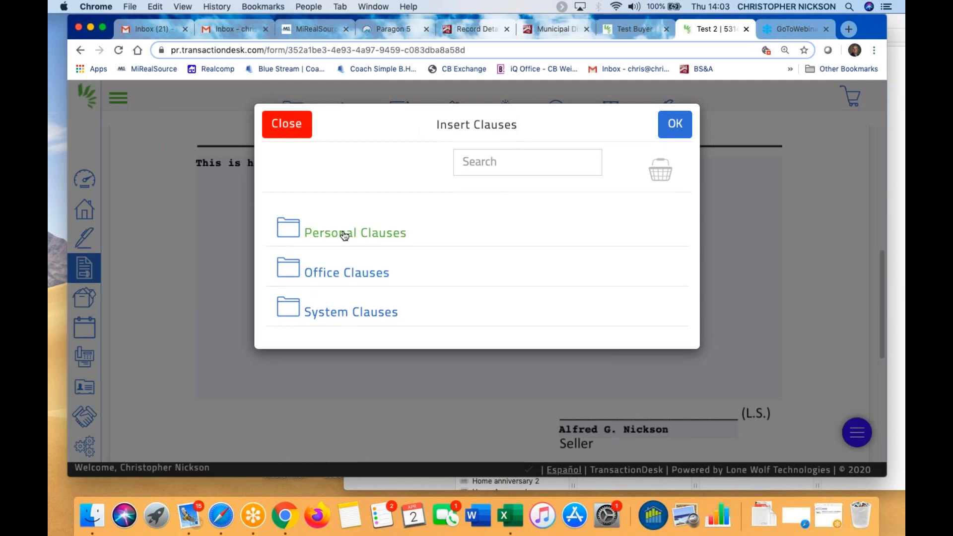
click(346, 274)
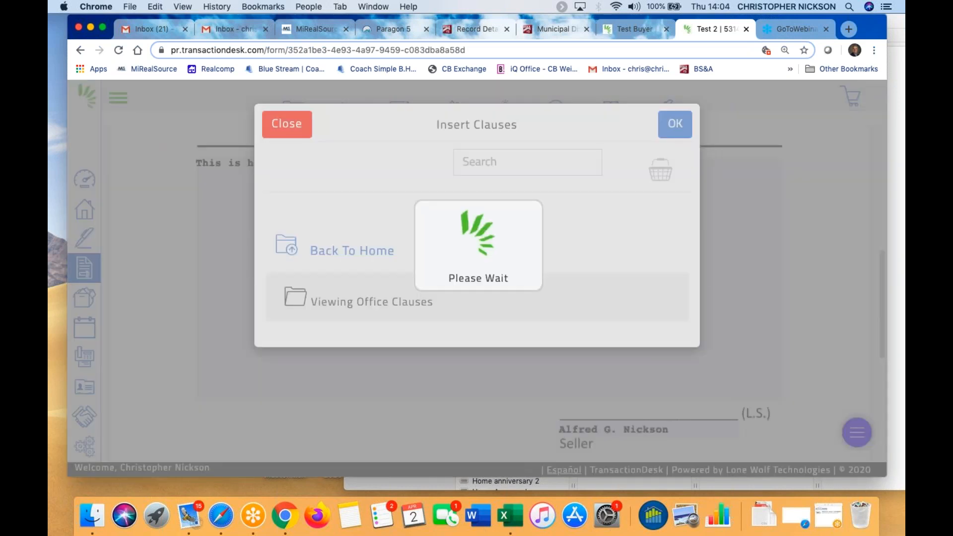
scroll(442, 341, down, 2)
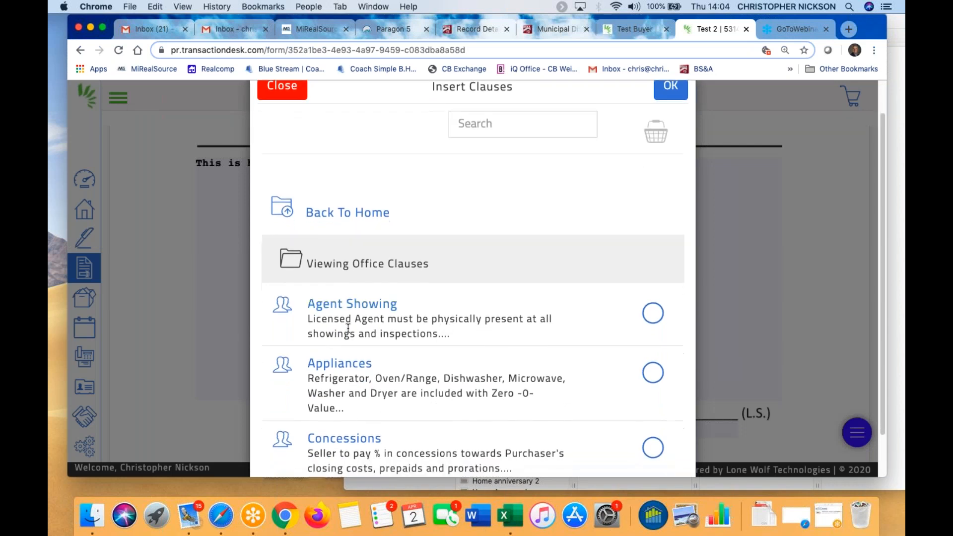
scroll(503, 339, down, 3)
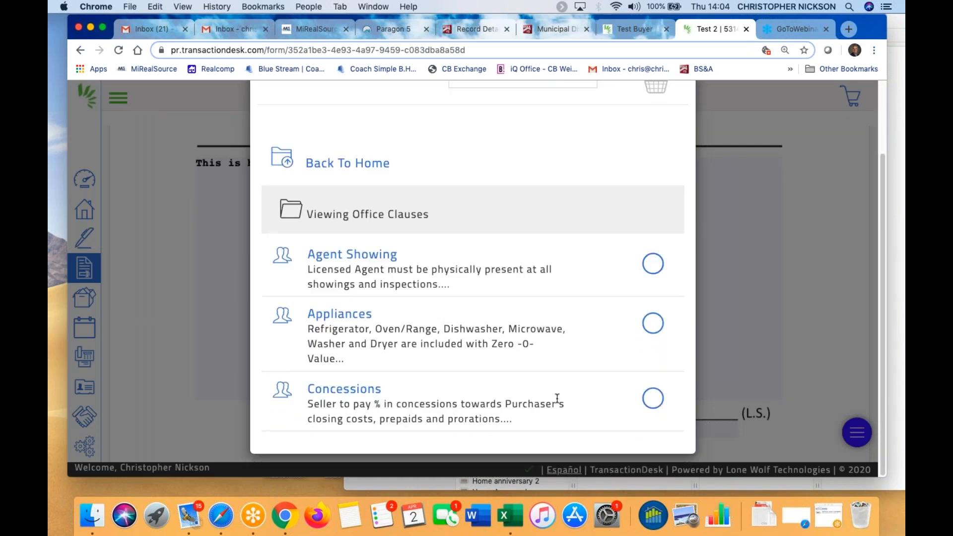
click(653, 401)
scroll(647, 127, up, 3)
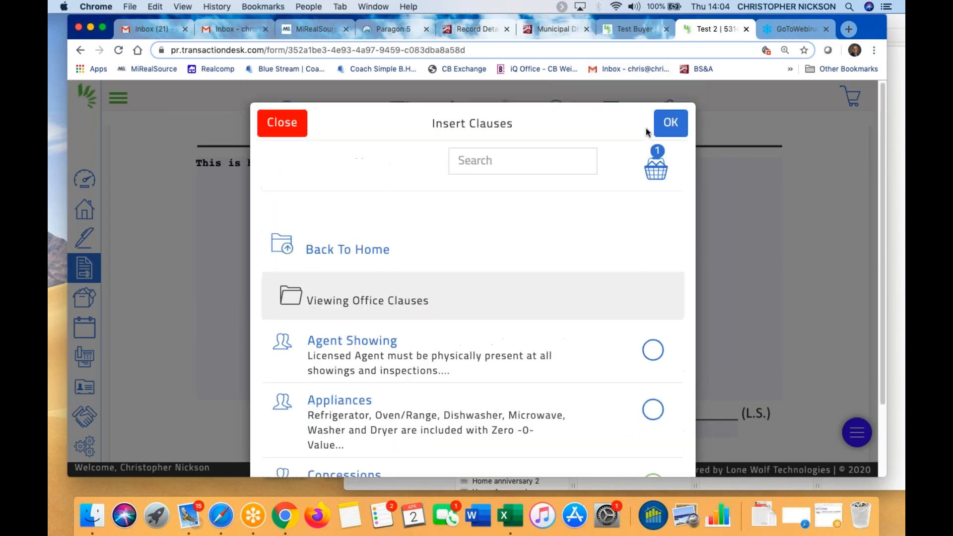
click(671, 124)
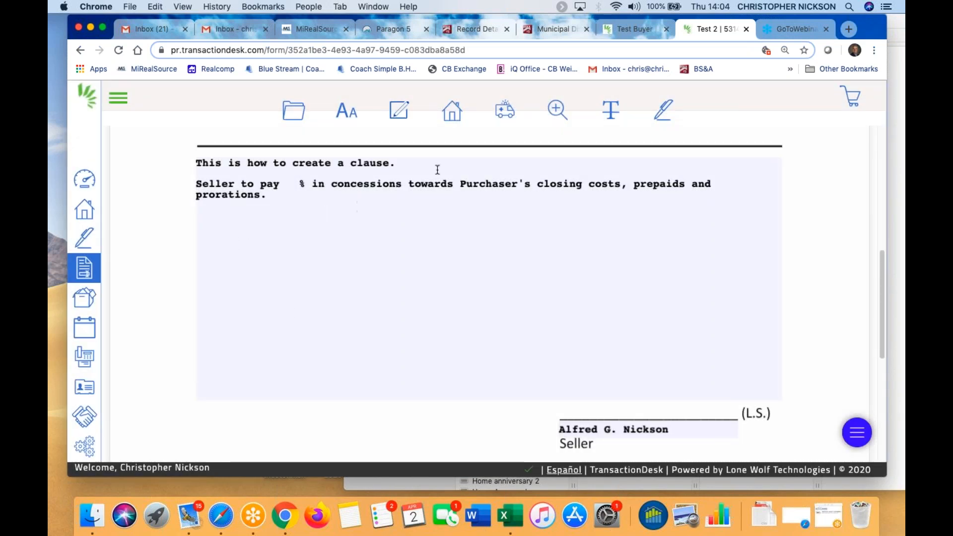
click(309, 205)
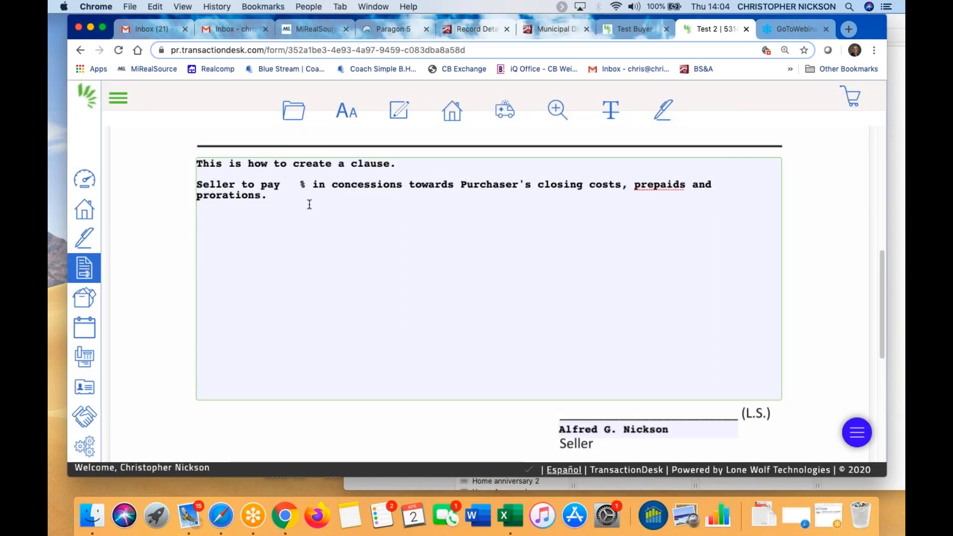
Insert the Agent Only Remarks, Buyer Inspection Damage Responsibilities and Buyer Waives Inspection personal clauses
click(293, 113)
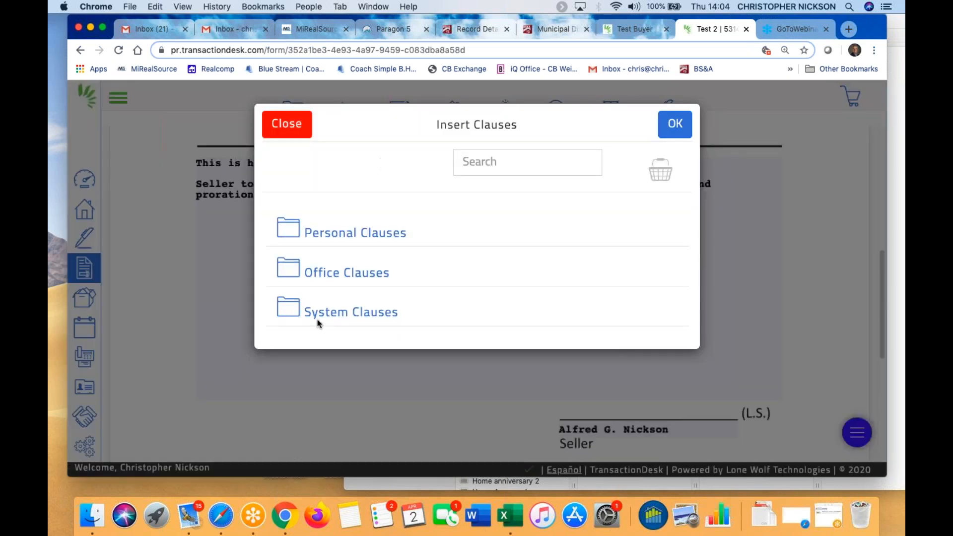
click(321, 316)
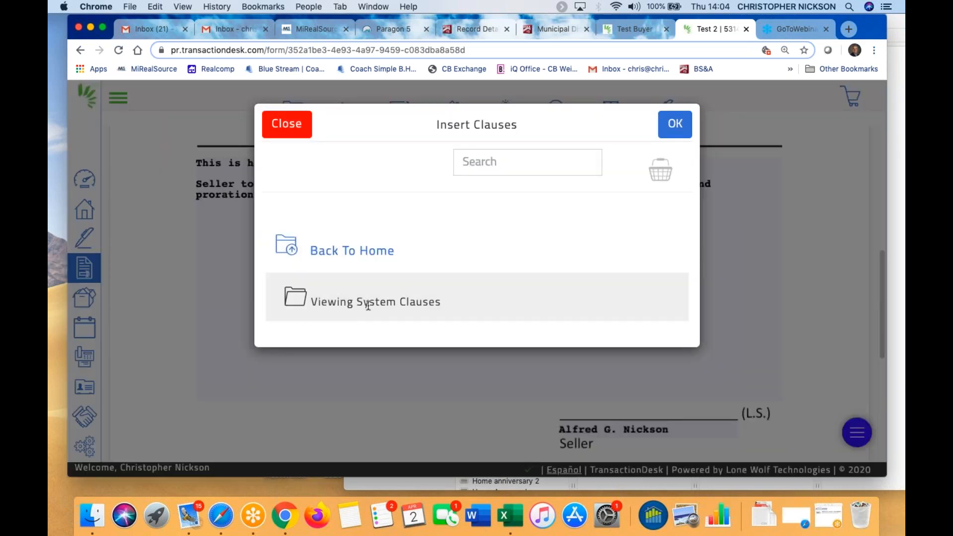
click(310, 251)
click(341, 238)
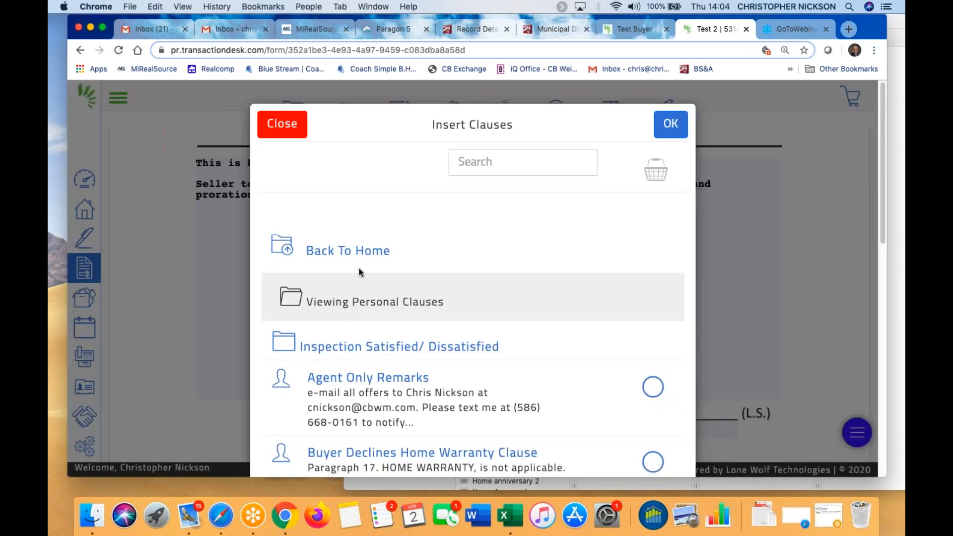
click(653, 386)
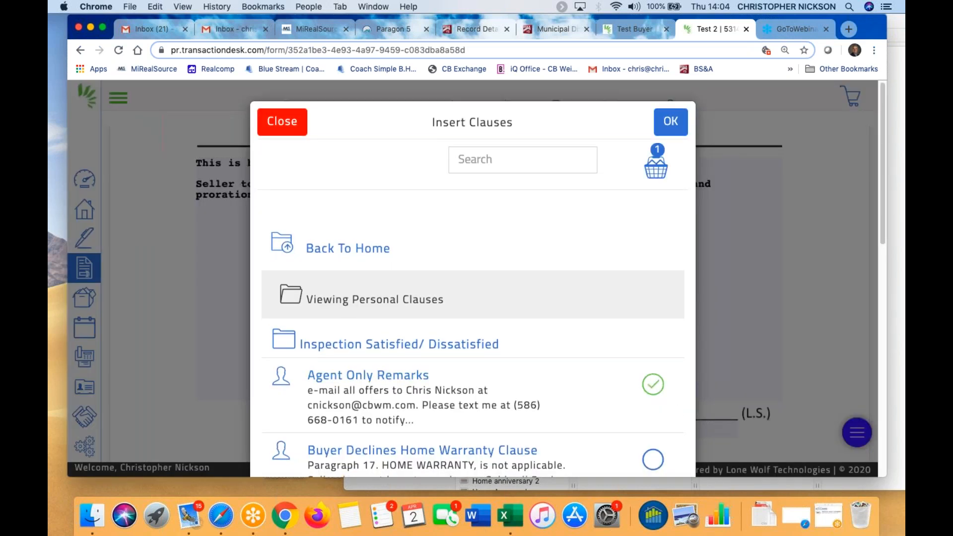
scroll(655, 393, down, 2)
click(654, 468)
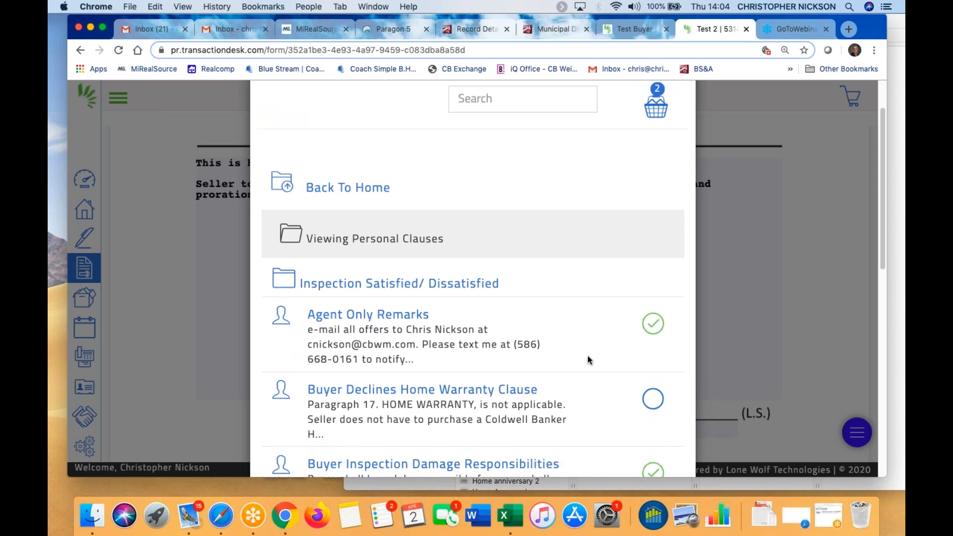
scroll(610, 385, down, 4)
click(653, 421)
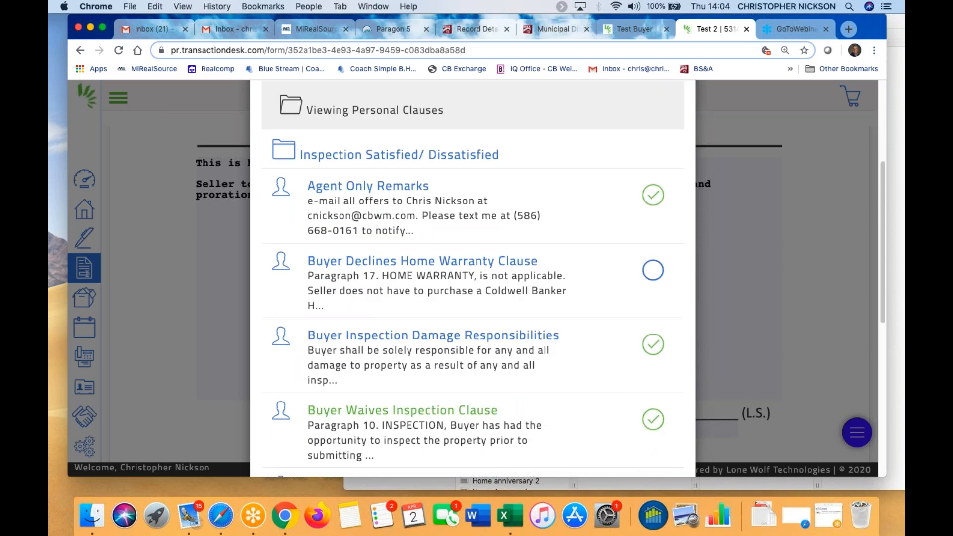
scroll(654, 164, up, 4)
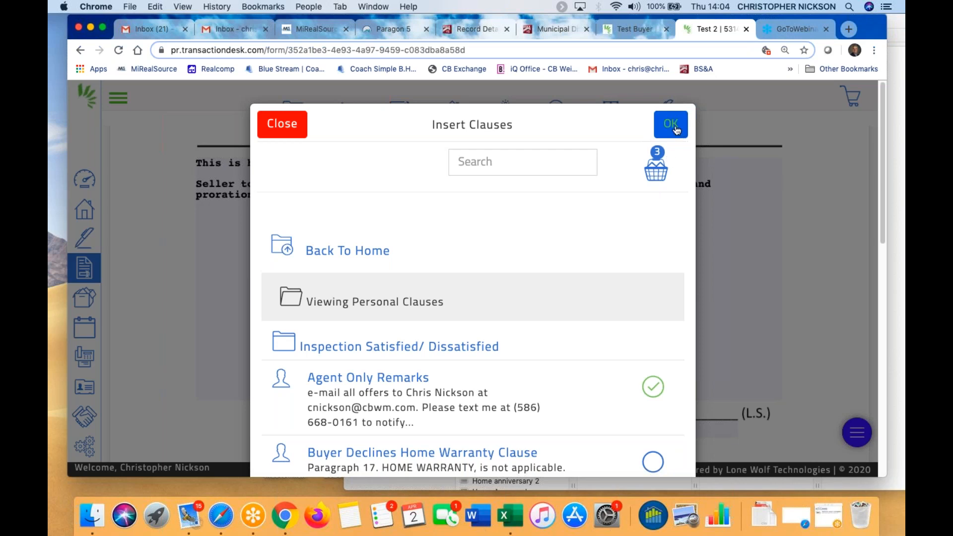
click(675, 128)
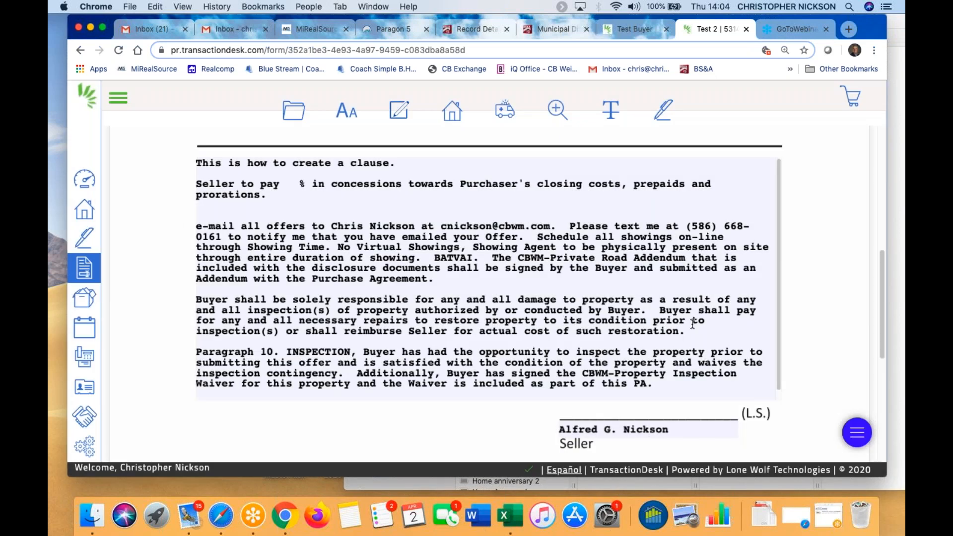
Review the inserted clauses, then open the Setup settings page
scroll(692, 324, down, 1)
scroll(501, 273, up, 5)
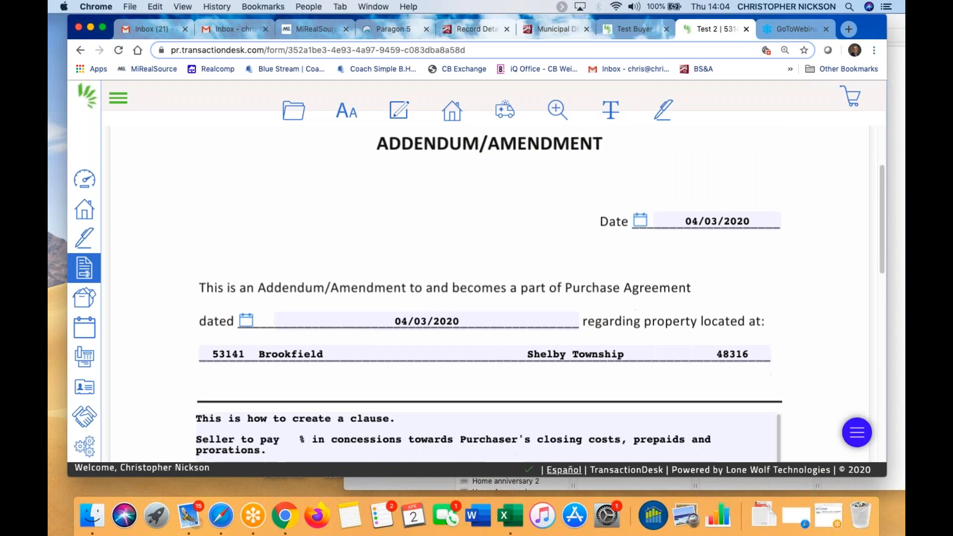
scroll(436, 304, down, 3)
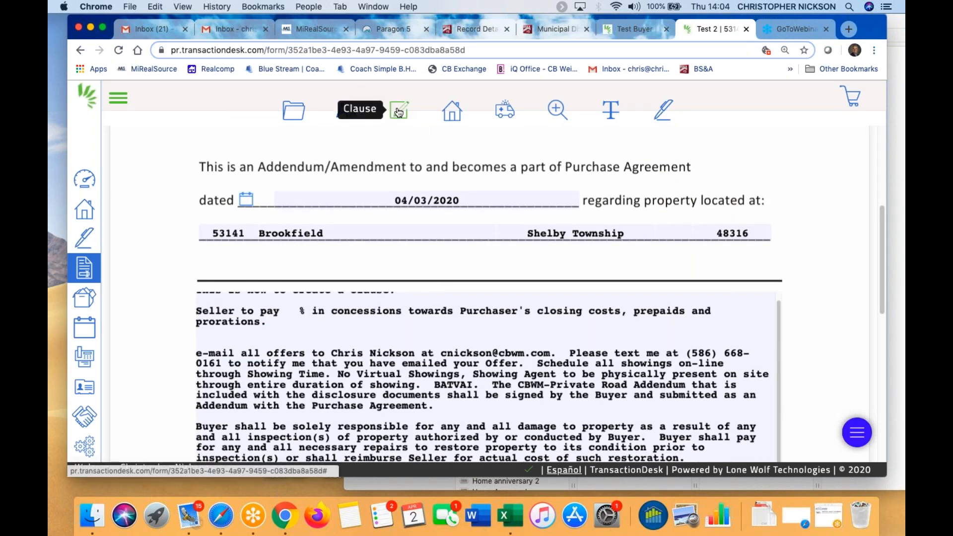
click(88, 449)
Start a new clause in the Personal Clauses folder of Clauses settings
click(147, 276)
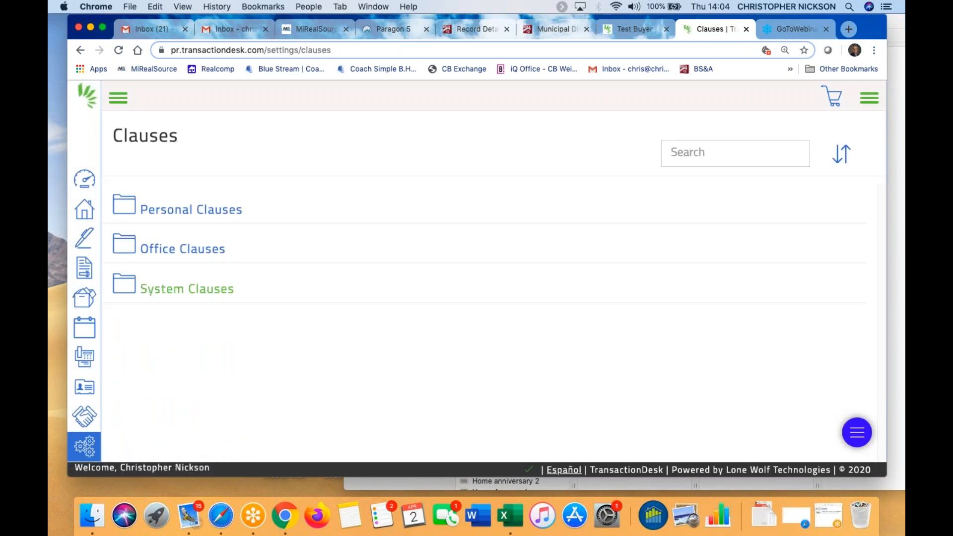
click(209, 210)
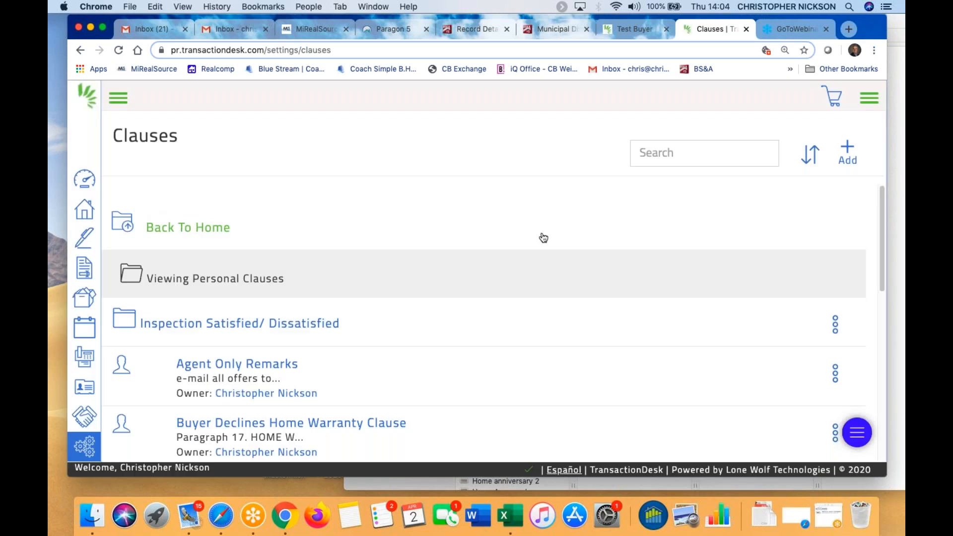
click(850, 155)
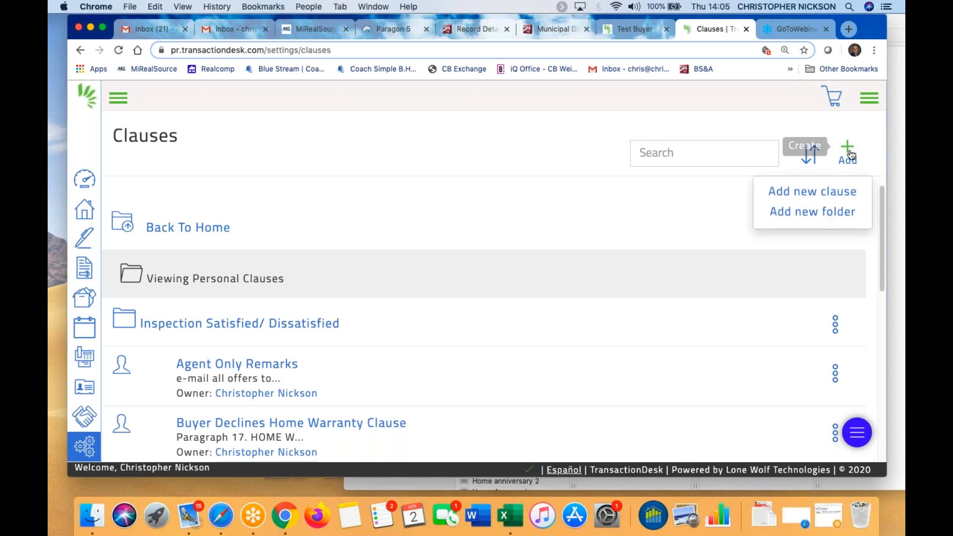
click(788, 193)
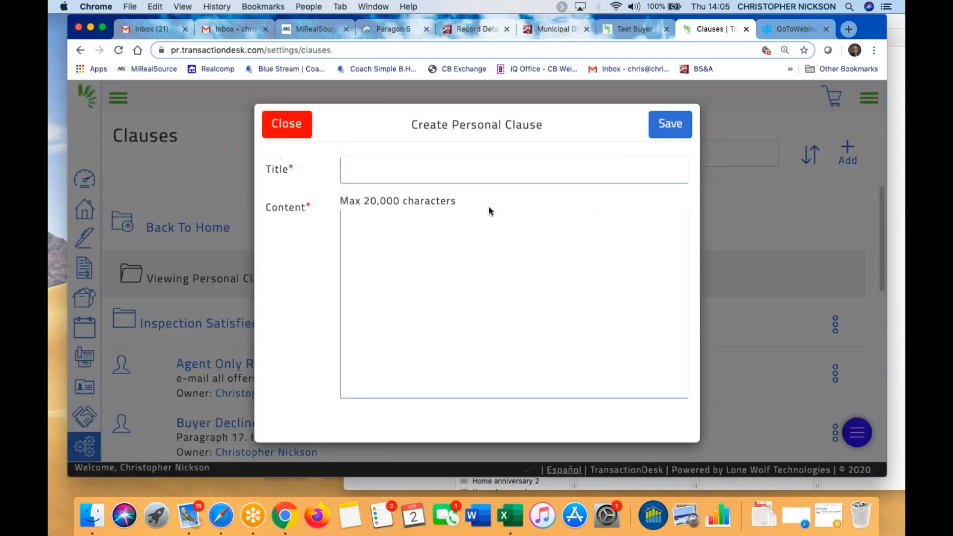
Save clause 'Test for Class' reading 'This is a clause to show how to do clauses.'
click(382, 170)
text(T)
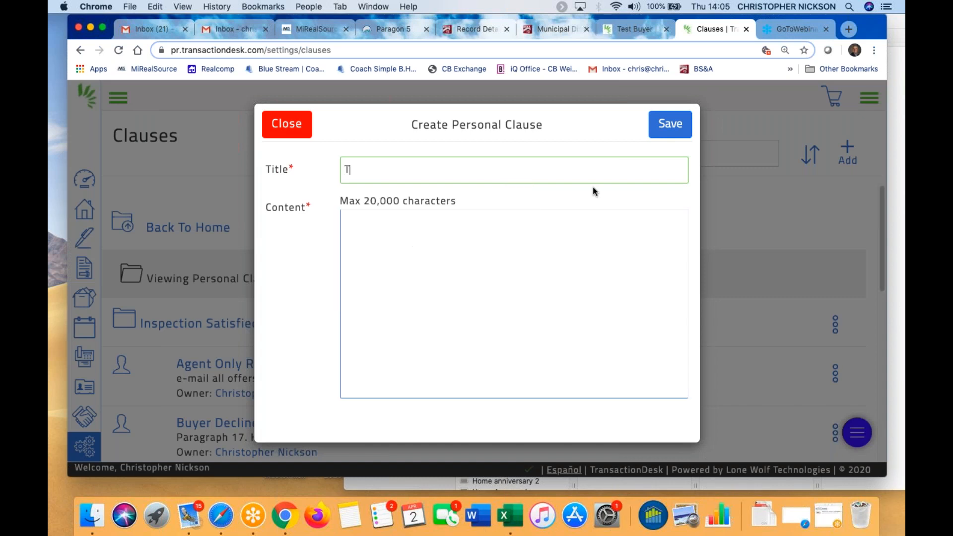
text(est for Class)
click(428, 242)
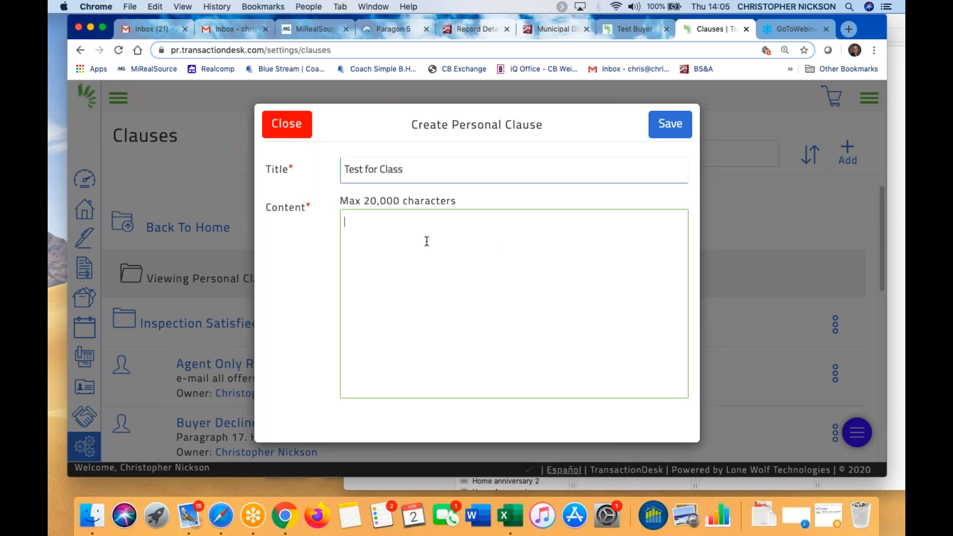
text(This is a clause to show how )
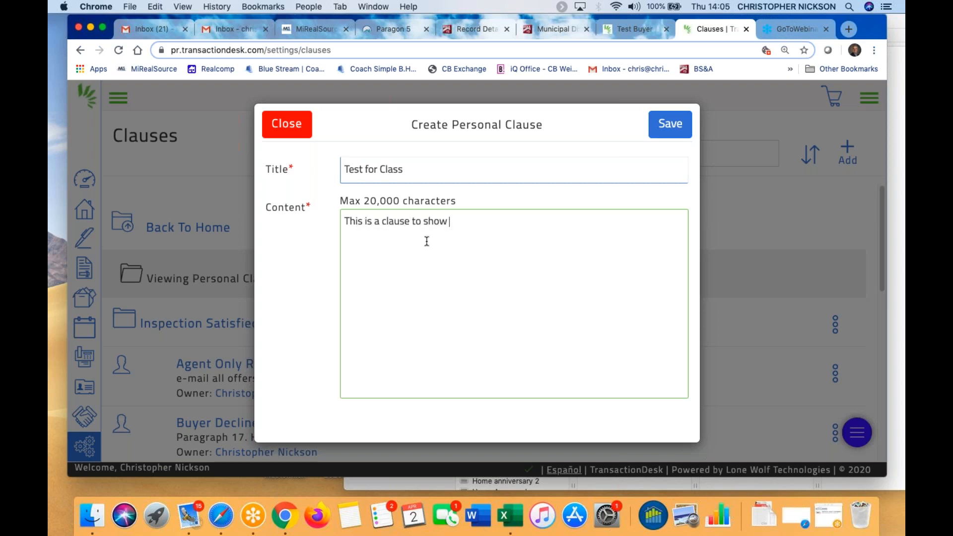
text(to do clauses.)
click(665, 122)
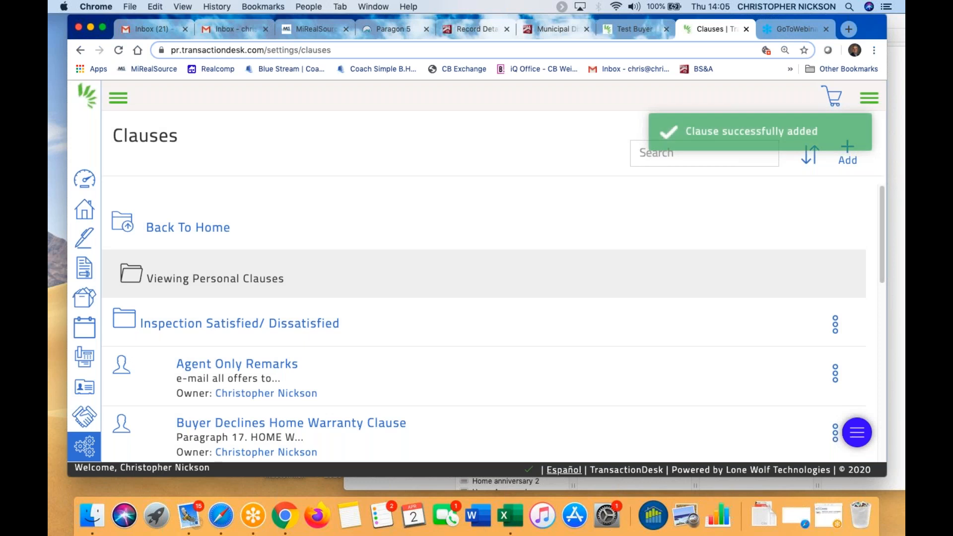
scroll(373, 334, down, 1)
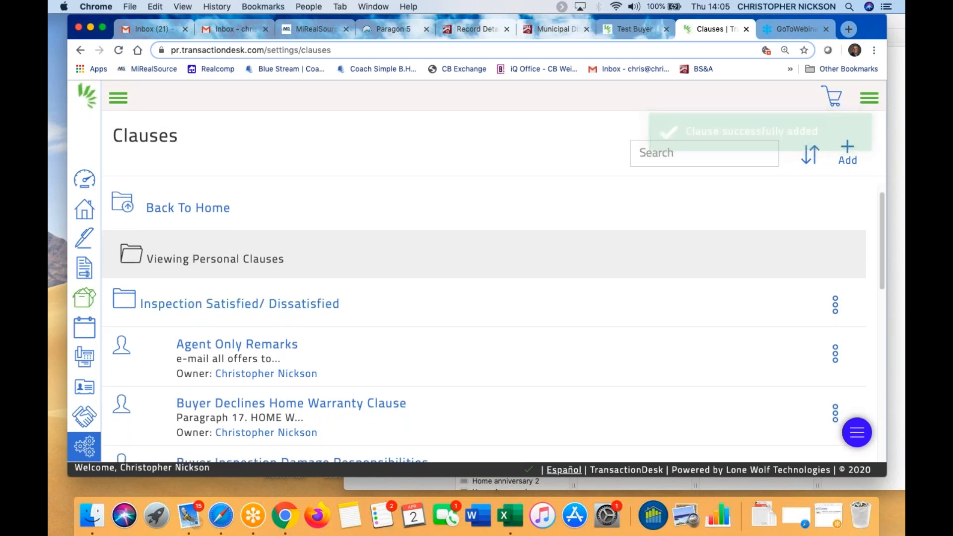
scroll(392, 328, down, 1)
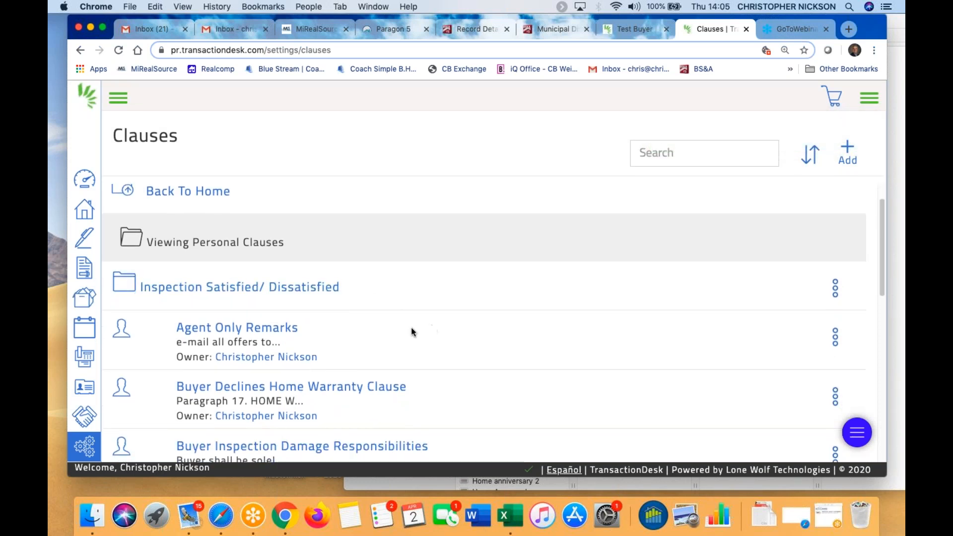
scroll(325, 320, down, 15)
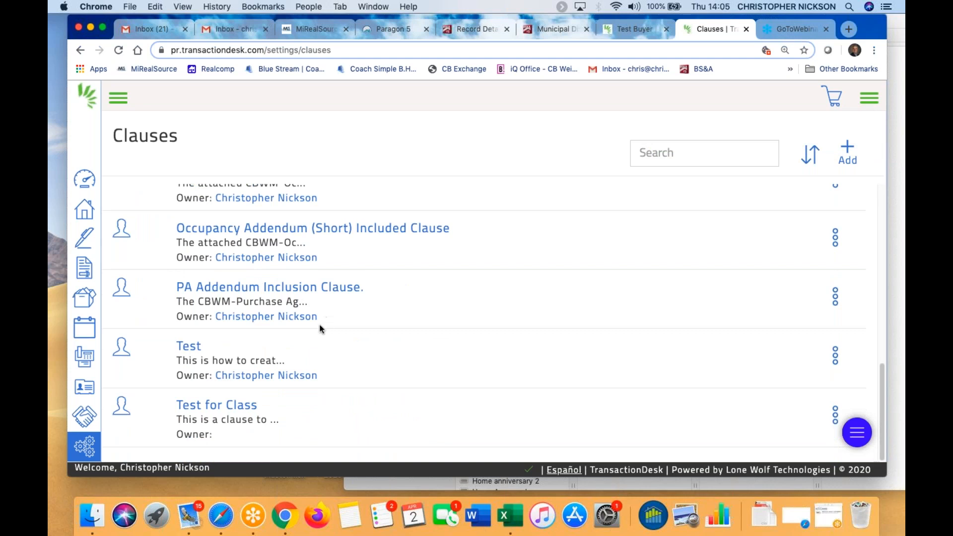
scroll(321, 324, up, 15)
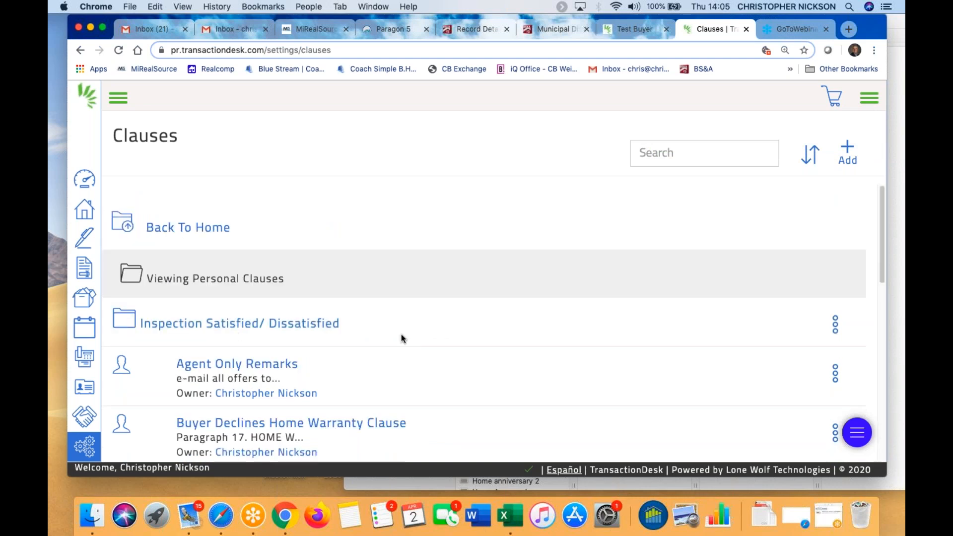
scroll(435, 326, down, 1)
scroll(436, 325, up, 1)
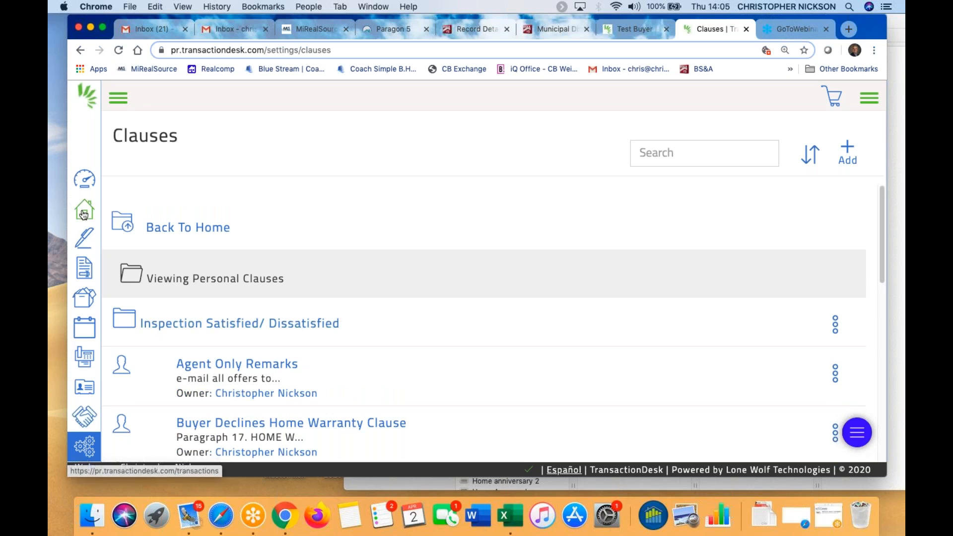
click(643, 25)
click(699, 27)
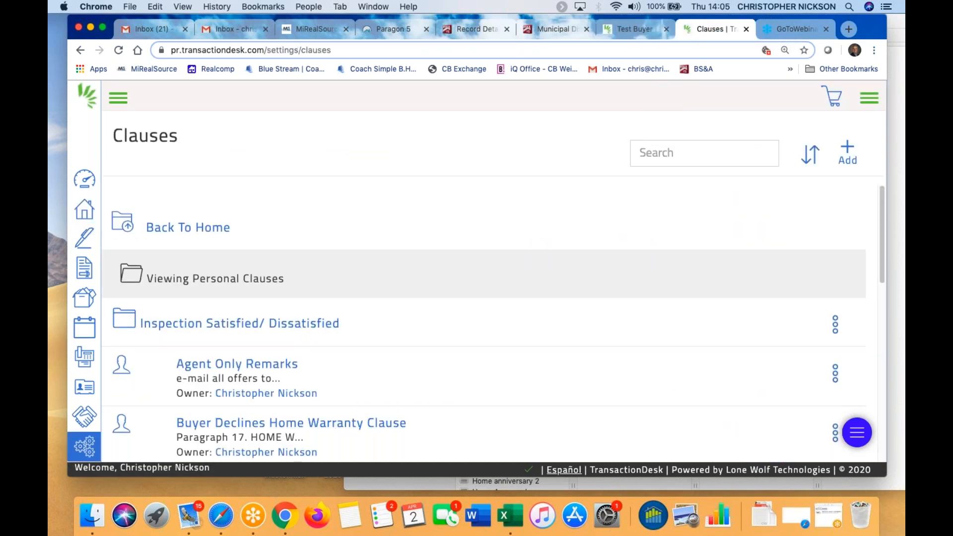
click(90, 216)
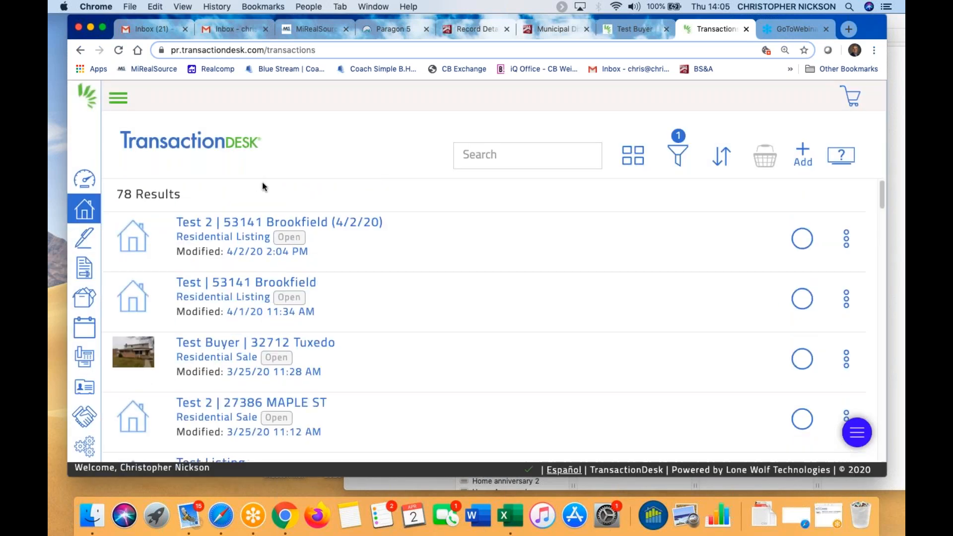
click(301, 222)
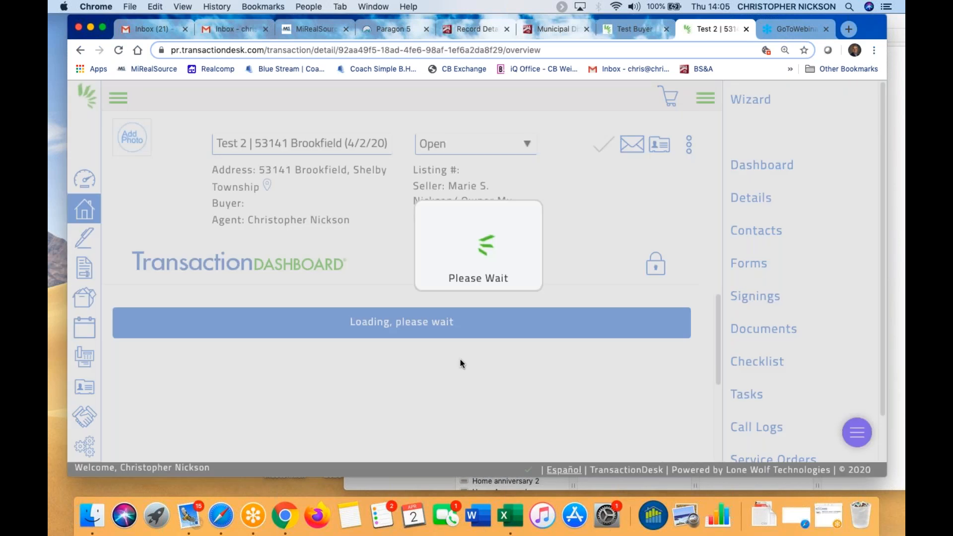
scroll(481, 370, down, 2)
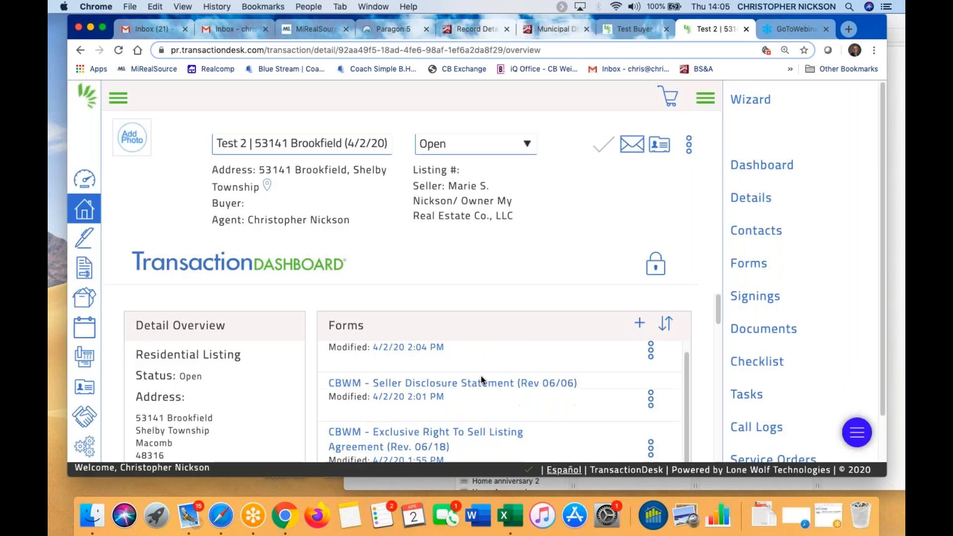
click(750, 263)
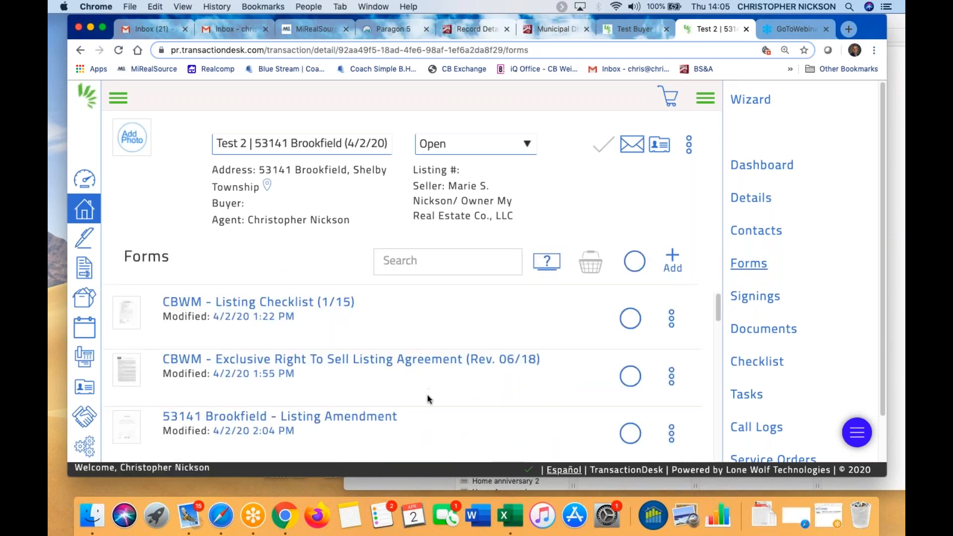
scroll(426, 398, down, 3)
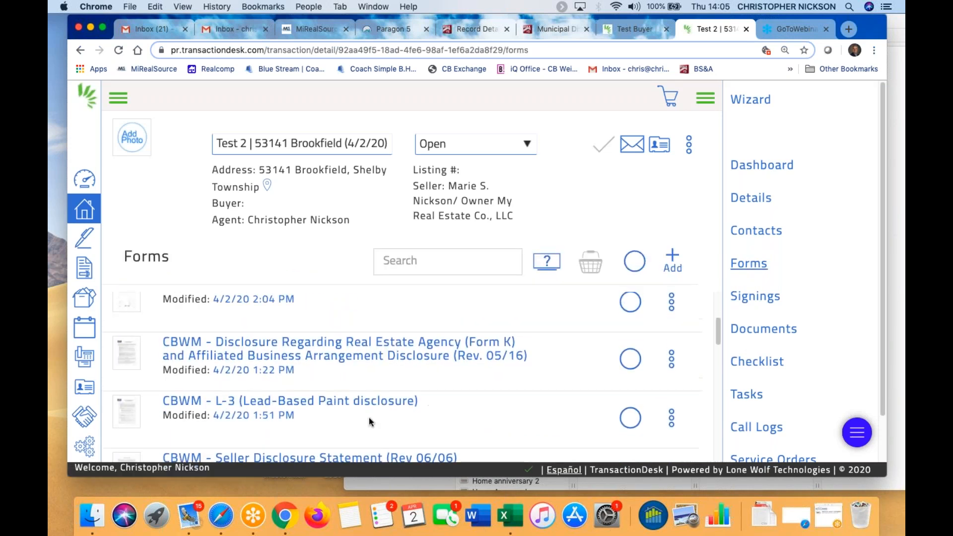
scroll(370, 417, down, 1)
scroll(369, 421, up, 3)
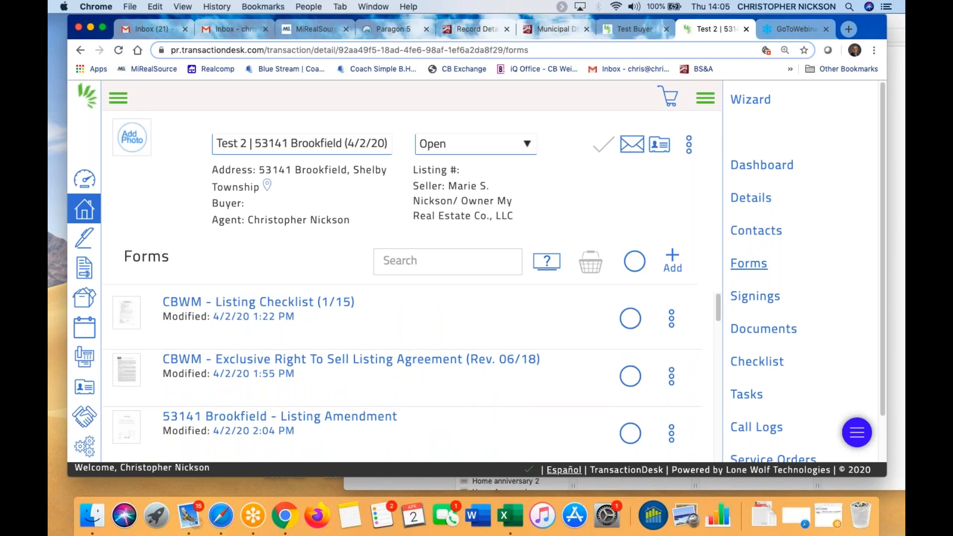
scroll(424, 419, down, 3)
scroll(424, 417, down, 5)
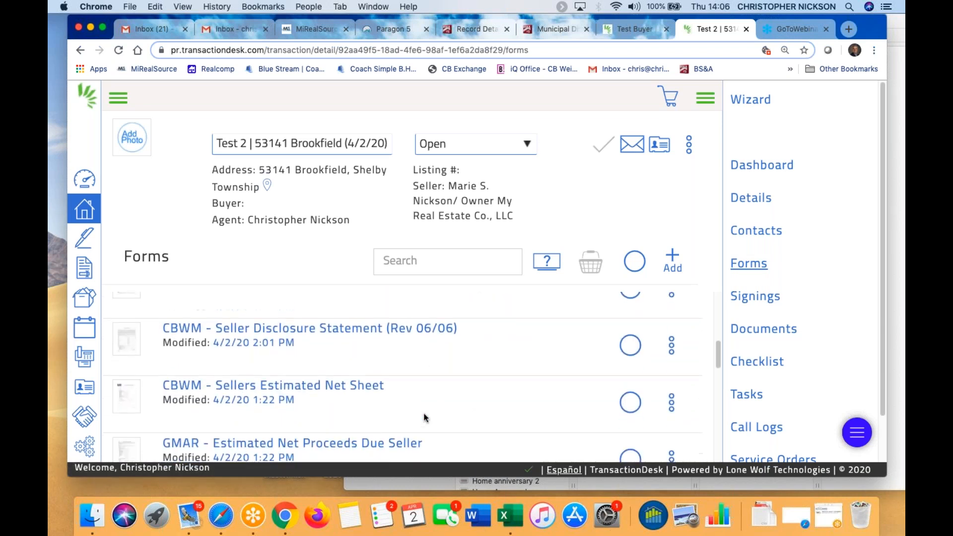
scroll(425, 418, down, 2)
scroll(417, 407, up, 8)
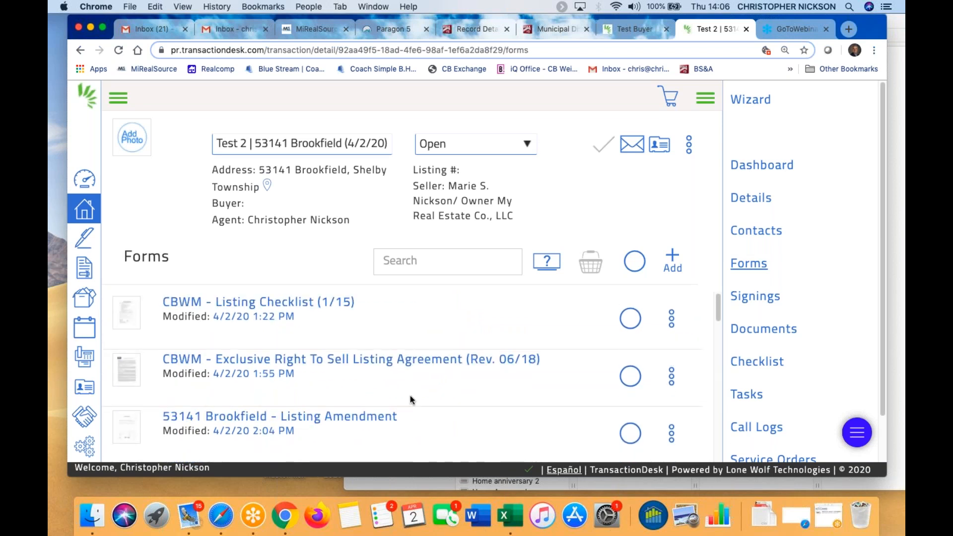
scroll(410, 397, down, 3)
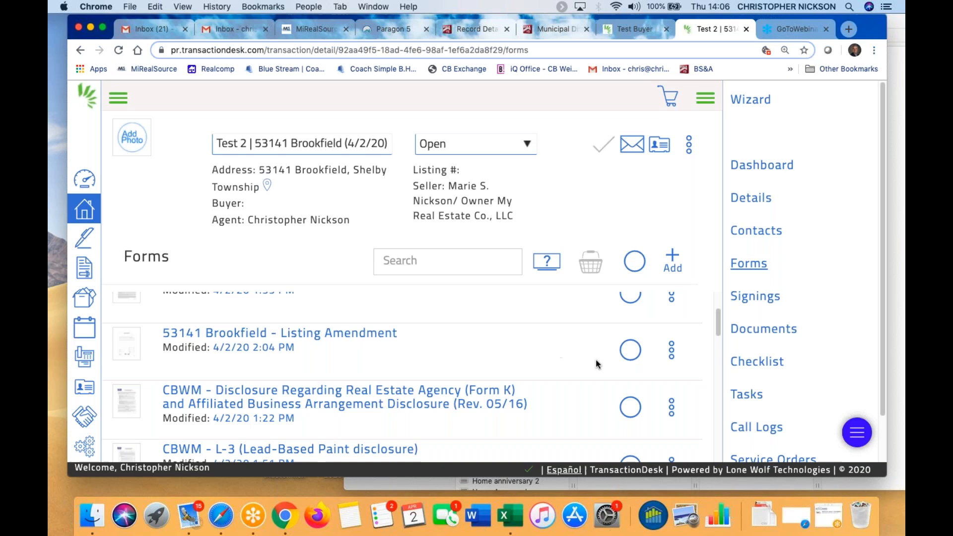
click(631, 351)
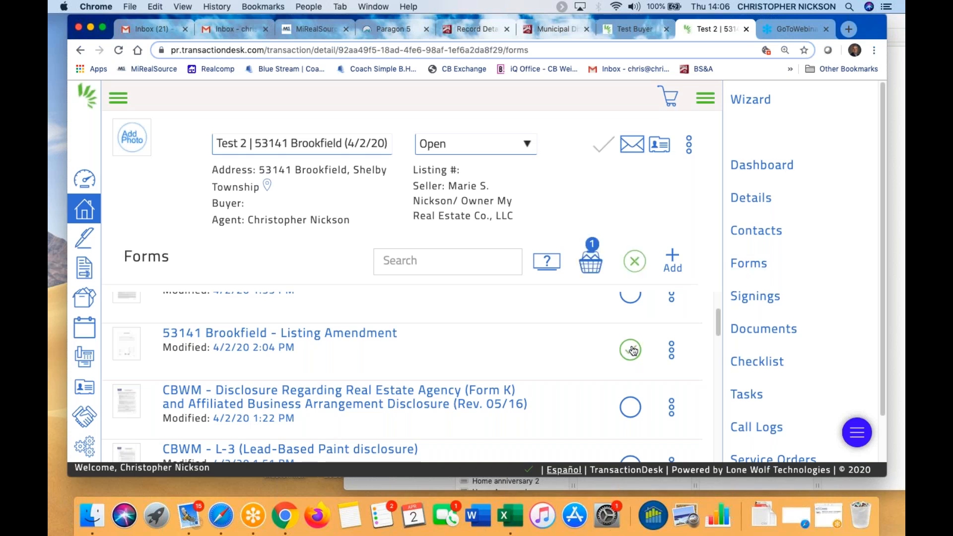
click(277, 333)
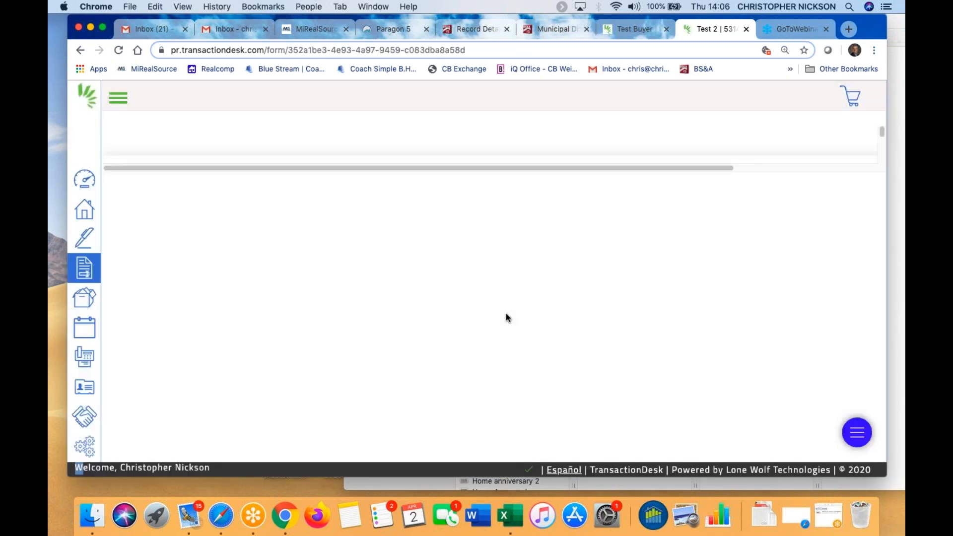
scroll(488, 397, down, 6)
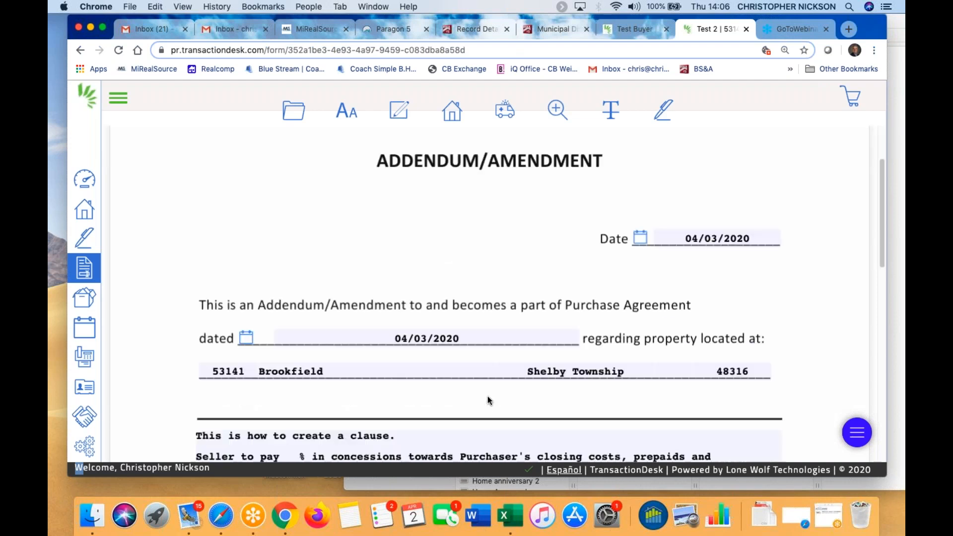
scroll(487, 399, down, 3)
scroll(397, 322, up, 3)
click(310, 248)
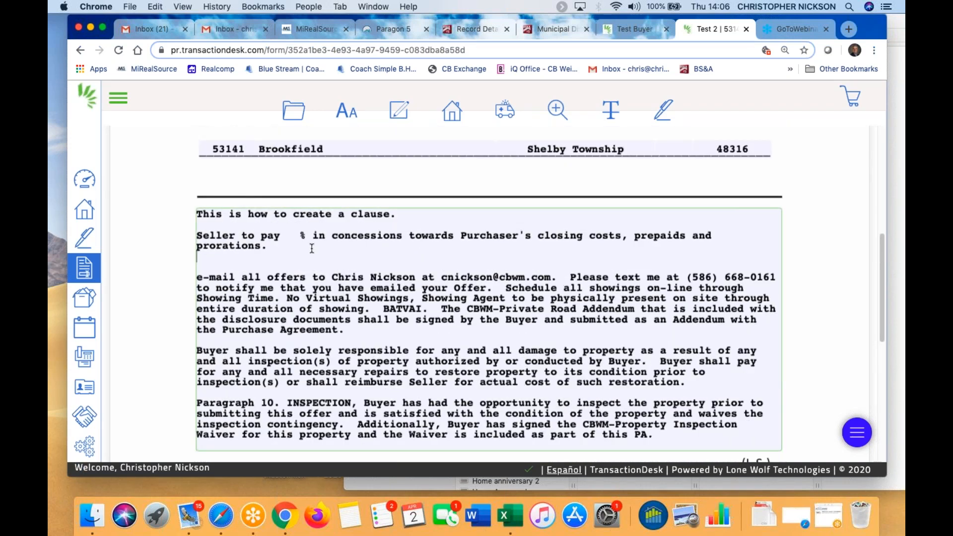
Rewrite the first clause line to read 'This is how not to create a clause'
click(419, 213)
text(\\\)
key(BackSpace)
key(BackSpace)
key(BackSpace)
key(BackSpace)
key(BackSpace)
key(BackSpace)
key(BackSpace)
key(BackSpace)
key(BackSpace)
key(BackSpace)
key(BackSpace)
key(BackSpace)
key(BackSpace)
key(BackSpace)
key(BackSpace)
key(BackSpace)
key(BackSpace)
key(BackSpace)
key(BackSpace)
key(BackSpace)
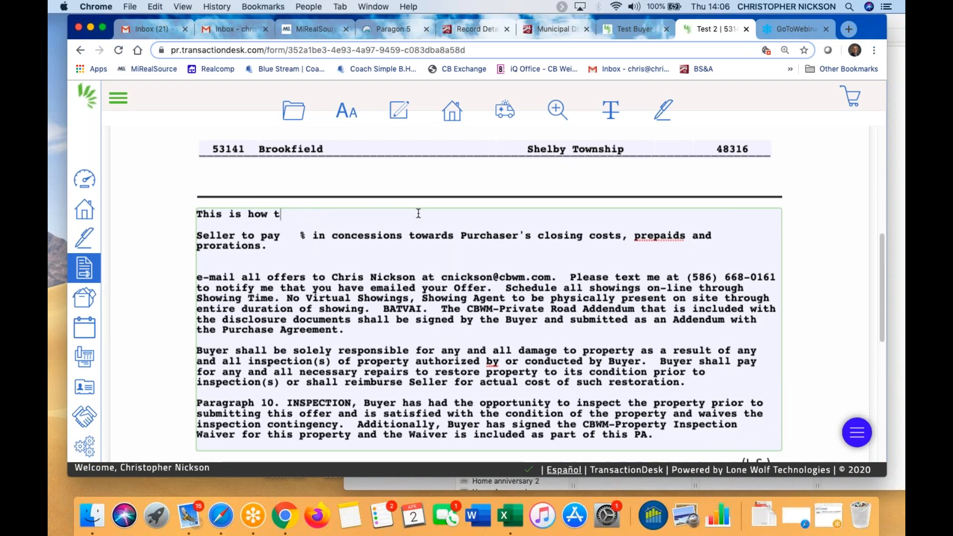
text(no)
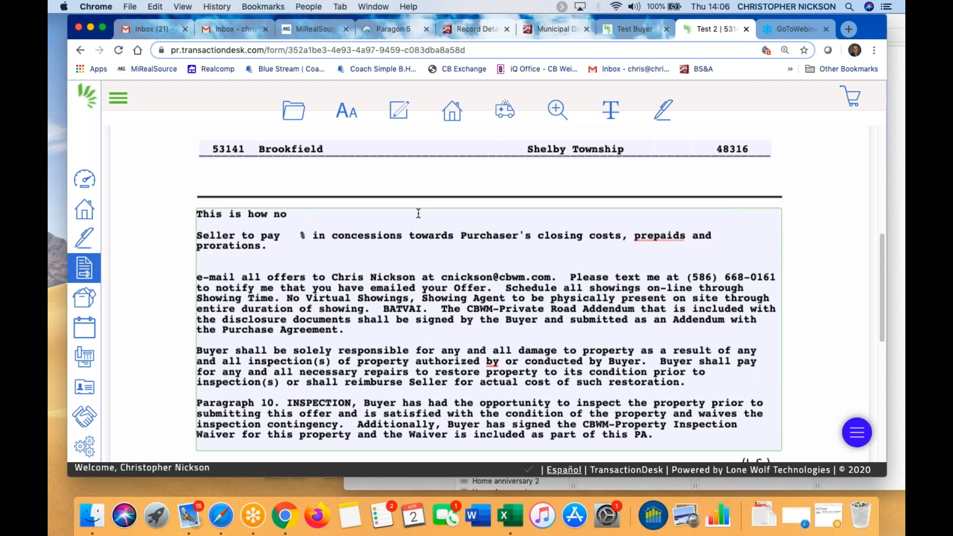
text(t to create a clause.)
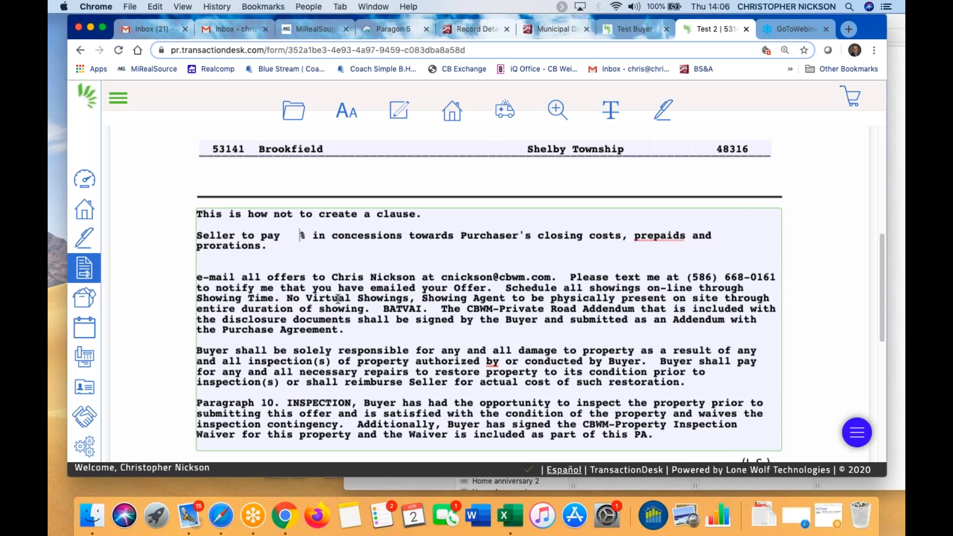
Exit the amendment and open MiRealSource - Data Sheet - Residential/Condo from the Forms list
click(294, 110)
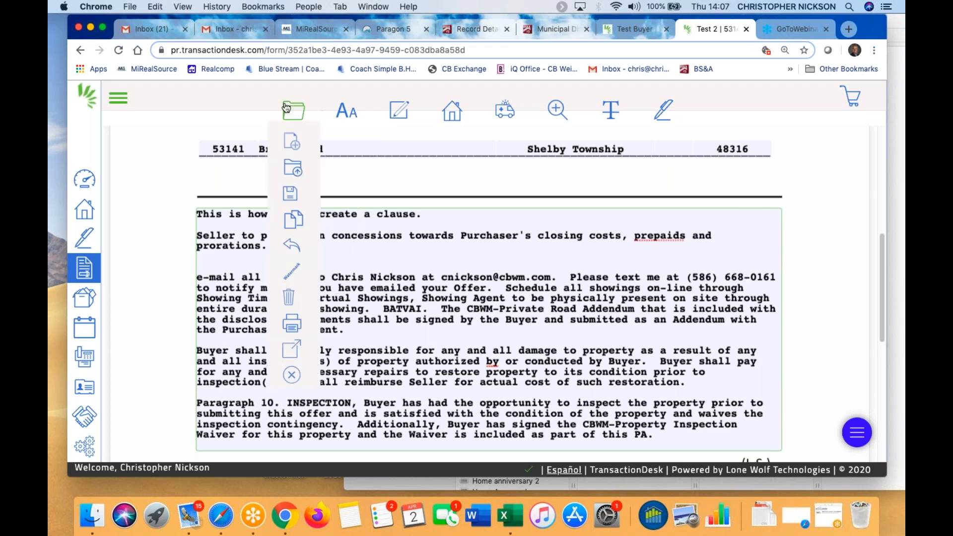
click(291, 375)
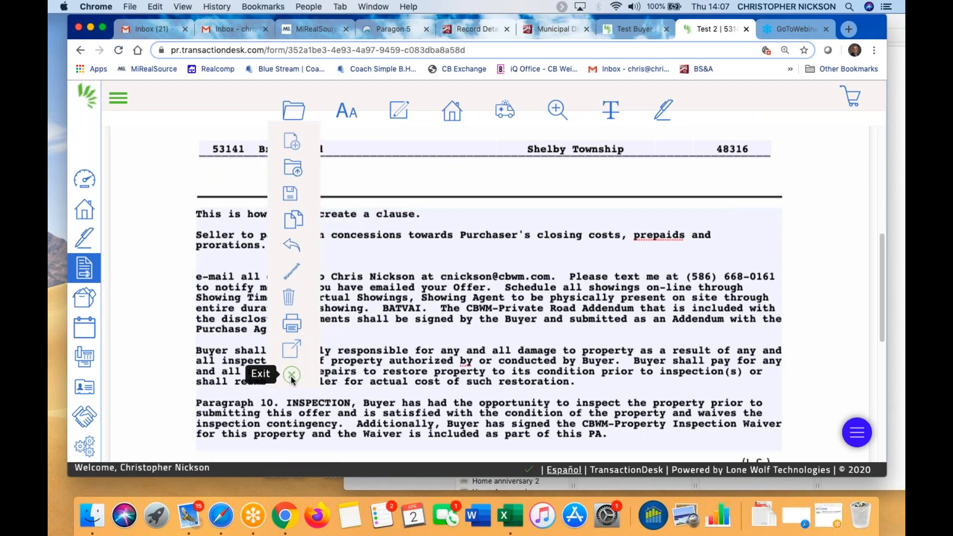
scroll(463, 377, down, 5)
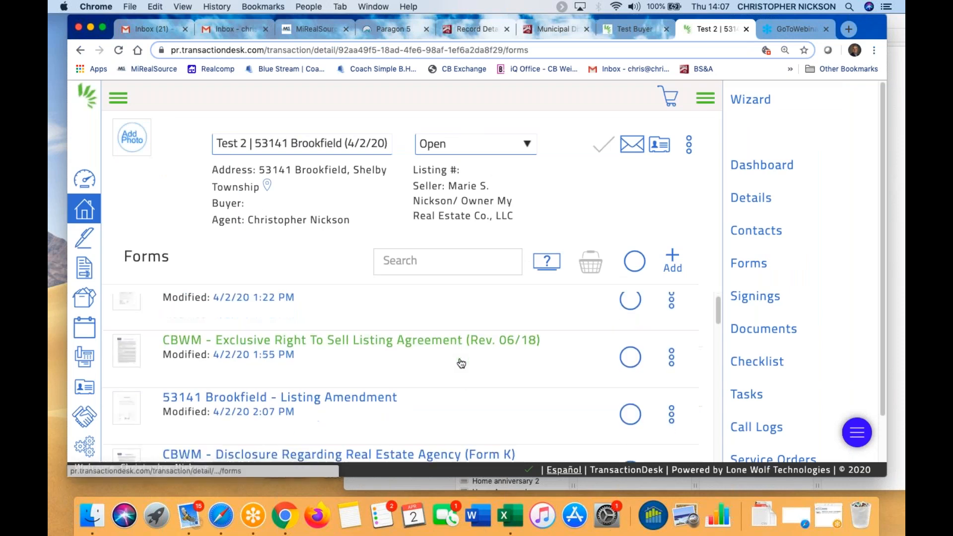
scroll(462, 370, down, 3)
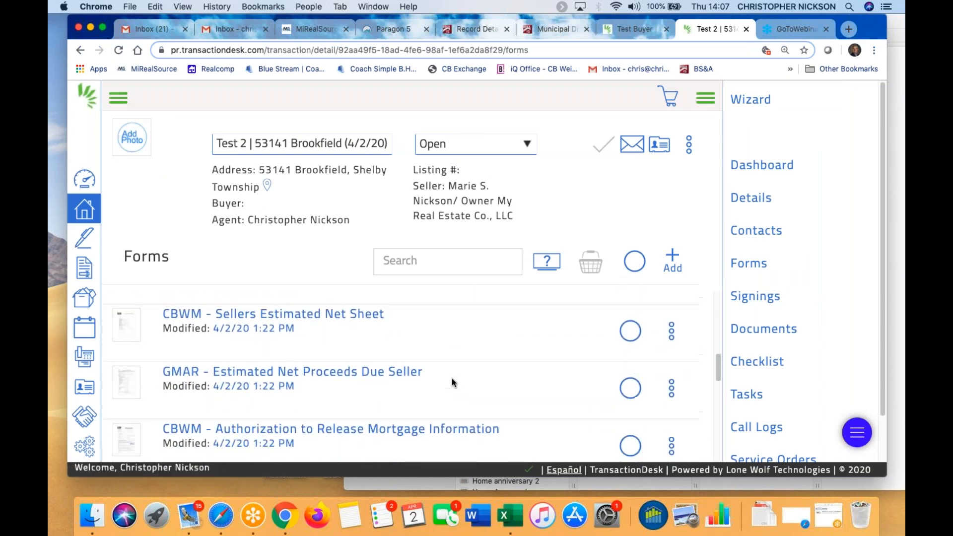
scroll(449, 385, down, 3)
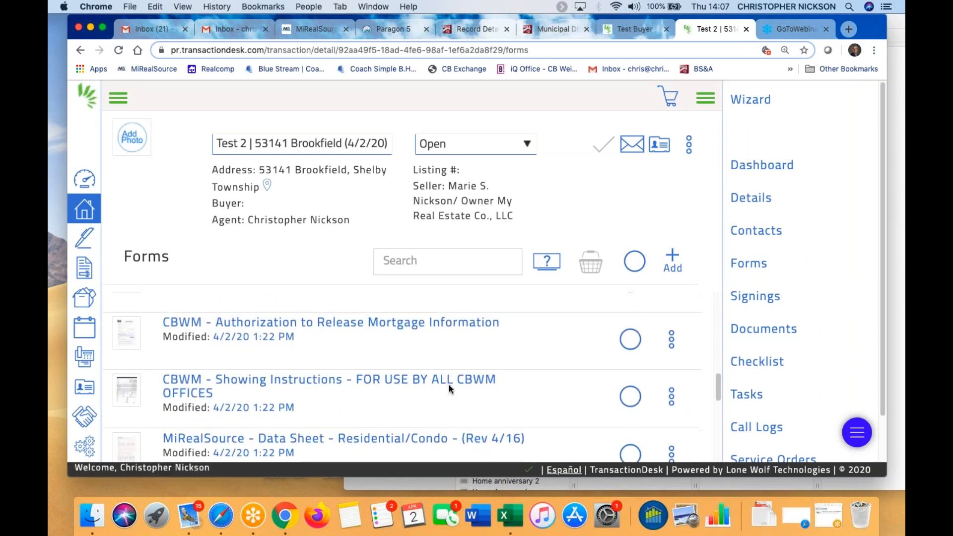
click(420, 431)
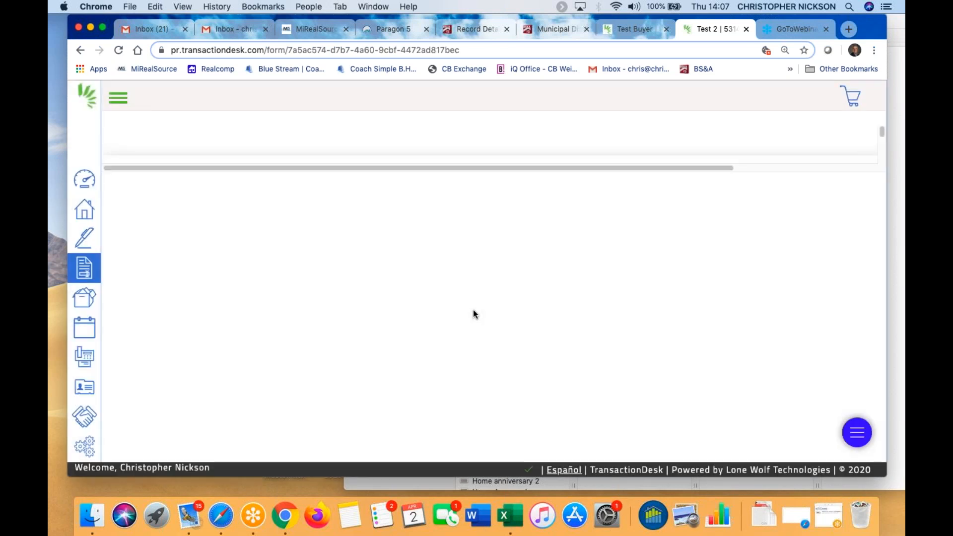
Scroll the data sheet to the remarks section and place the cursor in Agent Only Remarks
scroll(486, 308, down, 20)
scroll(486, 297, down, 15)
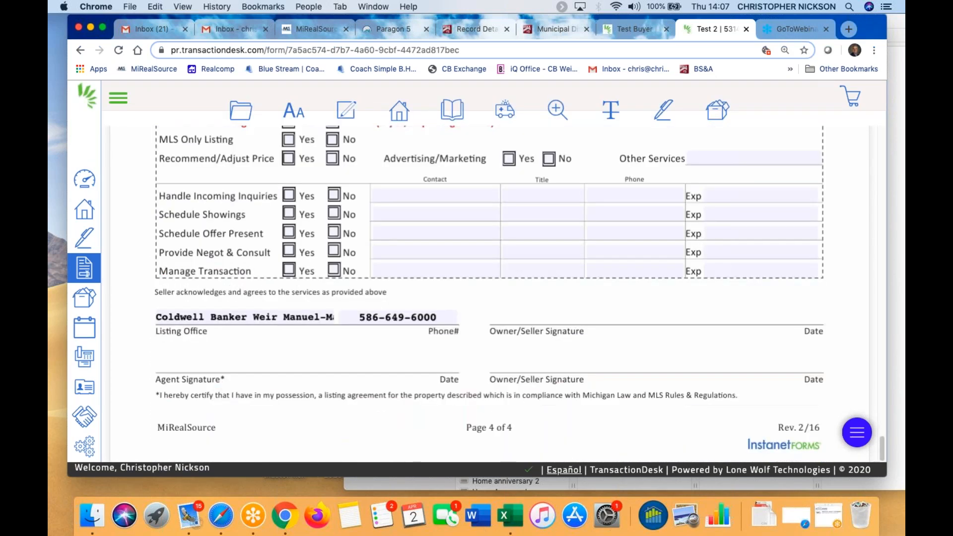
scroll(480, 302, up, 10)
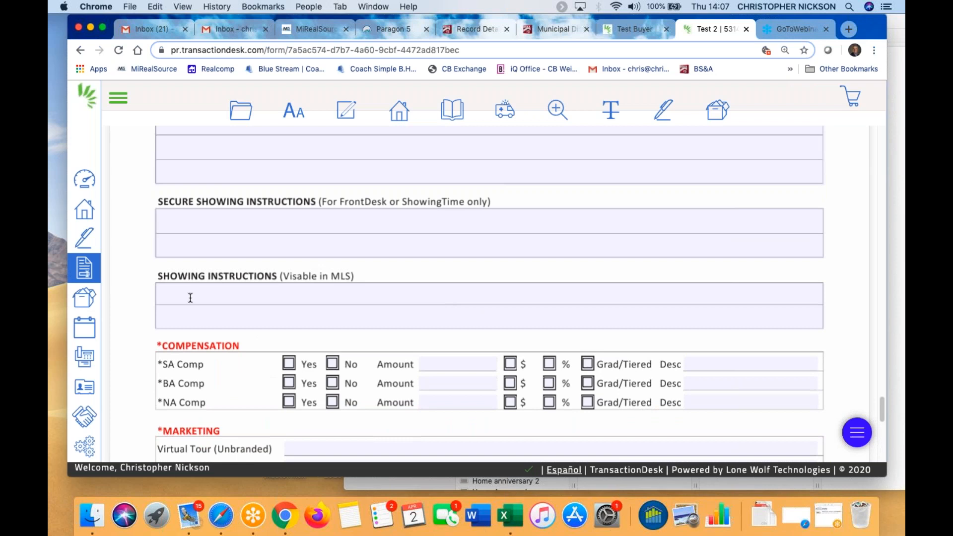
scroll(196, 288, up, 8)
scroll(202, 338, down, 2)
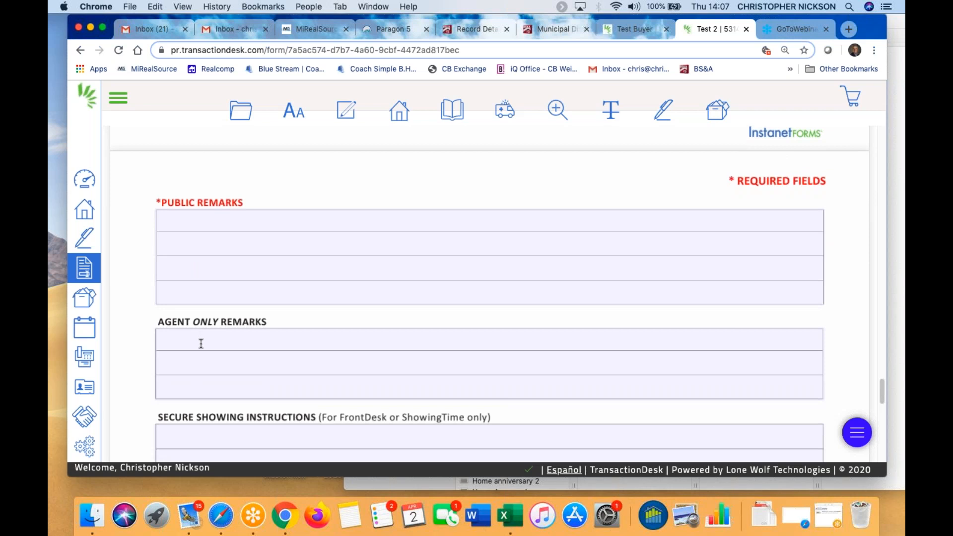
click(178, 343)
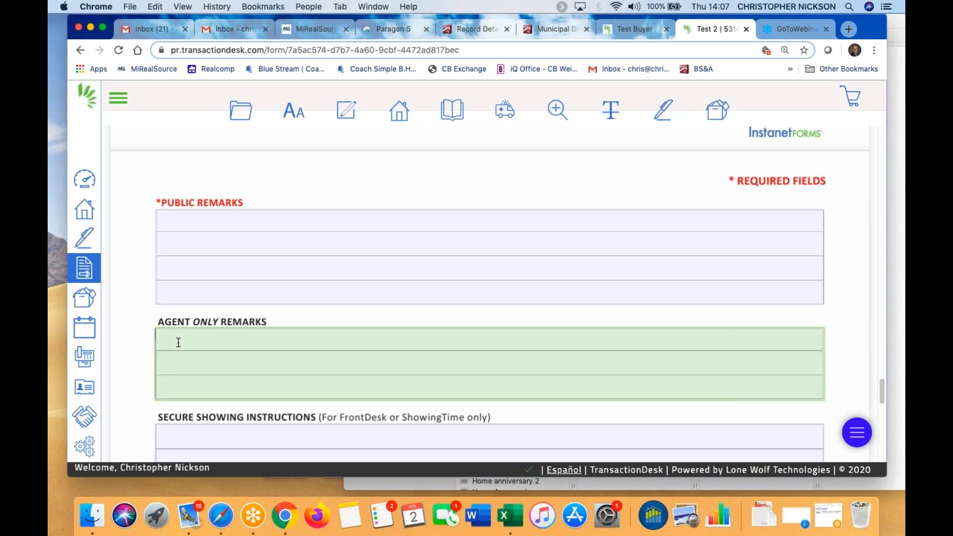
click(196, 276)
click(163, 343)
Insert the personal Agent Only Remarks clause on e-mailed offers, showings and Private Road Addendum
click(346, 110)
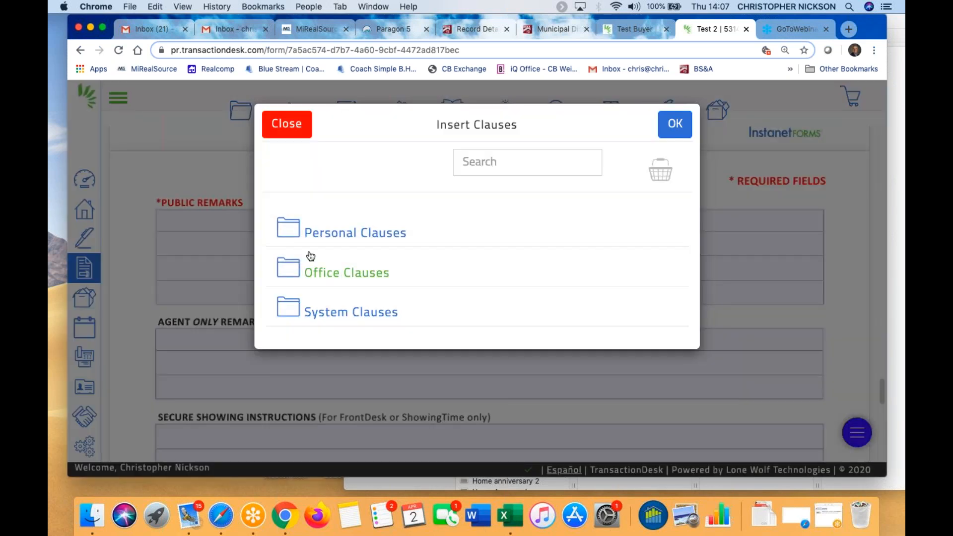
click(336, 233)
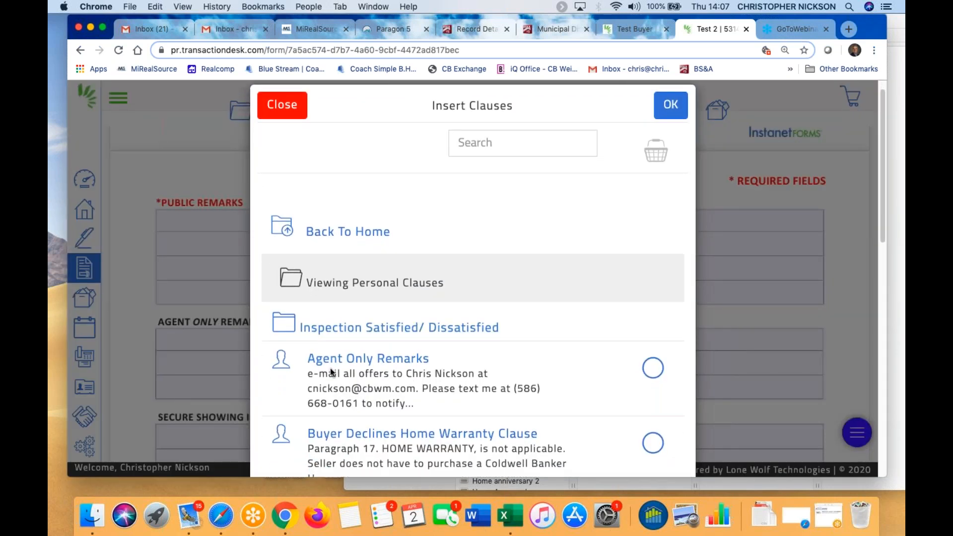
click(653, 368)
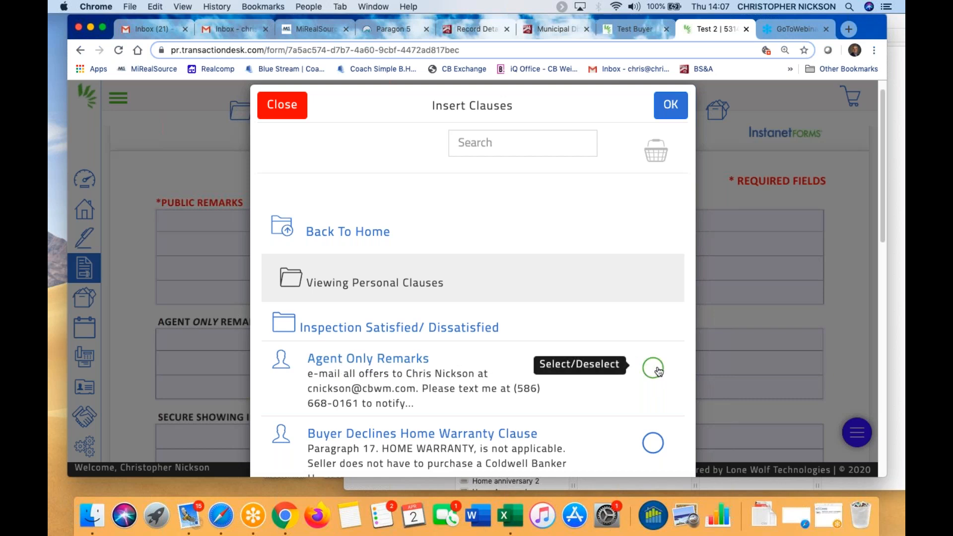
click(671, 105)
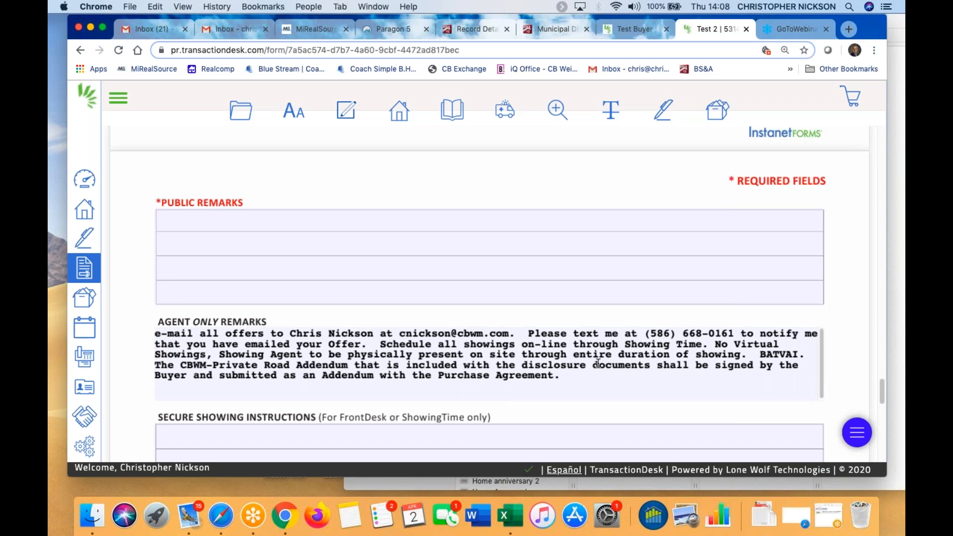
Scroll down the data sheet and click into the Public Remarks box
scroll(357, 344, down, 1)
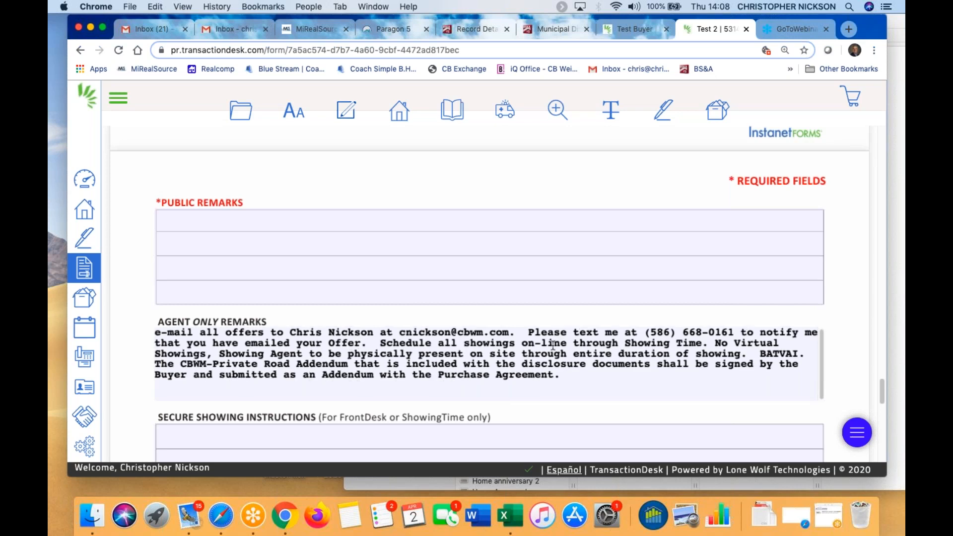
scroll(554, 348, down, 5)
scroll(556, 357, up, 15)
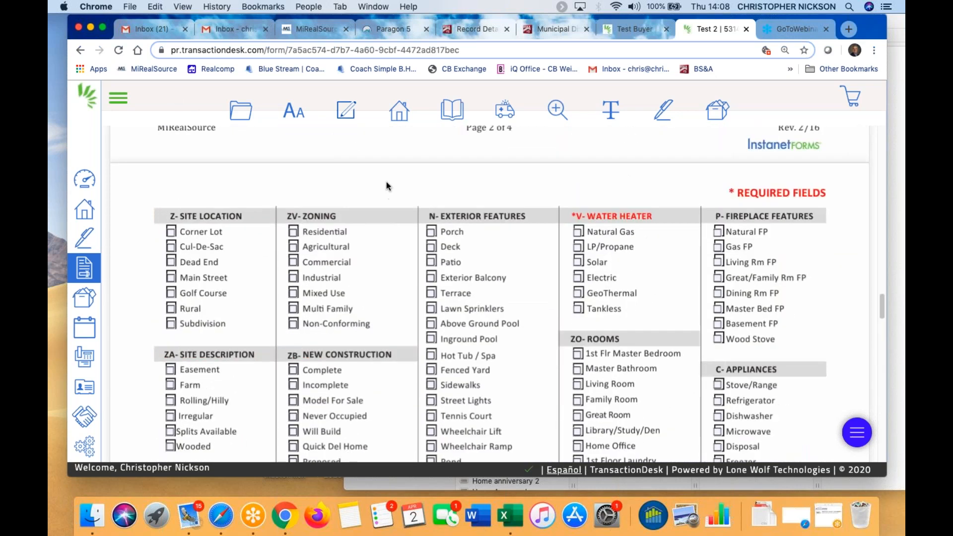
scroll(386, 186, down, 10)
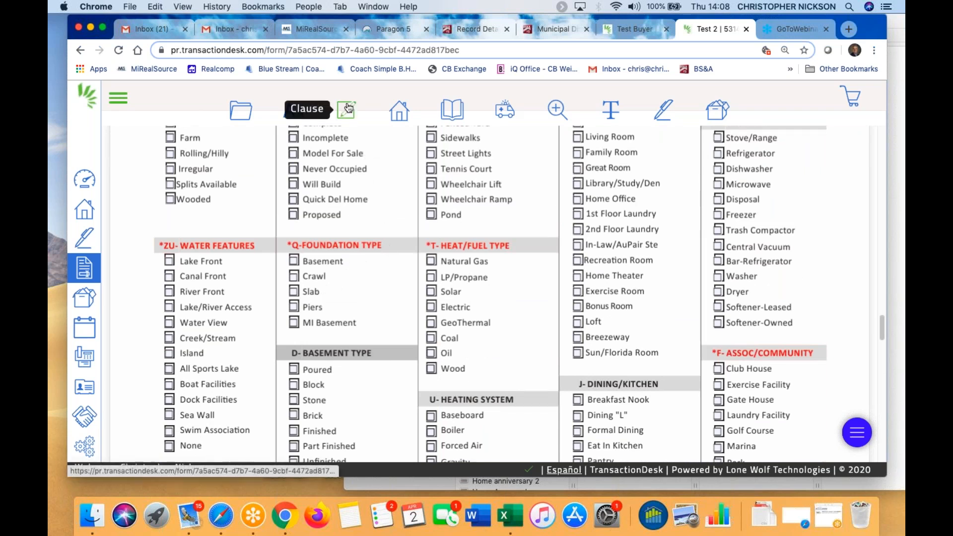
scroll(330, 290, down, 12)
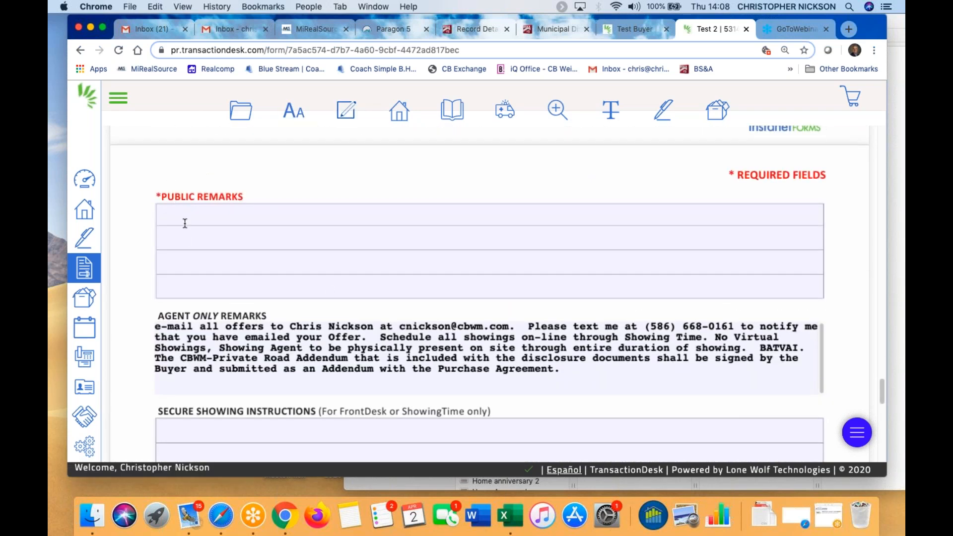
click(185, 223)
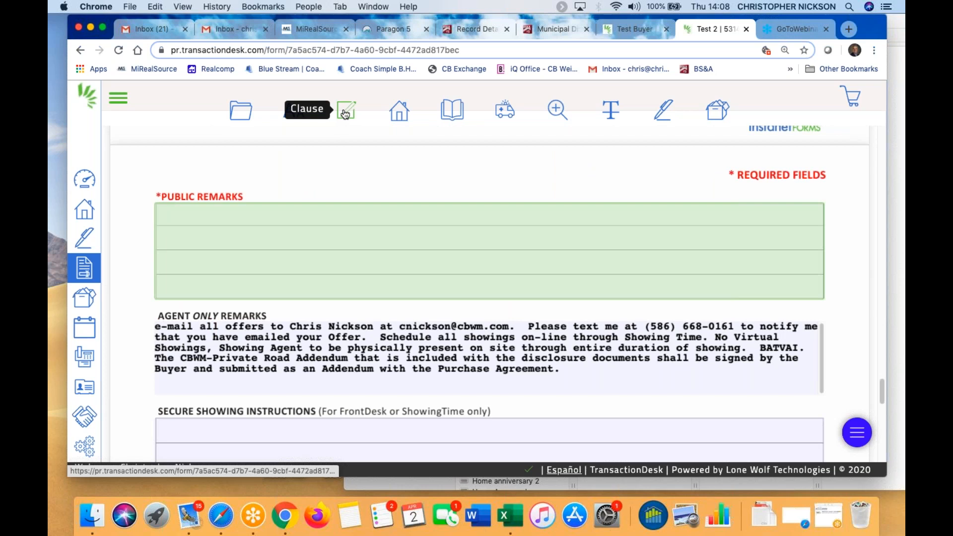
scroll(294, 230, up, 20)
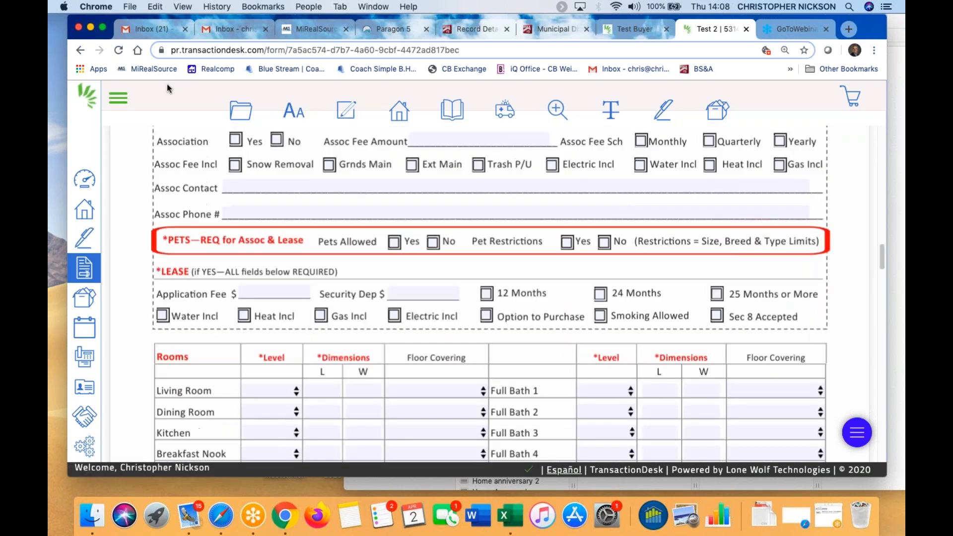
click(241, 114)
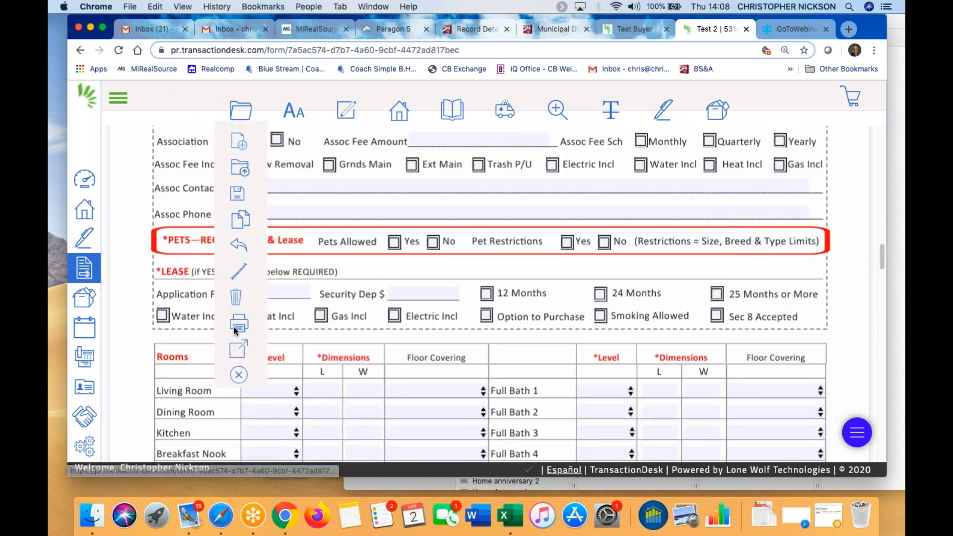
click(239, 374)
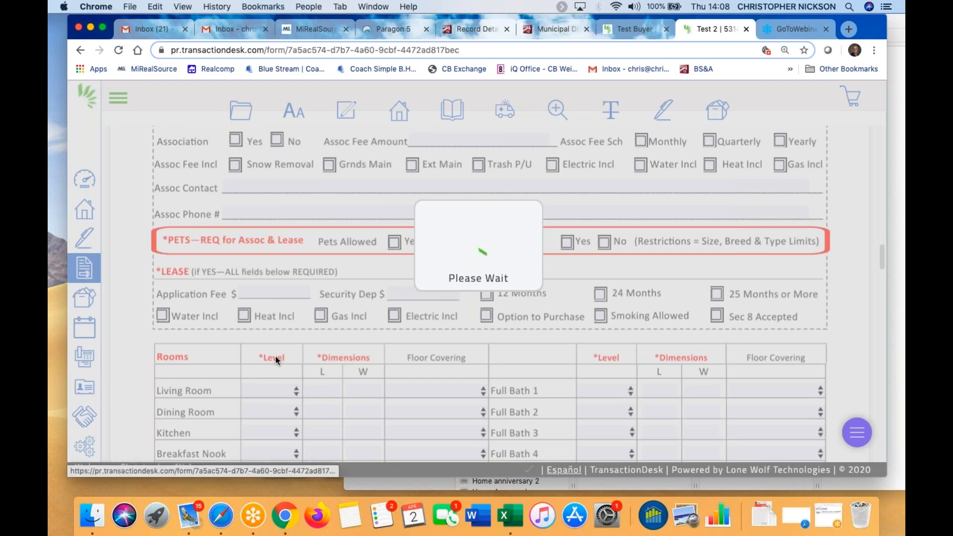
scroll(382, 359, down, 2)
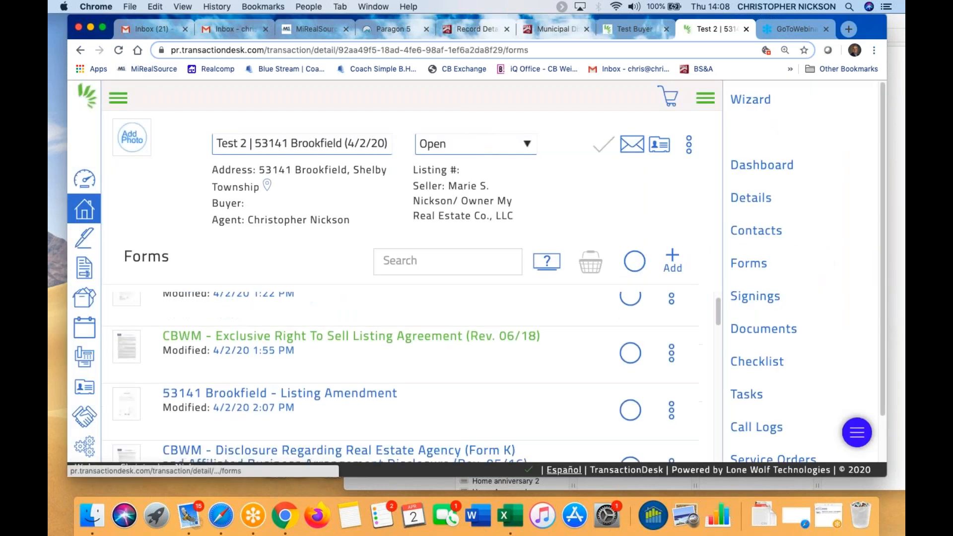
Open the Exclusive Right To Sell Listing Agreement and delete the included appliances text
click(384, 342)
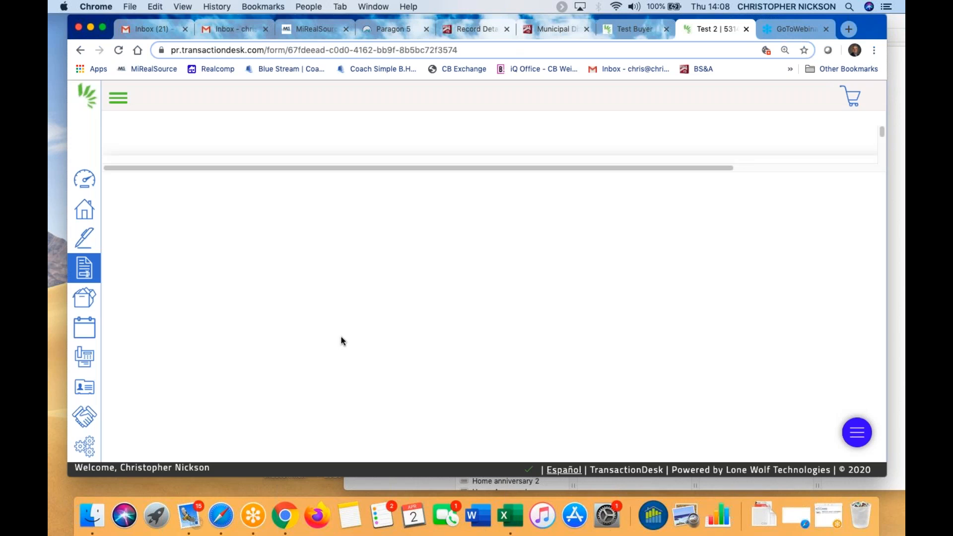
scroll(356, 337, down, 5)
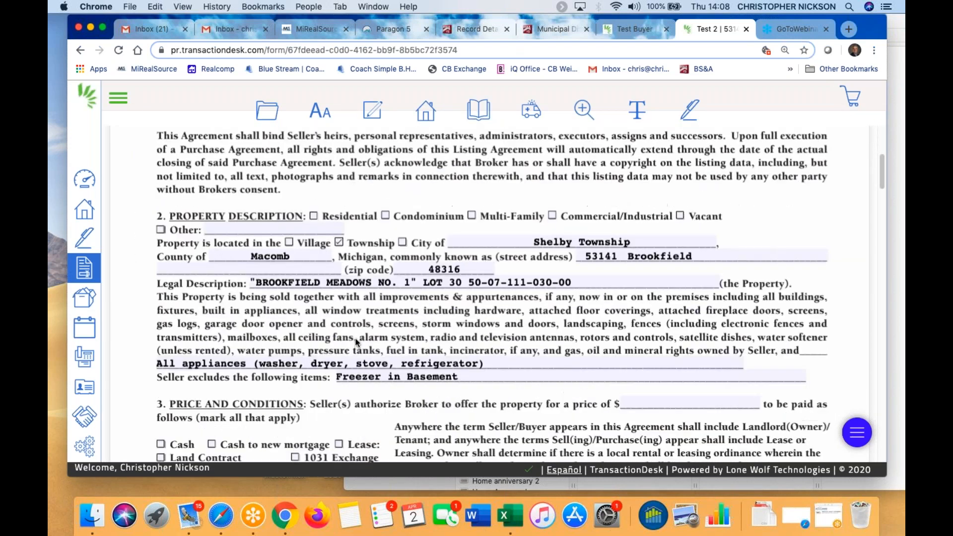
drag(158, 361, 586, 382)
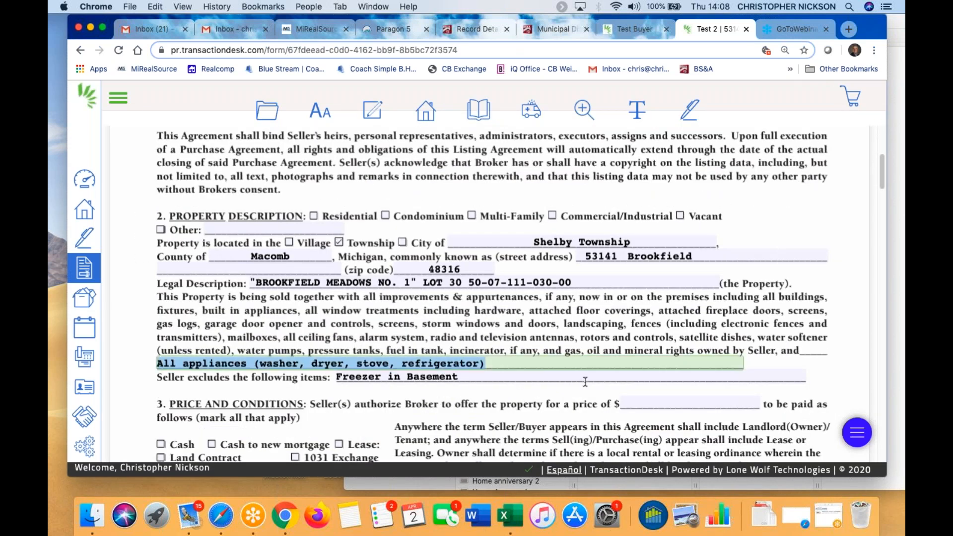
key(BackSpace)
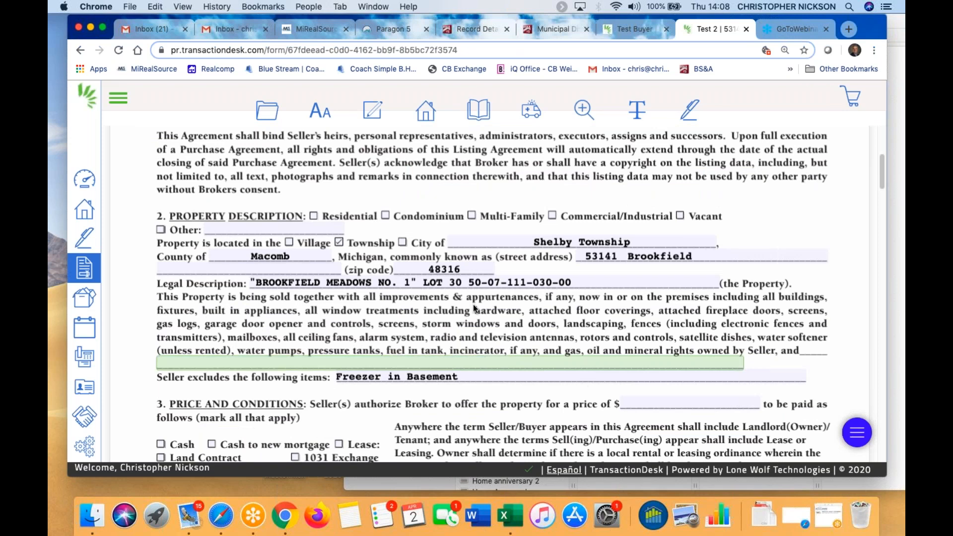
Bring up the saved clause suggestions for the now-empty included-items line
click(183, 363)
click(498, 350)
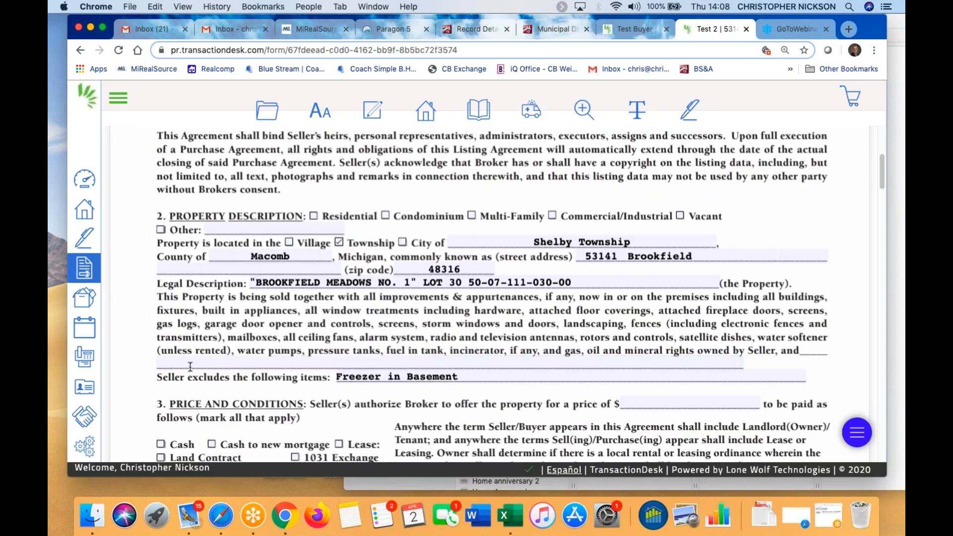
click(190, 366)
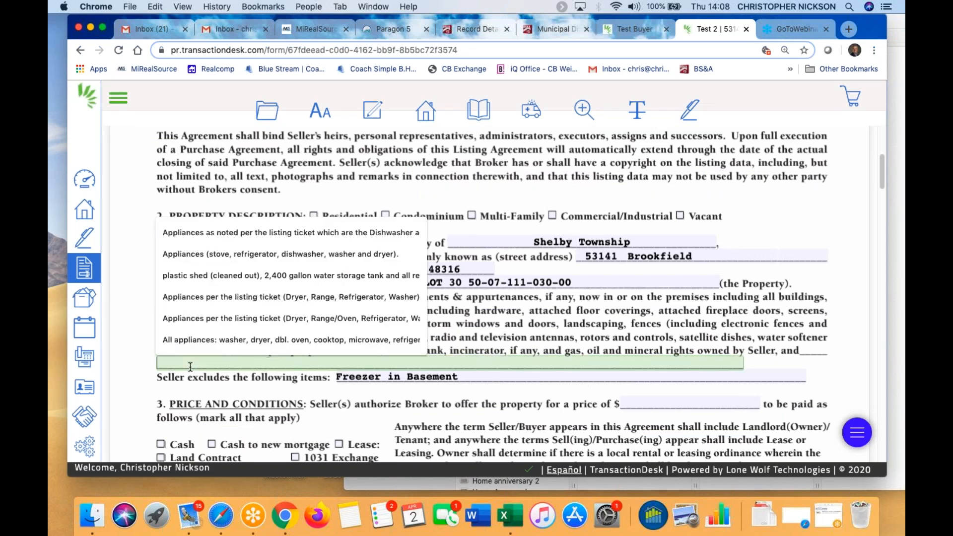
click(372, 111)
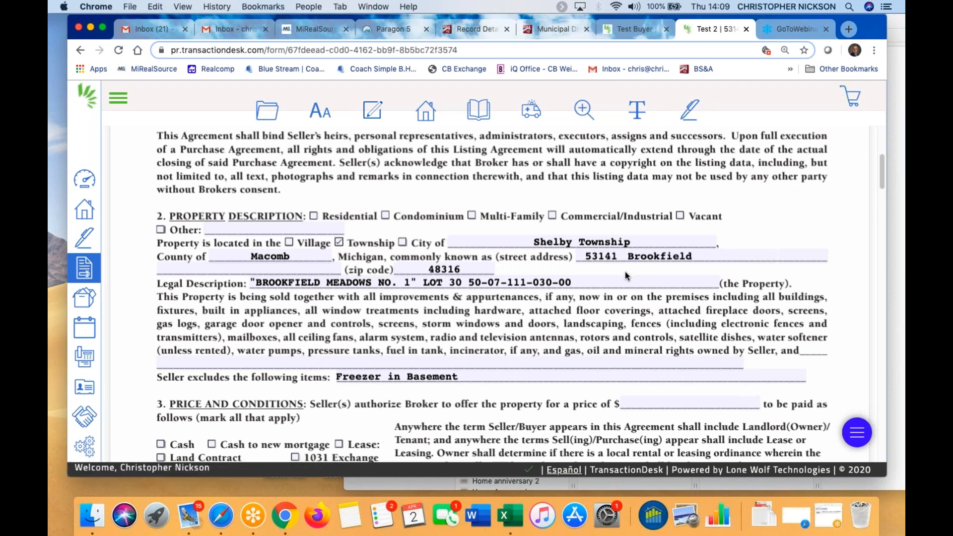
click(202, 365)
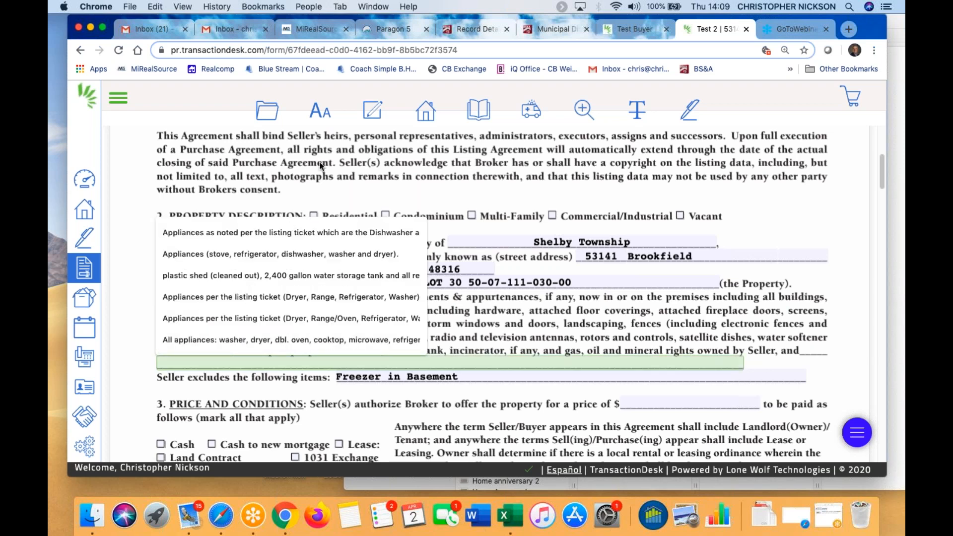
click(372, 109)
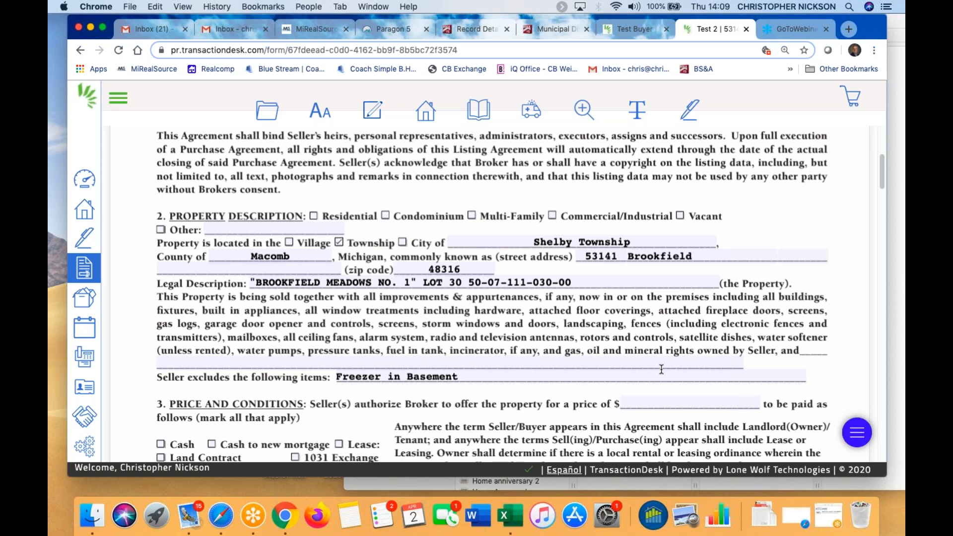
scroll(576, 339, down, 2)
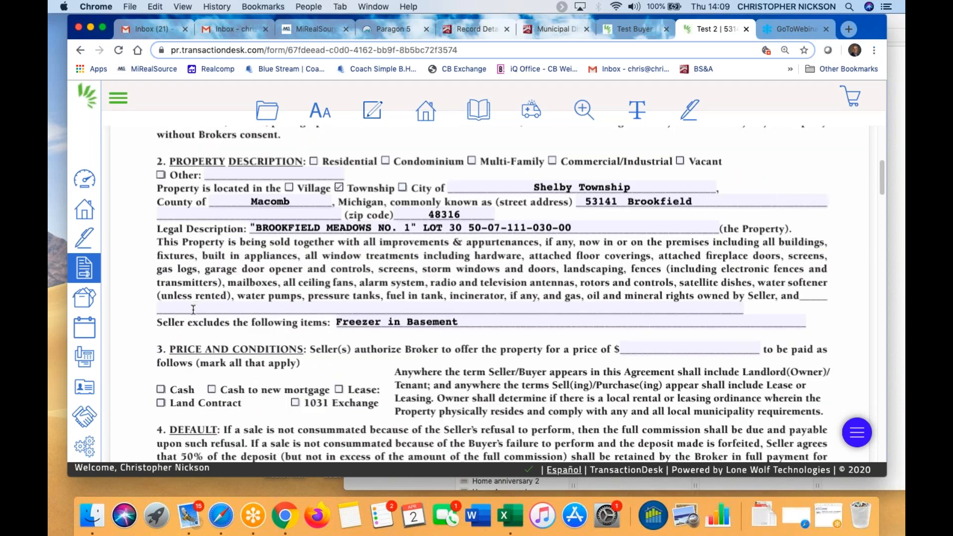
Try the clause suggestions on the included-items line again, then exit the listing agreement
click(197, 307)
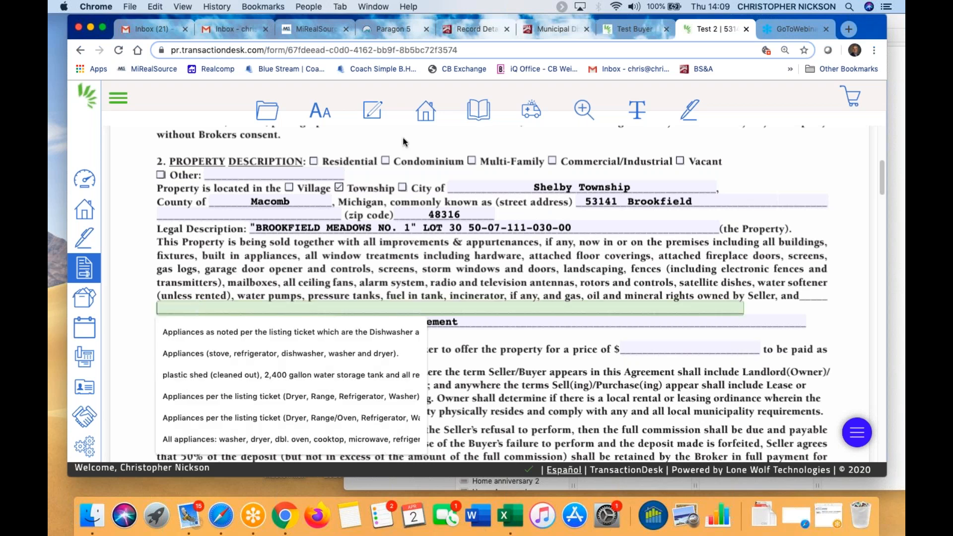
click(378, 112)
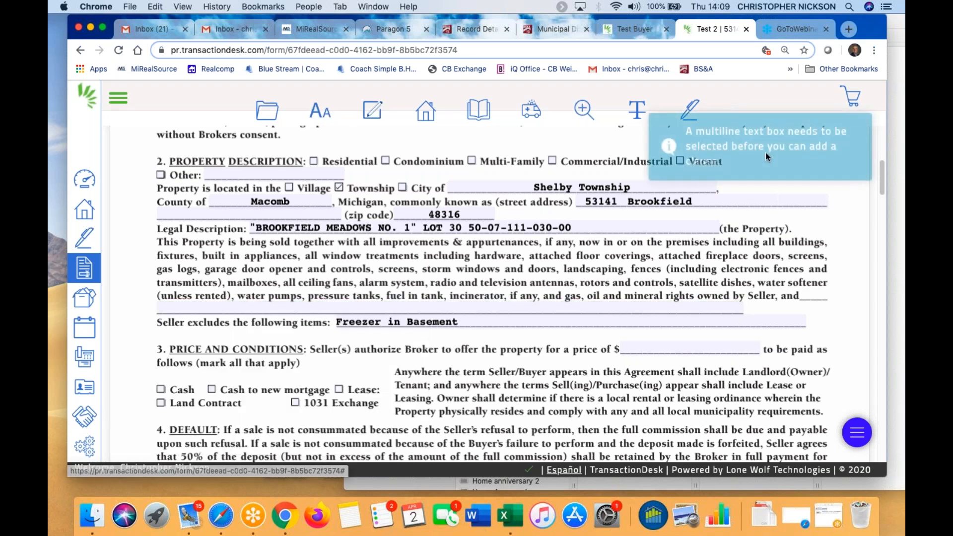
scroll(574, 281, down, 2)
scroll(574, 282, up, 7)
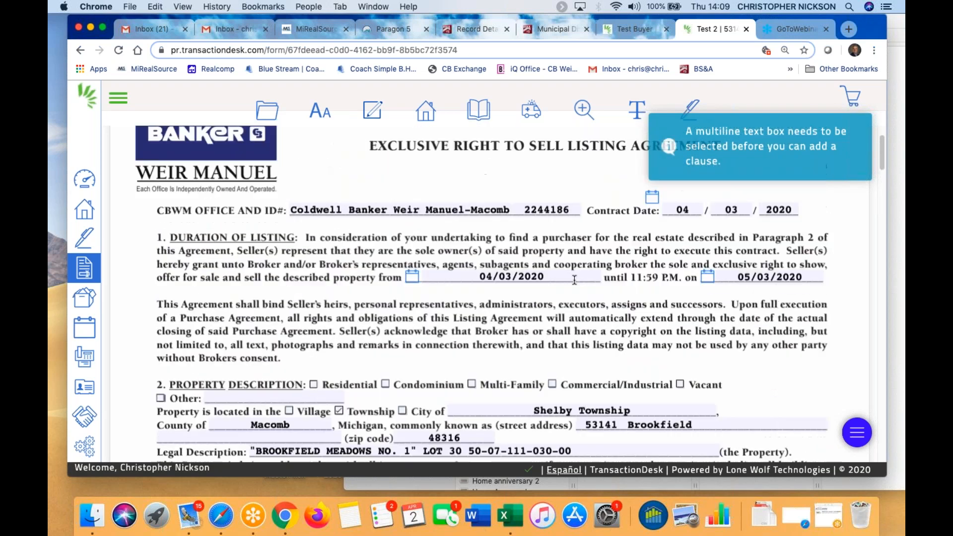
click(292, 111)
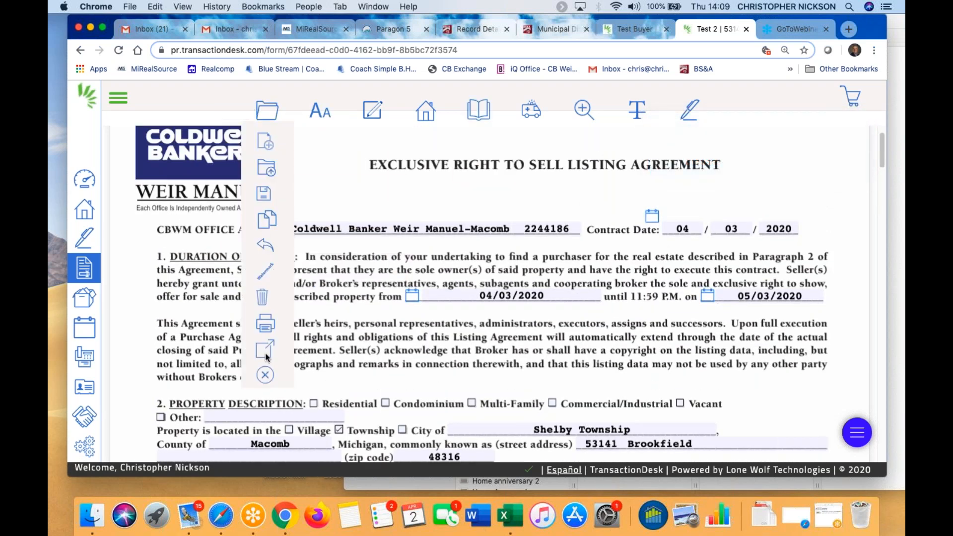
click(264, 376)
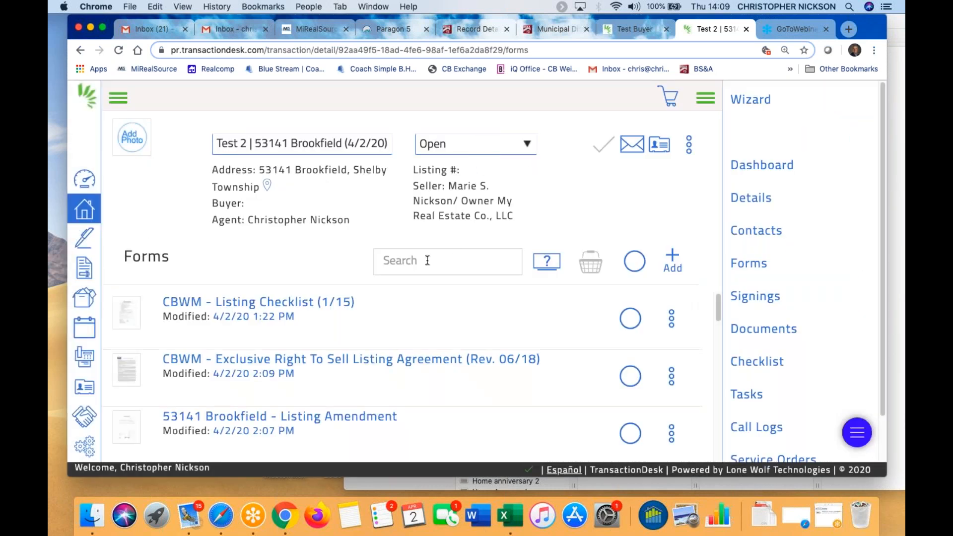
Scroll the Forms list to the MiRealSource Data Sheet – Residential/Condo row
scroll(416, 309, down, 2)
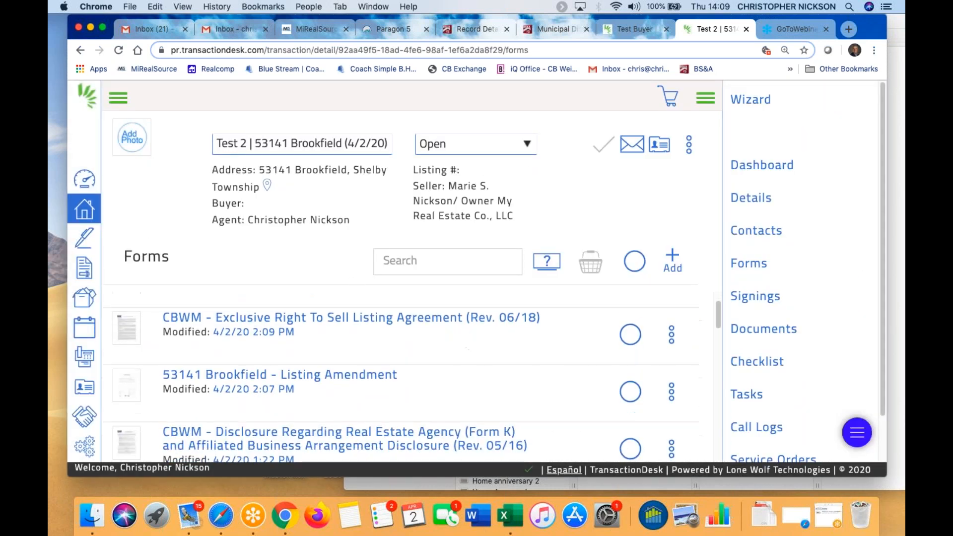
scroll(416, 328, down, 10)
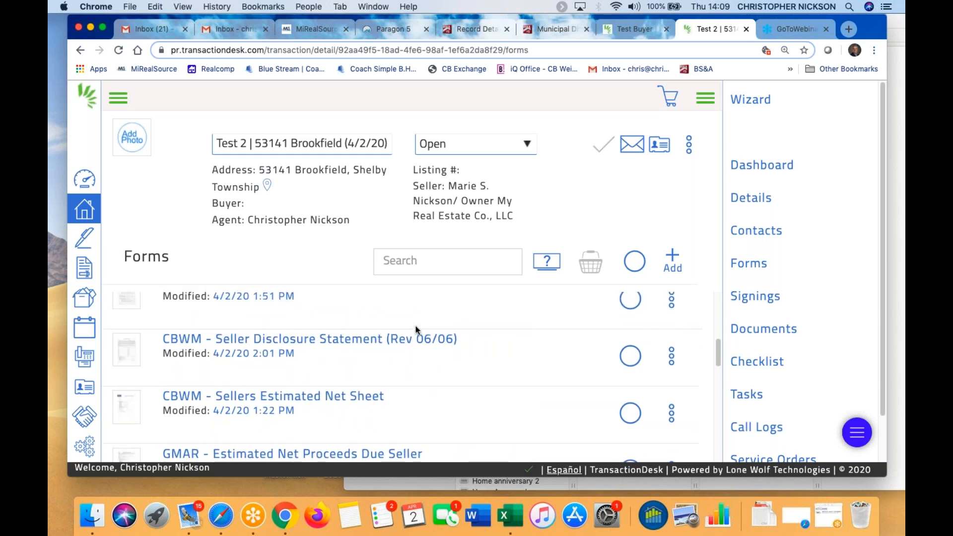
scroll(325, 343, down, 6)
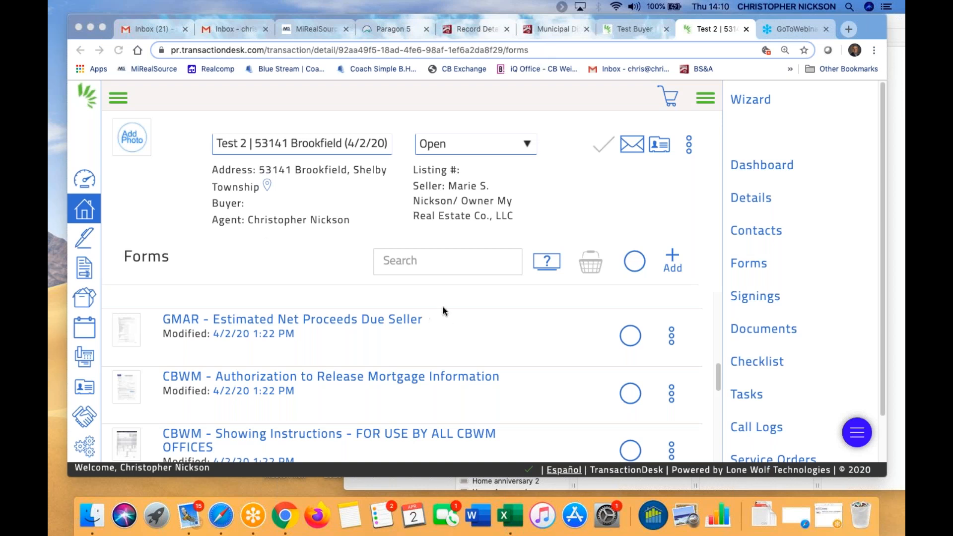
scroll(444, 310, down, 5)
scroll(438, 379, down, 3)
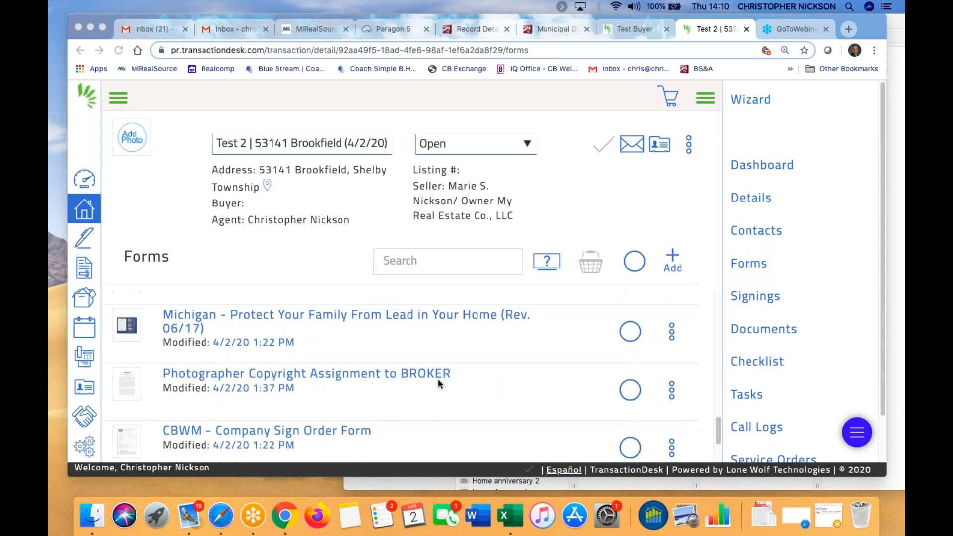
scroll(439, 384, up, 4)
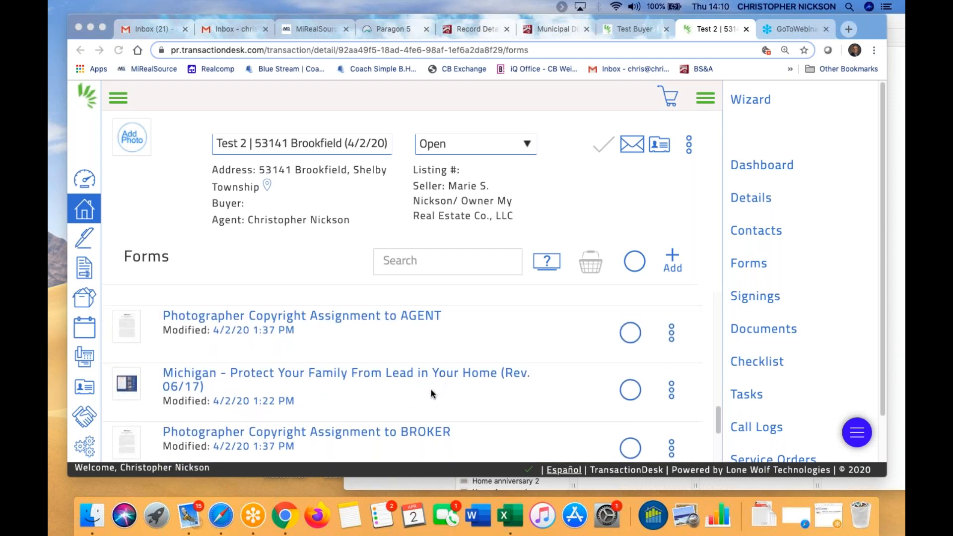
scroll(433, 391, up, 2)
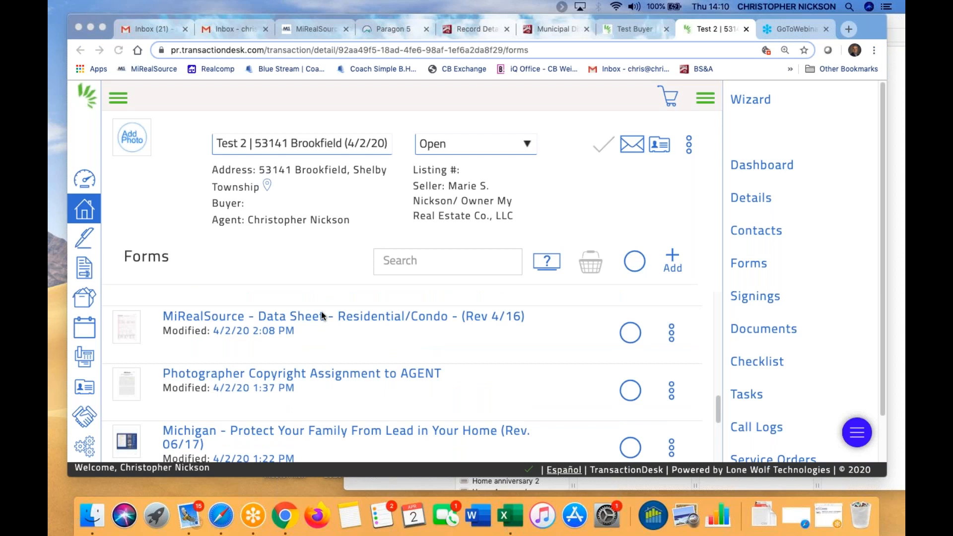
click(417, 316)
Open the MiRealSource Data Sheet and tick Sale and Res in the All Required row
click(417, 317)
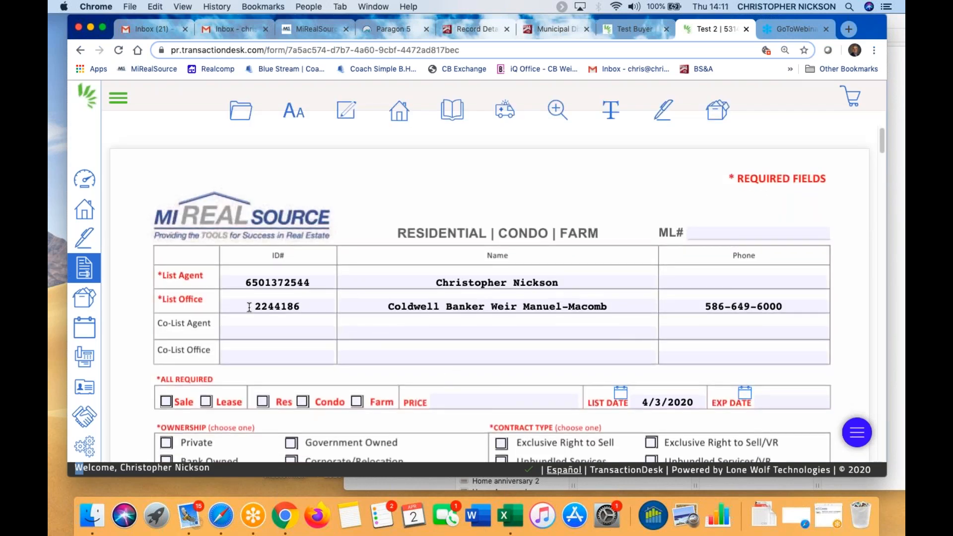
scroll(316, 308, down, 1)
click(166, 373)
click(263, 373)
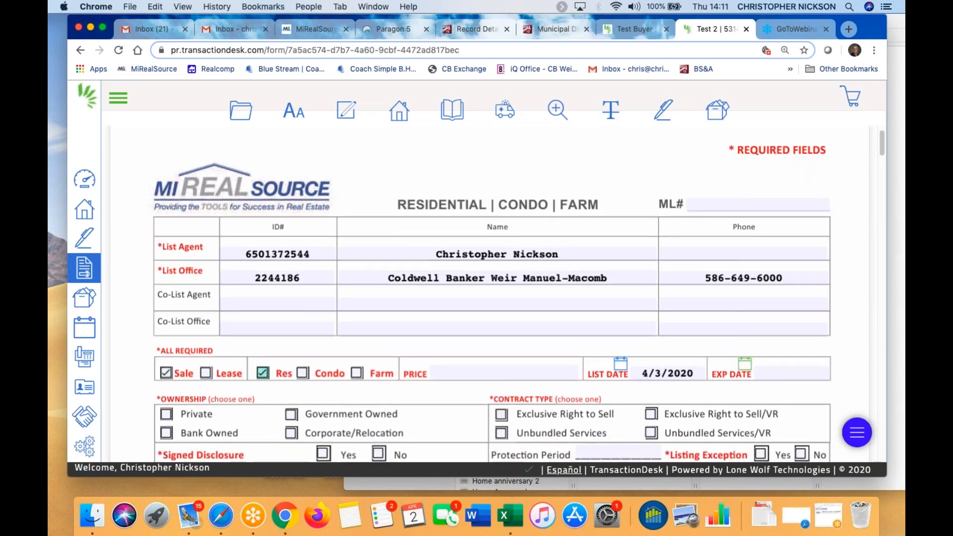
scroll(538, 386, down, 4)
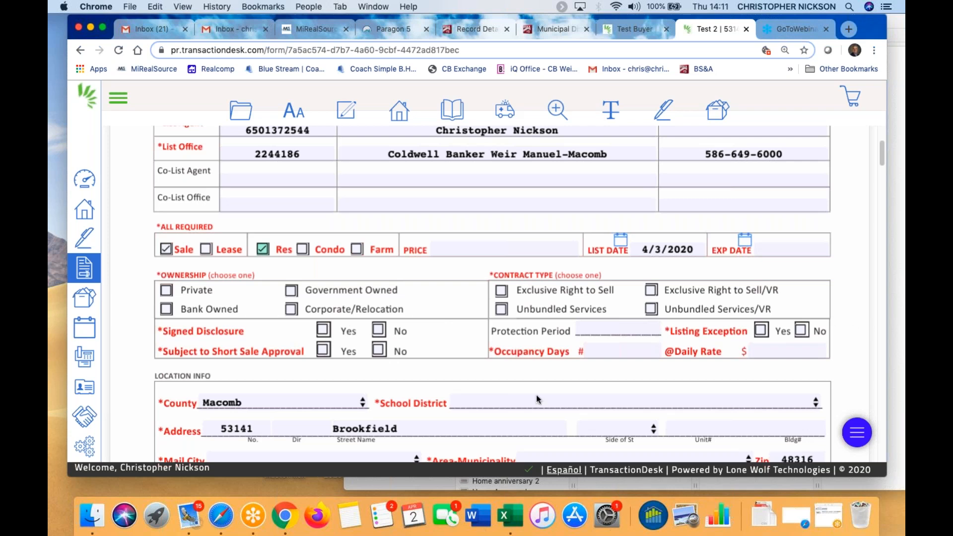
scroll(279, 401, down, 1)
scroll(417, 377, down, 2)
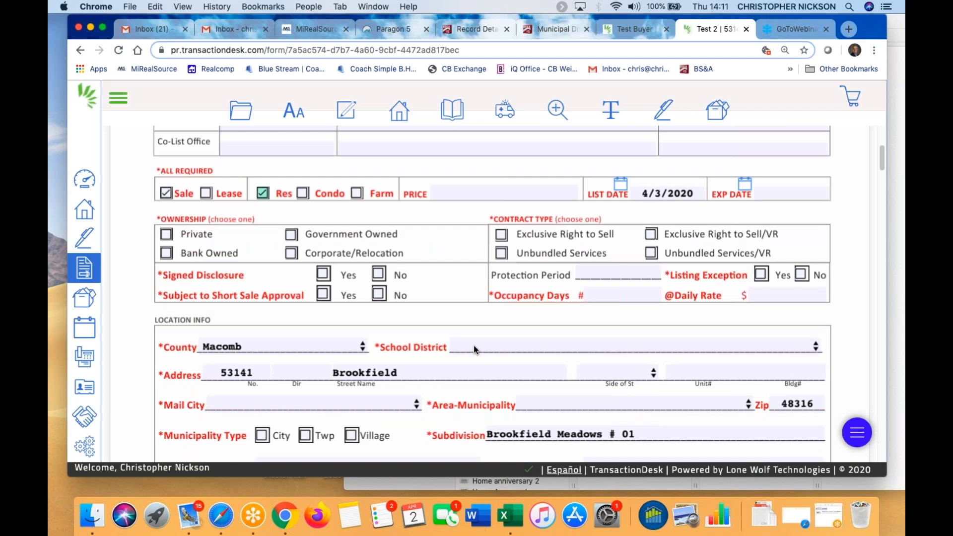
Check the school district on the BS&A record, then select Utica Community Schools on the data sheet
click(474, 29)
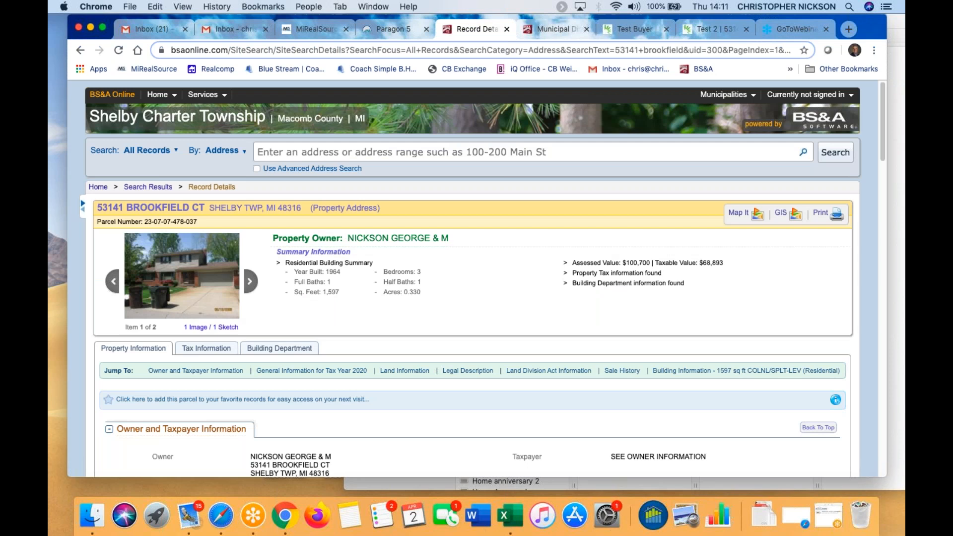
scroll(249, 364, down, 1)
scroll(197, 400, down, 5)
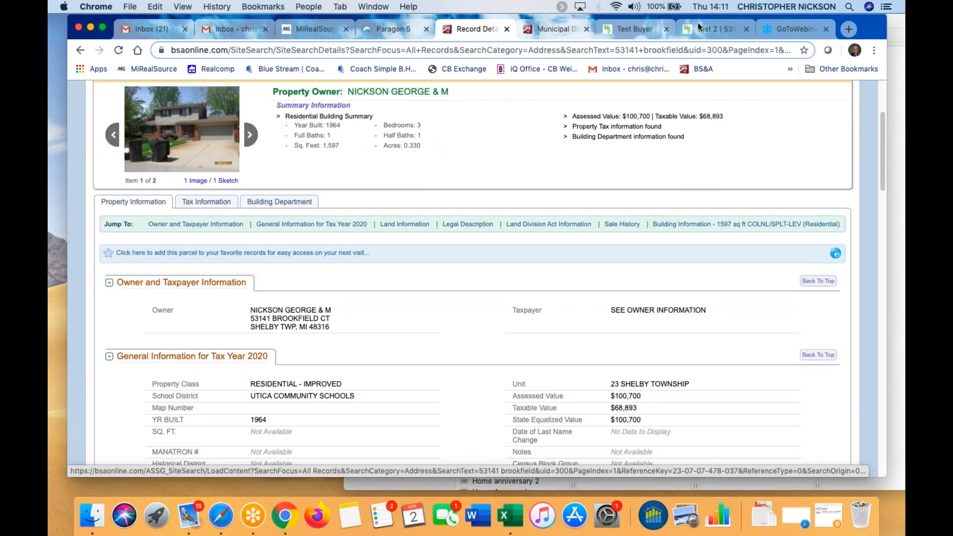
click(711, 38)
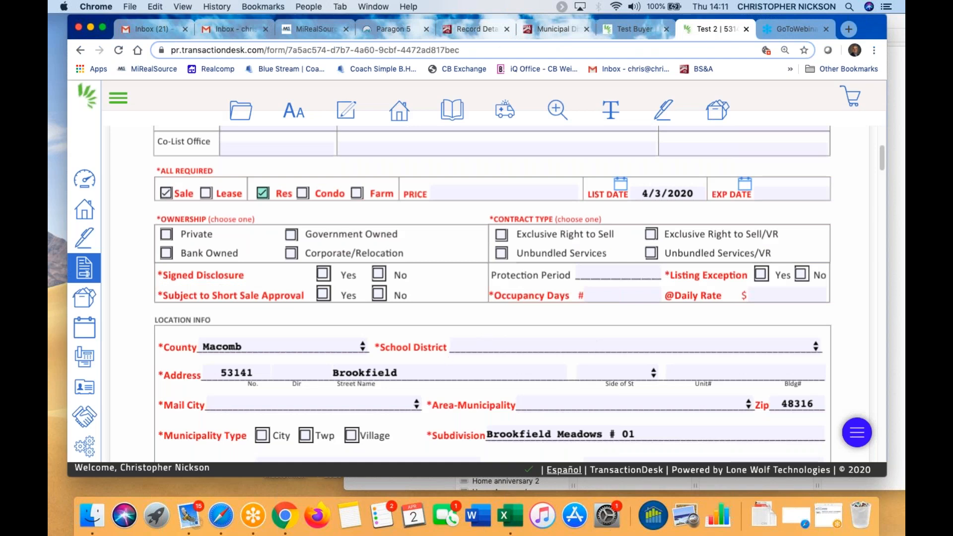
click(597, 343)
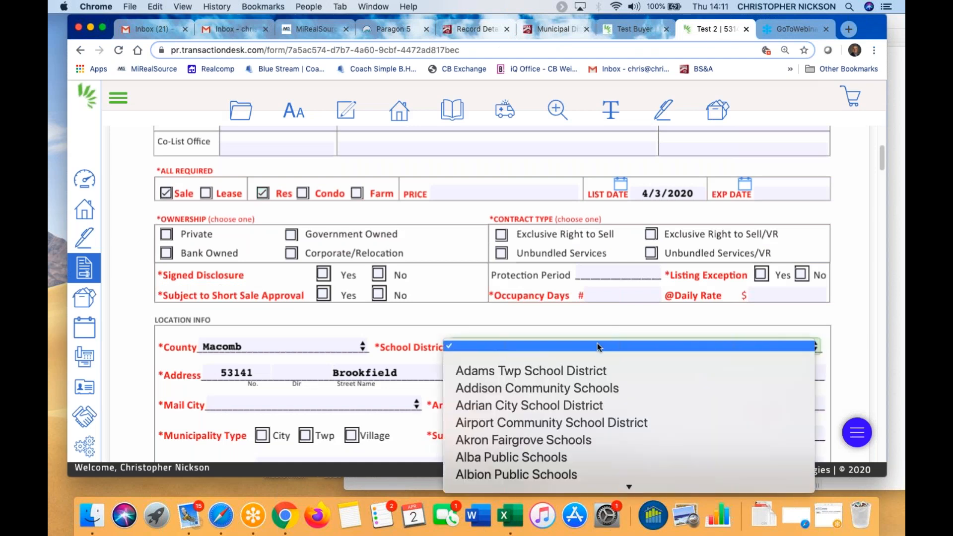
text(ut)
click(532, 472)
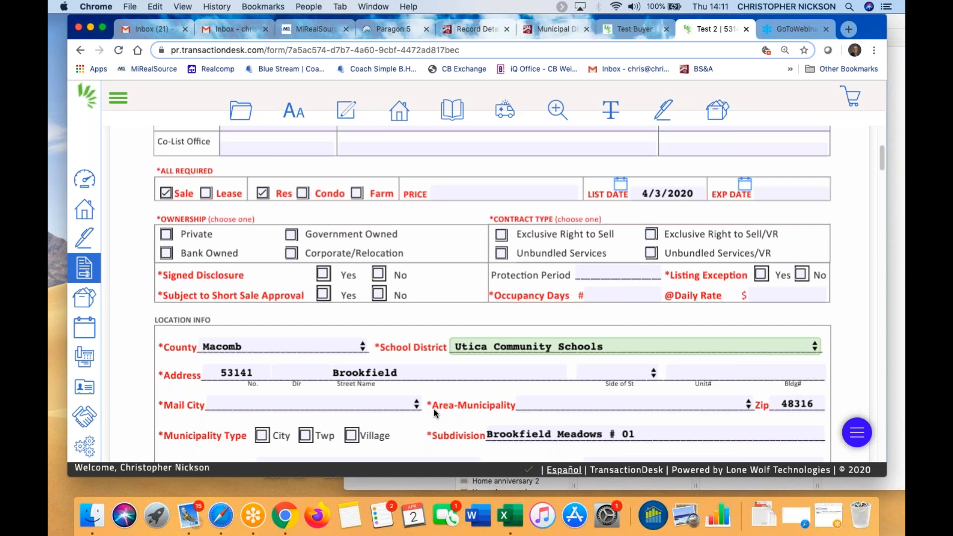
click(613, 403)
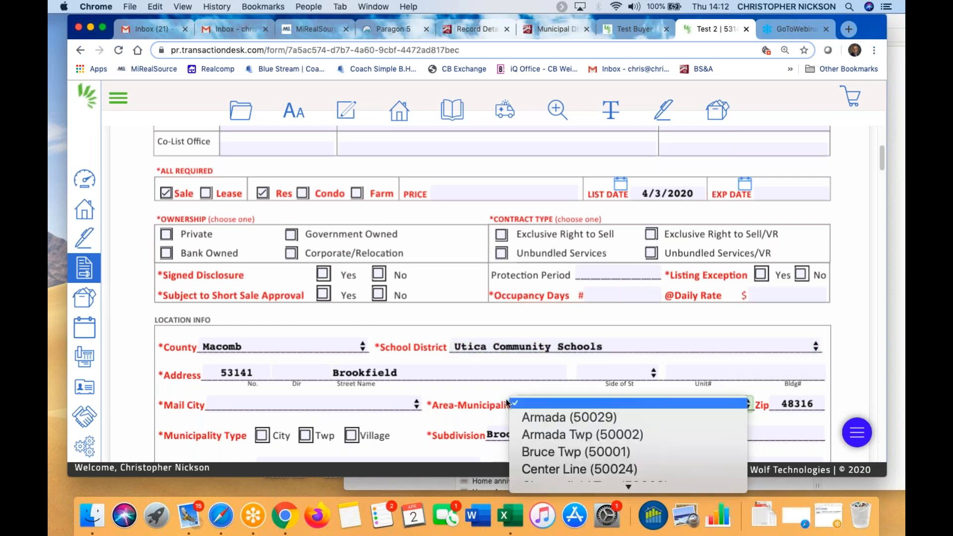
click(490, 403)
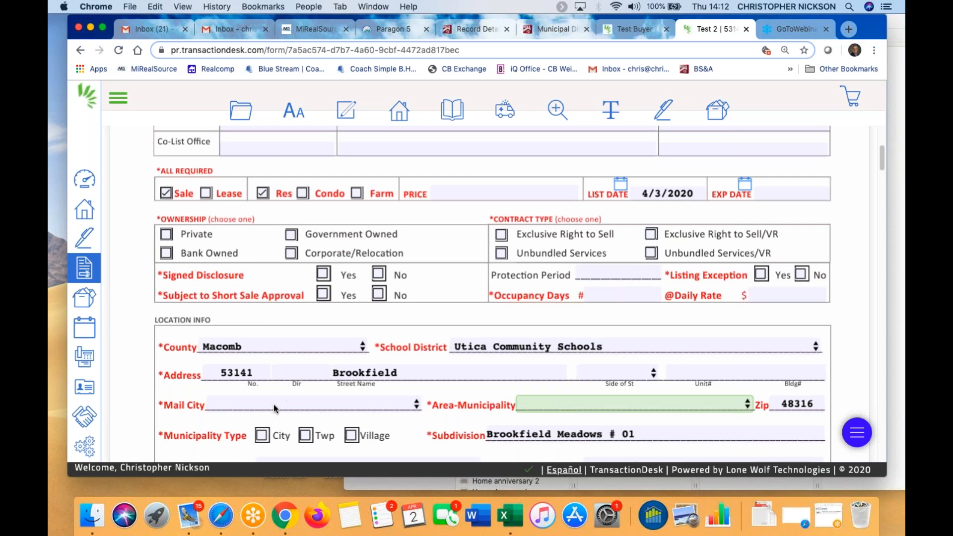
scroll(391, 402, down, 1)
scroll(391, 400, down, 2)
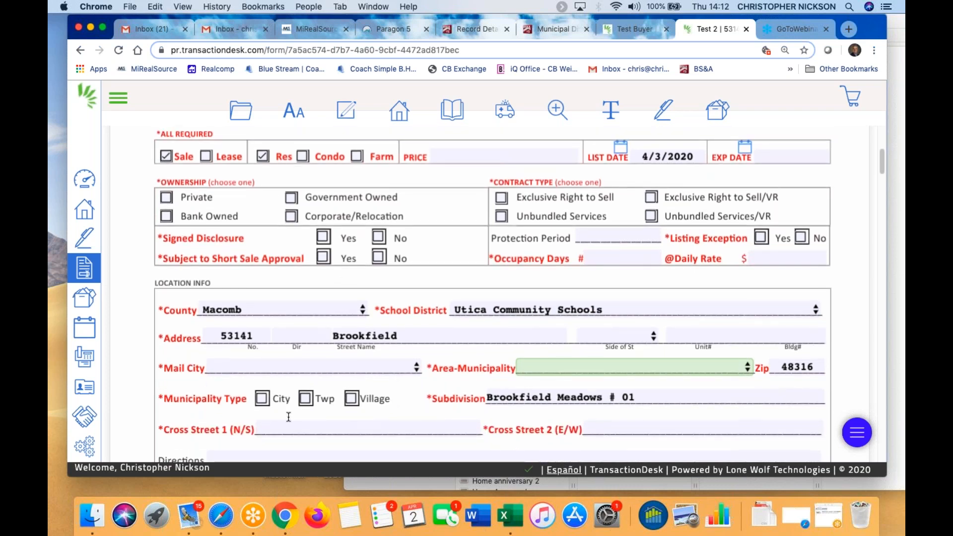
scroll(261, 422, down, 5)
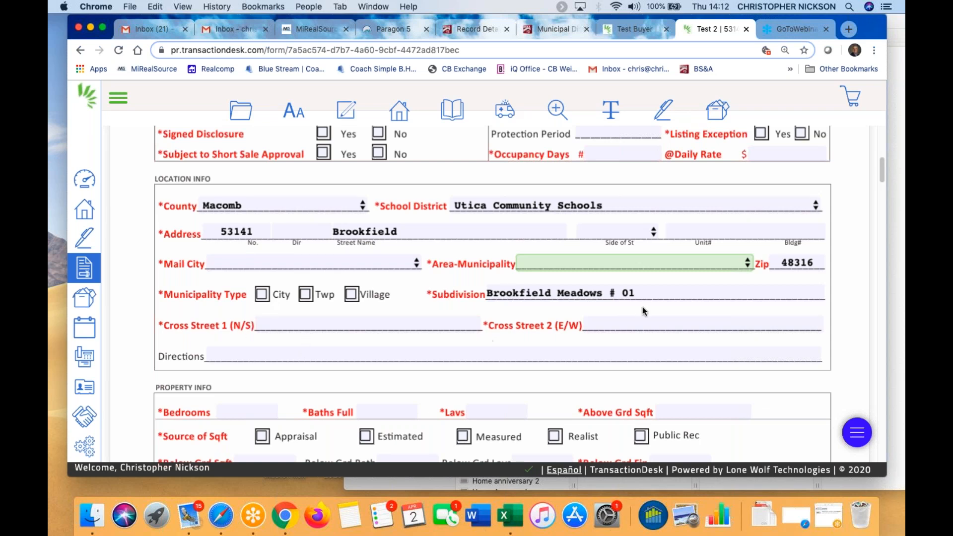
scroll(258, 348, down, 5)
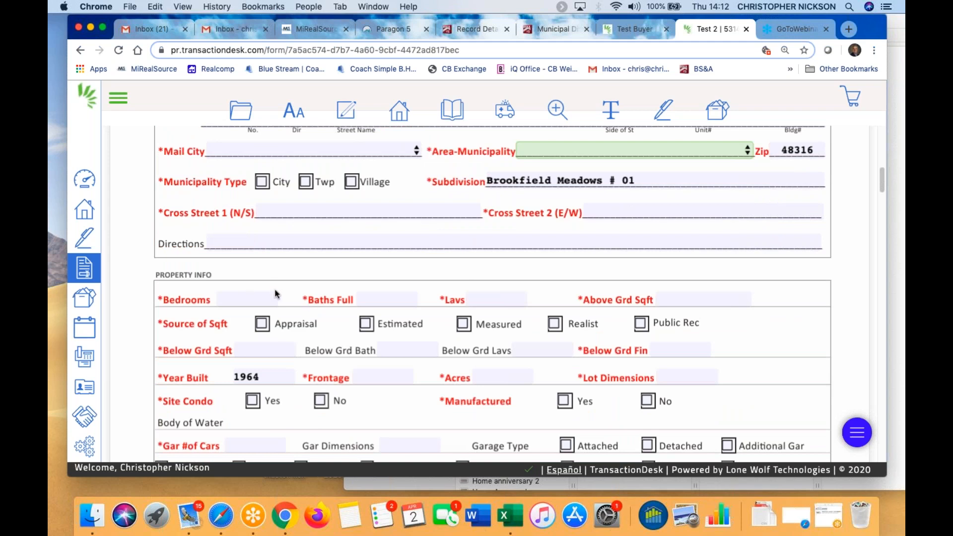
Scroll the BS&A record through Land and Building Information: lot frontage, depth and 1,597 sq ft building
click(556, 30)
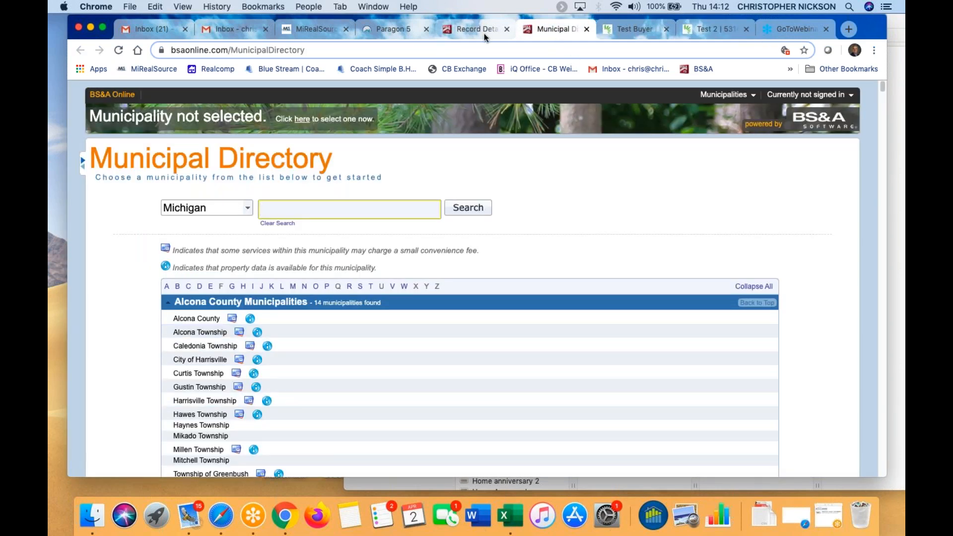
click(485, 34)
scroll(714, 445, down, 2)
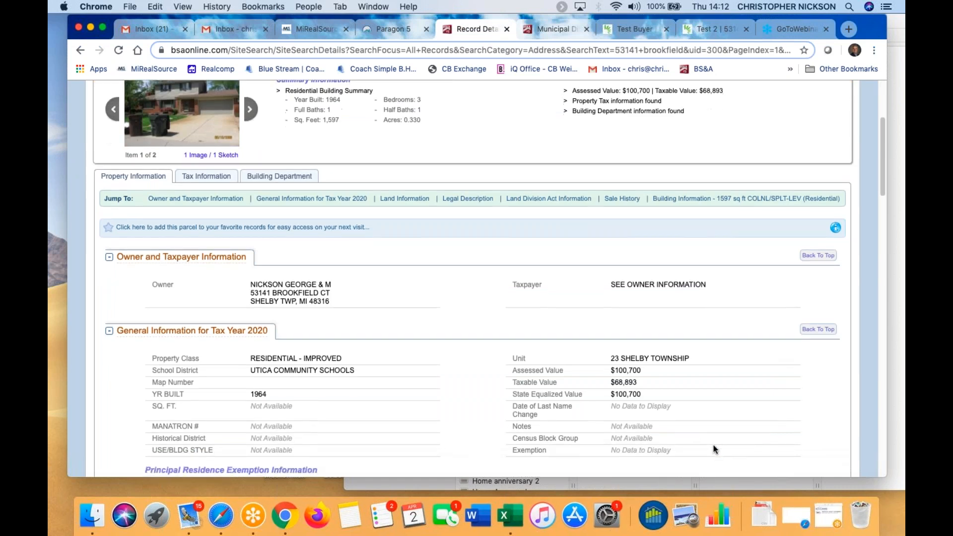
scroll(714, 449, down, 5)
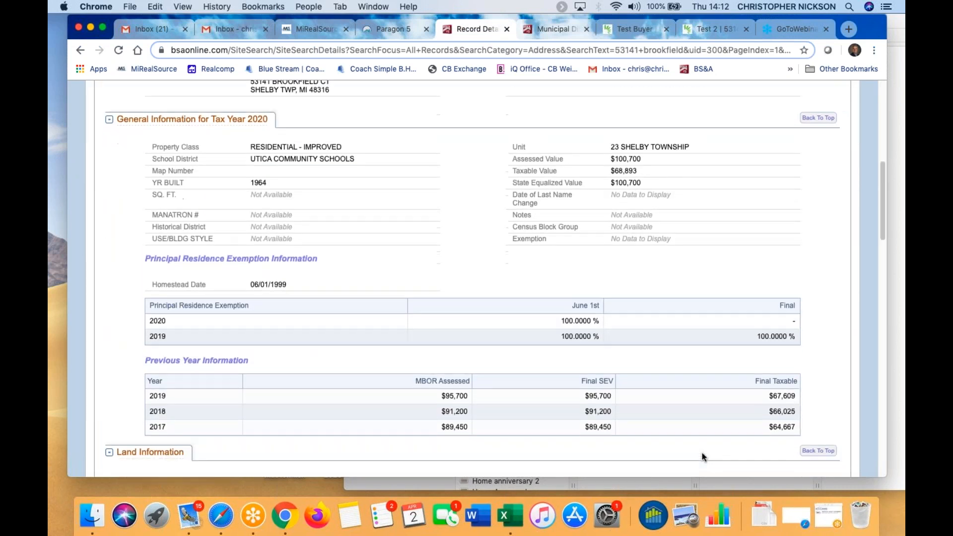
scroll(702, 457, down, 5)
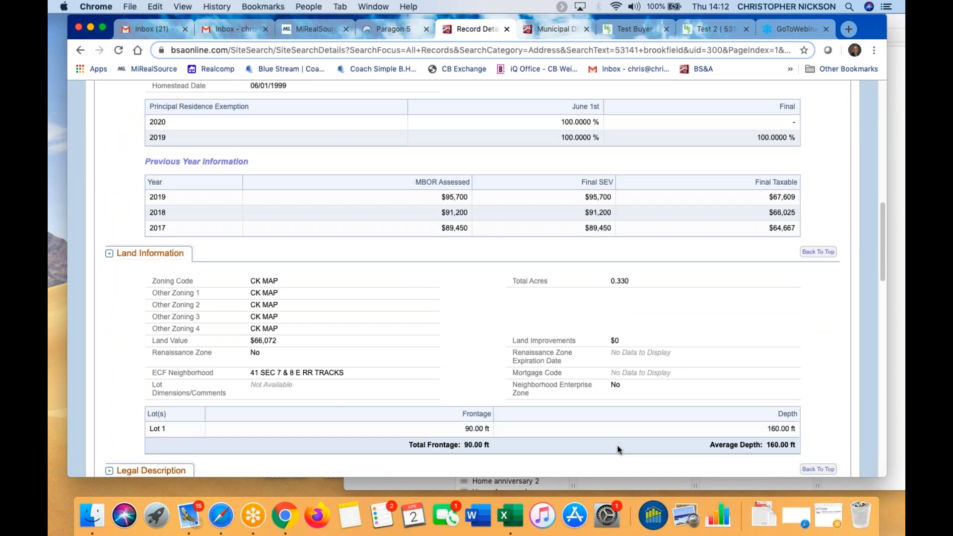
scroll(618, 449, down, 3)
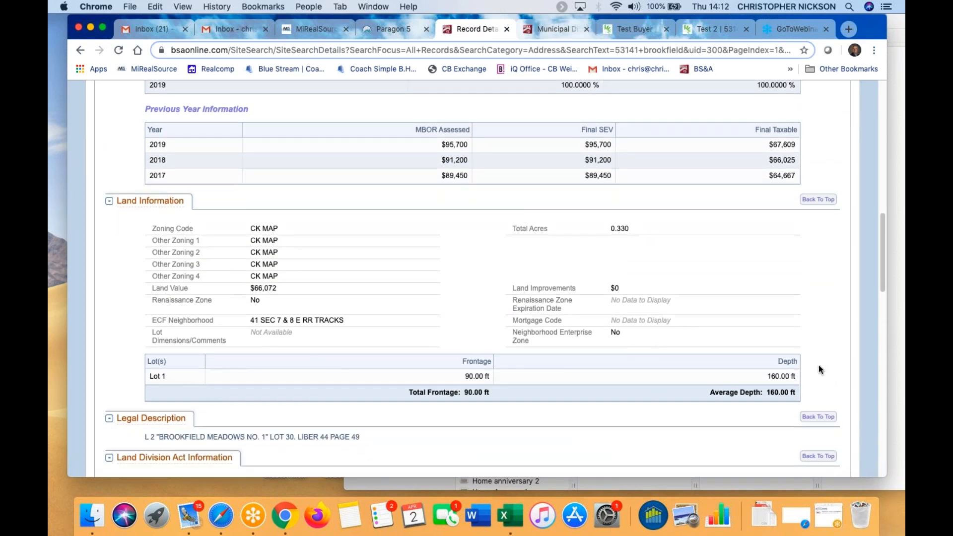
scroll(595, 383, down, 8)
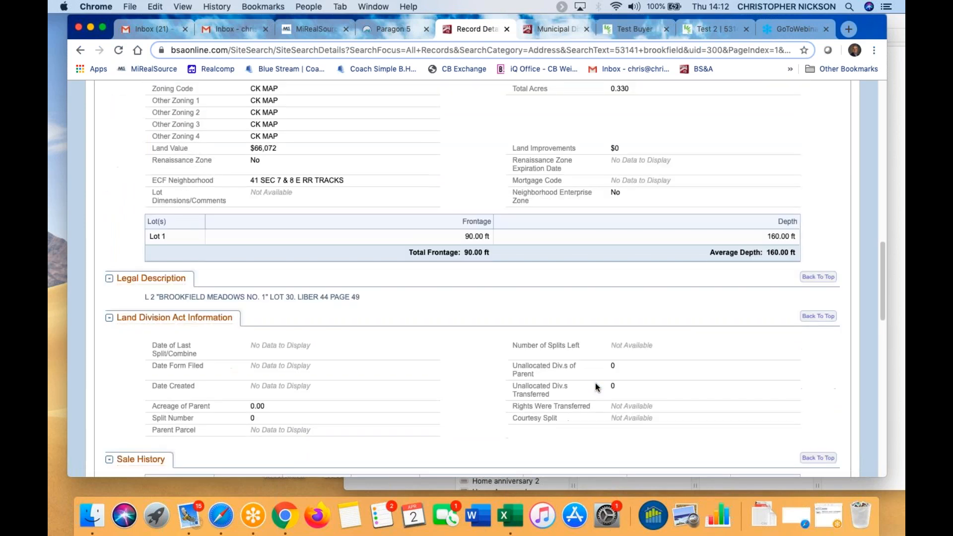
scroll(594, 387, down, 2)
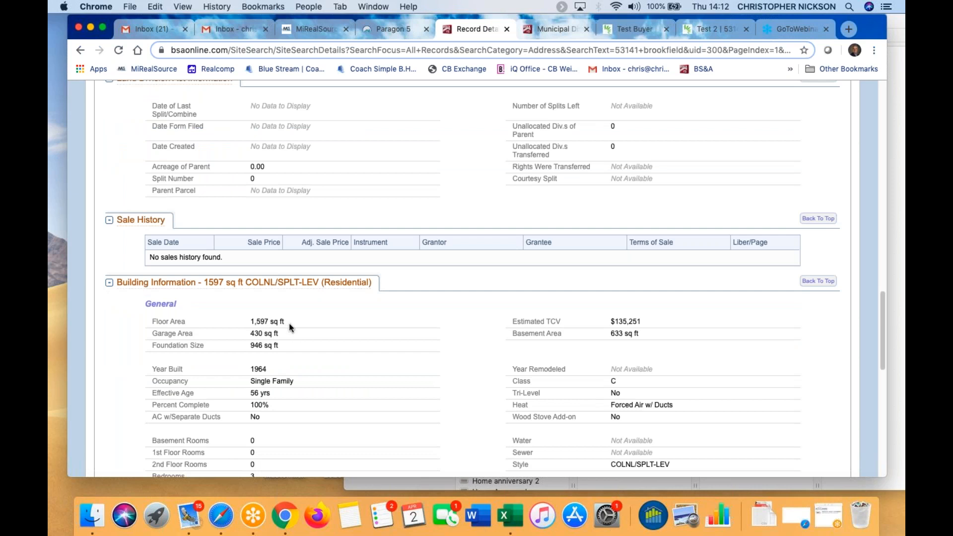
scroll(297, 324, down, 1)
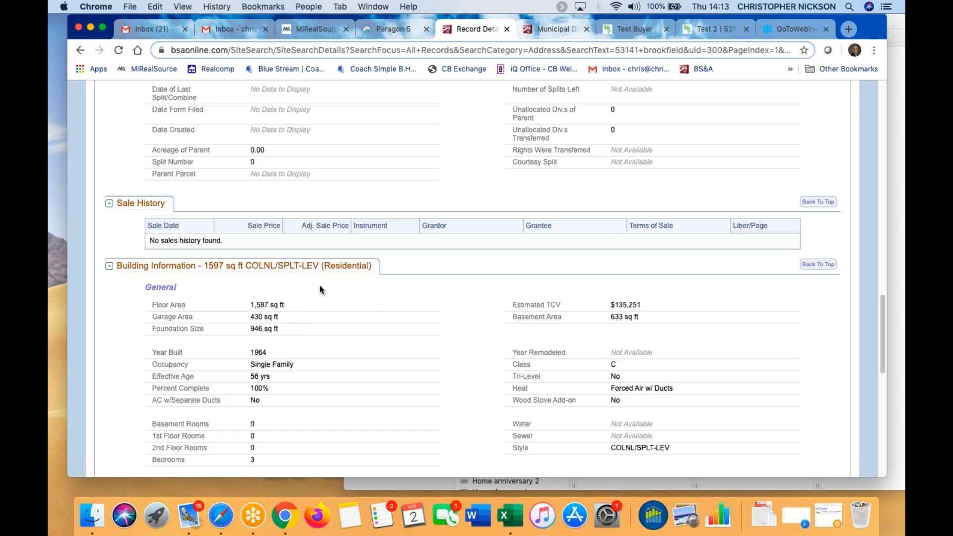
Enter 1597 as Above Grd Sqft on the data sheet with Public Rec as the source
click(715, 29)
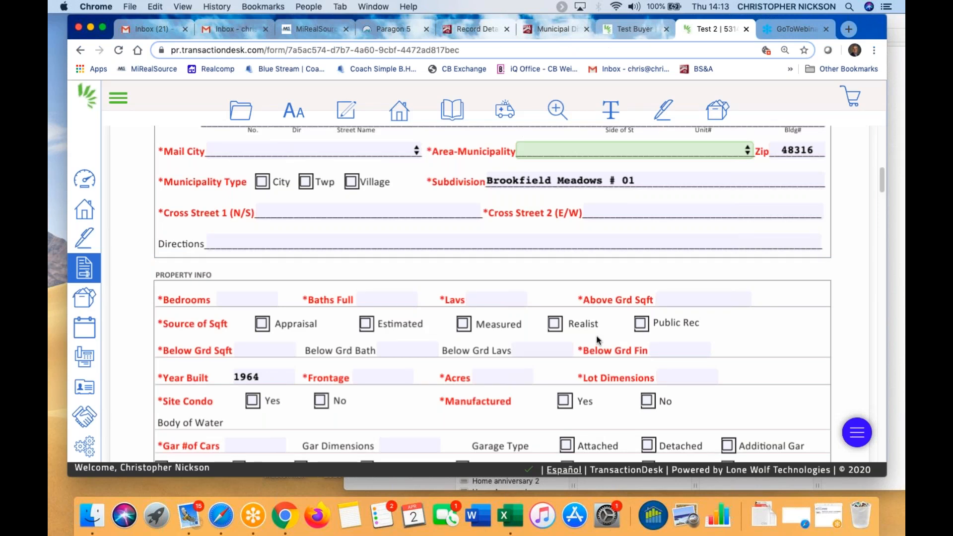
click(691, 298)
text(1597)
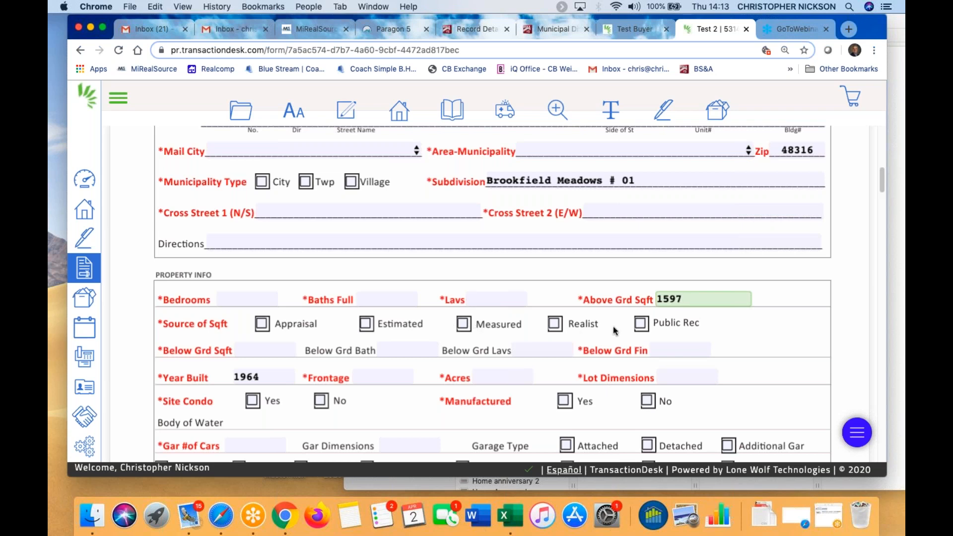
click(641, 325)
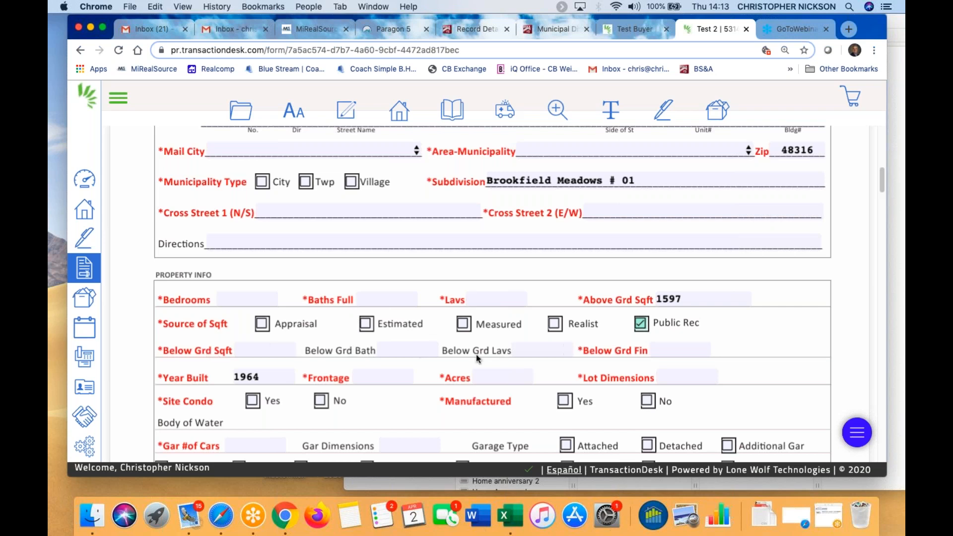
Move to the Bedrooms and Frontage fields, then switch back to the BS&A property record
click(252, 300)
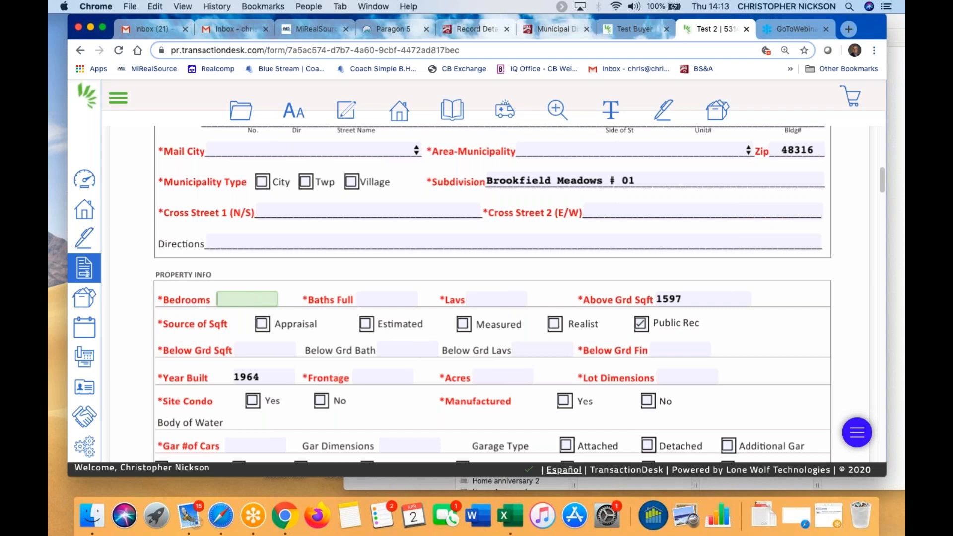
scroll(323, 383, down, 2)
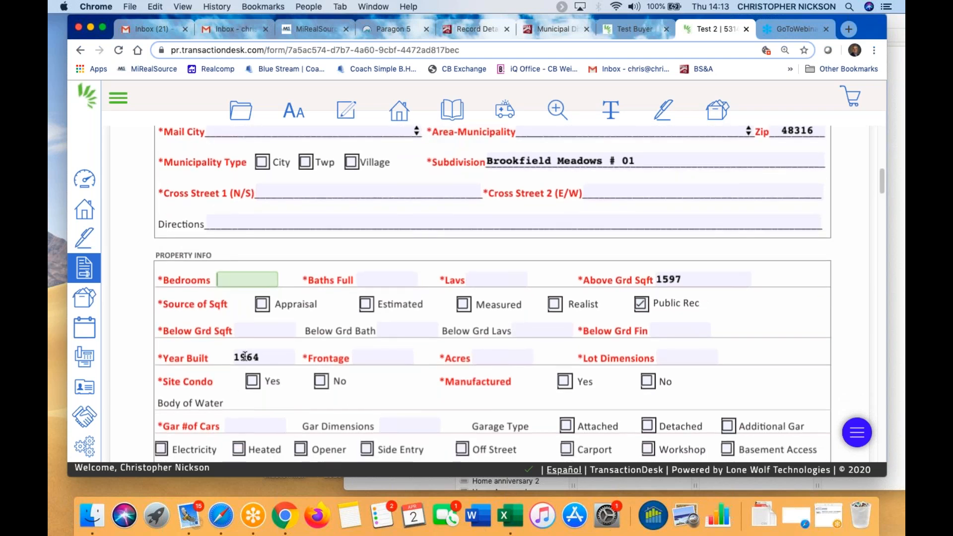
click(381, 357)
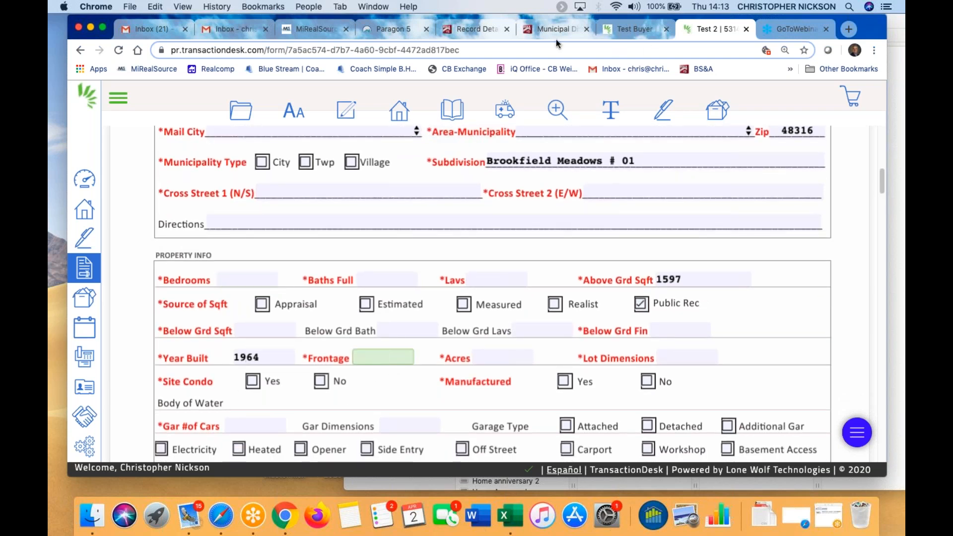
click(472, 28)
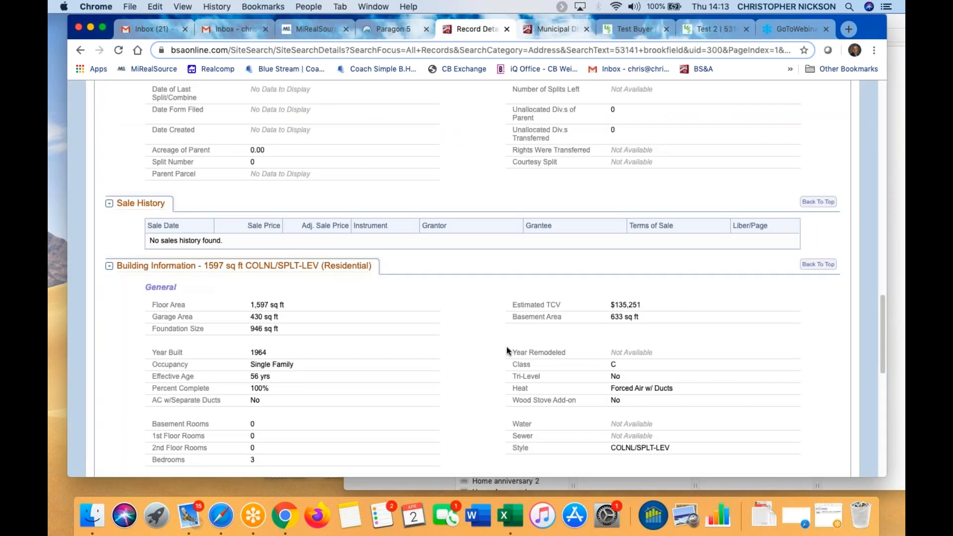
On the data sheet, enter Frontage 90 and Lot Dimensions 90x160
scroll(508, 343, up, 5)
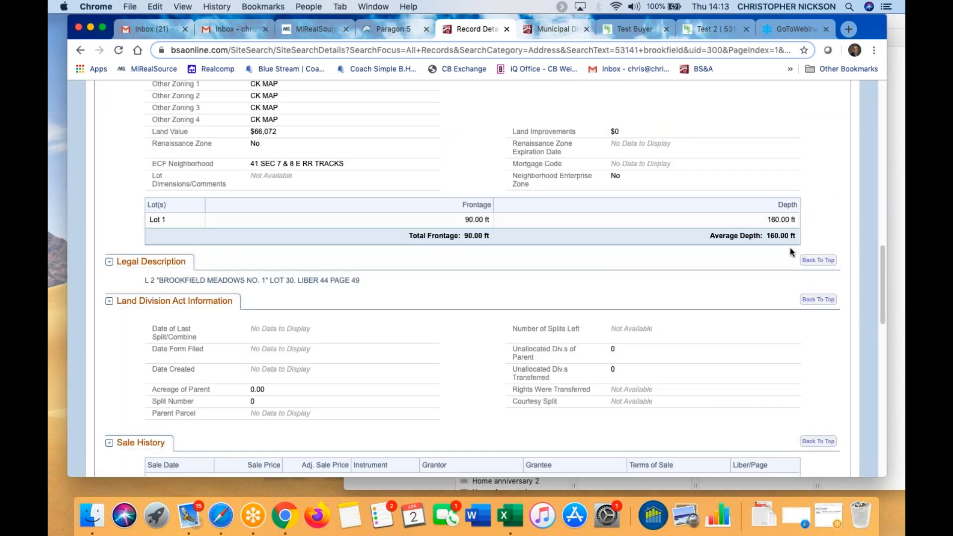
click(648, 30)
click(715, 28)
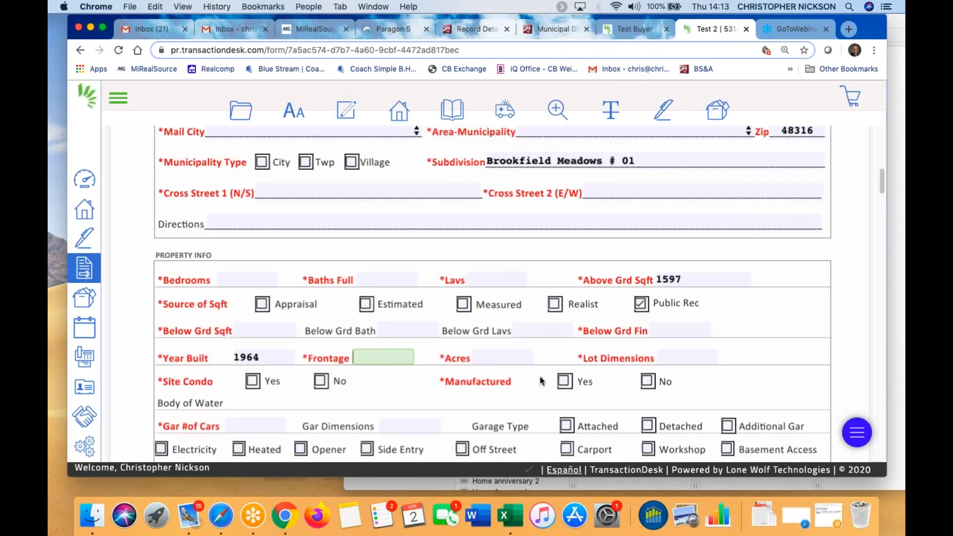
text(90)
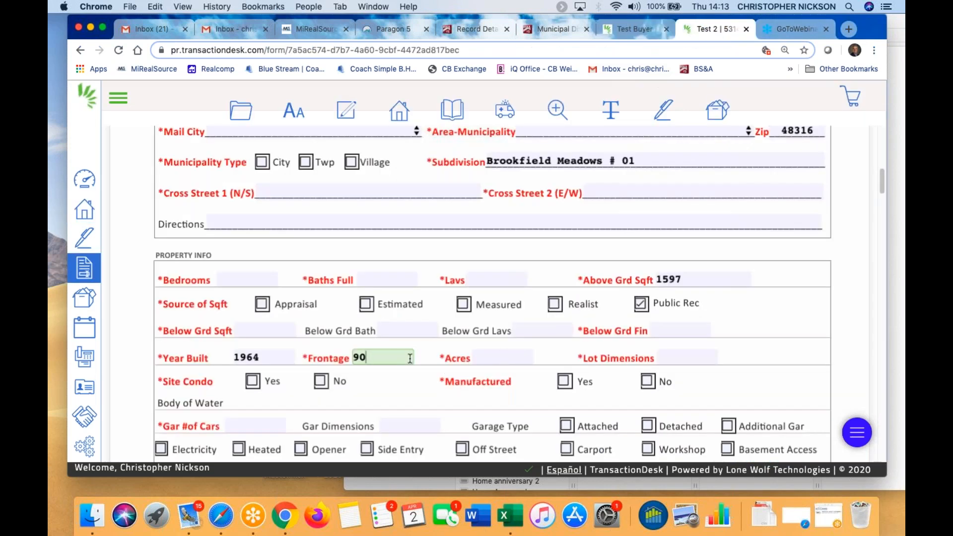
click(677, 357)
text(90)
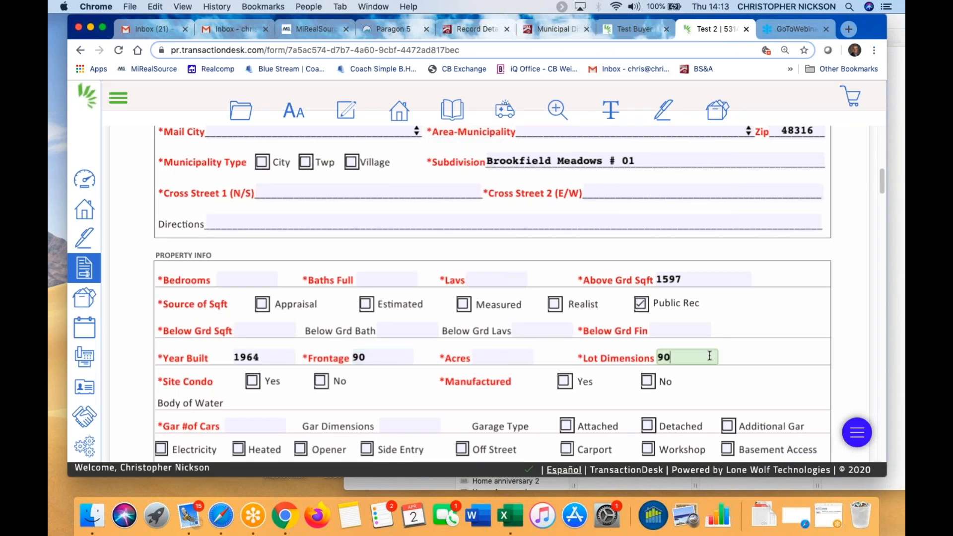
text(x160)
Go back to the BS&A property record and bring its 2020 tax figures into view
scroll(298, 398, down, 5)
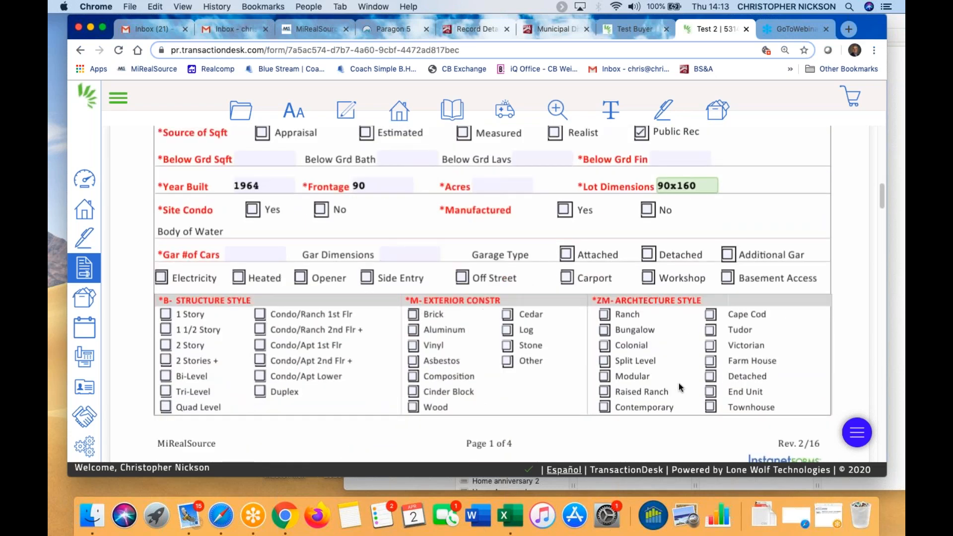
scroll(432, 412, down, 6)
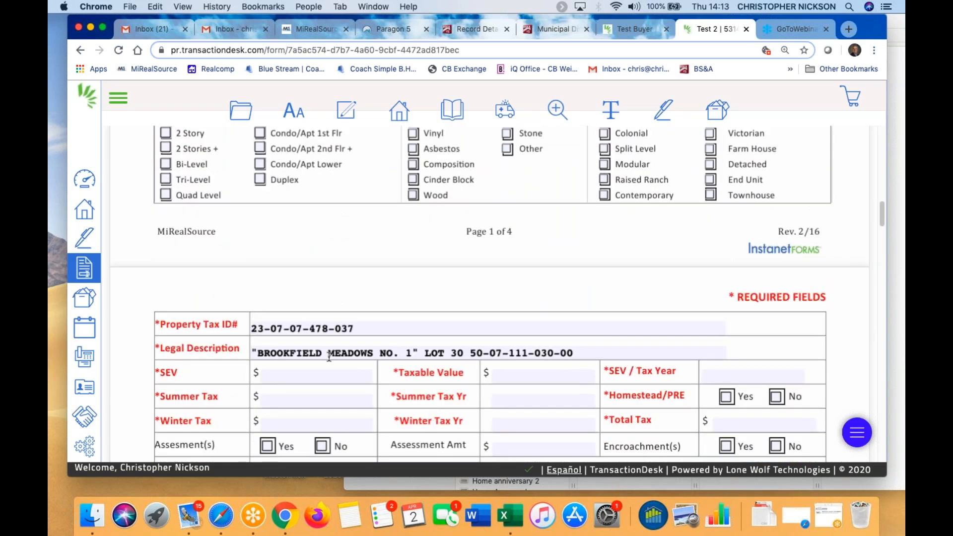
scroll(326, 385, down, 1)
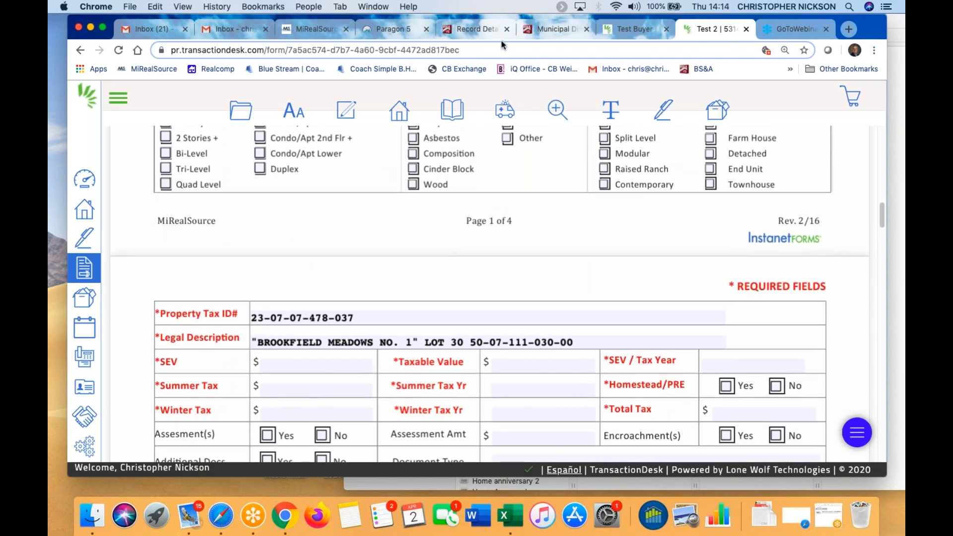
click(484, 28)
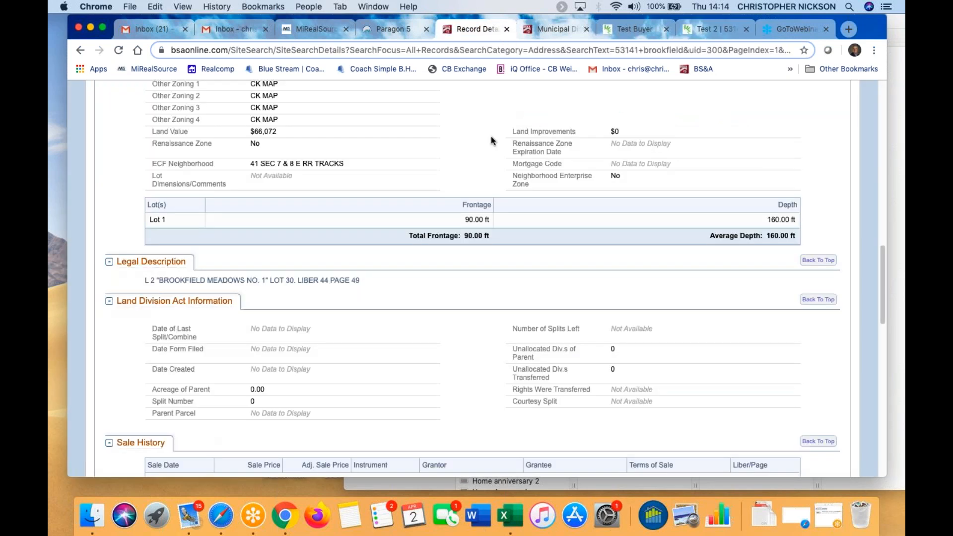
scroll(491, 136, up, 8)
scroll(538, 180, up, 5)
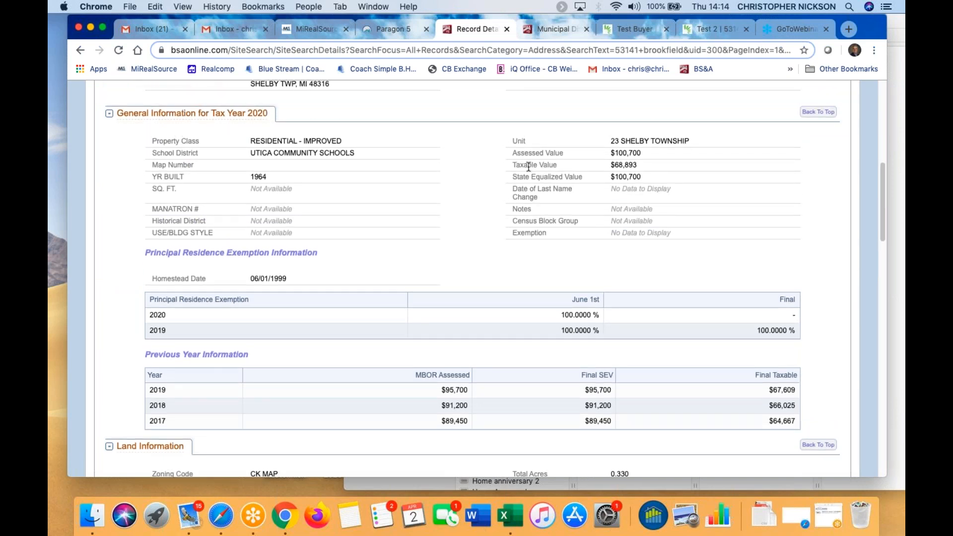
Show the BS&A Tax History of summer and winter bills, then switch to the Test Buyer transaction's contacts
scroll(529, 167, down, 10)
scroll(528, 167, up, 2)
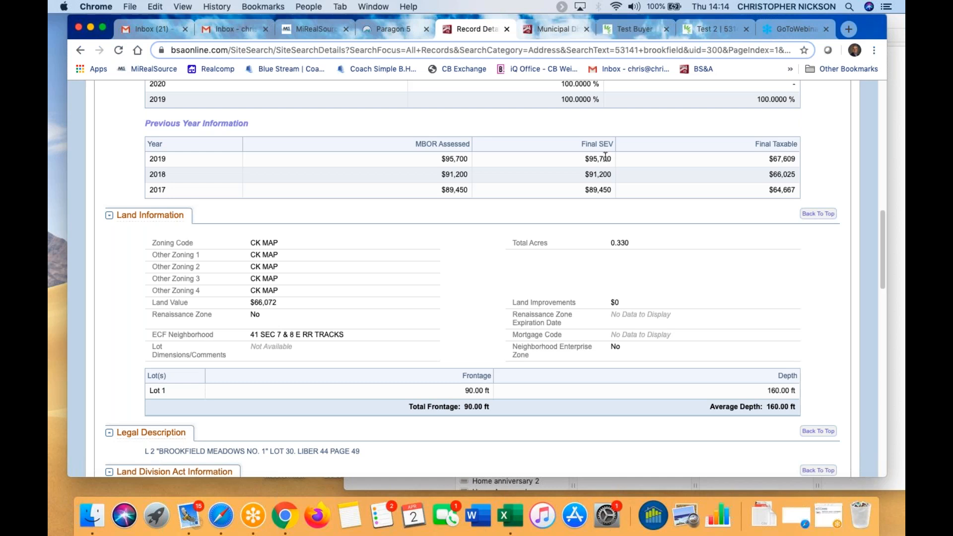
scroll(752, 168, up, 2)
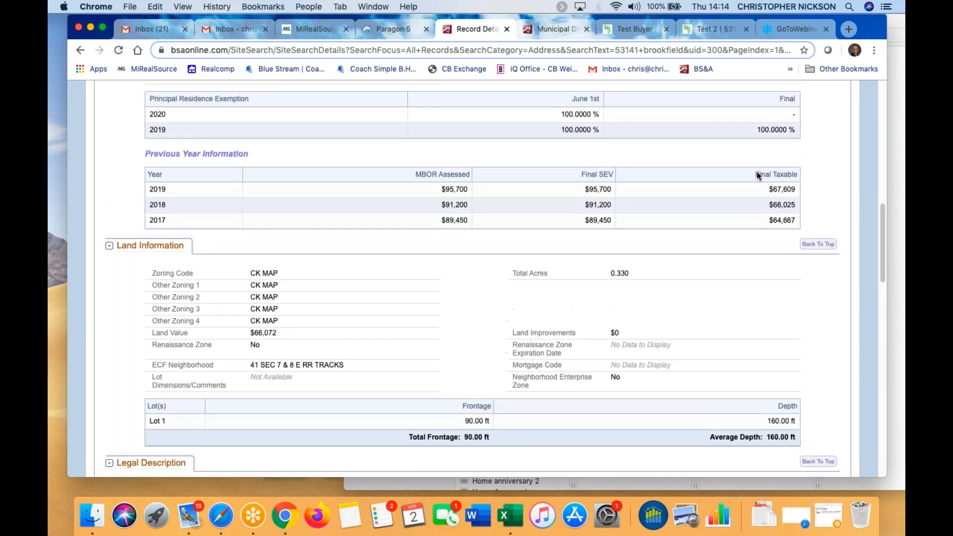
scroll(758, 174, up, 2)
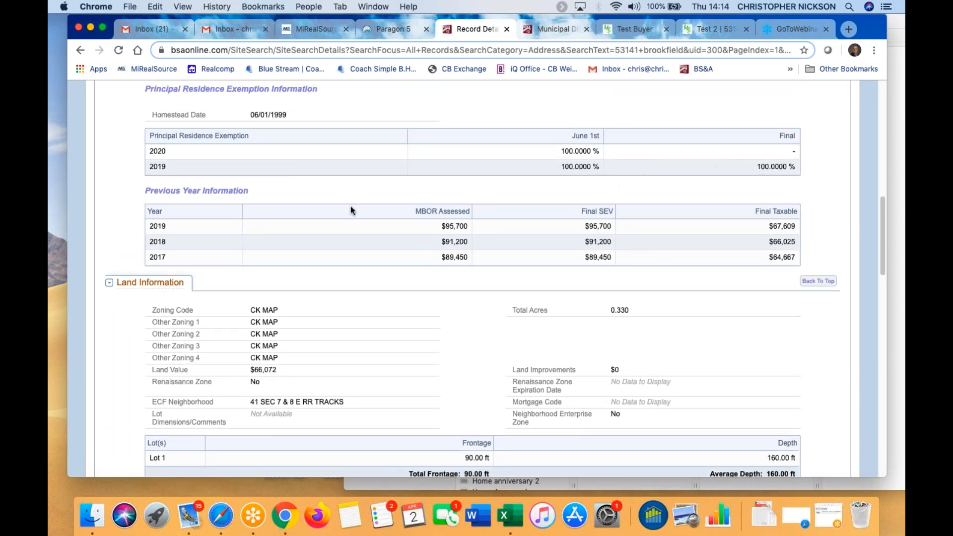
scroll(447, 330, down, 1)
scroll(447, 330, up, 5)
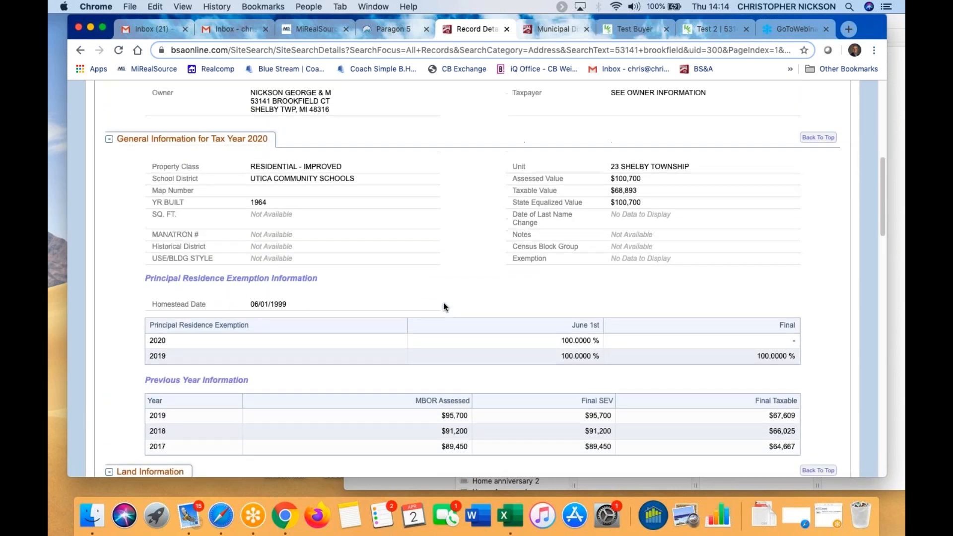
scroll(443, 303, up, 1)
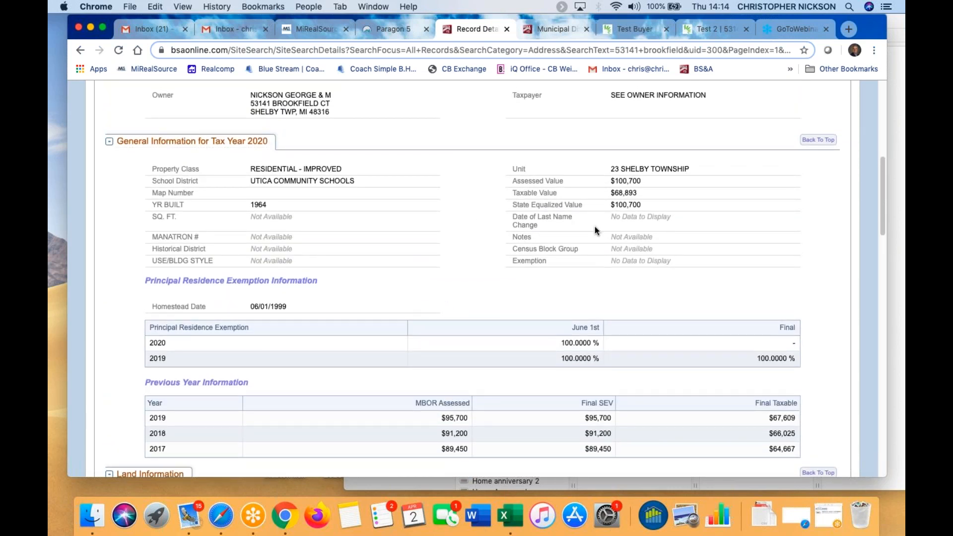
scroll(594, 226, up, 5)
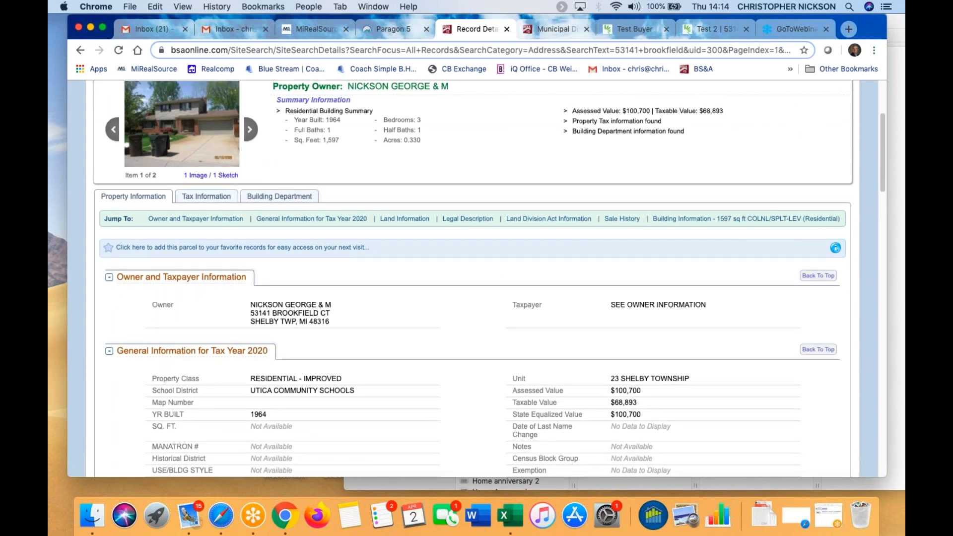
click(201, 196)
scroll(201, 196, down, 2)
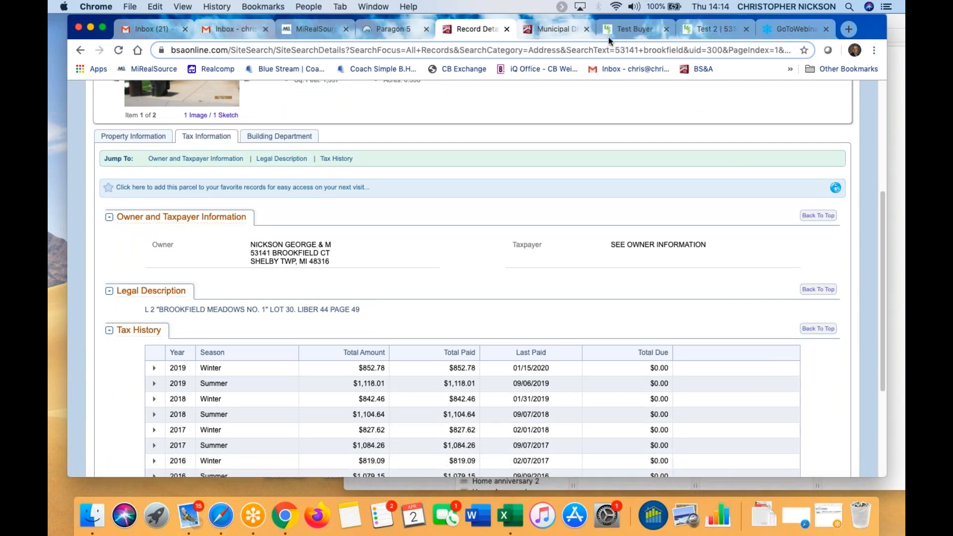
click(647, 25)
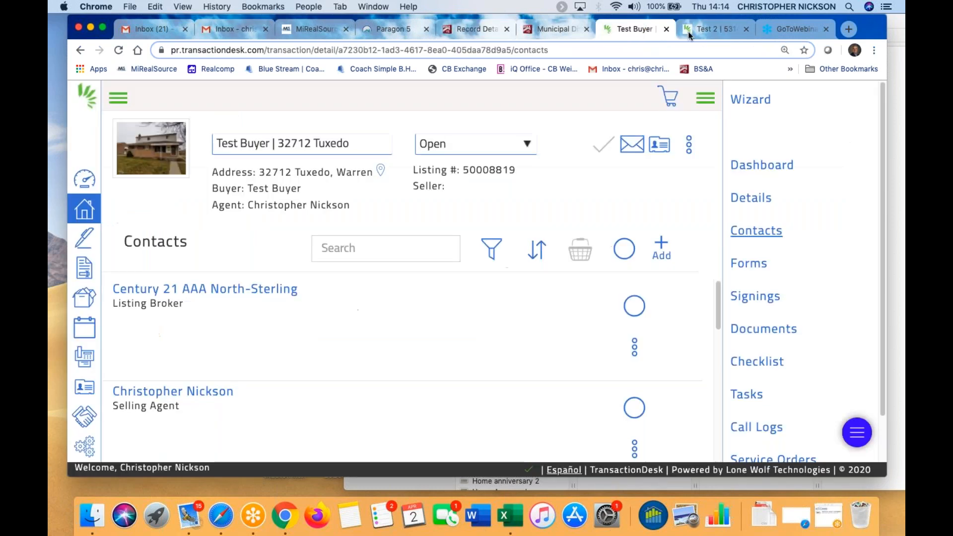
click(717, 25)
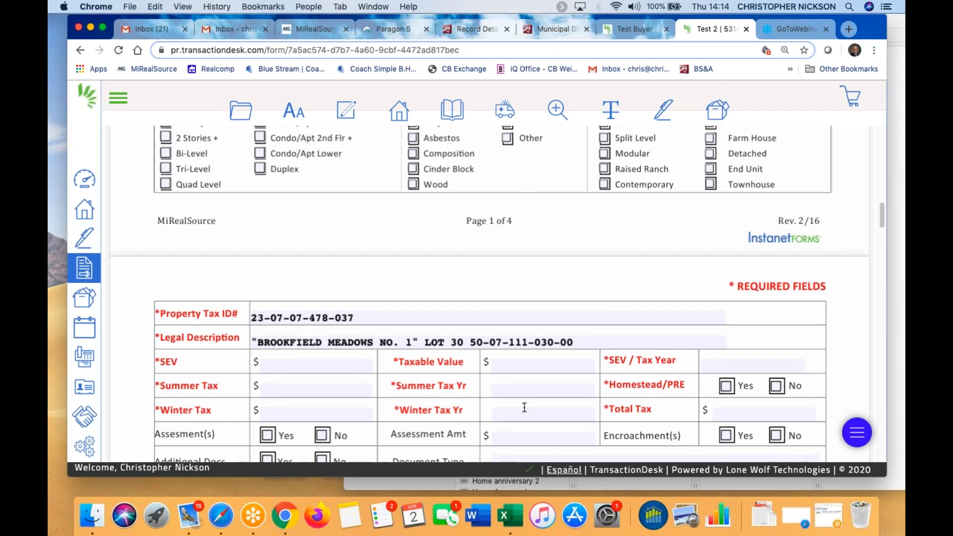
scroll(524, 406, down, 2)
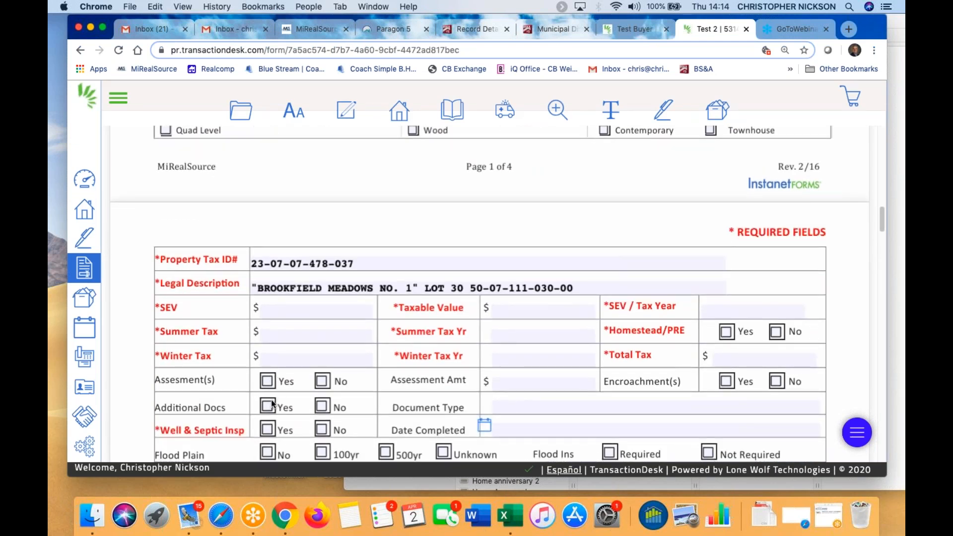
scroll(272, 403, down, 1)
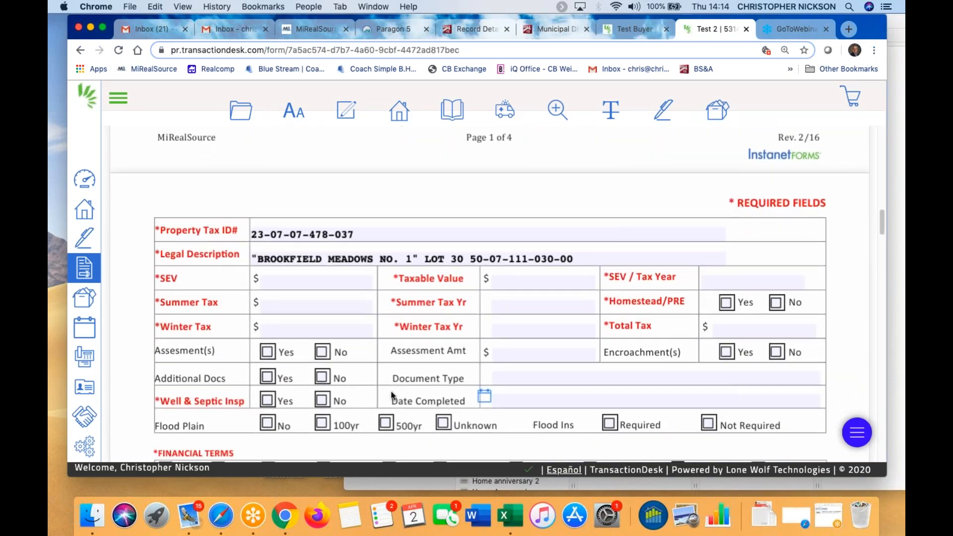
scroll(391, 395, down, 3)
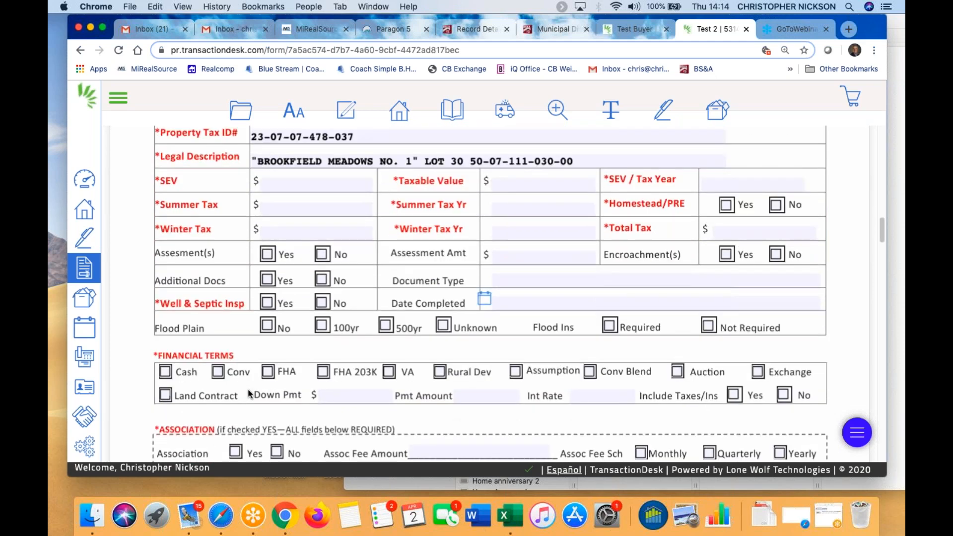
scroll(250, 393, down, 5)
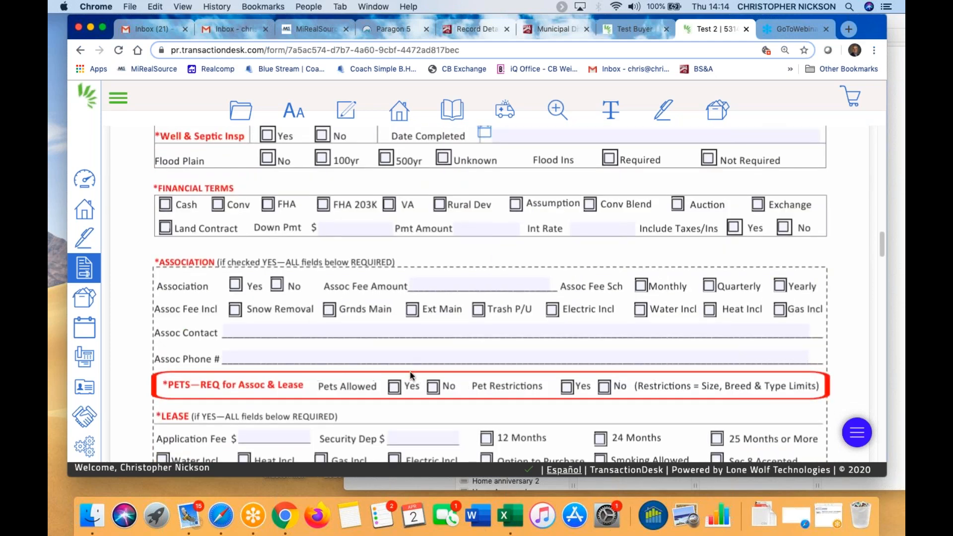
scroll(410, 372, down, 3)
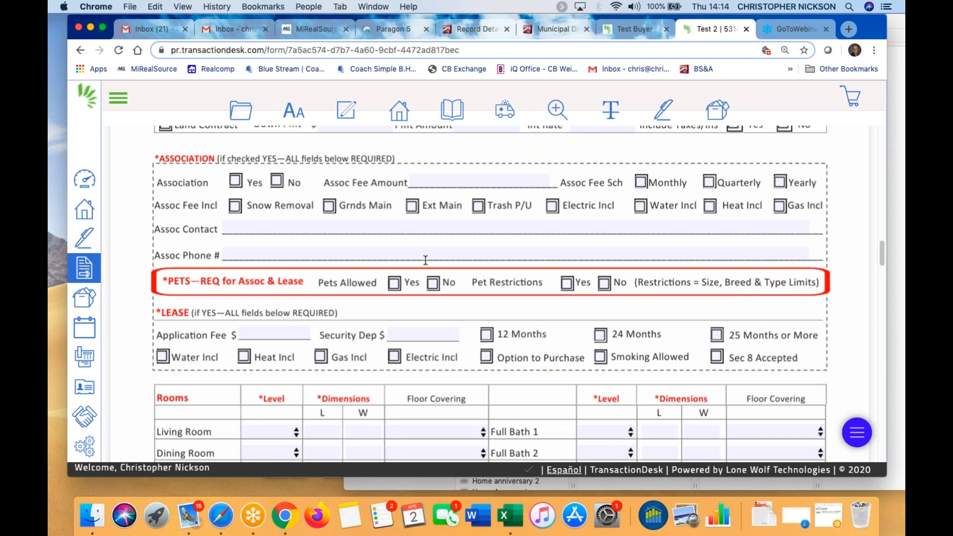
scroll(426, 259, down, 1)
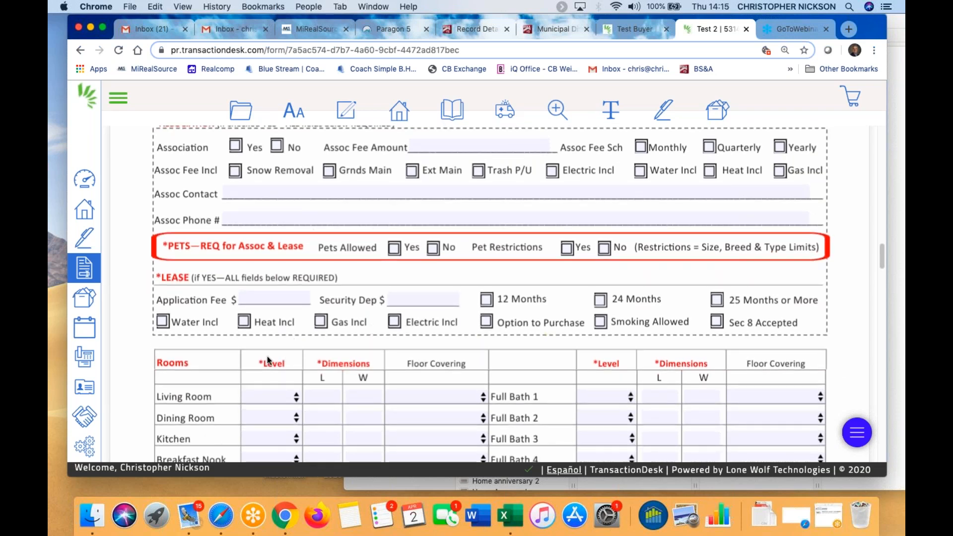
scroll(267, 356, down, 1)
scroll(280, 333, down, 2)
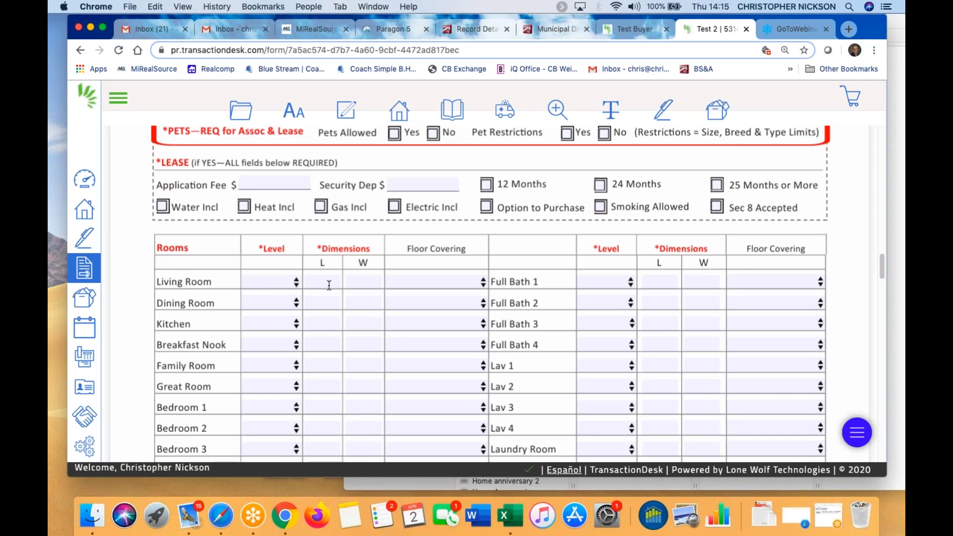
click(297, 284)
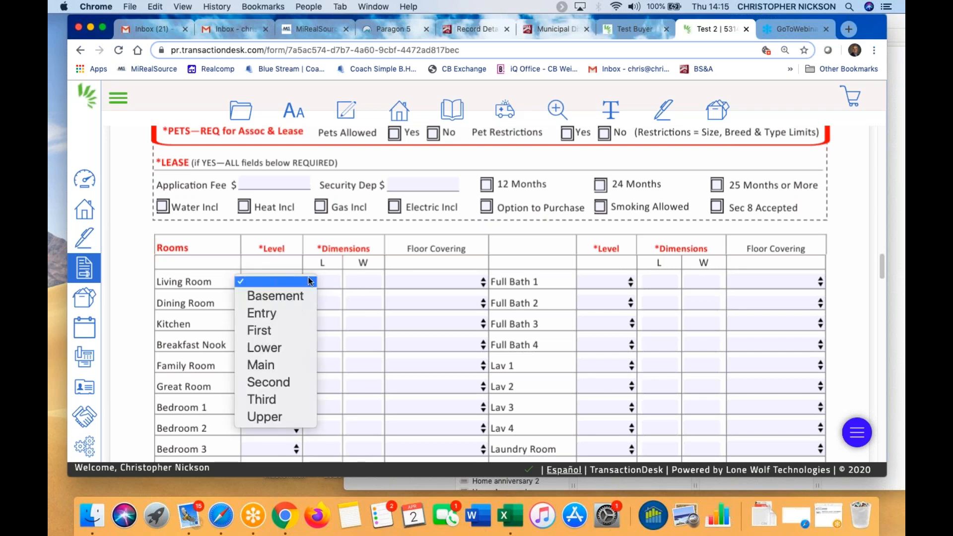
click(484, 282)
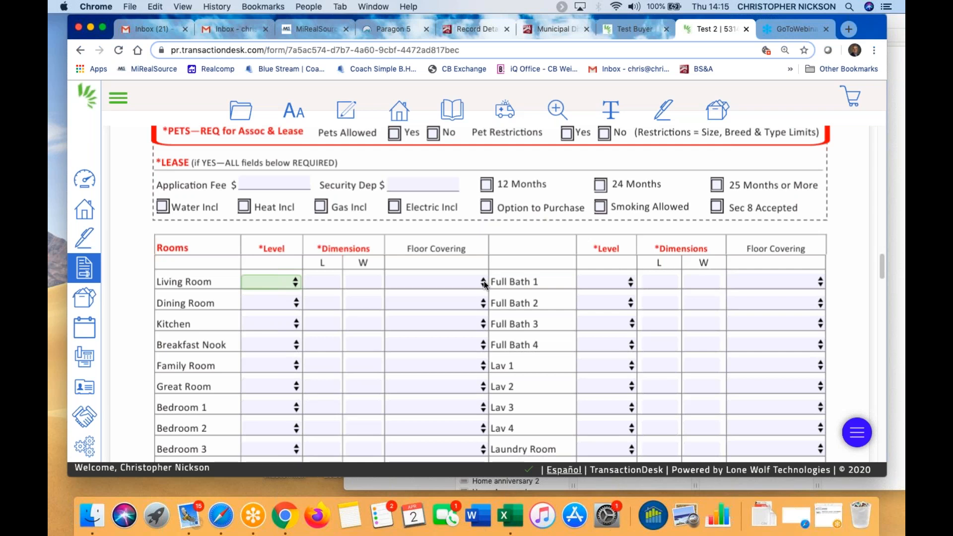
scroll(479, 293, down, 2)
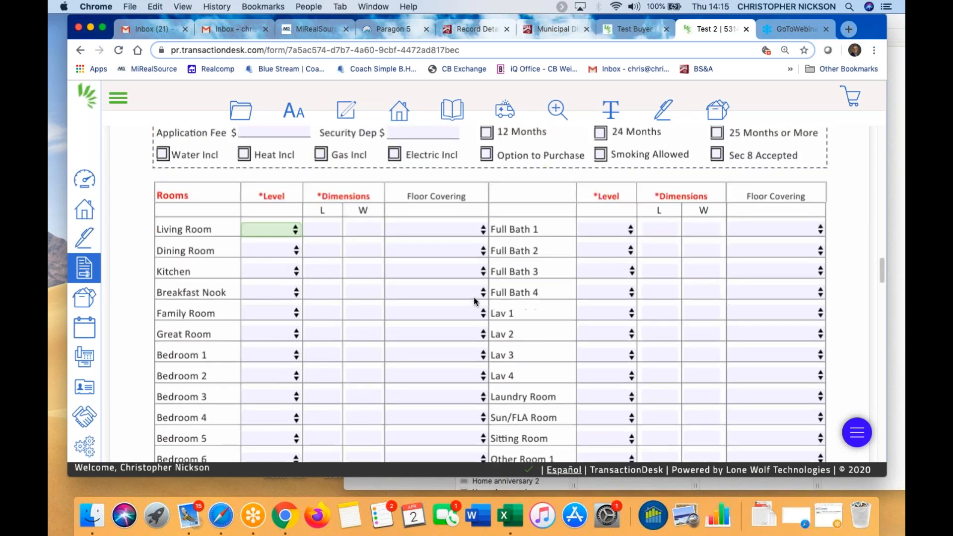
scroll(467, 329, down, 6)
scroll(452, 331, down, 7)
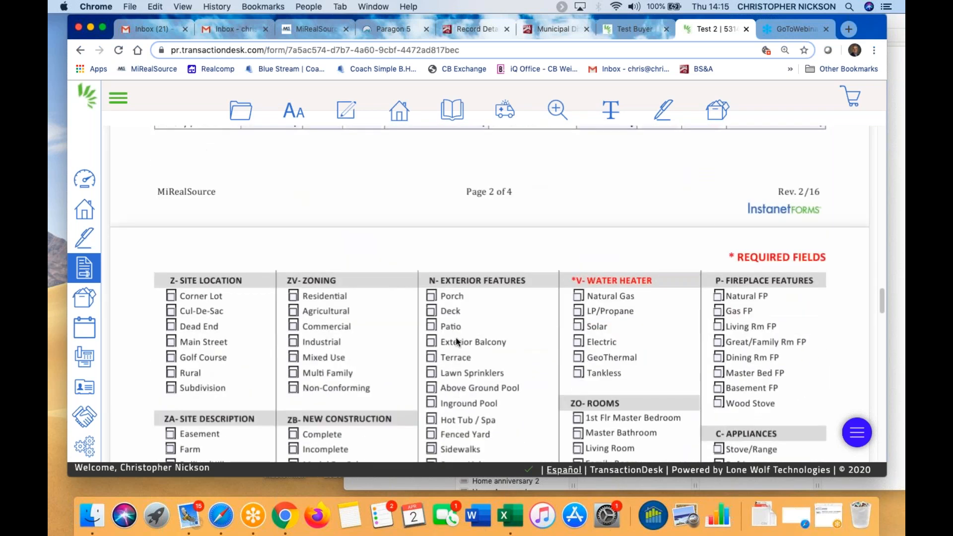
scroll(482, 328, down, 3)
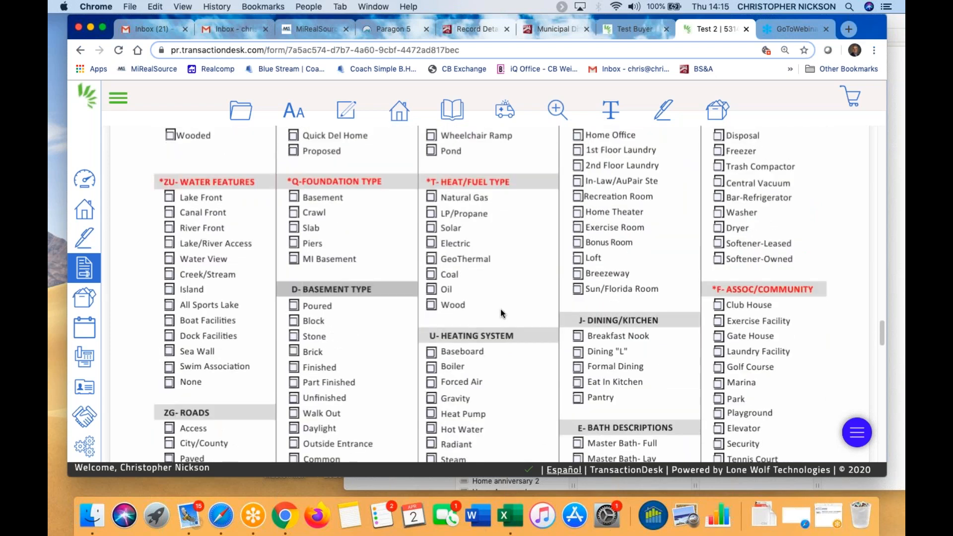
scroll(490, 307, down, 10)
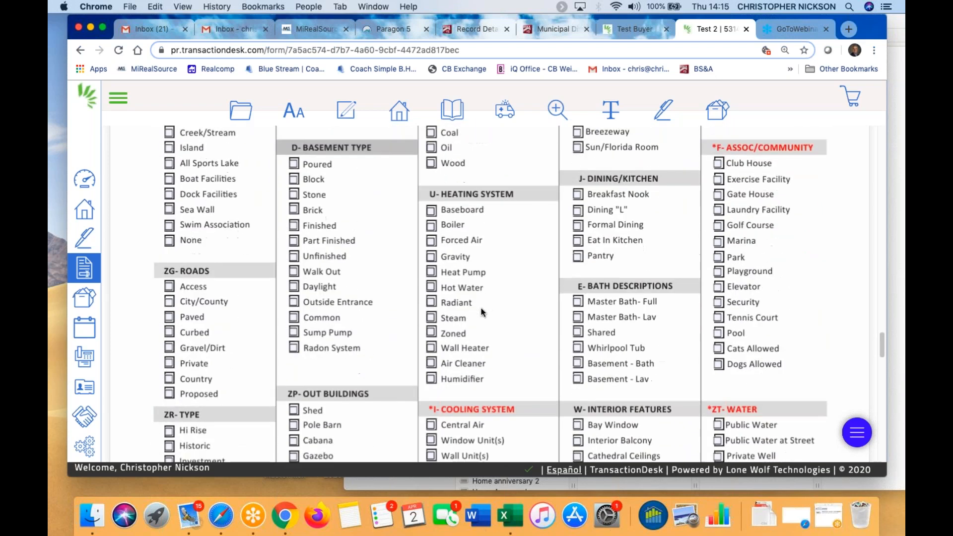
scroll(481, 330, down, 2)
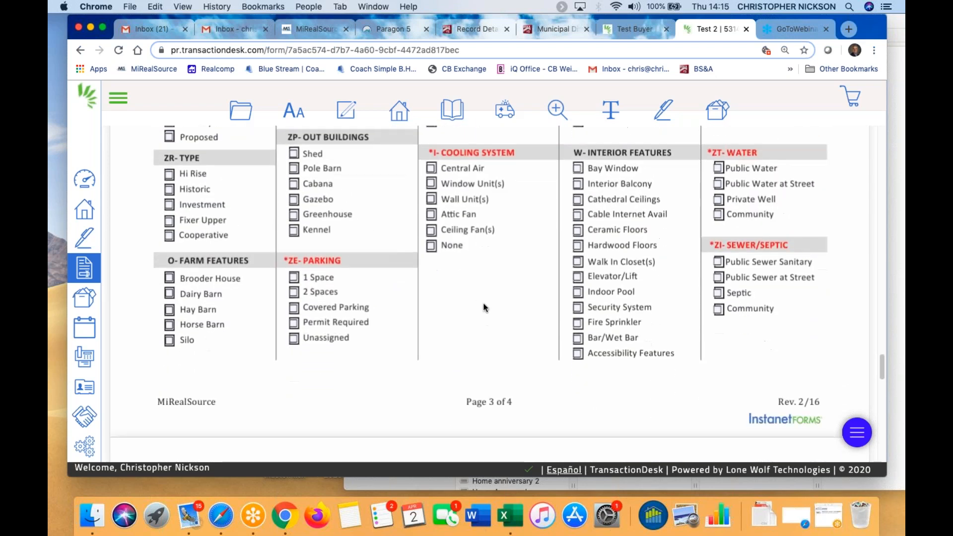
scroll(589, 332, down, 9)
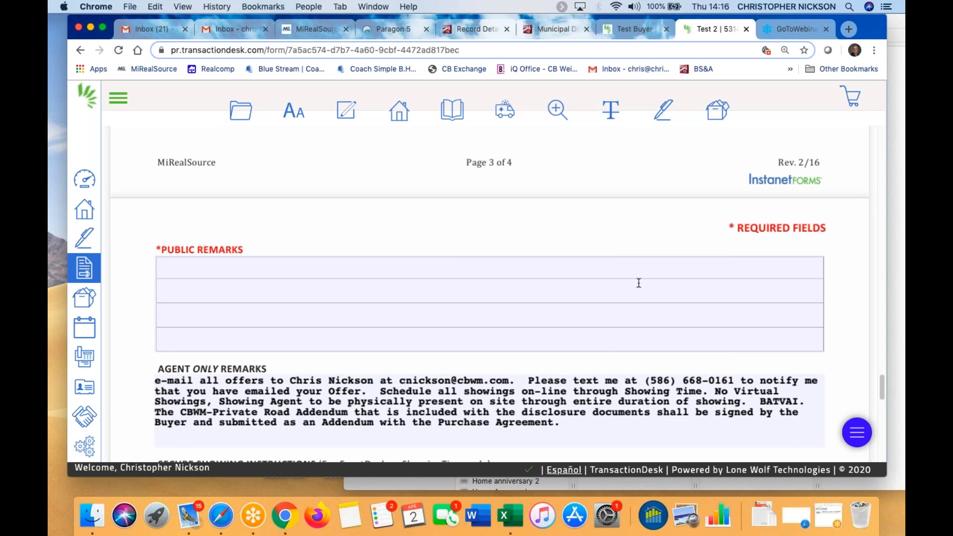
scroll(639, 280, down, 2)
scroll(640, 282, up, 1)
scroll(638, 281, down, 2)
scroll(153, 227, up, 2)
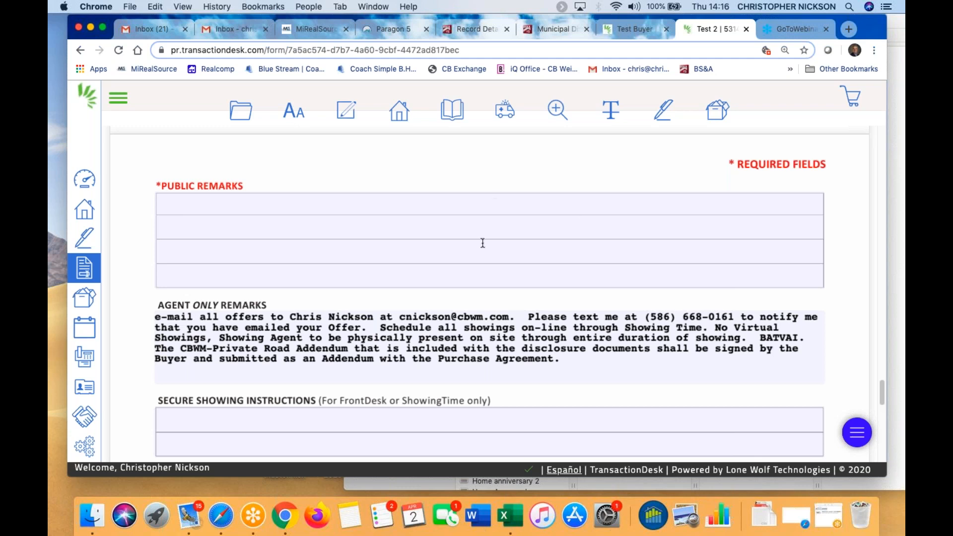
scroll(502, 238, down, 10)
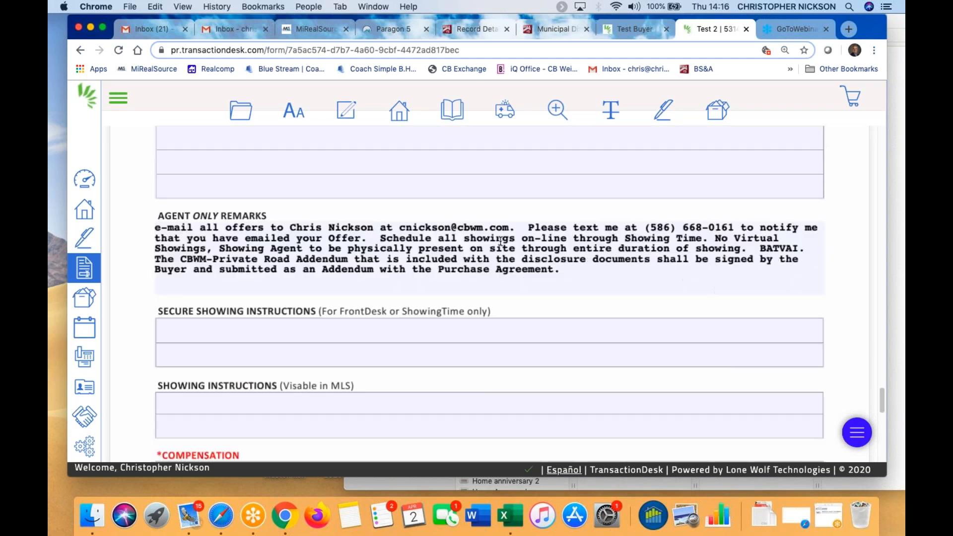
scroll(351, 306, down, 3)
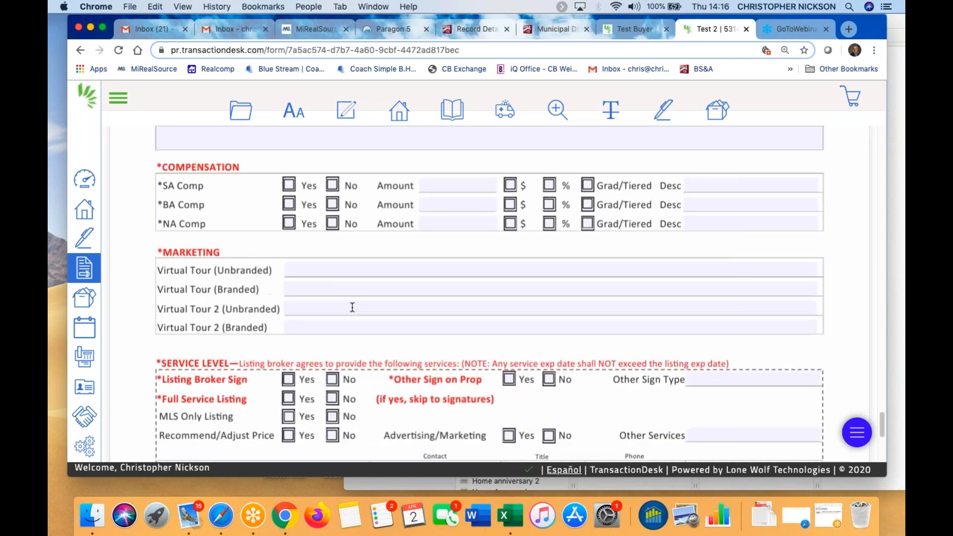
scroll(450, 375, down, 4)
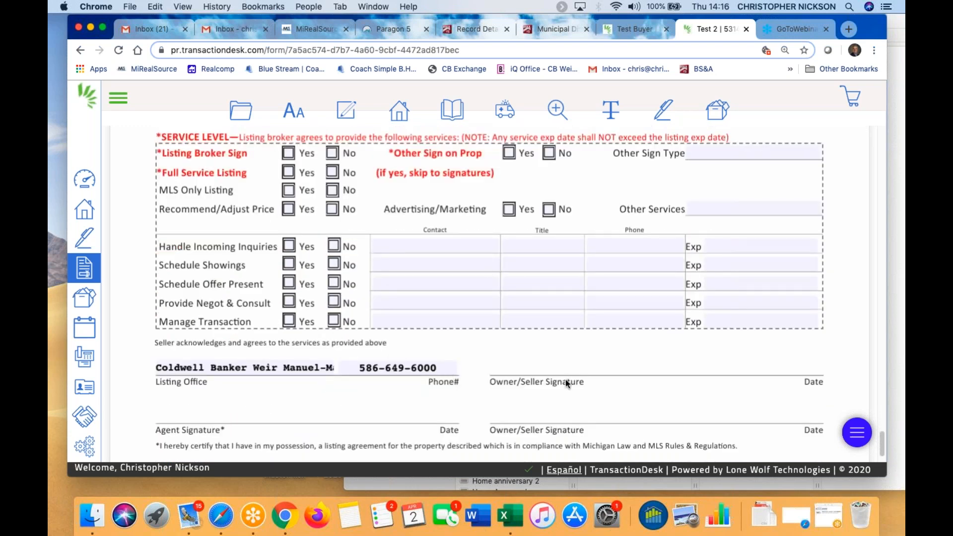
scroll(564, 381, down, 3)
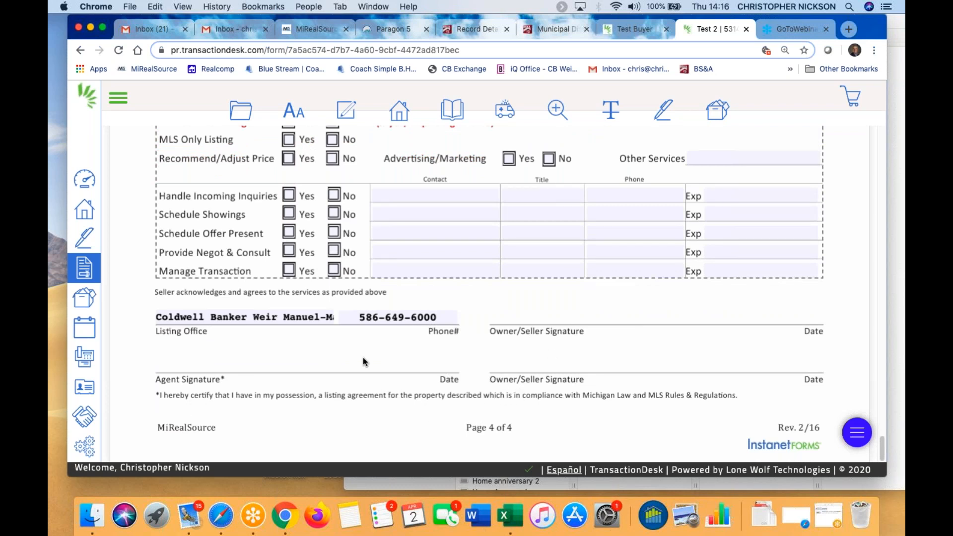
scroll(363, 356, up, 20)
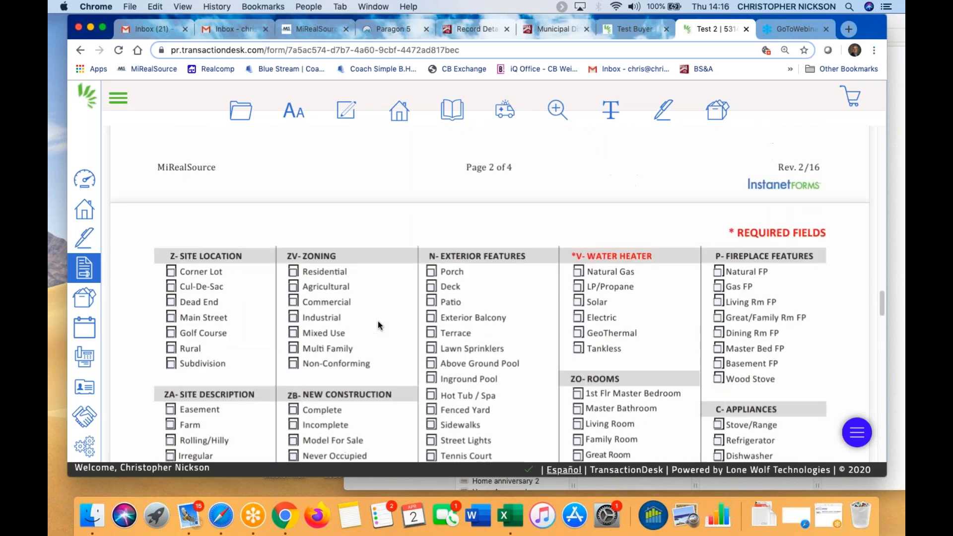
scroll(490, 294, up, 6)
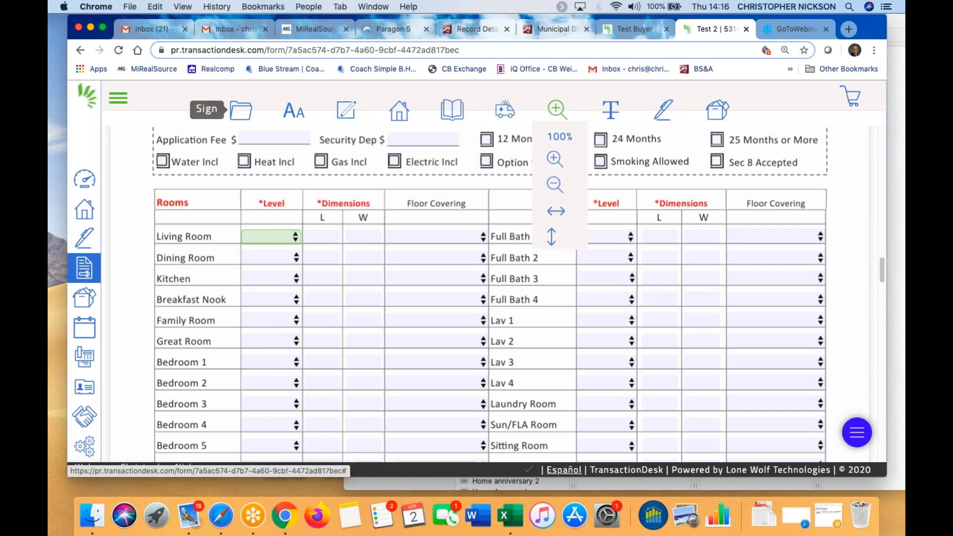
Enlarge the data sheet to 150% and show Property Info with Frontage 90 and Lot Dimensions 90x160
mouse_move(241, 110)
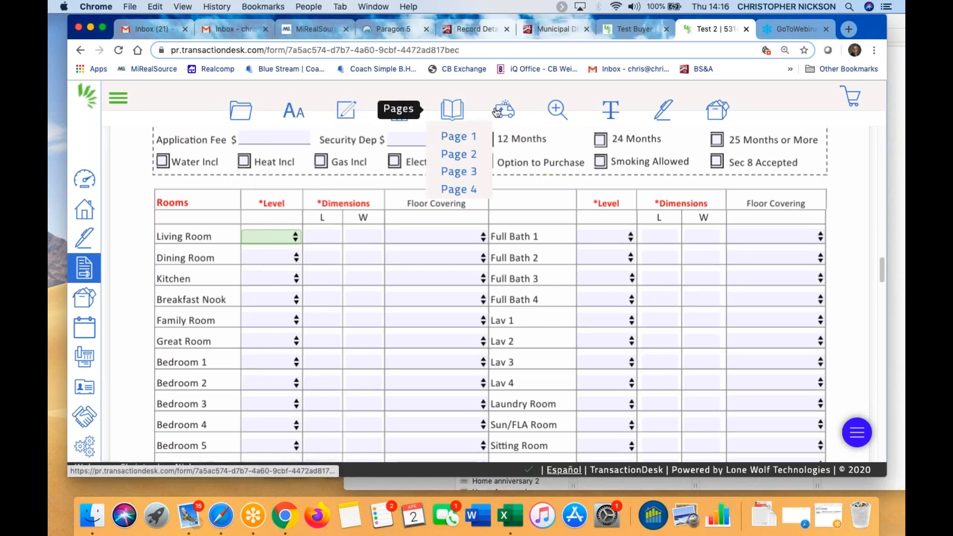
mouse_move(540, 108)
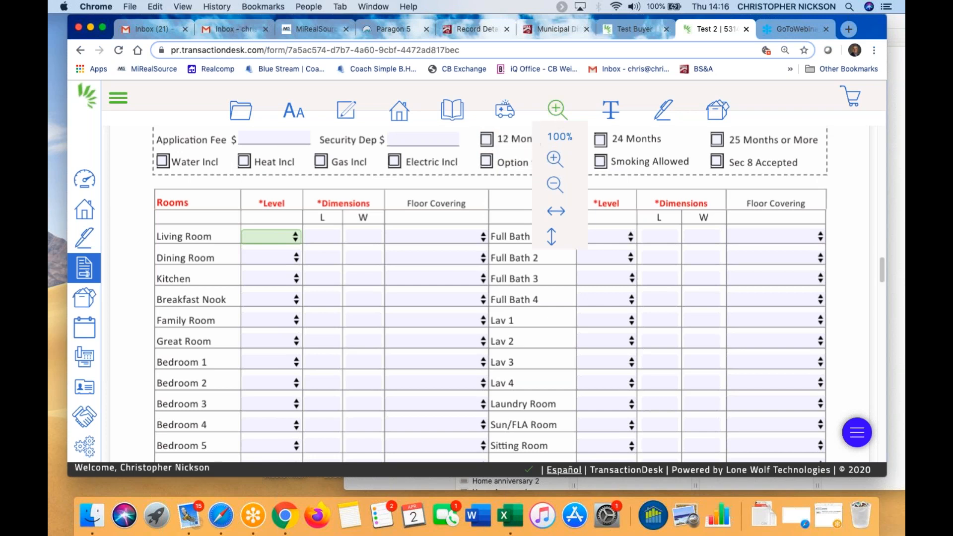
click(555, 183)
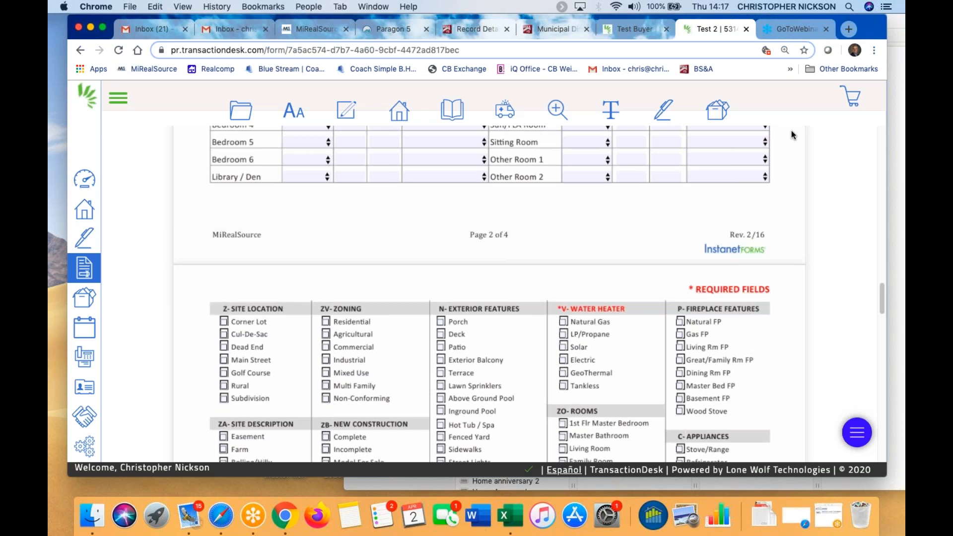
key(super+minus)
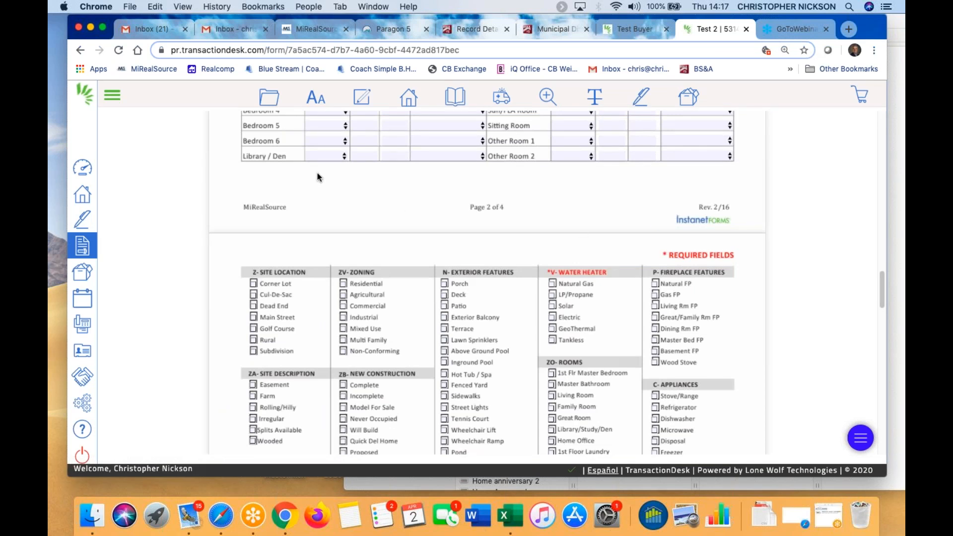
scroll(318, 177, down, 1)
key(super+plus)
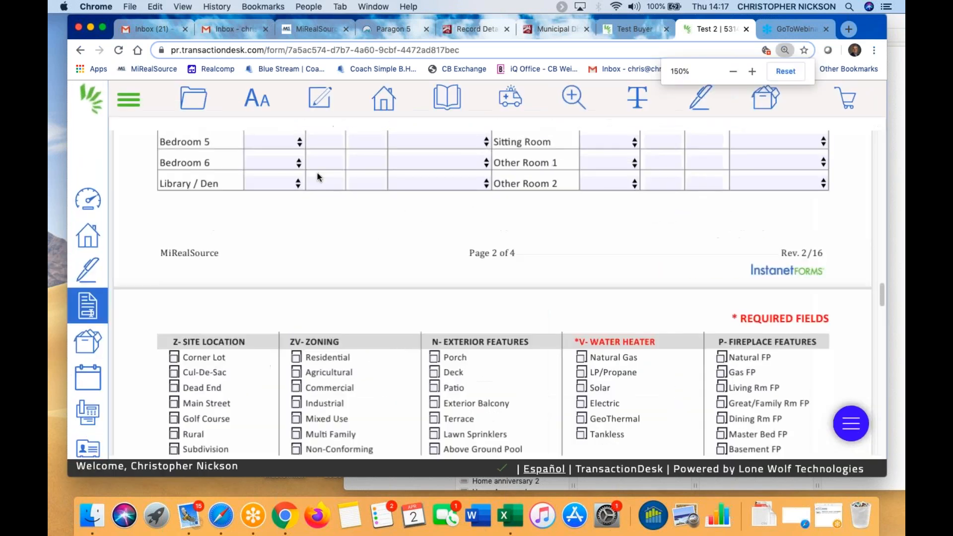
scroll(411, 200, up, 2)
scroll(410, 200, up, 15)
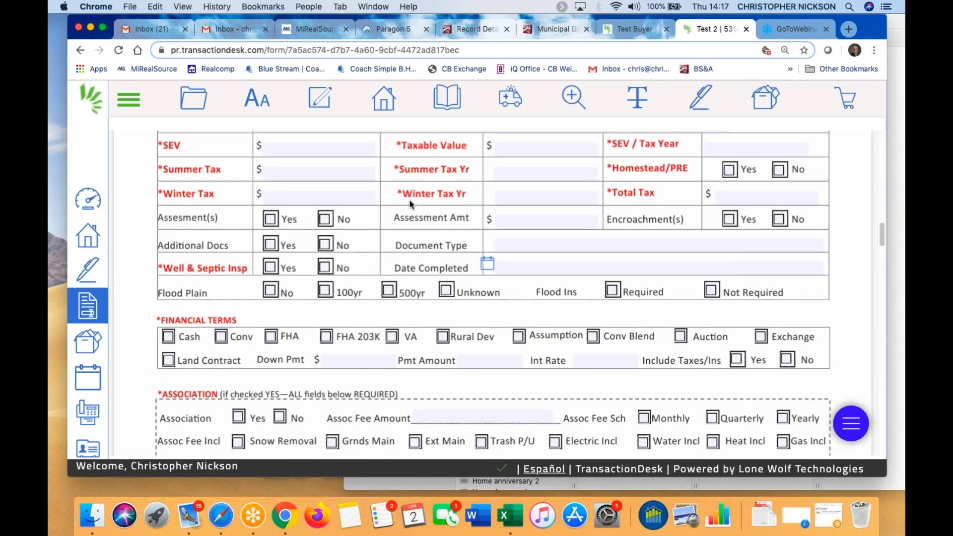
scroll(437, 245, down, 1)
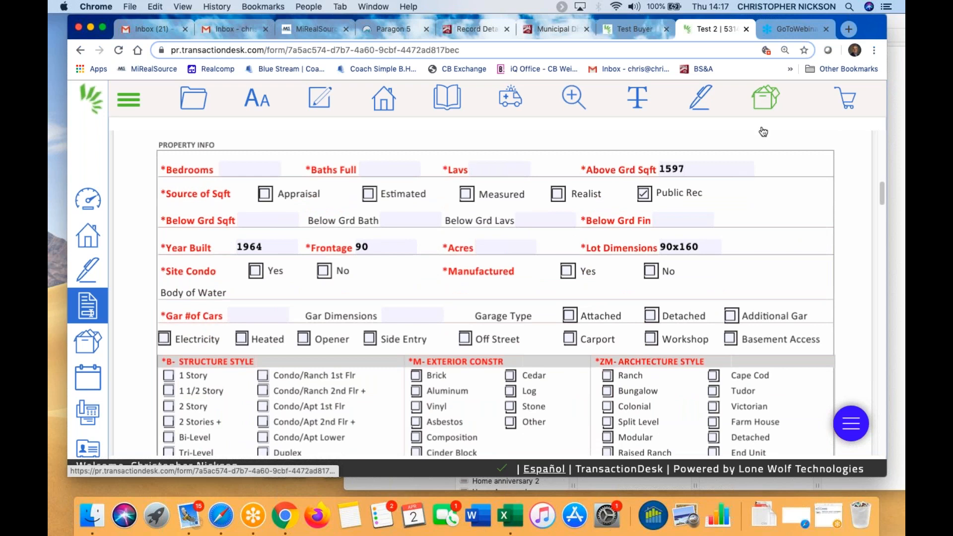
Upload the listing, then dismiss errors for Mail City over 10 characters and missing Area and Expiration Date
click(767, 102)
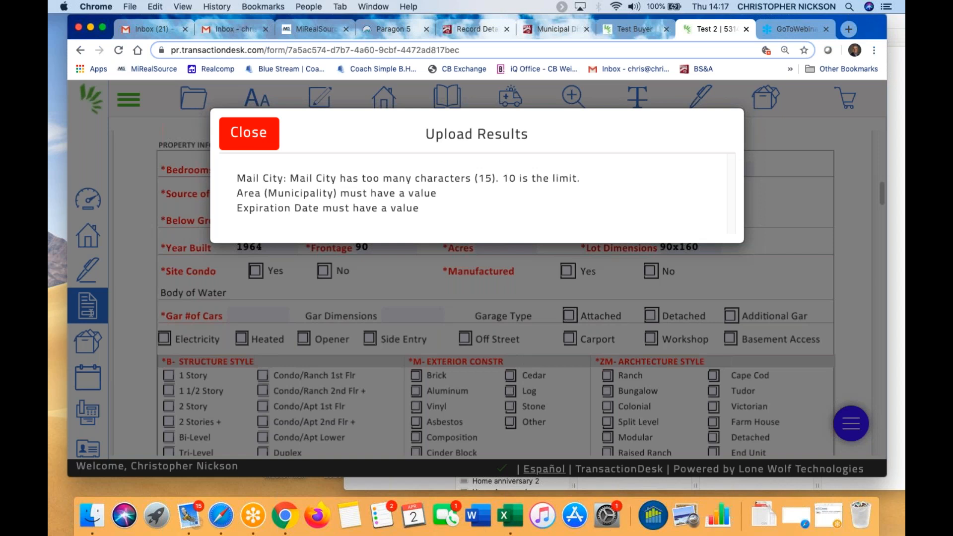
click(274, 137)
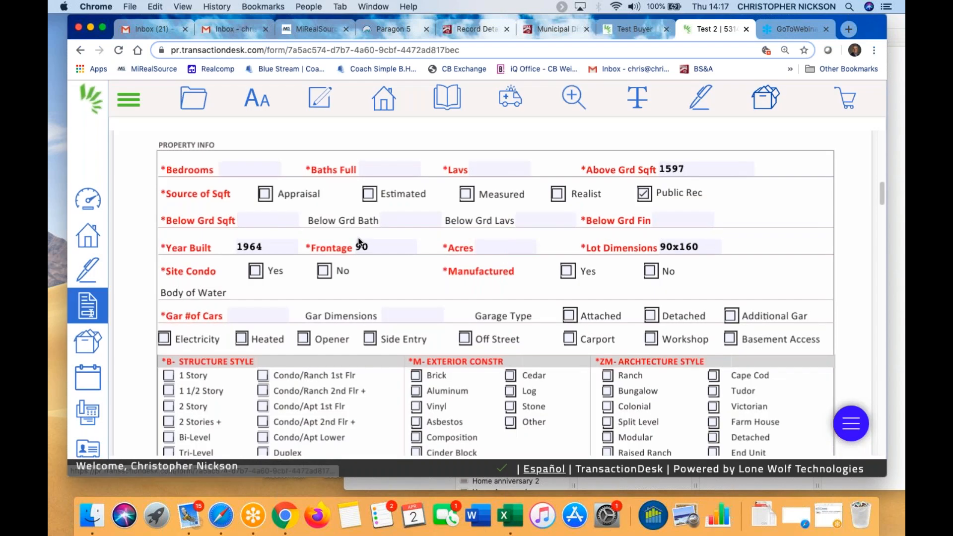
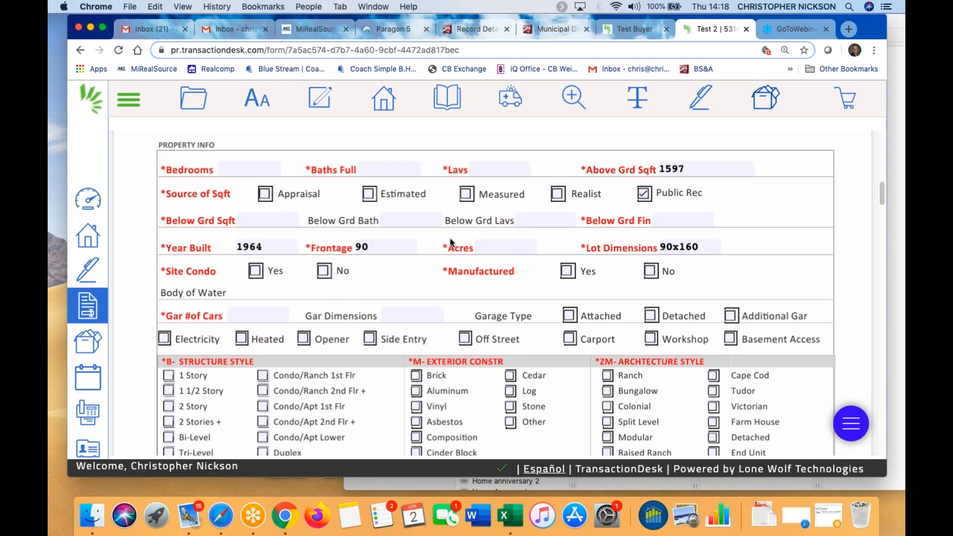
Review the listing form's details (built 1964, lot 90x160, 1597 sq ft) and return to its top
scroll(450, 238, down, 5)
scroll(457, 214, up, 4)
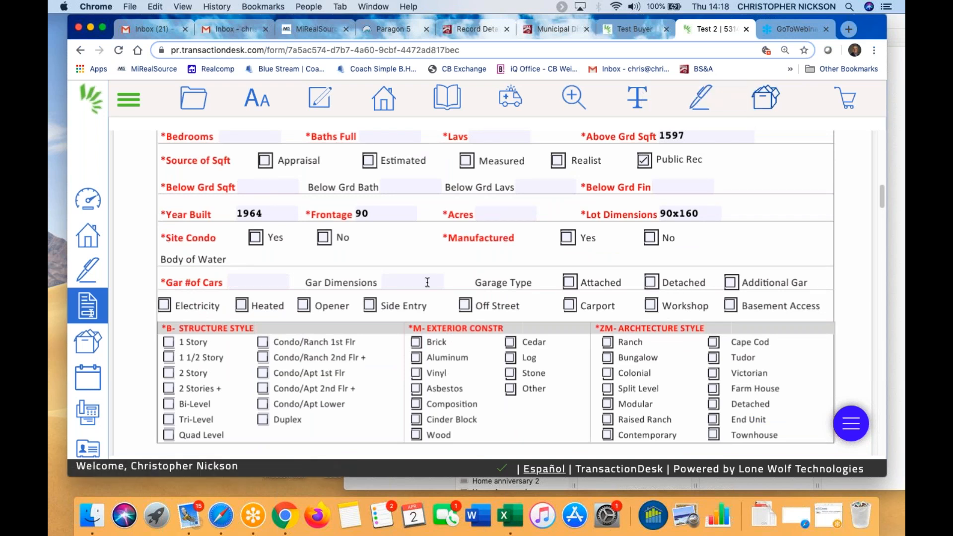
scroll(475, 308, down, 1)
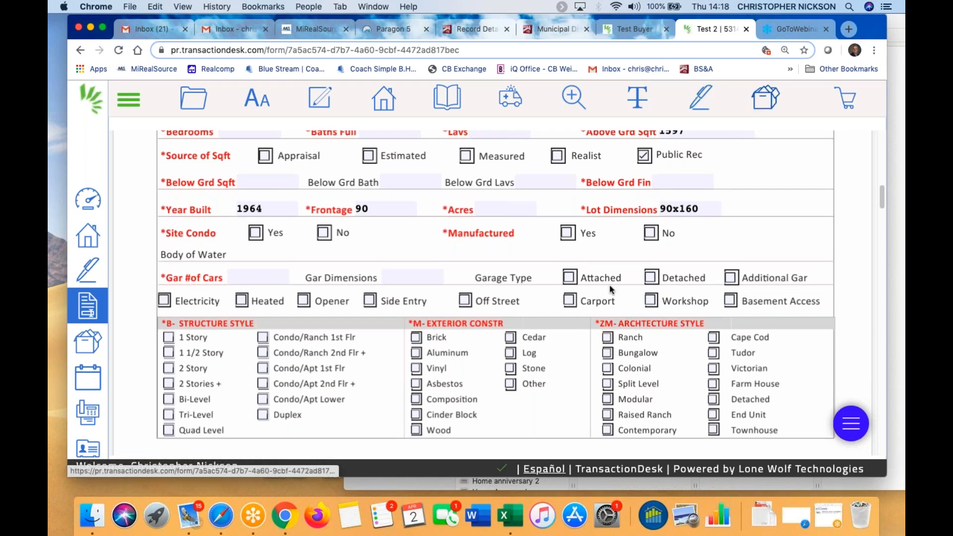
scroll(609, 285, up, 12)
mouse_move(183, 112)
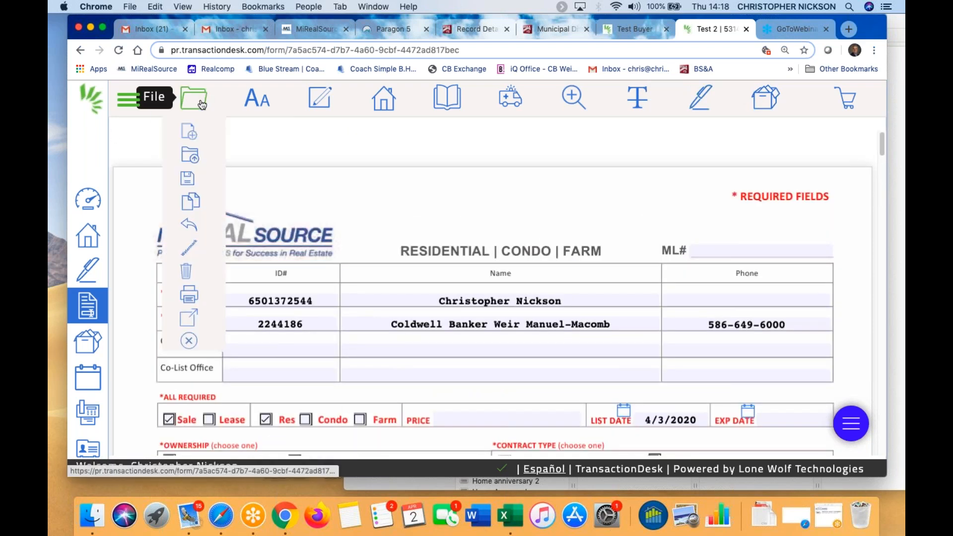
click(189, 341)
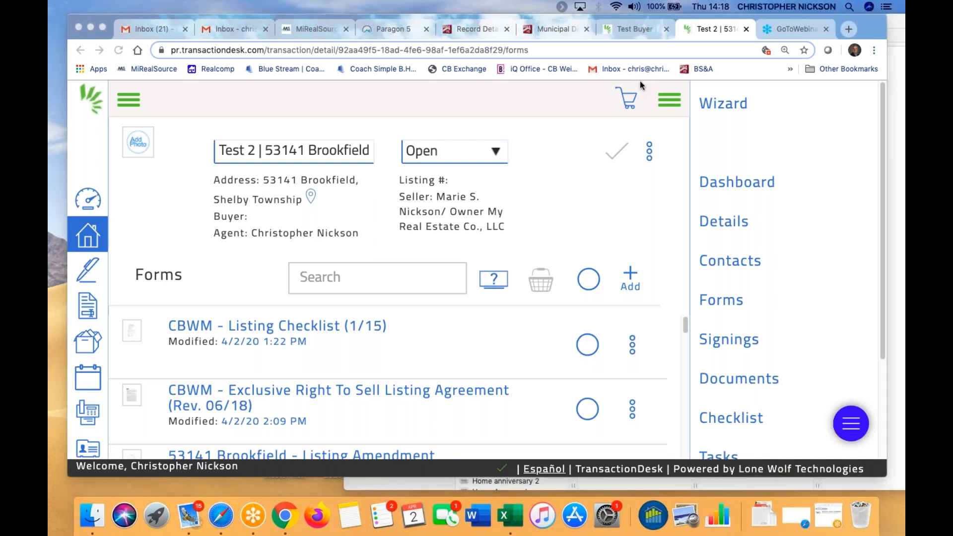
click(627, 28)
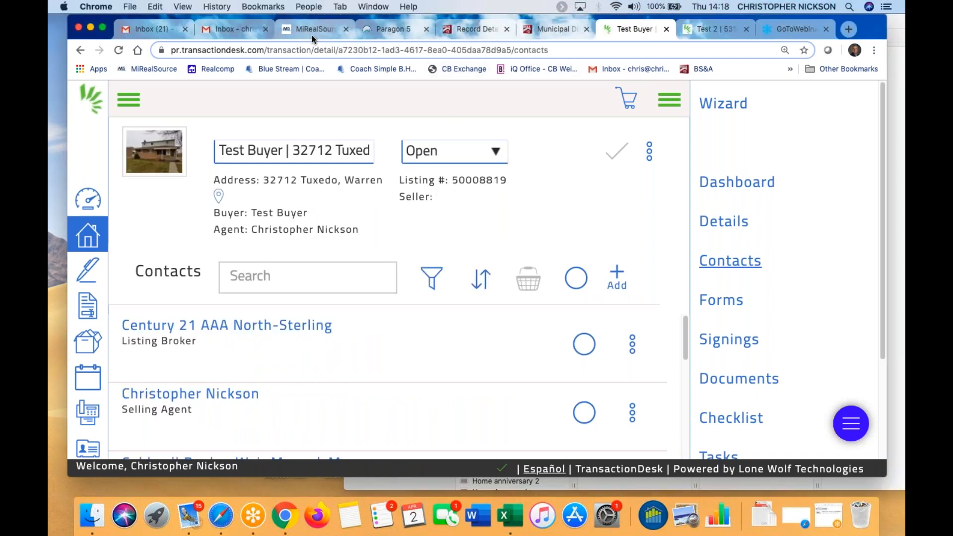
click(405, 31)
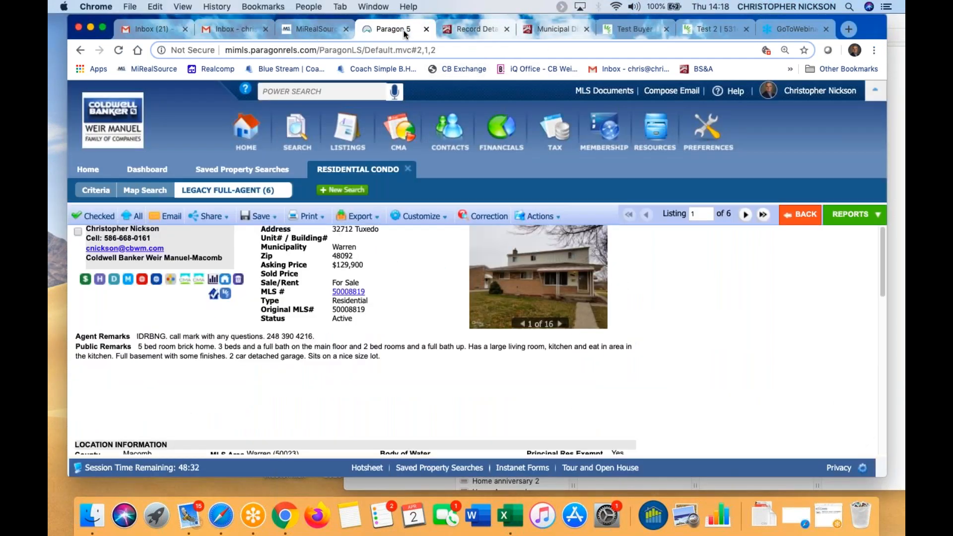
click(226, 294)
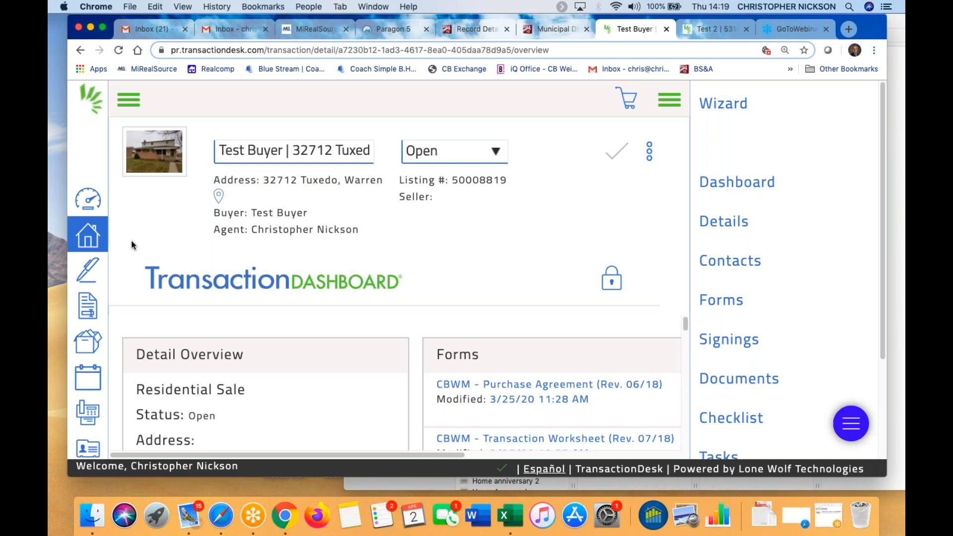
click(340, 151)
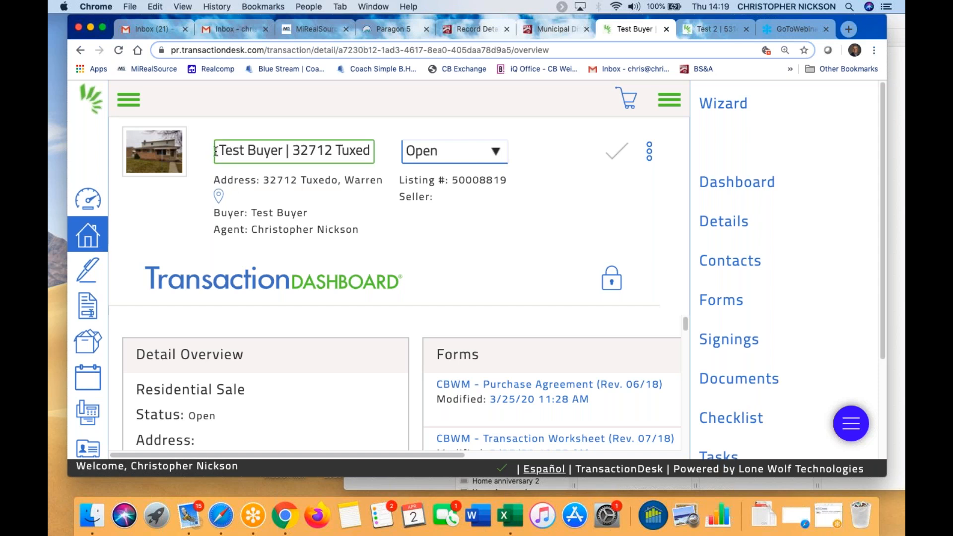
drag(221, 149, 402, 164)
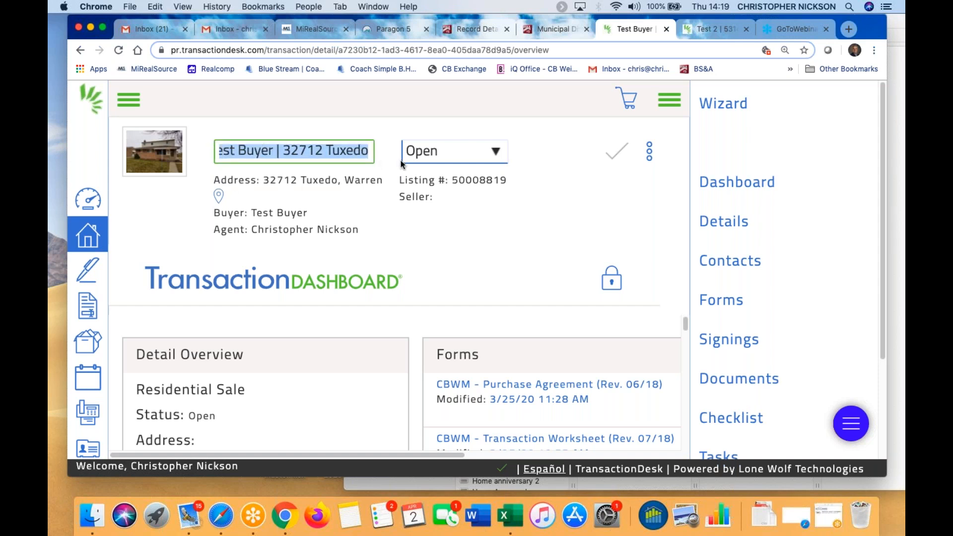
text(Test Buyer)
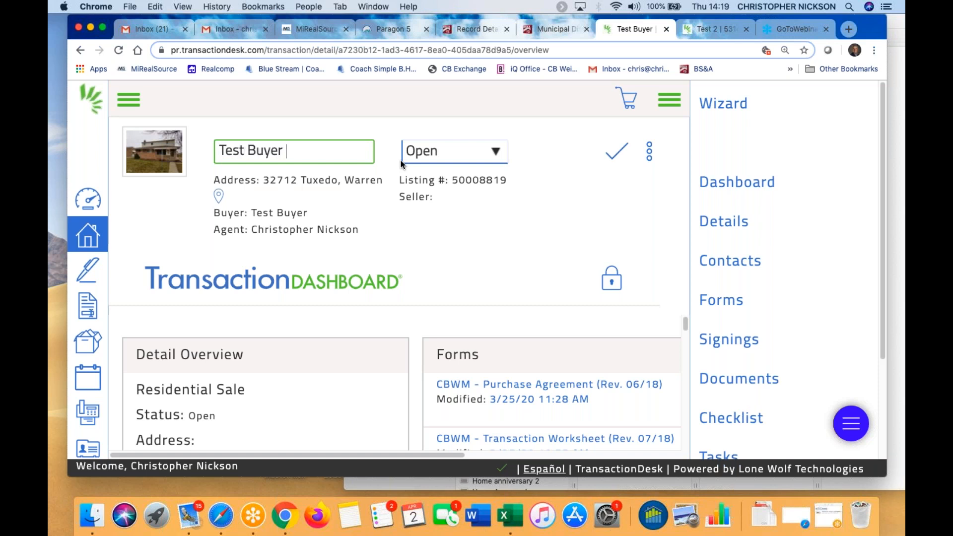
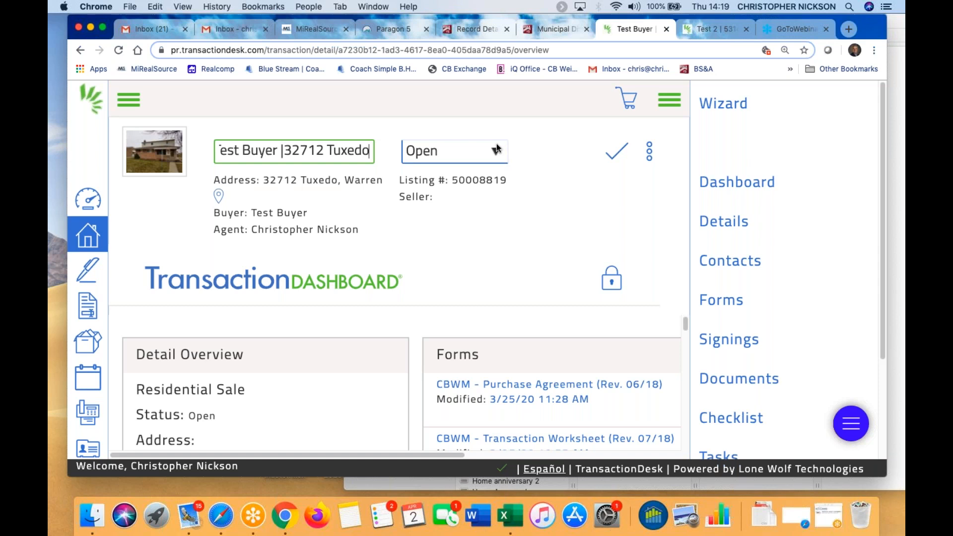
Keep the transaction status Open and switch to the Gmail inbox
key(super+minus)
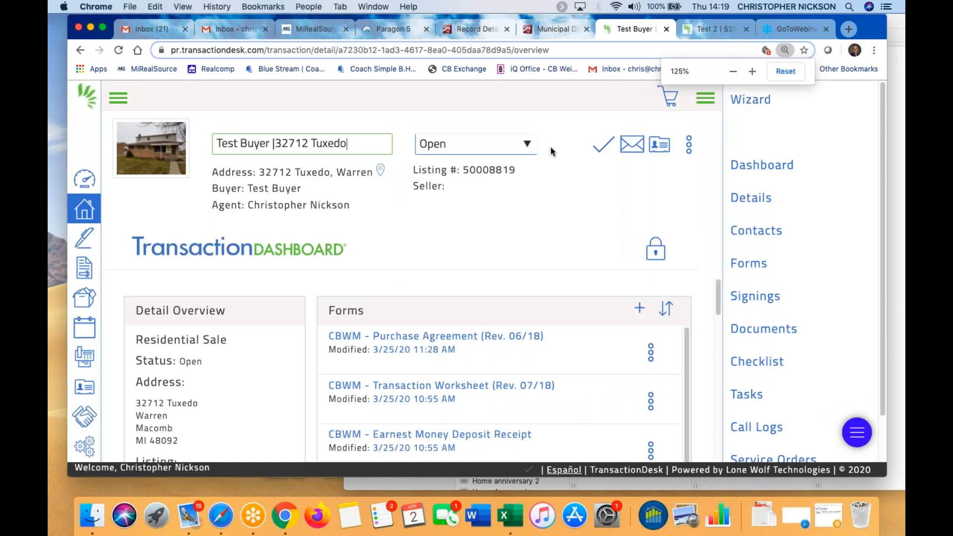
click(528, 143)
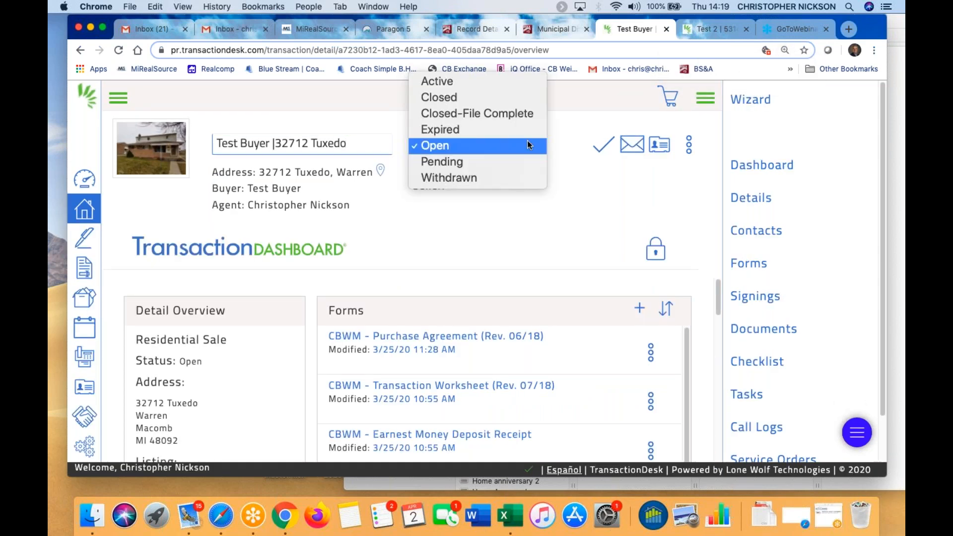
click(437, 147)
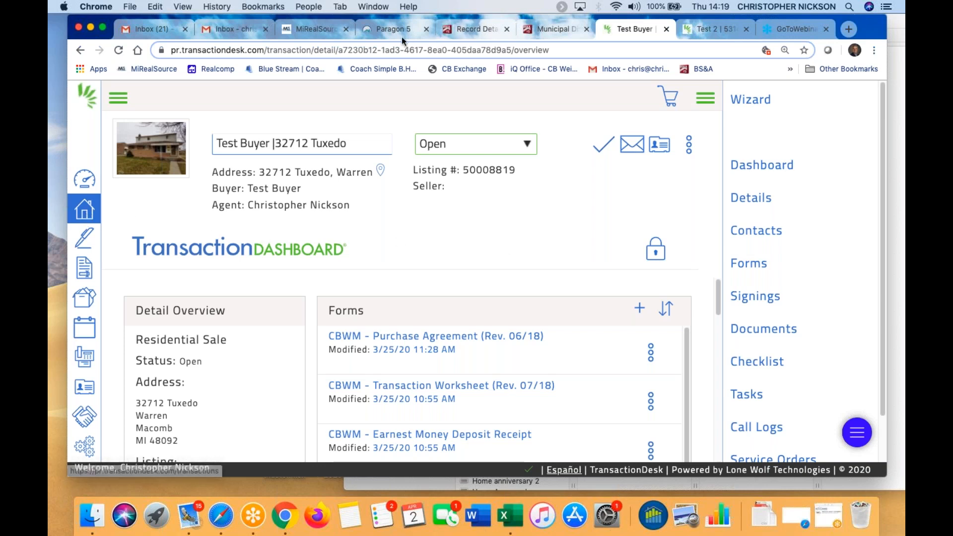
click(249, 30)
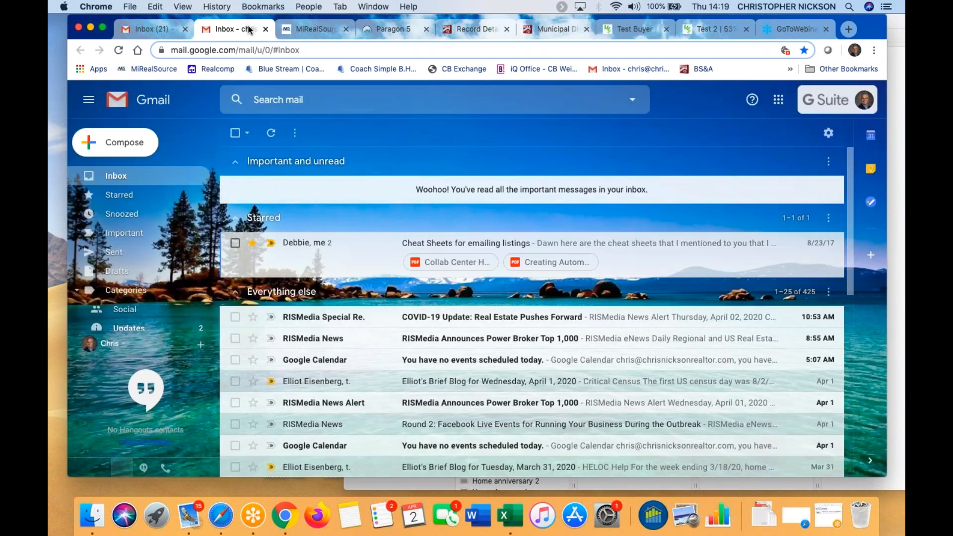
click(410, 32)
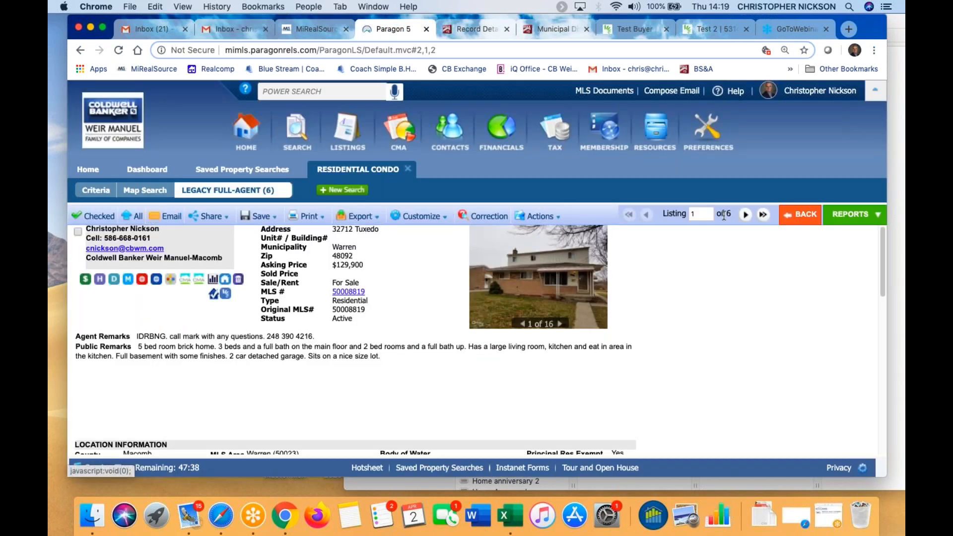
click(794, 212)
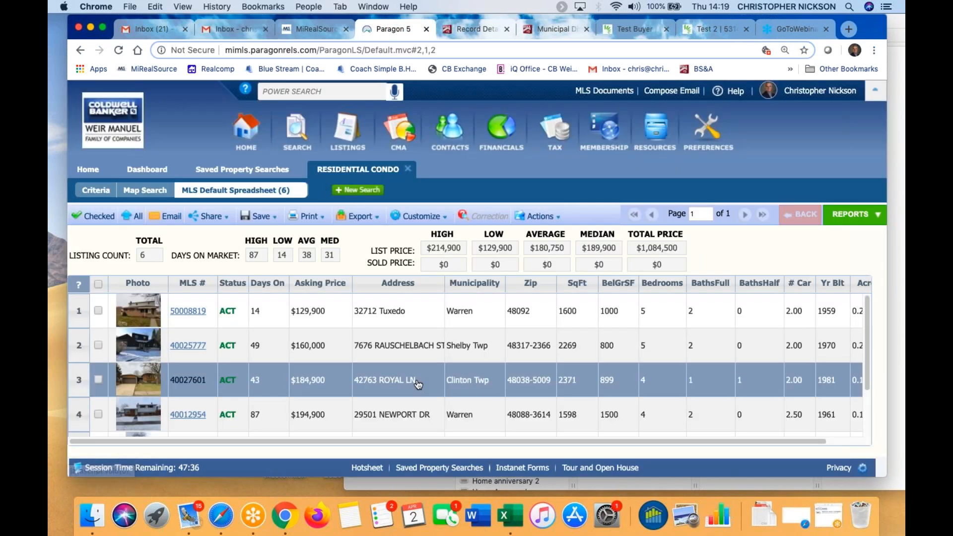
scroll(419, 384, down, 3)
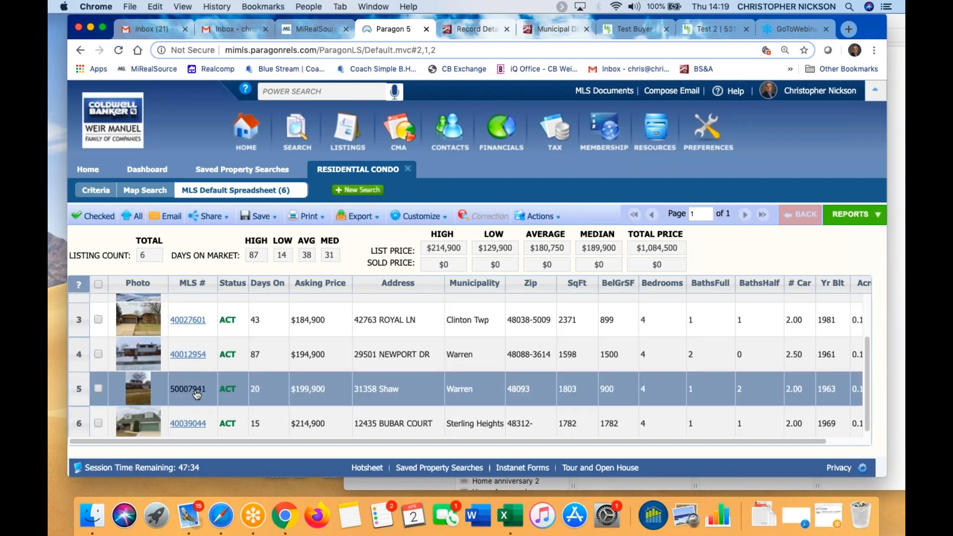
click(193, 392)
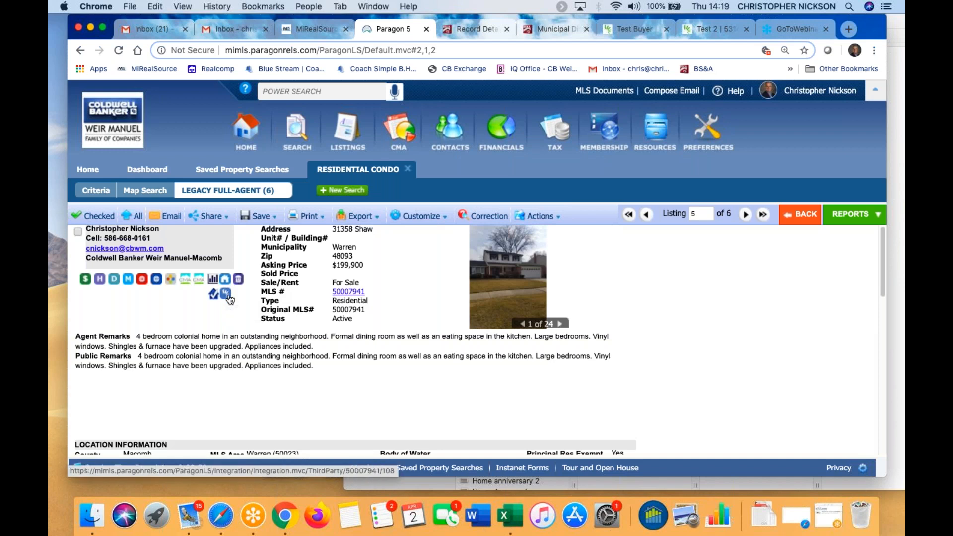
click(228, 295)
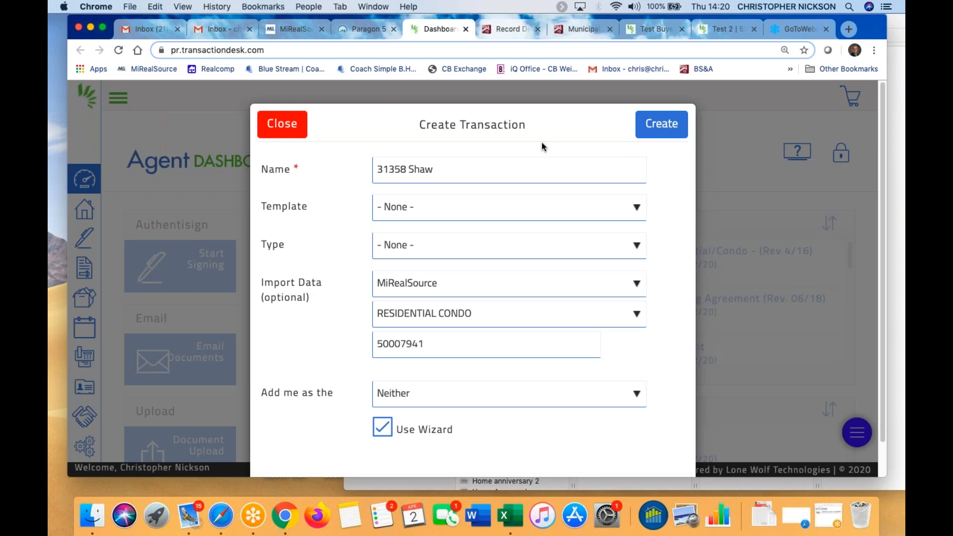
click(637, 207)
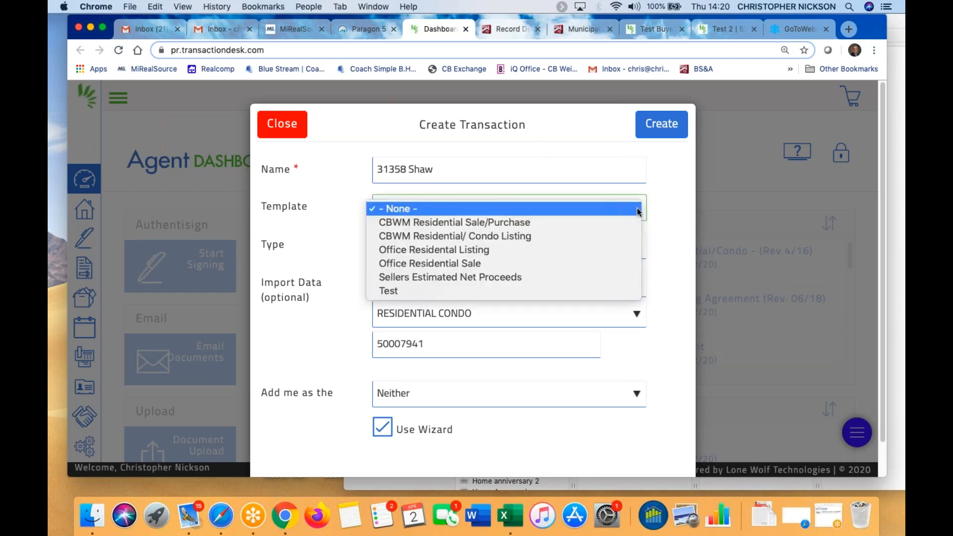
click(479, 223)
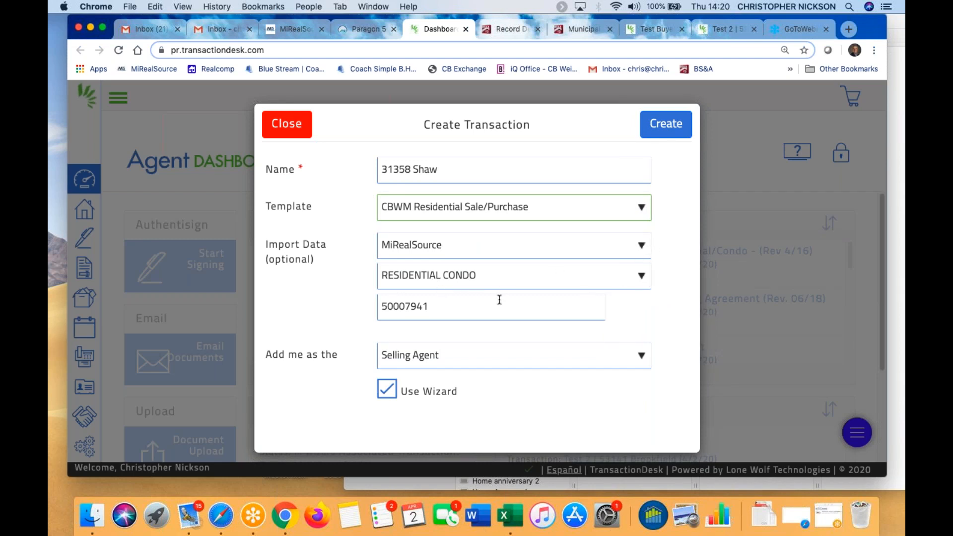
click(642, 356)
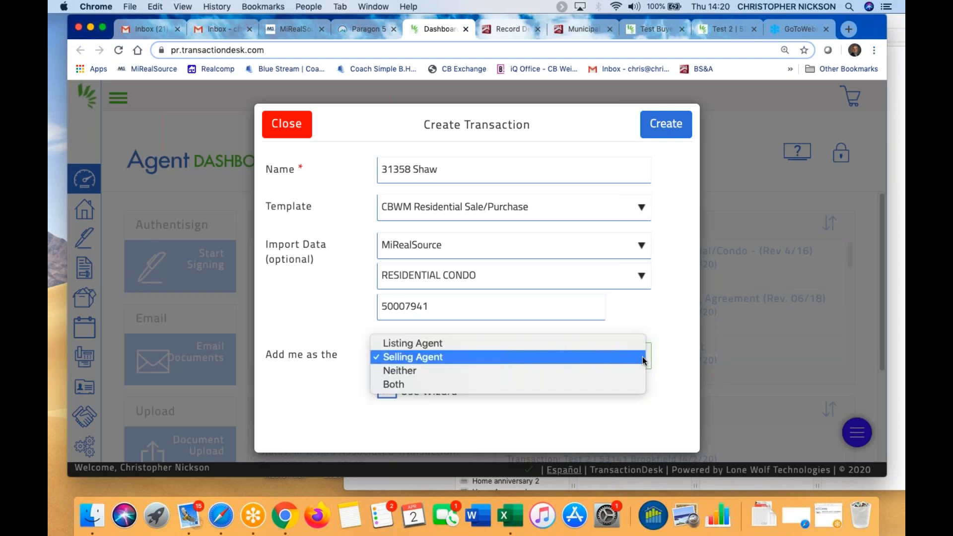
click(448, 357)
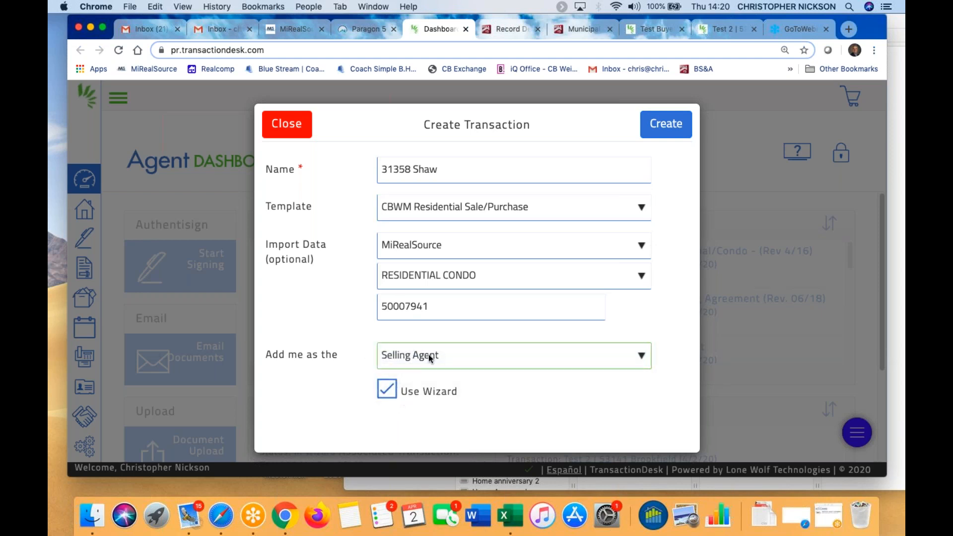
click(664, 126)
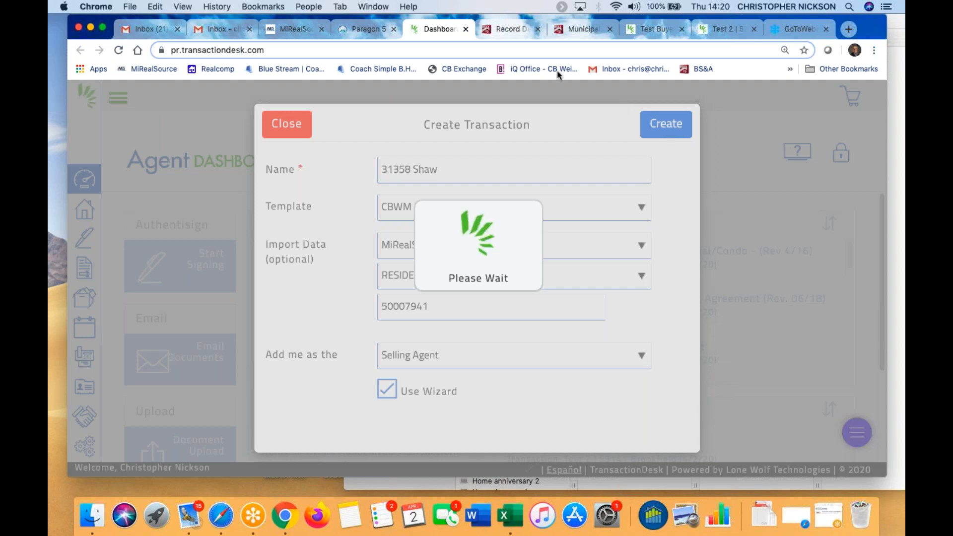
click(610, 29)
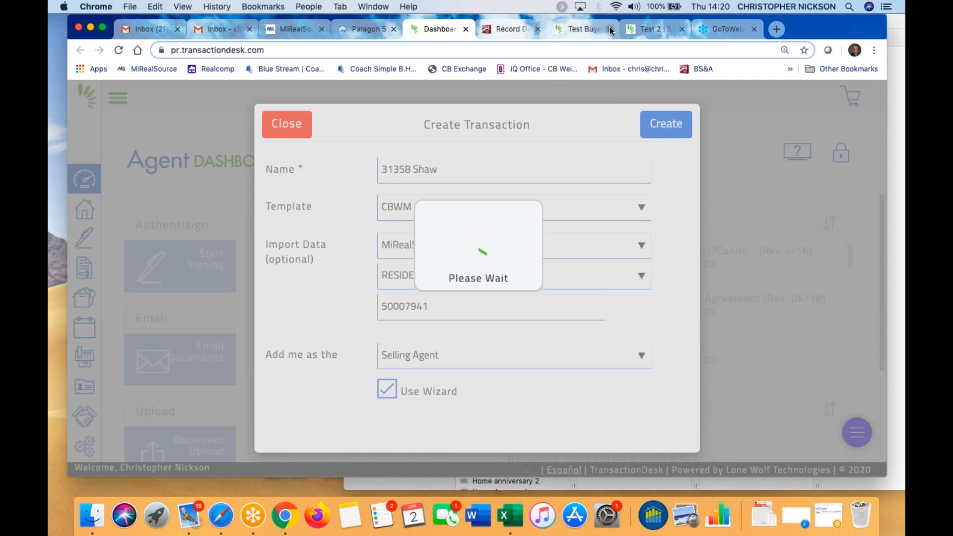
click(681, 28)
click(609, 29)
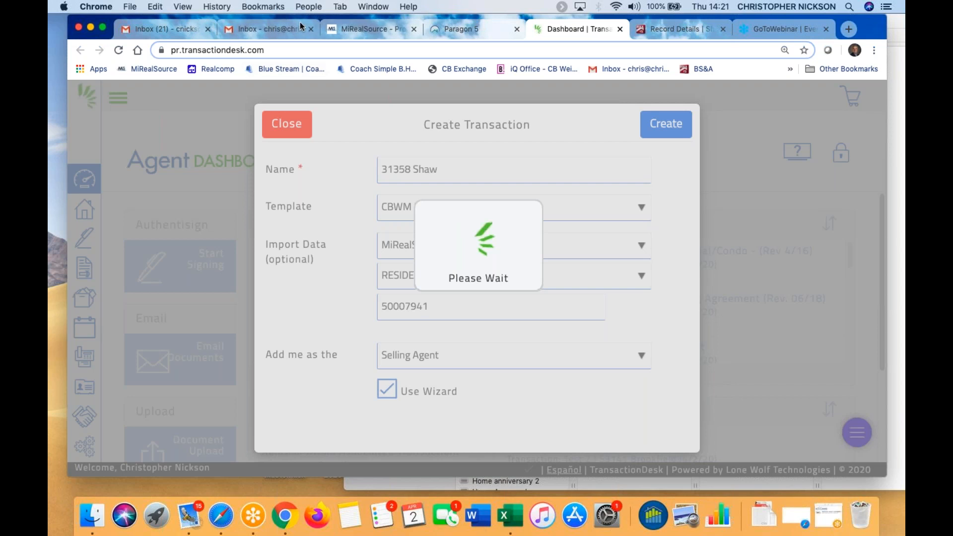
click(311, 29)
click(207, 28)
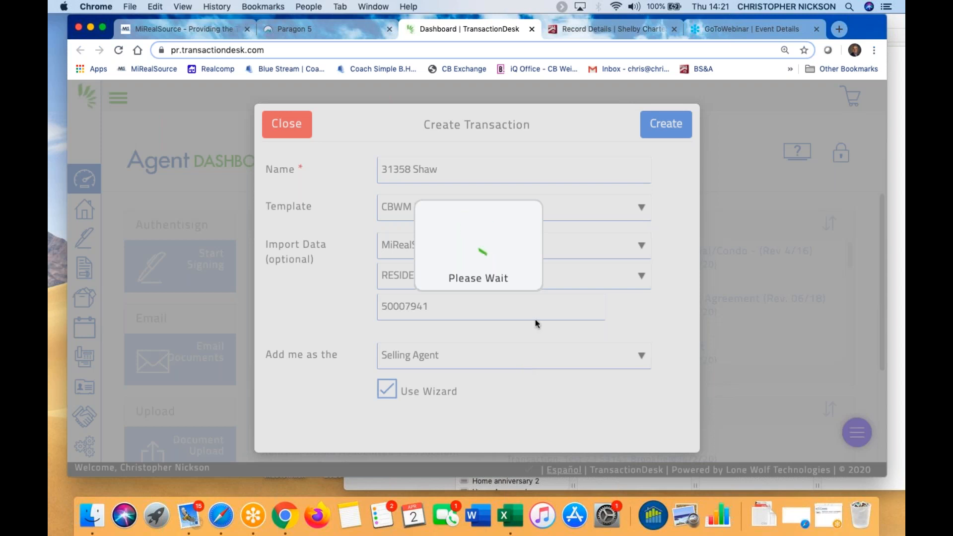
click(532, 30)
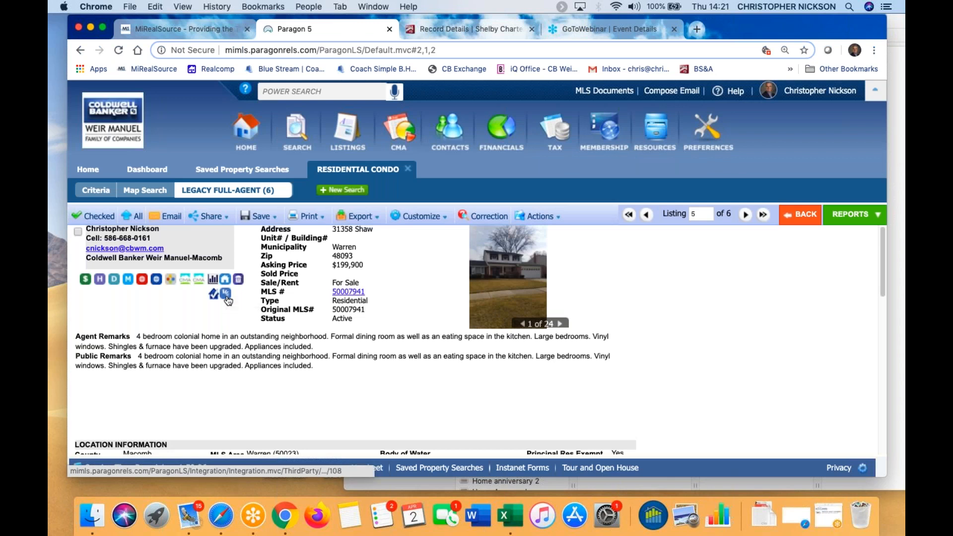
click(226, 294)
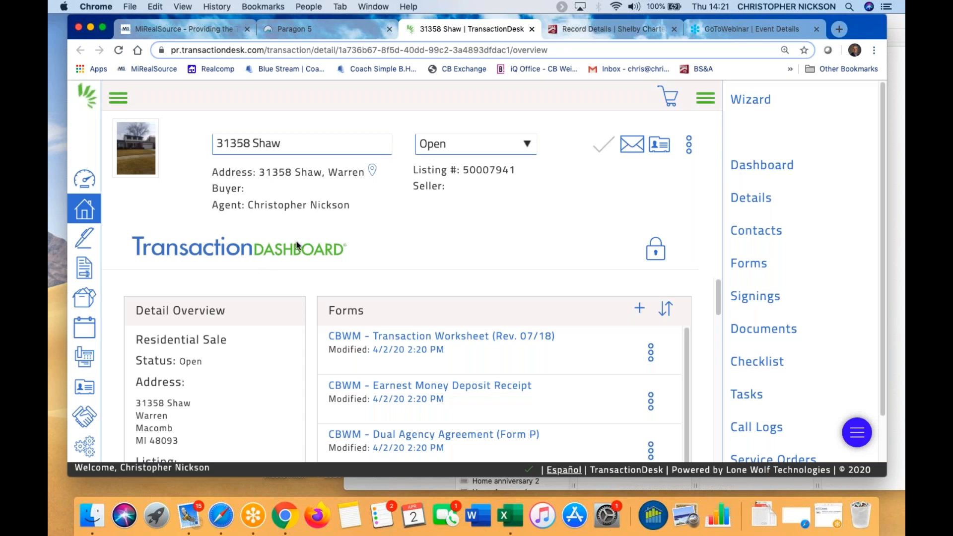
click(532, 31)
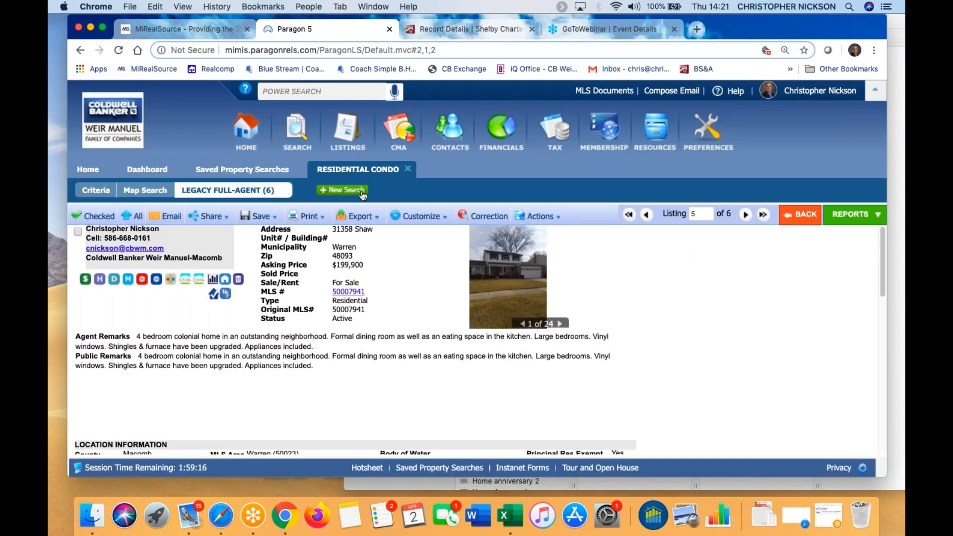
click(790, 217)
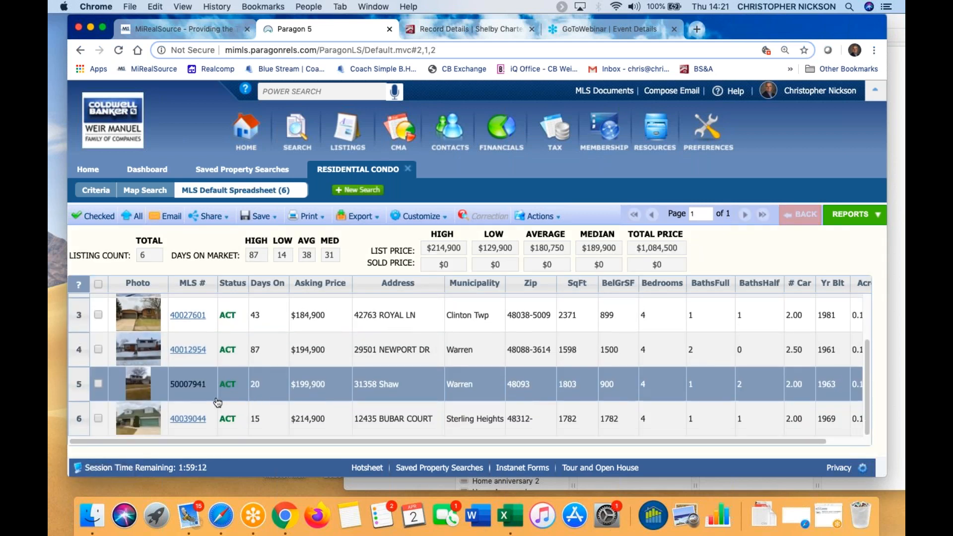
scroll(185, 393, up, 3)
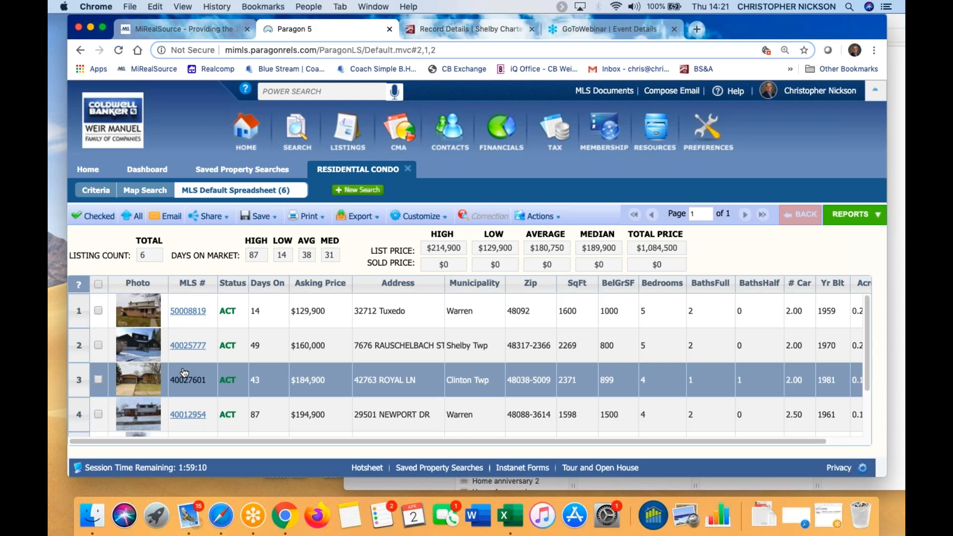
click(189, 346)
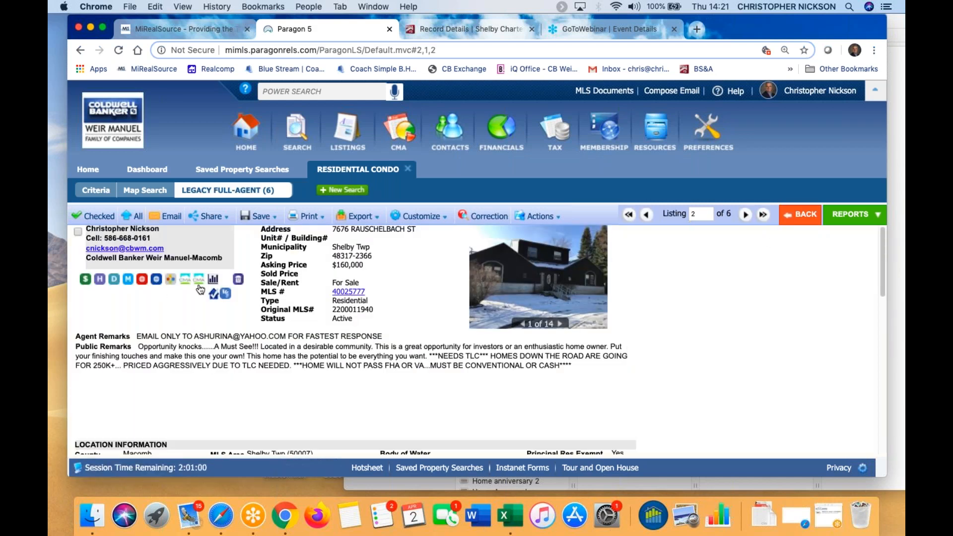
click(226, 294)
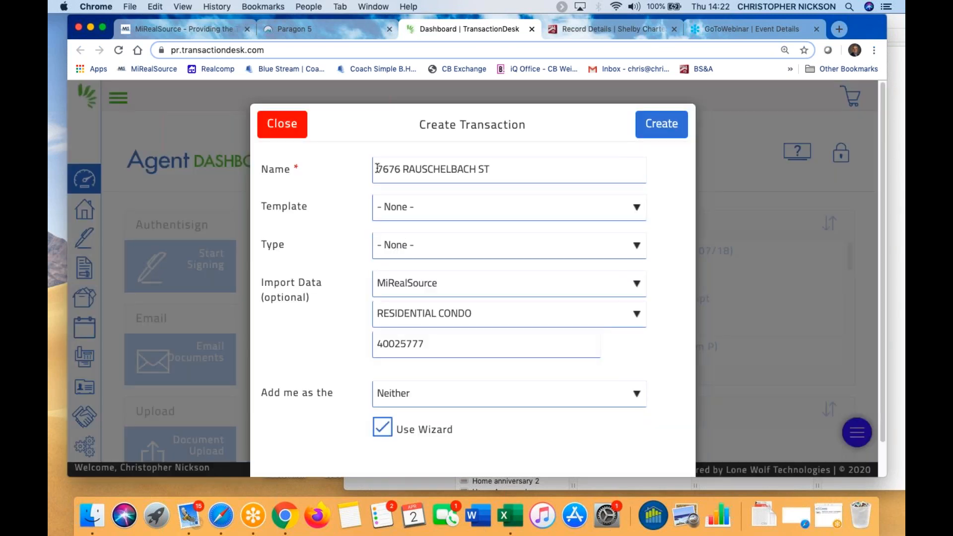
click(377, 167)
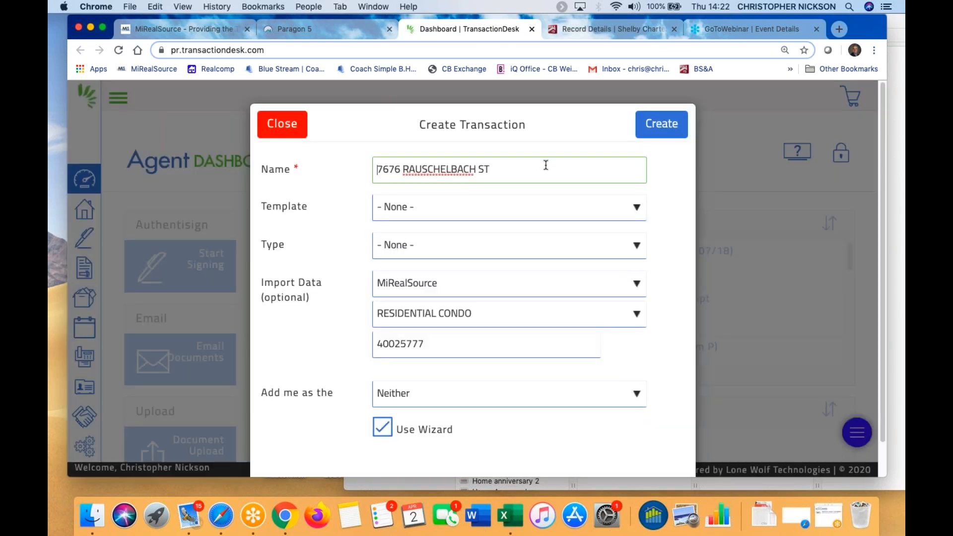
text(Test |)
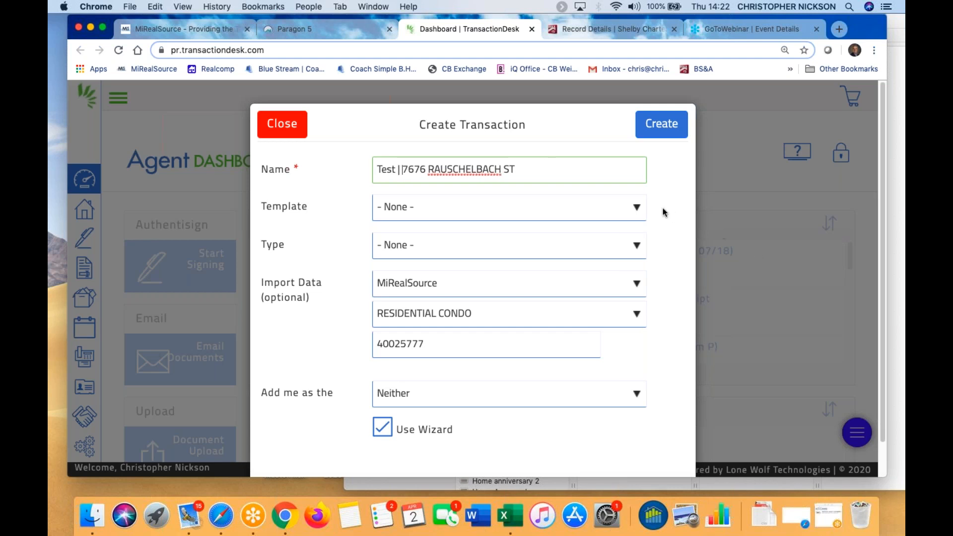
click(634, 208)
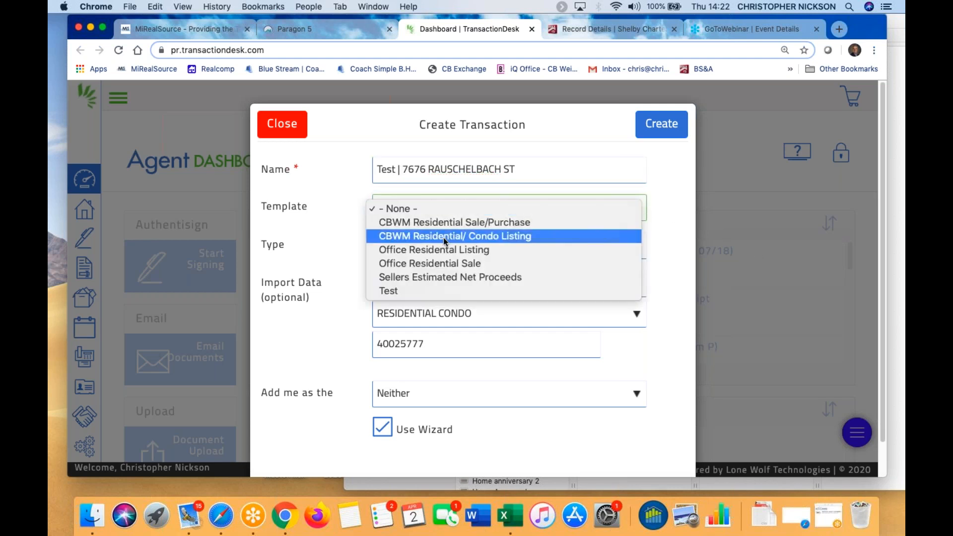
click(478, 217)
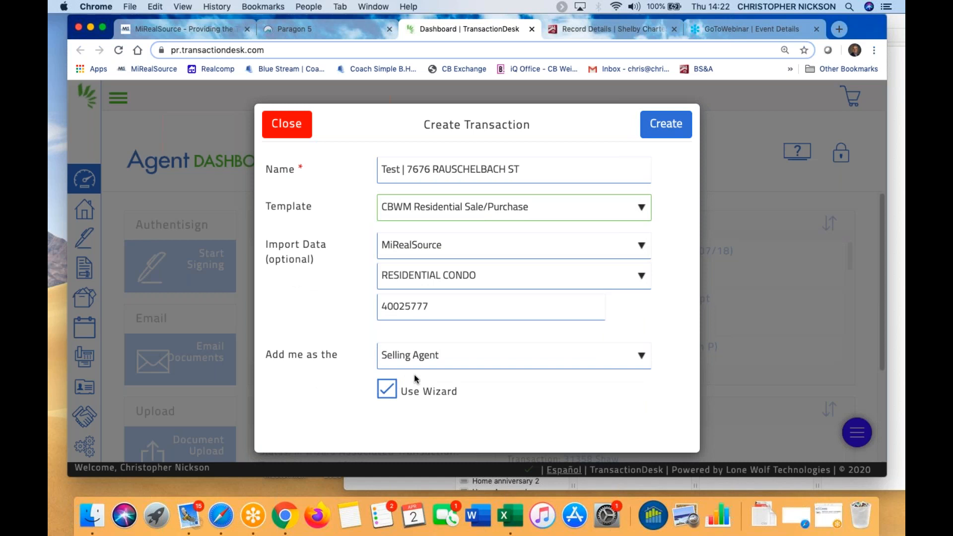
click(671, 127)
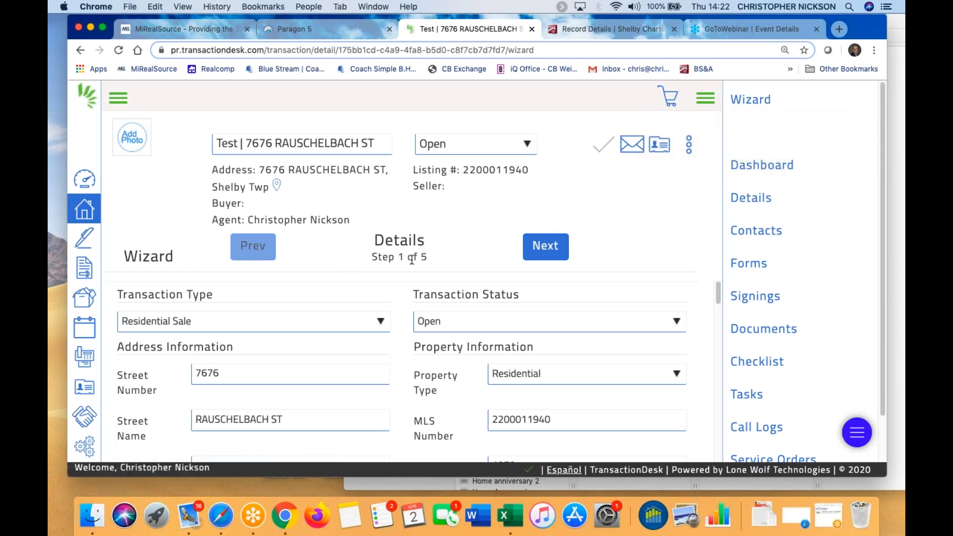
Check the wizard's imported details, list price 160000, against the Paragon 5 listing features
scroll(390, 373, down, 2)
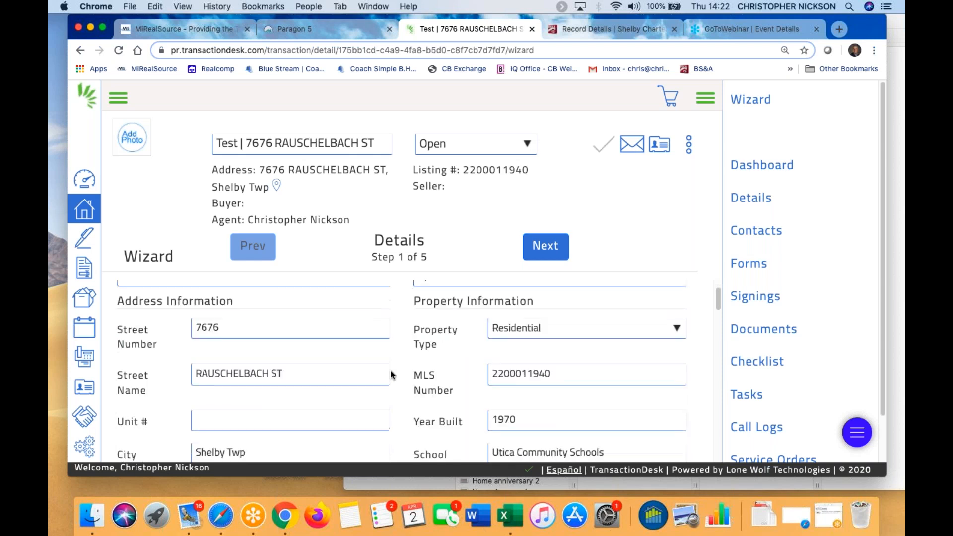
scroll(272, 366, down, 4)
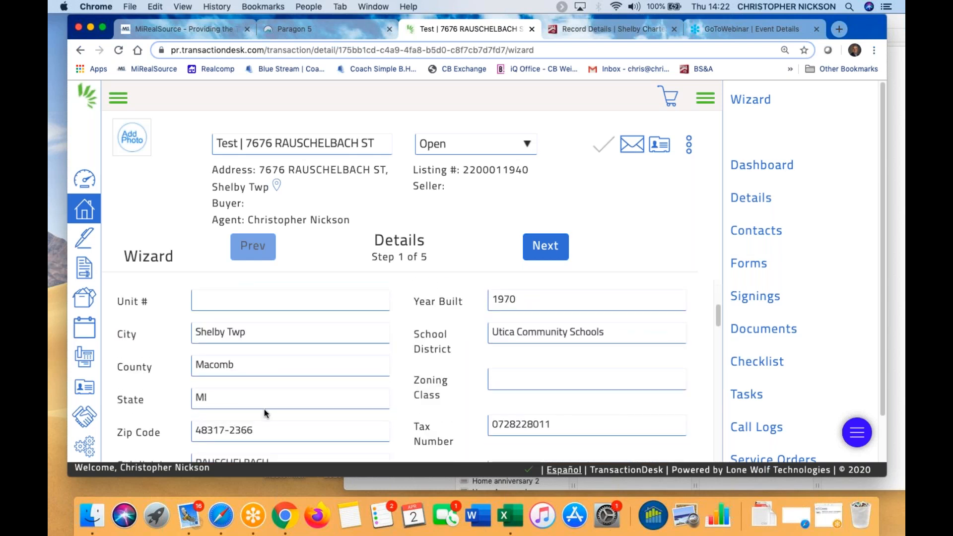
scroll(264, 409, down, 6)
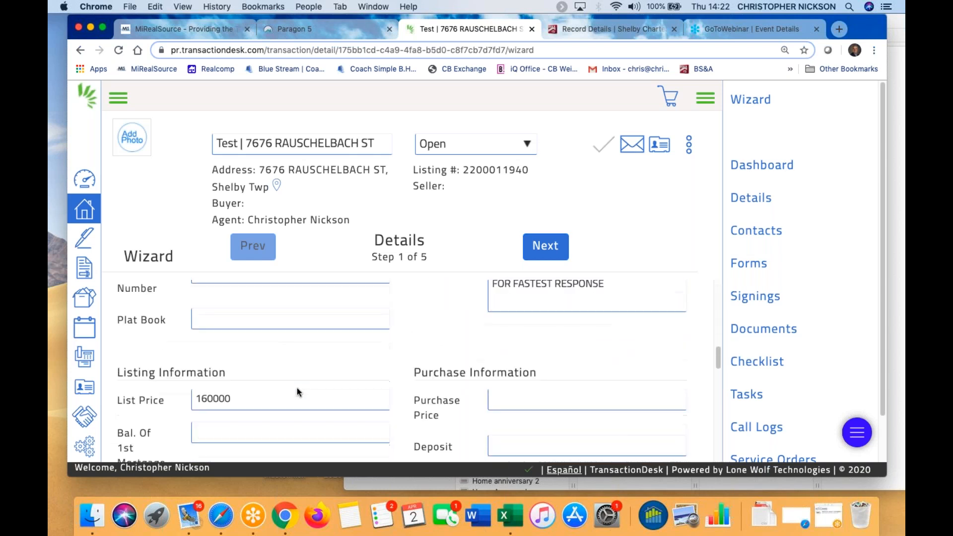
scroll(297, 388, down, 2)
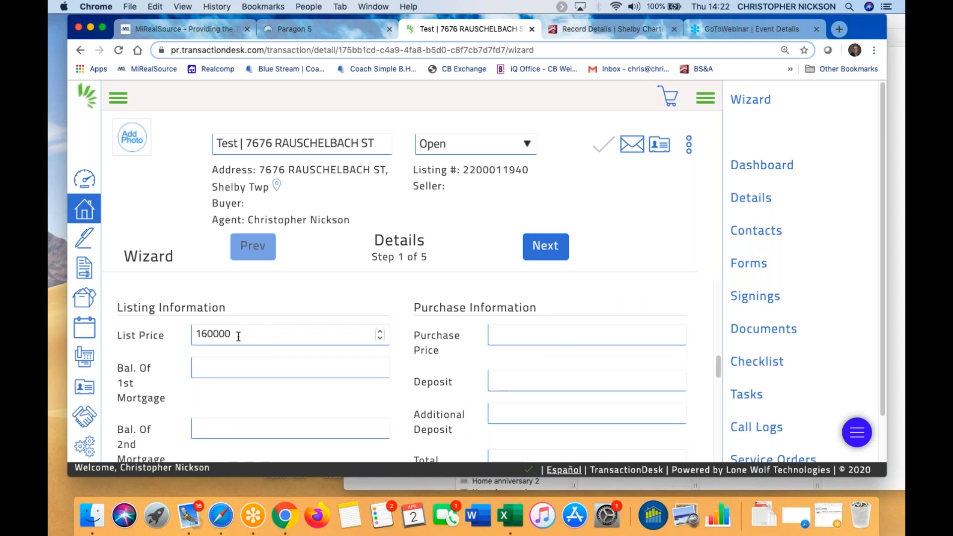
scroll(247, 349, down, 6)
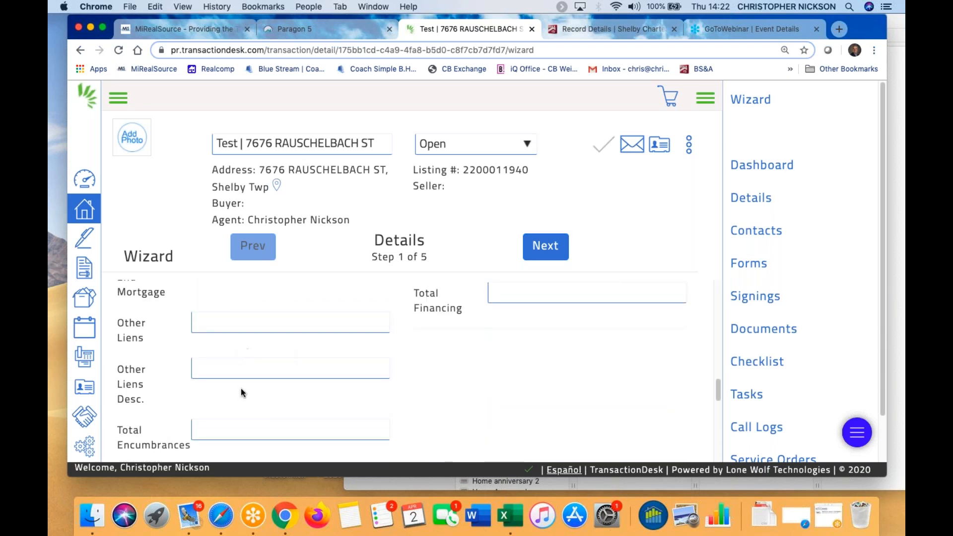
scroll(241, 392, down, 1)
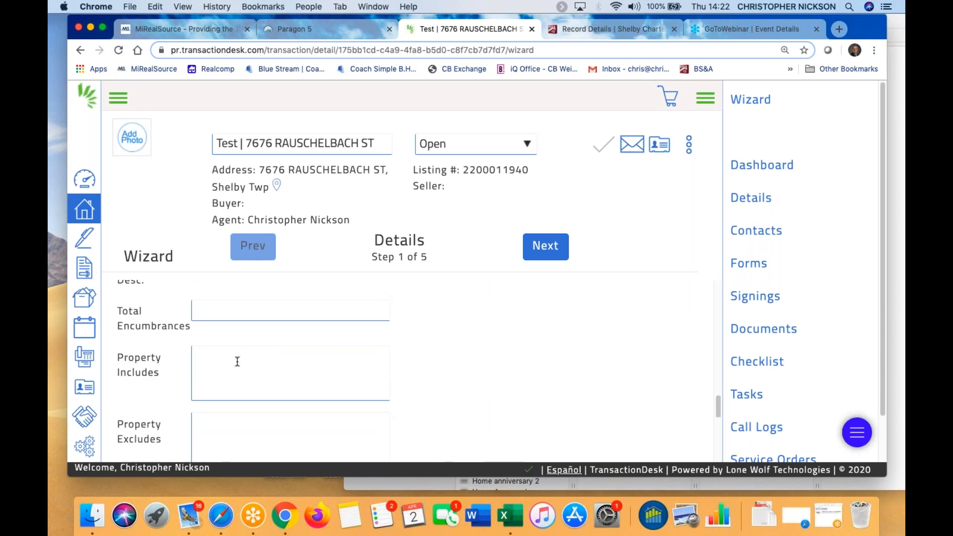
scroll(238, 362, up, 3)
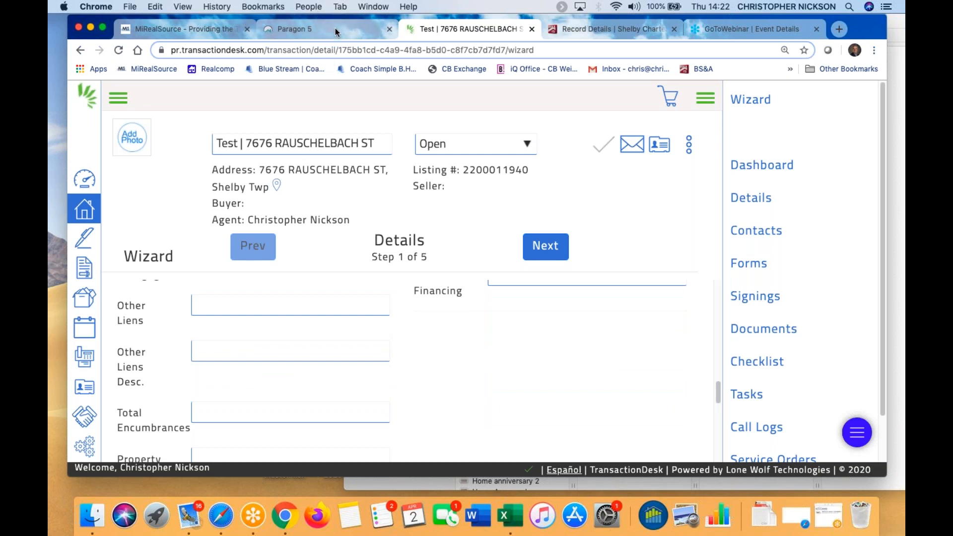
click(335, 28)
scroll(226, 347, down, 10)
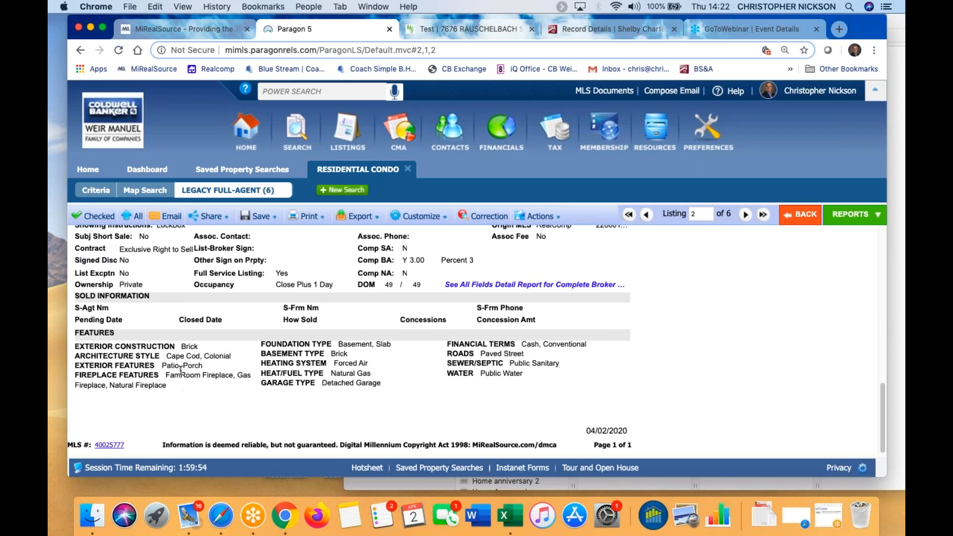
Check the Paragon listing's 5 bedrooms, 2 baths, 1970 build, 2269 sq ft, then return to the transaction
scroll(187, 355, up, 5)
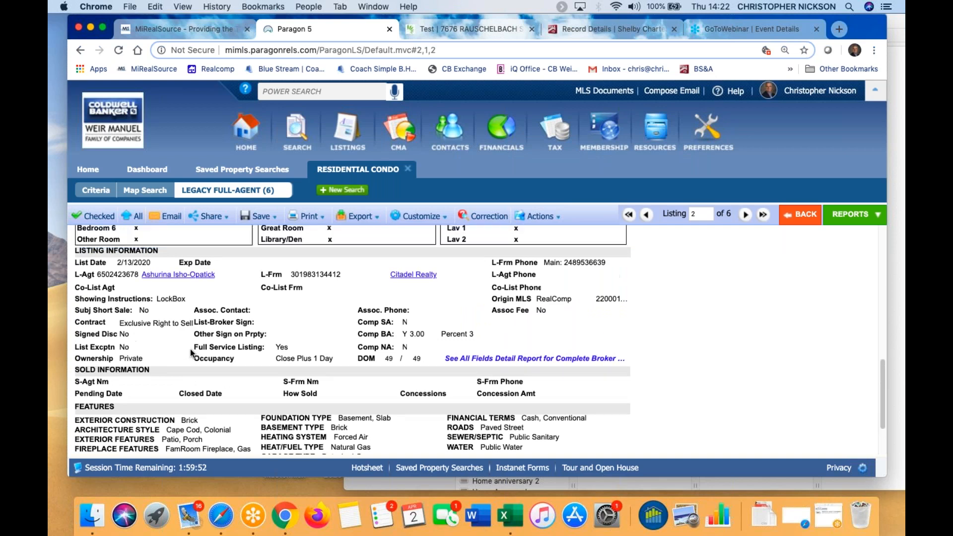
scroll(191, 353, up, 8)
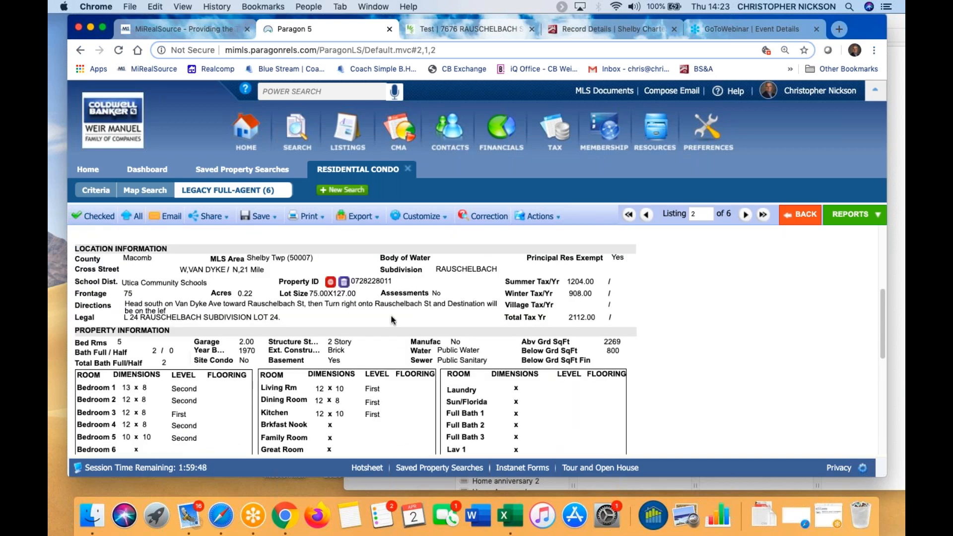
scroll(394, 320, down, 10)
scroll(298, 356, down, 3)
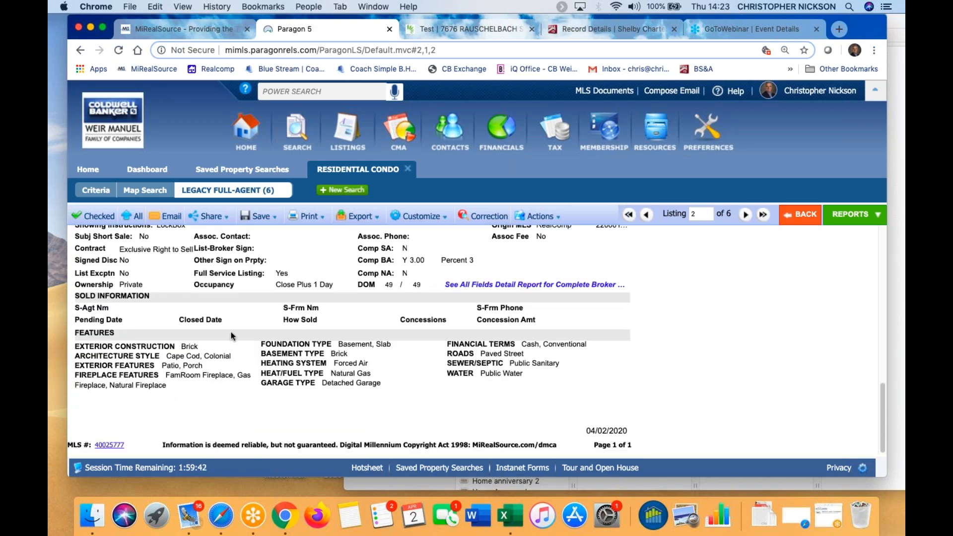
scroll(231, 336, up, 8)
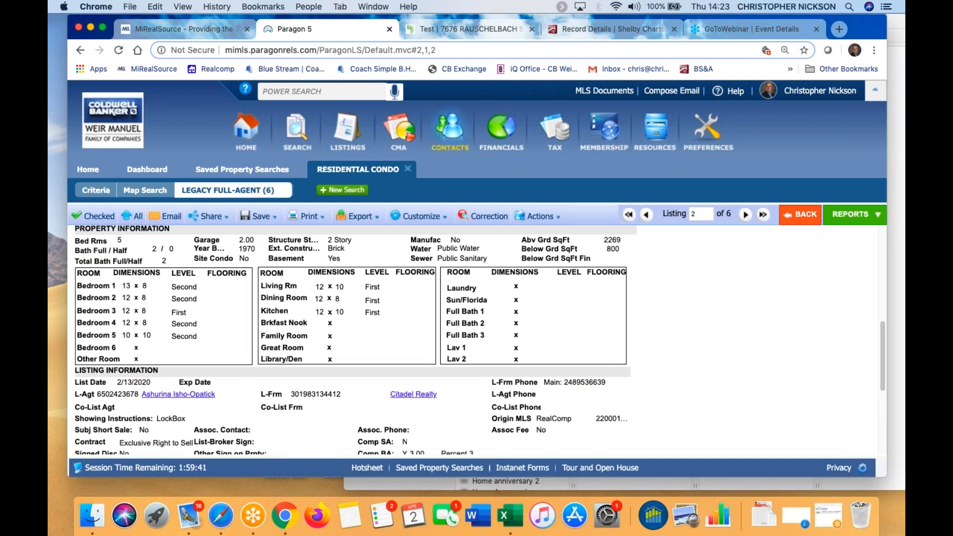
click(484, 29)
Advance the transaction wizard to the transaction dates step
scroll(244, 365, down, 3)
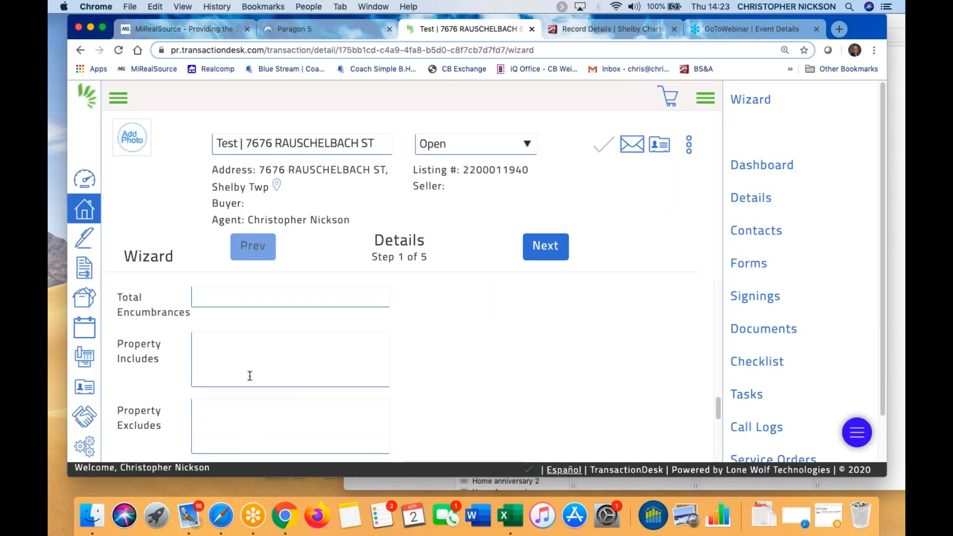
scroll(292, 400, up, 5)
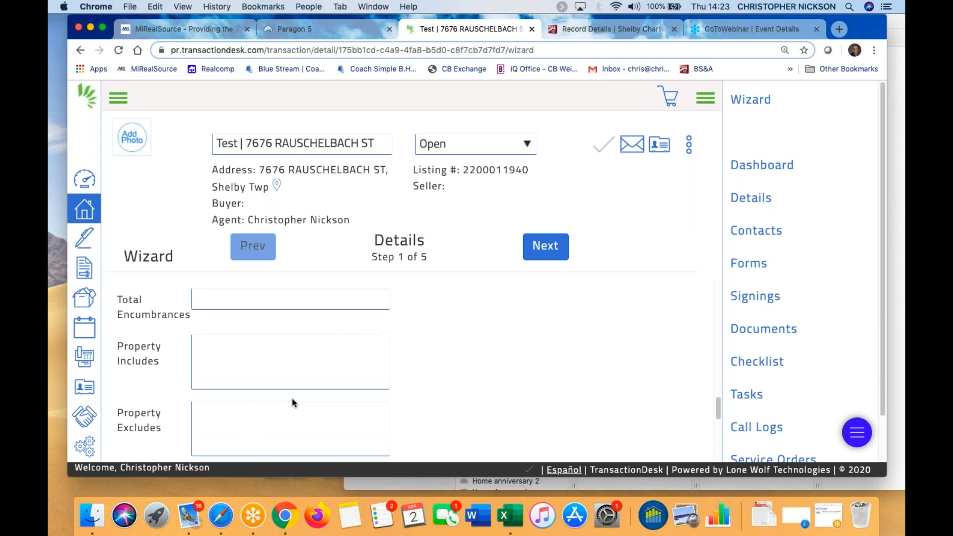
click(547, 254)
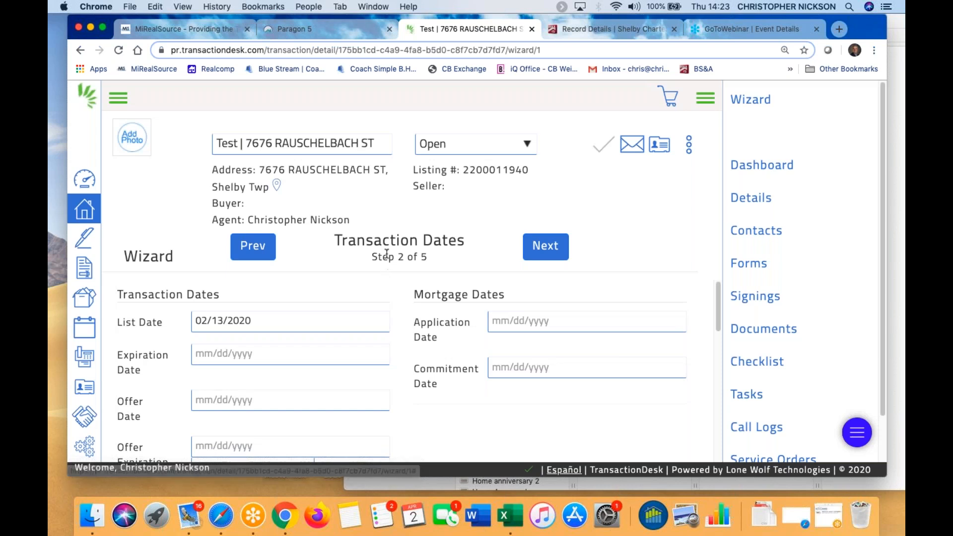
Set the offer date to 04/02/2020 and continue to the Contacts step
scroll(223, 396, down, 3)
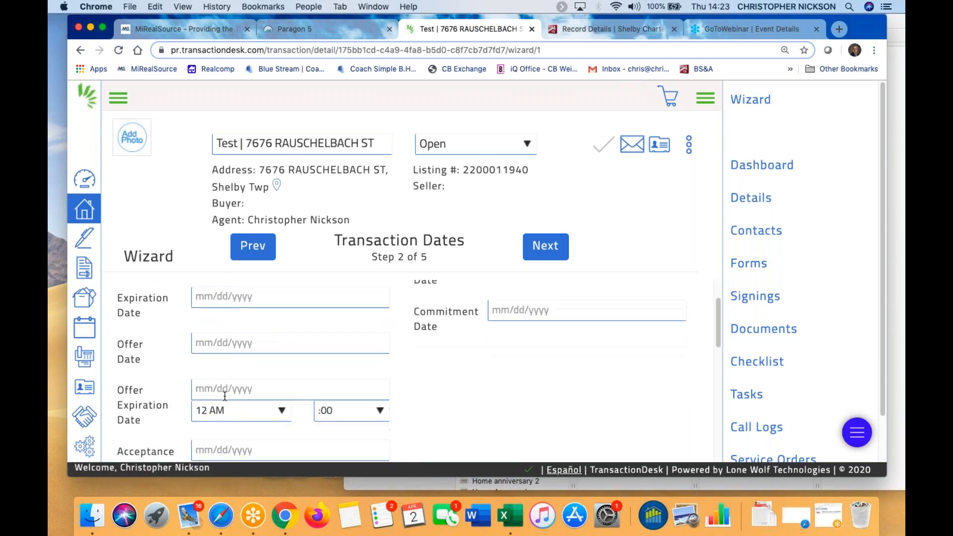
click(215, 342)
click(368, 330)
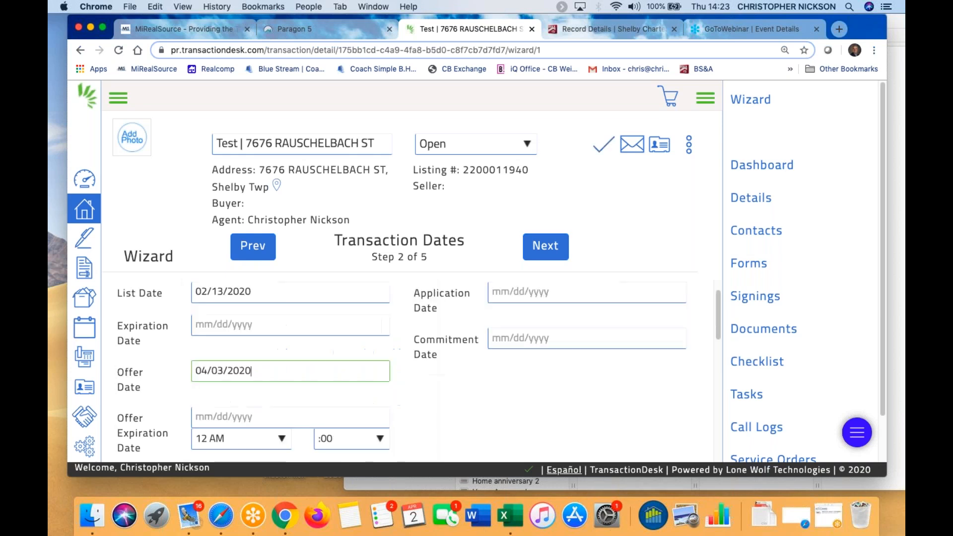
click(261, 370)
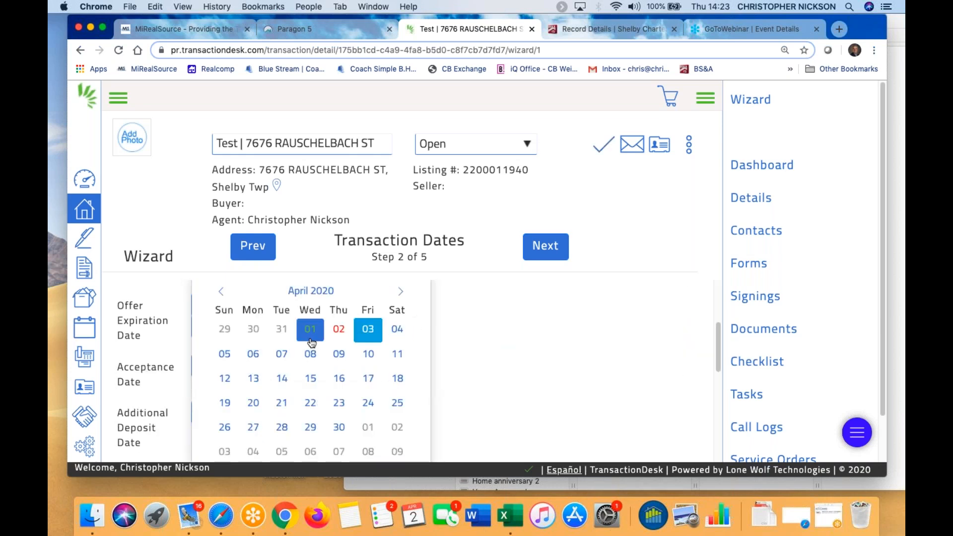
click(342, 328)
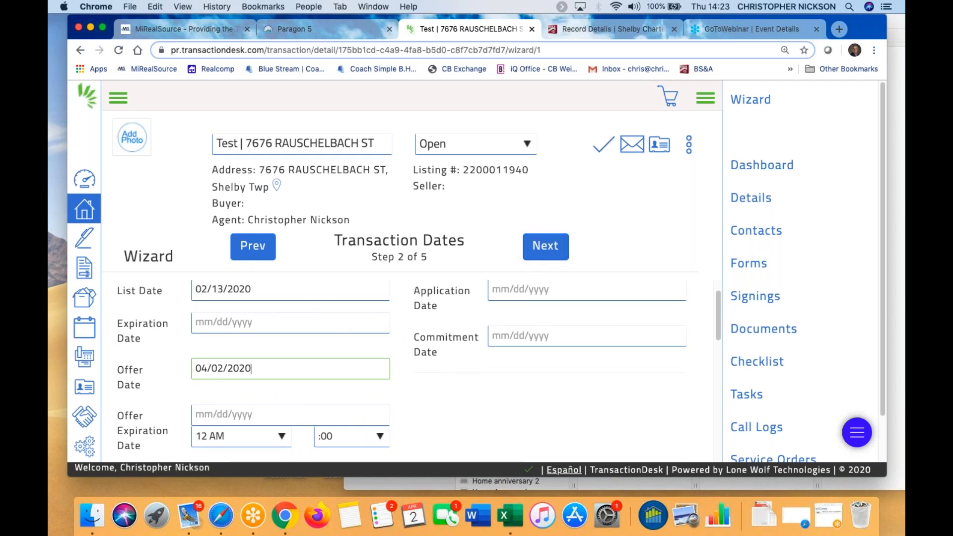
click(562, 259)
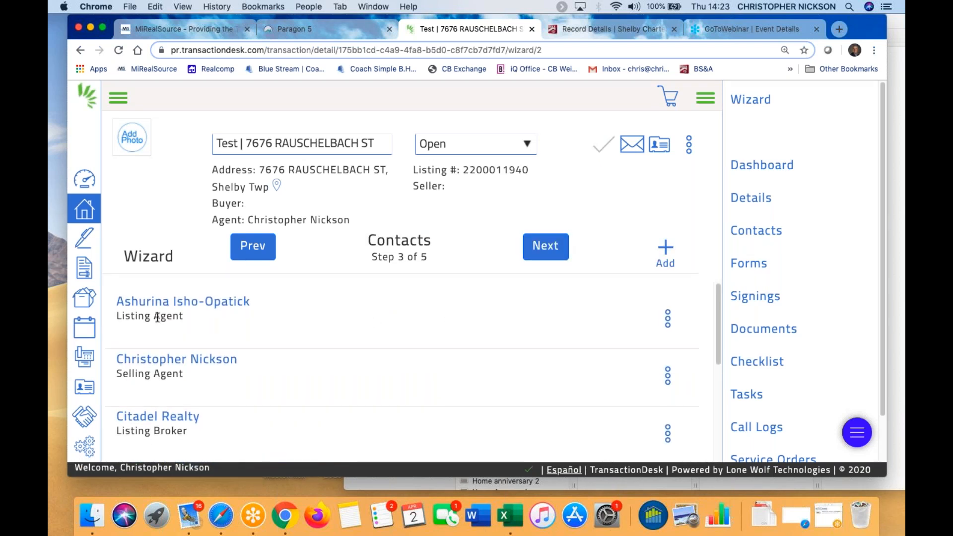
Review the three listed contacts and open the + Add contact menu
scroll(158, 318, down, 1)
scroll(295, 367, down, 5)
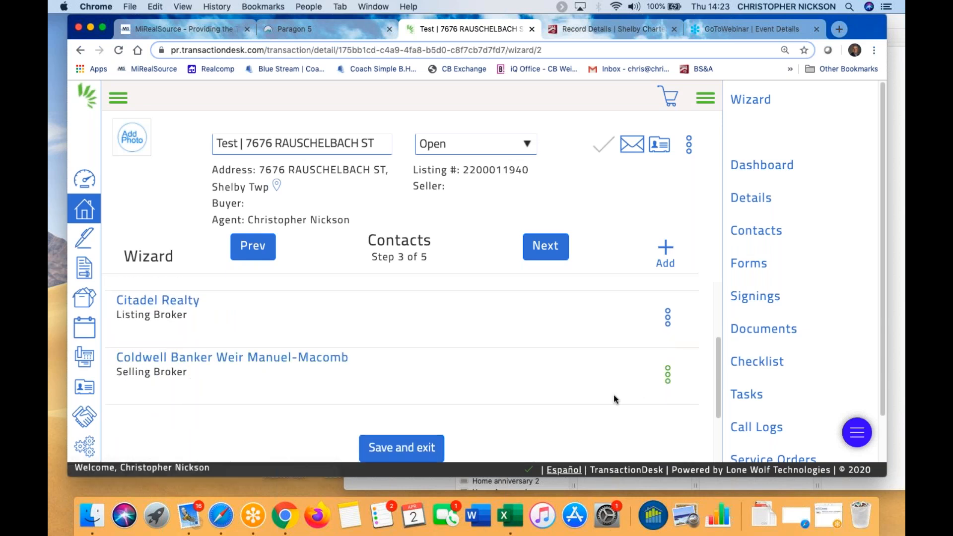
scroll(564, 343, up, 3)
click(666, 252)
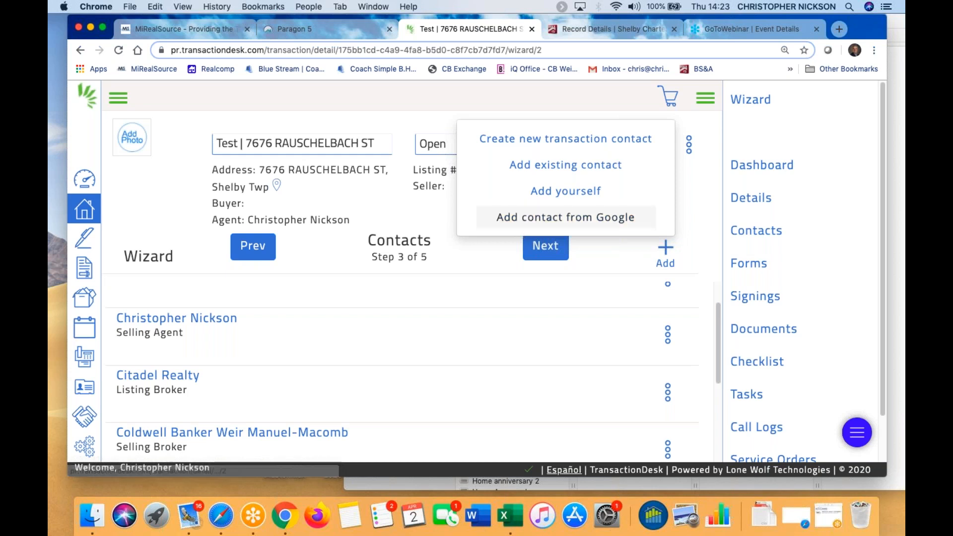
Search existing contacts for 'buyer', then add and save Test Buyer as the transaction's buyer
click(558, 166)
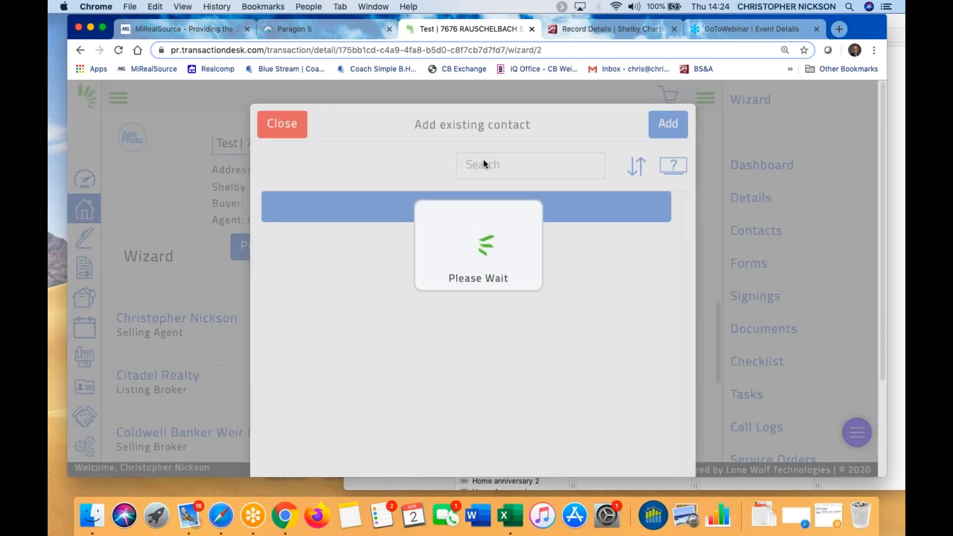
text(buyer)
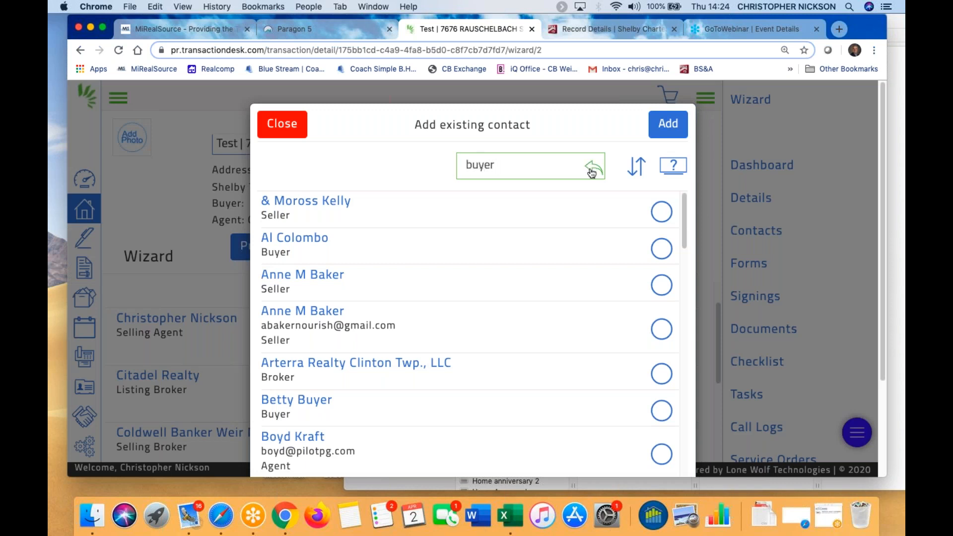
click(594, 173)
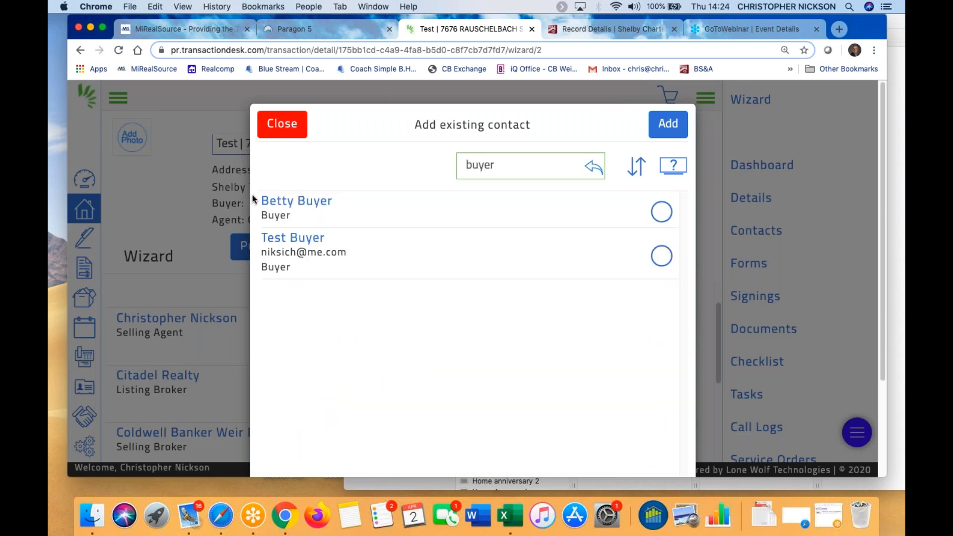
click(664, 257)
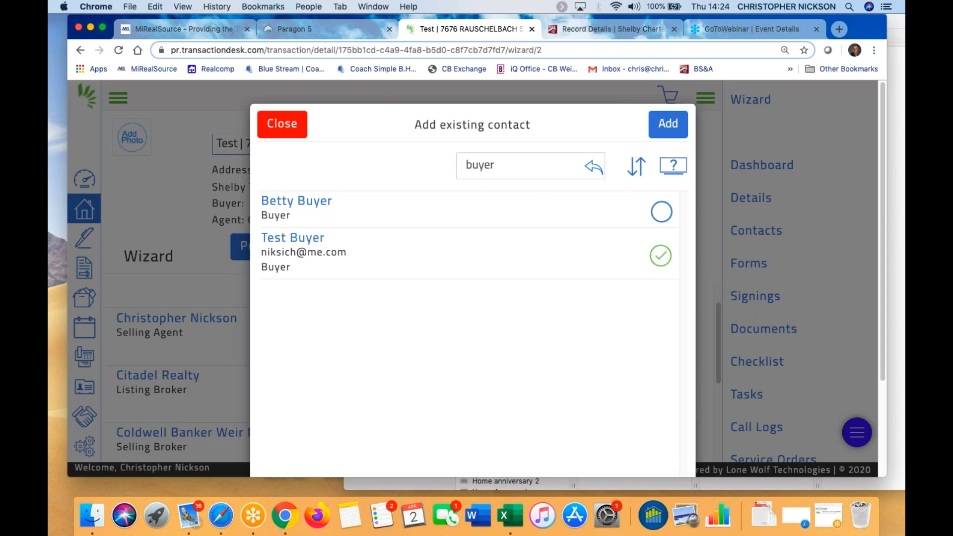
click(670, 124)
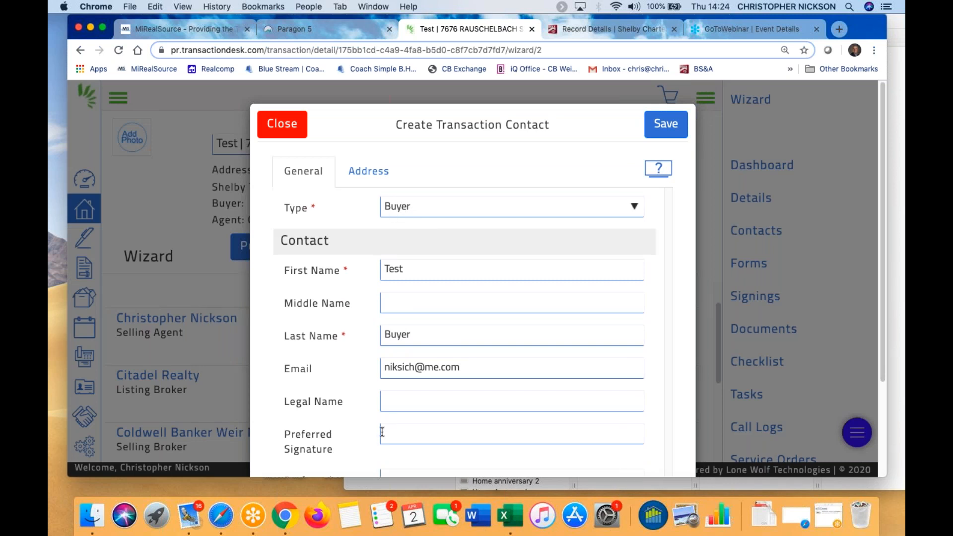
scroll(398, 395, down, 3)
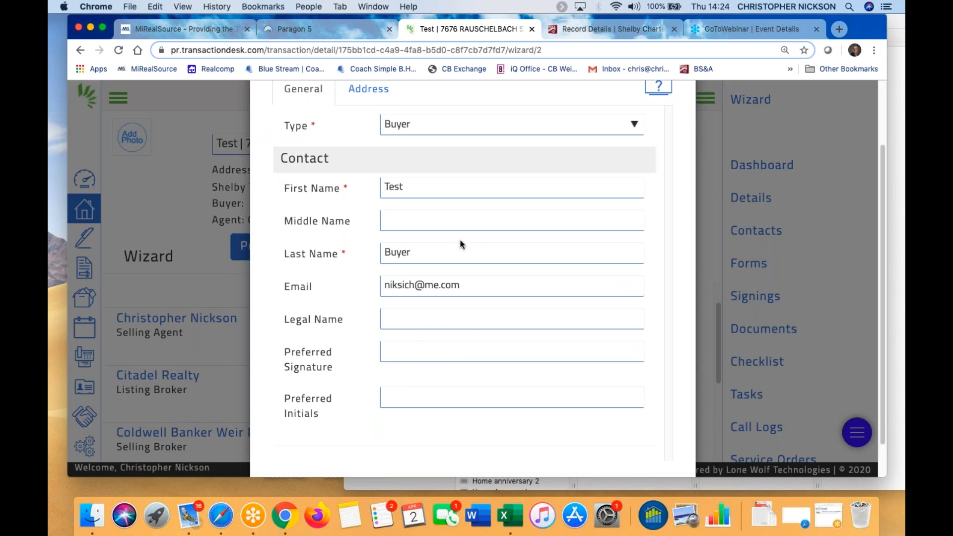
scroll(460, 243, up, 3)
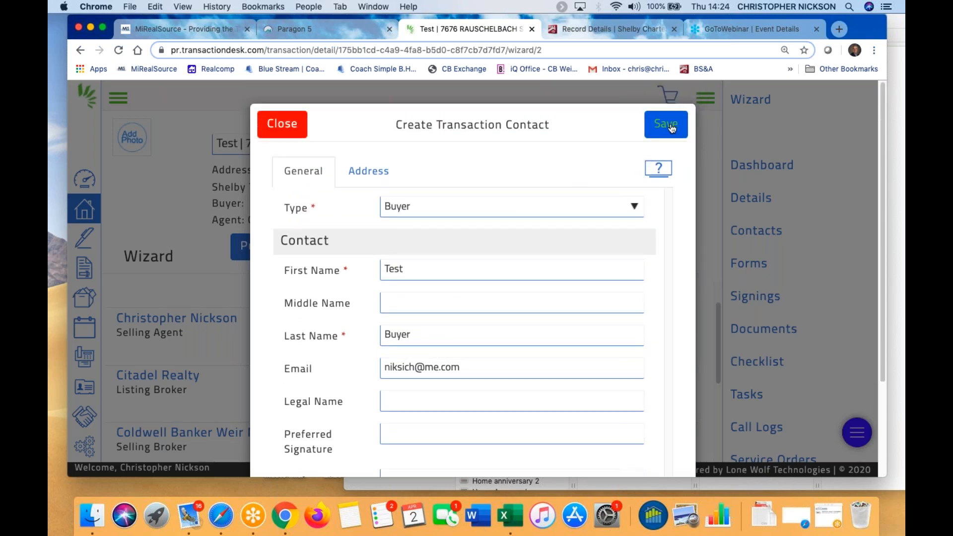
click(672, 128)
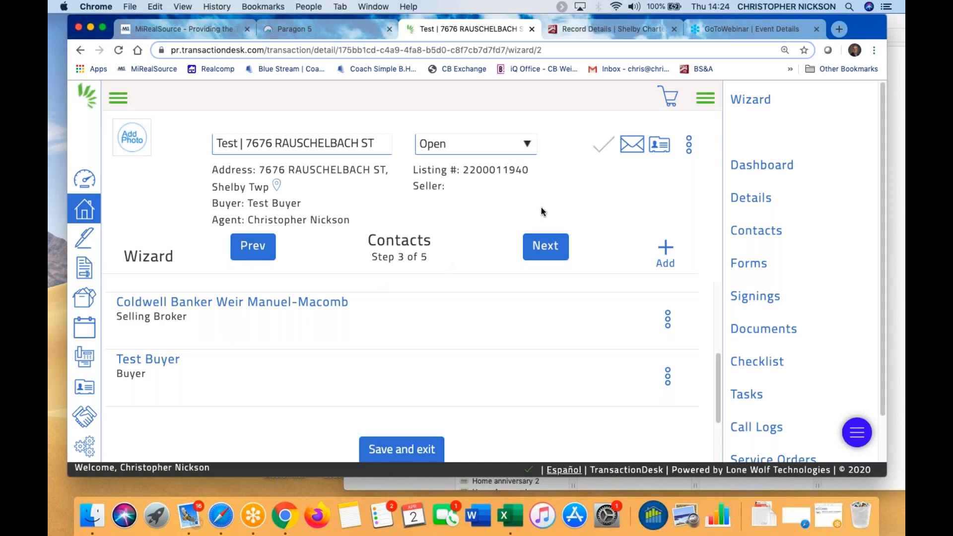
Start a new transaction contact, then cancel it without choosing a contact type
click(667, 248)
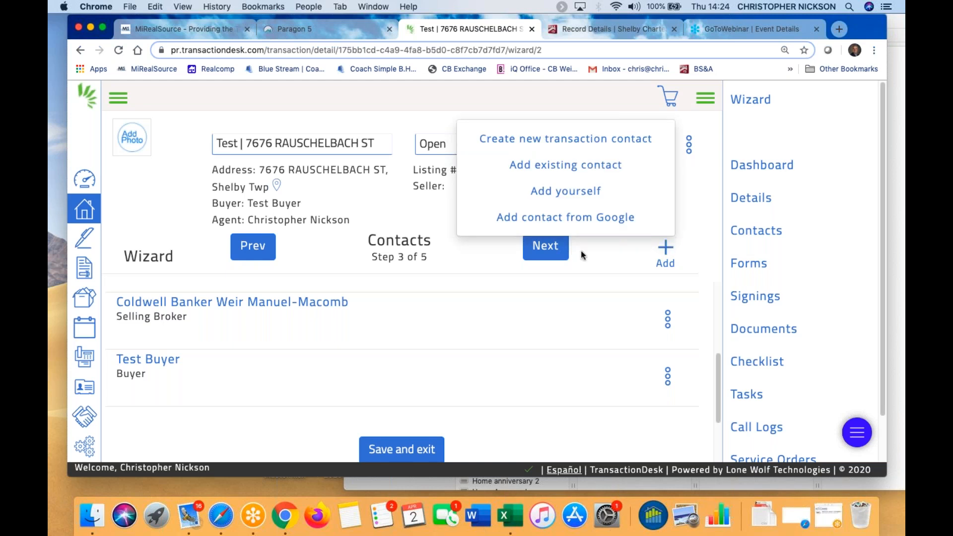
click(574, 139)
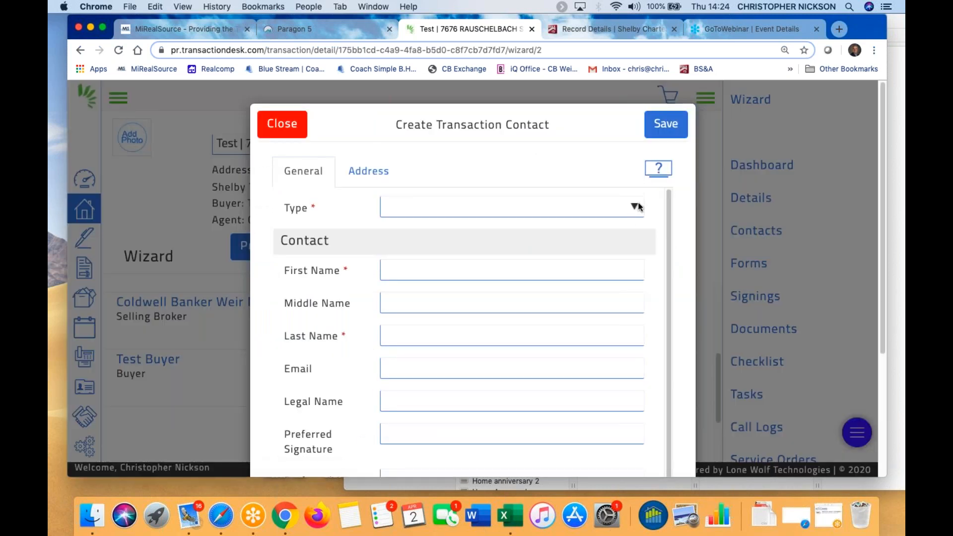
click(637, 207)
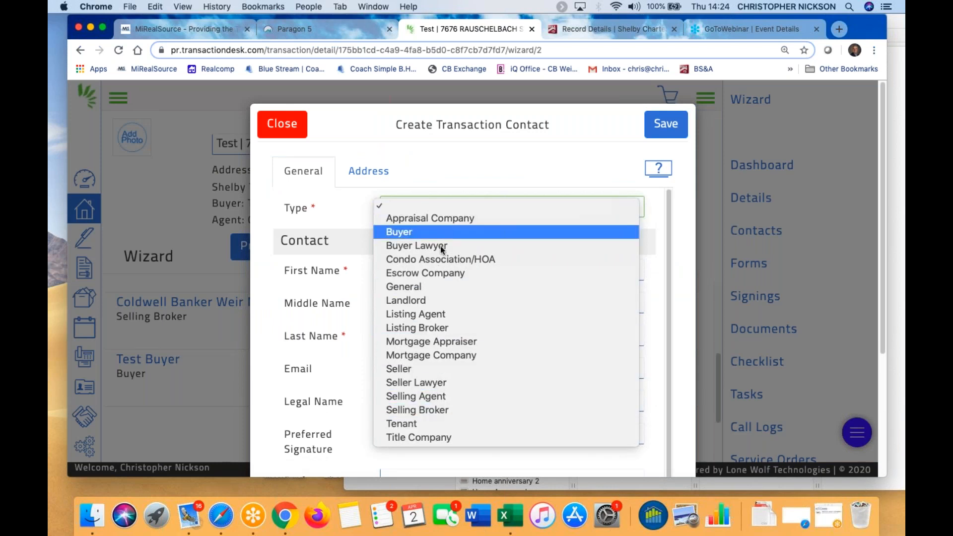
click(275, 116)
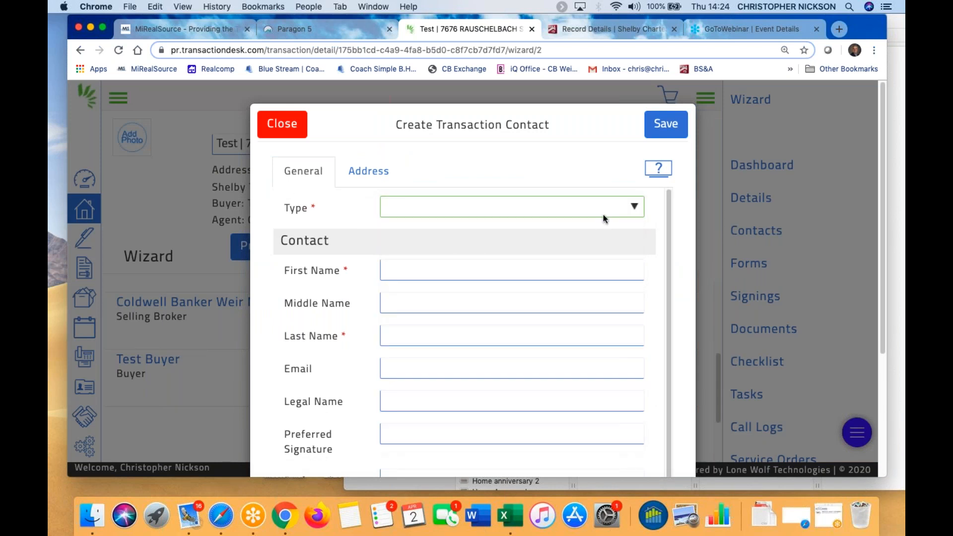
click(279, 123)
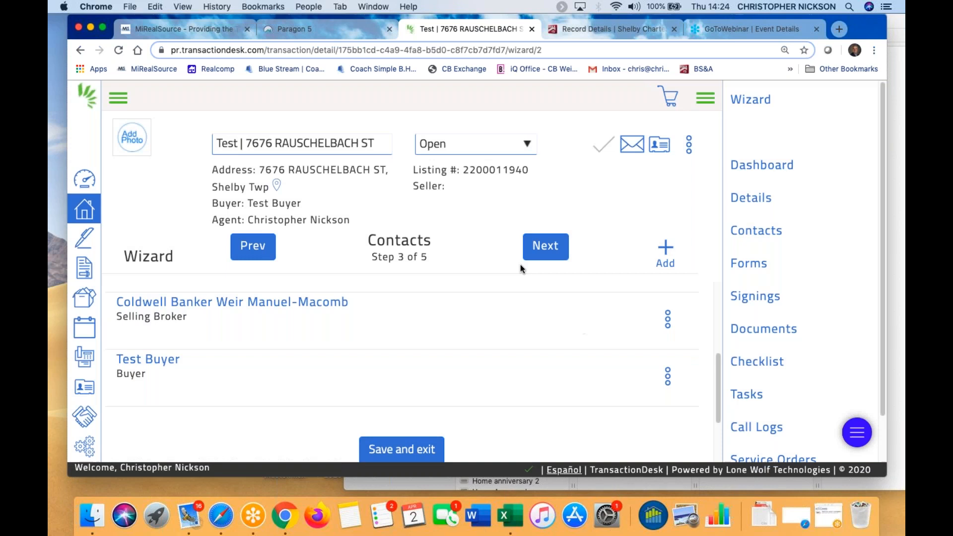
Go to Forms (step 4 of 5) and scroll through the template's CBWM and GMAR forms
click(547, 251)
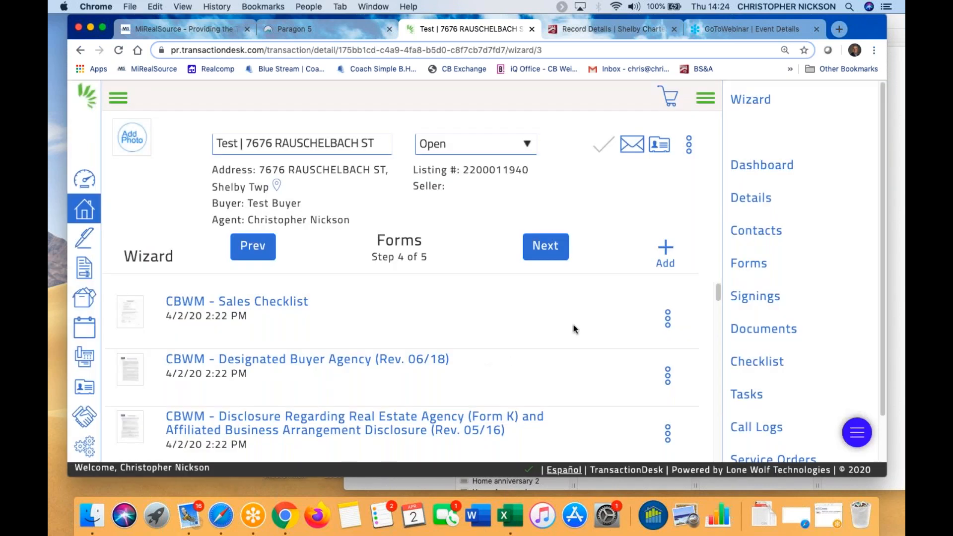
scroll(551, 354, down, 15)
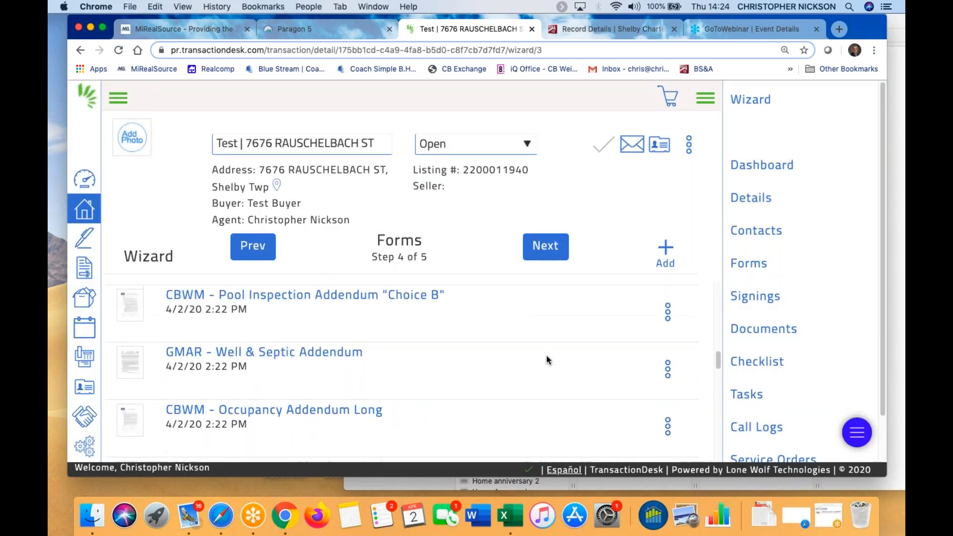
scroll(546, 360, down, 5)
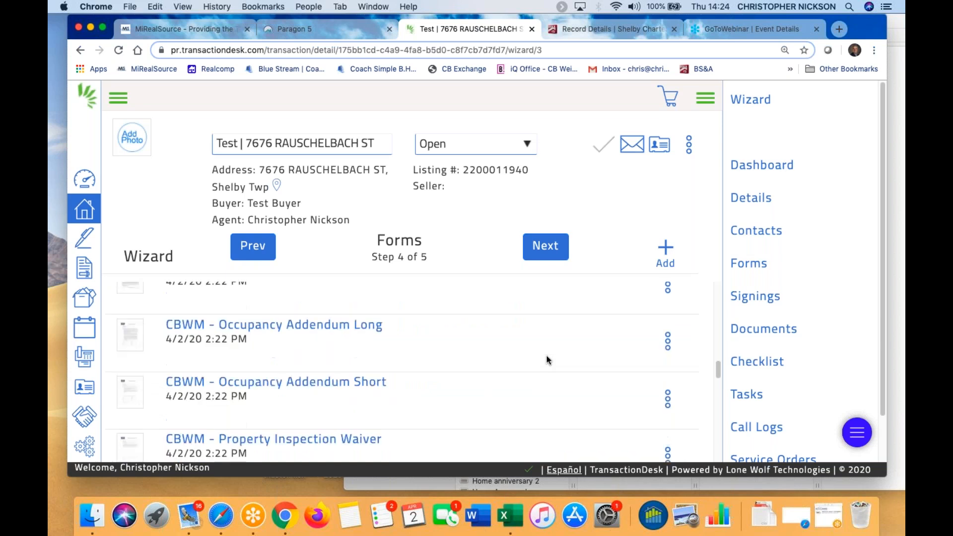
scroll(547, 360, down, 10)
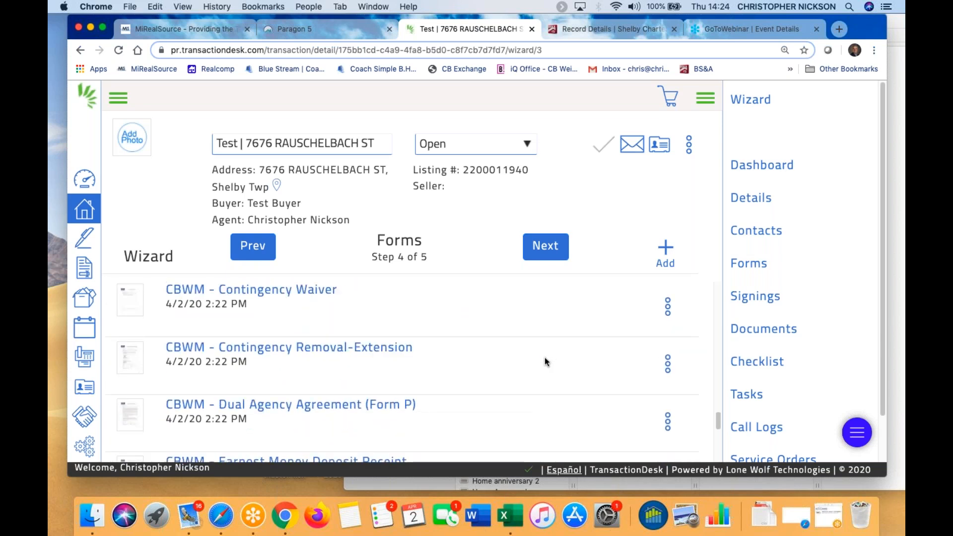
scroll(544, 358, down, 5)
scroll(544, 359, up, 10)
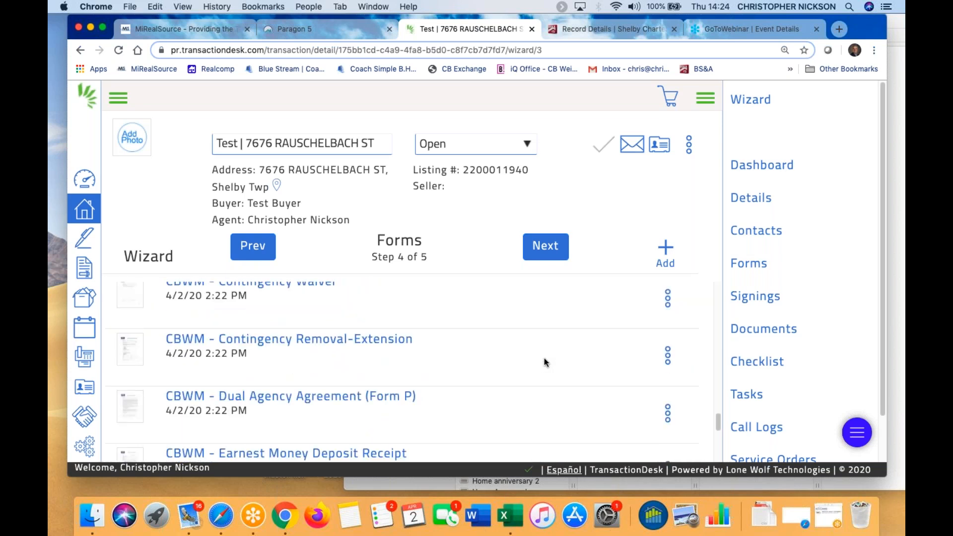
scroll(544, 358, up, 10)
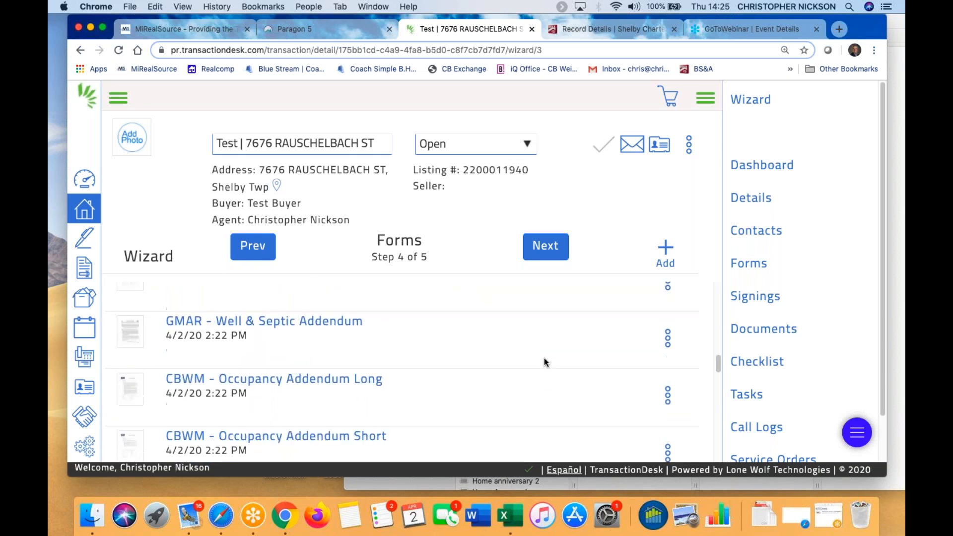
scroll(544, 359, up, 10)
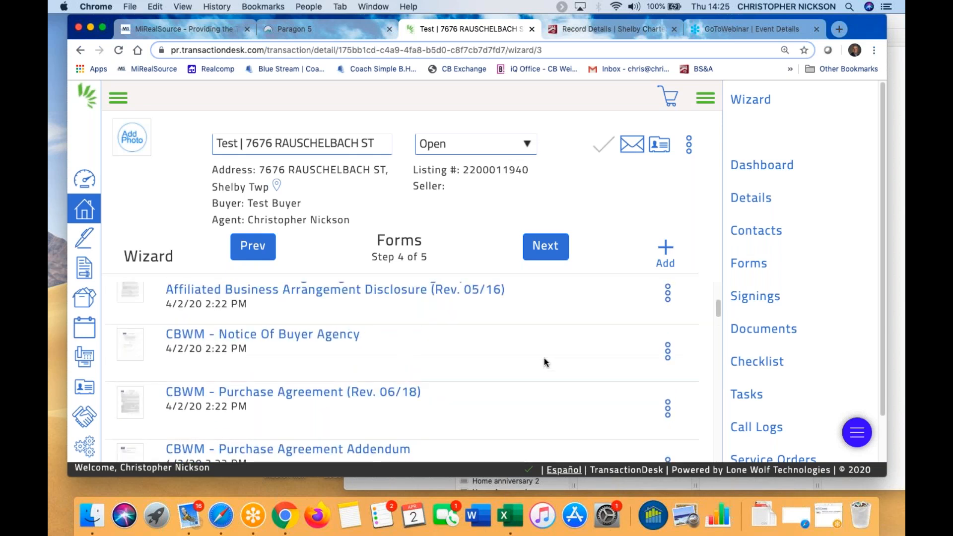
scroll(544, 359, up, 3)
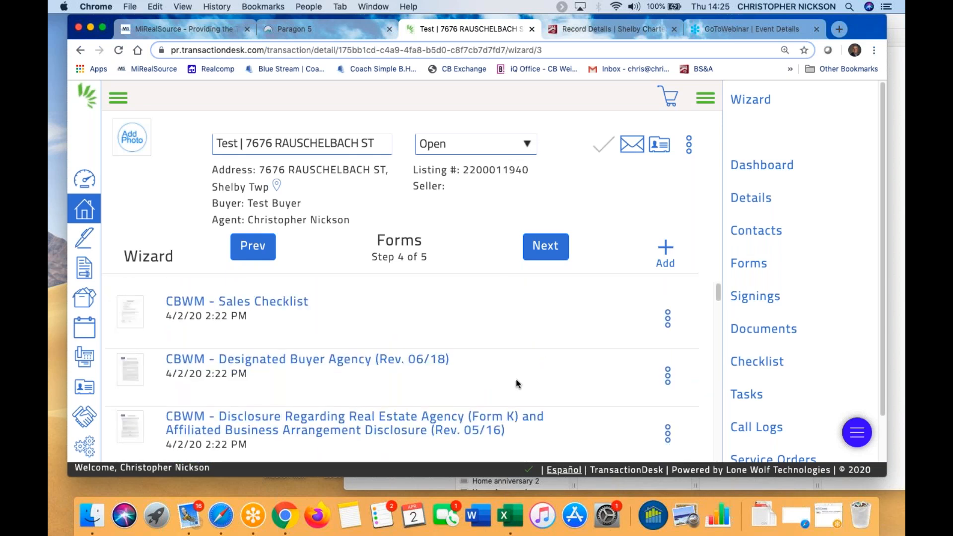
Browse the form library without adding anything, reach Documents (step 5 of 5), then return to Paragon 5
click(666, 247)
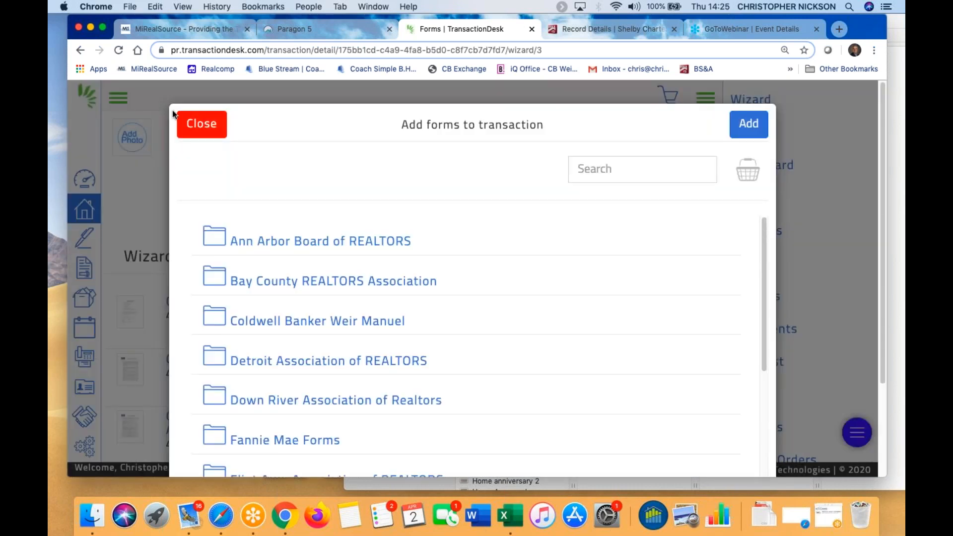
click(203, 124)
click(546, 247)
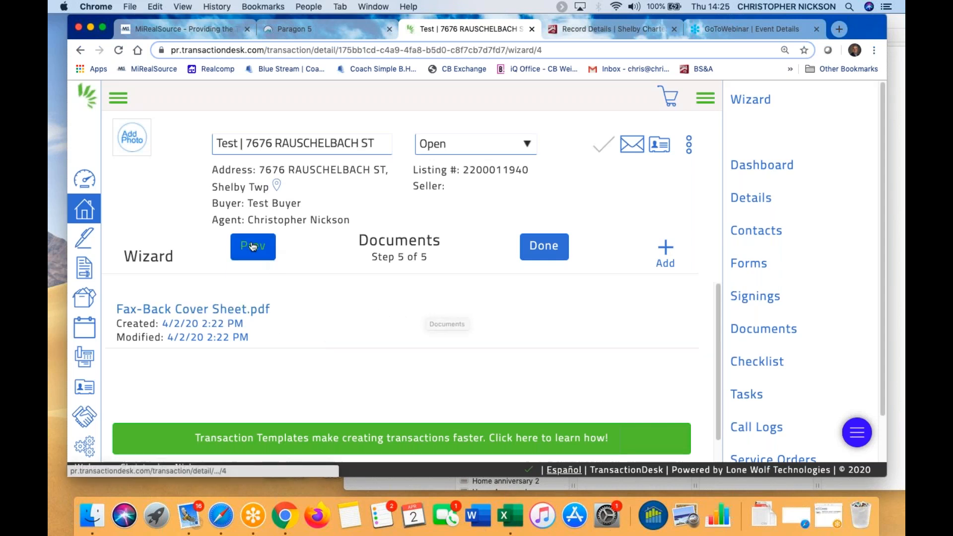
click(345, 28)
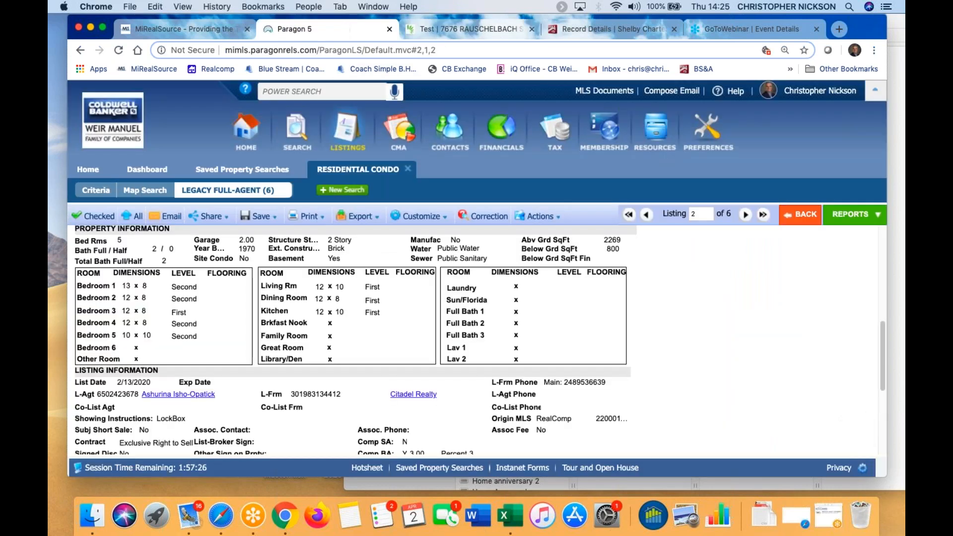
scroll(268, 293, up, 6)
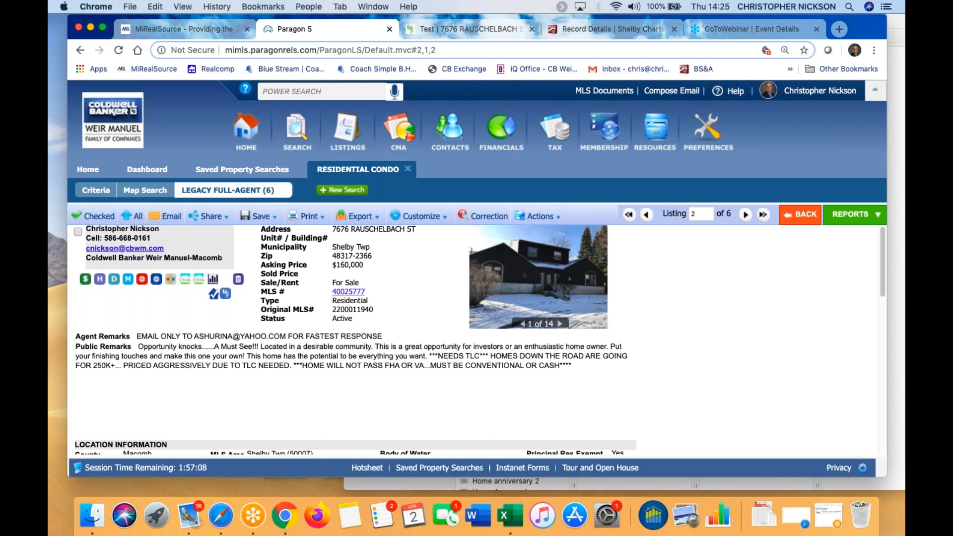
click(117, 284)
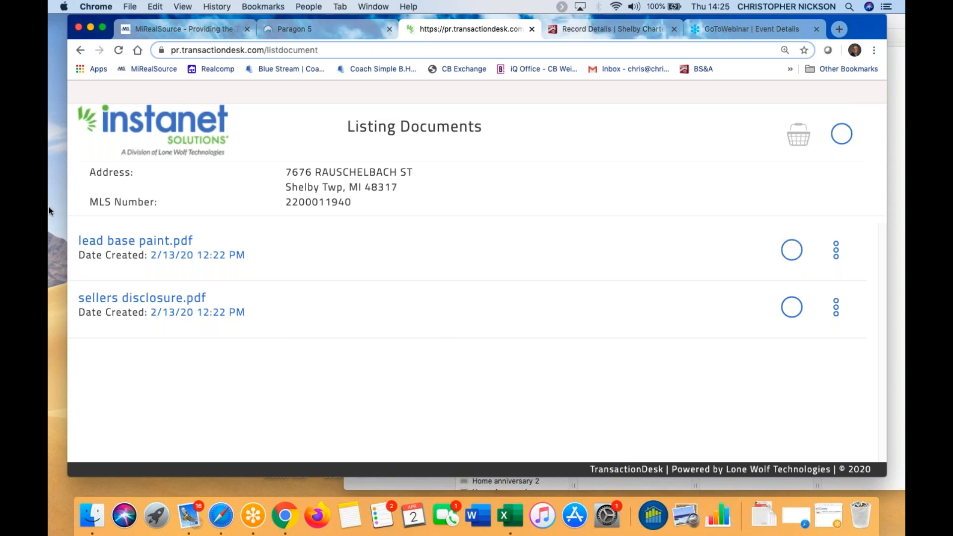
click(81, 50)
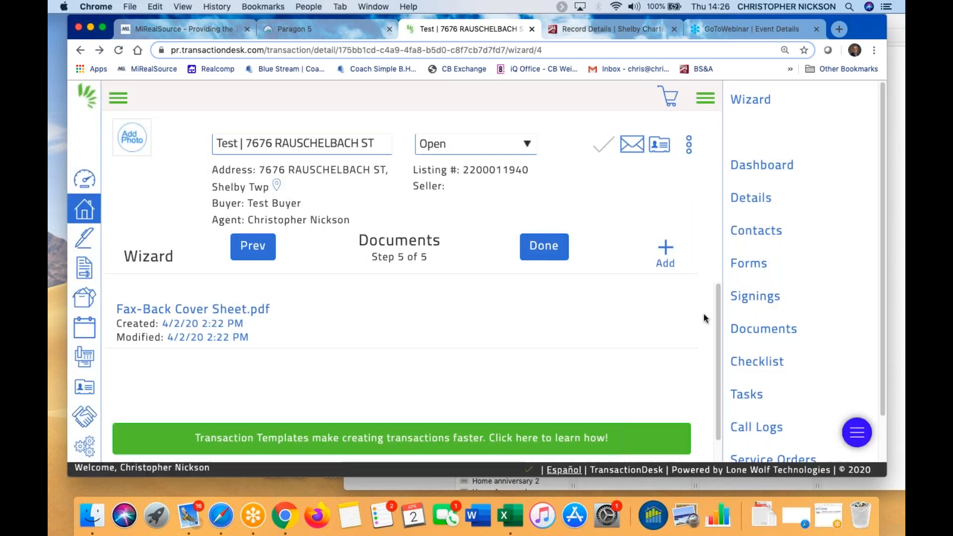
click(546, 249)
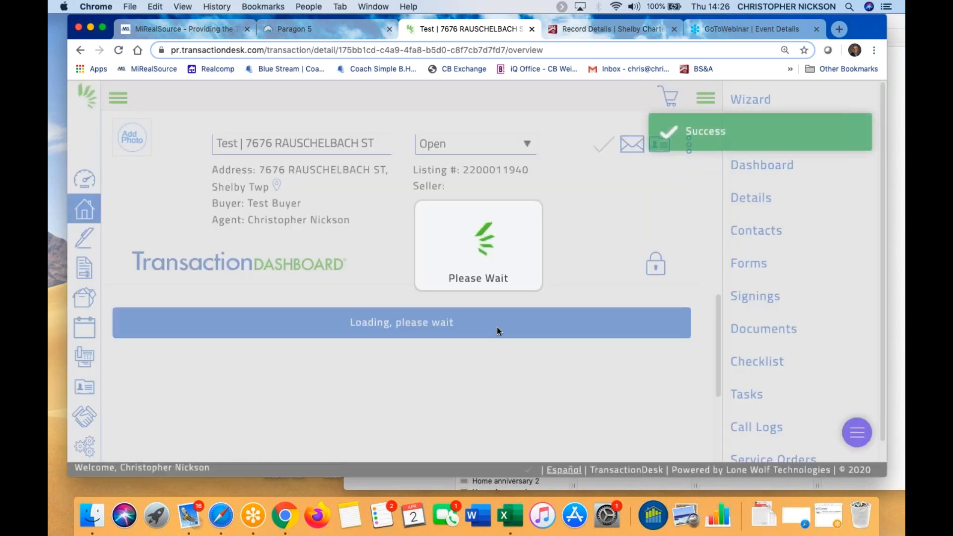
scroll(493, 335, down, 10)
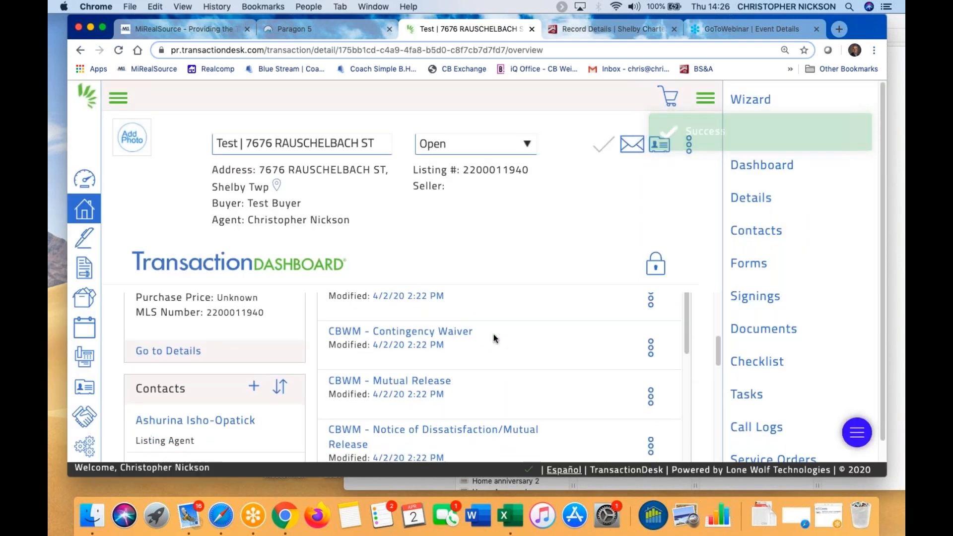
scroll(494, 335, up, 5)
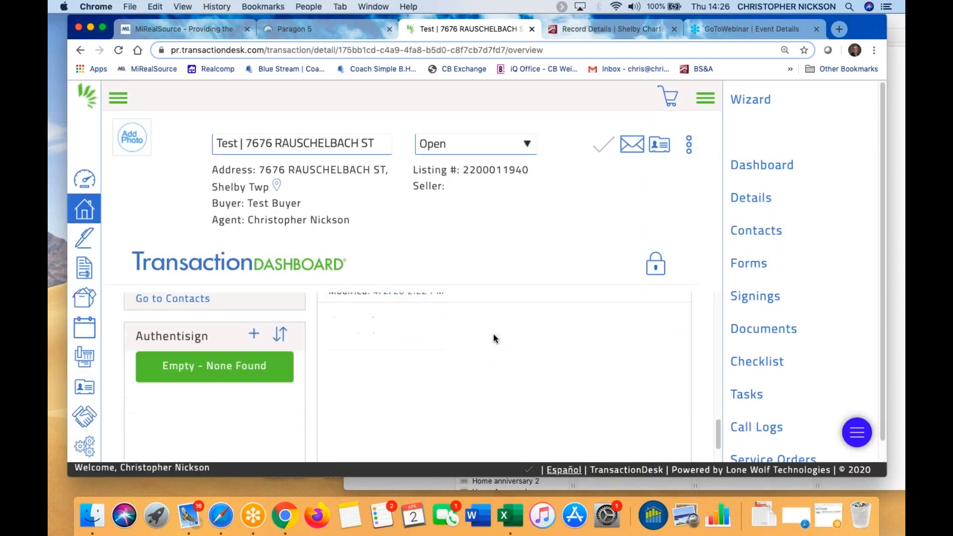
scroll(493, 335, down, 2)
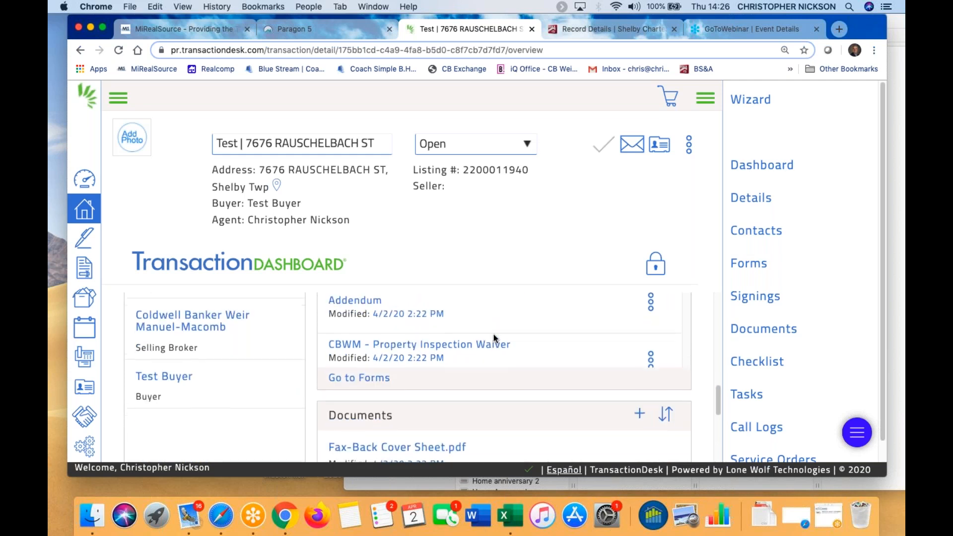
Check the transaction's Documents page, then reopen the listing's documents from Paragon 5
click(753, 331)
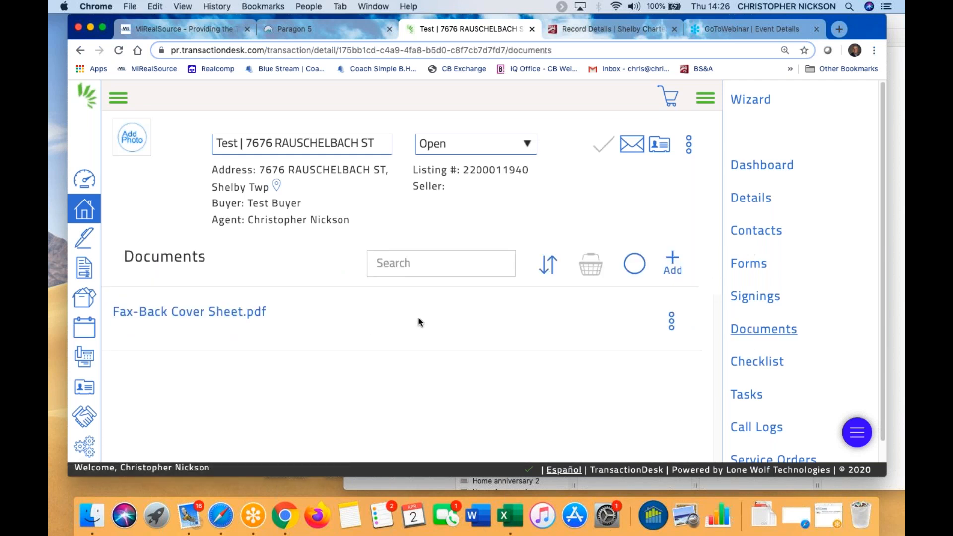
click(308, 30)
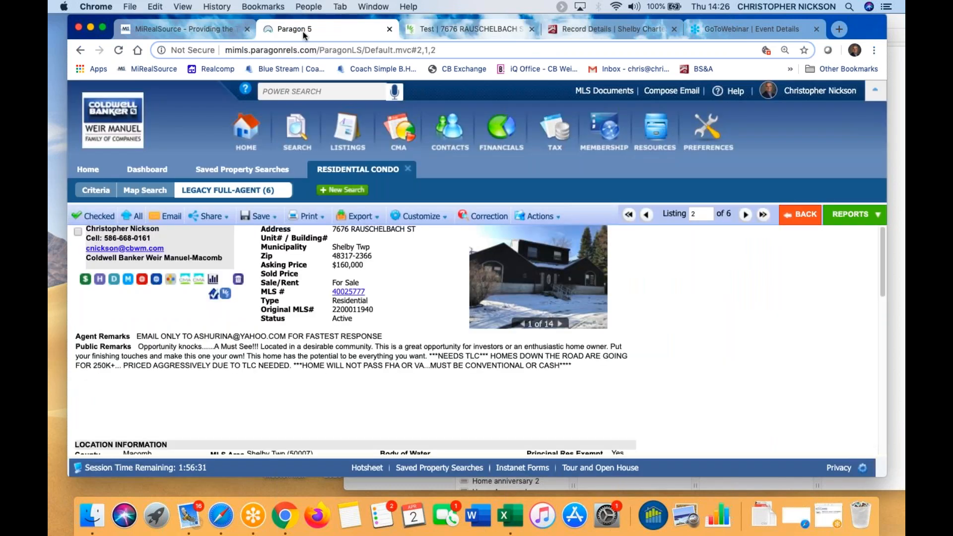
click(115, 281)
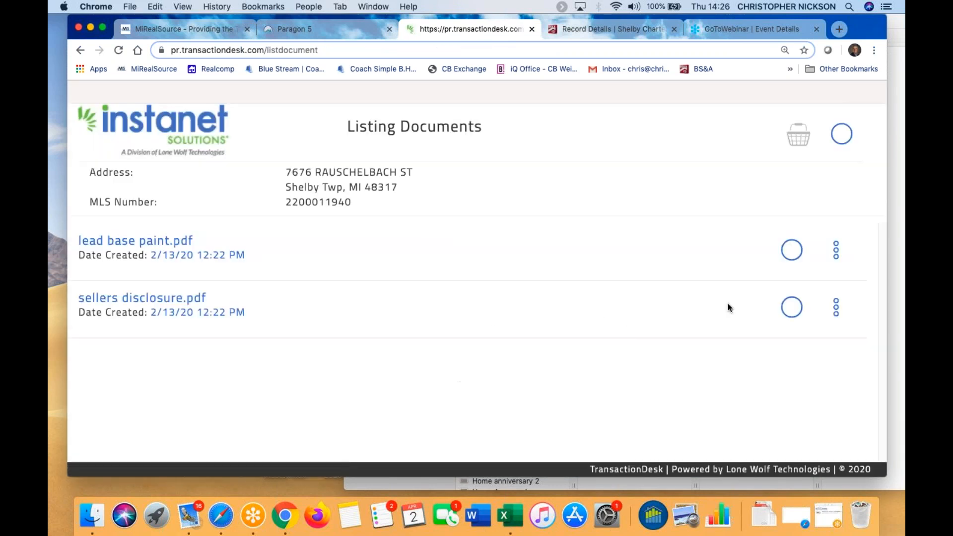
Download lead base paint and sellers disclosure together as one zip and open it
click(793, 250)
click(794, 307)
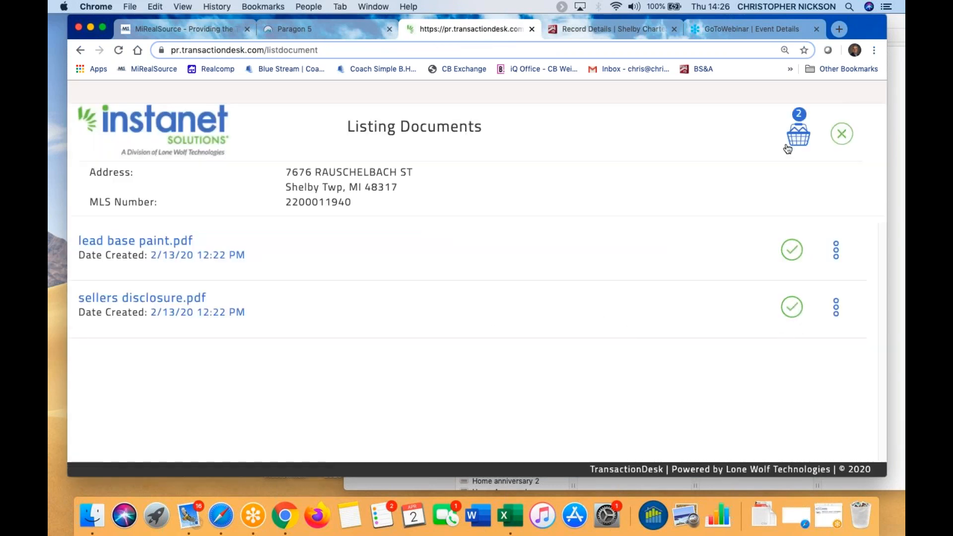
click(799, 138)
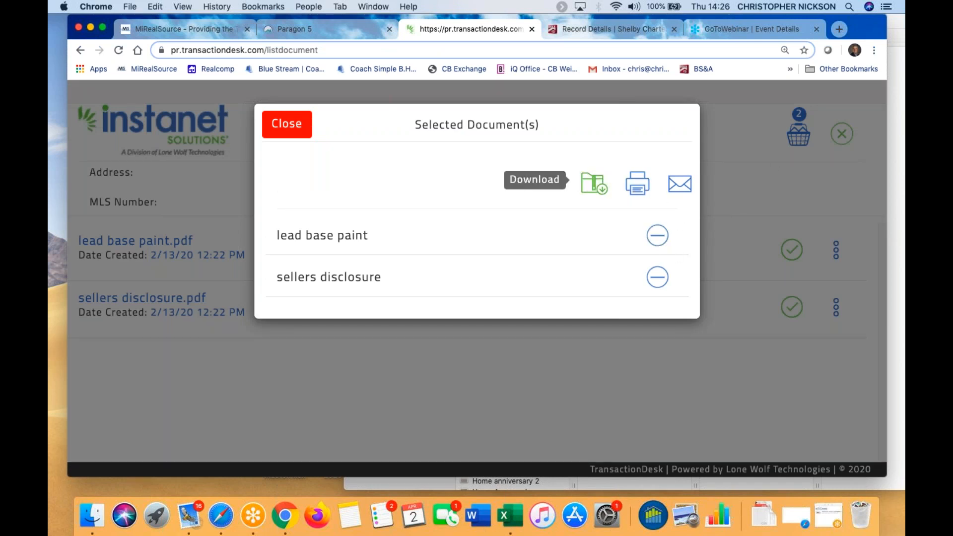
click(591, 188)
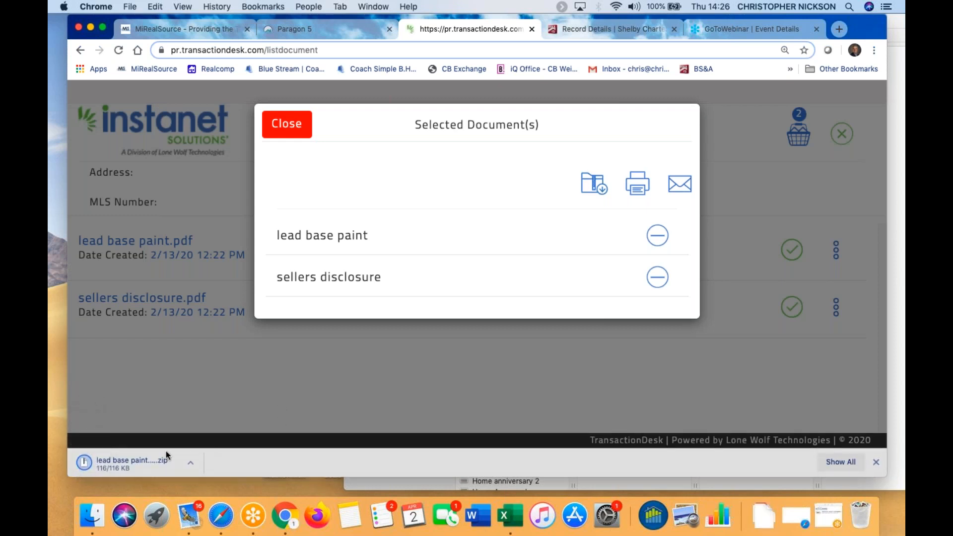
click(130, 466)
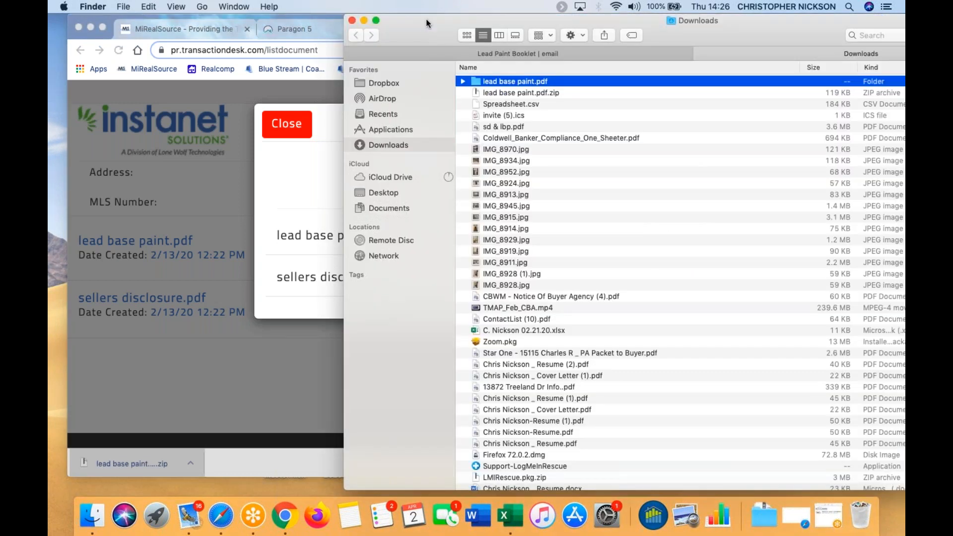
Close the Finder Downloads window holding the extracted lead base paint folder
click(351, 20)
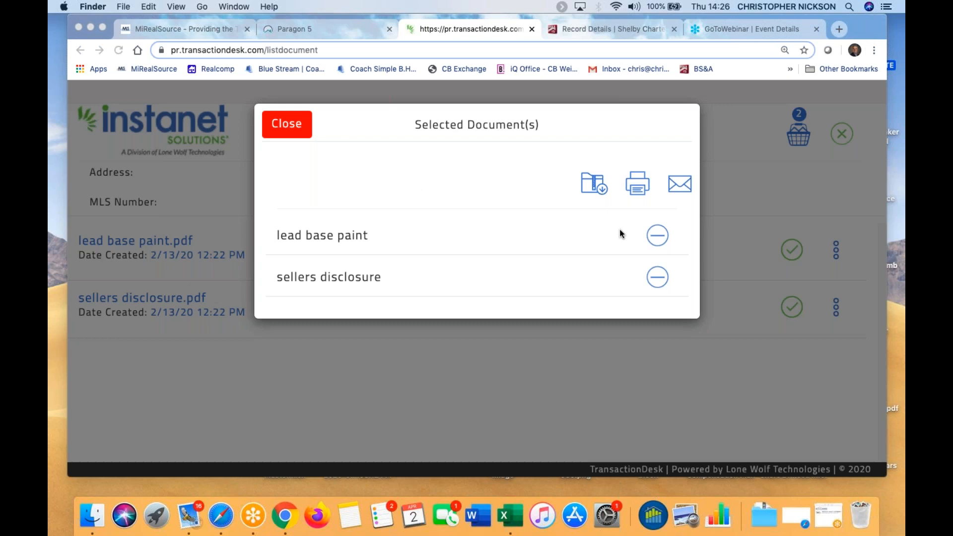
Close the selected documents, navigate back, and open the full Transactions list of 80 results
click(290, 130)
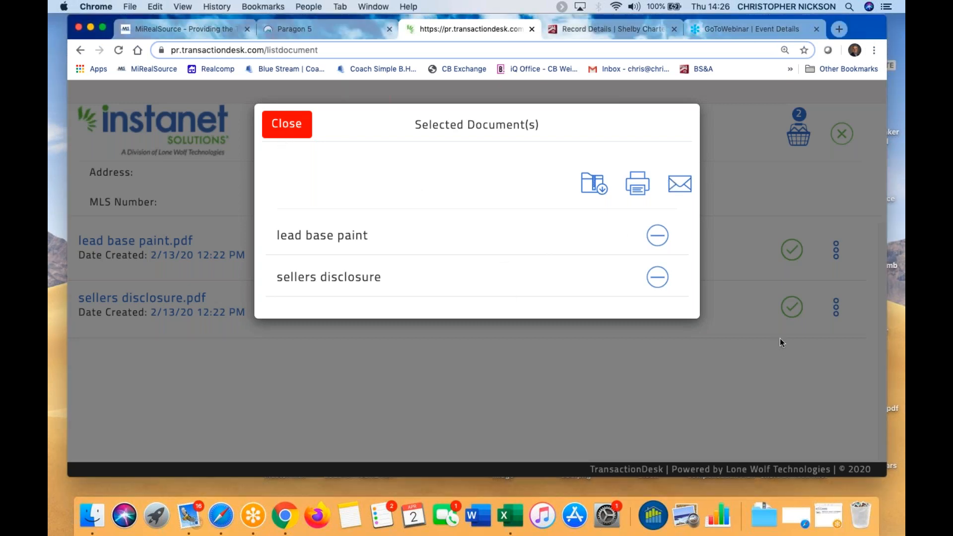
click(296, 131)
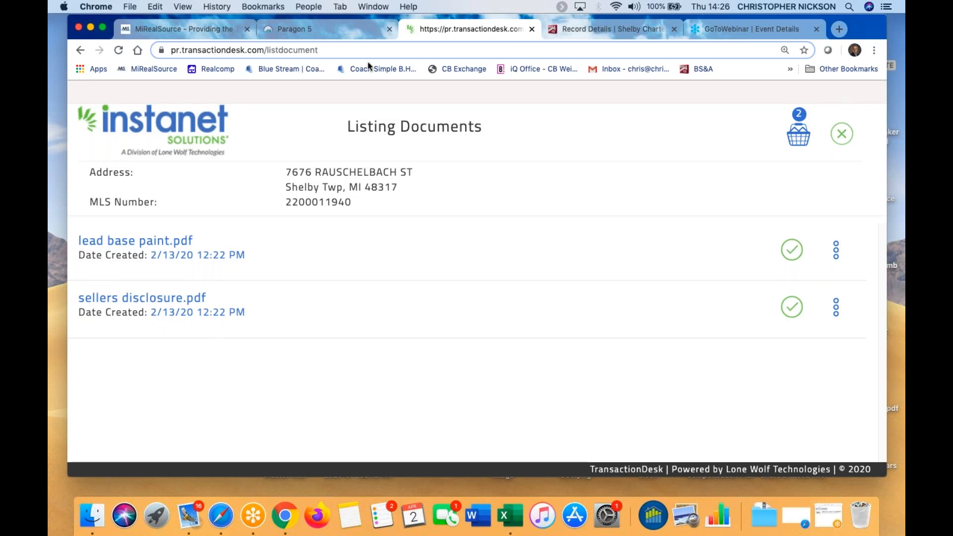
click(79, 51)
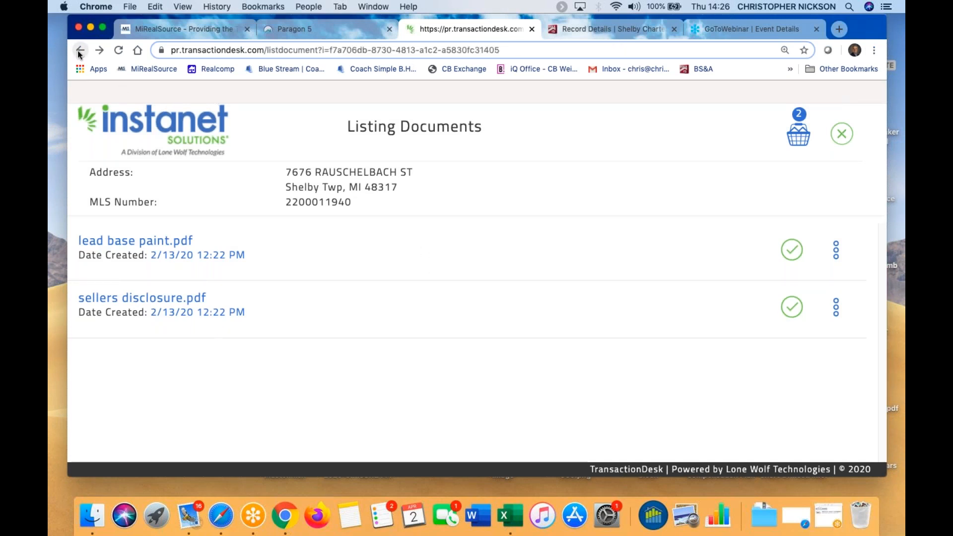
click(80, 51)
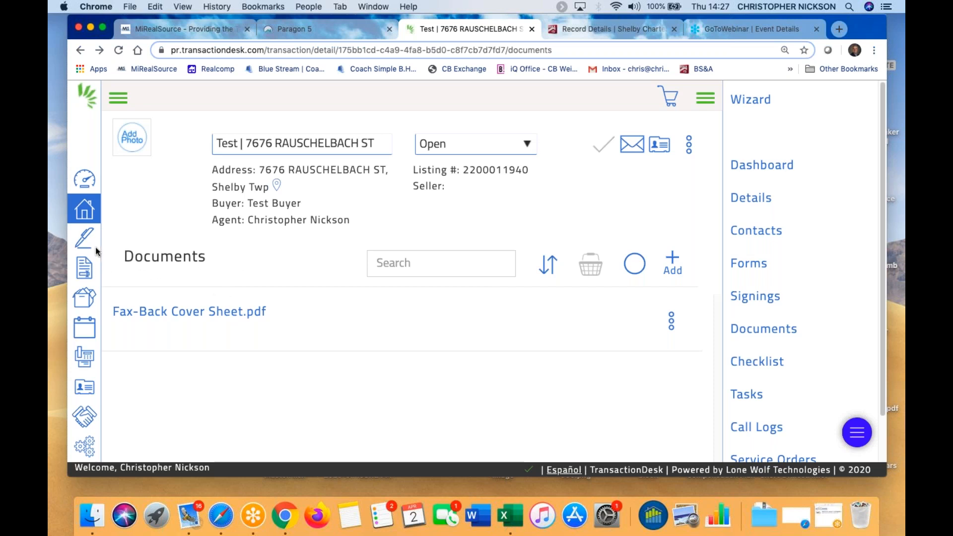
click(84, 209)
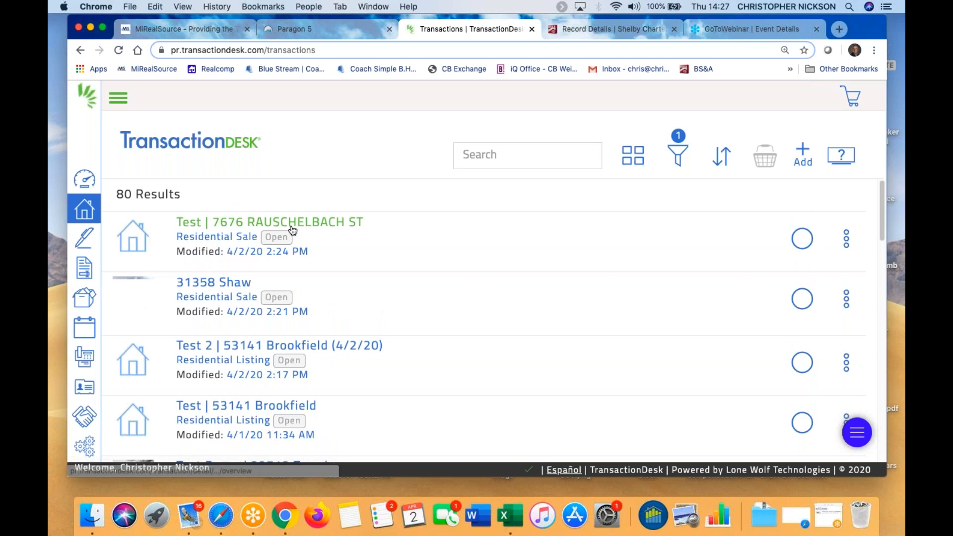
click(216, 285)
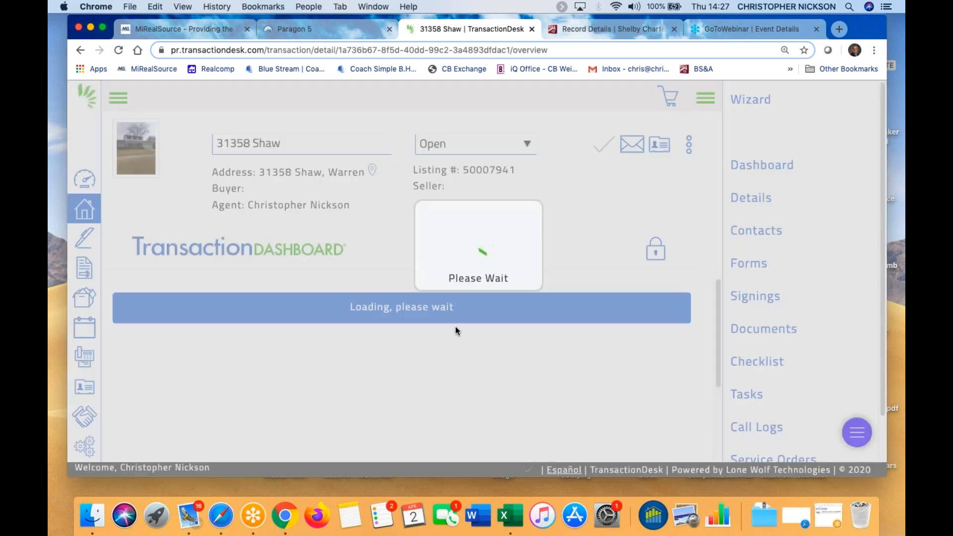
scroll(437, 329, down, 2)
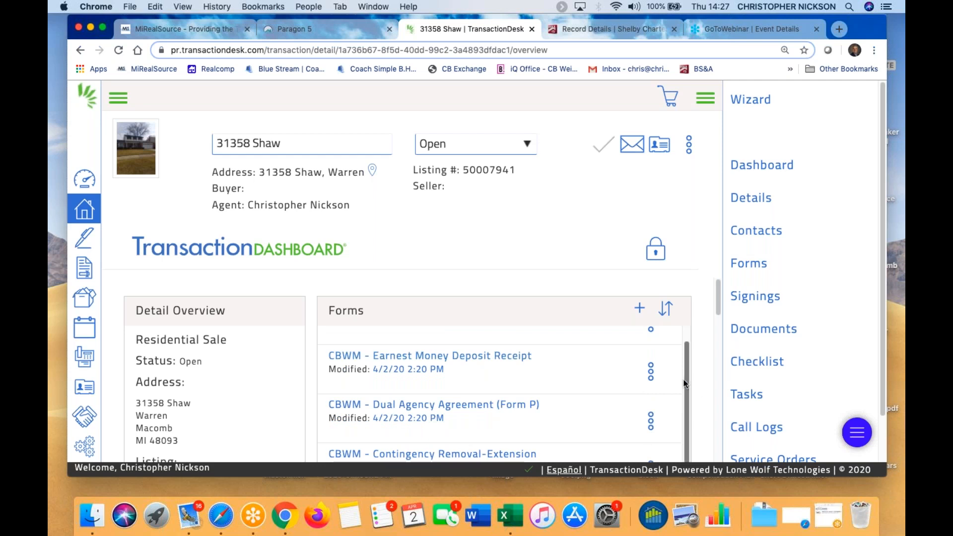
drag(719, 311, 715, 390)
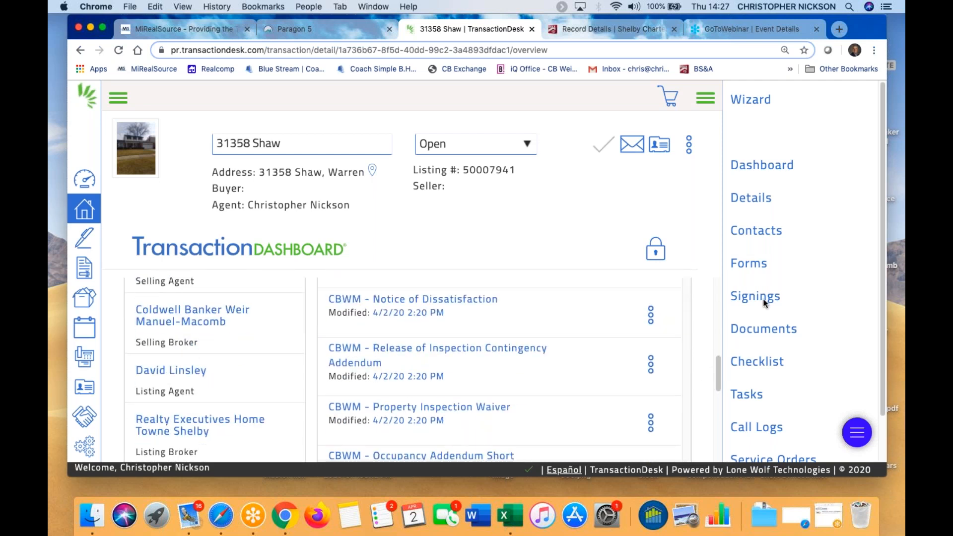
click(764, 331)
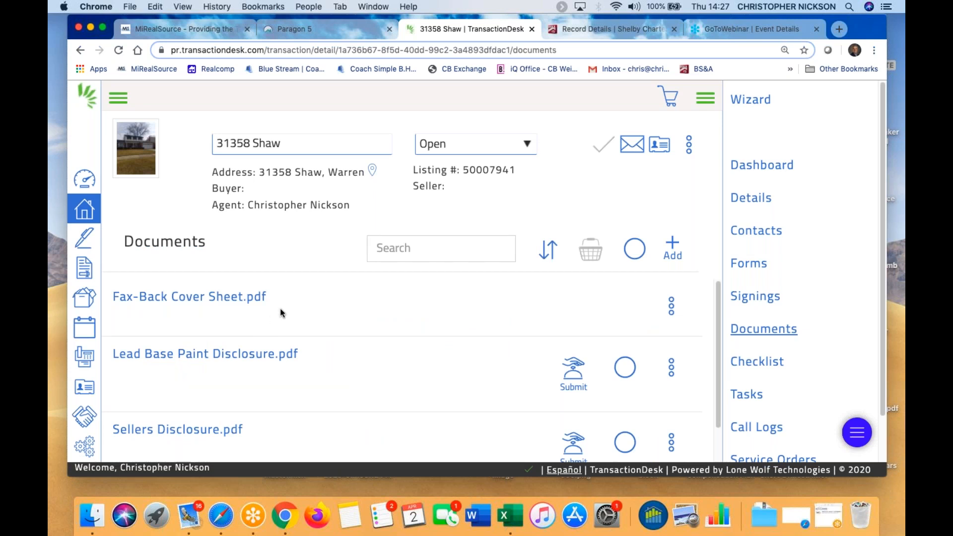
scroll(285, 345, down, 2)
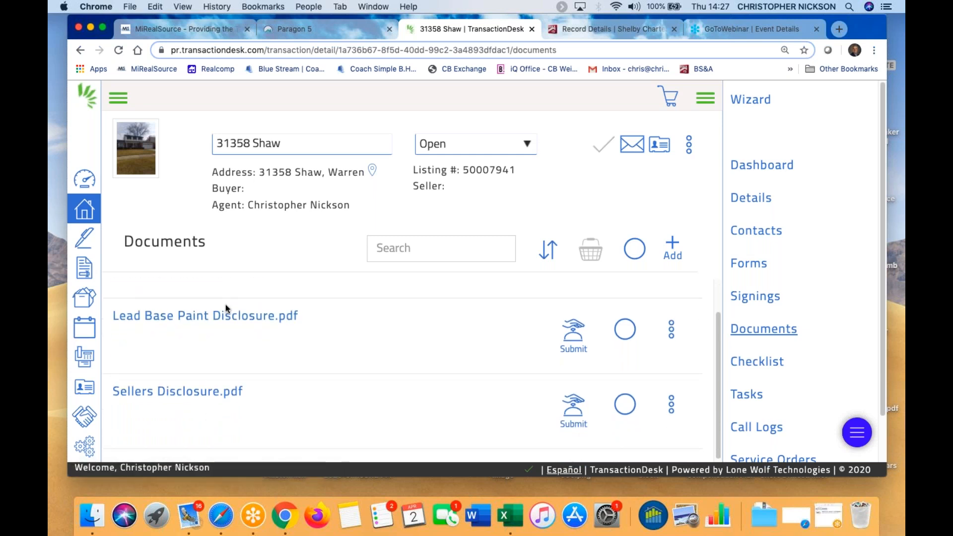
scroll(224, 318, up, 2)
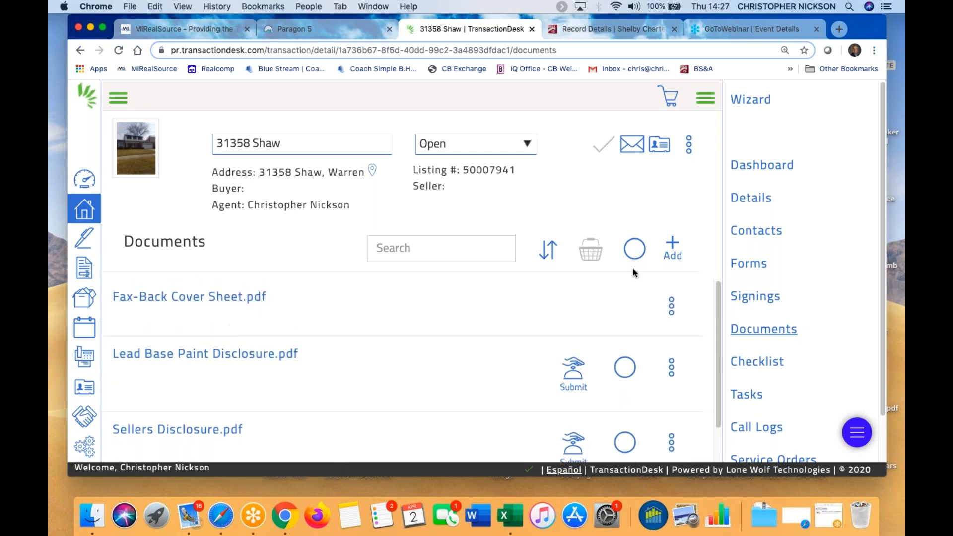
In the transaction's contacts, try an existing-contact search for 'buy', then cancel the picker
click(757, 232)
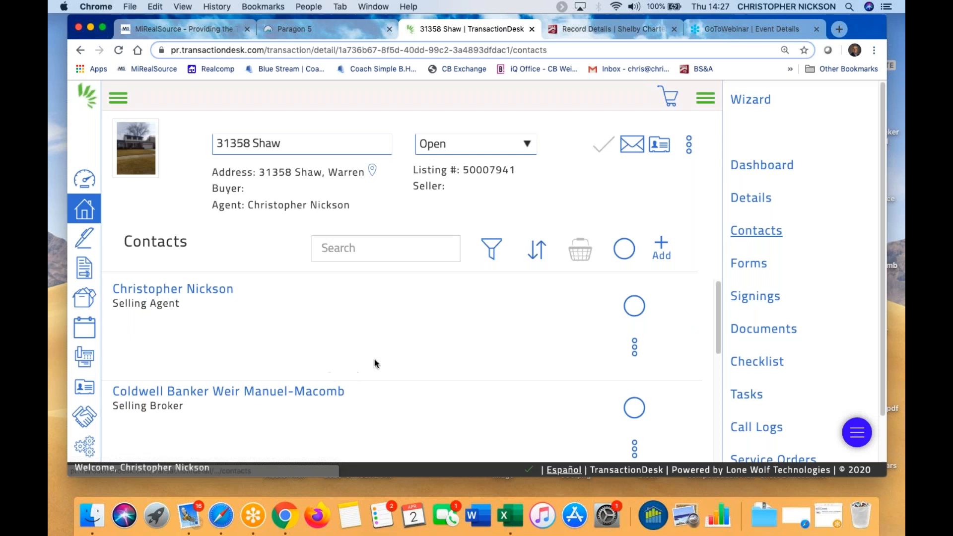
scroll(378, 357, down, 2)
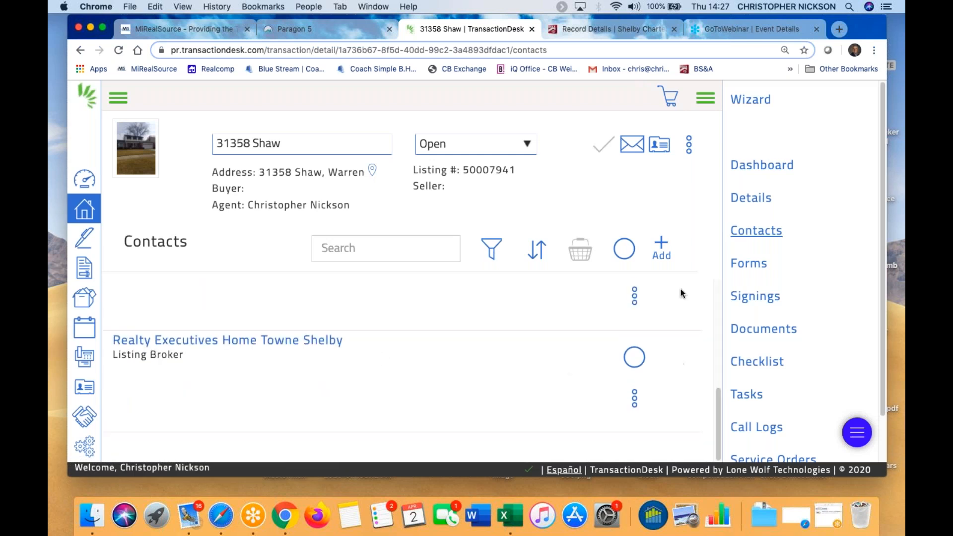
click(662, 249)
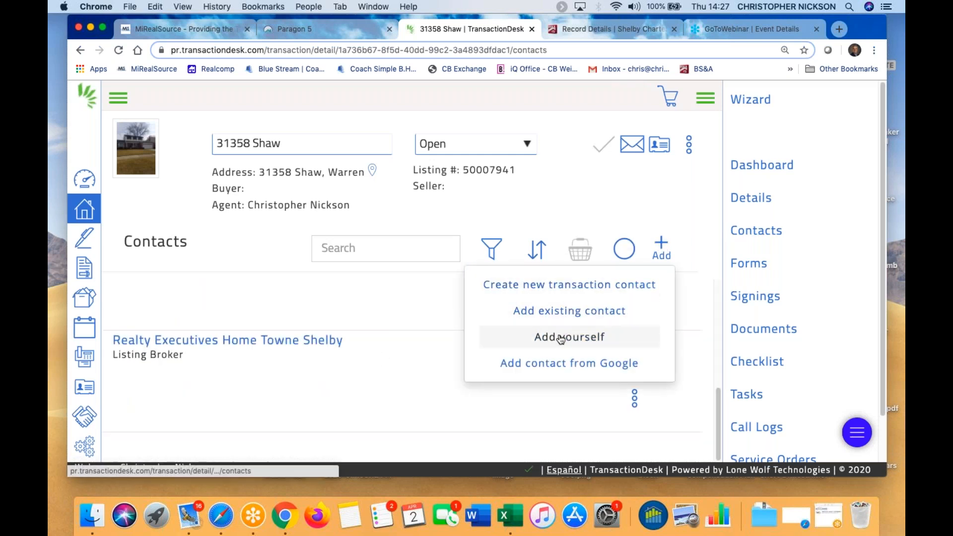
click(571, 311)
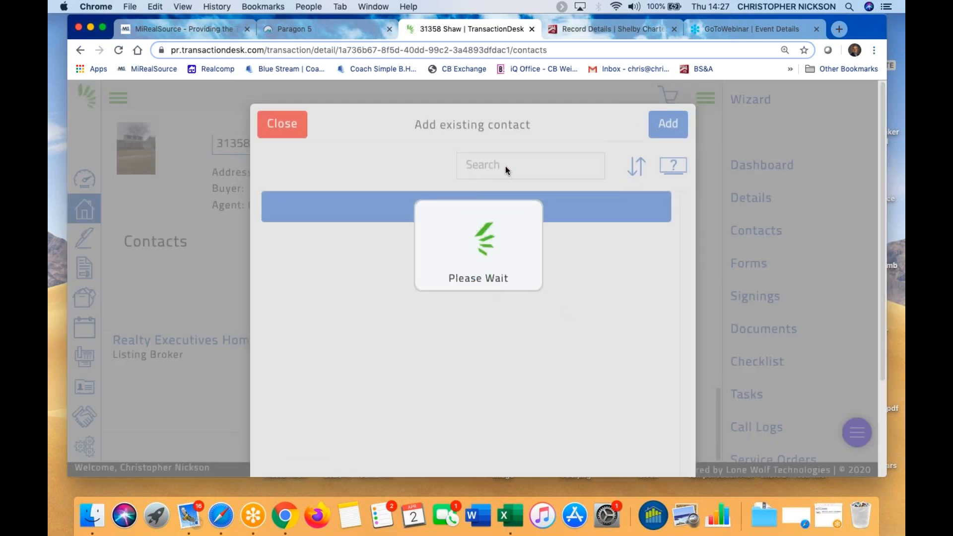
text(buyer)
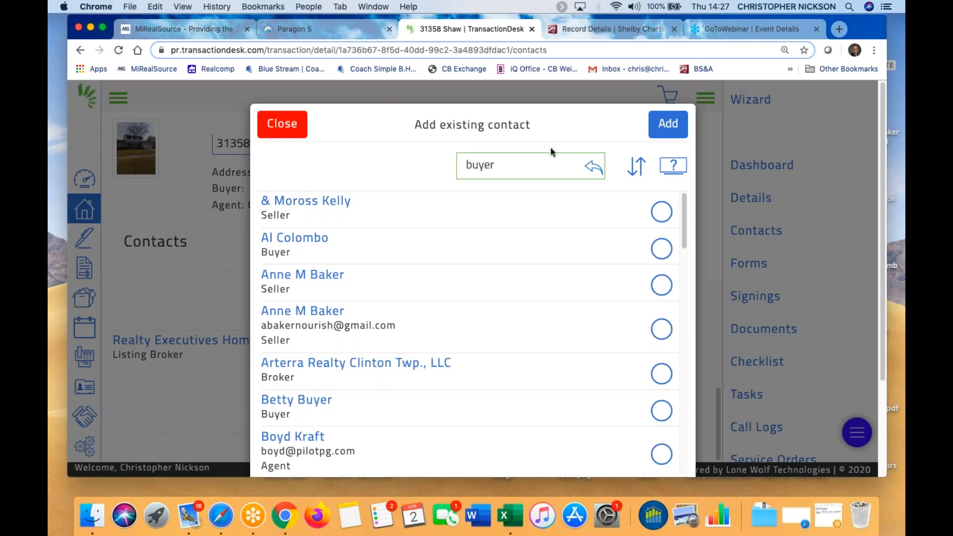
click(661, 128)
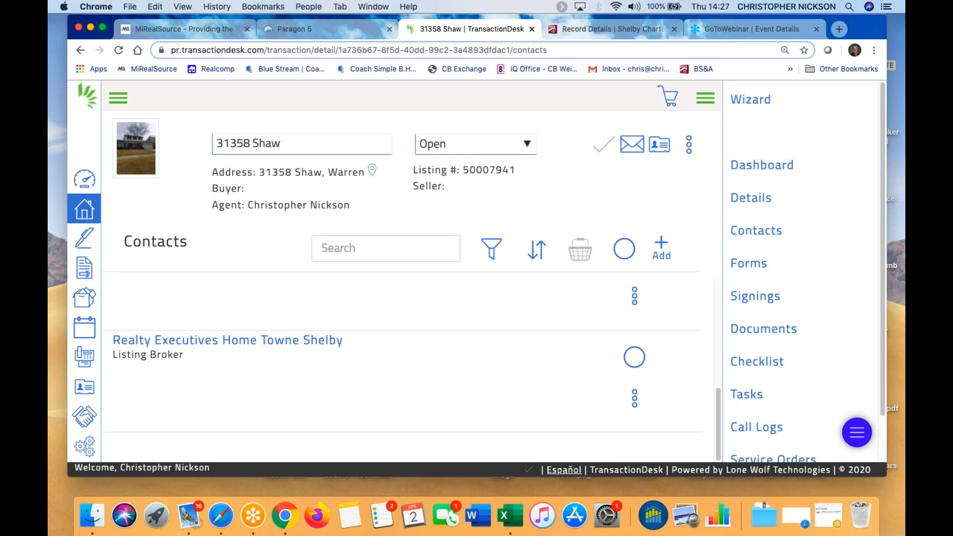
Search existing contacts for 'bu', add Test Buyer as the buyer, and save
click(665, 251)
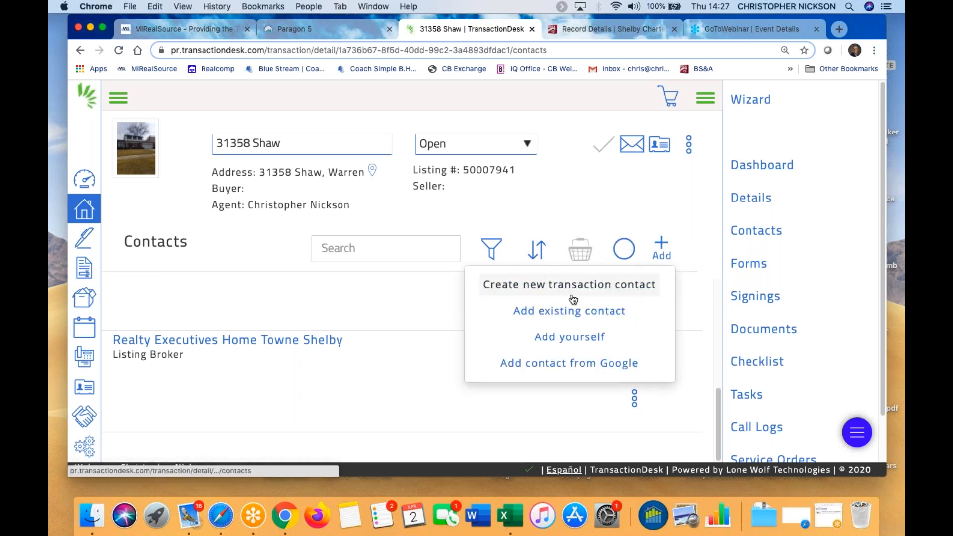
click(597, 312)
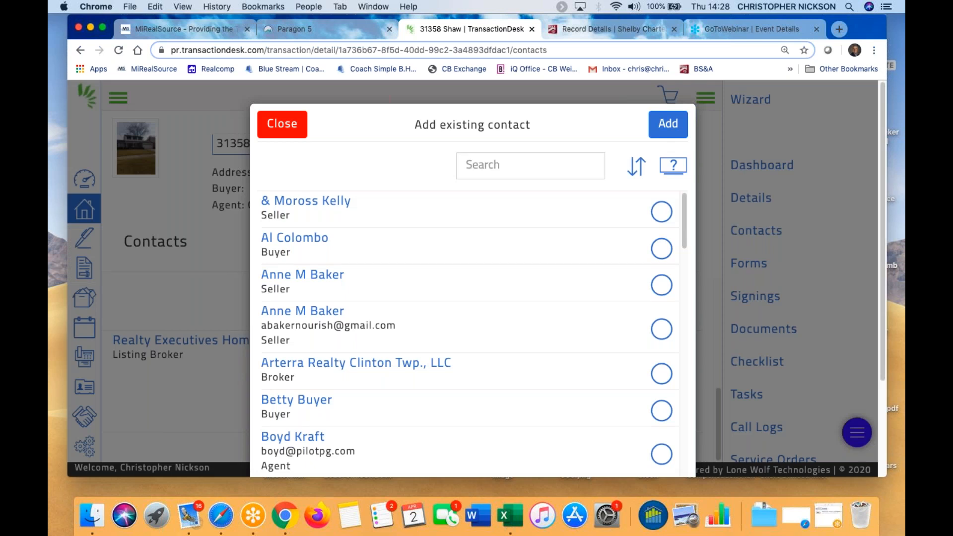
click(515, 166)
text(buyer)
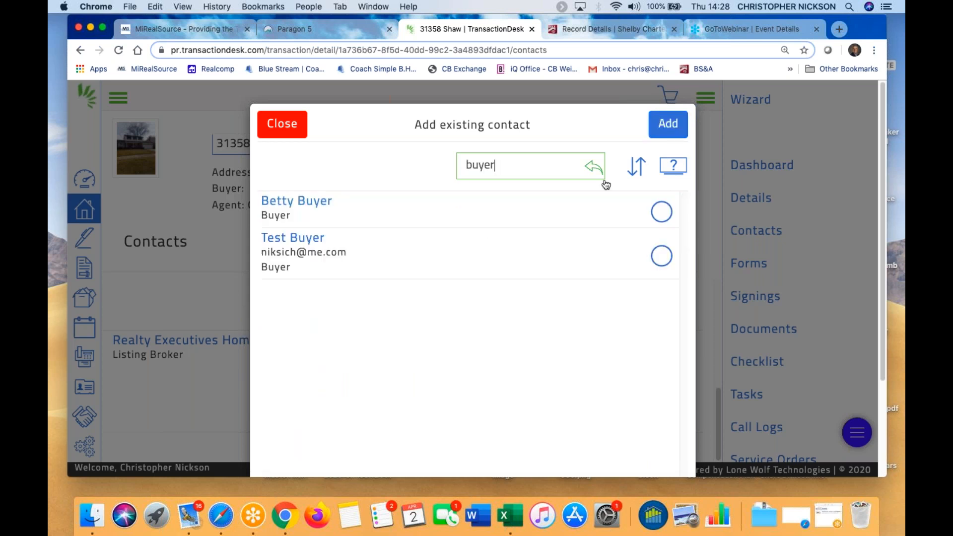
click(661, 256)
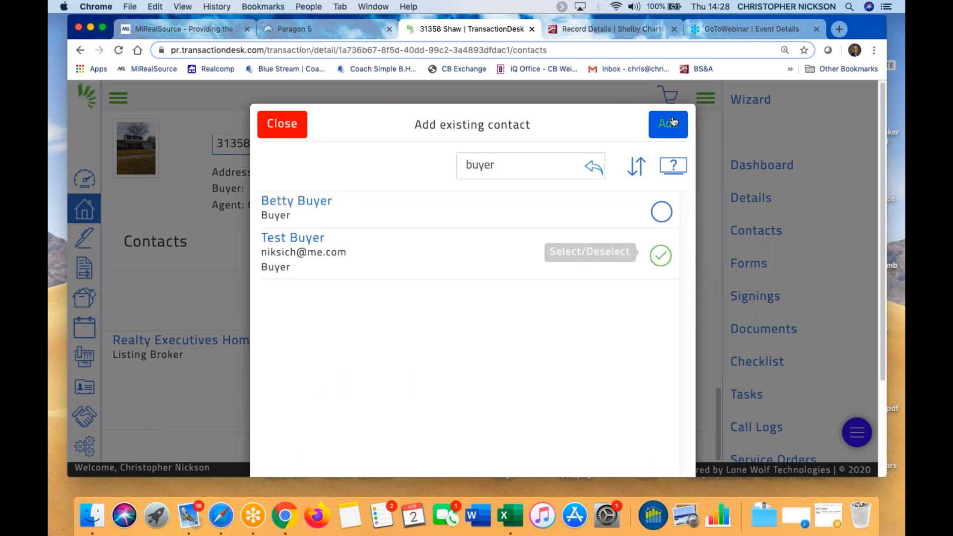
click(670, 124)
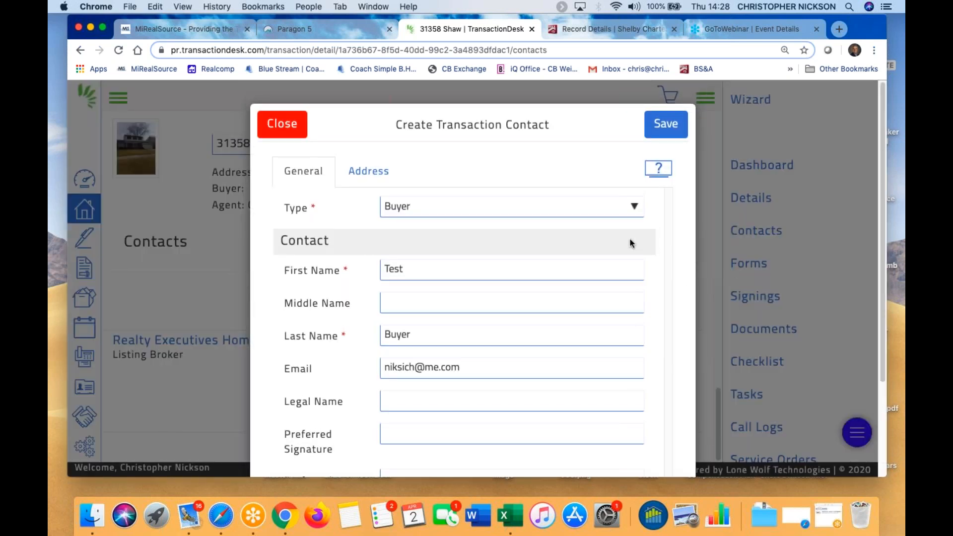
click(670, 125)
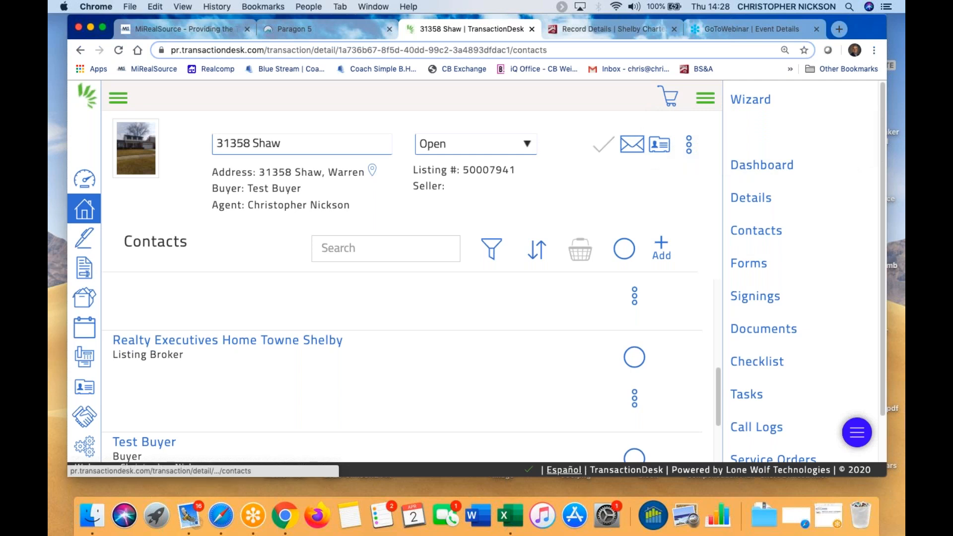
click(764, 164)
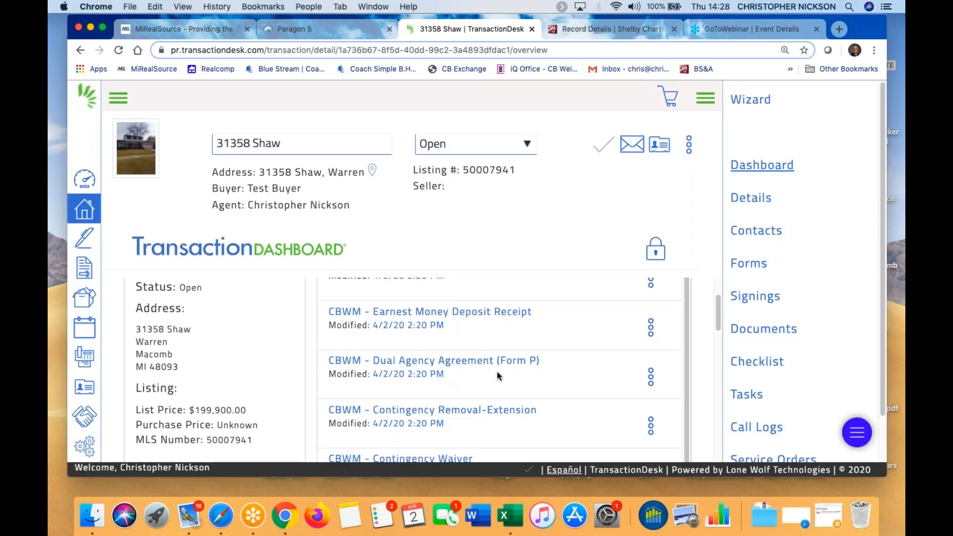
Show the transaction's Forms list and scroll down to the CBWM Purchase Agreement
scroll(412, 366, down, 1)
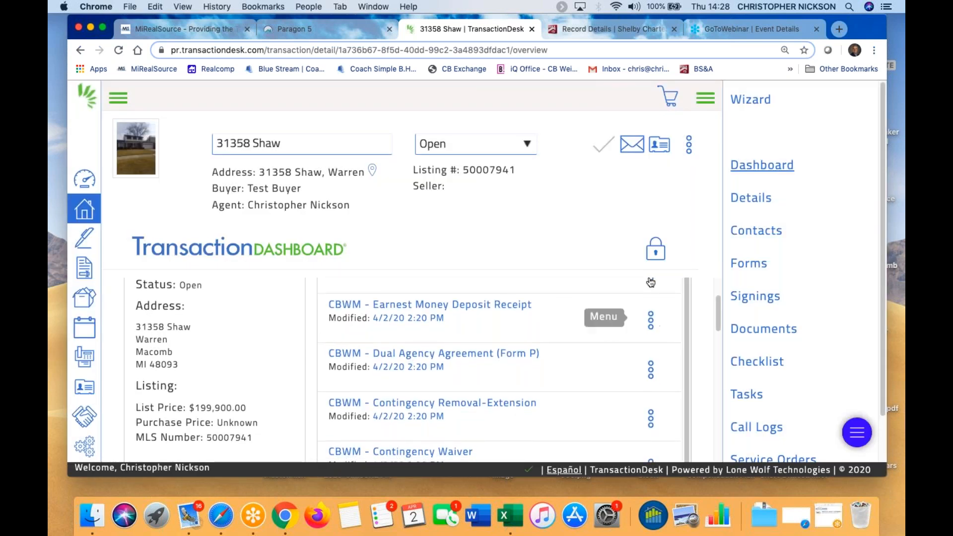
scroll(523, 410, down, 5)
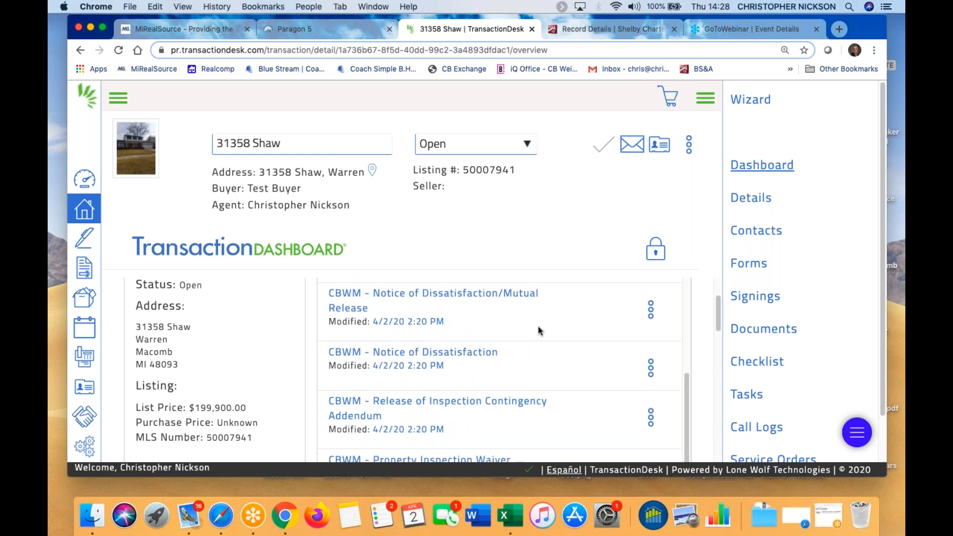
click(731, 266)
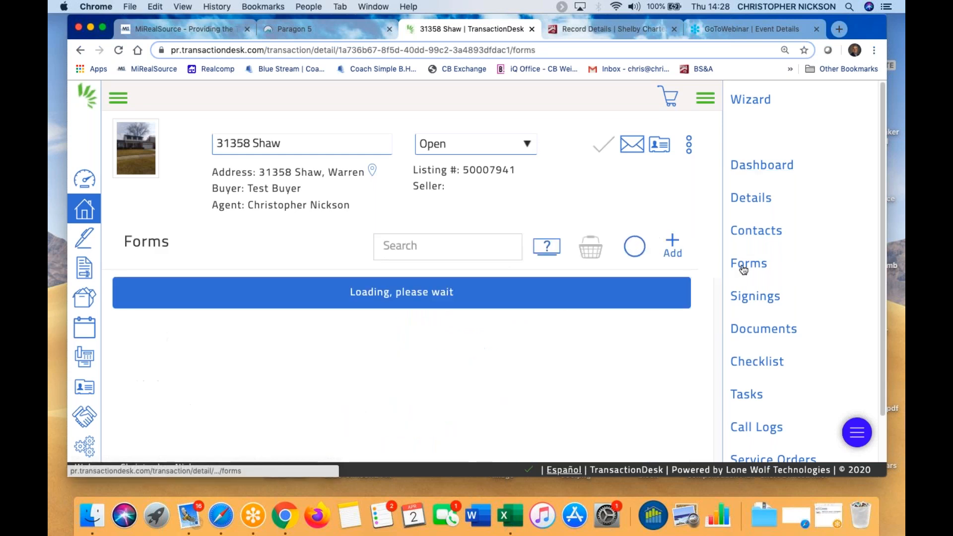
scroll(491, 335, down, 1)
scroll(491, 334, up, 1)
scroll(490, 335, down, 3)
scroll(450, 356, down, 2)
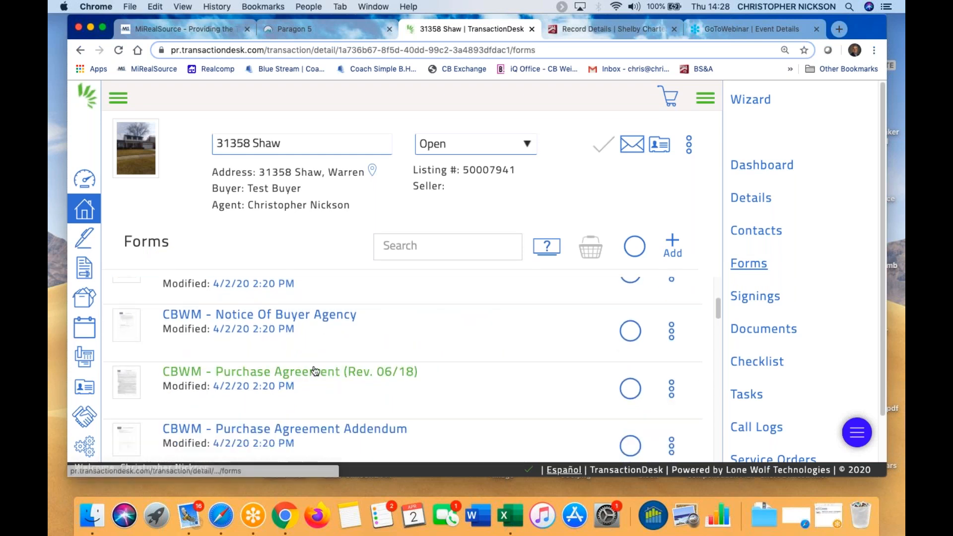
Open the CBWM Purchase Agreement and set its Date to April 2, 2020 from the calendar
click(324, 376)
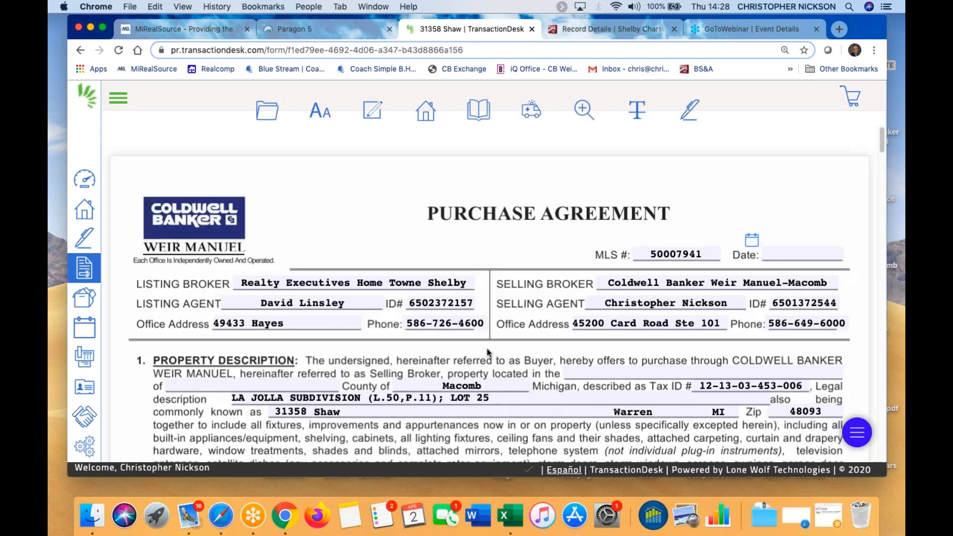
scroll(459, 321, down, 3)
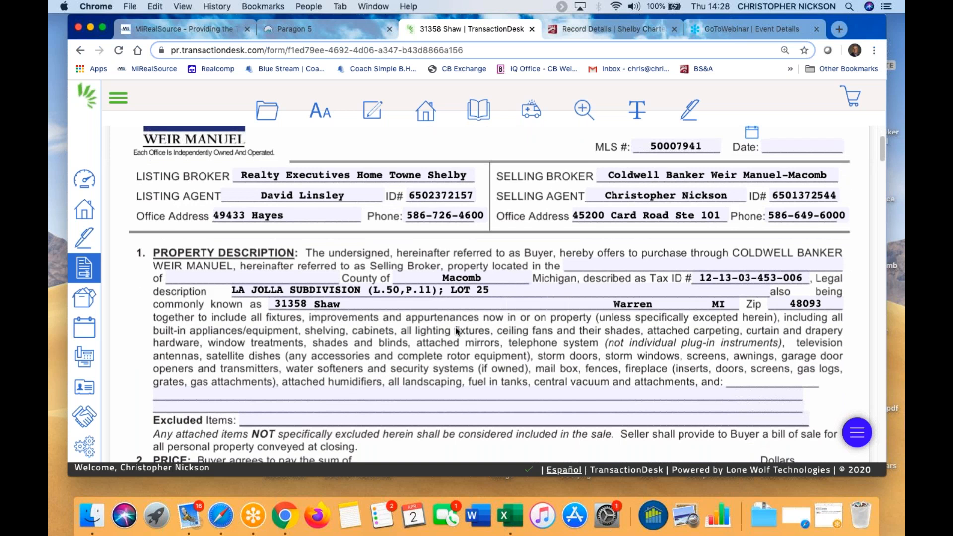
scroll(456, 327, down, 1)
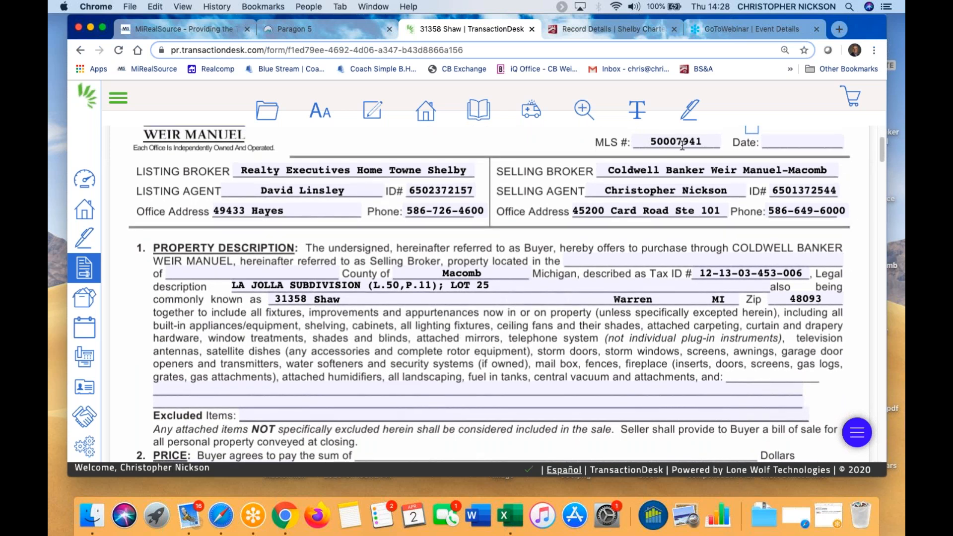
scroll(759, 148, up, 1)
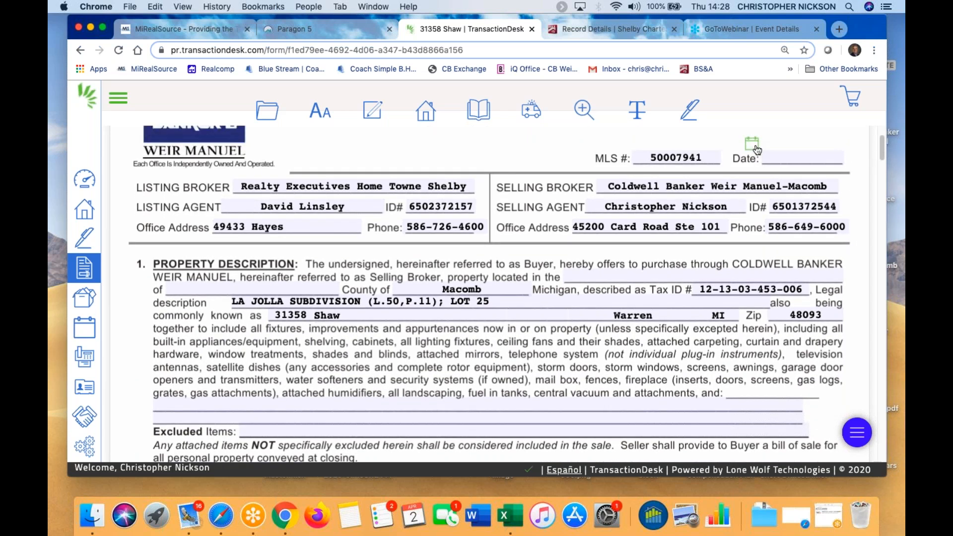
click(757, 149)
click(598, 199)
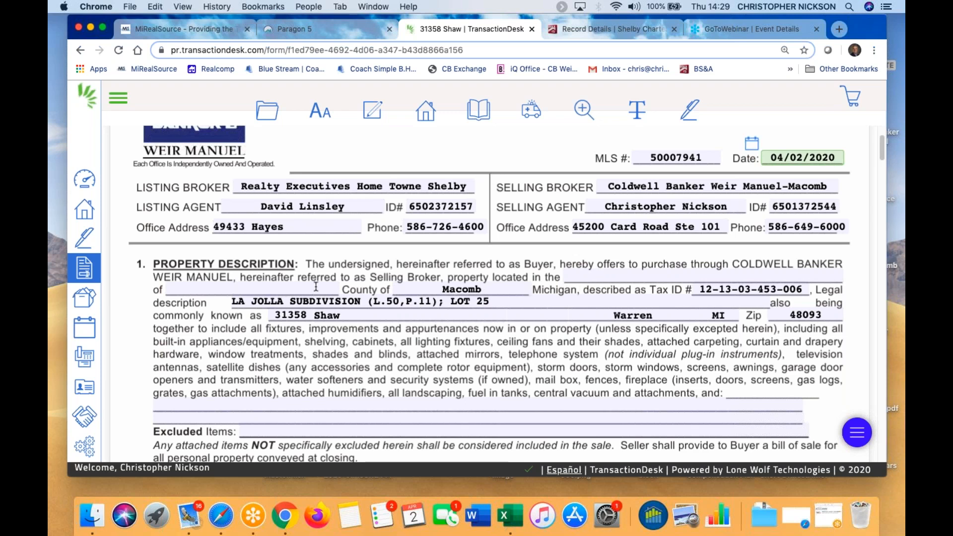
scroll(529, 273, down, 1)
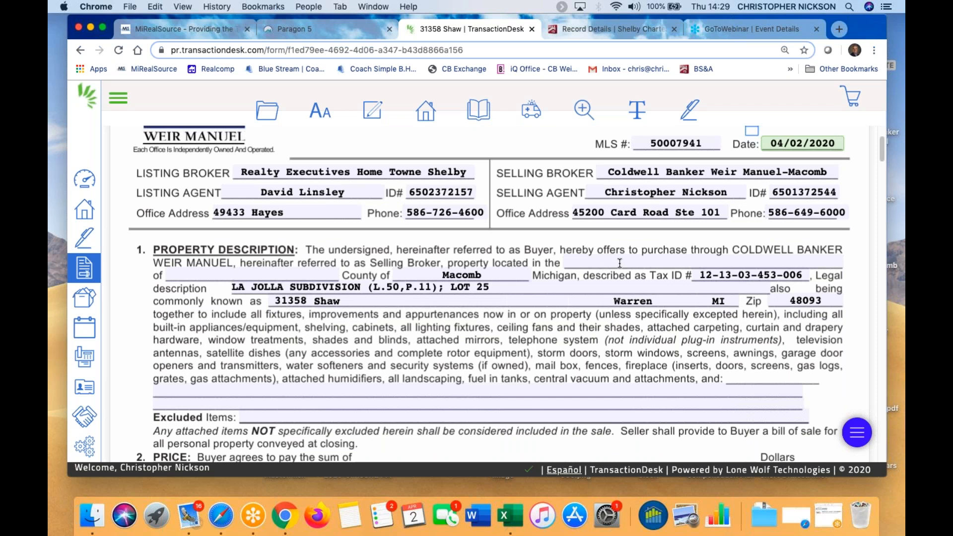
Fill the property location blanks with 'City' and 'Warren', correcting the City typo
click(679, 266)
text(CIty)
key(Tab)
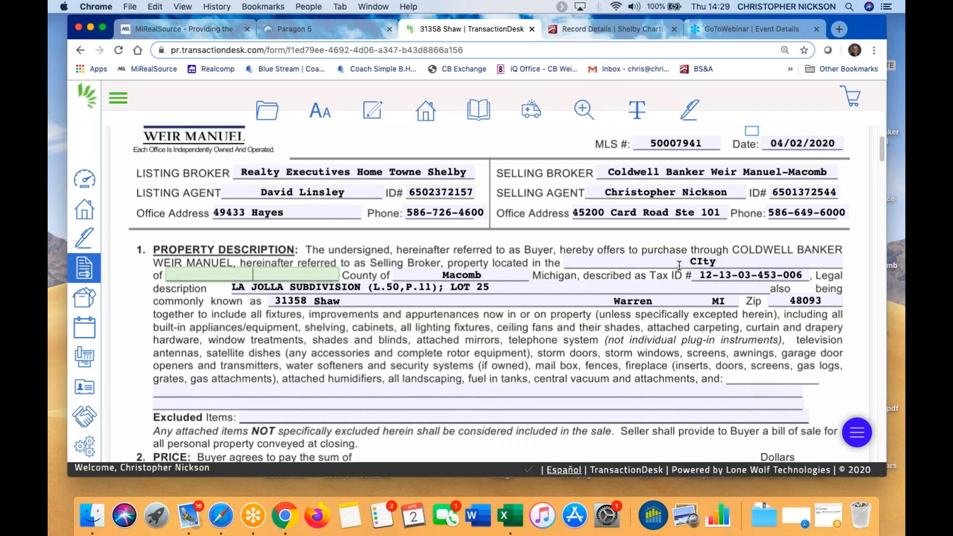
text(Warren)
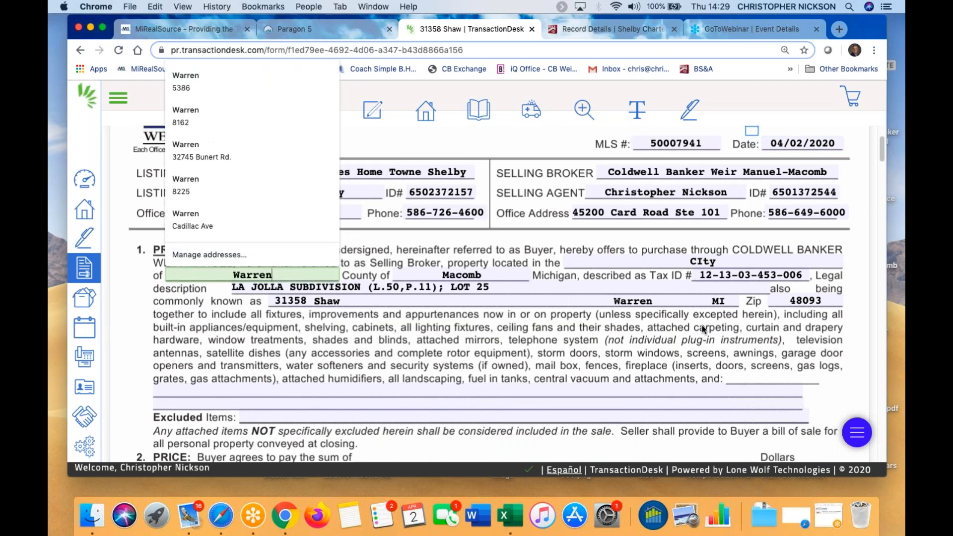
click(502, 344)
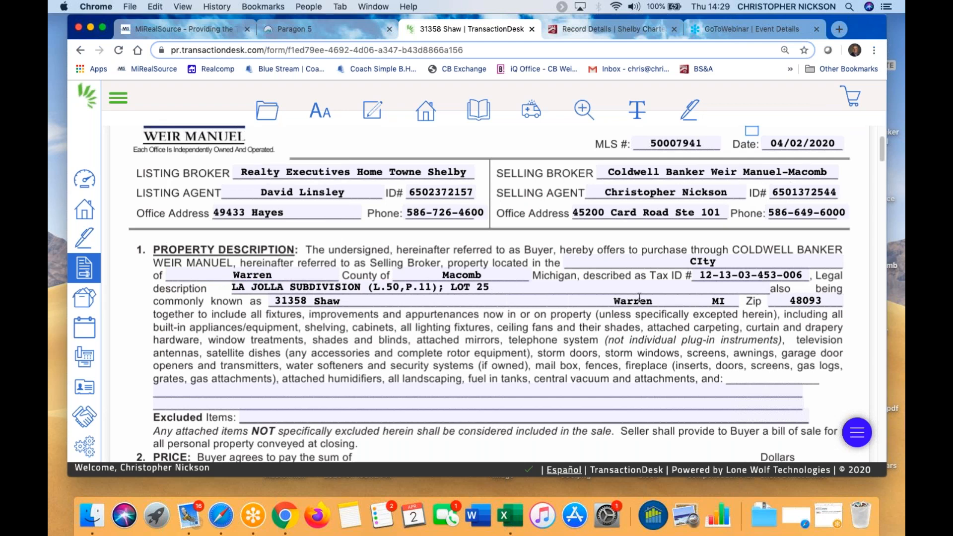
click(706, 263)
key(BackSpace)
key(BackSpace)
text(it)
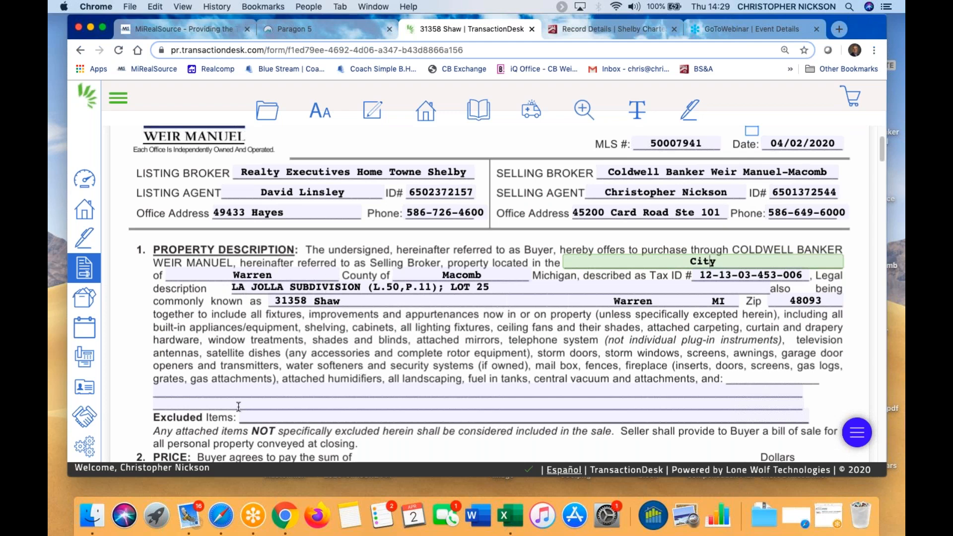
Try the included items line and clause tool, then check possession 'at closing' in section 9
scroll(238, 407, down, 1)
click(168, 384)
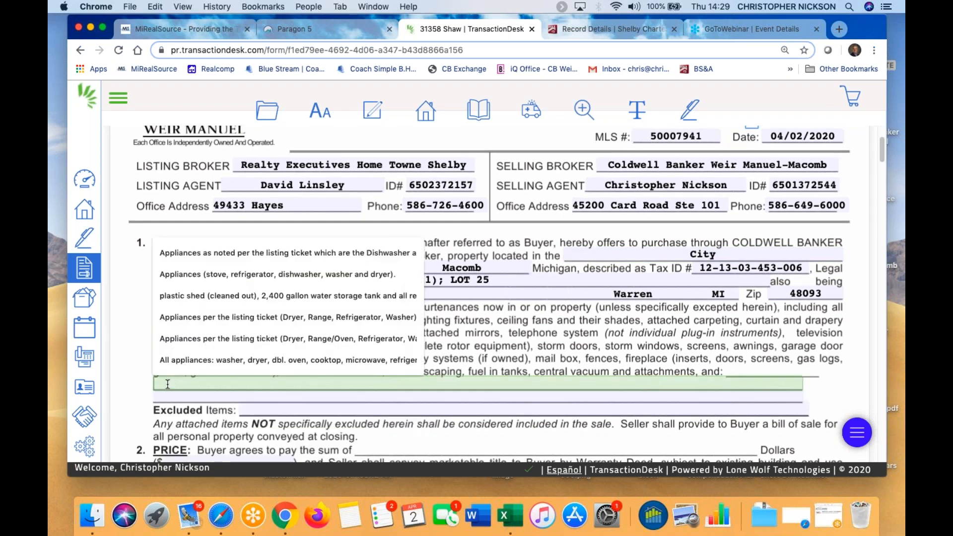
click(373, 110)
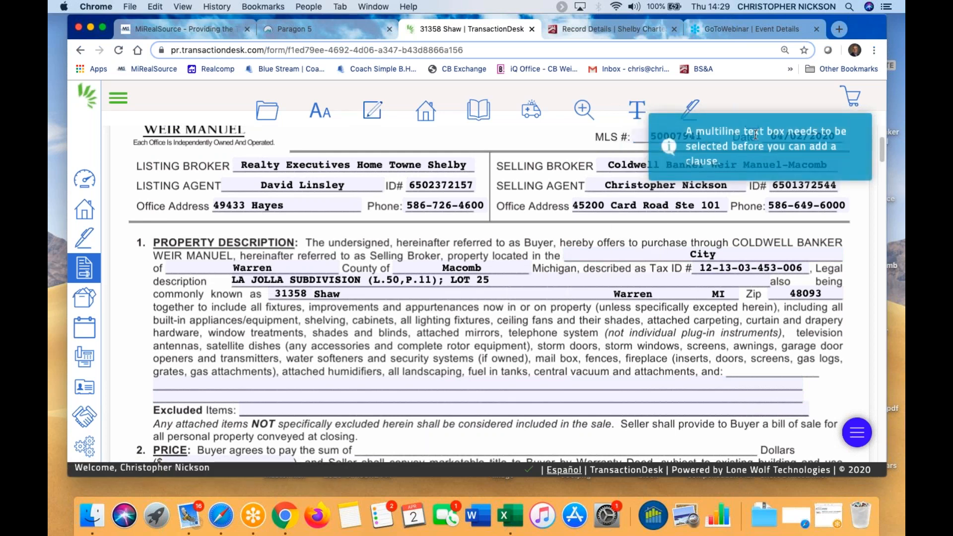
scroll(213, 365, down, 5)
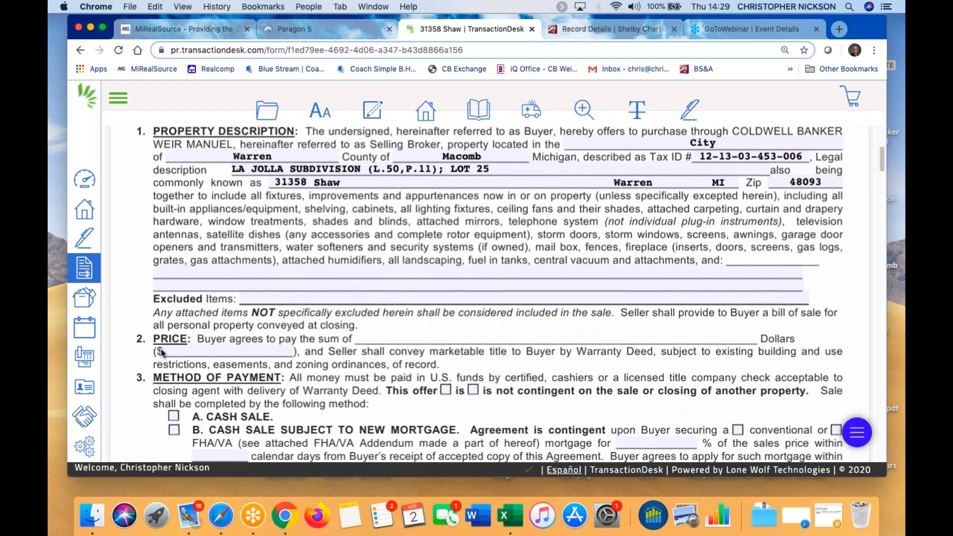
scroll(222, 366, down, 8)
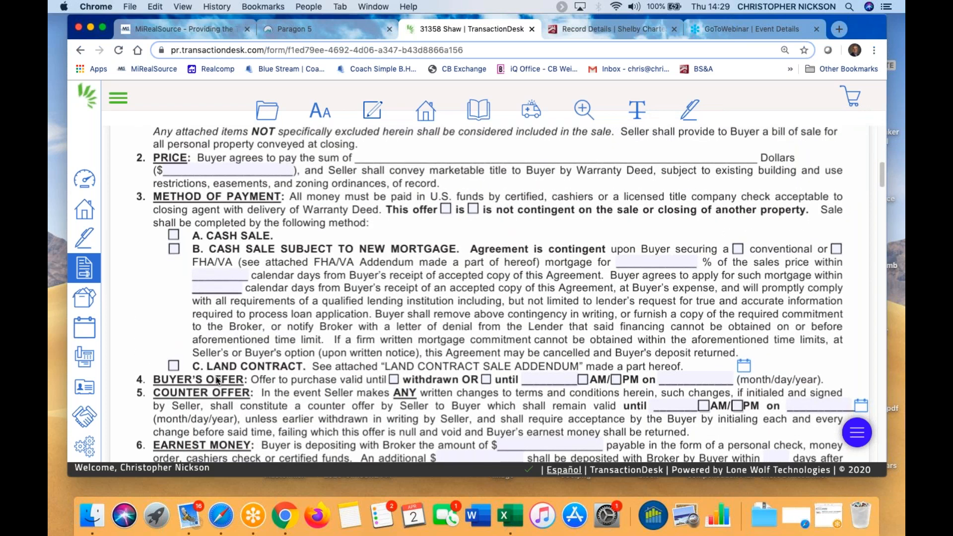
scroll(528, 382, down, 1)
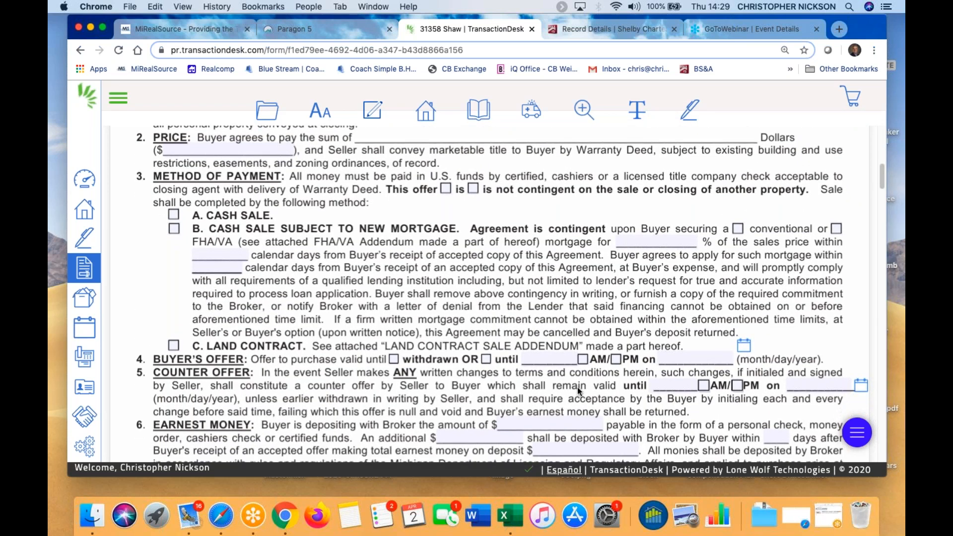
scroll(532, 378, down, 6)
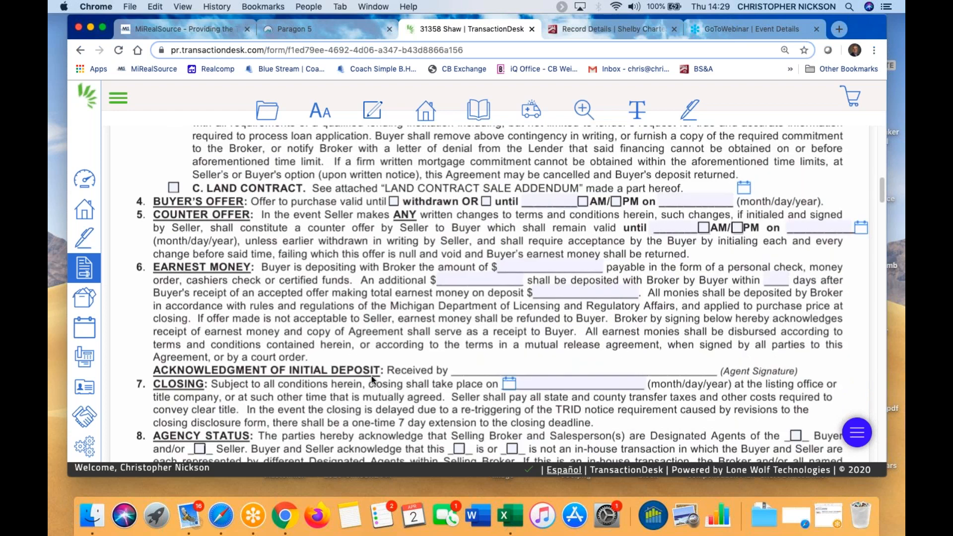
scroll(372, 376, down, 1)
scroll(372, 376, down, 18)
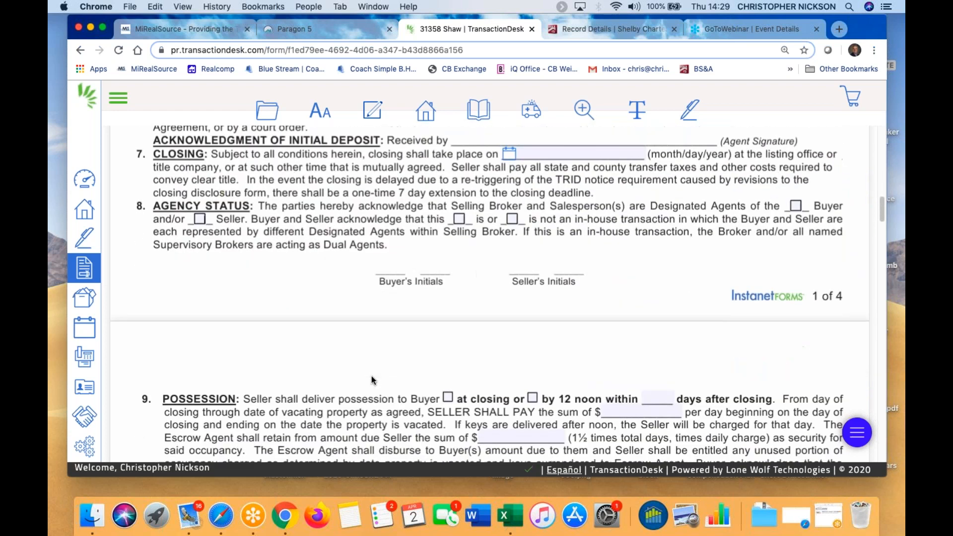
click(446, 201)
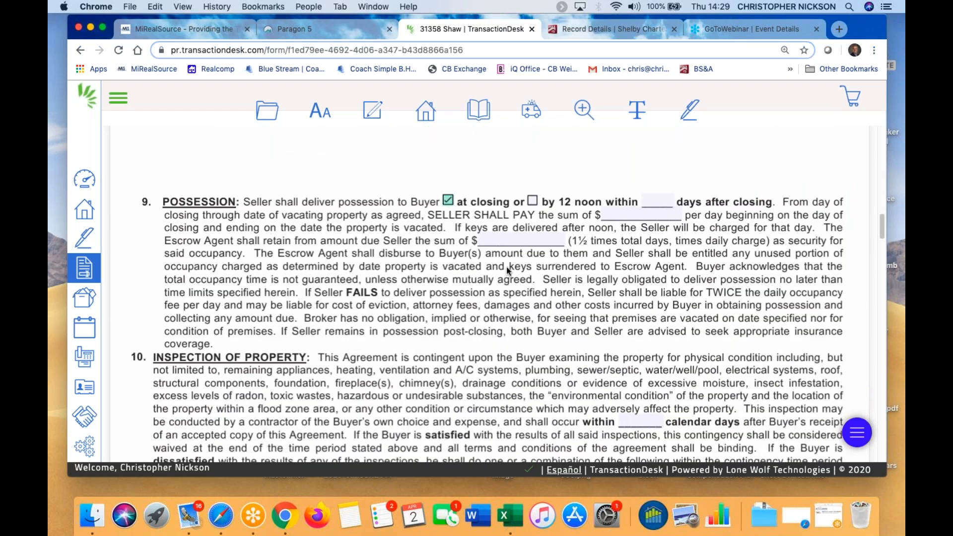
Enter a 7-day inspection period in section 10 and scroll down to section 40
scroll(640, 304, down, 4)
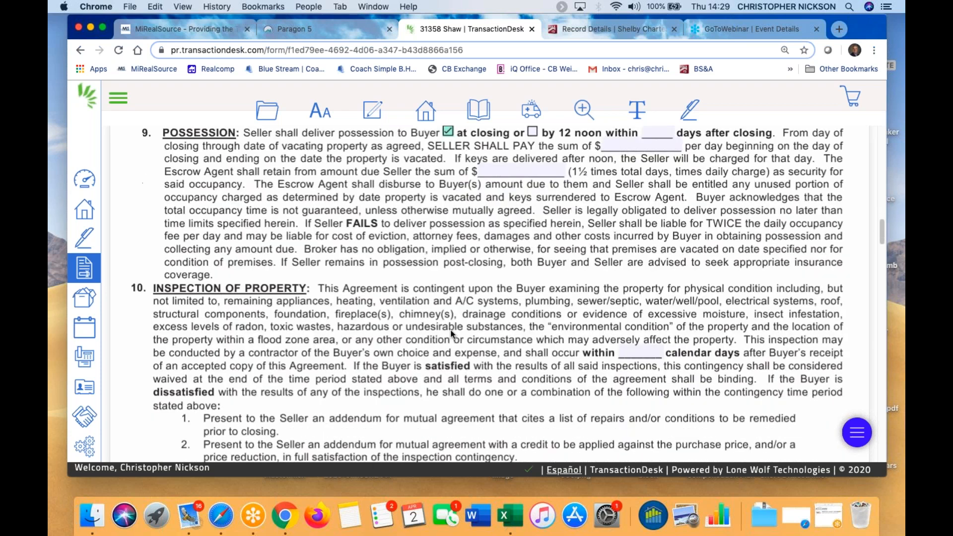
click(641, 306)
text(7)
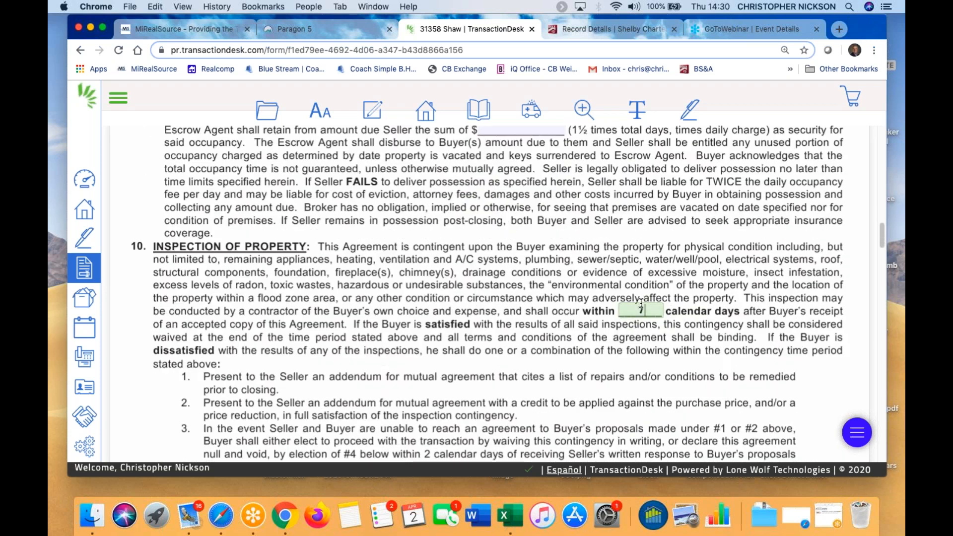
scroll(543, 335, down, 15)
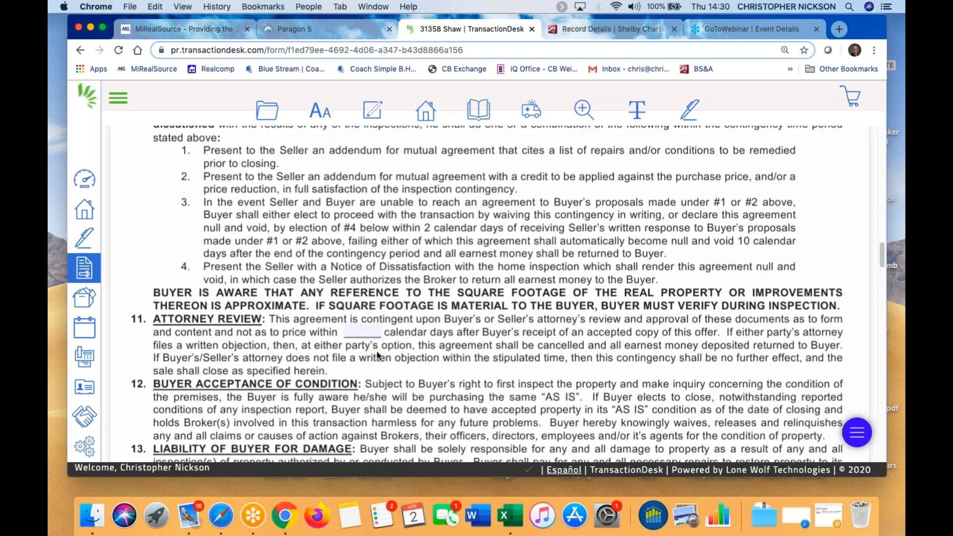
scroll(377, 351, down, 20)
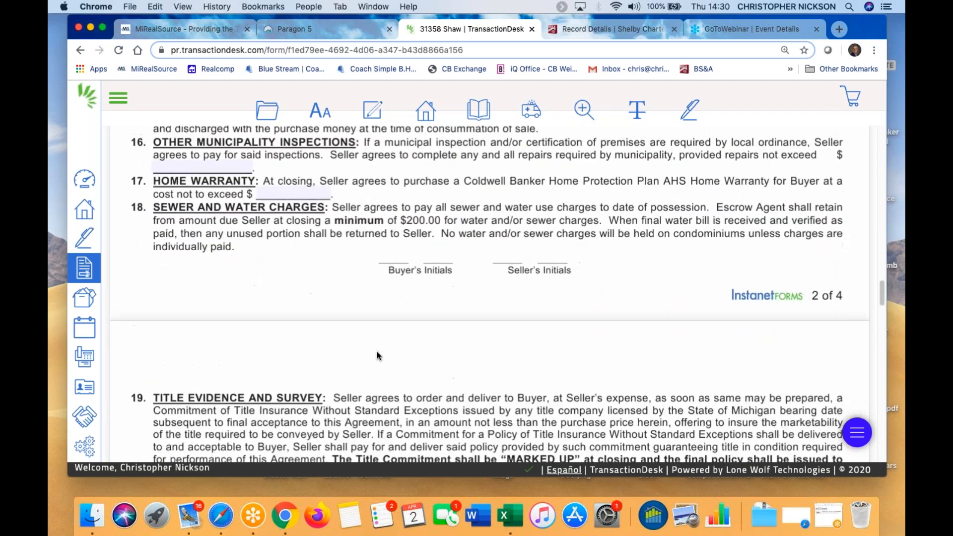
scroll(377, 351, down, 20)
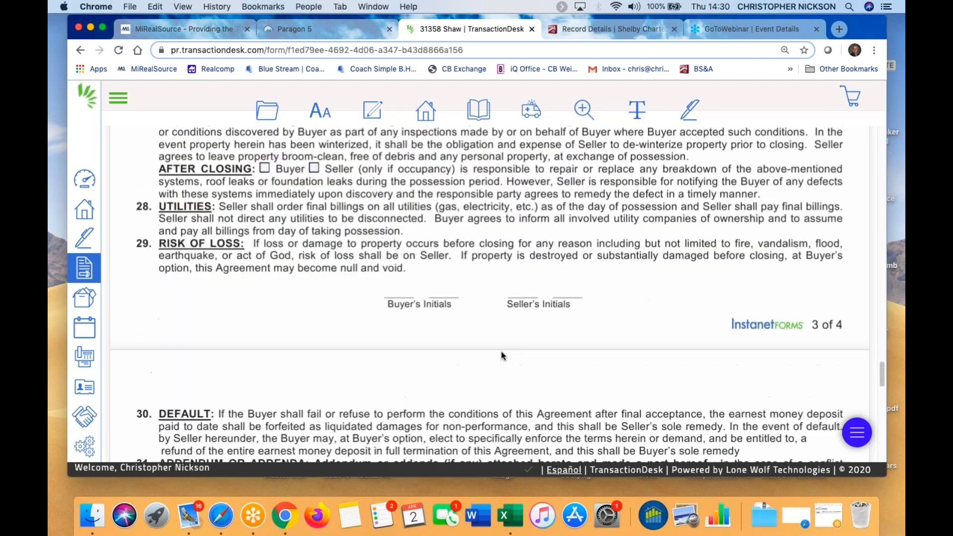
scroll(502, 356, down, 6)
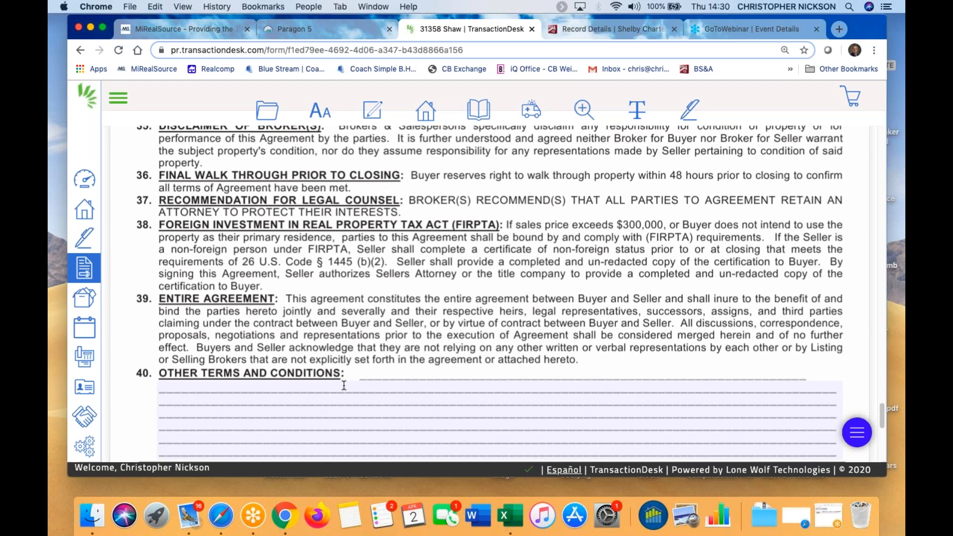
scroll(344, 385, down, 2)
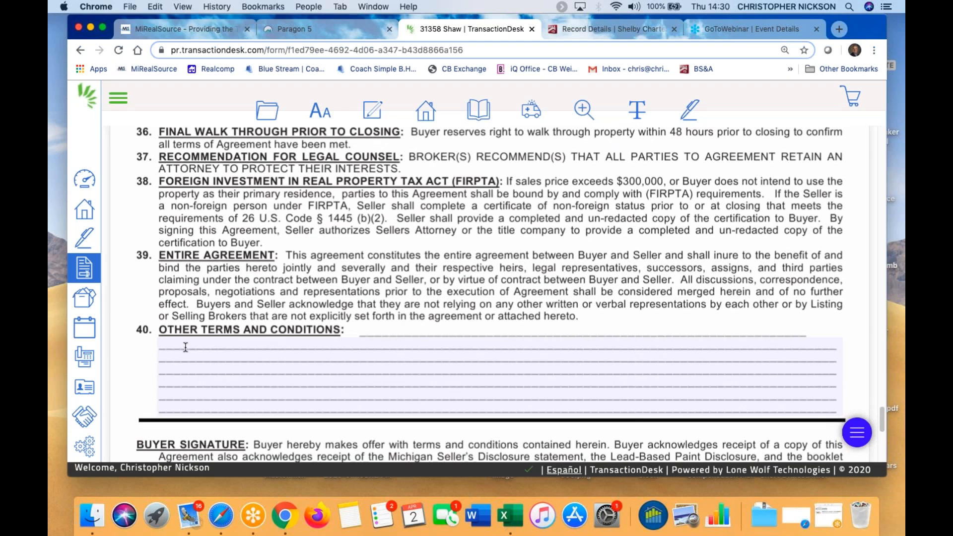
Open the clause library for section 40 and browse the personal clauses
click(179, 347)
click(374, 110)
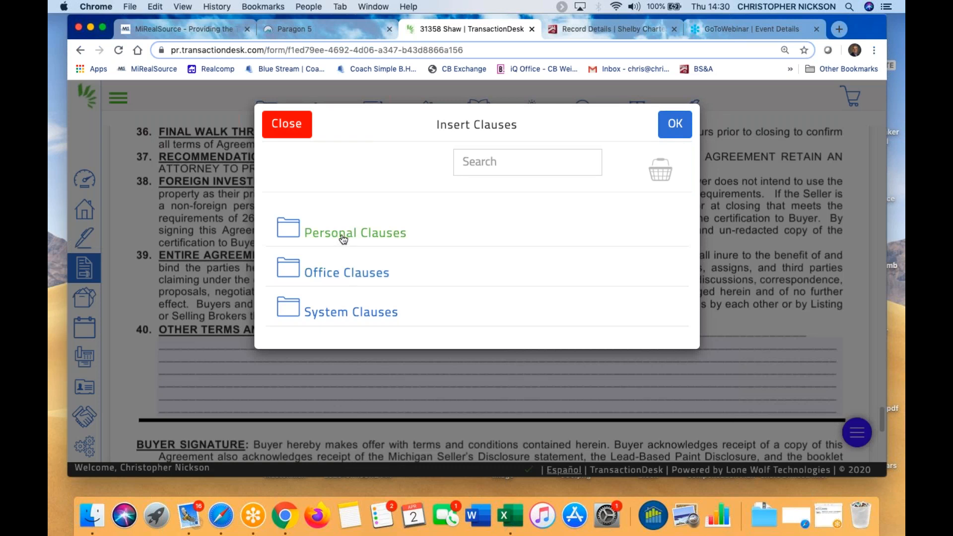
click(343, 239)
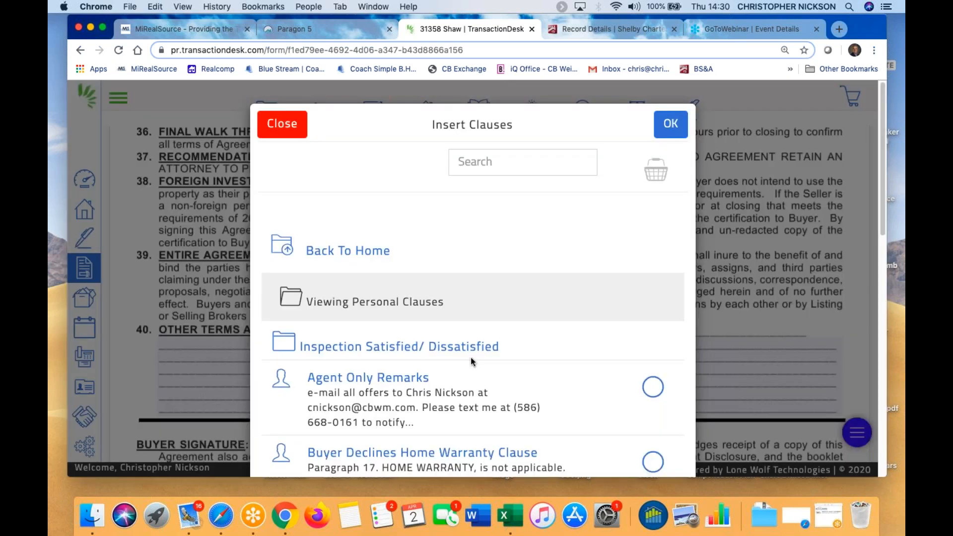
scroll(471, 357, down, 3)
scroll(471, 356, down, 2)
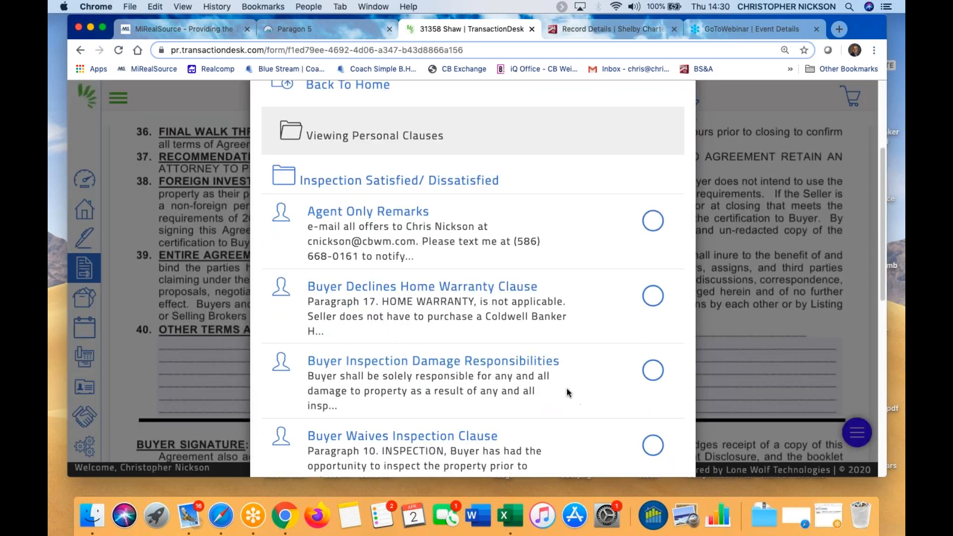
scroll(583, 389, down, 1)
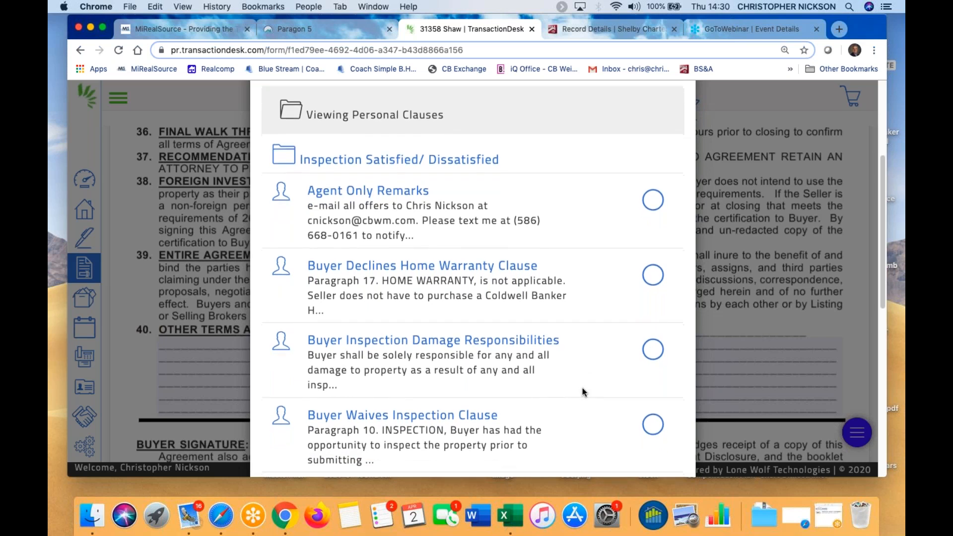
scroll(583, 388, down, 5)
scroll(582, 388, down, 4)
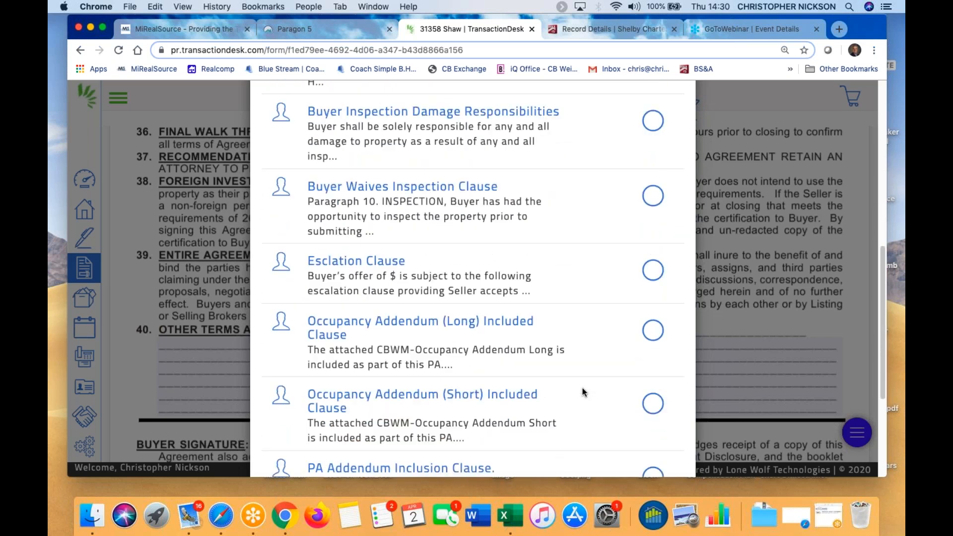
scroll(583, 389, down, 4)
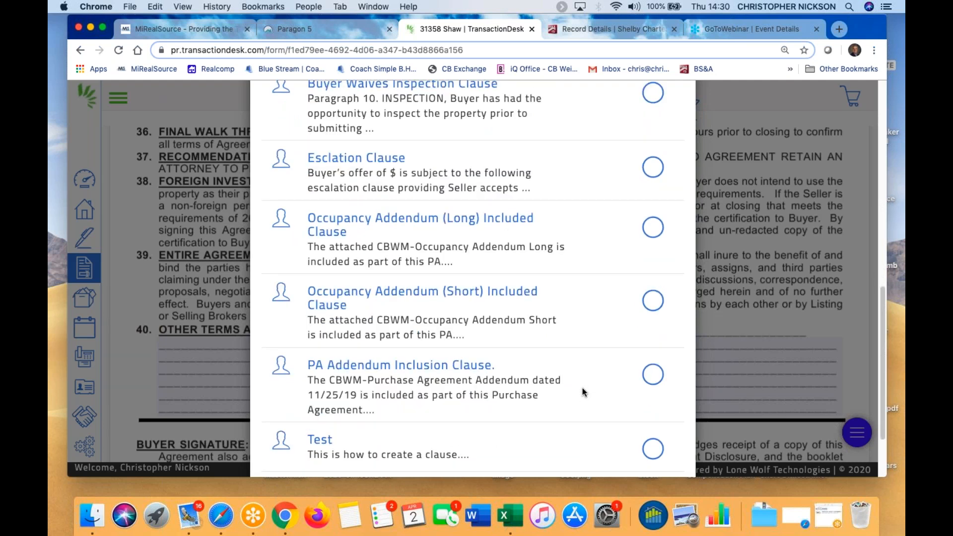
scroll(576, 383, up, 5)
scroll(487, 344, up, 8)
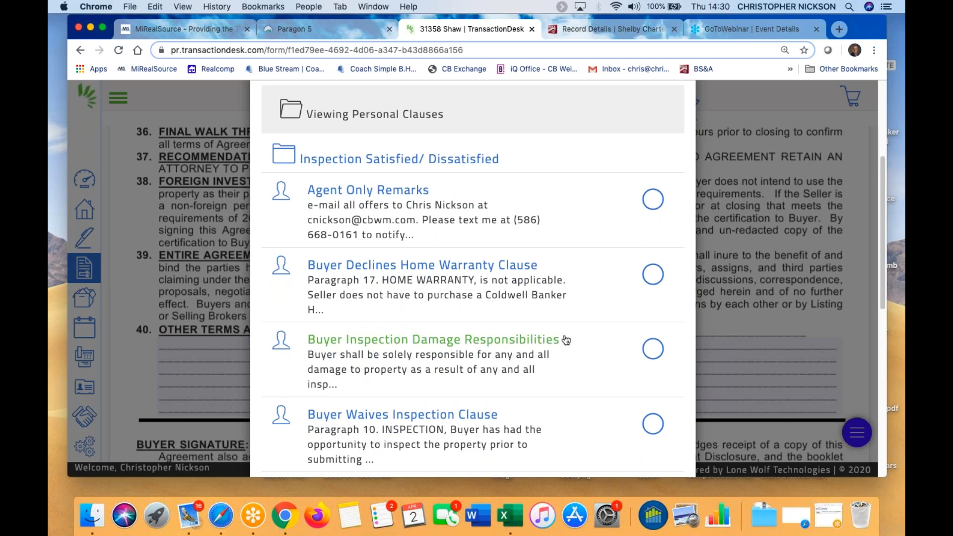
scroll(571, 348, down, 1)
Insert the Buyer Declines Home Warranty clause into Other Terms and Conditions
click(652, 271)
scroll(614, 132, up, 5)
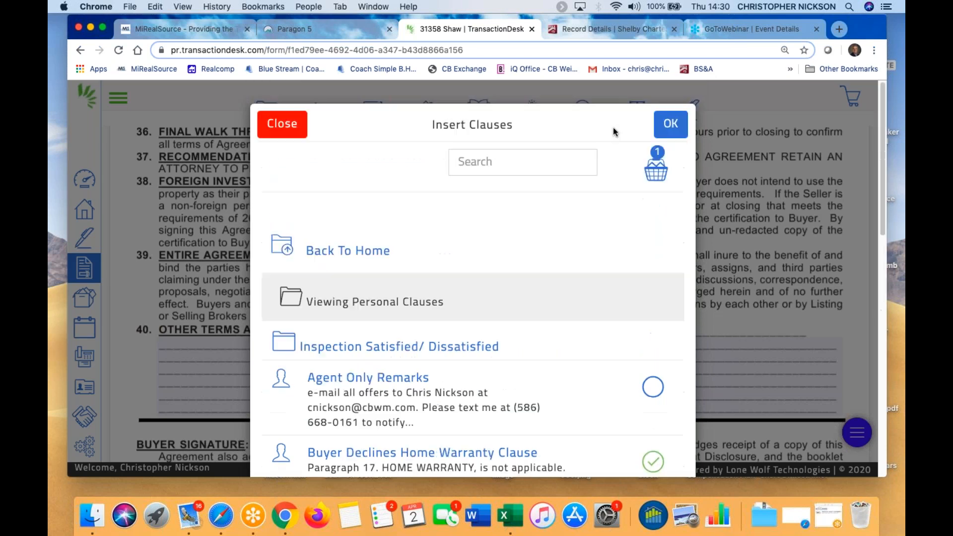
click(670, 124)
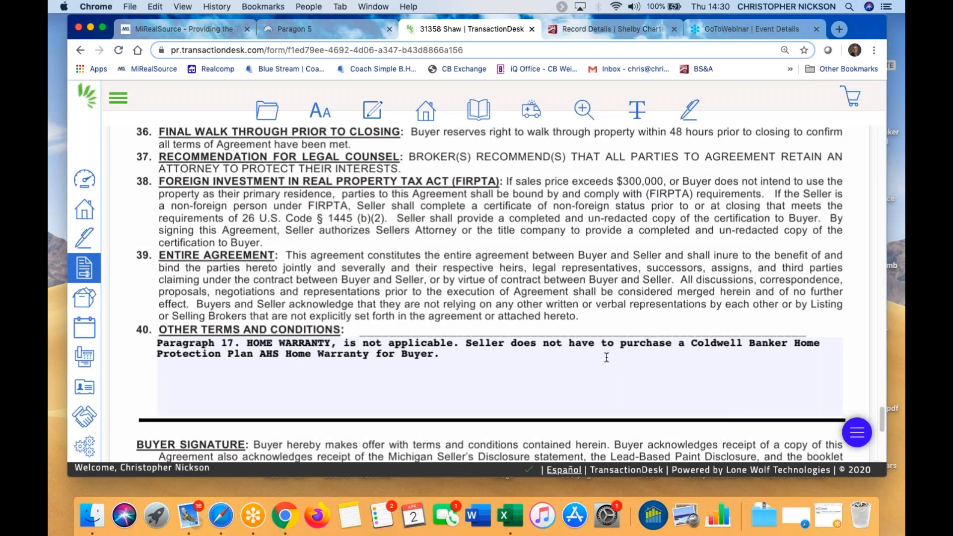
Scroll back up to paragraph 17 Home Warranty and bring up the Markups (T) flyout
scroll(356, 270, up, 1)
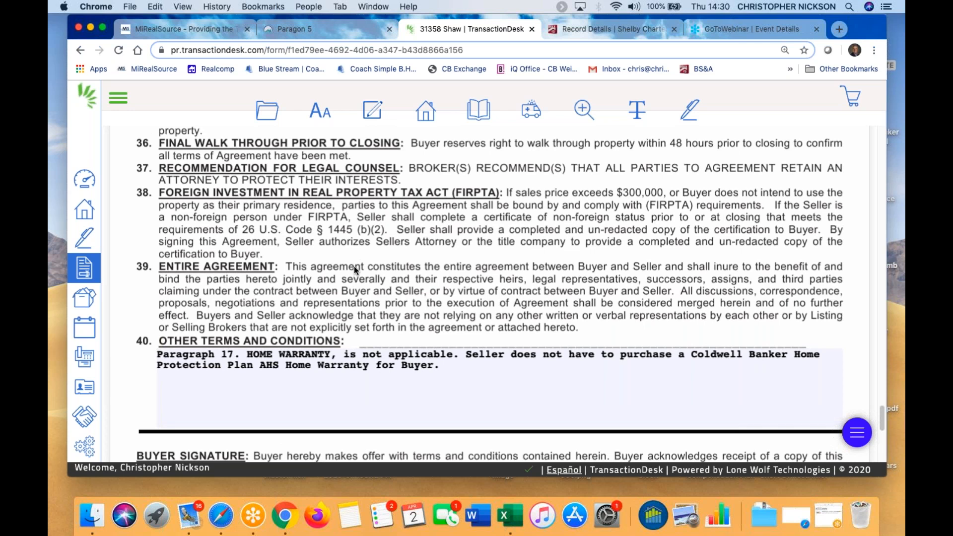
scroll(381, 258, up, 15)
scroll(381, 251, up, 15)
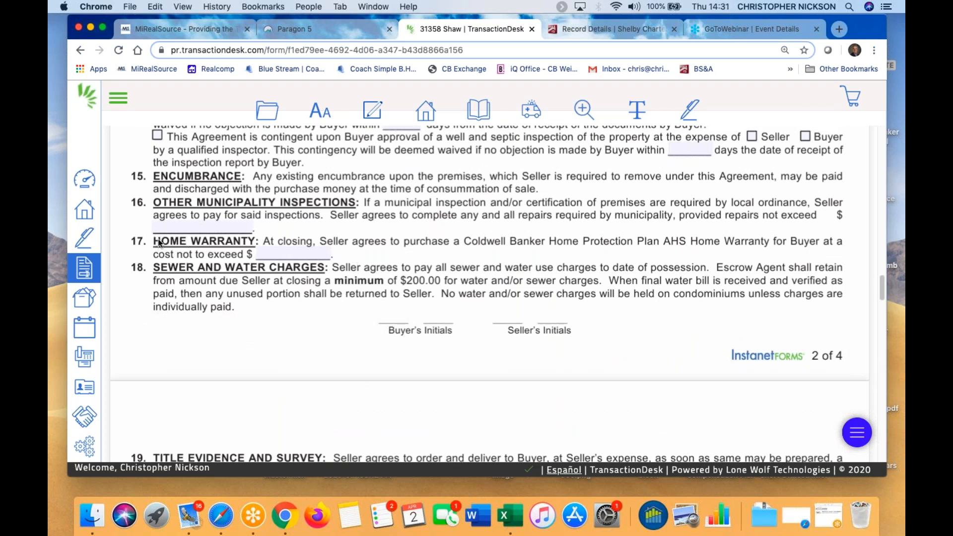
mouse_move(619, 107)
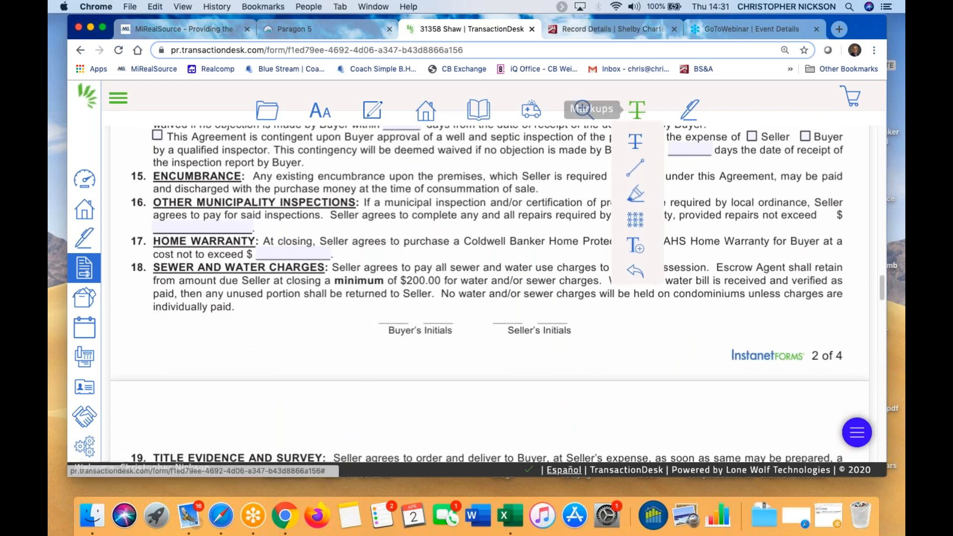
Strike out the entire item 17 Home Warranty line
click(633, 142)
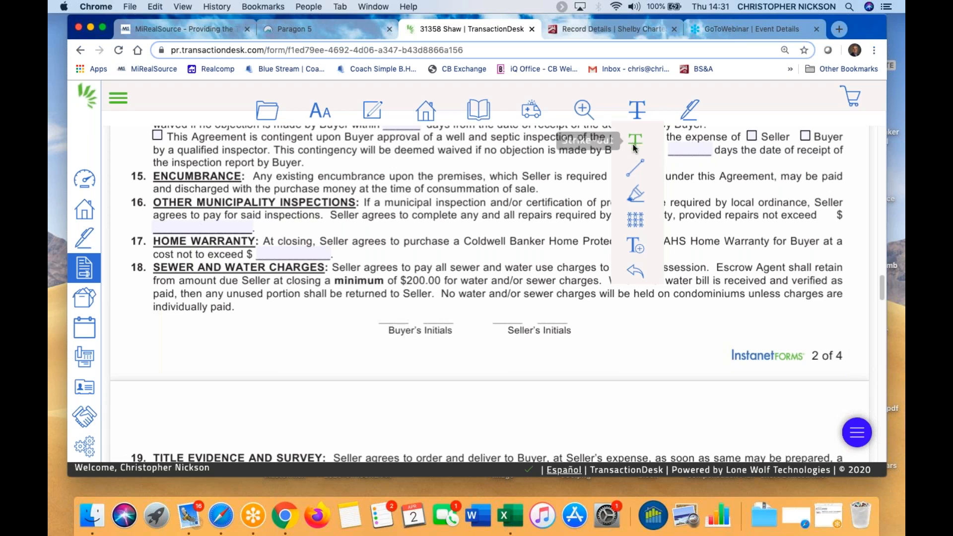
drag(149, 240, 315, 245)
drag(439, 253, 813, 243)
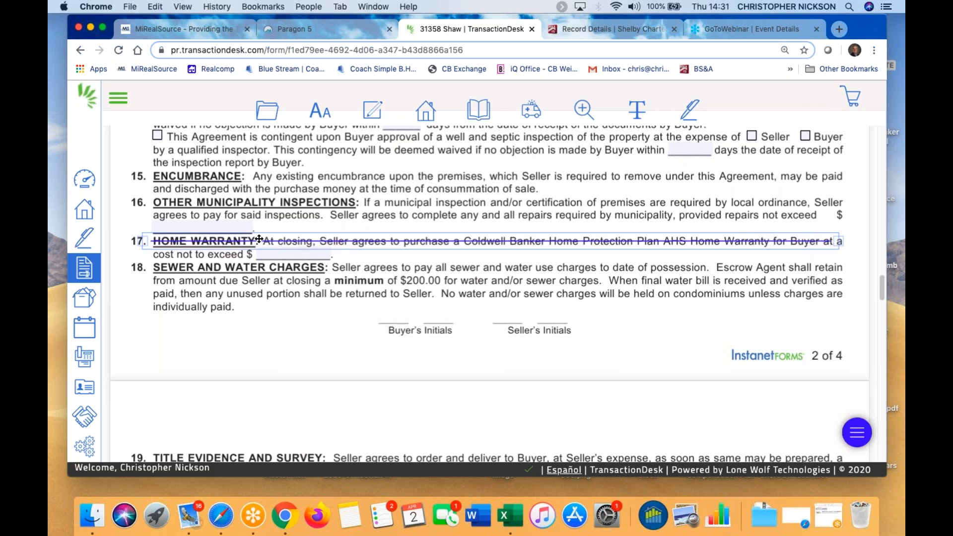
Make the strike-out line size 6 and black
click(360, 240)
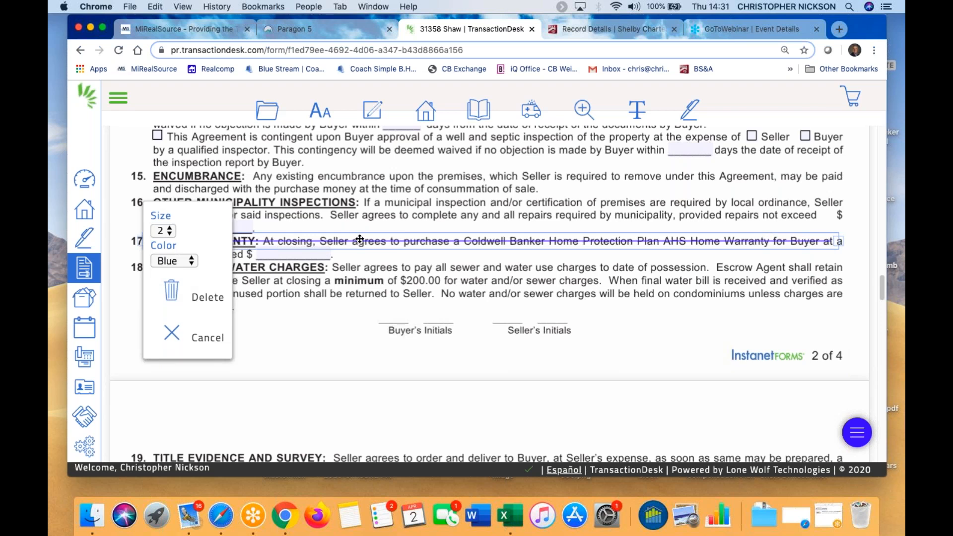
click(169, 232)
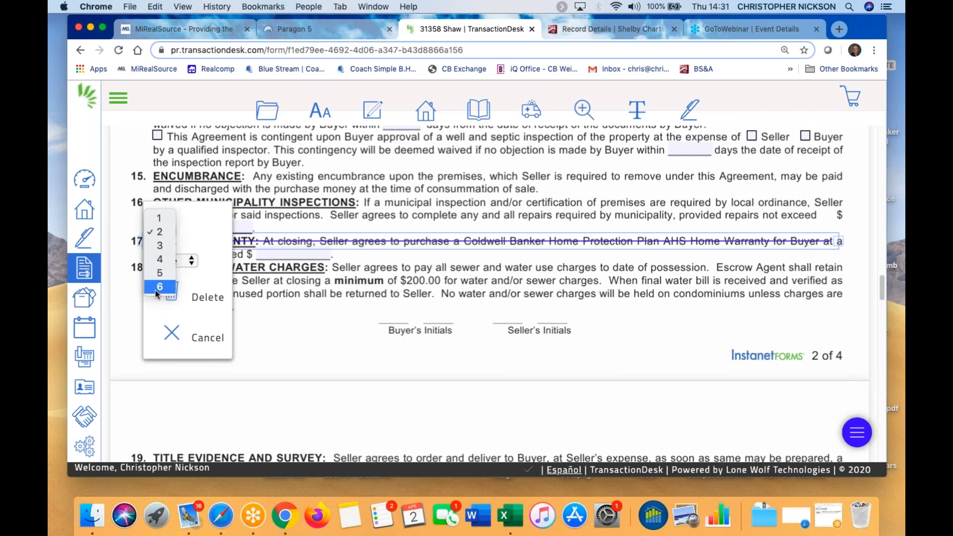
click(161, 287)
click(167, 261)
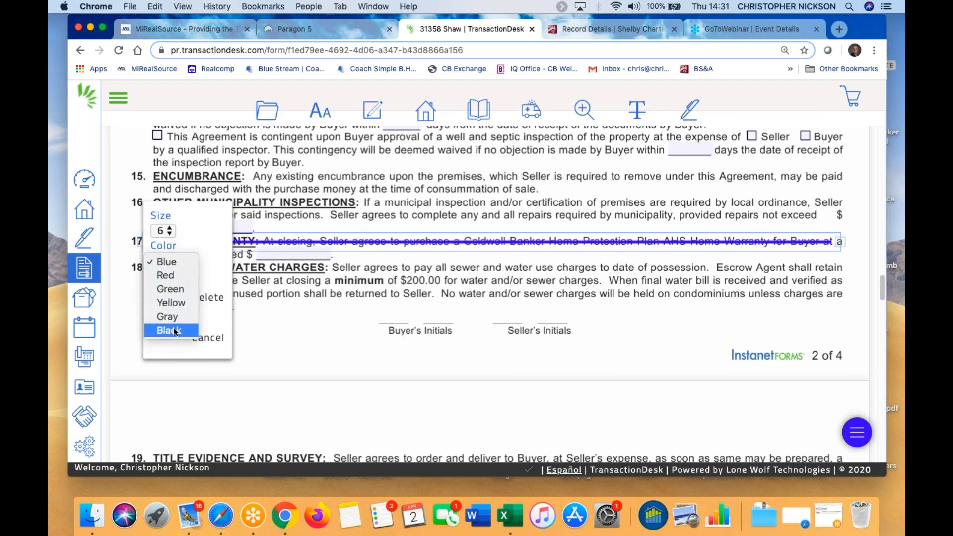
click(175, 331)
click(274, 354)
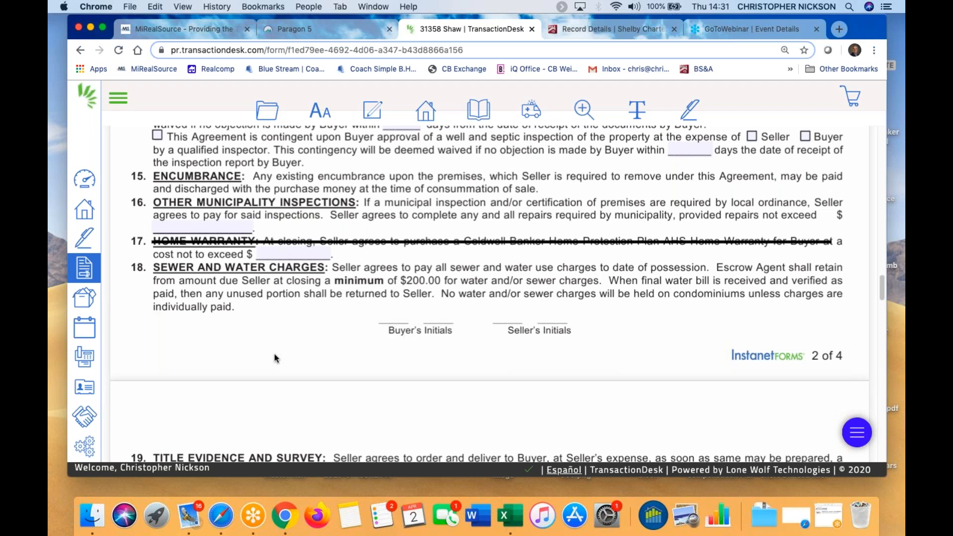
click(637, 111)
mouse_move(637, 110)
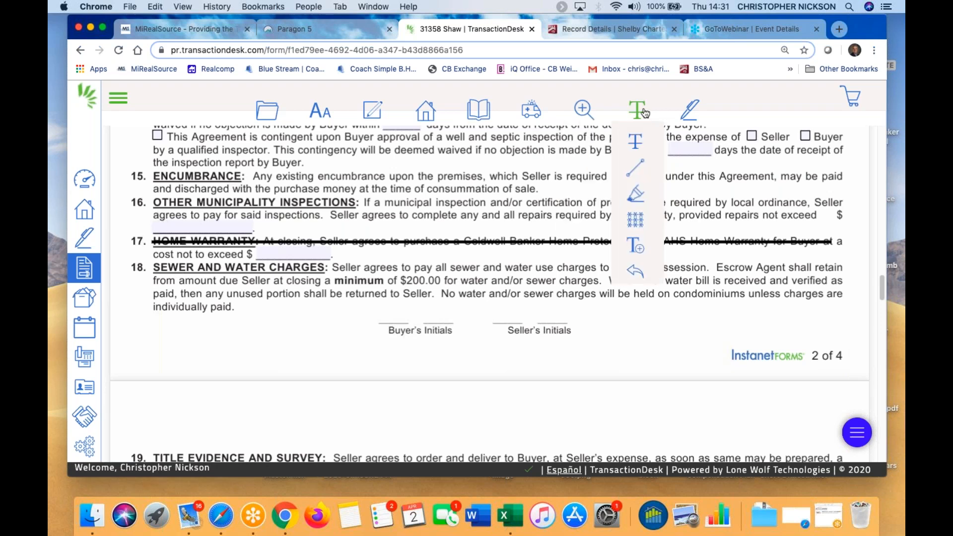
click(635, 198)
mouse_move(155, 281)
mouse_down()
mouse_move(639, 294)
mouse_move(647, 306)
mouse_move(826, 293)
mouse_move(836, 317)
mouse_up()
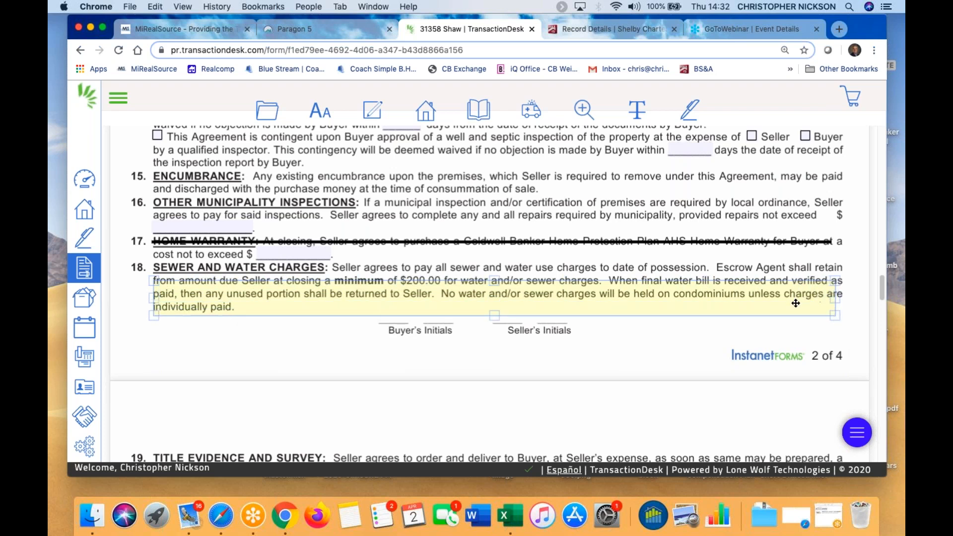
click(760, 301)
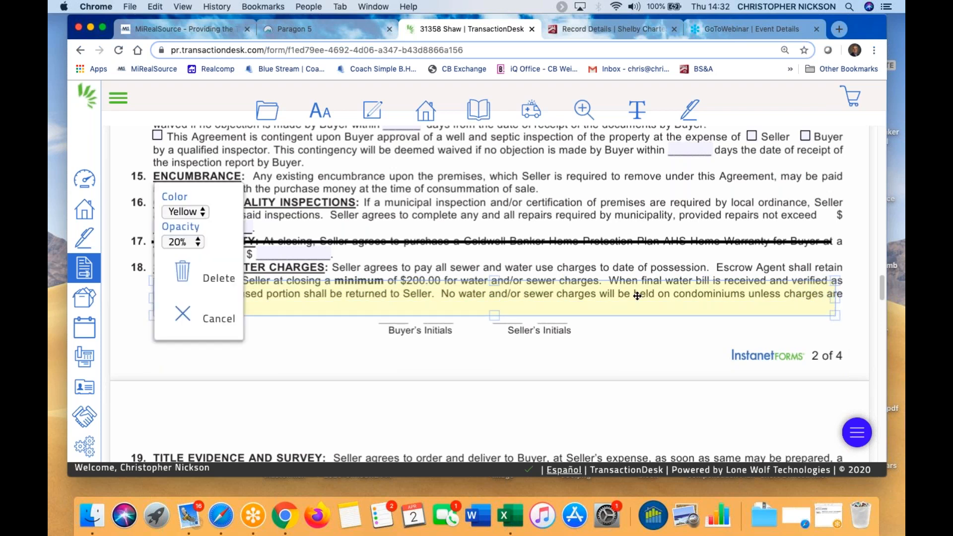
click(192, 213)
click(180, 186)
click(195, 240)
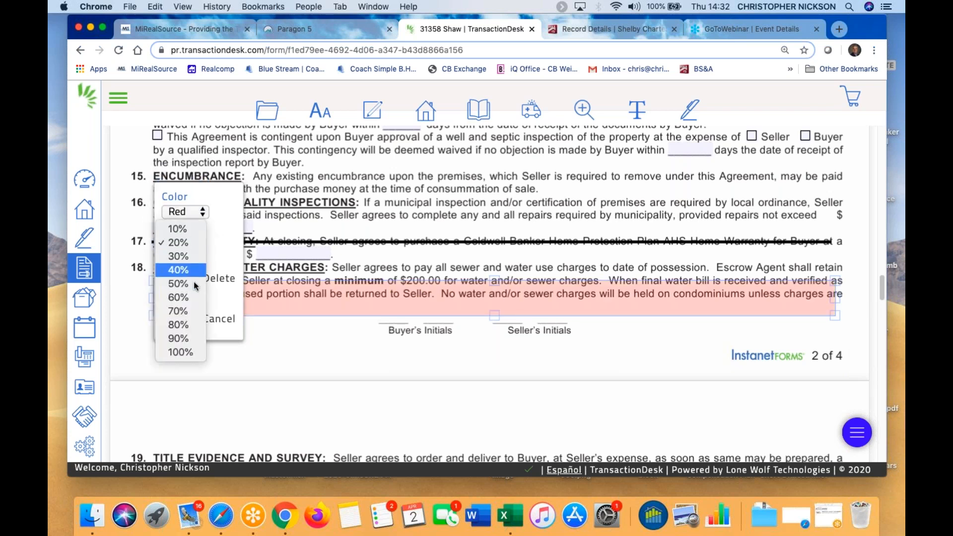
click(181, 298)
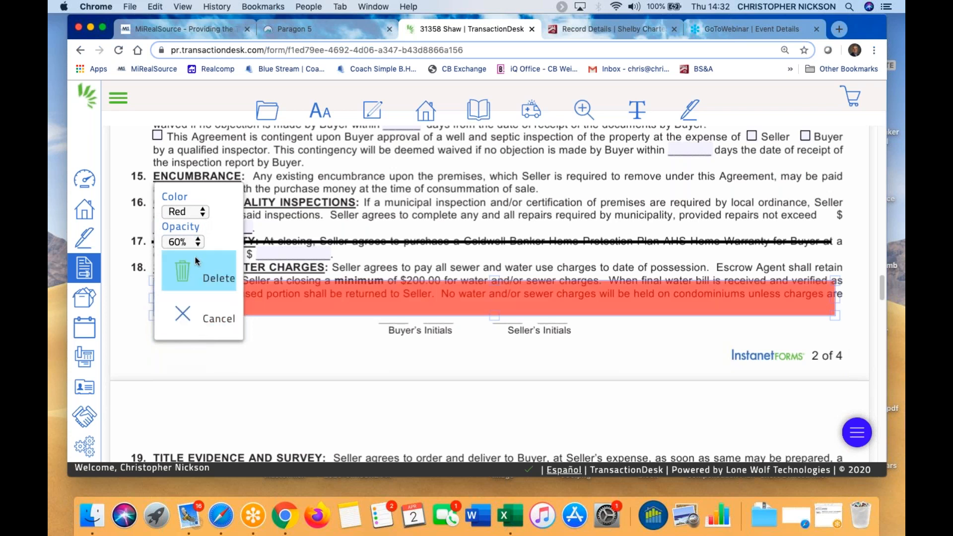
click(196, 234)
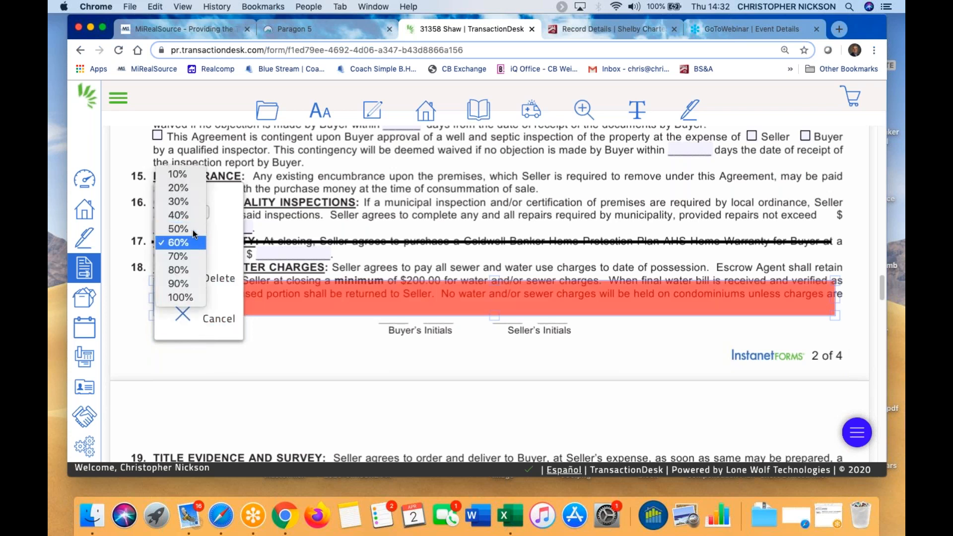
click(182, 188)
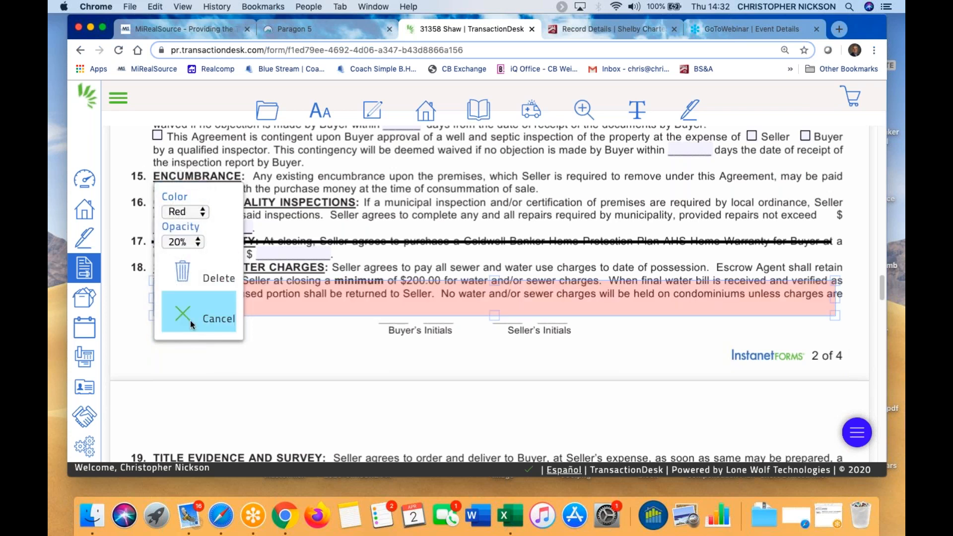
click(179, 279)
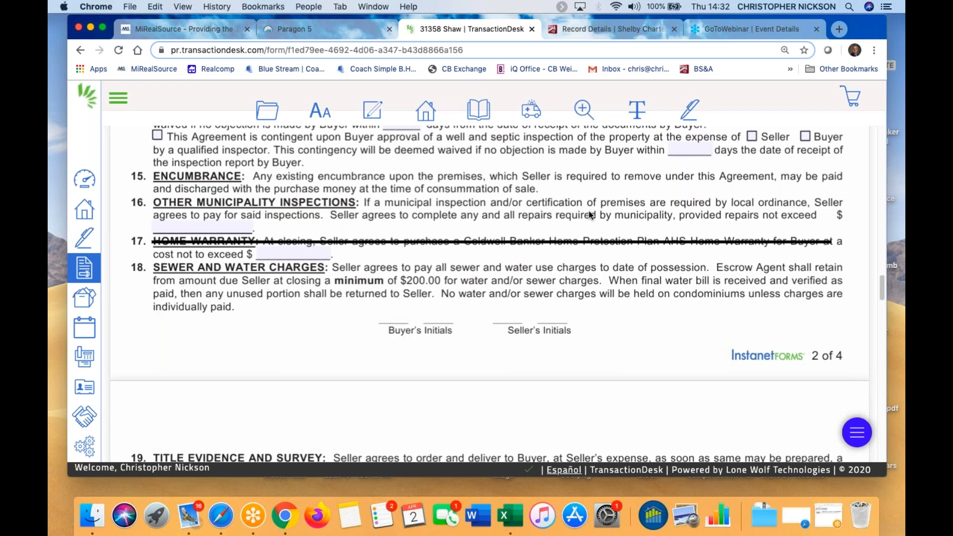
Cover item 16 Other Municipality Inspections with a Redact markup box
click(654, 108)
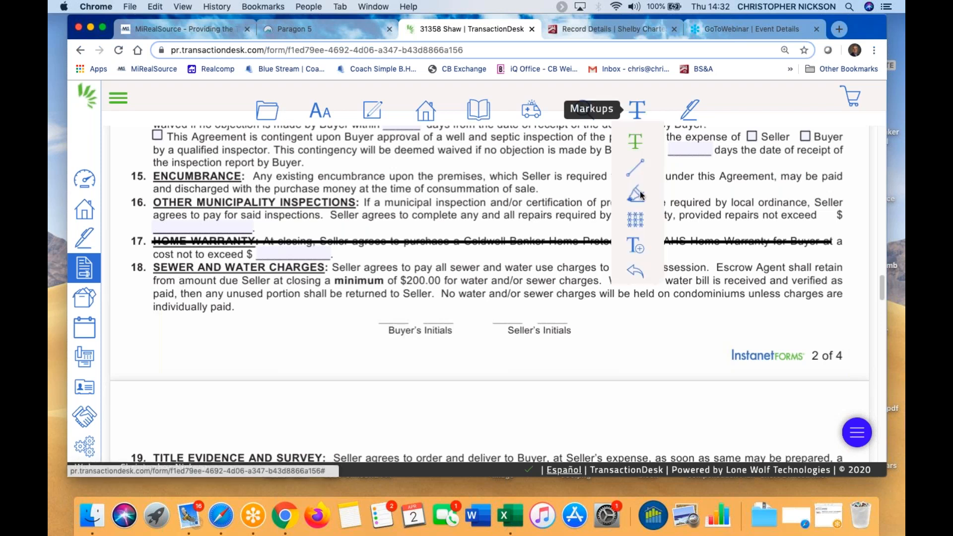
click(639, 220)
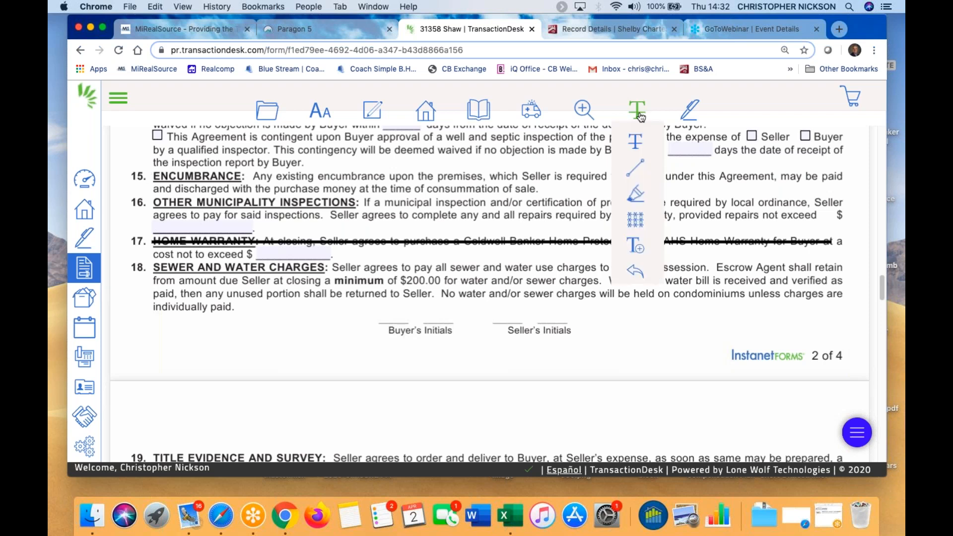
mouse_move(640, 113)
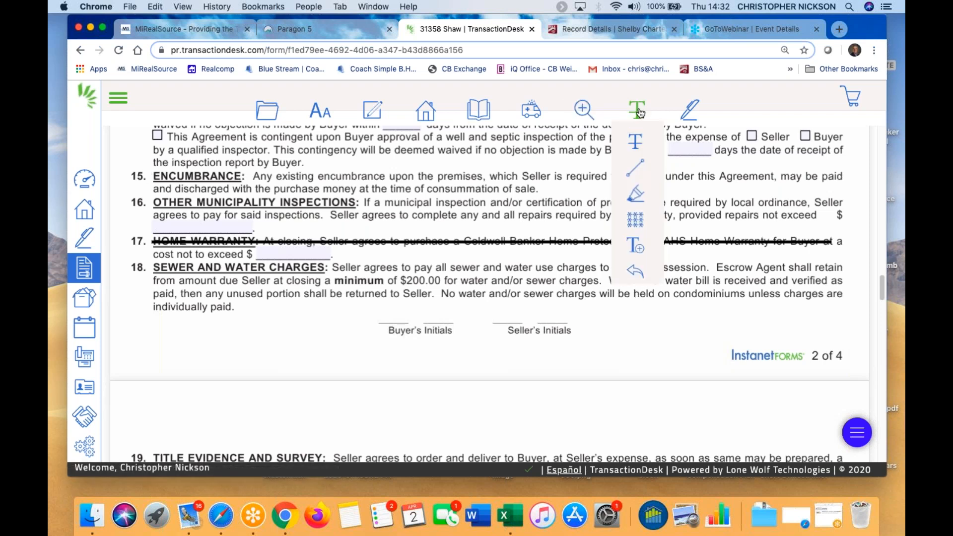
click(636, 220)
drag(150, 196, 843, 233)
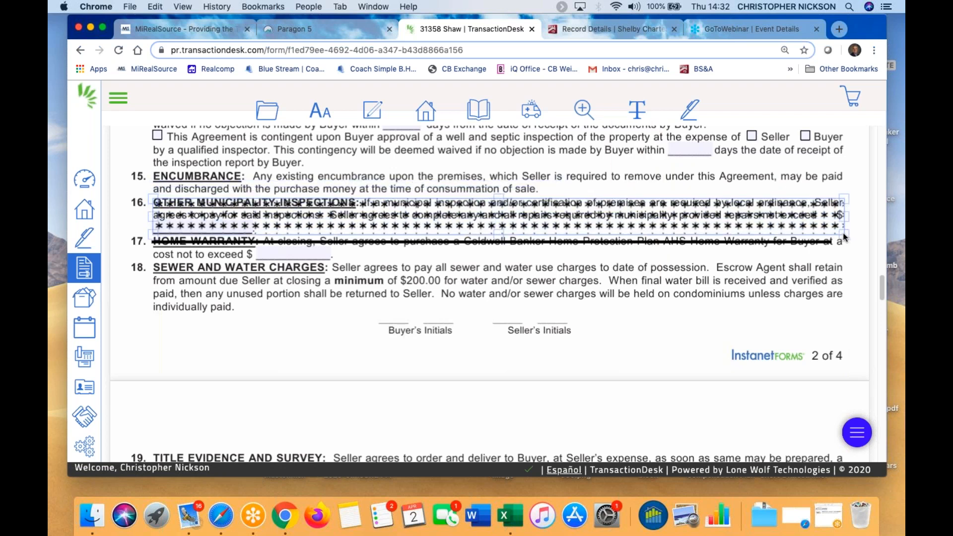
click(242, 366)
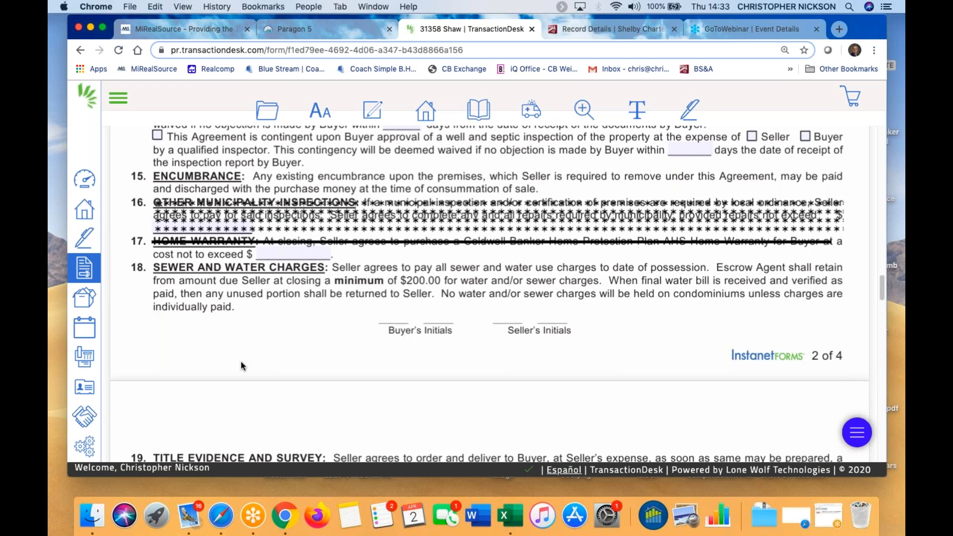
Look through the markup, font, zoom and file/watermark toolbar menus
click(636, 110)
click(322, 110)
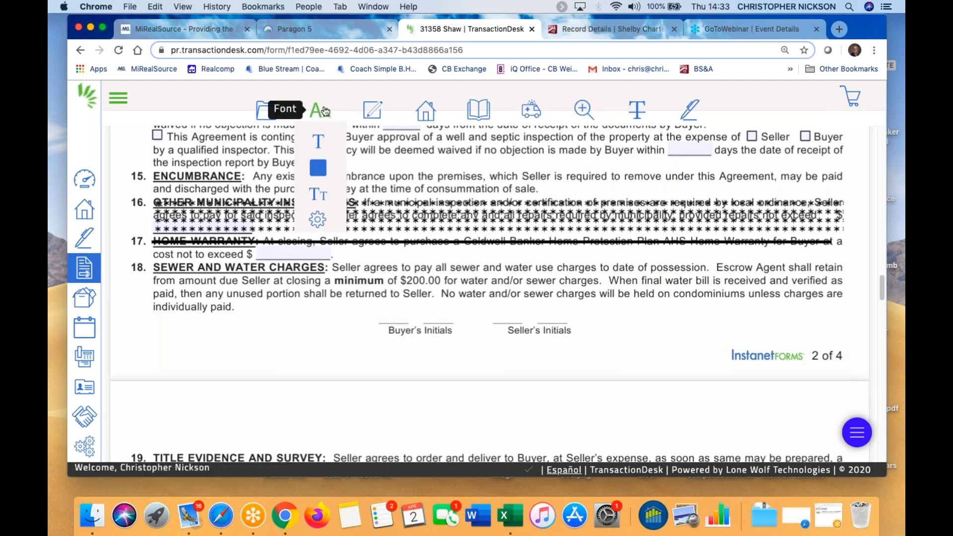
click(584, 109)
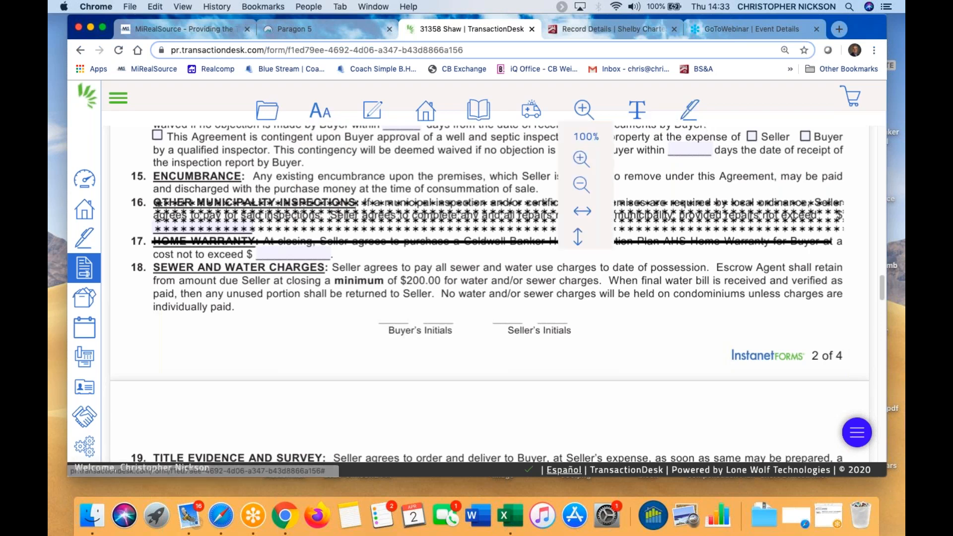
click(267, 110)
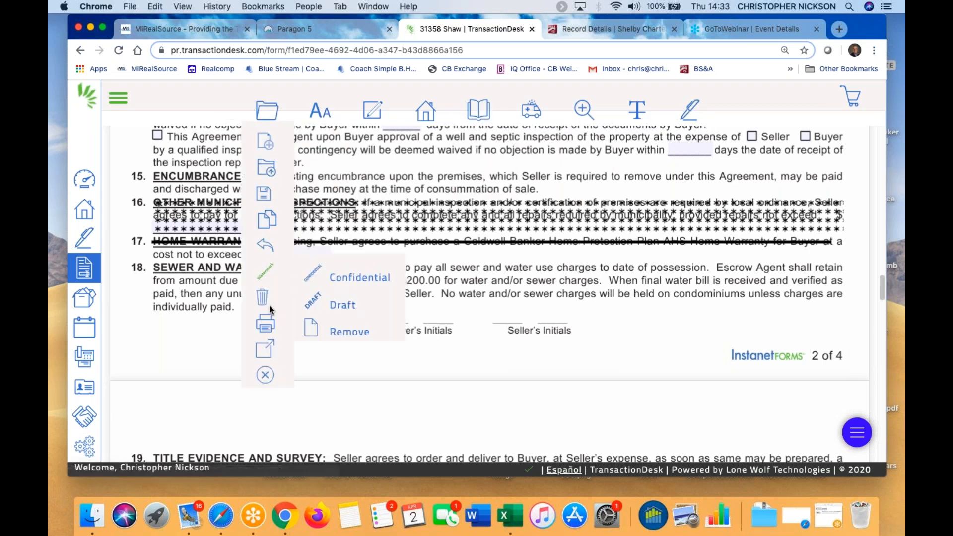
click(266, 375)
Draw a text box below item 18 and type 'This is a text bo'
click(639, 110)
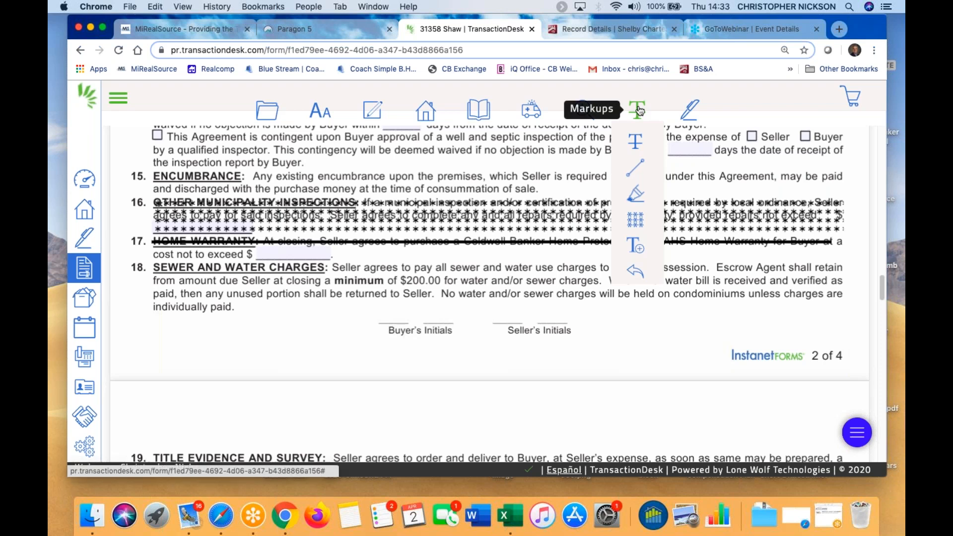
click(632, 246)
mouse_move(612, 307)
mouse_down()
mouse_move(760, 341)
mouse_move(844, 341)
mouse_up()
click(662, 322)
text(This is a text box)
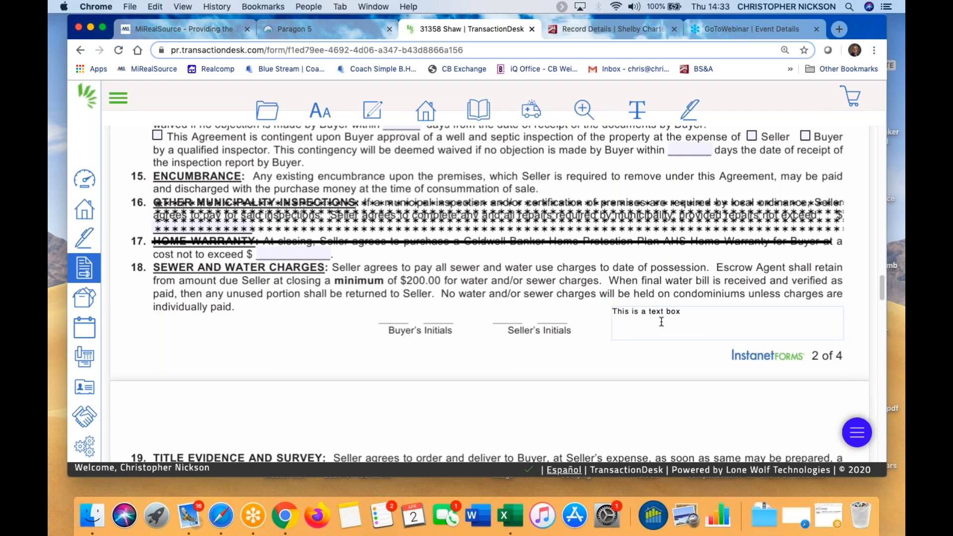
Format the text box as 14-point, blue, bold Courier text
click(680, 326)
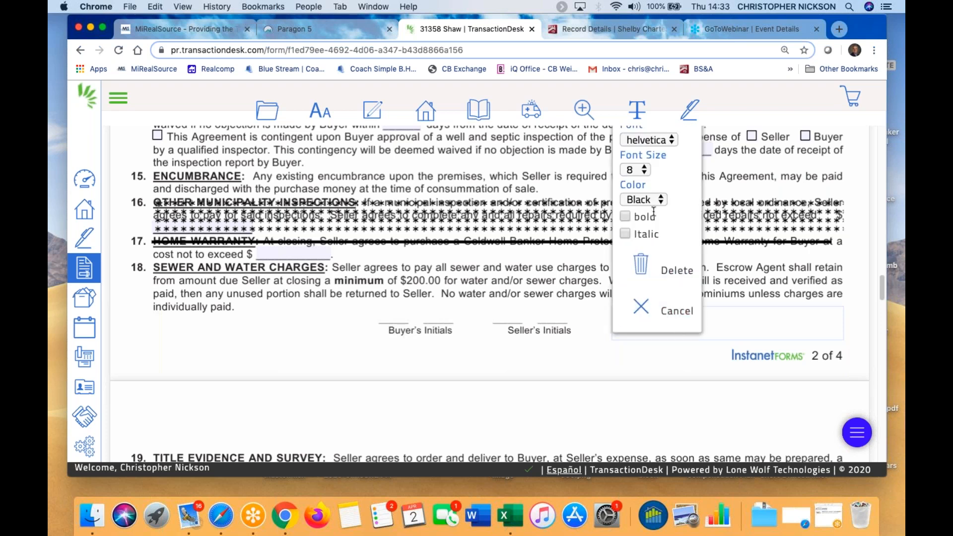
click(646, 167)
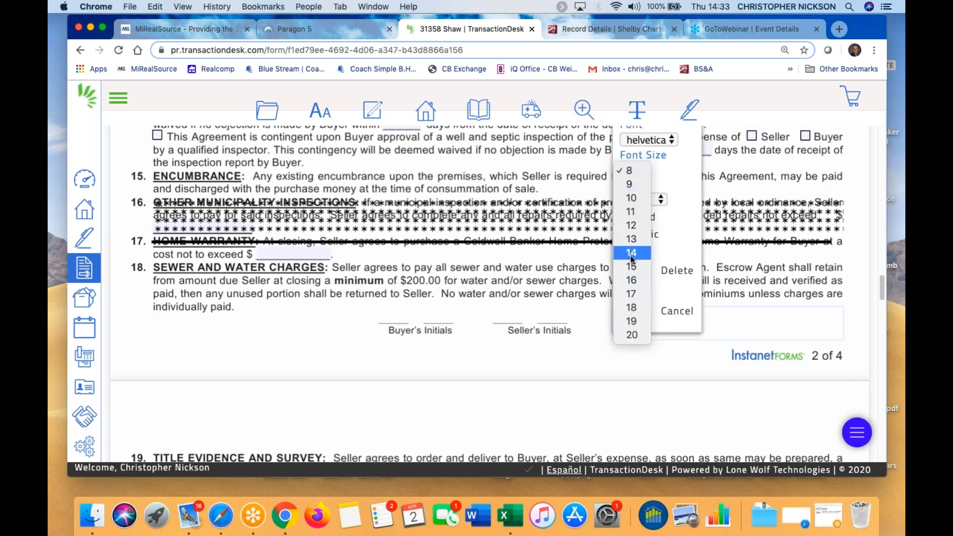
click(660, 210)
click(648, 200)
click(637, 214)
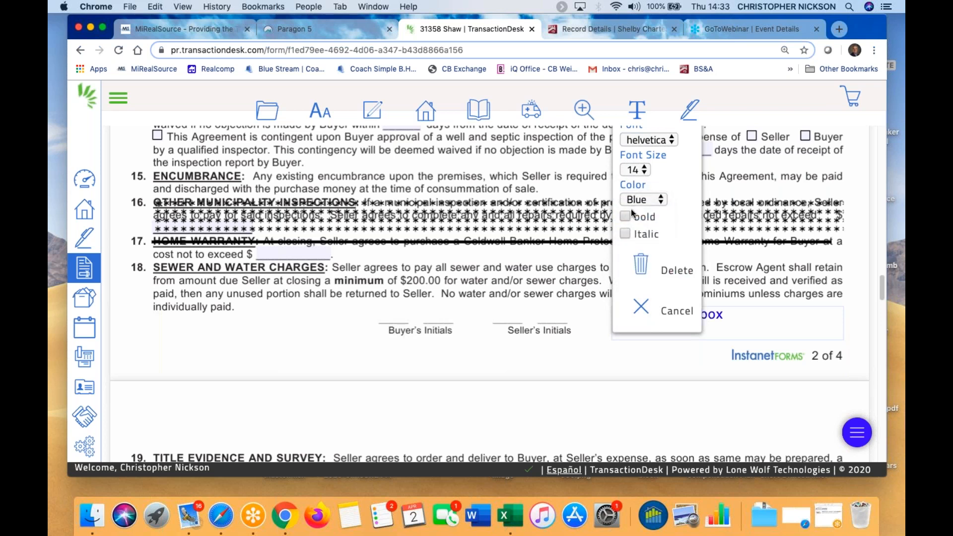
click(626, 217)
click(671, 141)
click(660, 154)
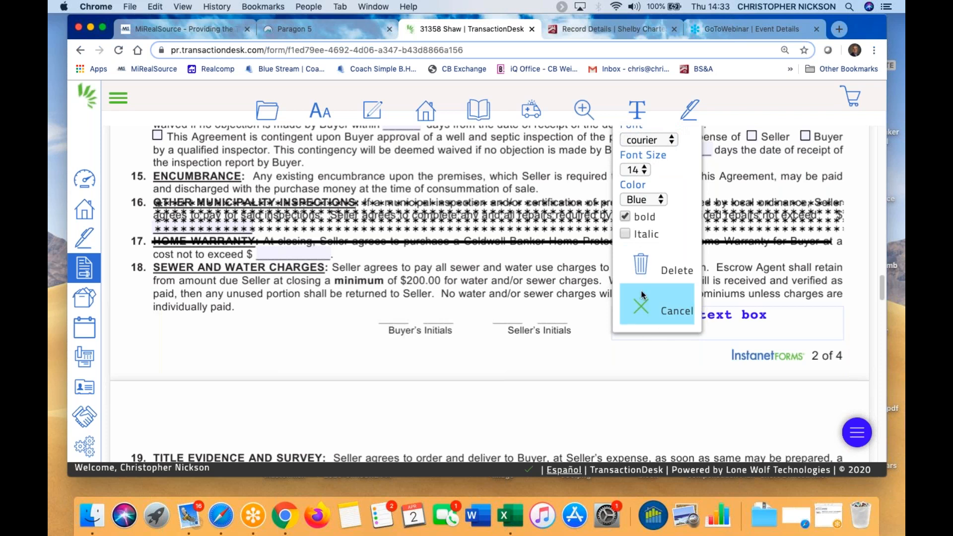
click(640, 310)
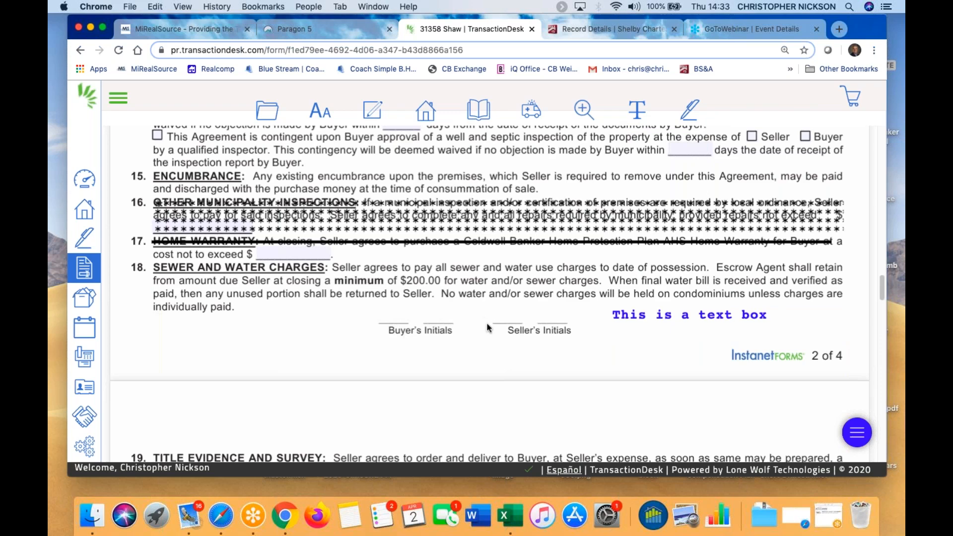
scroll(486, 326, down, 10)
scroll(484, 326, down, 10)
scroll(483, 329, up, 15)
click(321, 31)
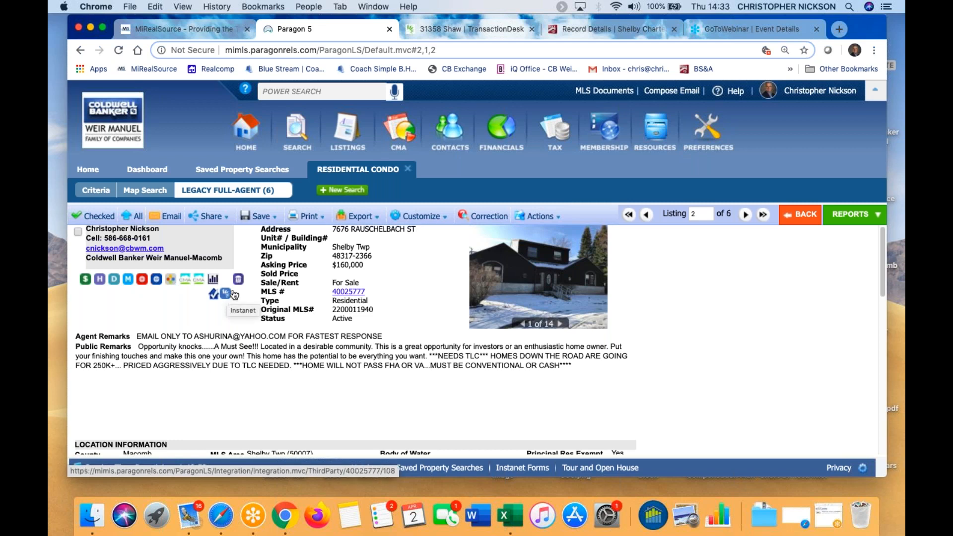
click(477, 29)
scroll(404, 230, up, 10)
scroll(377, 219, up, 10)
click(267, 110)
mouse_move(259, 319)
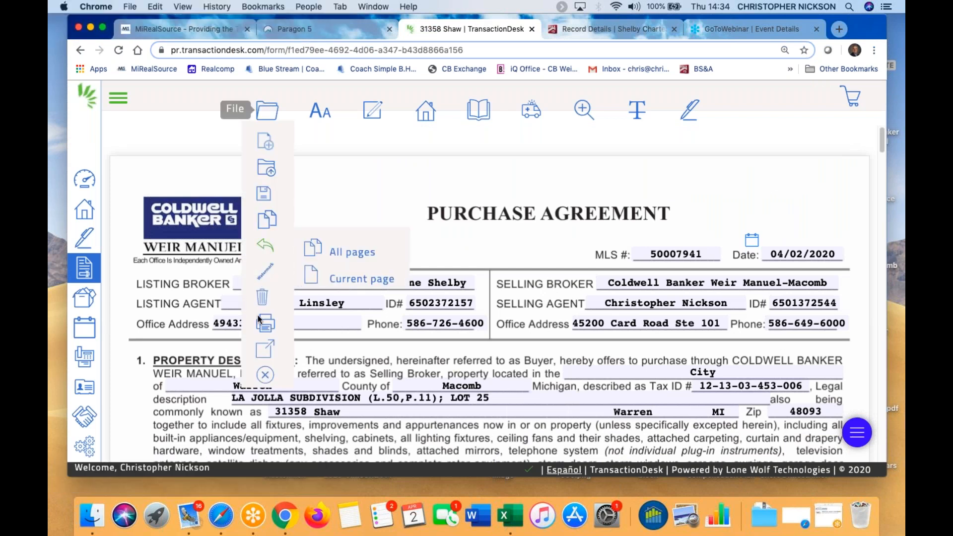
click(269, 374)
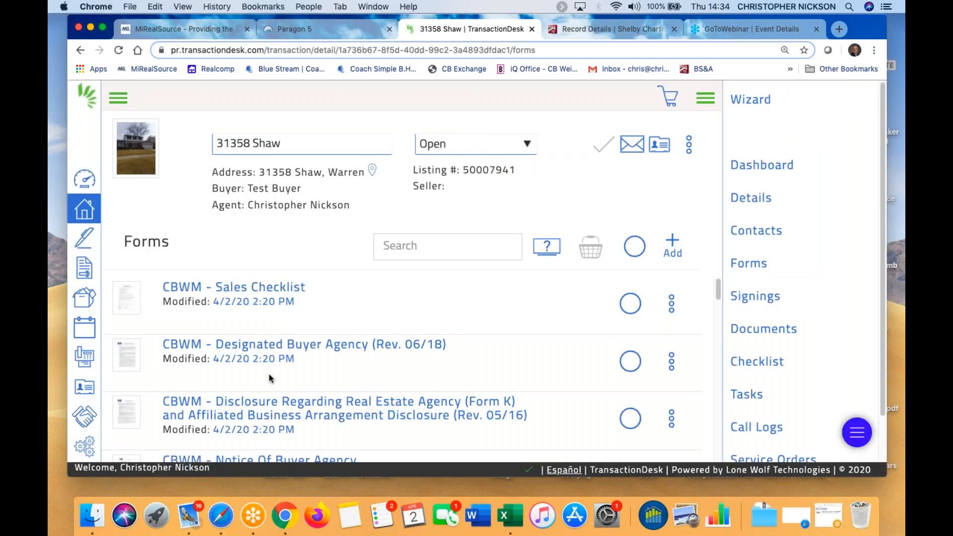
Go to the Agent Dashboard and look over its recently modified transactions
click(87, 185)
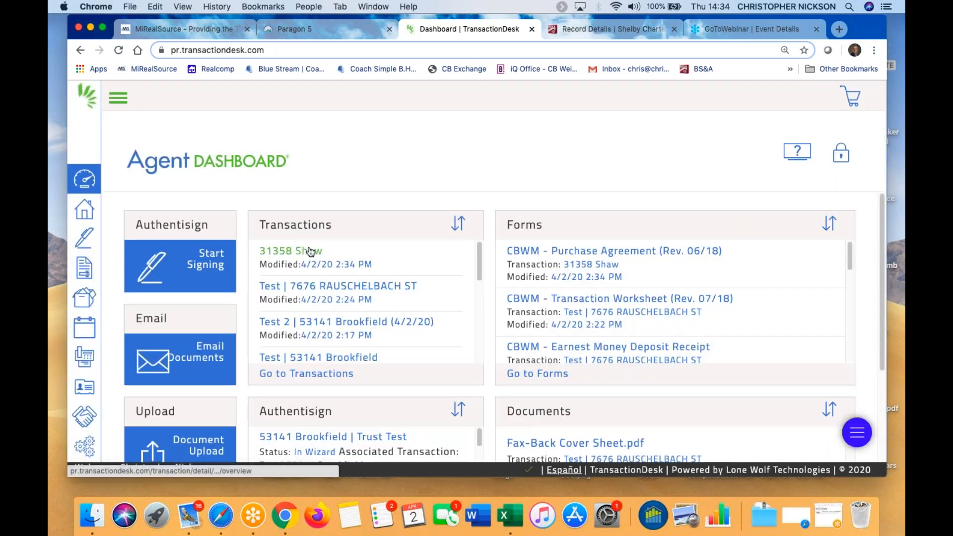
scroll(446, 338, down, 2)
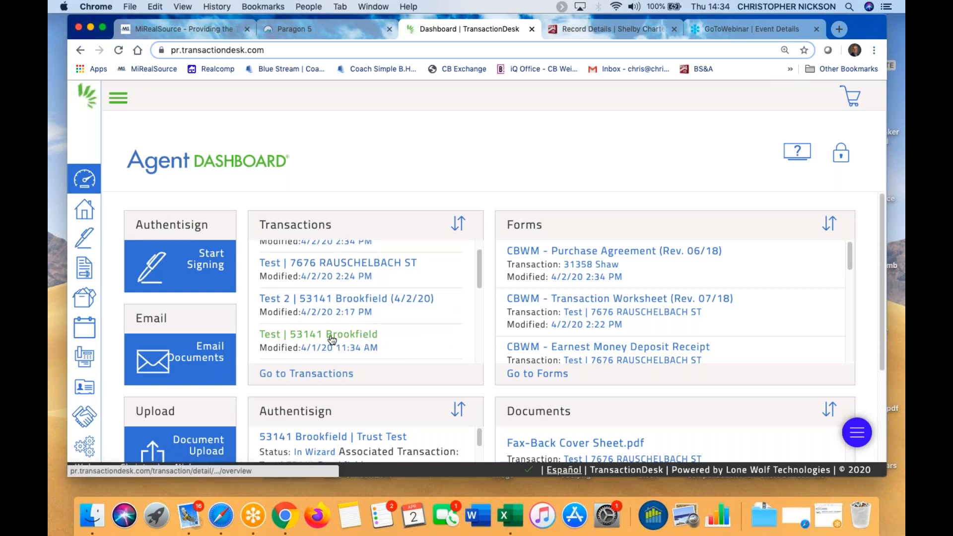
scroll(331, 328, up, 2)
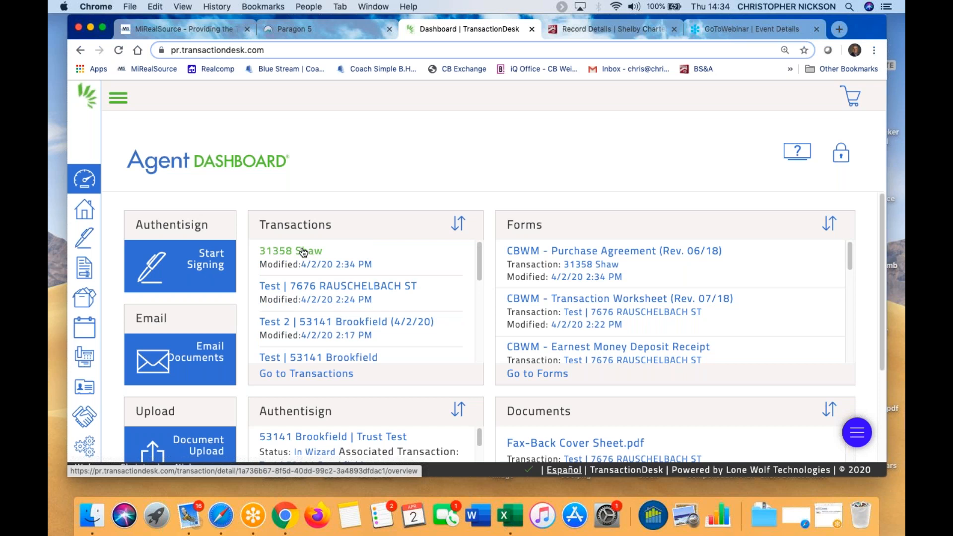
scroll(418, 293, down, 10)
scroll(418, 293, up, 10)
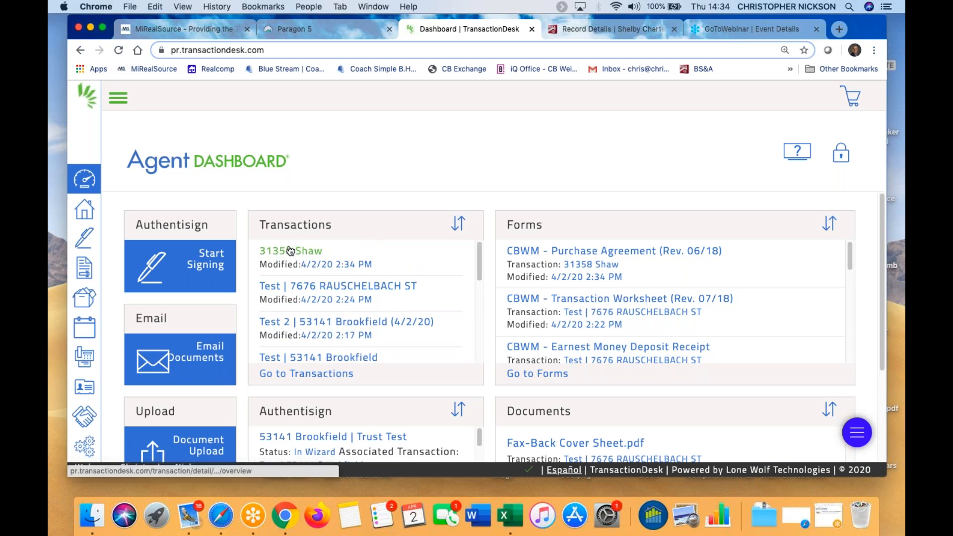
scroll(350, 338, down, 5)
scroll(368, 274, up, 5)
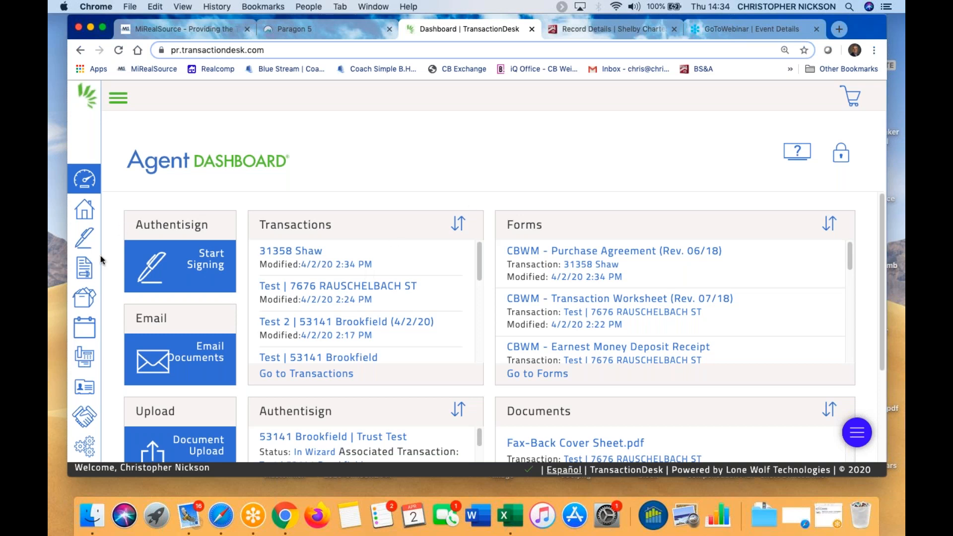
Open the Setup page and scroll down to Clauses, Checklist Manager and Transaction Templates
click(84, 446)
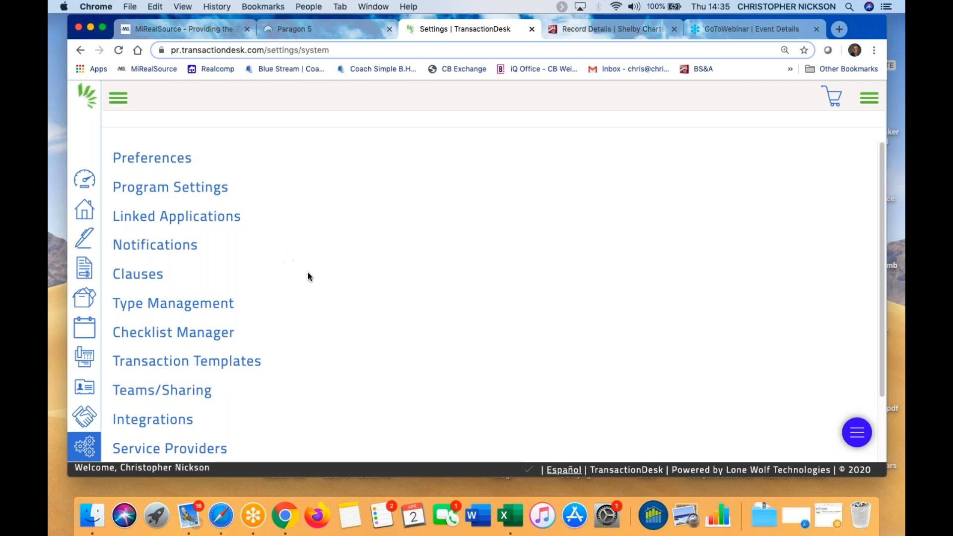
scroll(313, 266, down, 1)
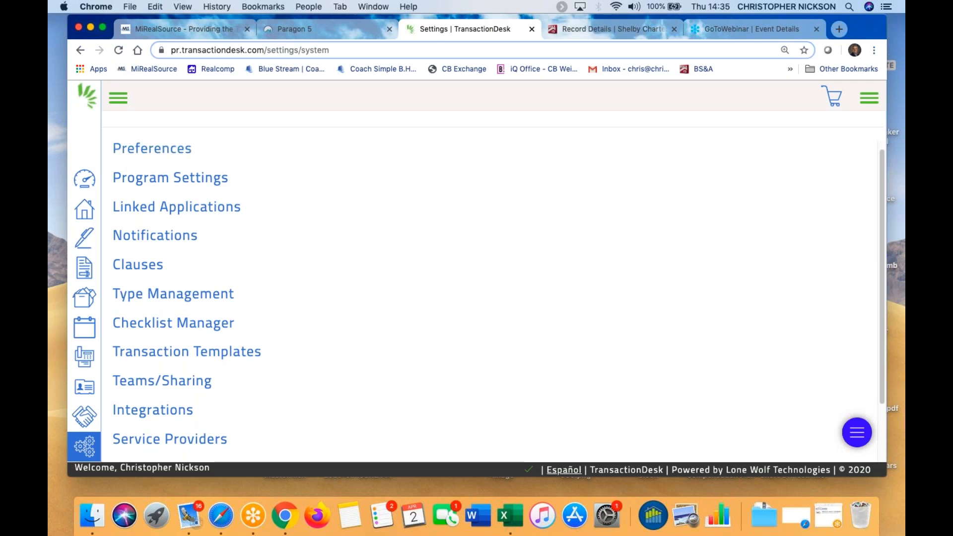
scroll(85, 449, down, 2)
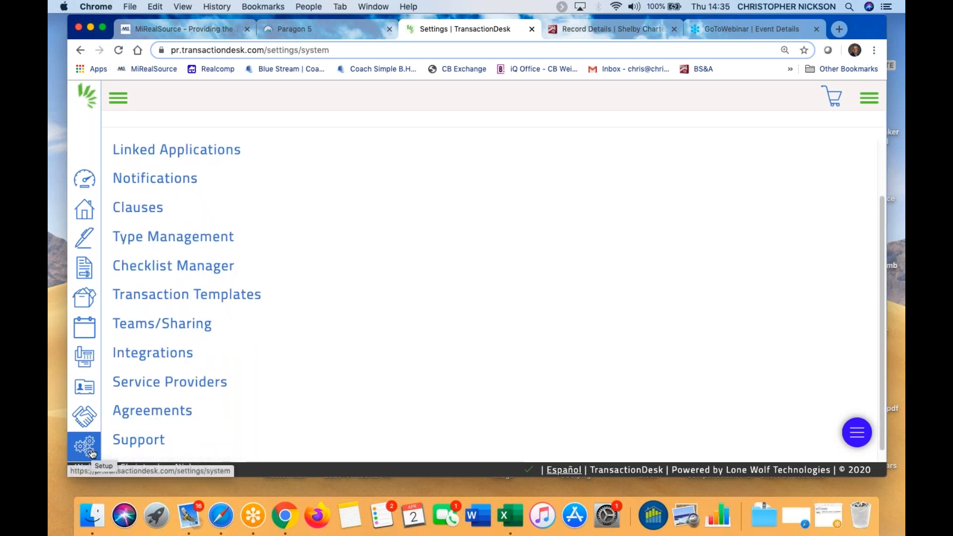
scroll(268, 386, down, 1)
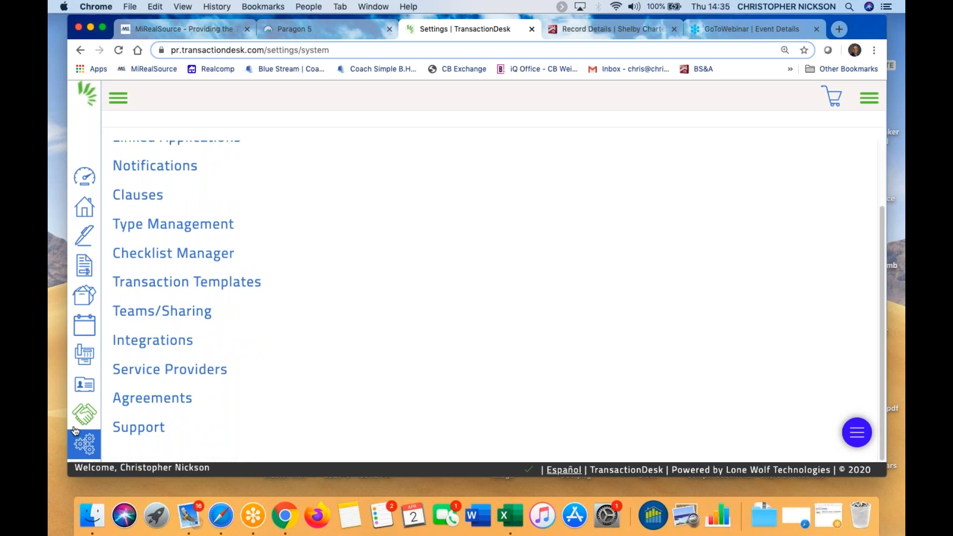
Open the Transaction Templates list
click(184, 287)
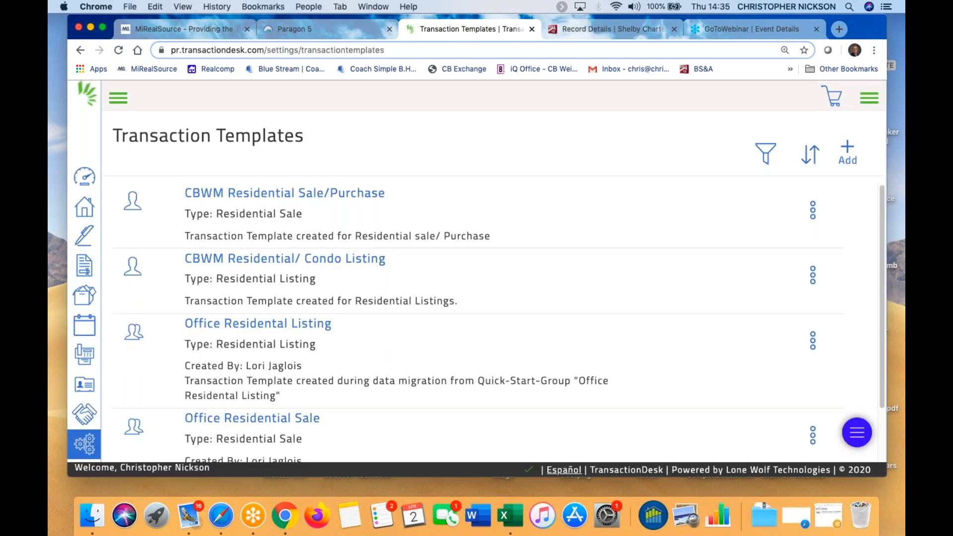
scroll(407, 317, up, 1)
scroll(330, 384, down, 1)
scroll(330, 383, up, 1)
scroll(530, 268, down, 5)
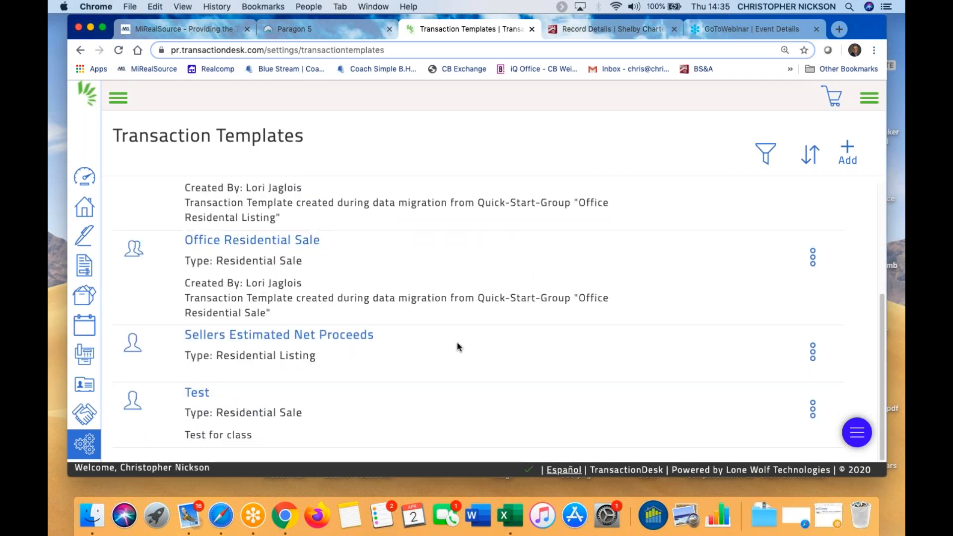
scroll(452, 340, up, 5)
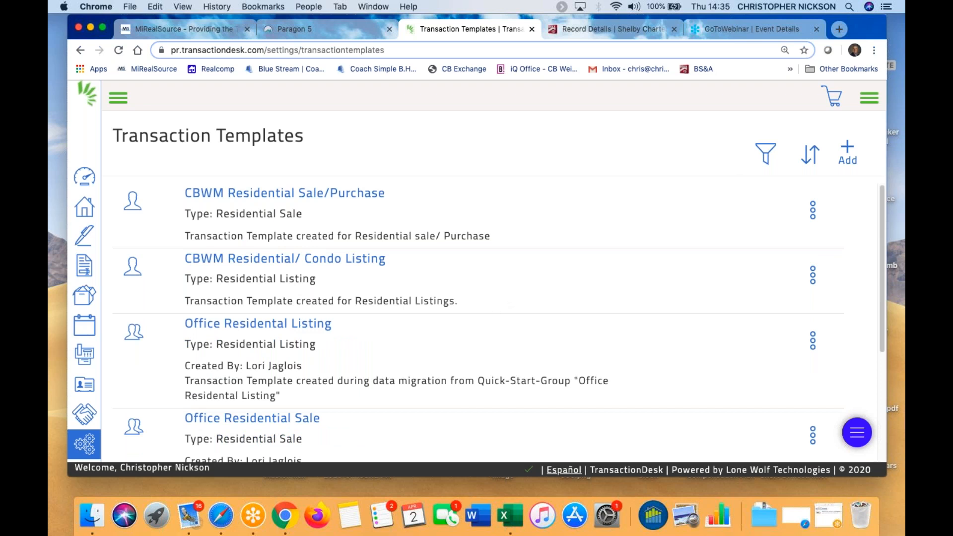
Add a template named 'My Residential Sale Template' of type Residential Sale and save it
click(851, 152)
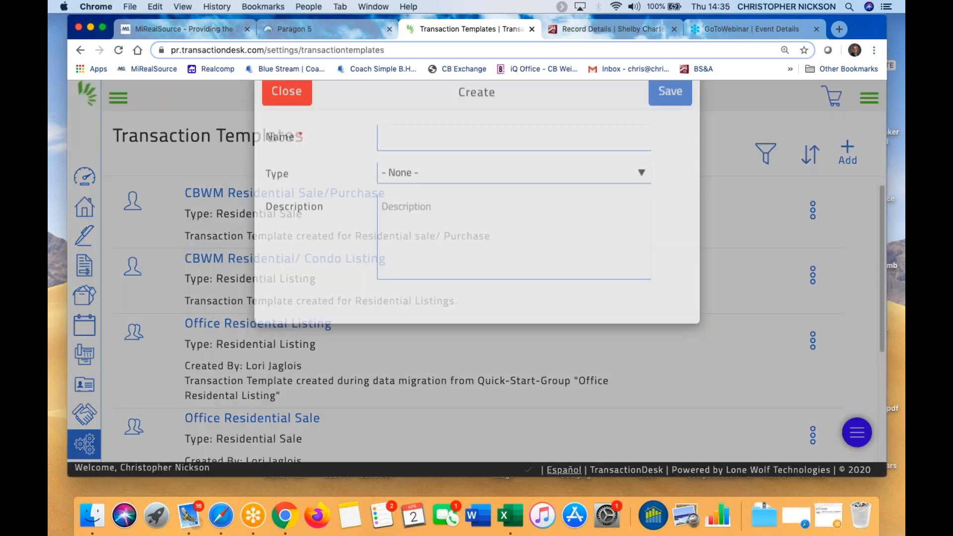
click(409, 170)
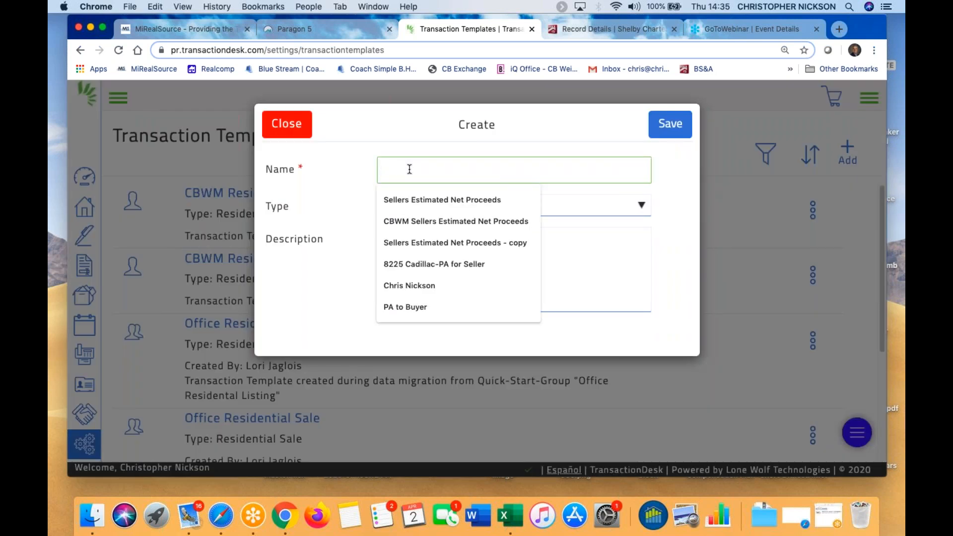
text(My Residential)
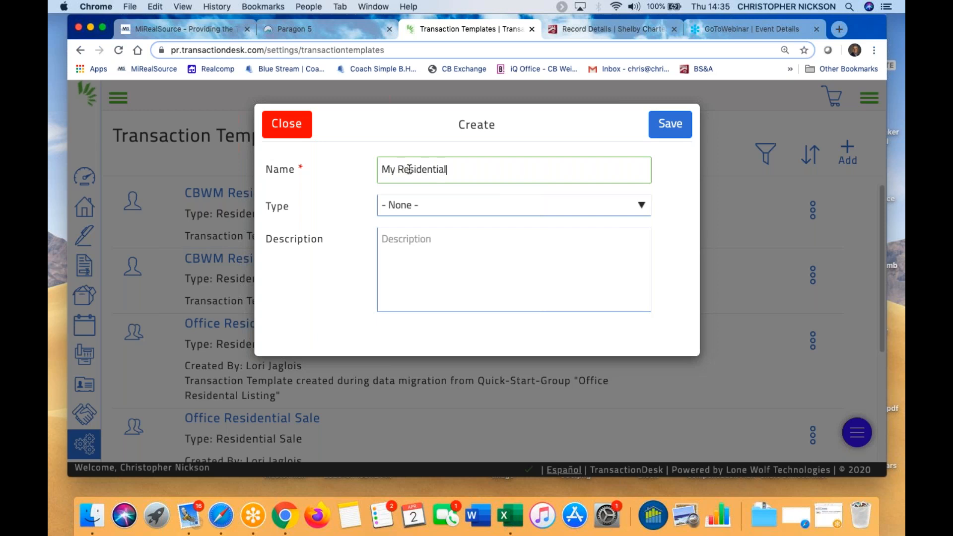
text( Temp)
key(BackSpace)
key(BackSpace)
key(BackSpace)
text(mp)
click(644, 206)
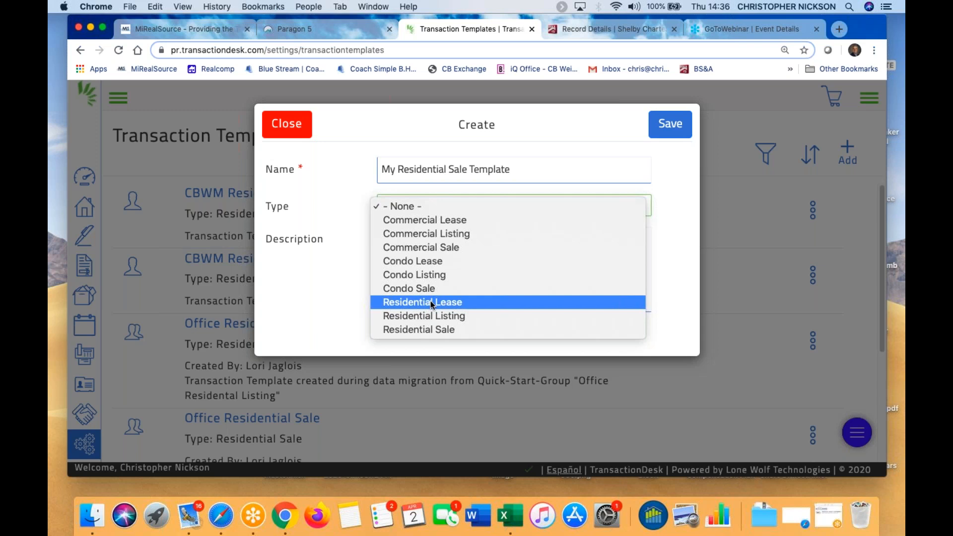
click(420, 331)
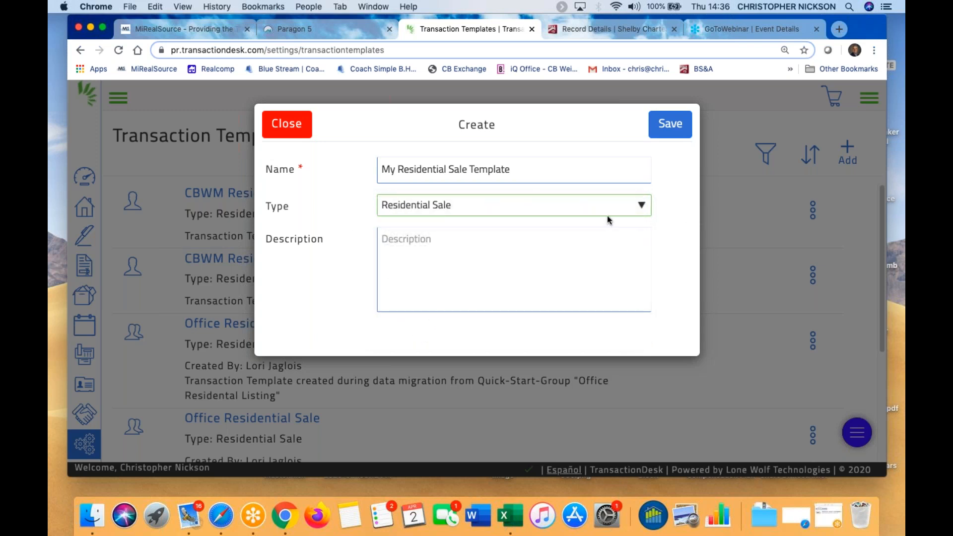
click(393, 246)
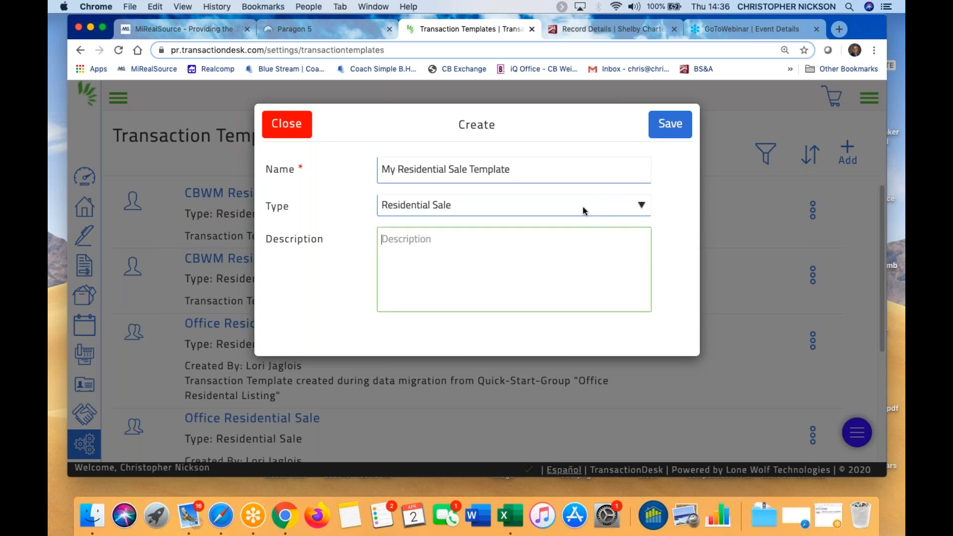
click(670, 128)
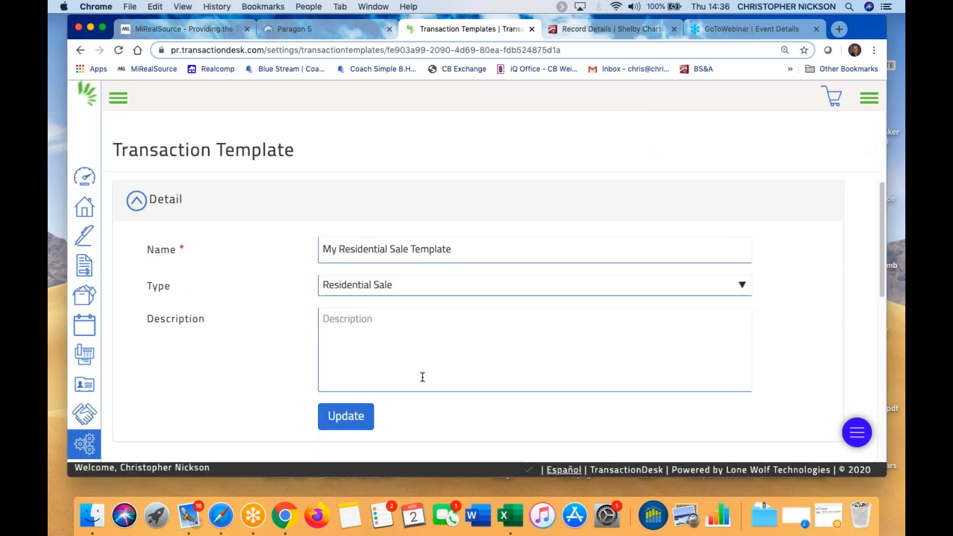
In the Contacts section, find the agent by last name among existing contacts and add them
scroll(422, 377, down, 3)
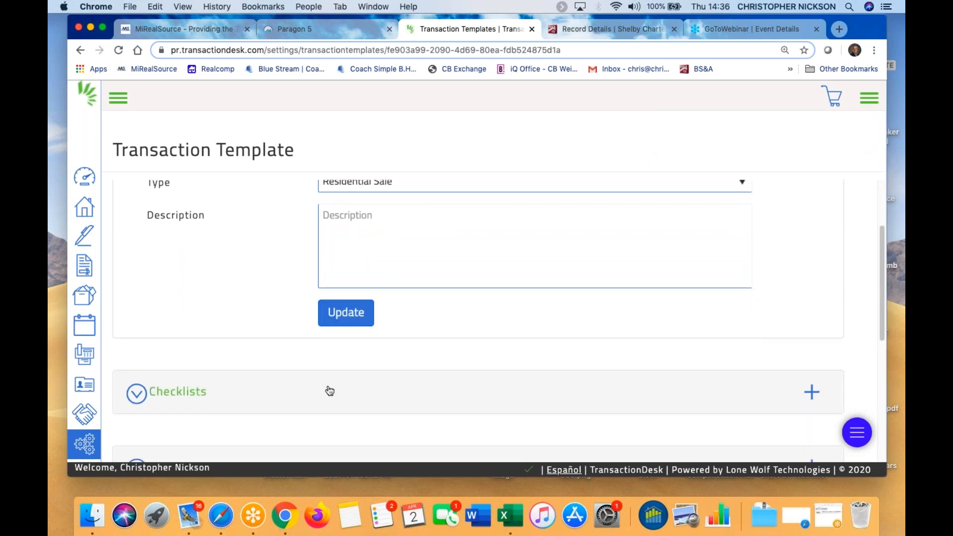
scroll(330, 391, down, 3)
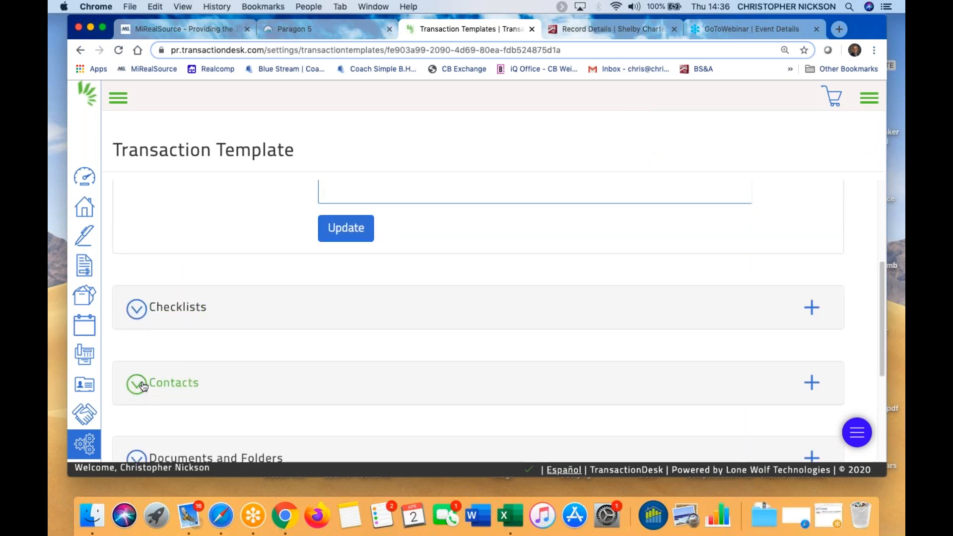
click(142, 386)
scroll(663, 344, down, 3)
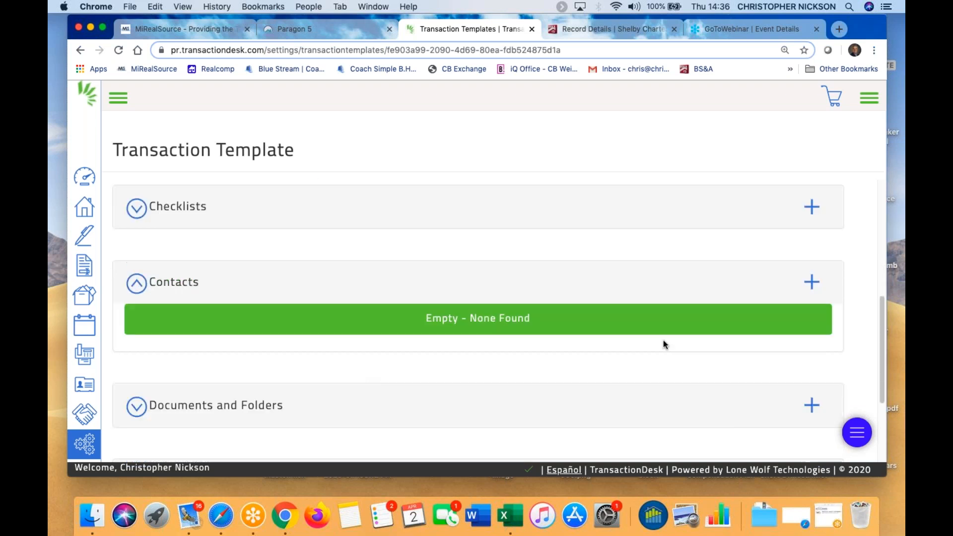
click(812, 281)
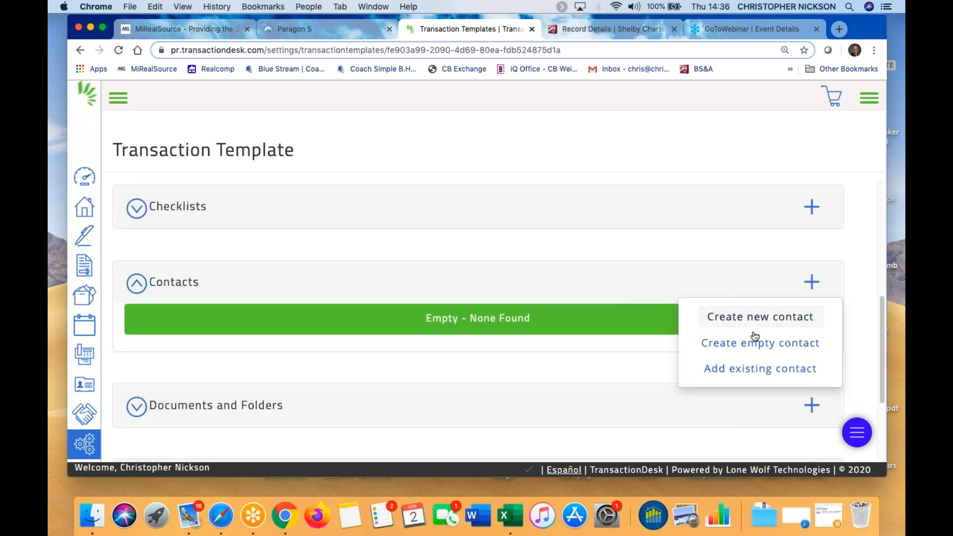
click(760, 370)
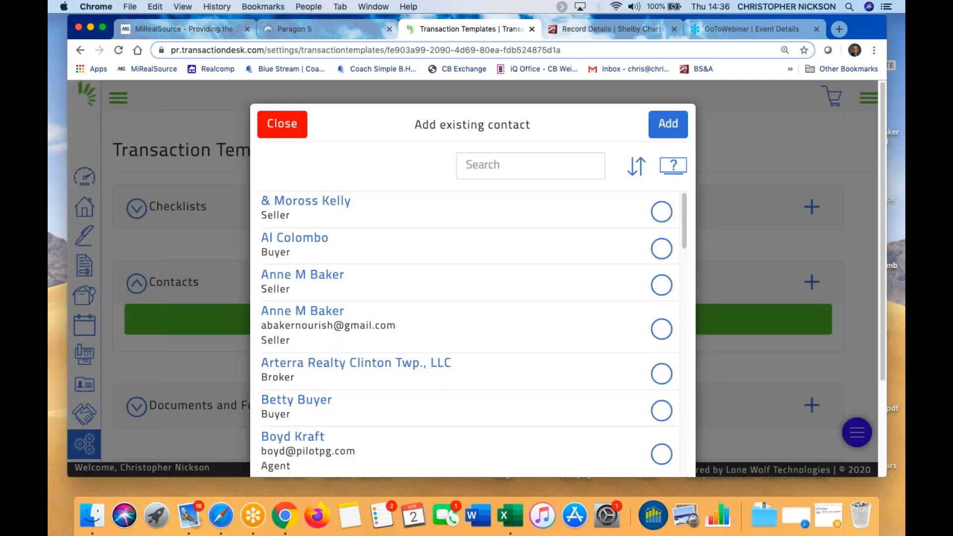
click(495, 167)
text(nickson)
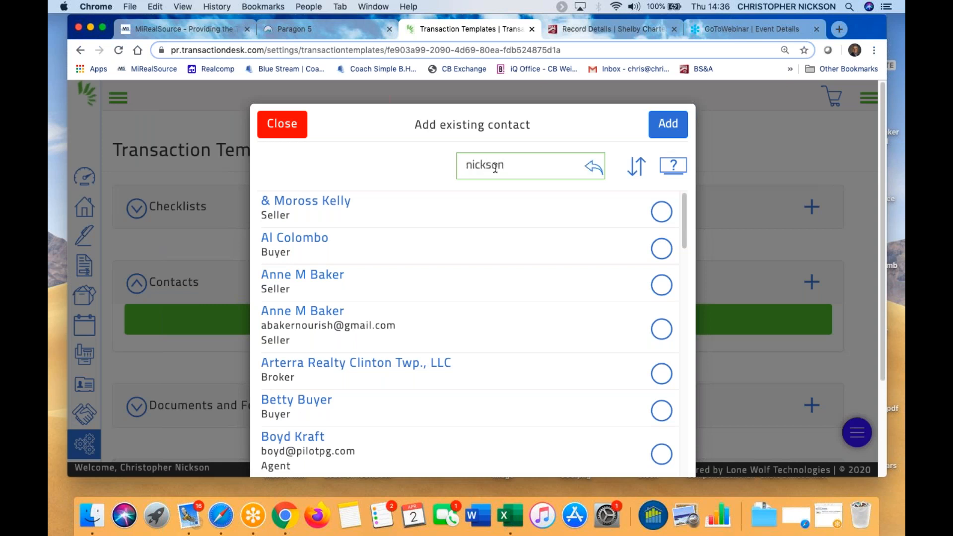
click(595, 170)
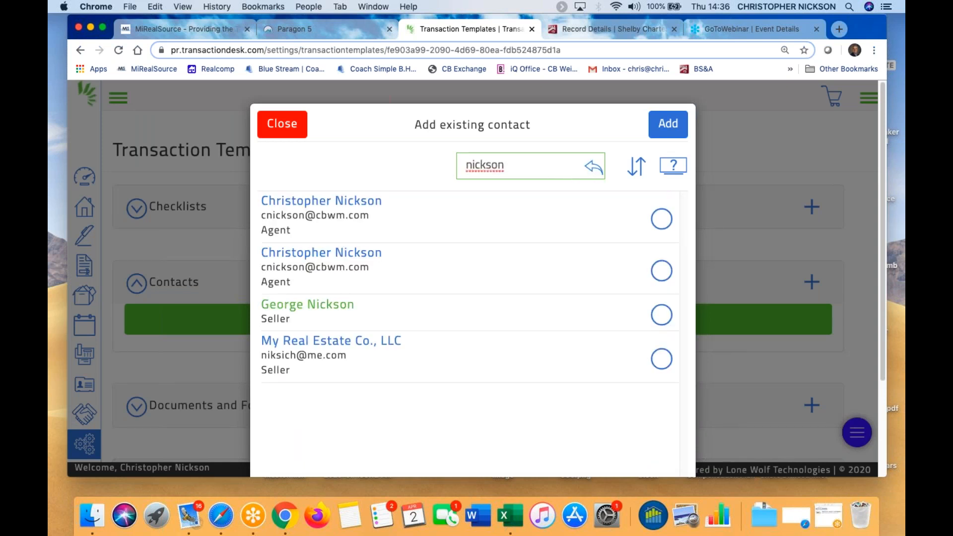
click(664, 220)
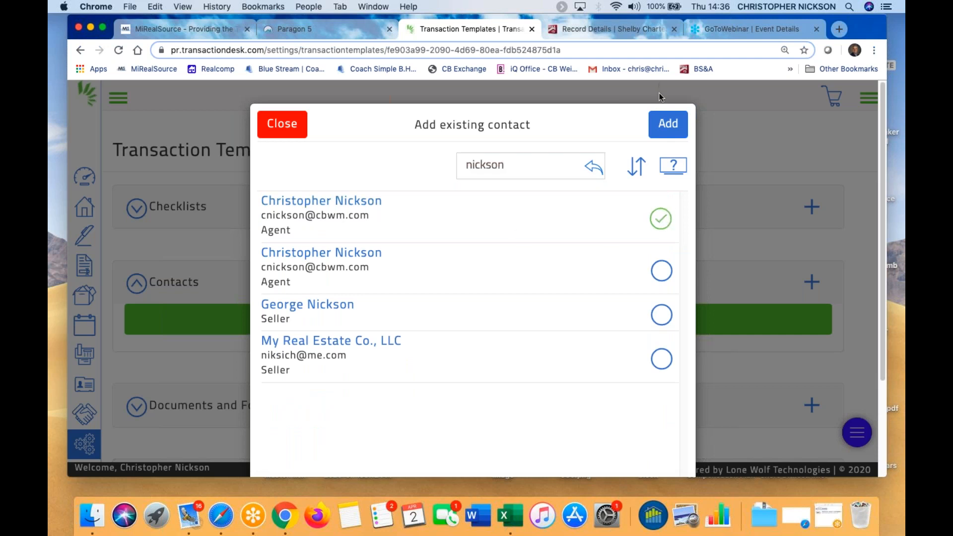
click(668, 124)
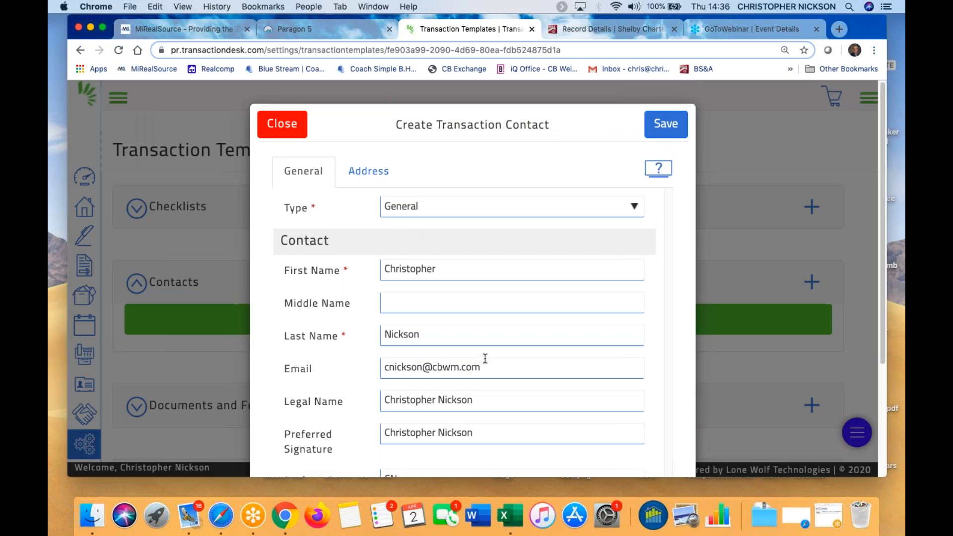
Set the new contact's type to Selling Agent
scroll(485, 360, down, 5)
scroll(485, 359, up, 4)
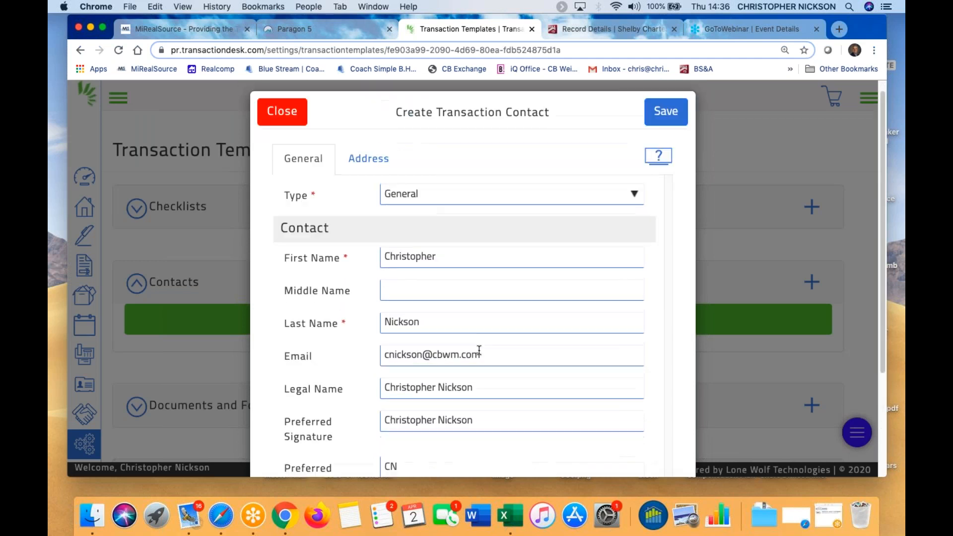
click(632, 193)
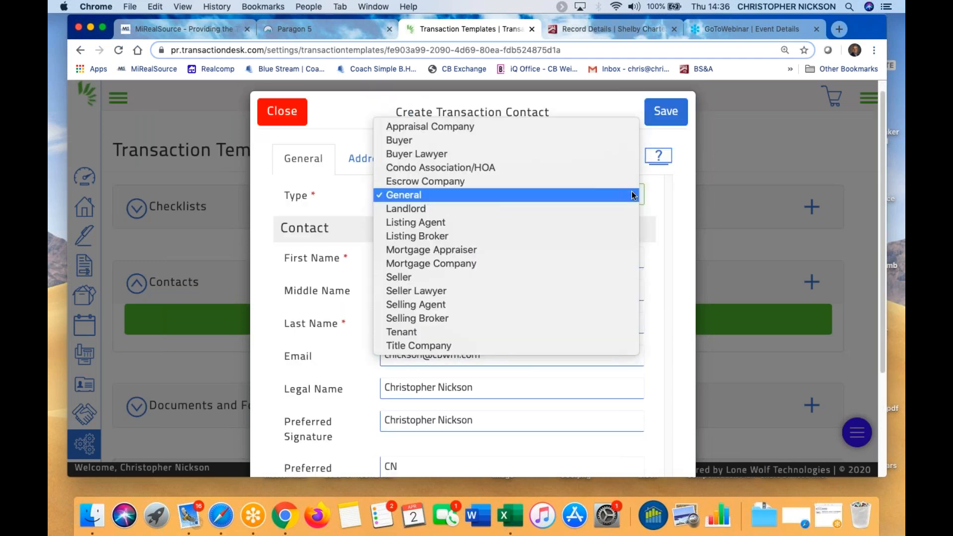
click(395, 141)
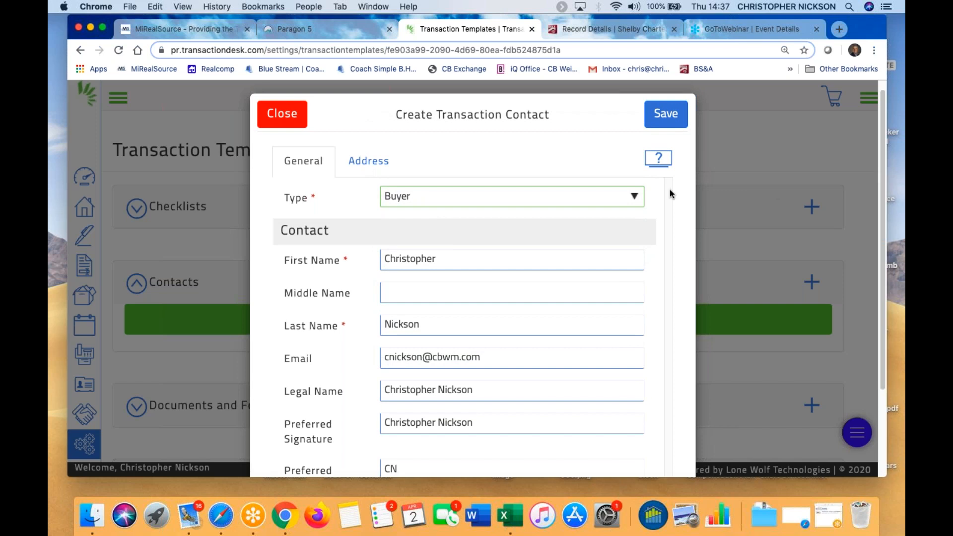
click(634, 197)
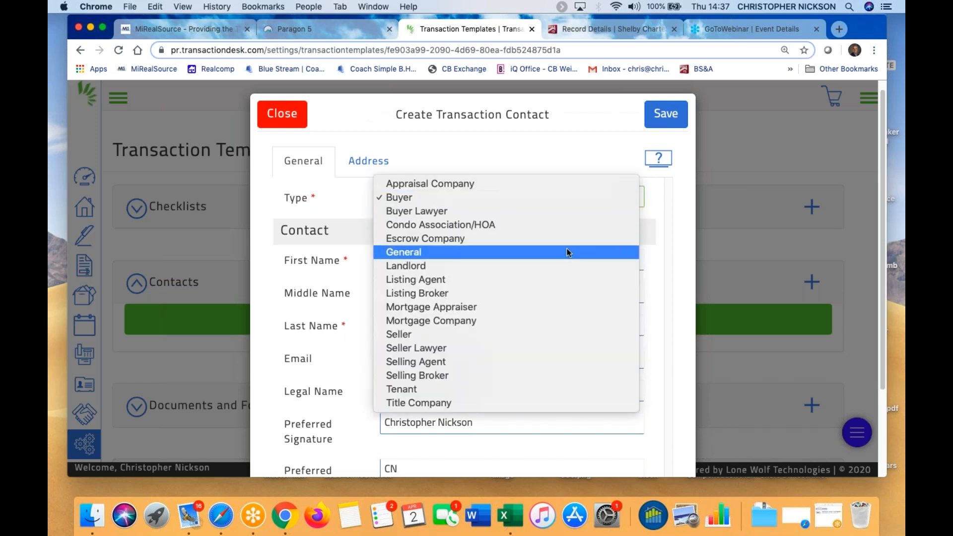
click(413, 362)
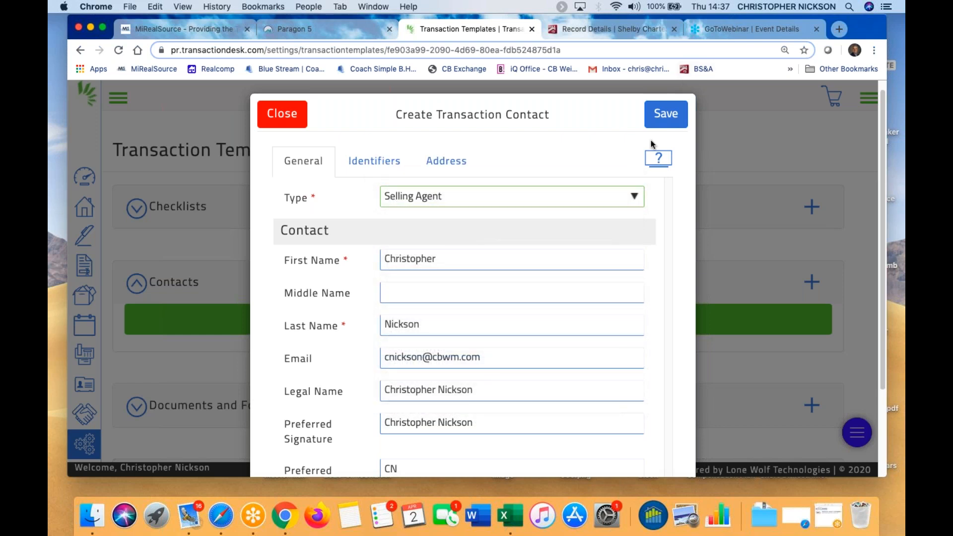
Save the Selling Agent contact and expand the template's Forms section
click(668, 118)
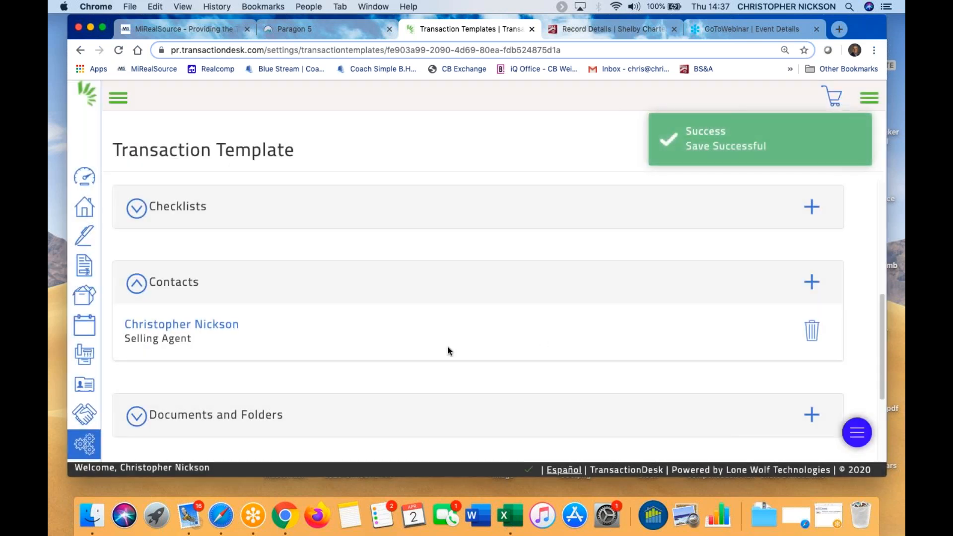
scroll(223, 332, down, 3)
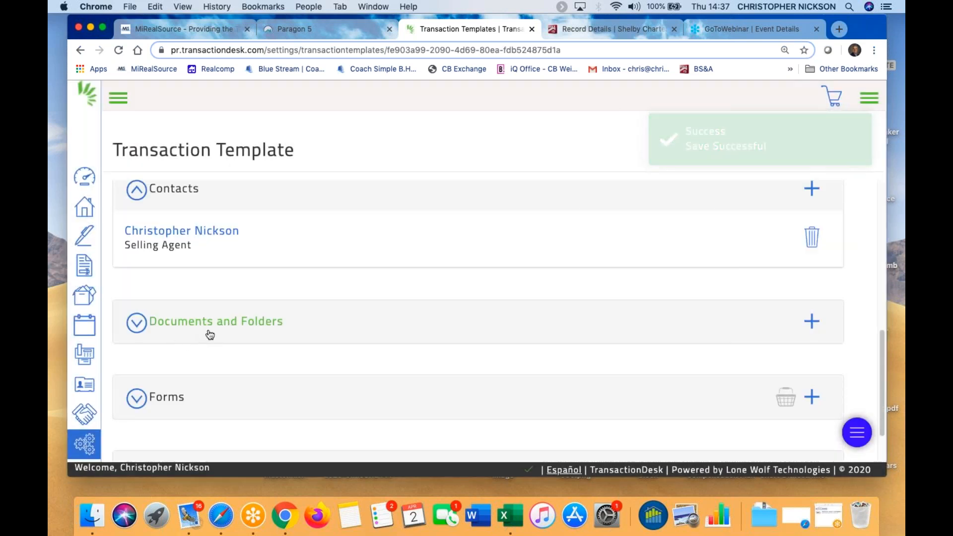
scroll(206, 335, down, 2)
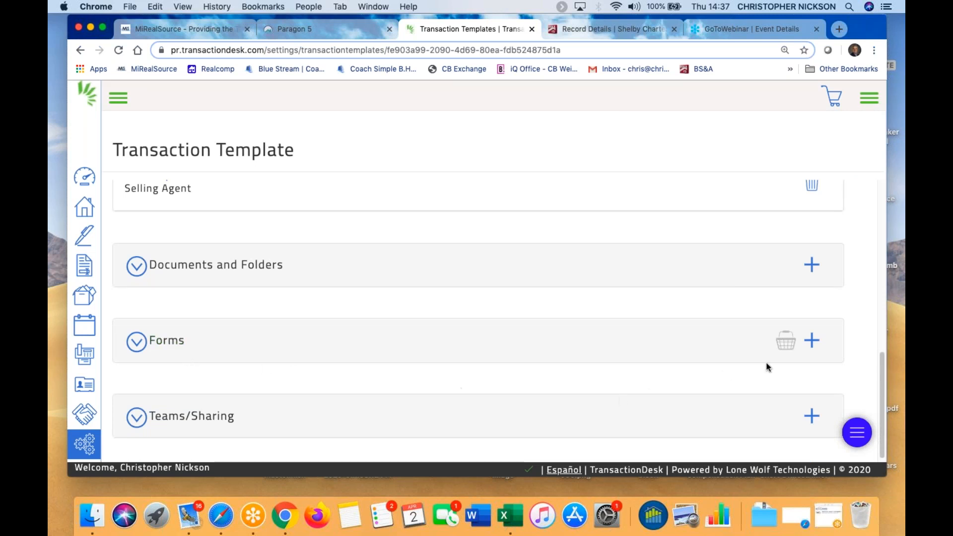
click(137, 341)
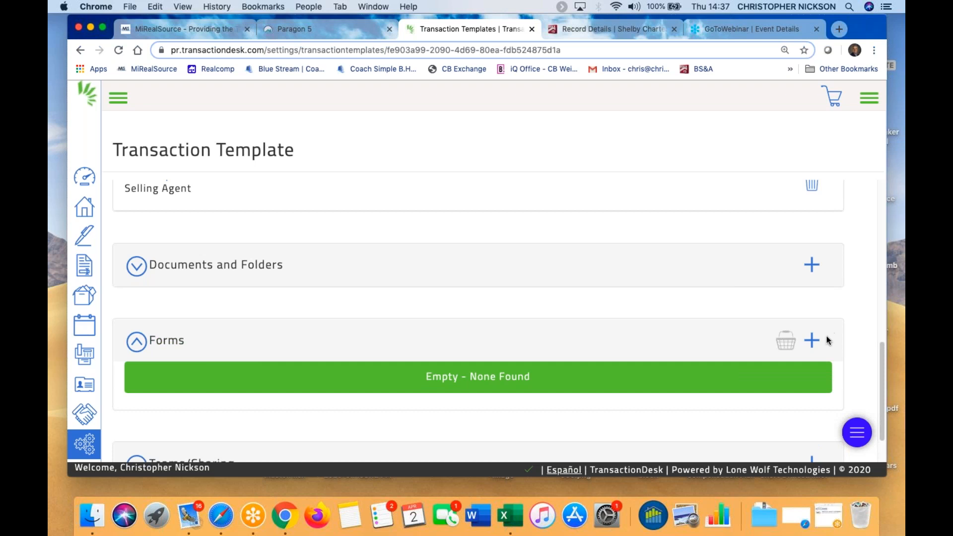
Browse the Coldwell Banker Weir Manuel forms and try a 'pur' search, then cancel
click(813, 341)
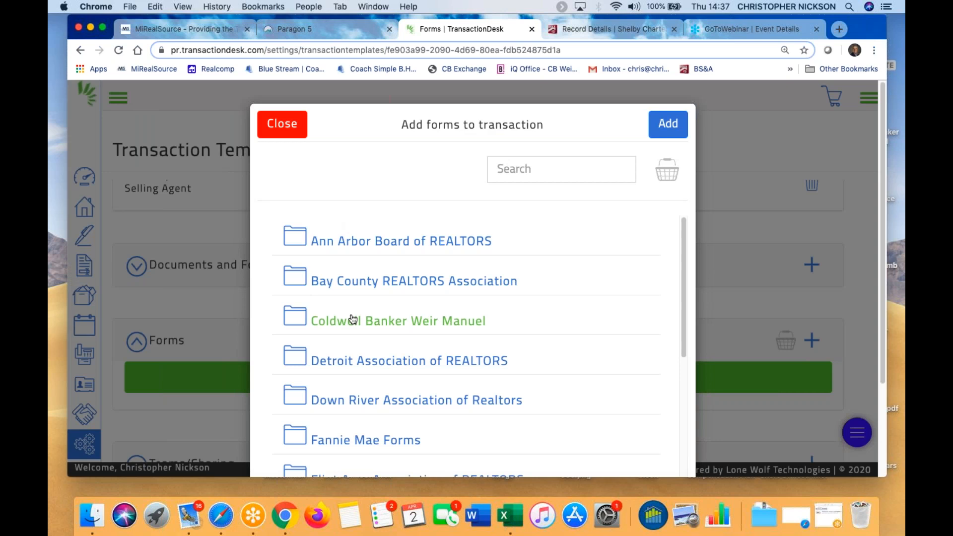
click(353, 318)
scroll(581, 352, down, 2)
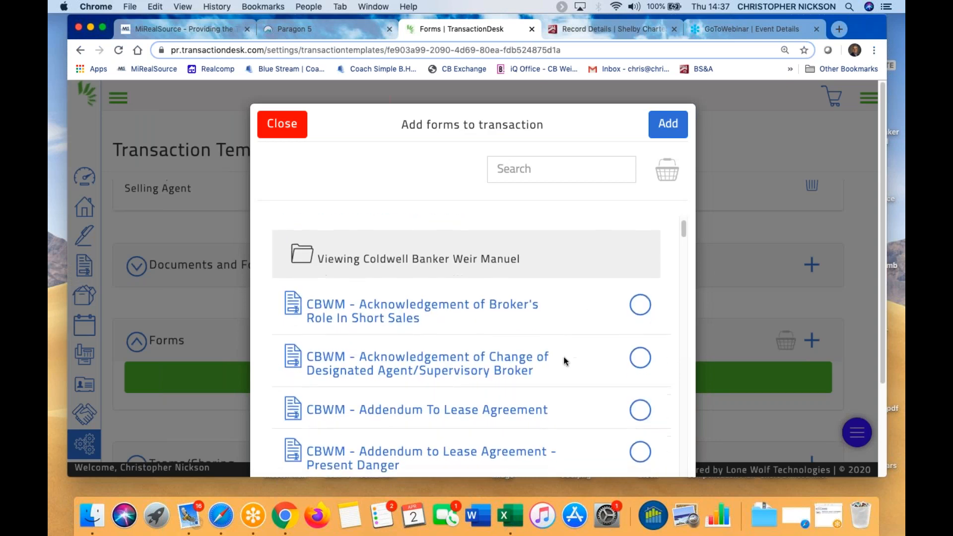
scroll(565, 361, down, 5)
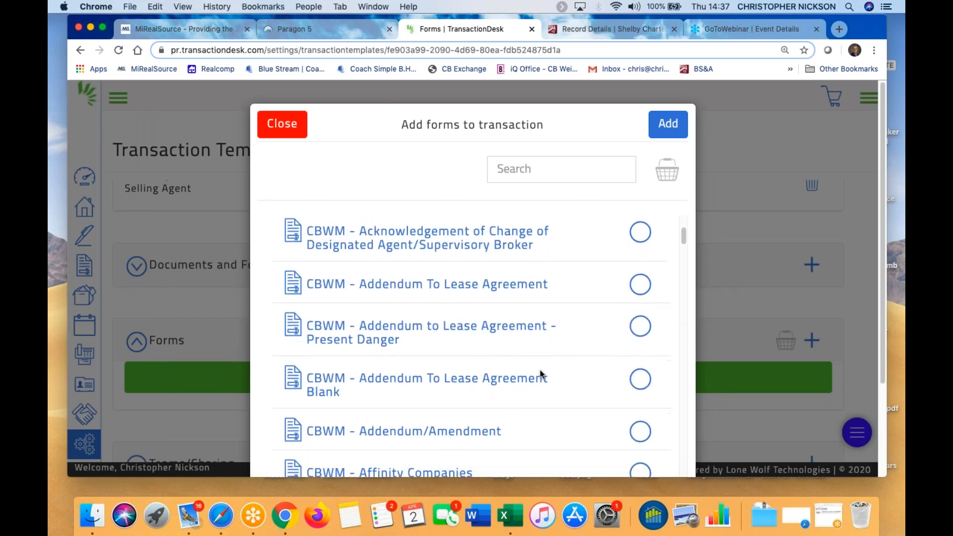
scroll(540, 373, down, 3)
scroll(540, 373, down, 5)
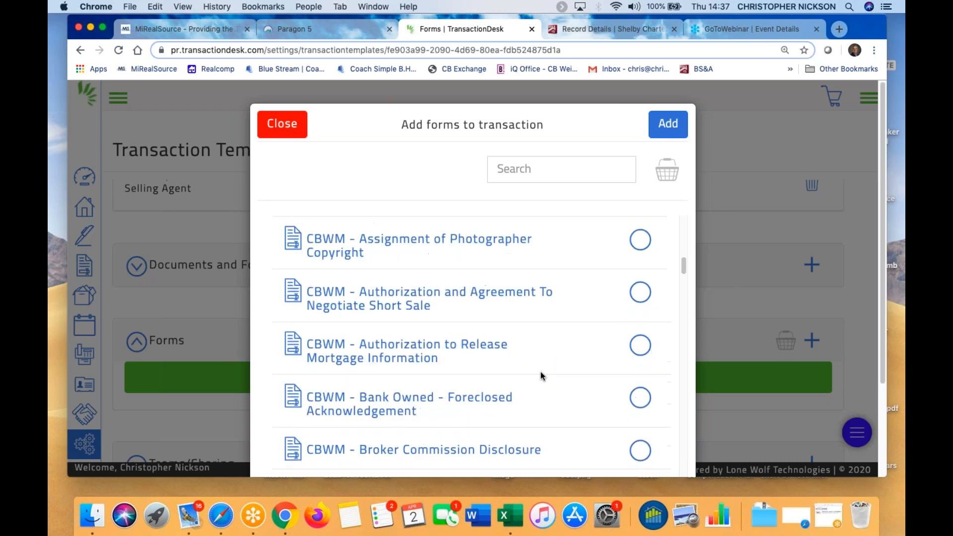
scroll(542, 377, down, 8)
click(505, 169)
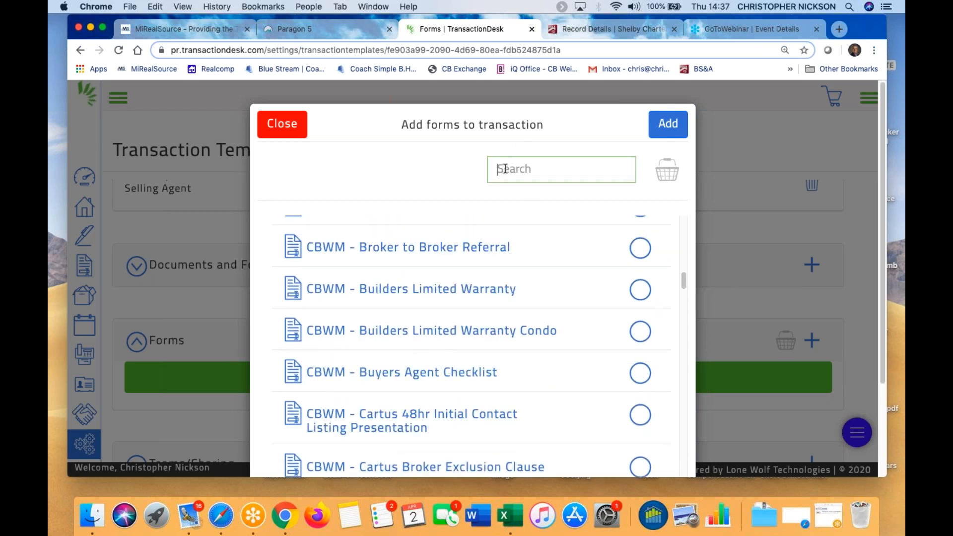
text(purc)
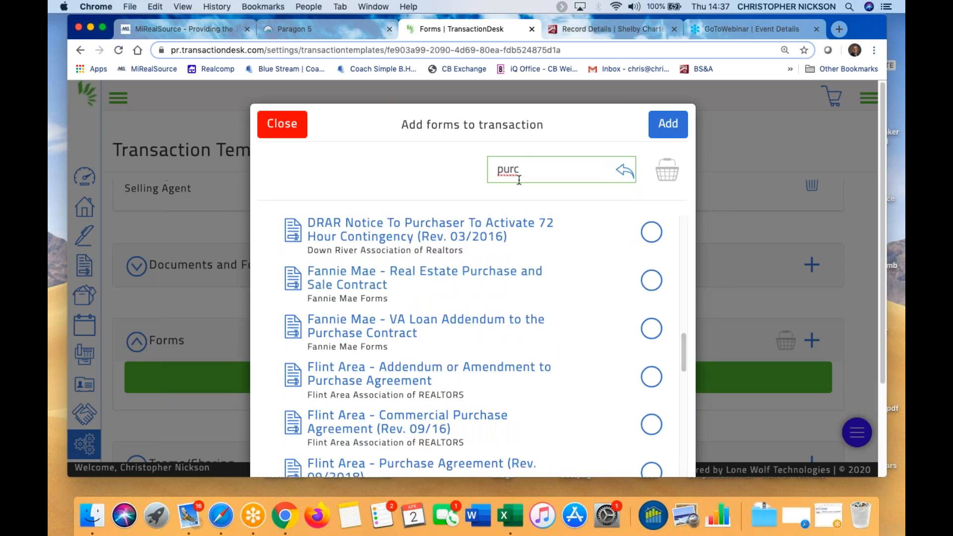
click(295, 124)
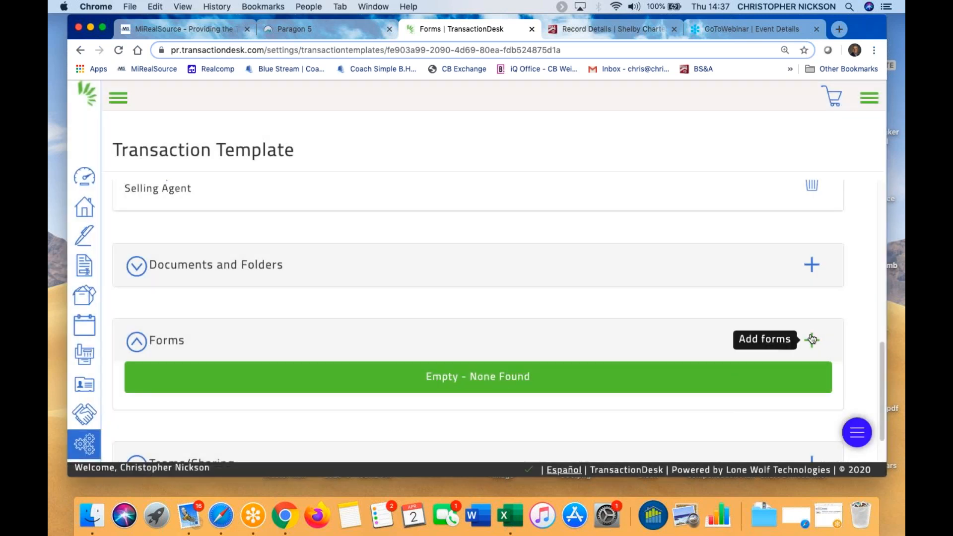
Add CBWM Agency Policy Booklet, Authorization to Release Mortgage Information, Buyers Agent Checklist and Cartus cover sheet checklist
click(813, 339)
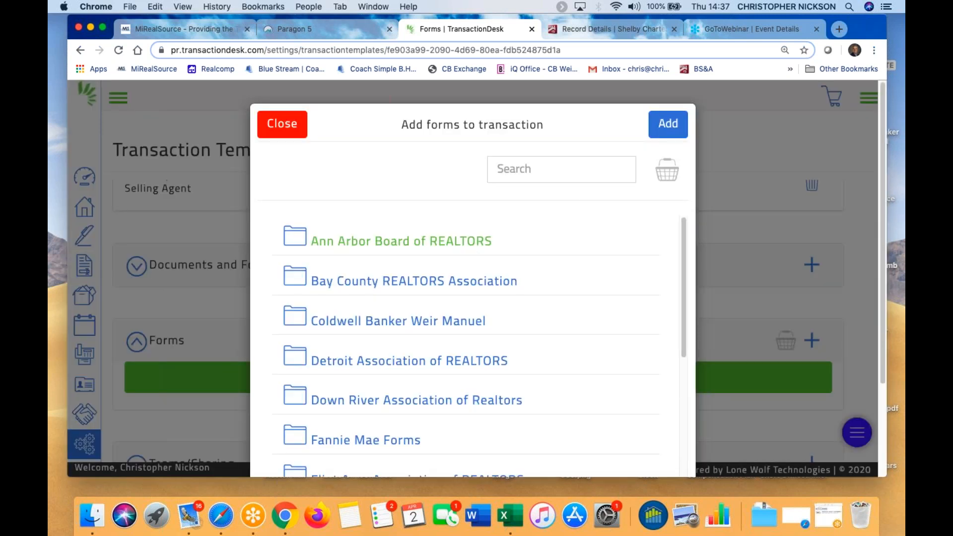
click(515, 331)
scroll(515, 337, down, 8)
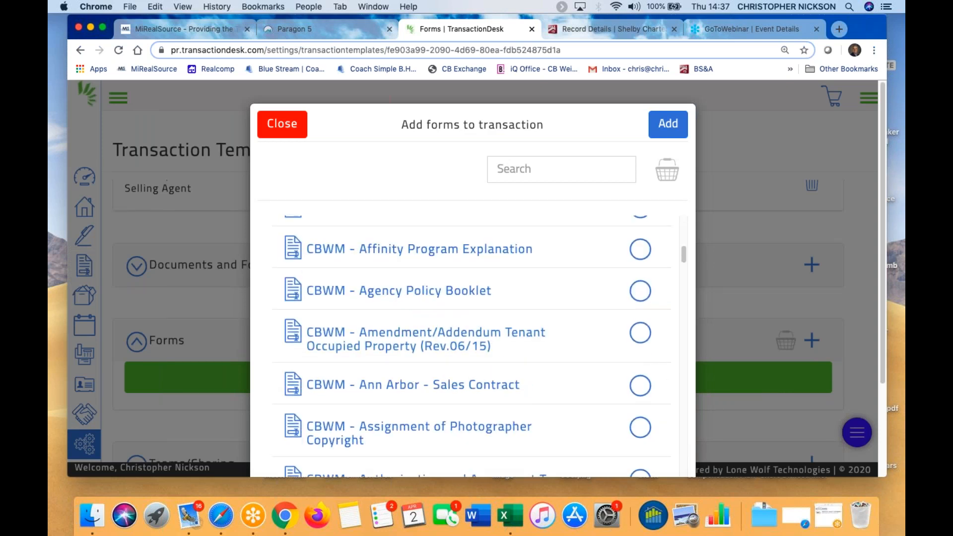
click(639, 304)
scroll(621, 422, down, 3)
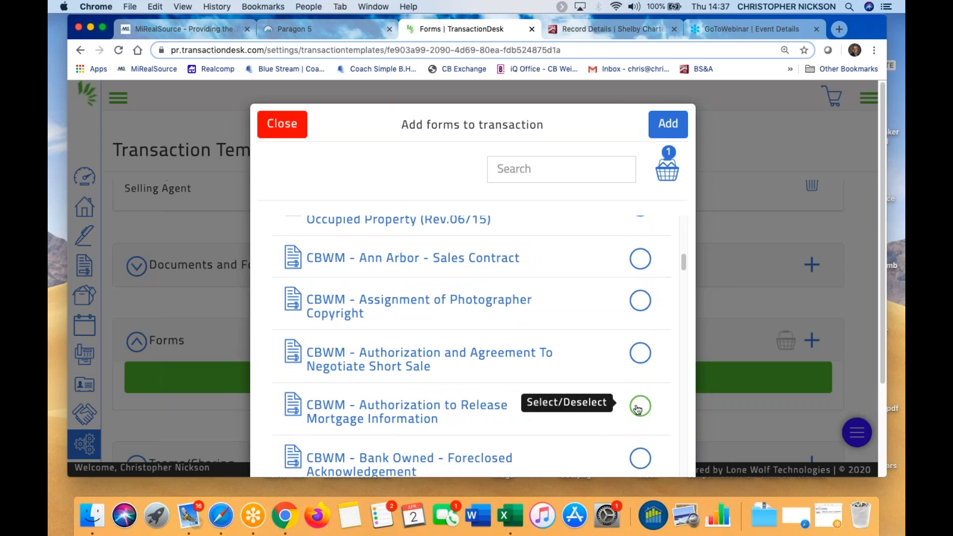
click(638, 407)
scroll(557, 452, down, 5)
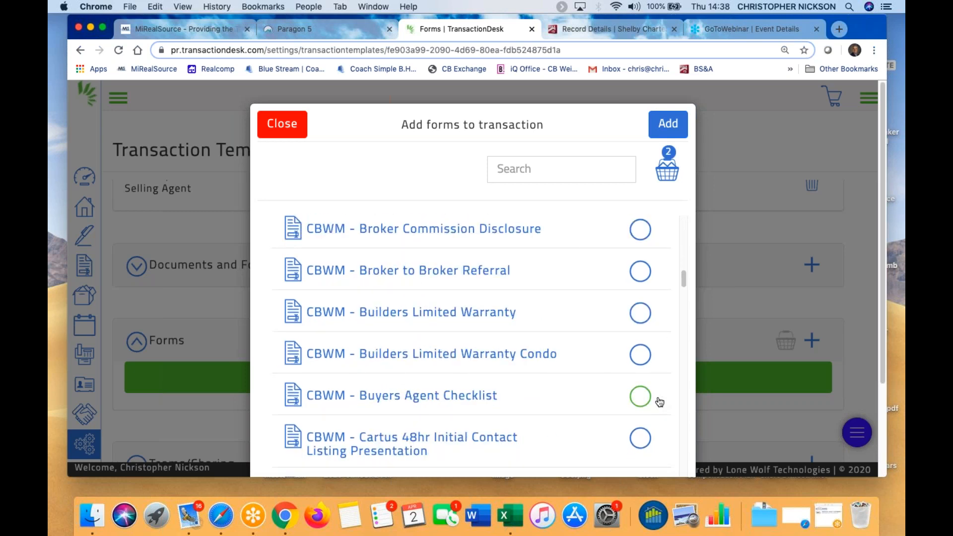
click(640, 396)
scroll(571, 449, down, 2)
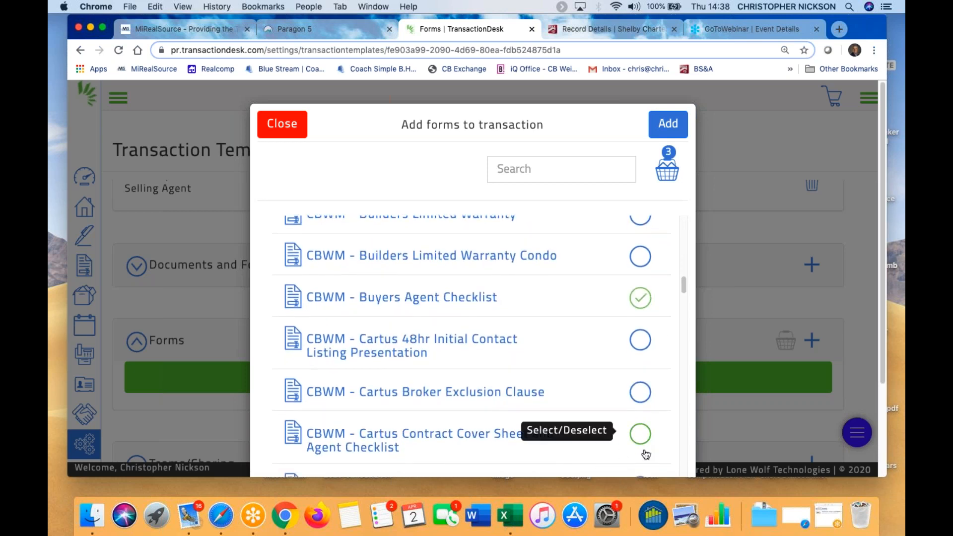
click(641, 434)
click(668, 128)
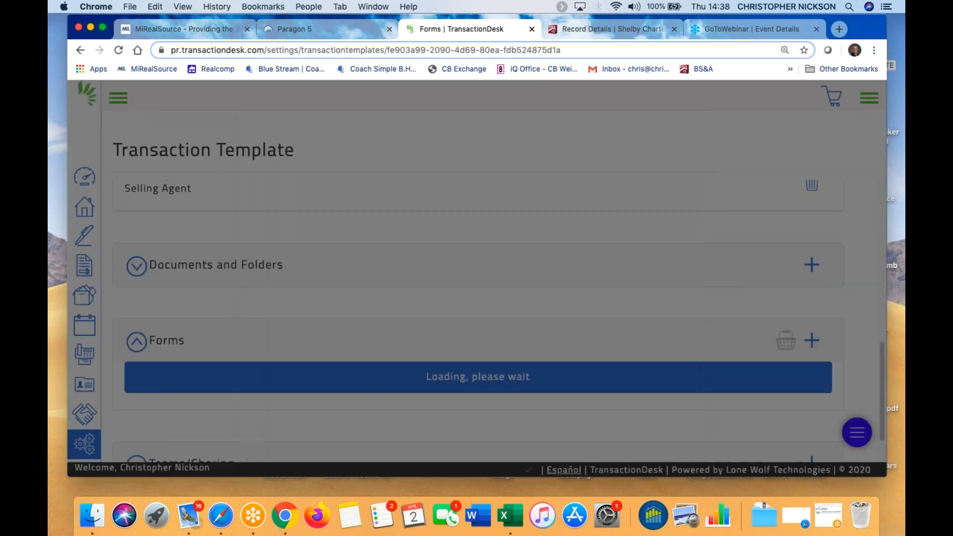
scroll(576, 313, down, 3)
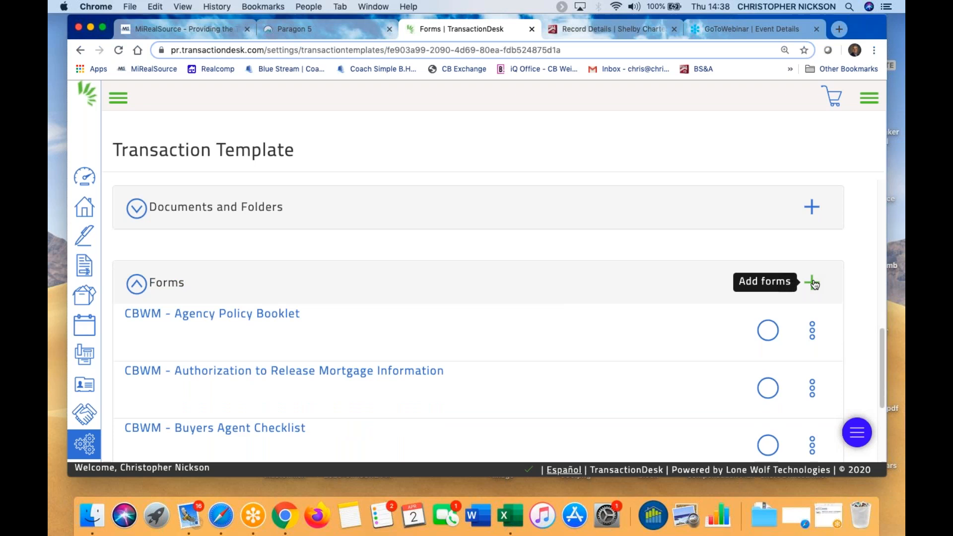
Add the MiRealSource pending applicant status change, Comm/Ind data sheet and Exclusive Right-To-Sell commercial listing forms
click(814, 283)
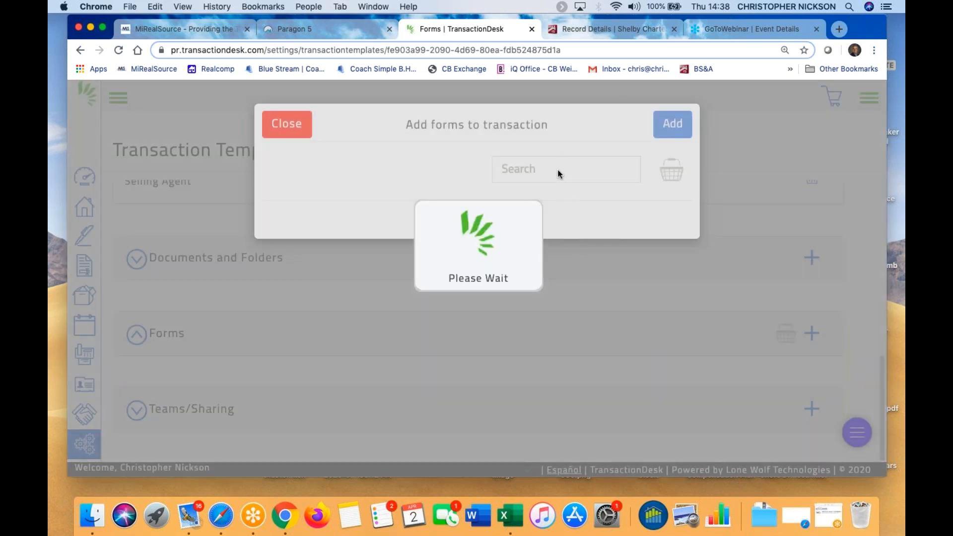
scroll(376, 353, down, 10)
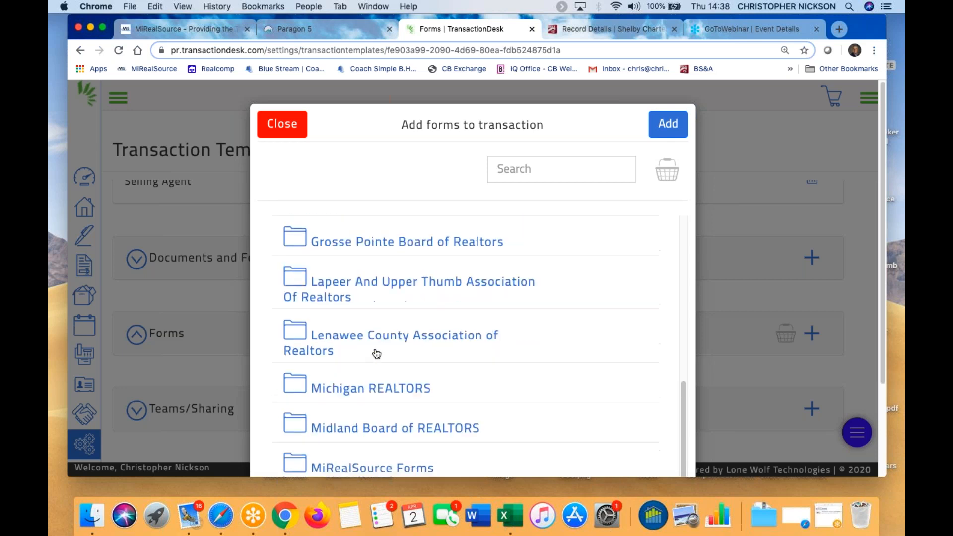
scroll(376, 353, down, 2)
click(369, 407)
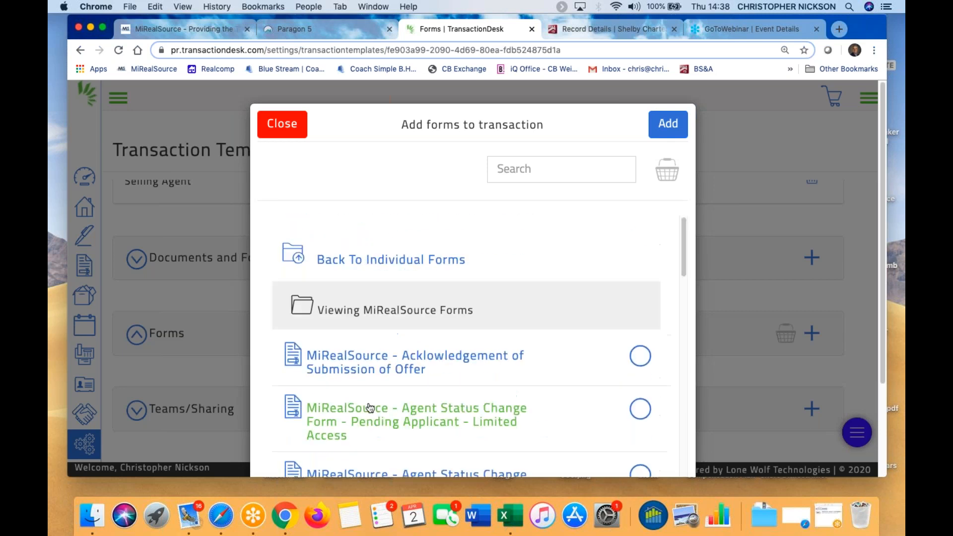
scroll(511, 409, down, 3)
click(641, 338)
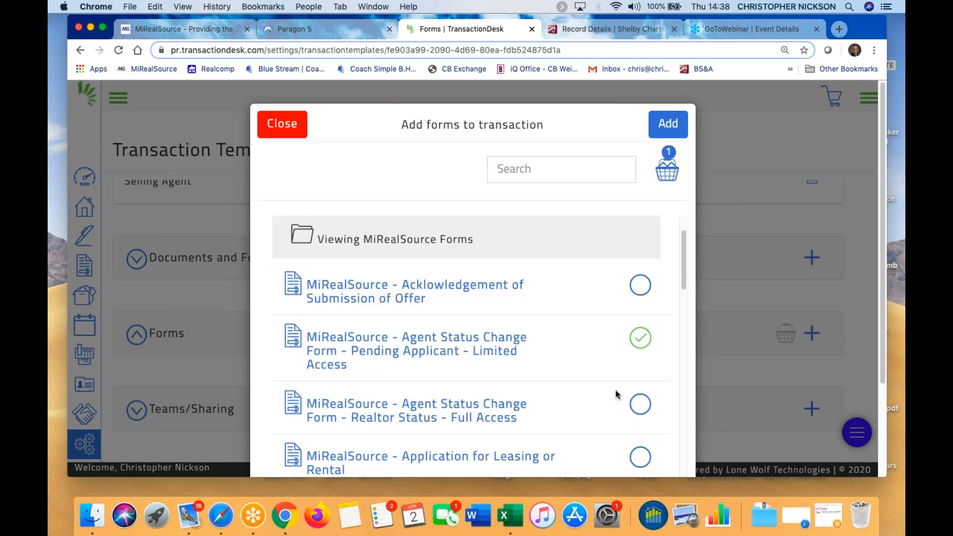
scroll(621, 400, down, 3)
click(640, 409)
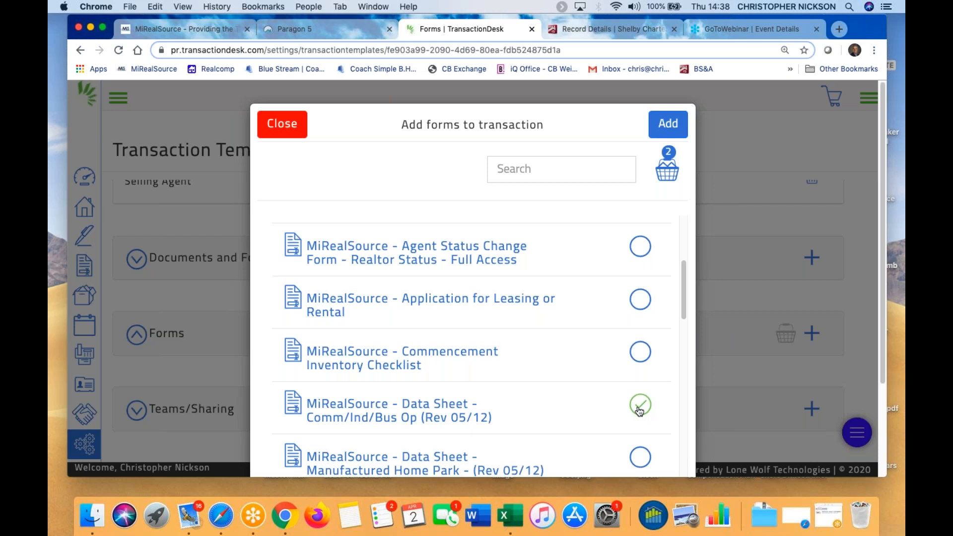
scroll(583, 400, down, 5)
click(641, 436)
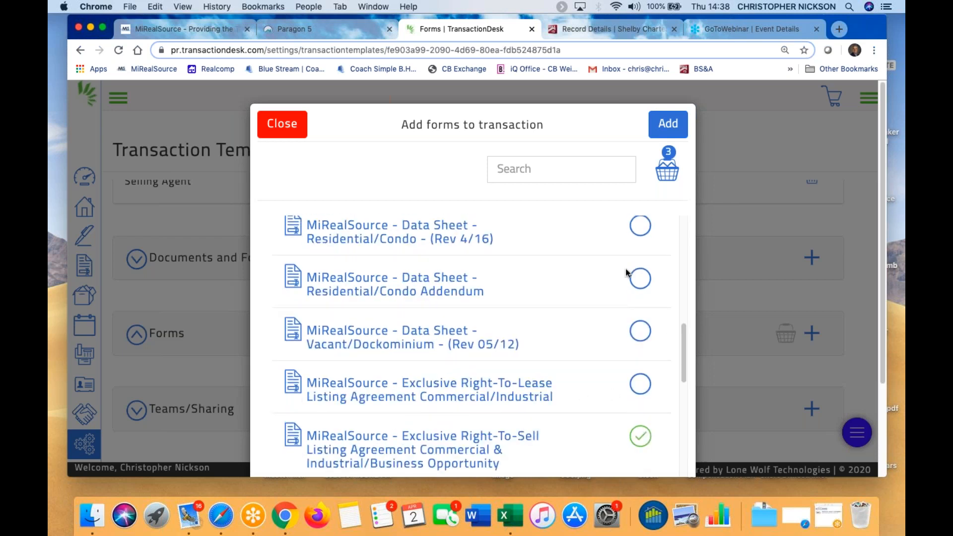
click(663, 126)
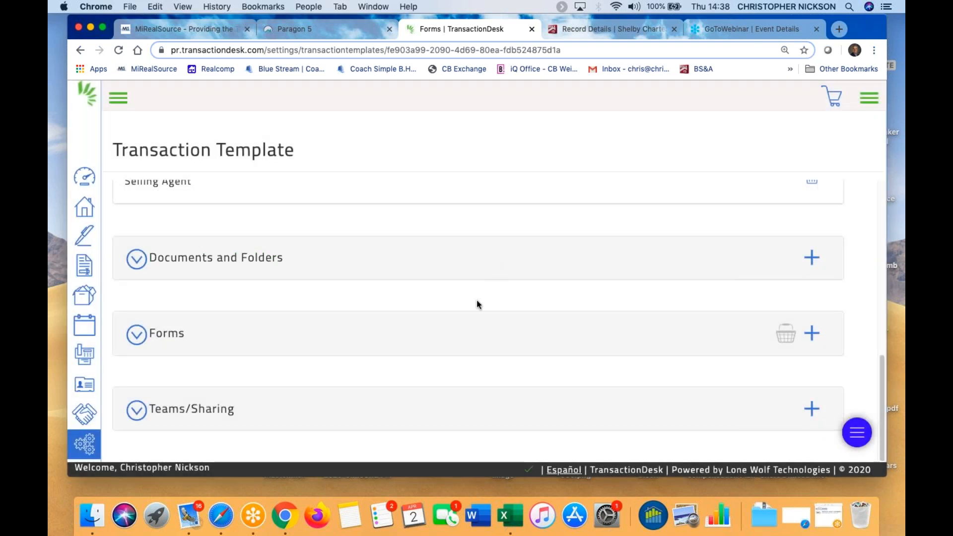
Rename the template to 'My Residential Sale Template Test', save it, and return to Paragon 5
click(135, 334)
scroll(390, 353, down, 3)
scroll(412, 288, up, 5)
scroll(415, 267, up, 5)
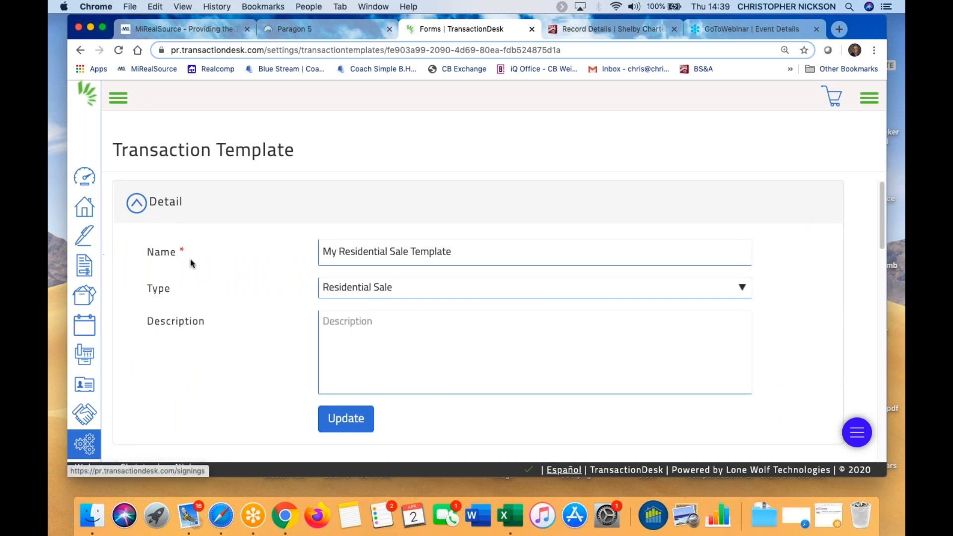
click(477, 256)
text(Test)
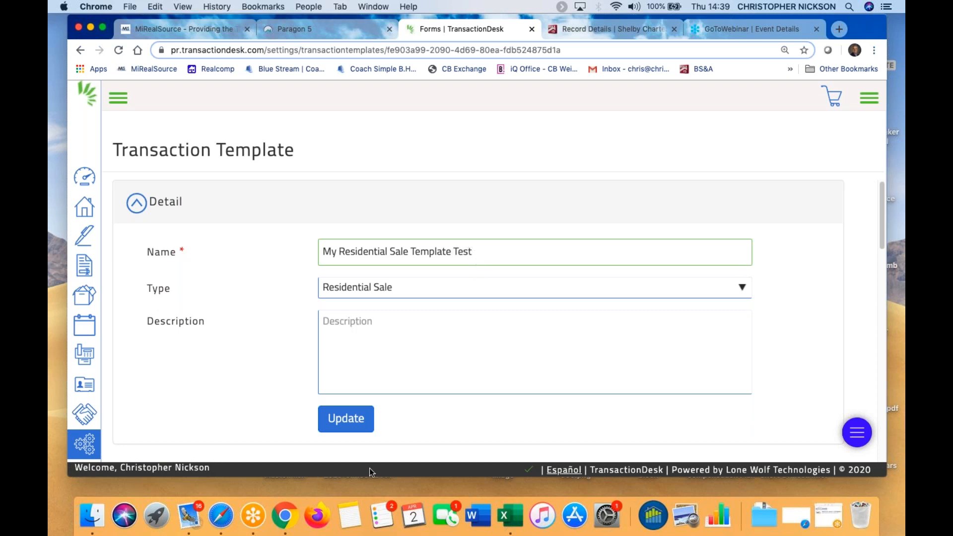
click(346, 419)
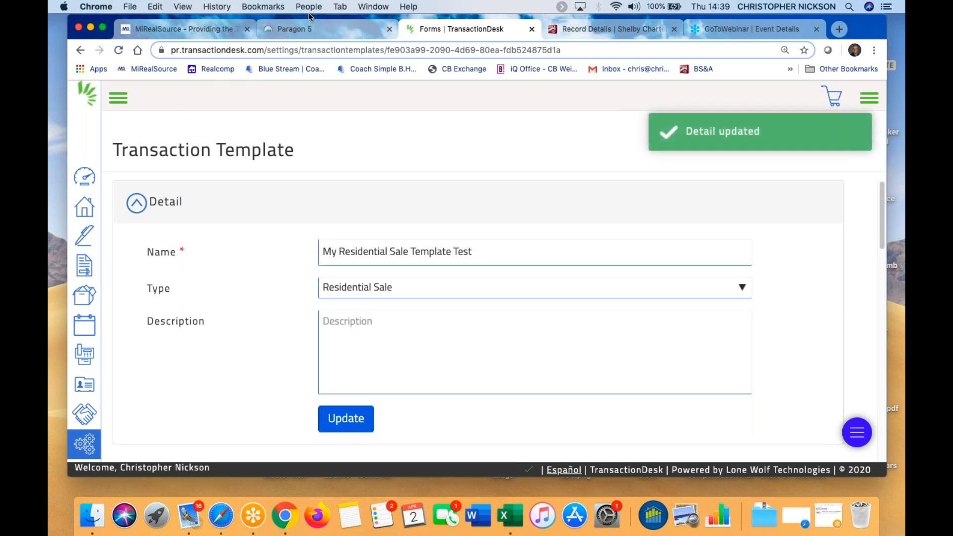
click(317, 30)
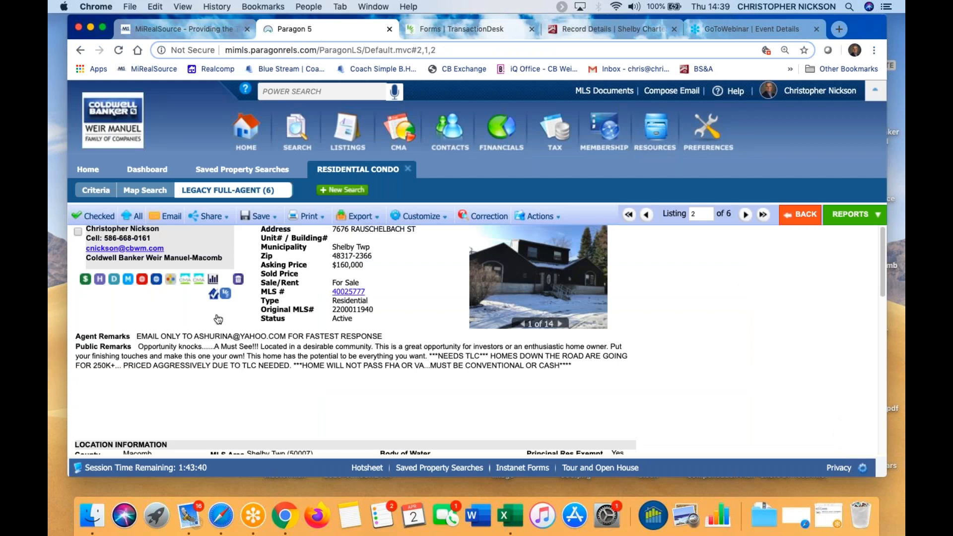
click(796, 216)
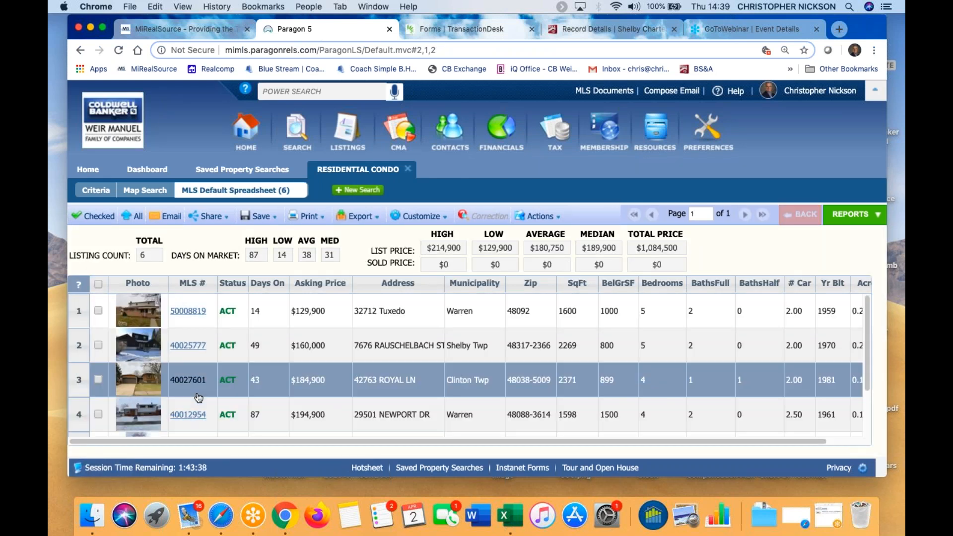
scroll(183, 427, down, 2)
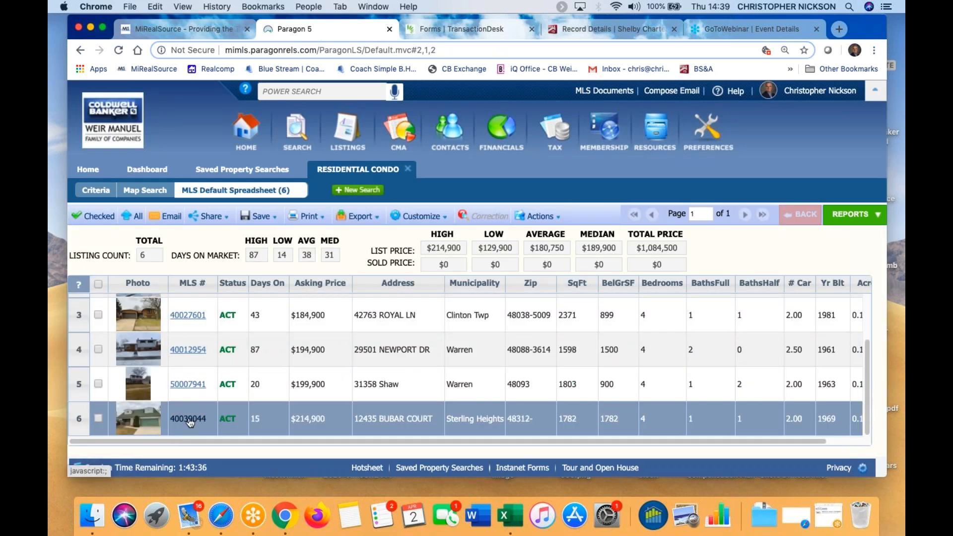
click(188, 419)
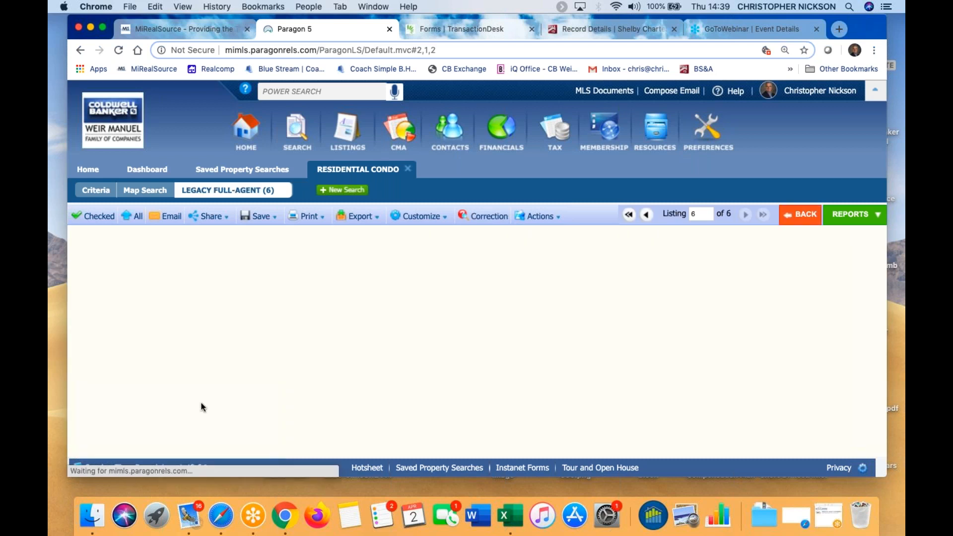
click(225, 298)
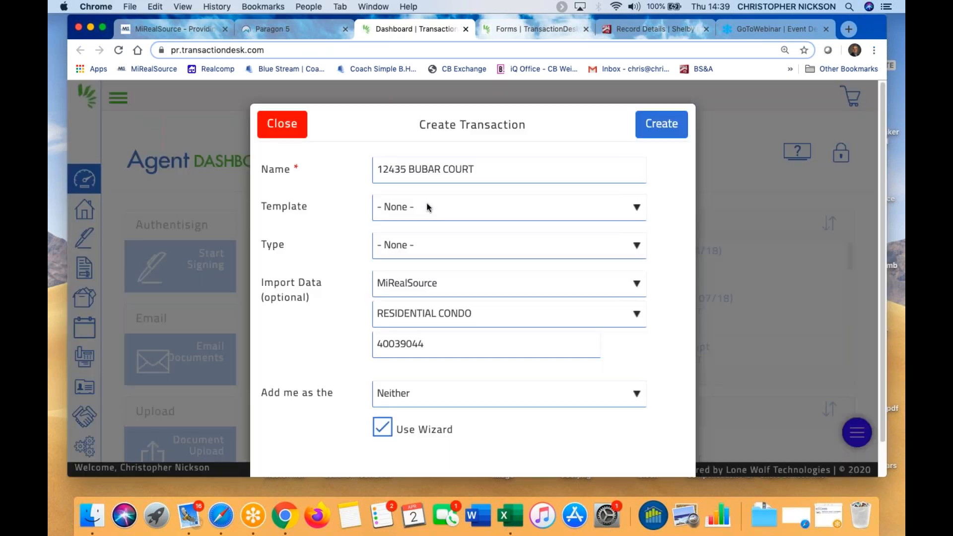
click(638, 209)
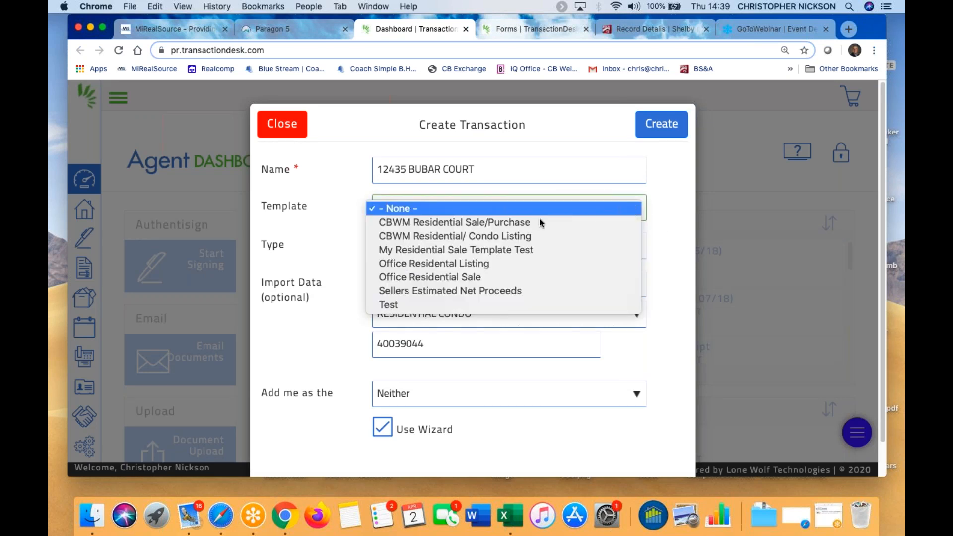
click(442, 250)
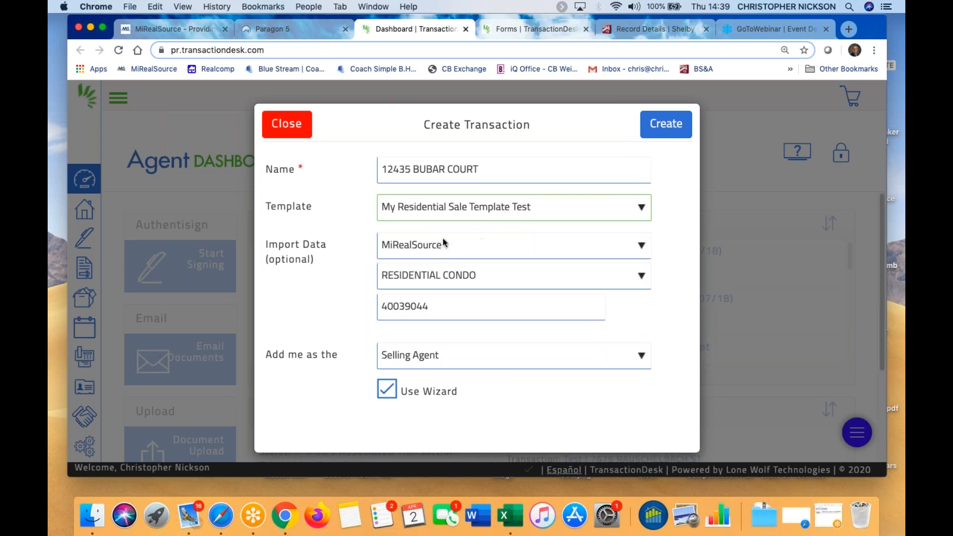
click(664, 123)
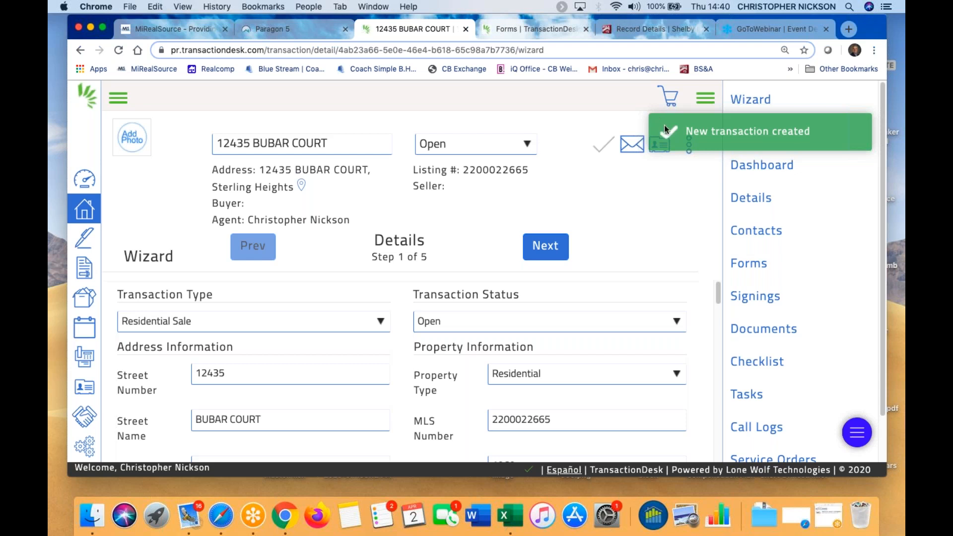
click(548, 257)
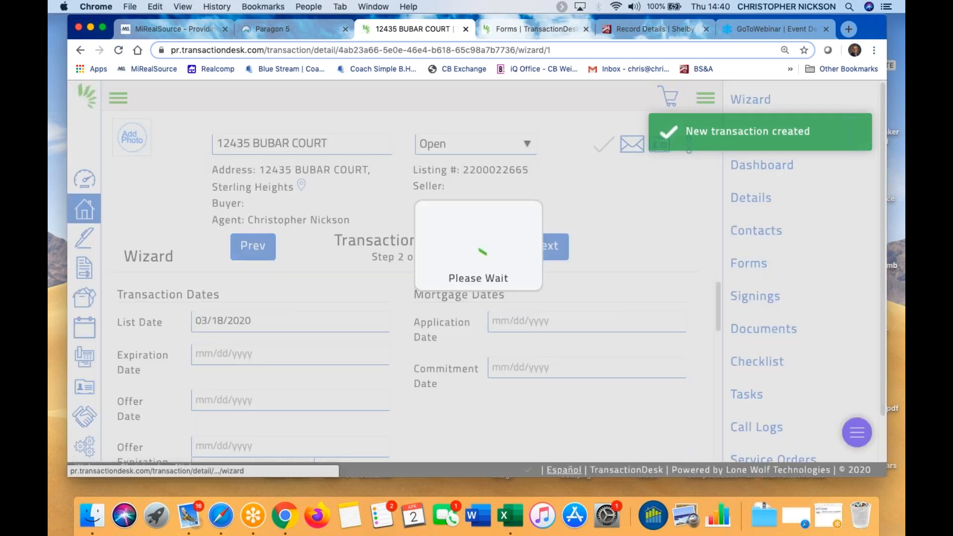
click(552, 250)
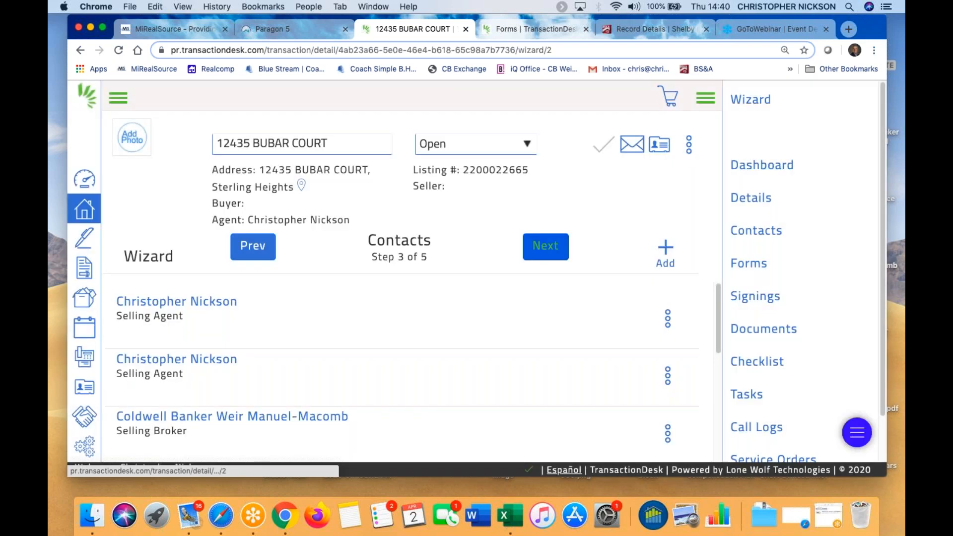
click(545, 247)
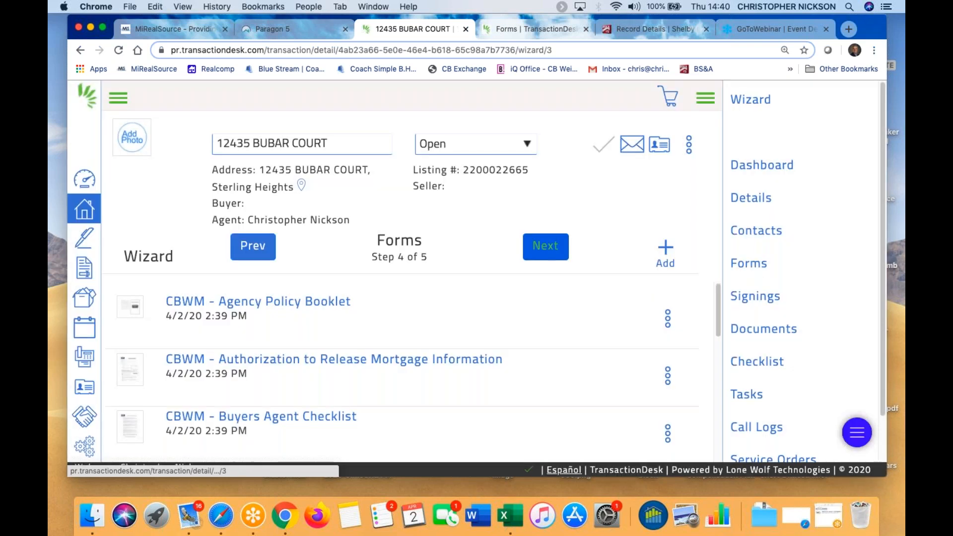
click(253, 247)
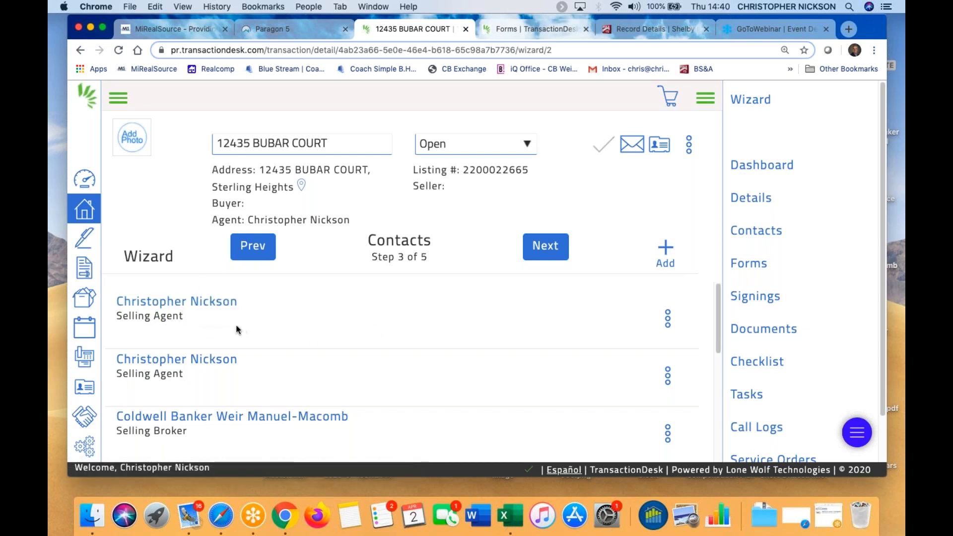
click(669, 321)
click(639, 386)
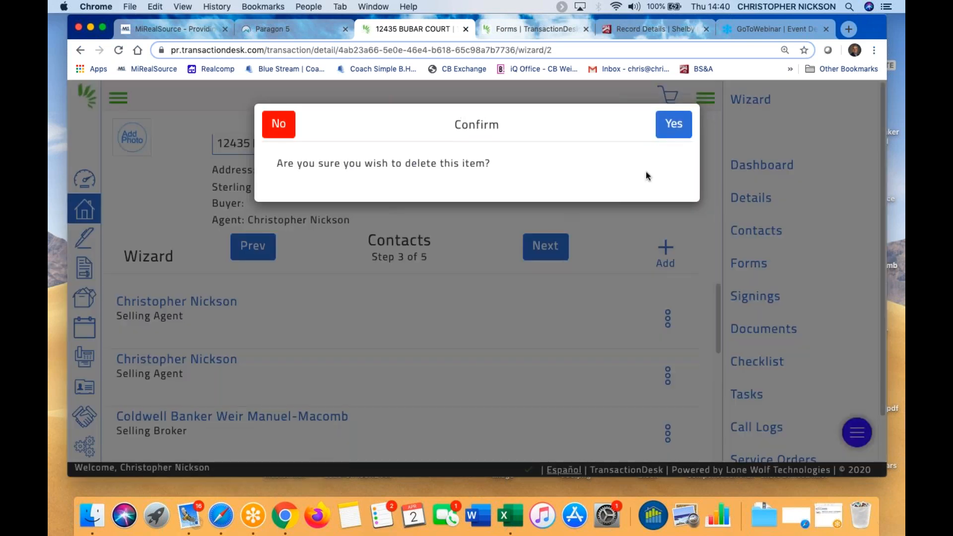
click(690, 124)
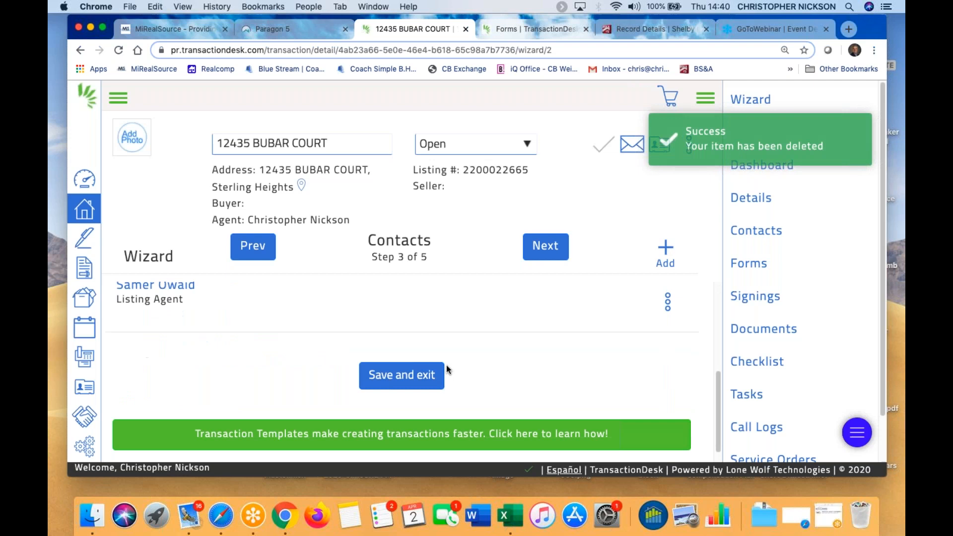
Review the Forms list showing the template's CBWM and MiRealSource forms dated 4/2/20
click(754, 266)
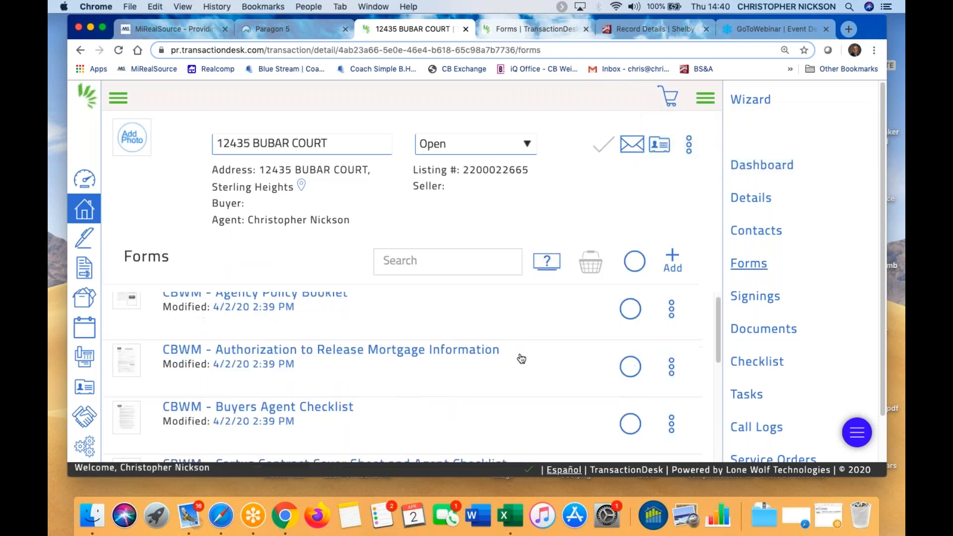
scroll(520, 343, down, 8)
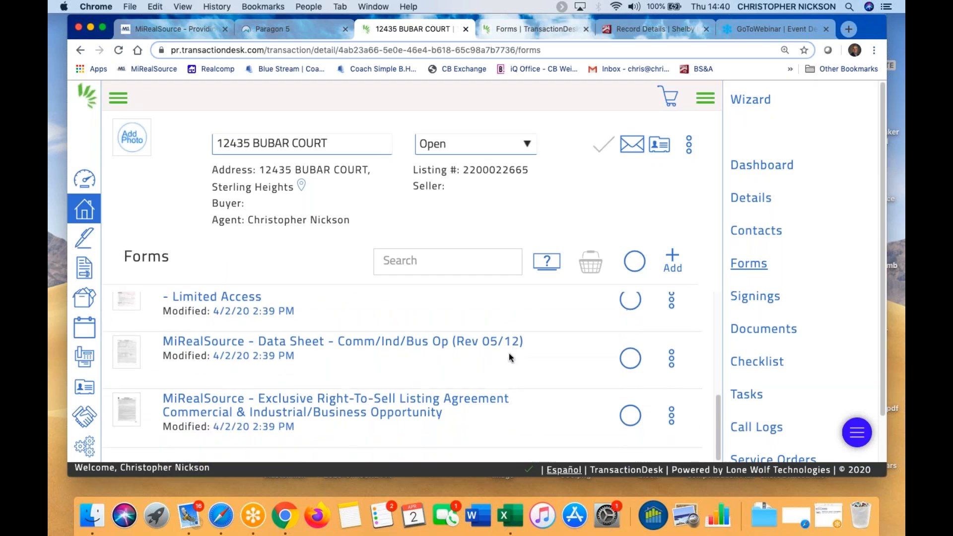
scroll(508, 353, up, 8)
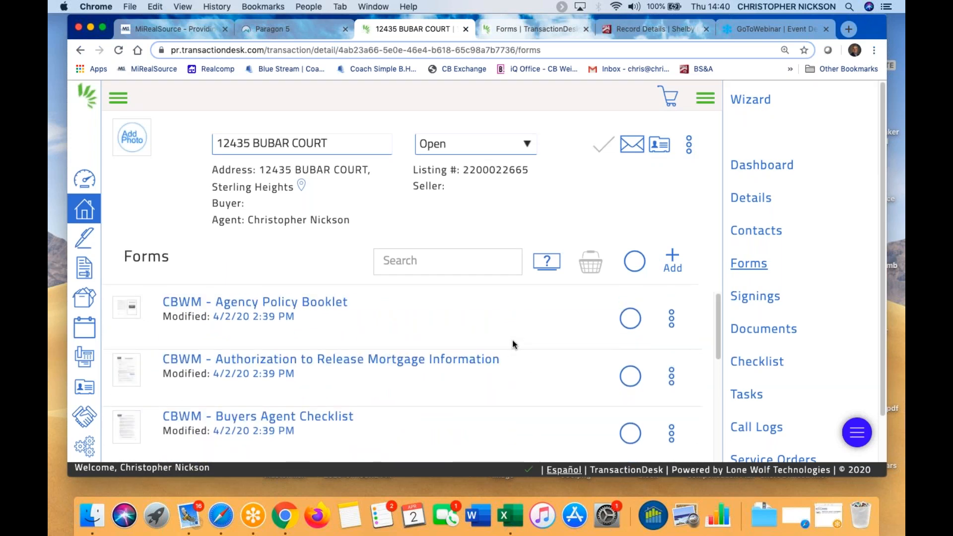
Browse the TransactionDesk settings, then close them and return to the My Residential Sale Template Test template
click(88, 449)
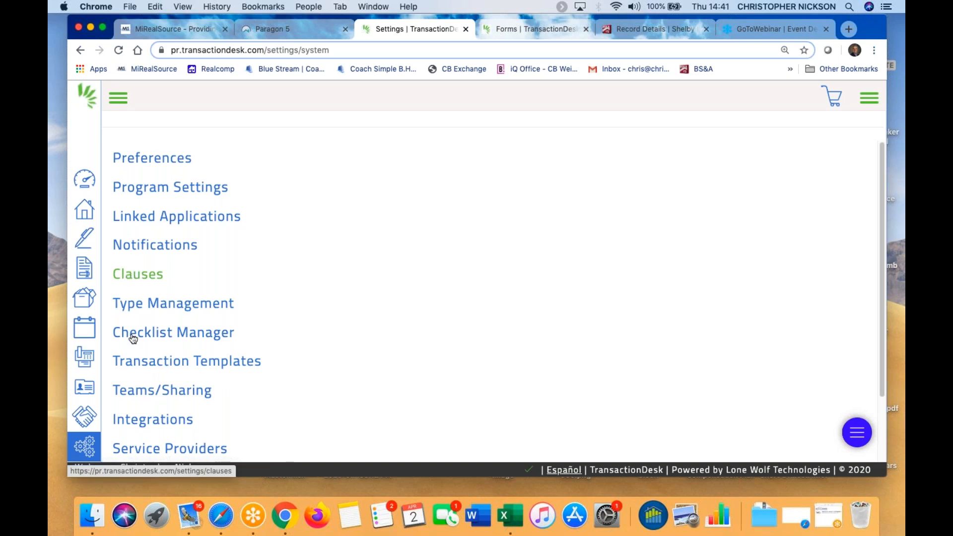
scroll(300, 384, down, 3)
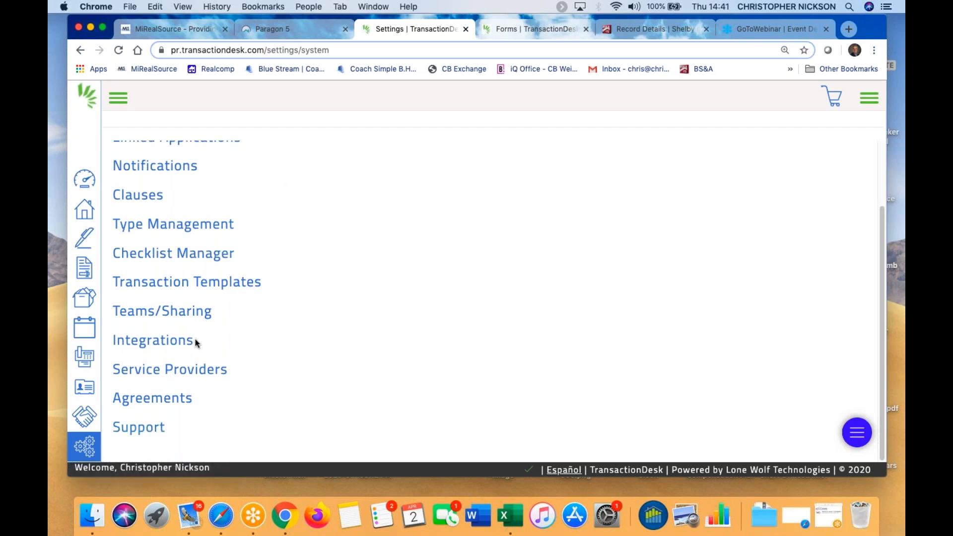
scroll(255, 270, up, 3)
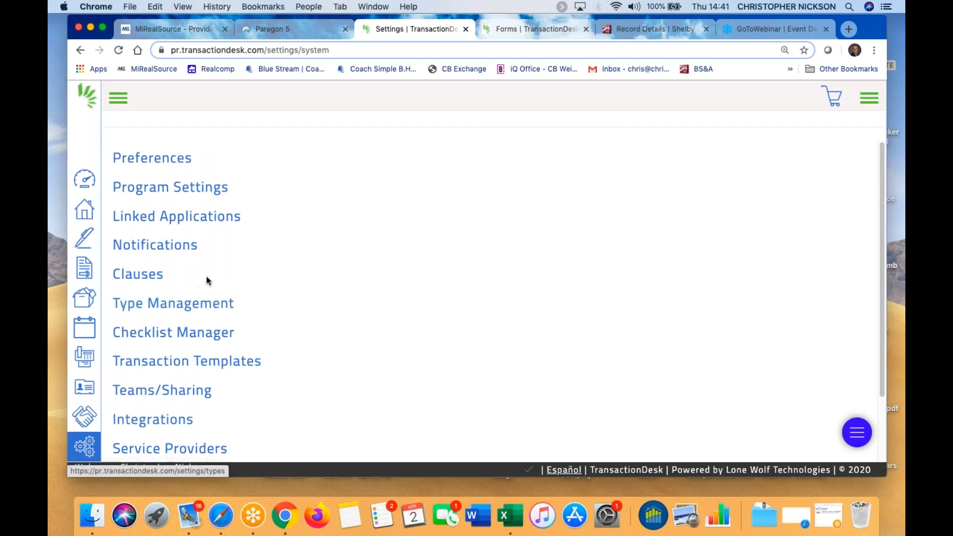
click(466, 30)
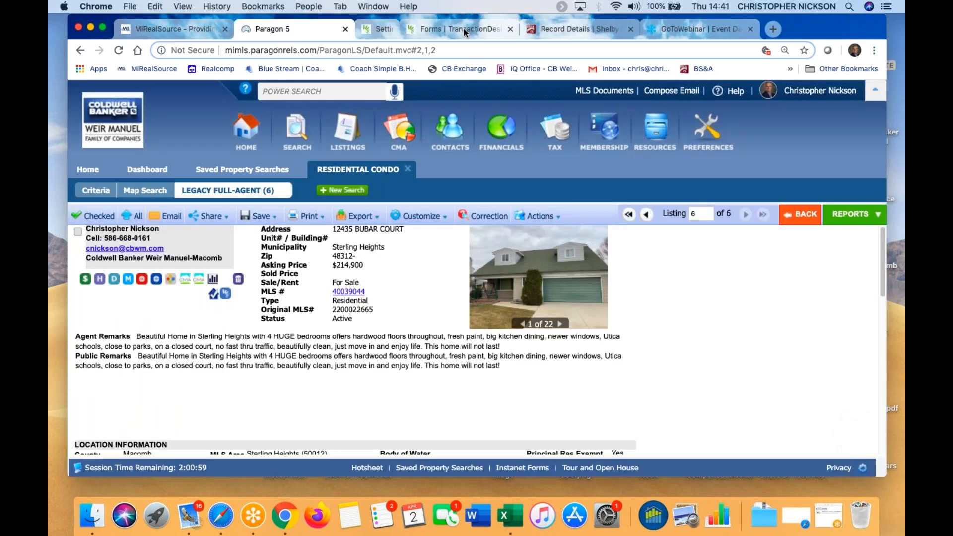
click(437, 31)
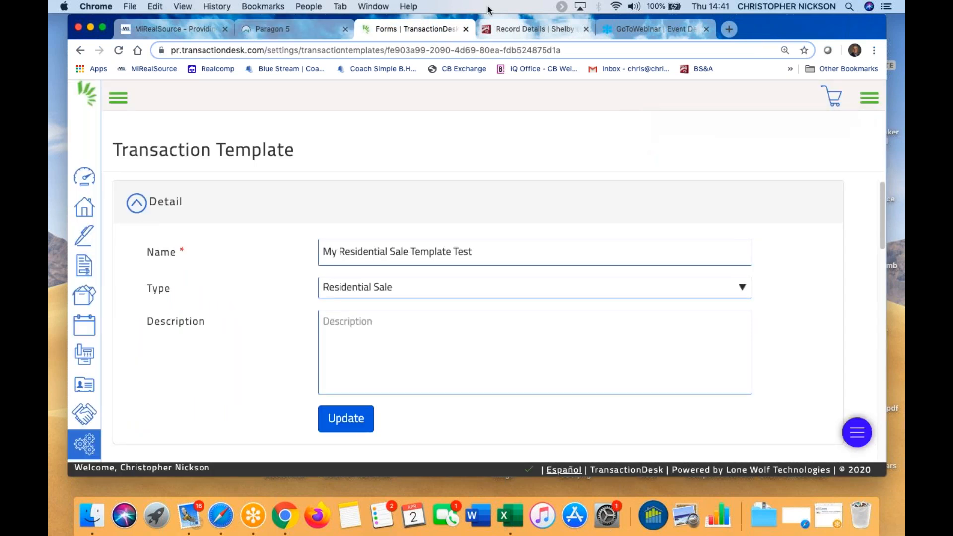
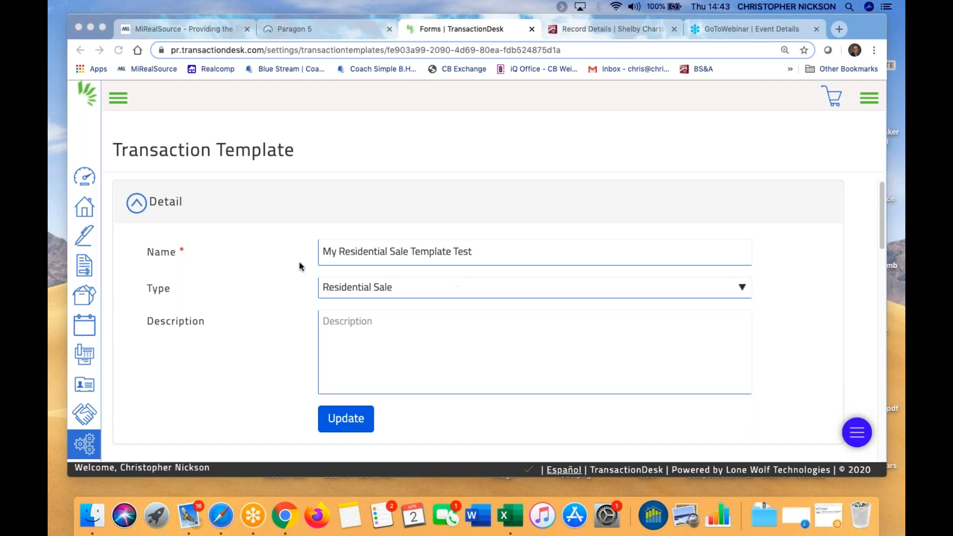
Leave the Residential Sale template page for the Transactions list showing 81 results
scroll(516, 220, down, 10)
scroll(645, 260, up, 12)
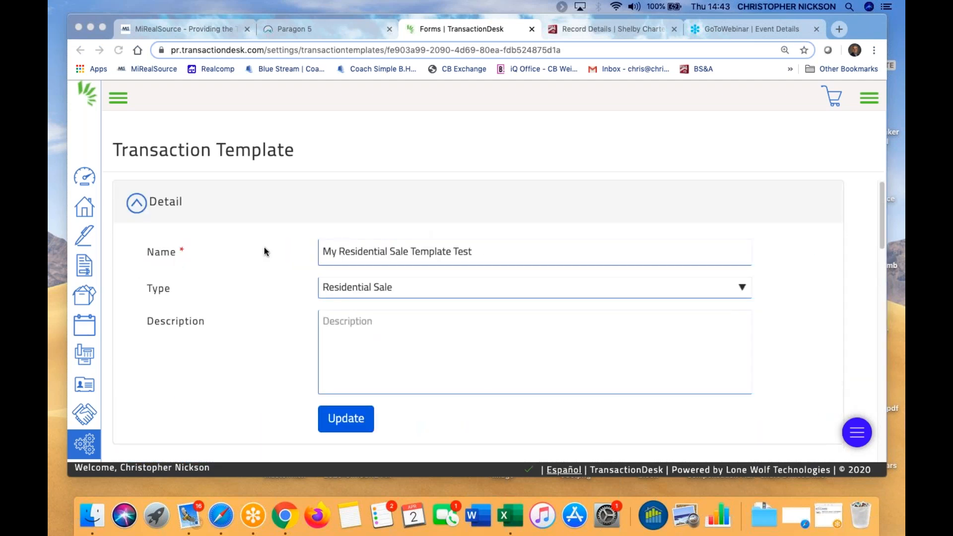
click(83, 213)
click(85, 208)
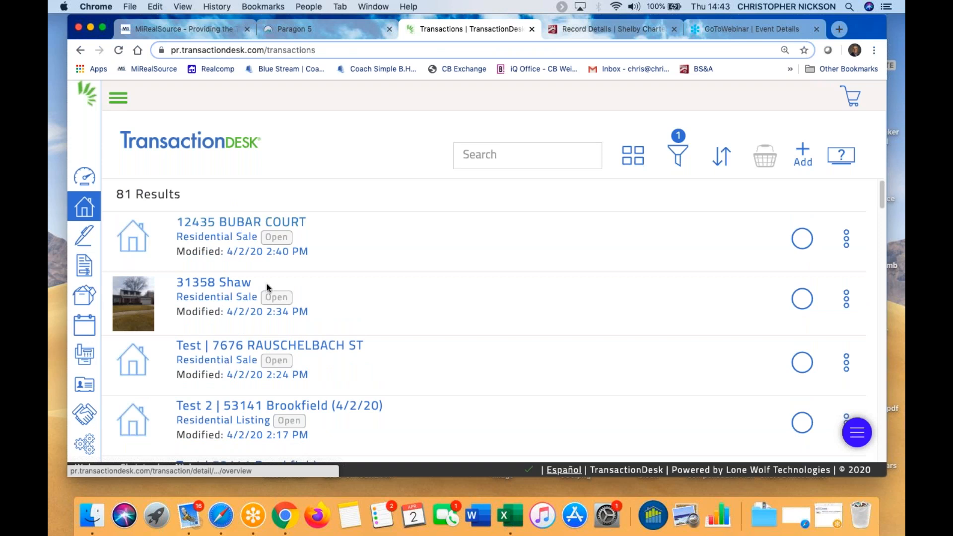
click(248, 346)
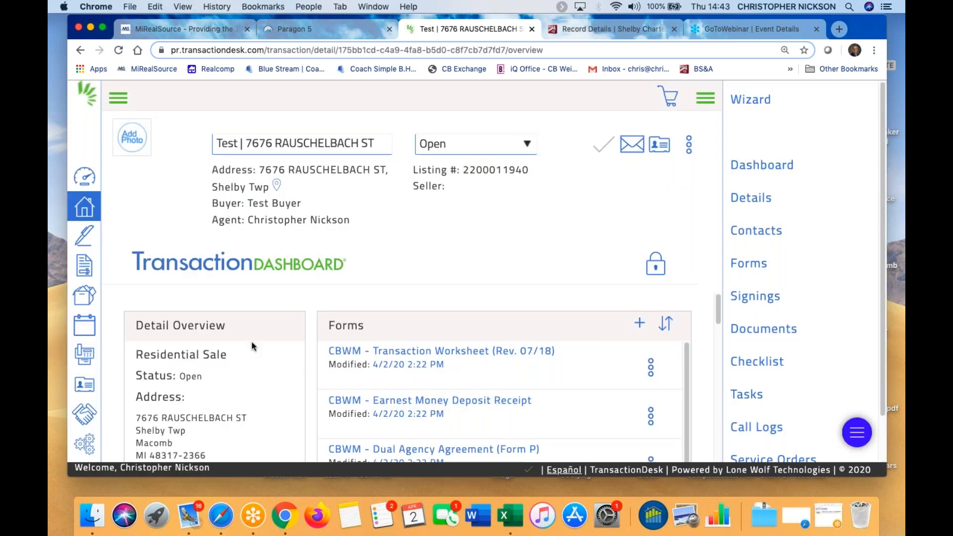
scroll(505, 317, down, 5)
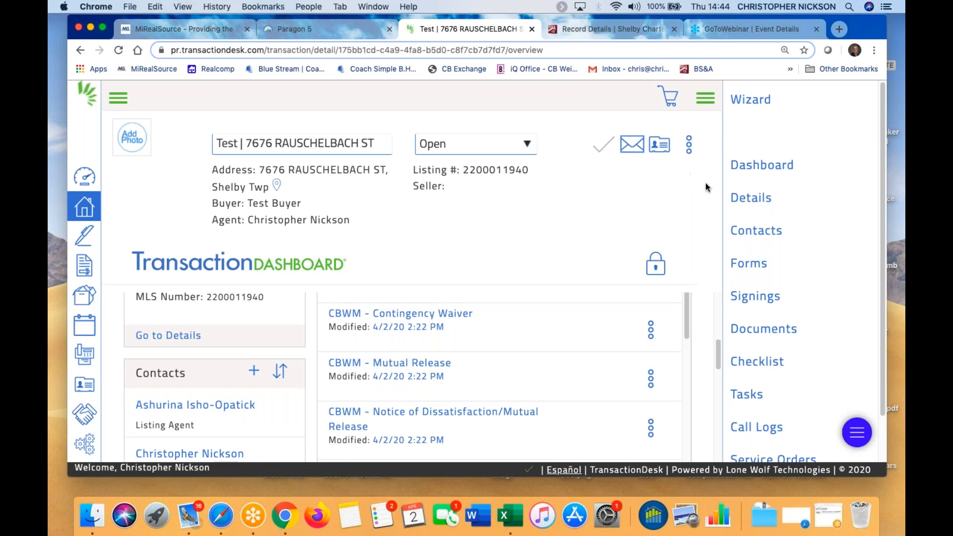
click(774, 298)
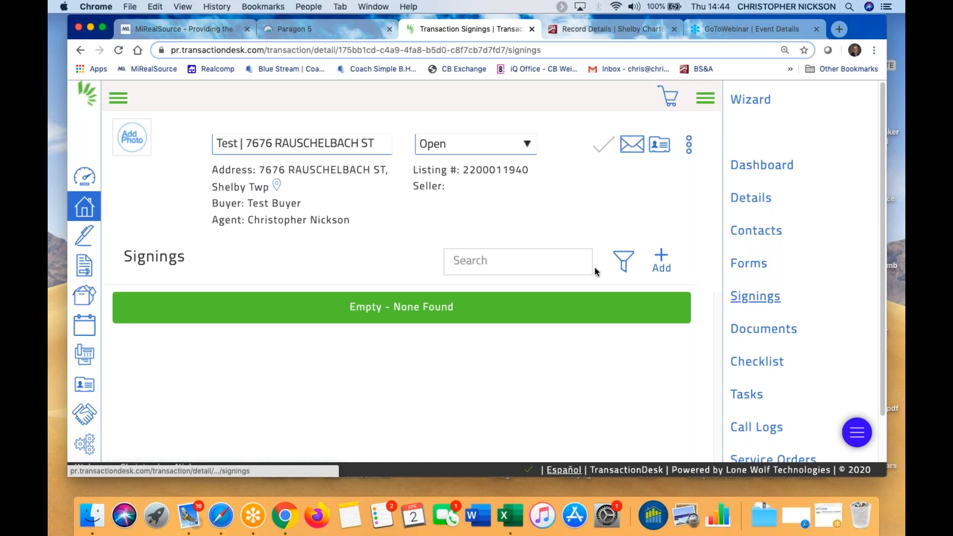
Add a new signing named 'test' and save it
click(660, 258)
click(424, 173)
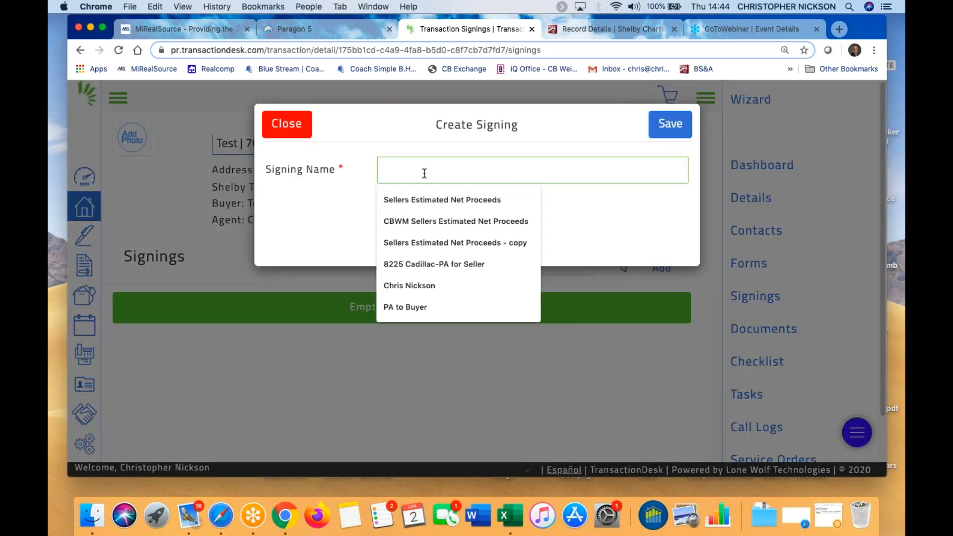
text(test)
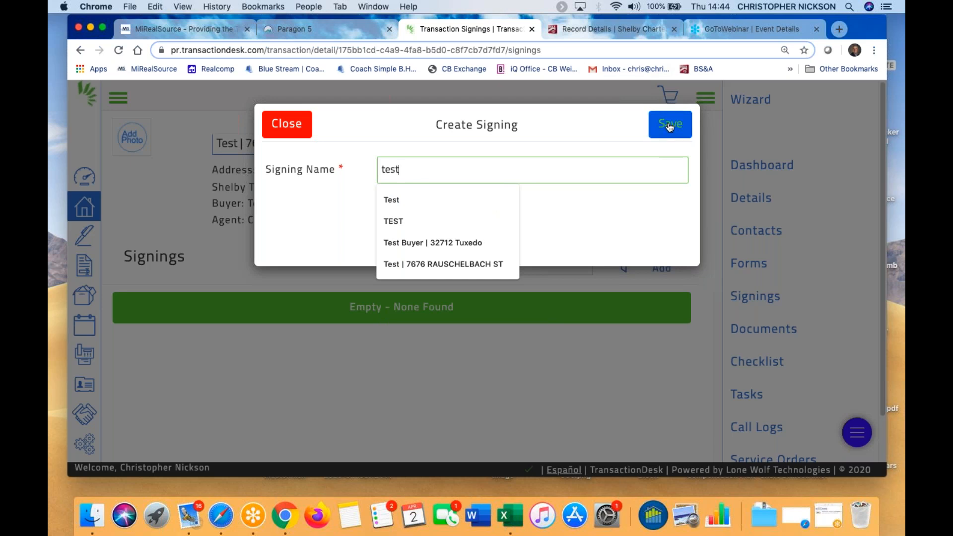
click(670, 128)
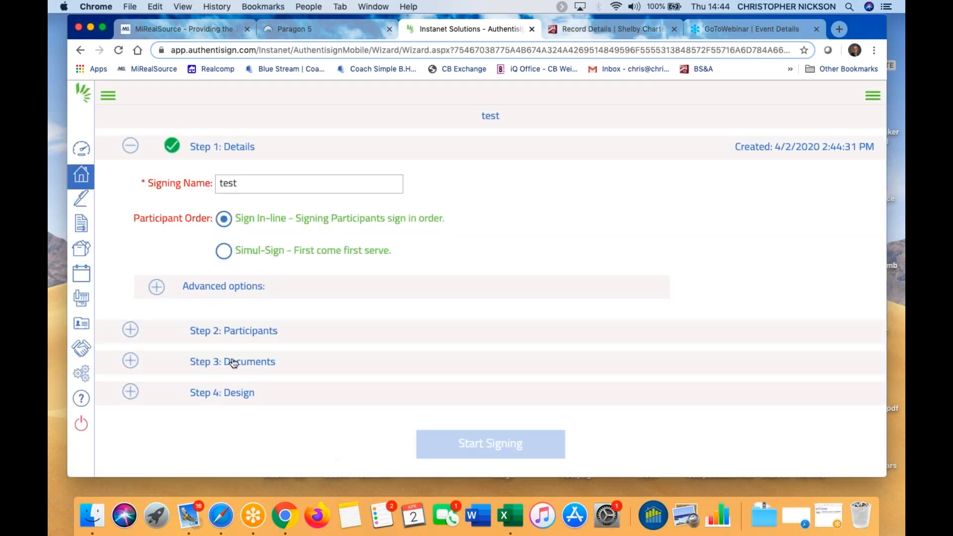
Dismiss the missing-signer warning on the Documents step and return to the Agent Dashboard
click(233, 363)
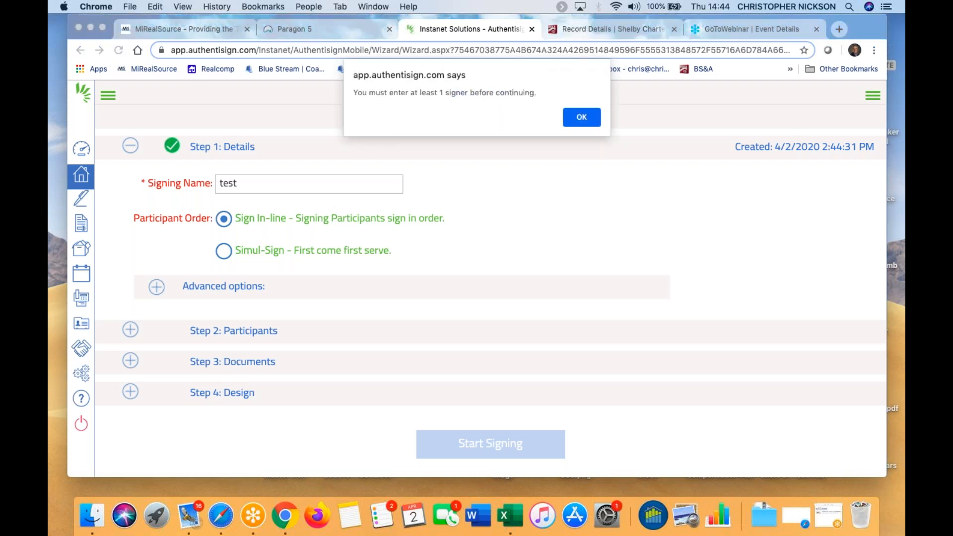
click(575, 116)
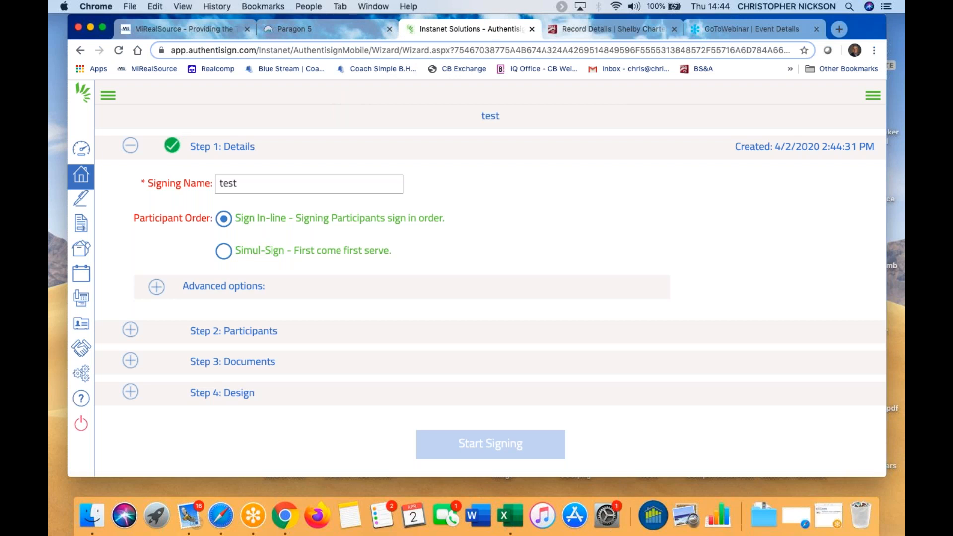
click(82, 149)
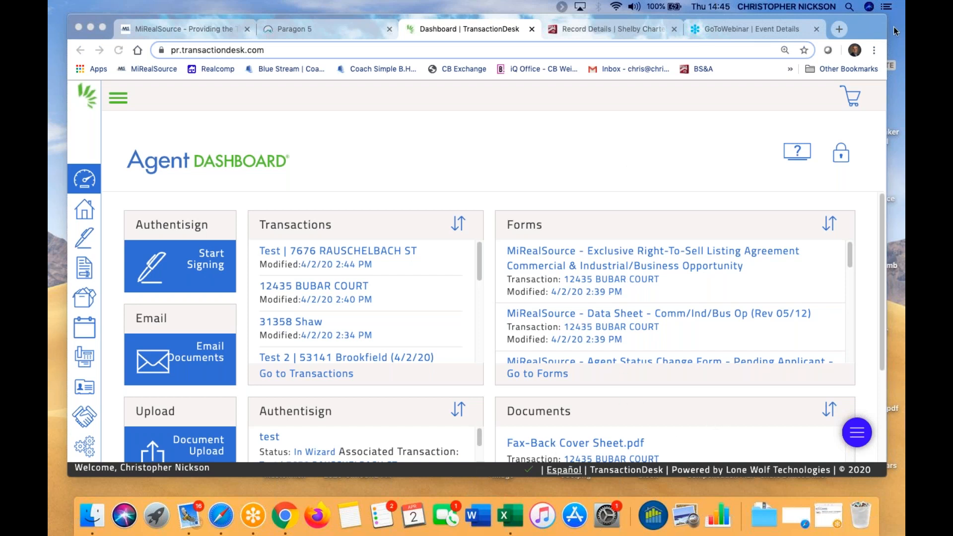
drag(860, 23, 833, 23)
scroll(595, 347, down, 5)
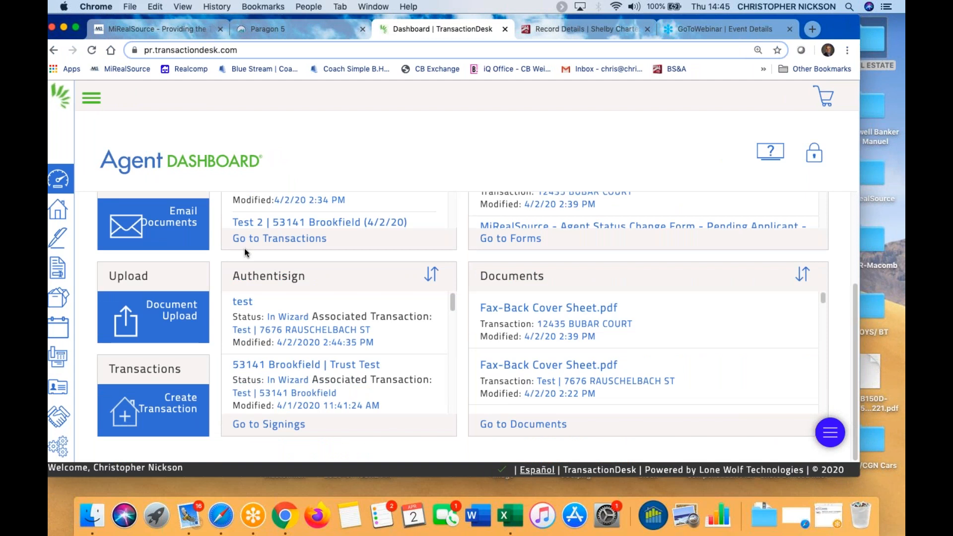
scroll(258, 273, up, 5)
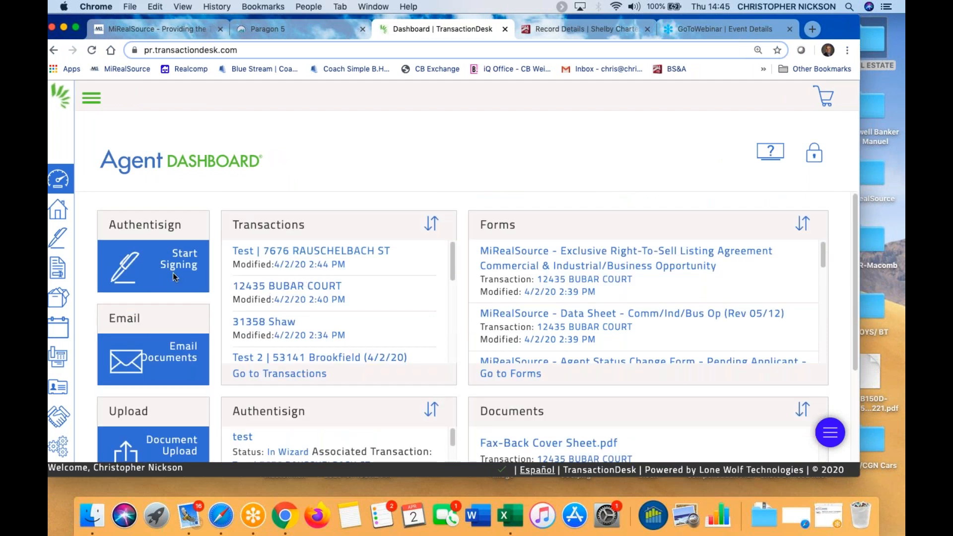
click(280, 288)
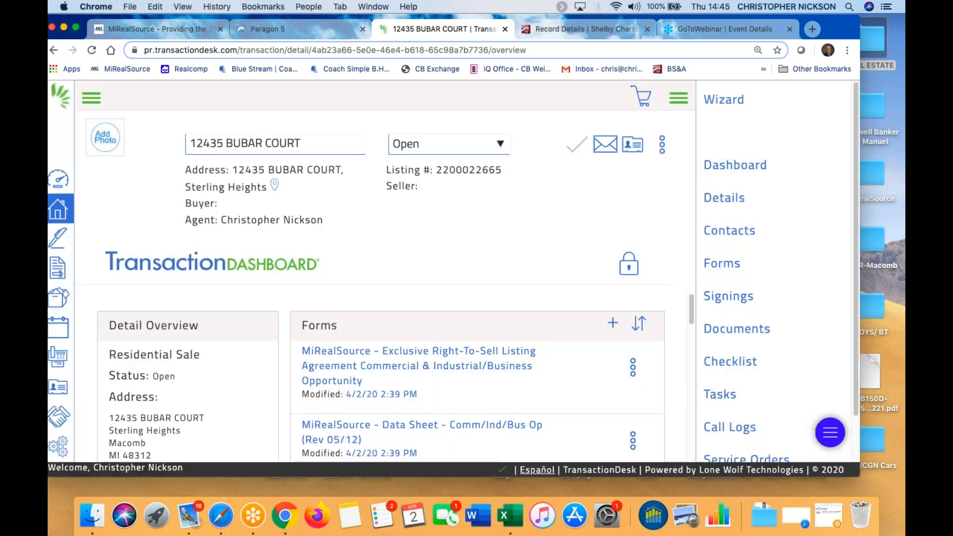
click(743, 332)
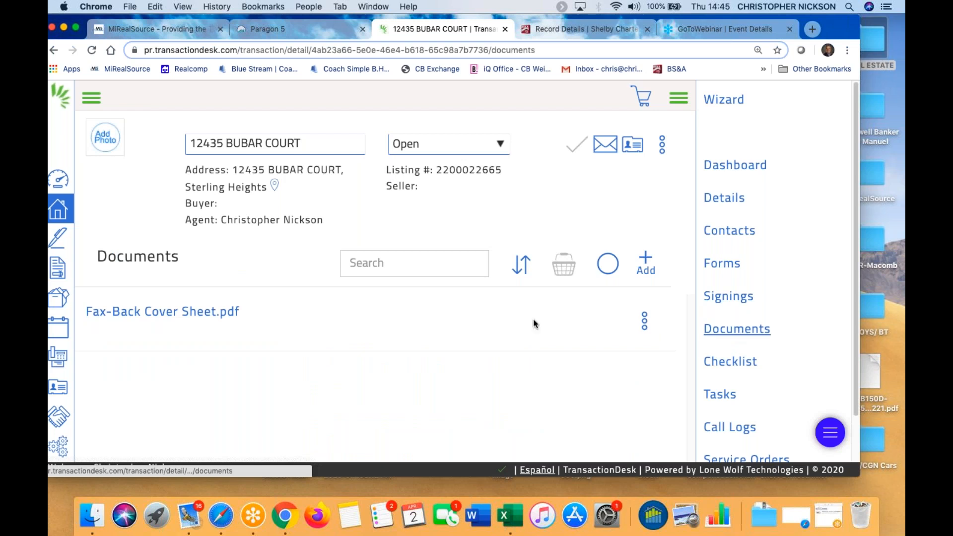
click(647, 263)
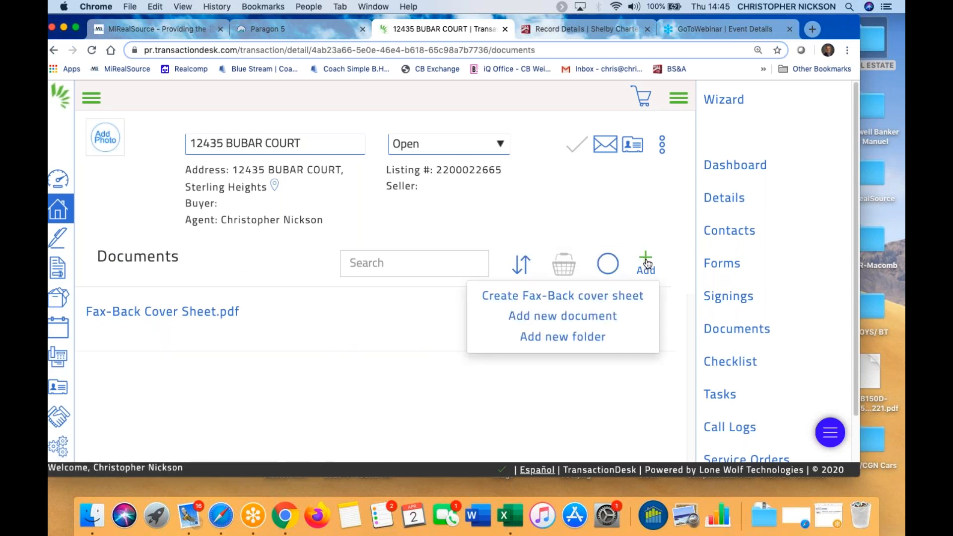
click(589, 320)
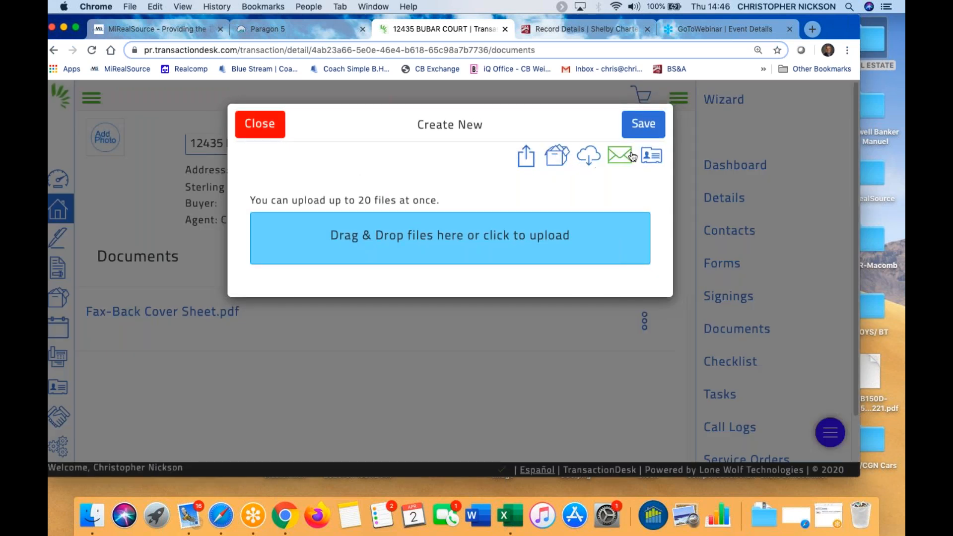
Open the 1-REAL ESTATE desktop folder in Finder beside the upload dialog
drag(821, 22, 768, 21)
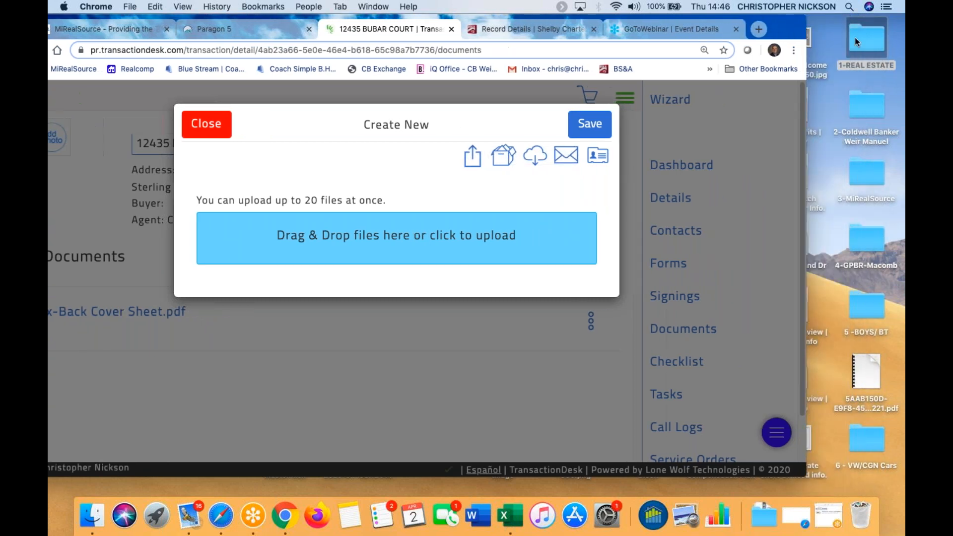
double_click(855, 38)
drag(471, 29, 770, 28)
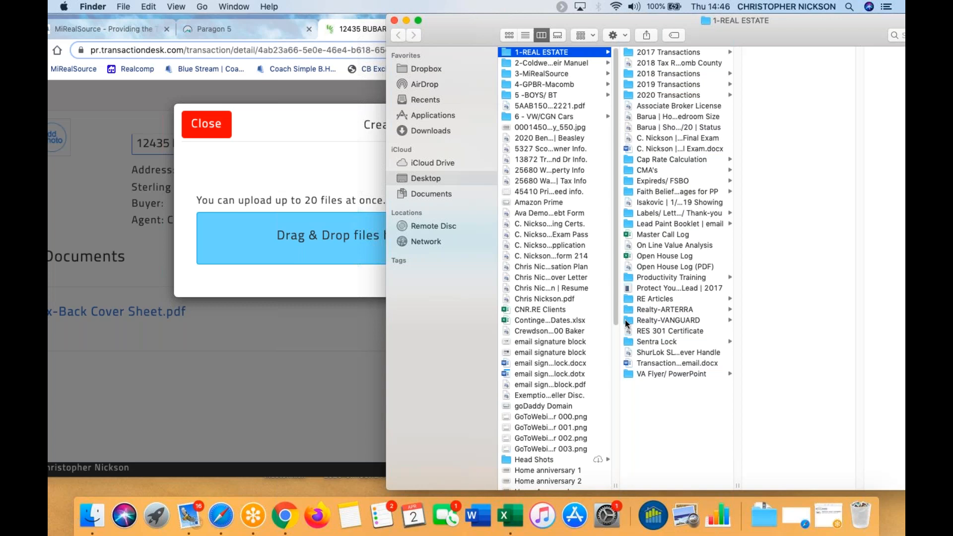
Drag Open House Log (PDF) from Finder into the Drag & Drop upload box
click(667, 271)
drag(667, 270, 340, 235)
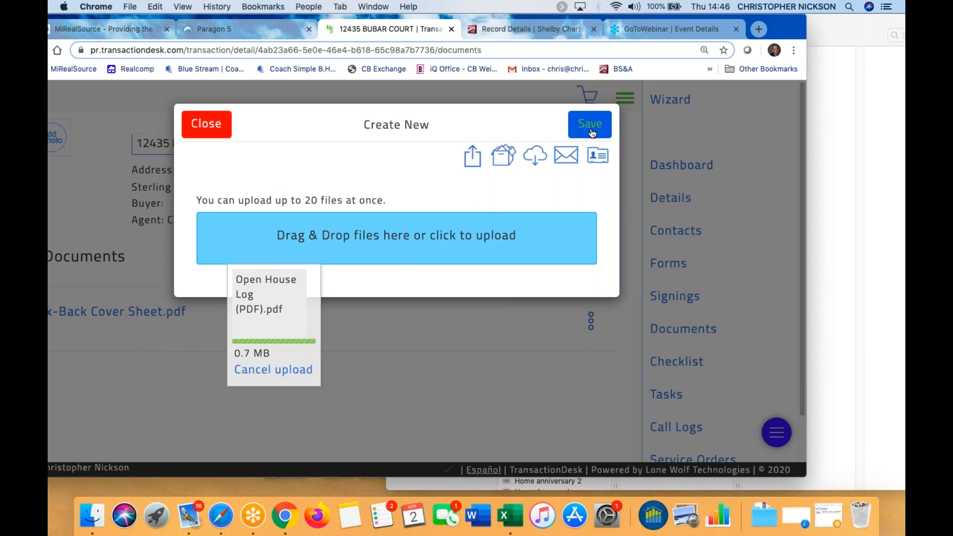
Save the Open House Log PDF to the documents list, preview it, then close the preview
click(591, 130)
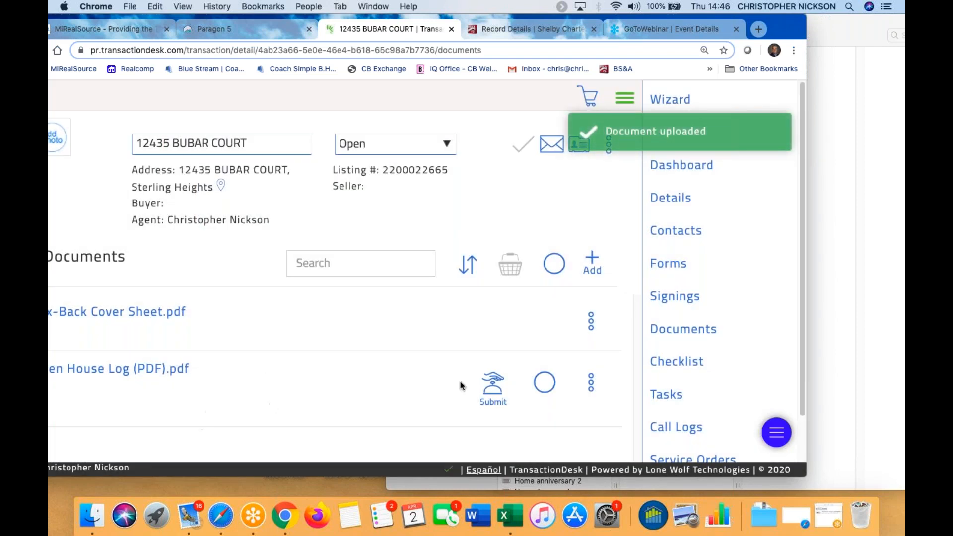
click(167, 368)
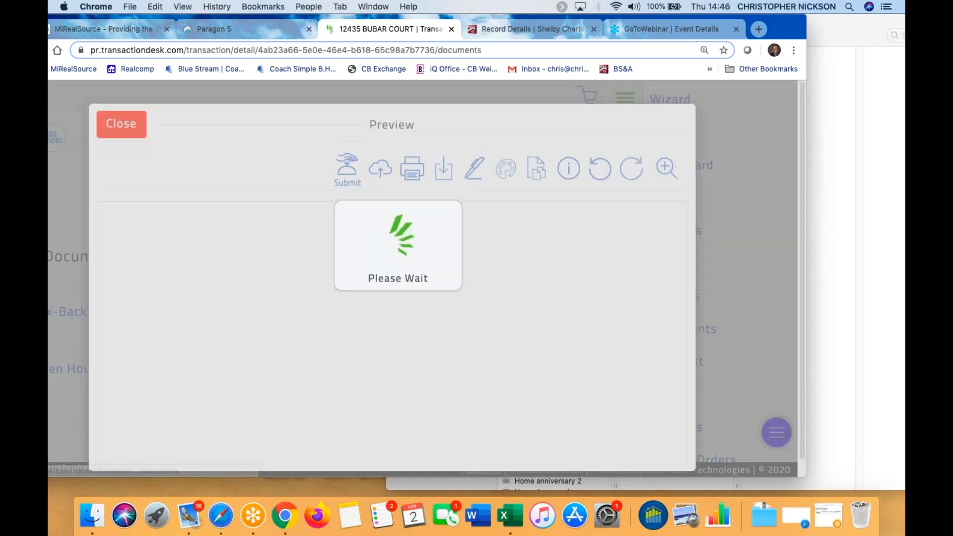
scroll(336, 321, down, 3)
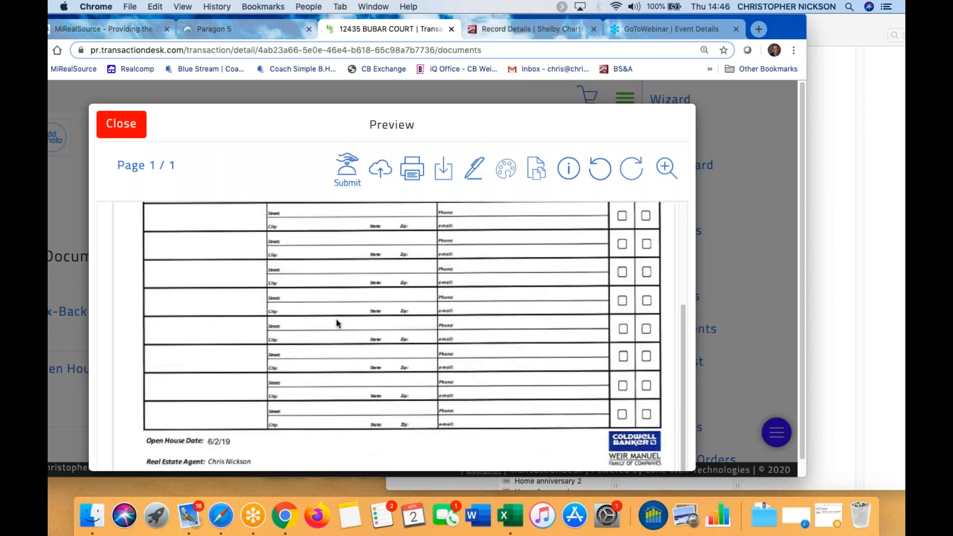
scroll(337, 321, up, 3)
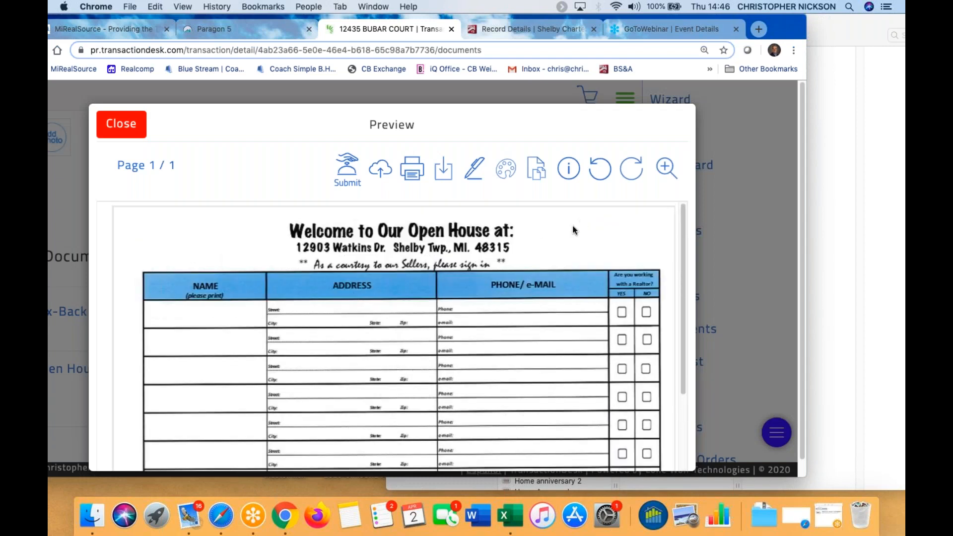
click(119, 123)
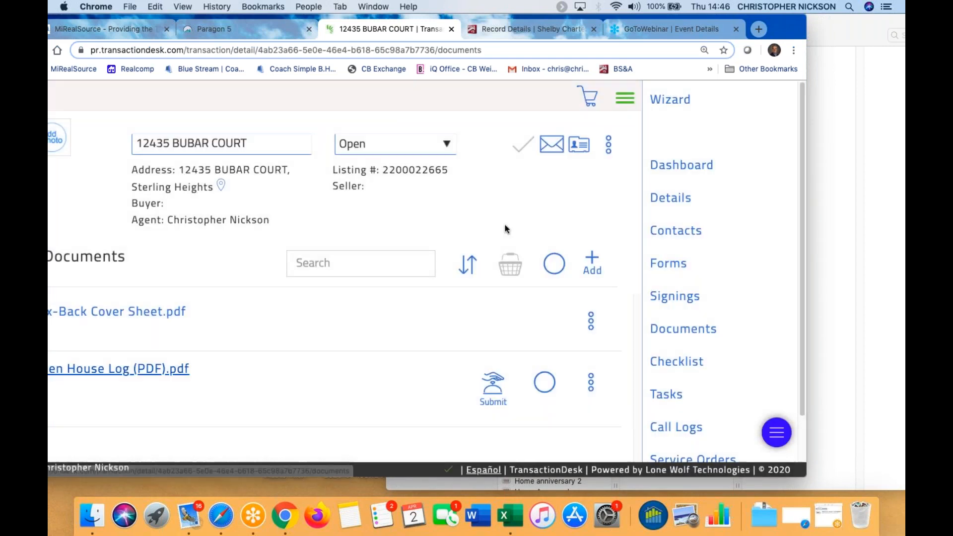
drag(769, 35, 878, 35)
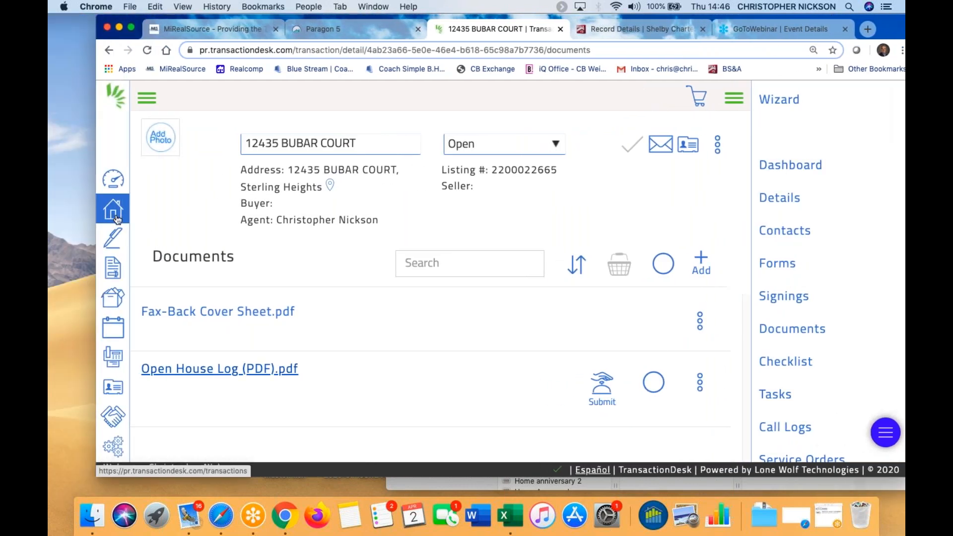
click(807, 331)
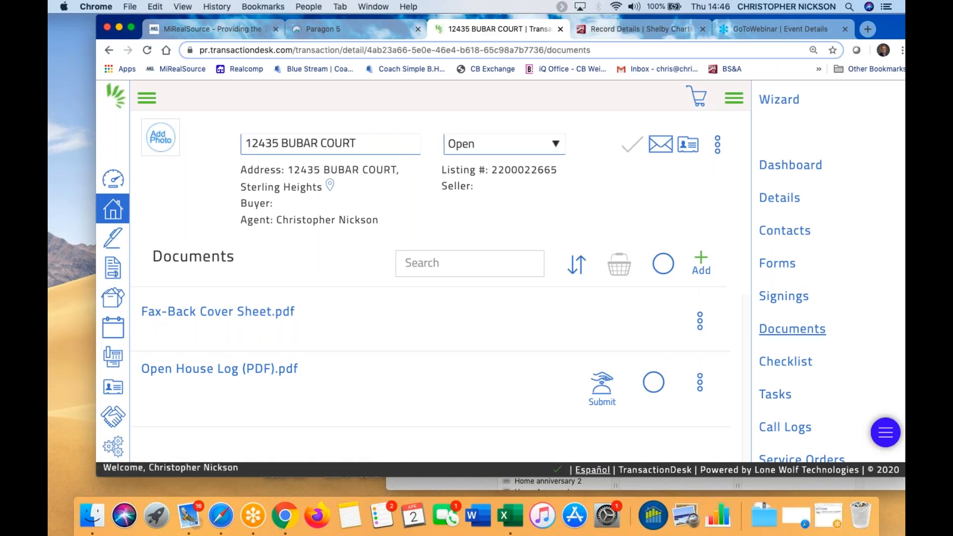
click(702, 263)
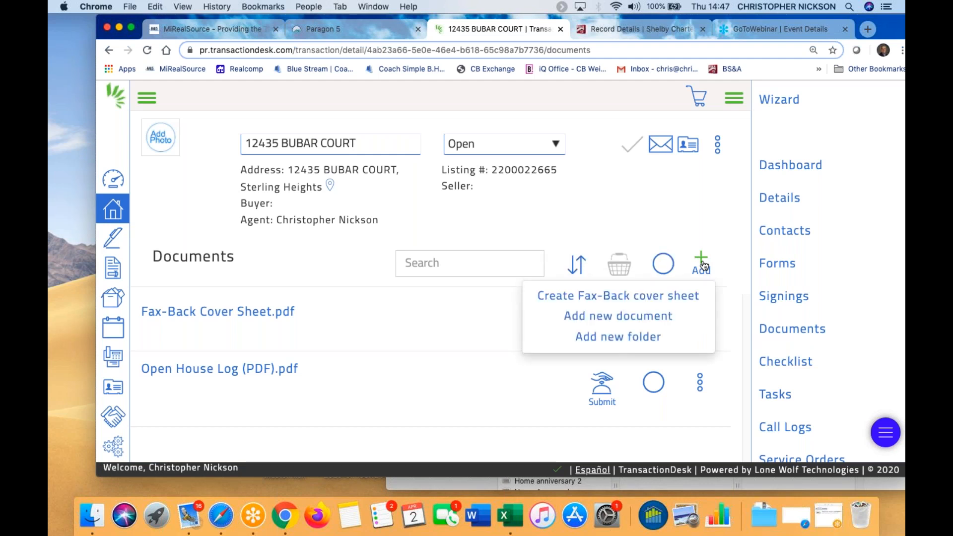
click(608, 320)
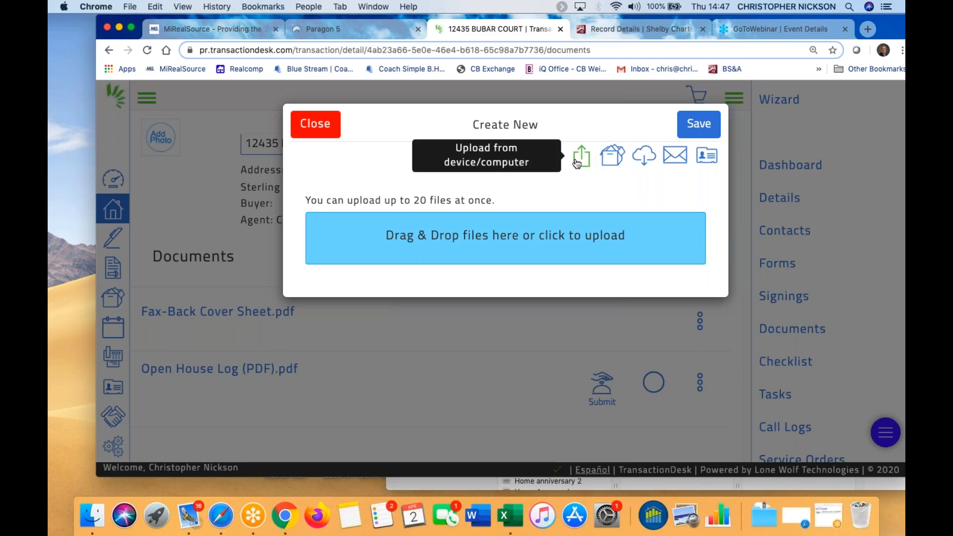
drag(898, 31, 761, 36)
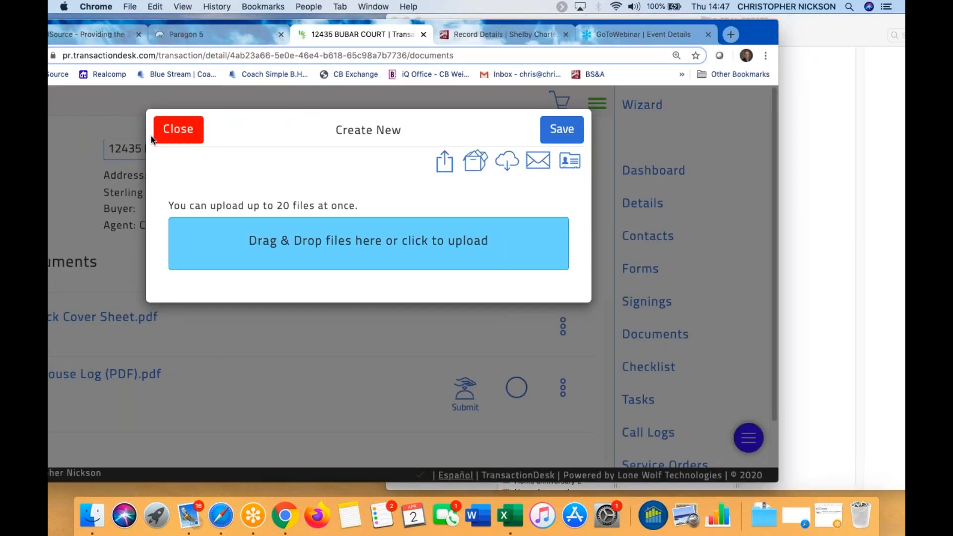
click(172, 131)
drag(749, 31, 816, 26)
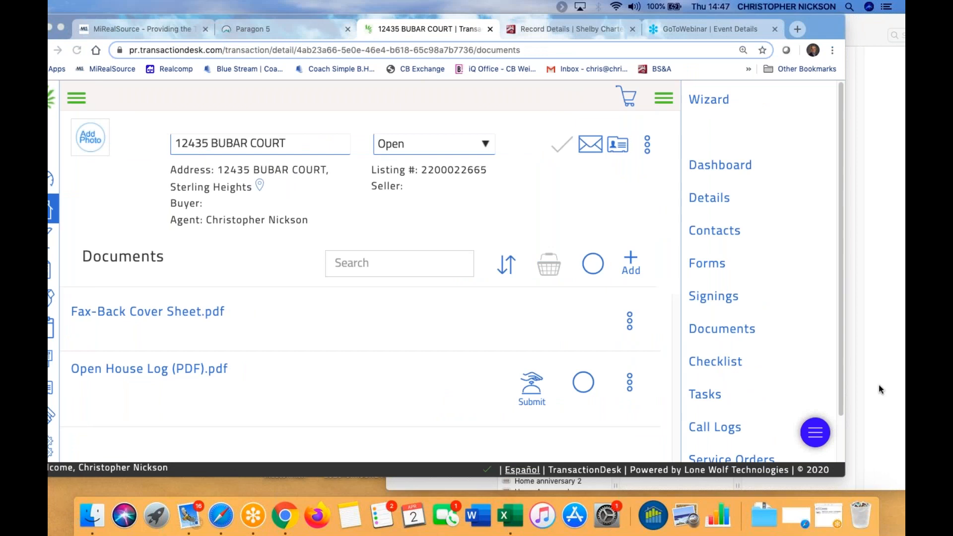
drag(816, 28, 854, 26)
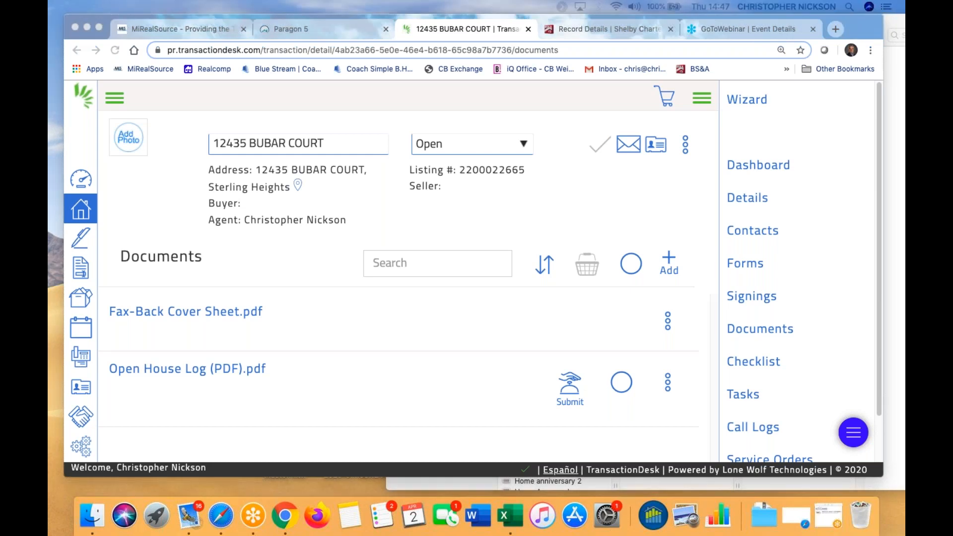
drag(863, 25, 555, 211)
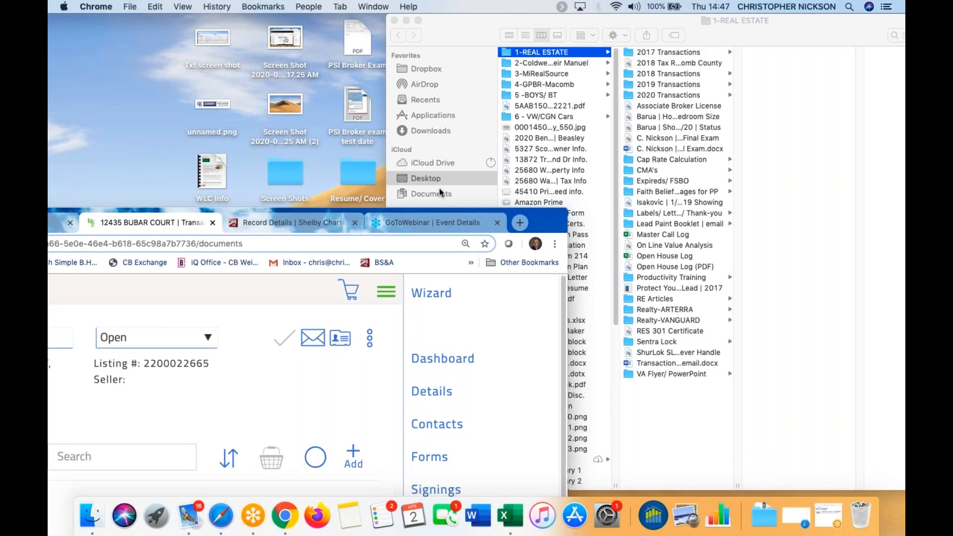